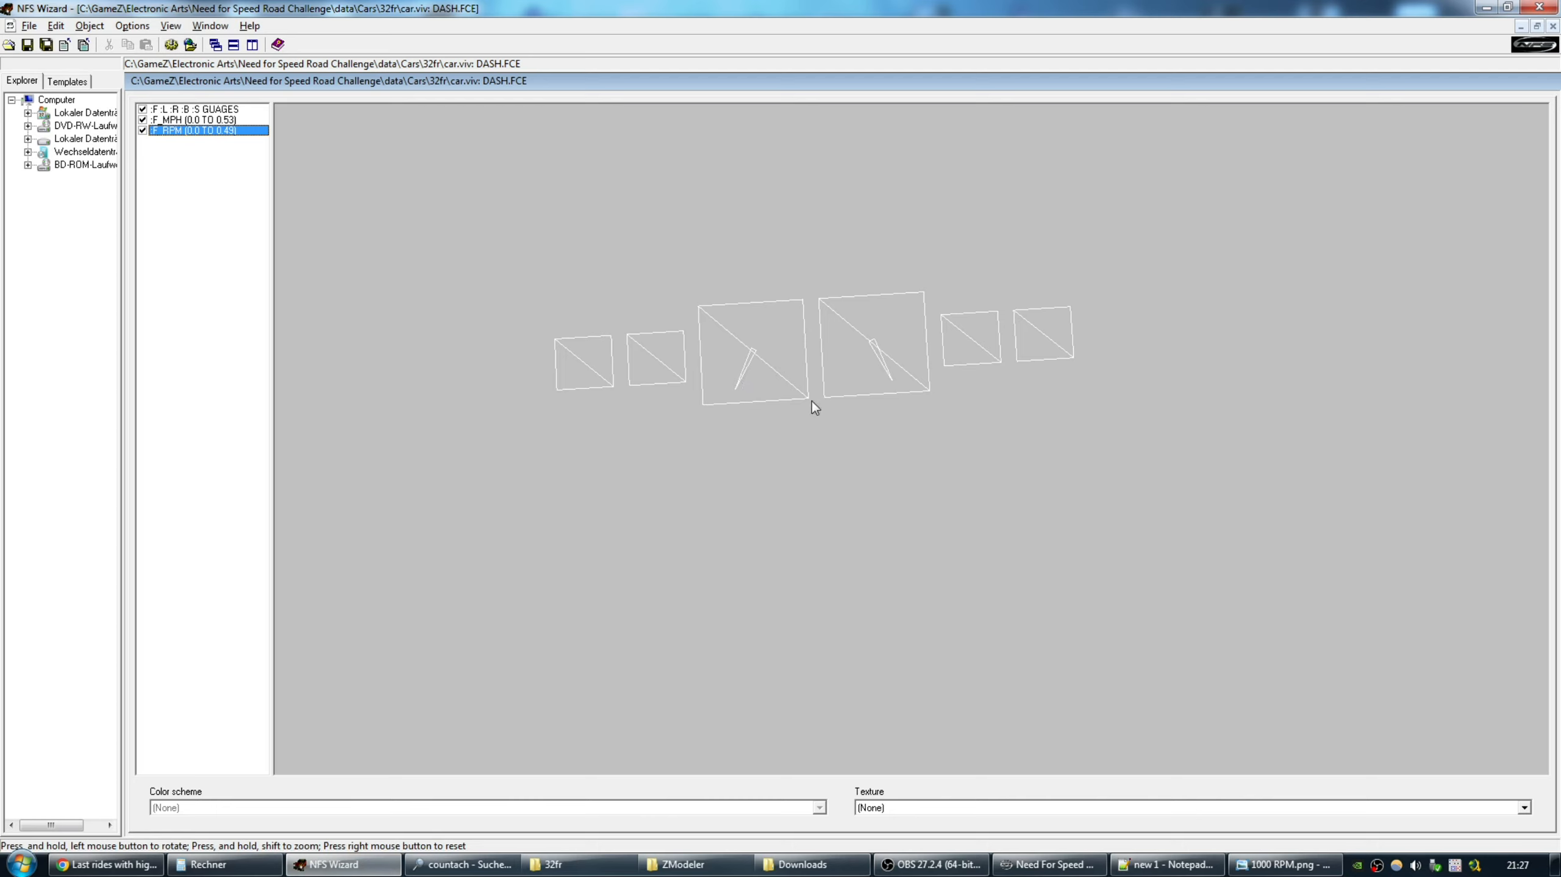
Extract DASH.FCE from car.viv into the 32fr car folder and view it there.
click(1552, 26)
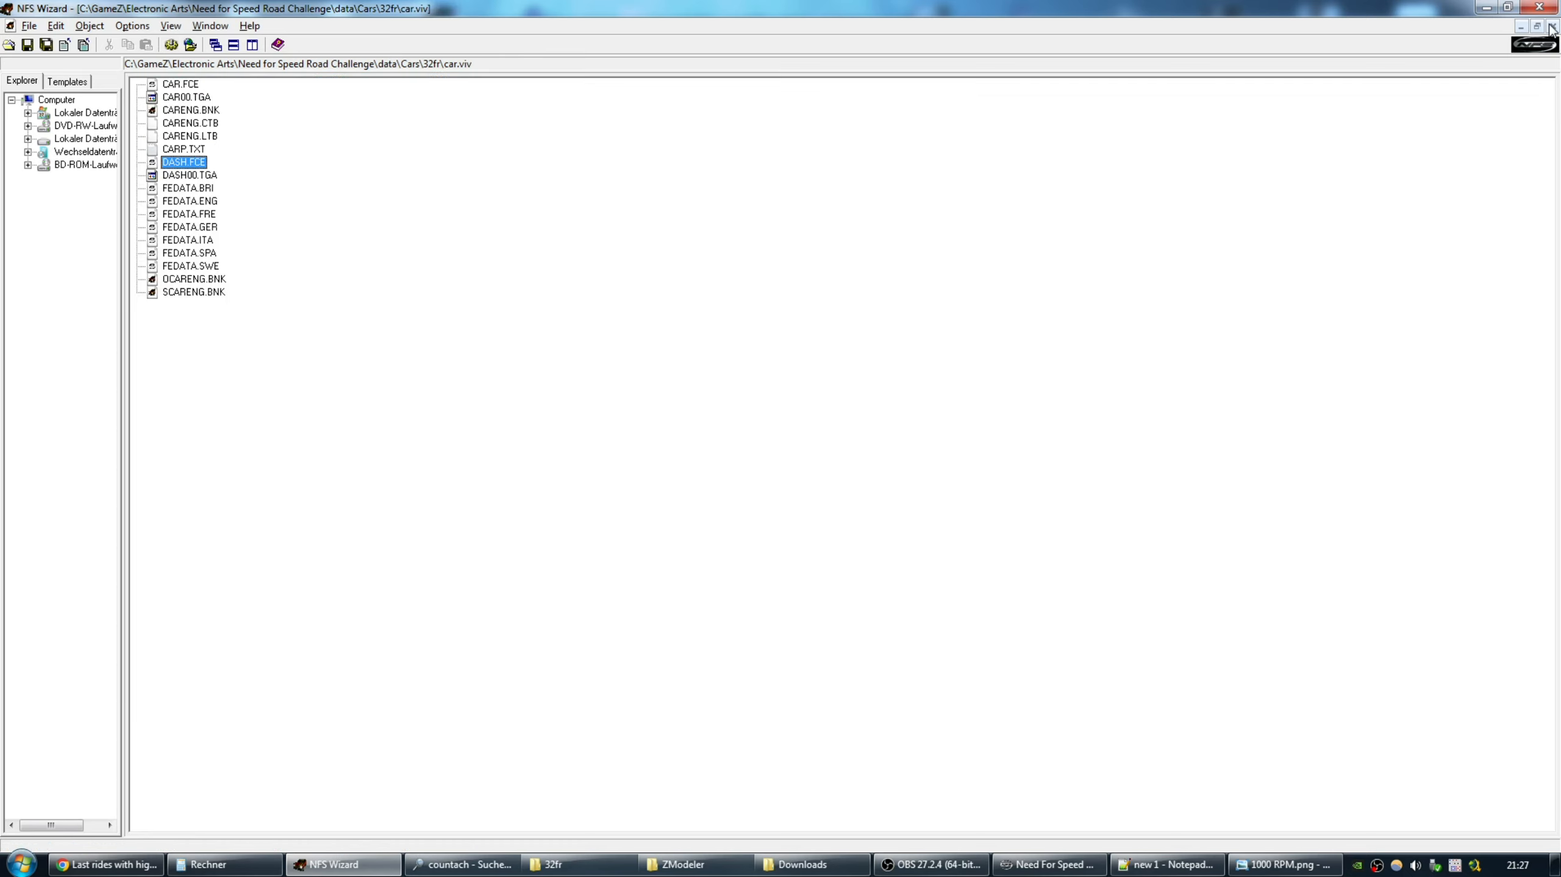
right_click(184, 164)
click(212, 172)
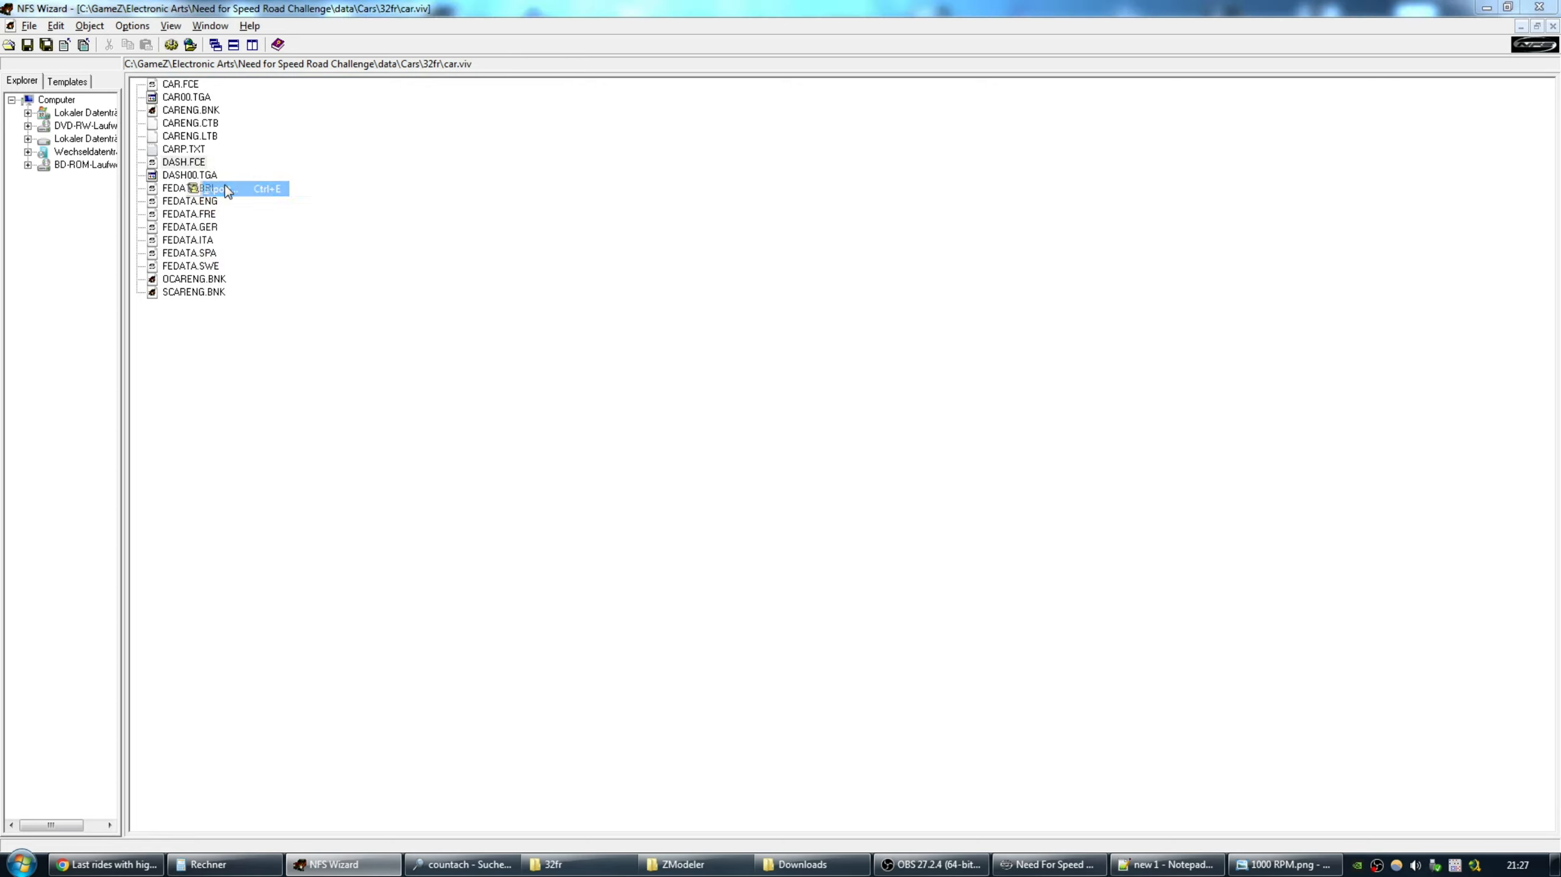
key(Return)
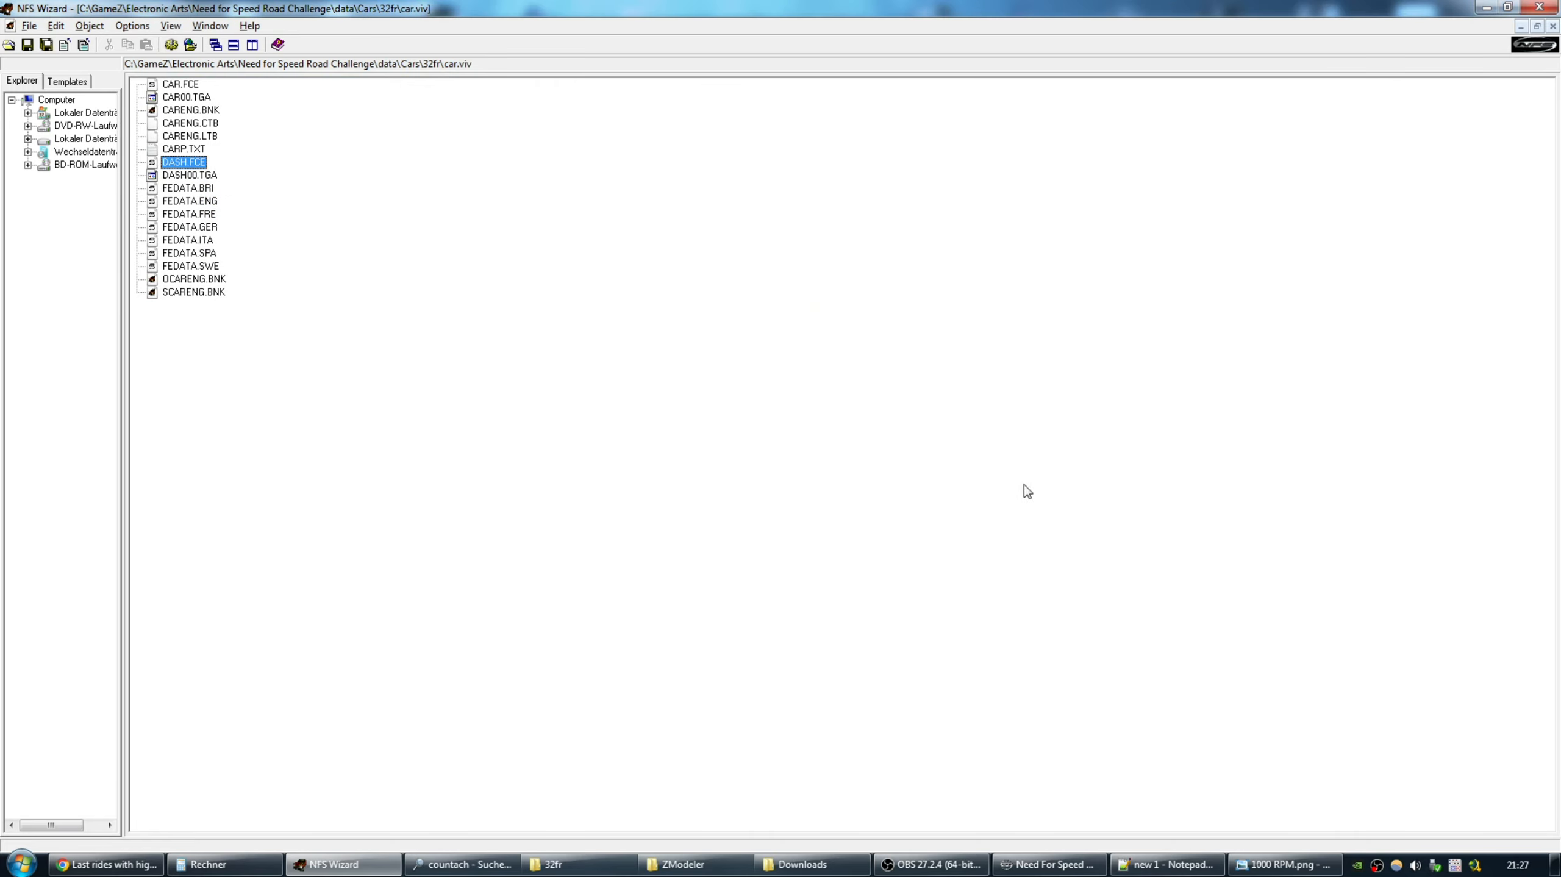
click(608, 864)
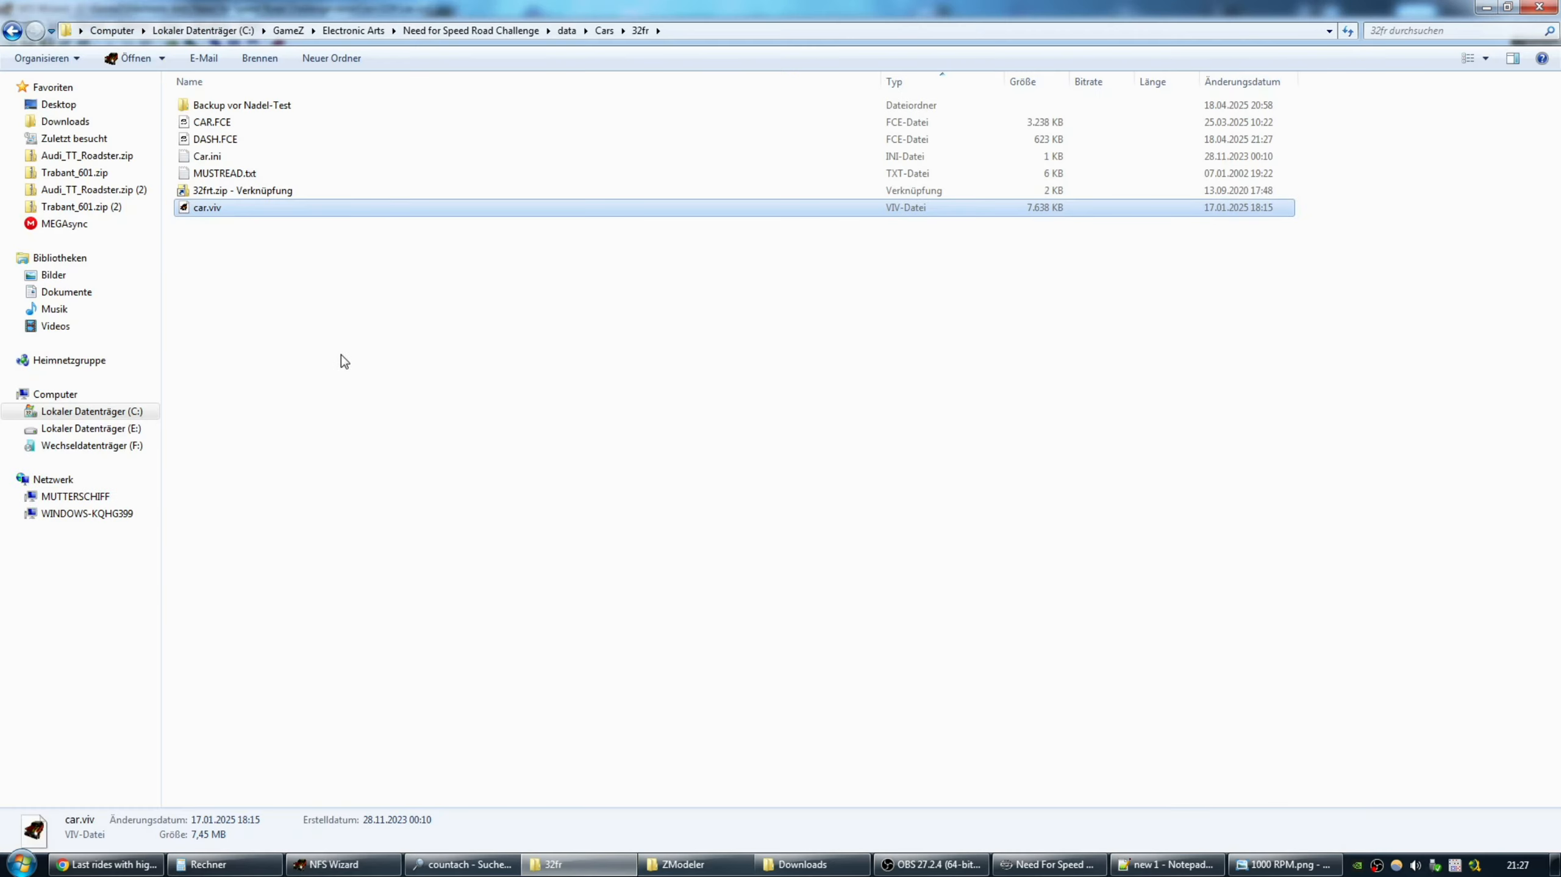
Select DASH.FCE, then launch zmodeler.exe from the ZModeler program folder.
click(214, 139)
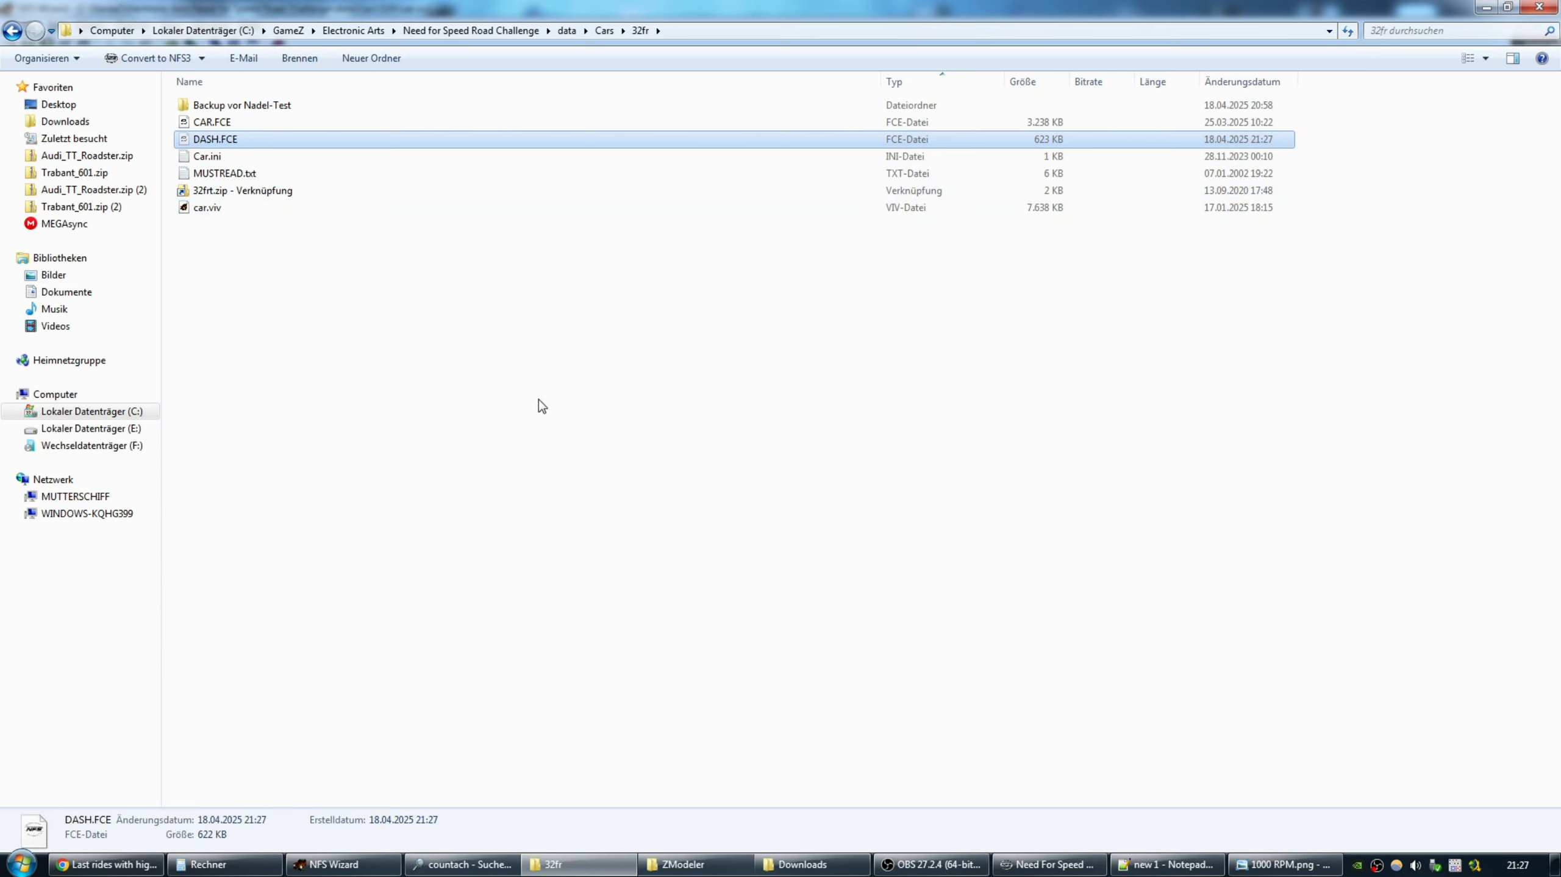
click(679, 864)
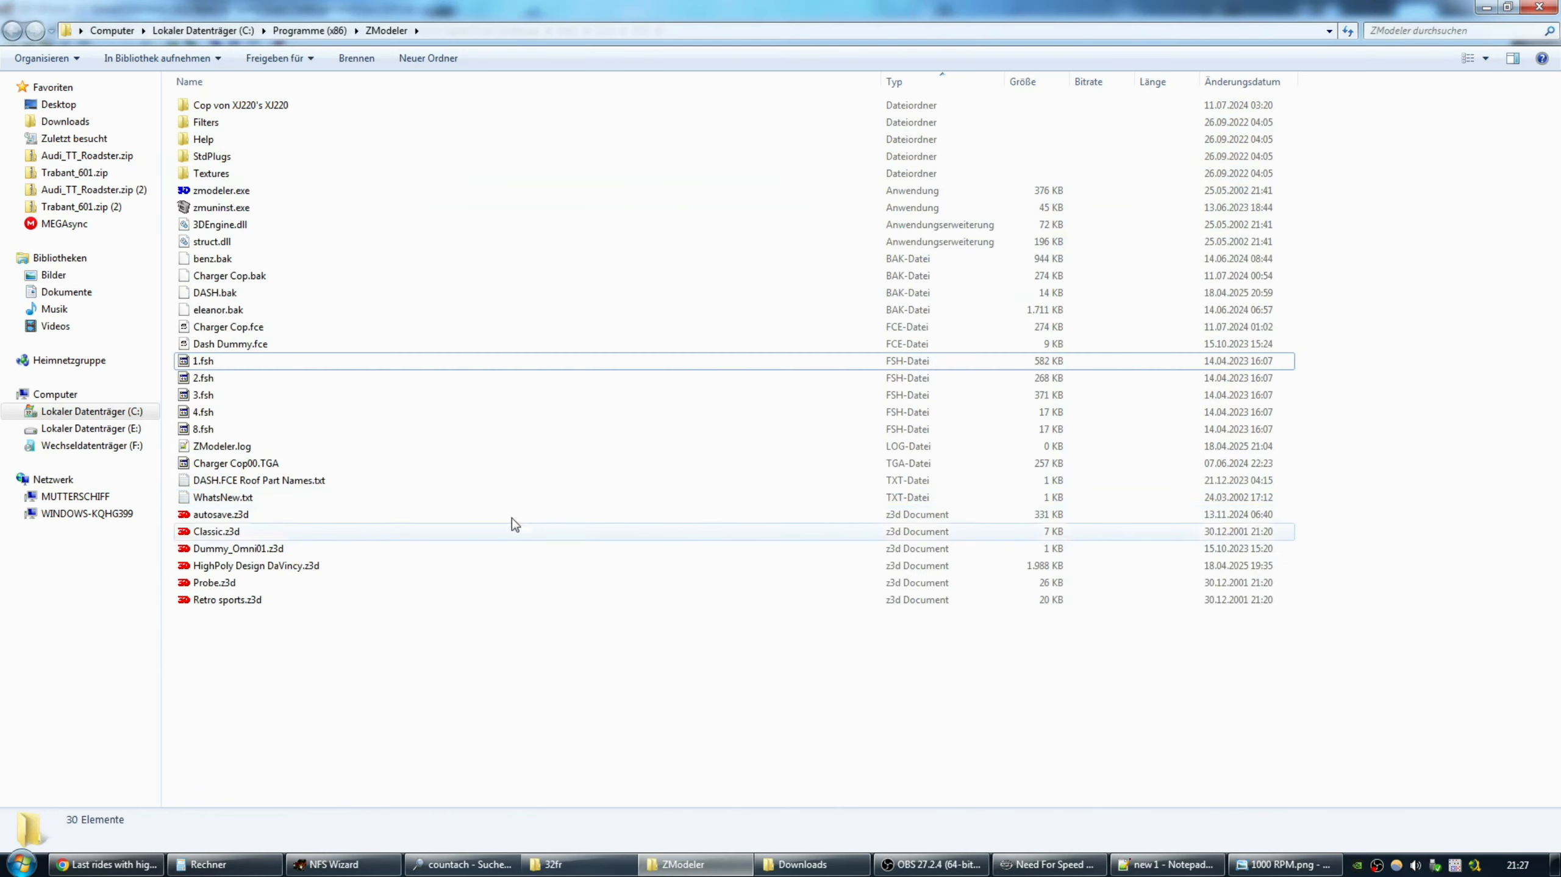
double_click(223, 191)
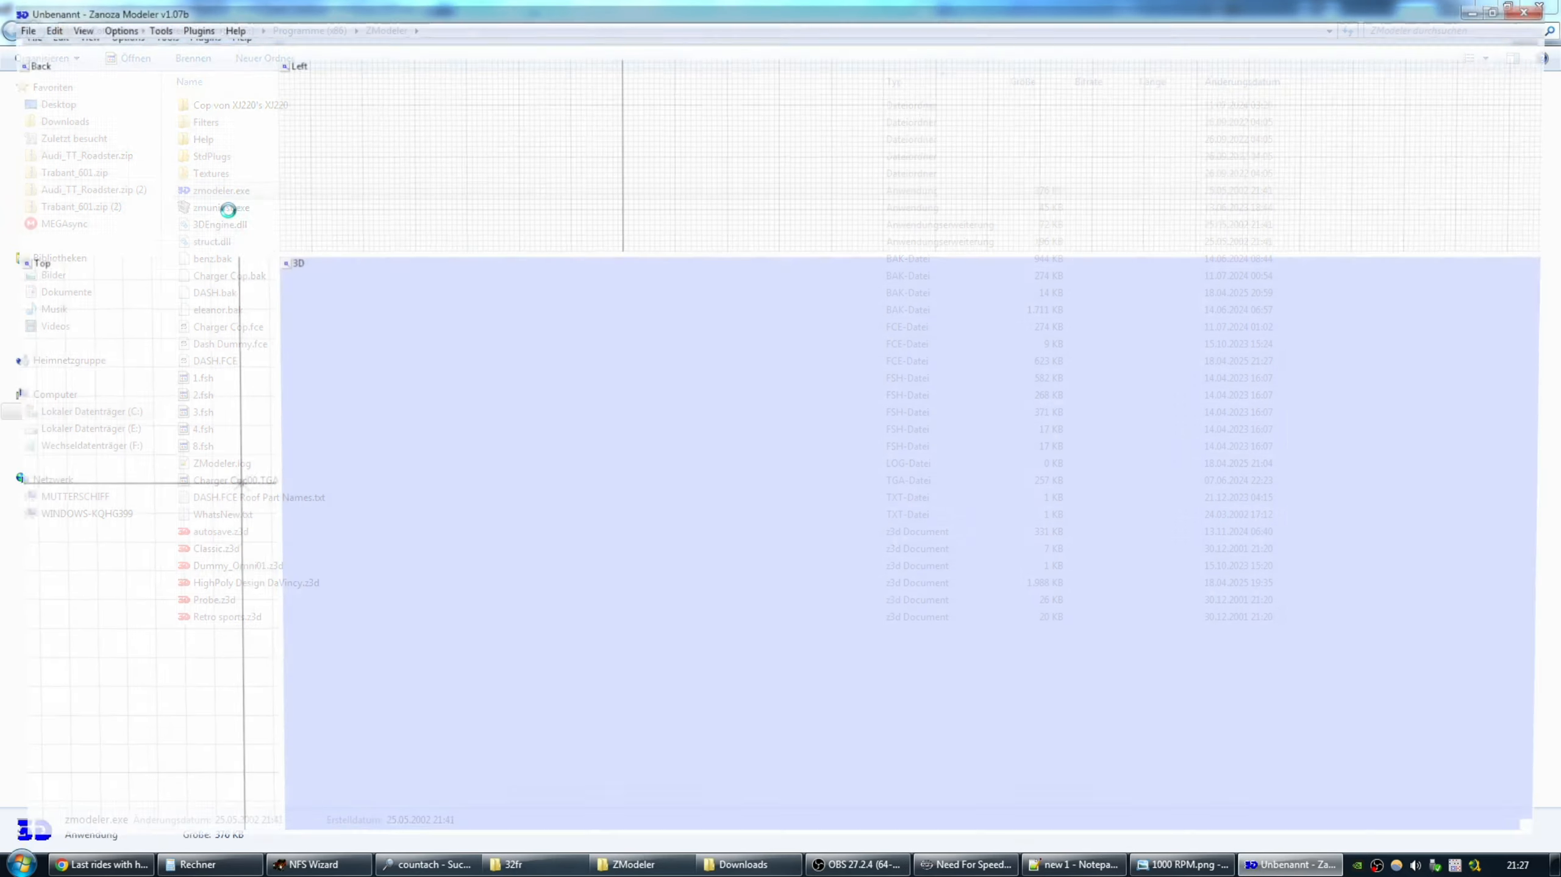
click(12, 26)
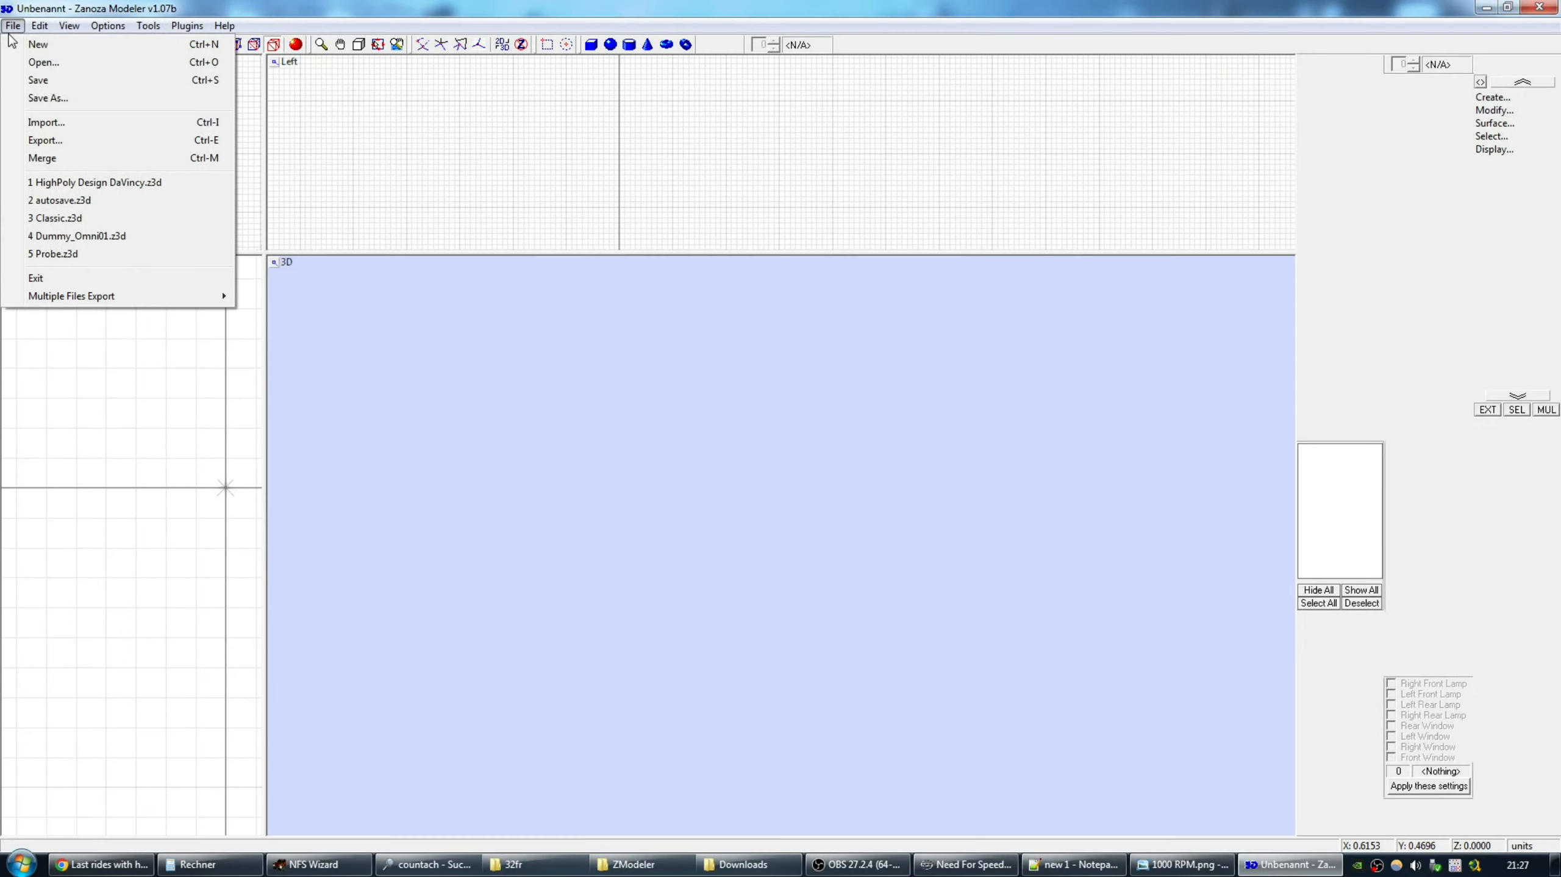
Import DASH.FCE into ZModeler, declining the damaged parts.
click(45, 122)
double_click(661, 548)
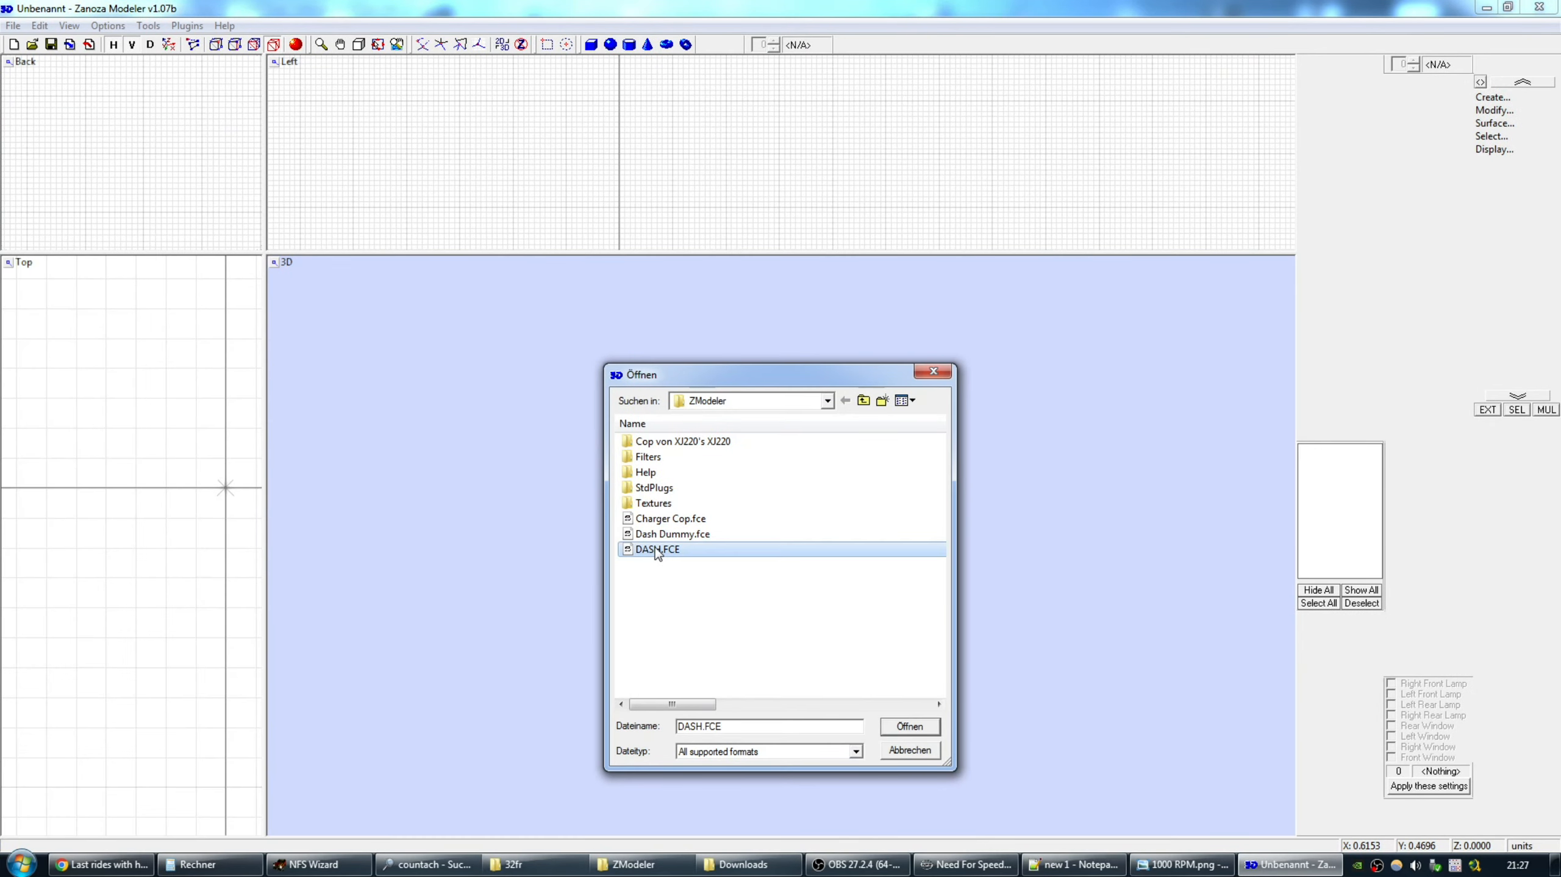
click(829, 468)
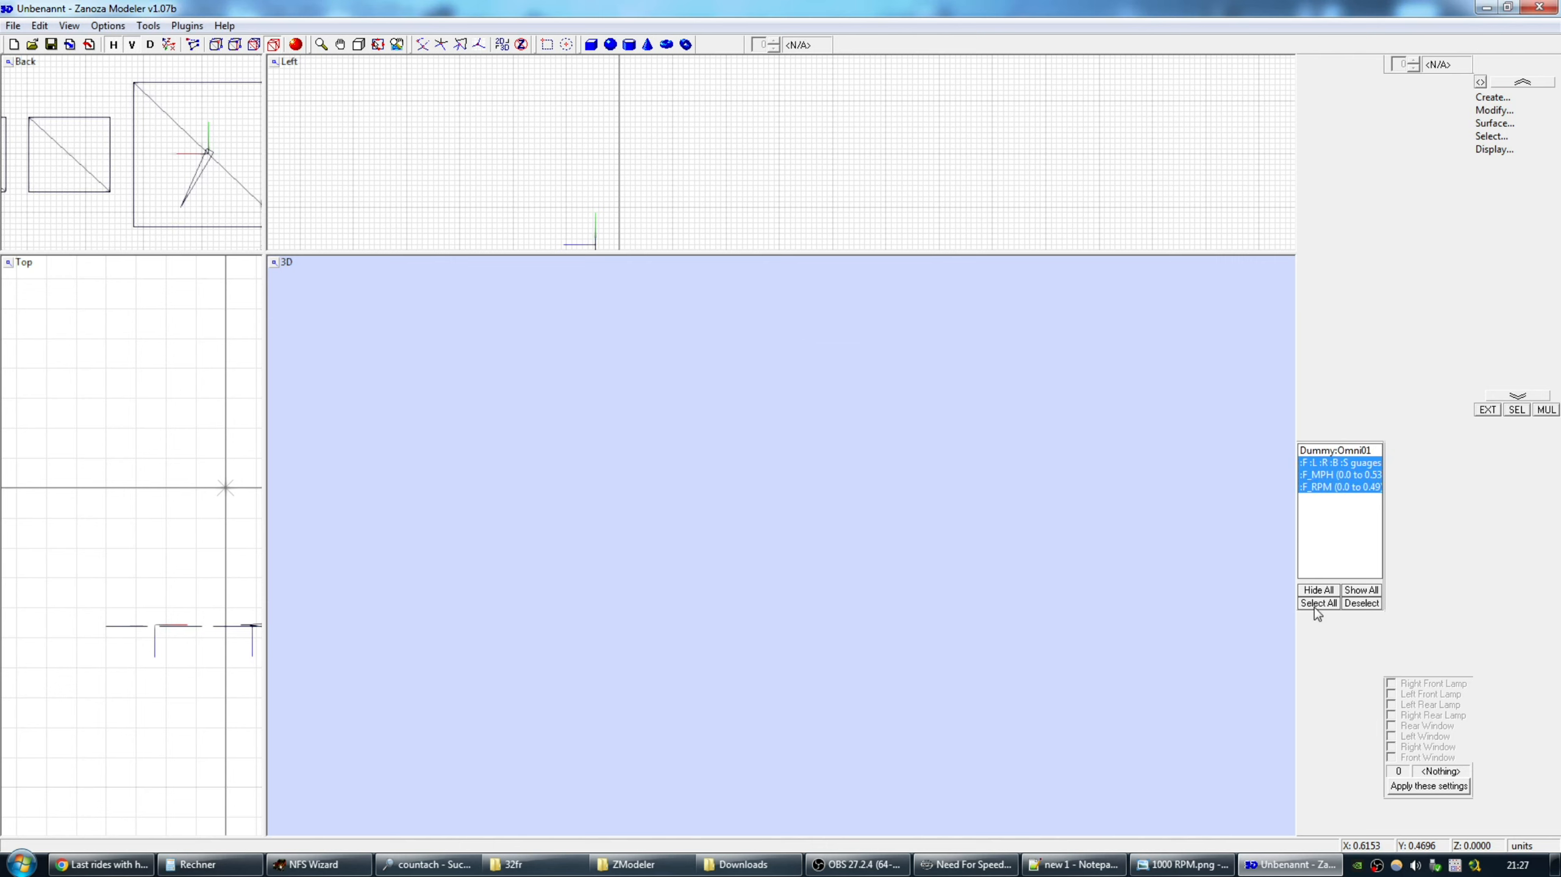
Hide all dashboard objects and select the :F_RPM (0.0 to 0.49) needle.
click(1317, 590)
click(1515, 411)
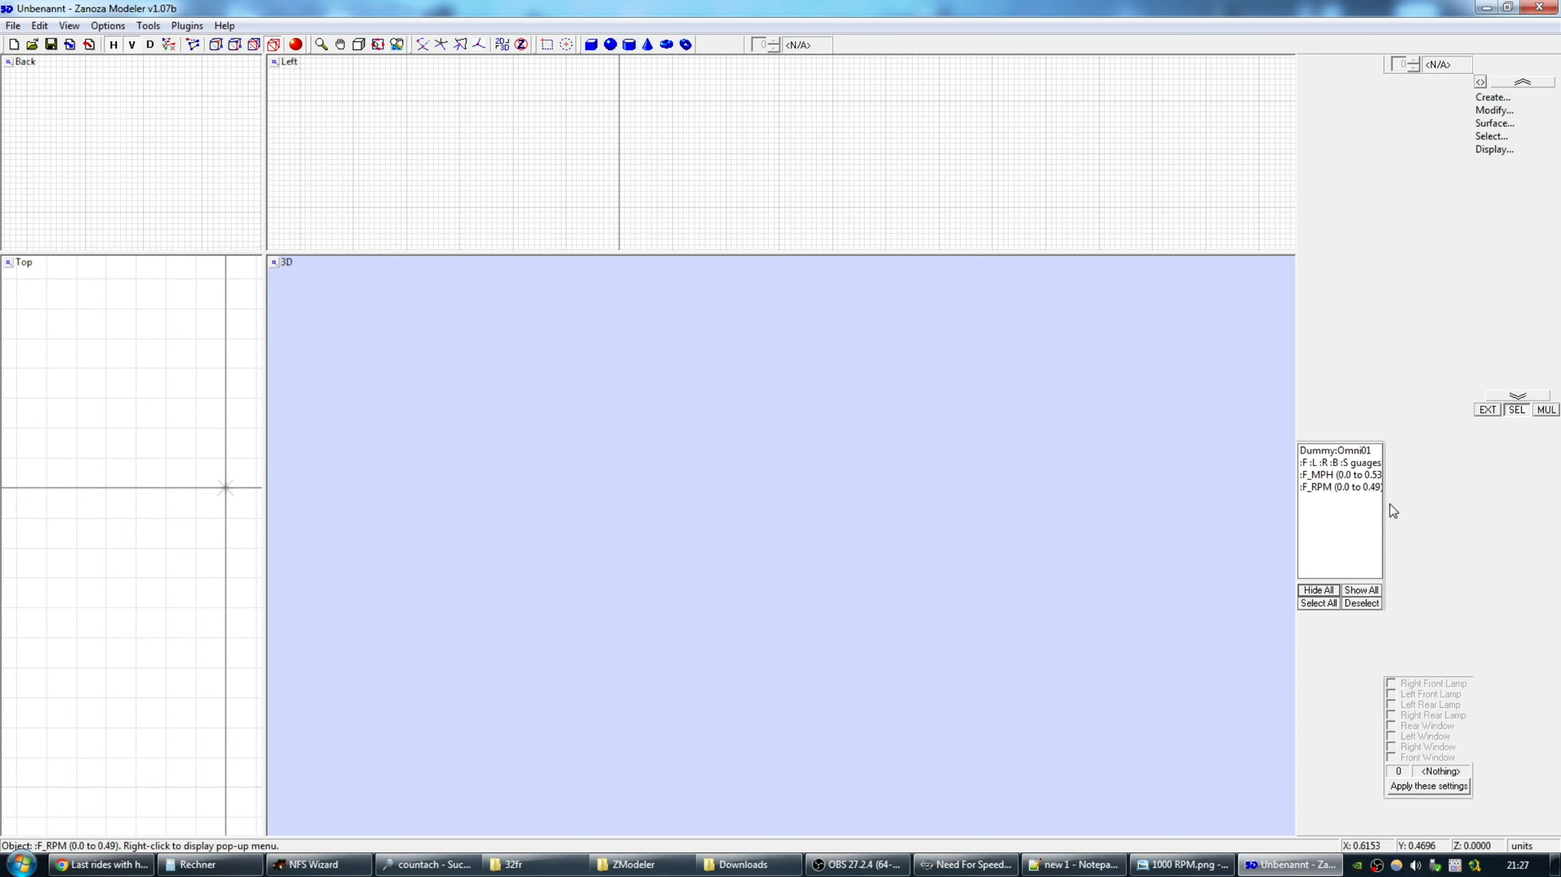
click(1356, 489)
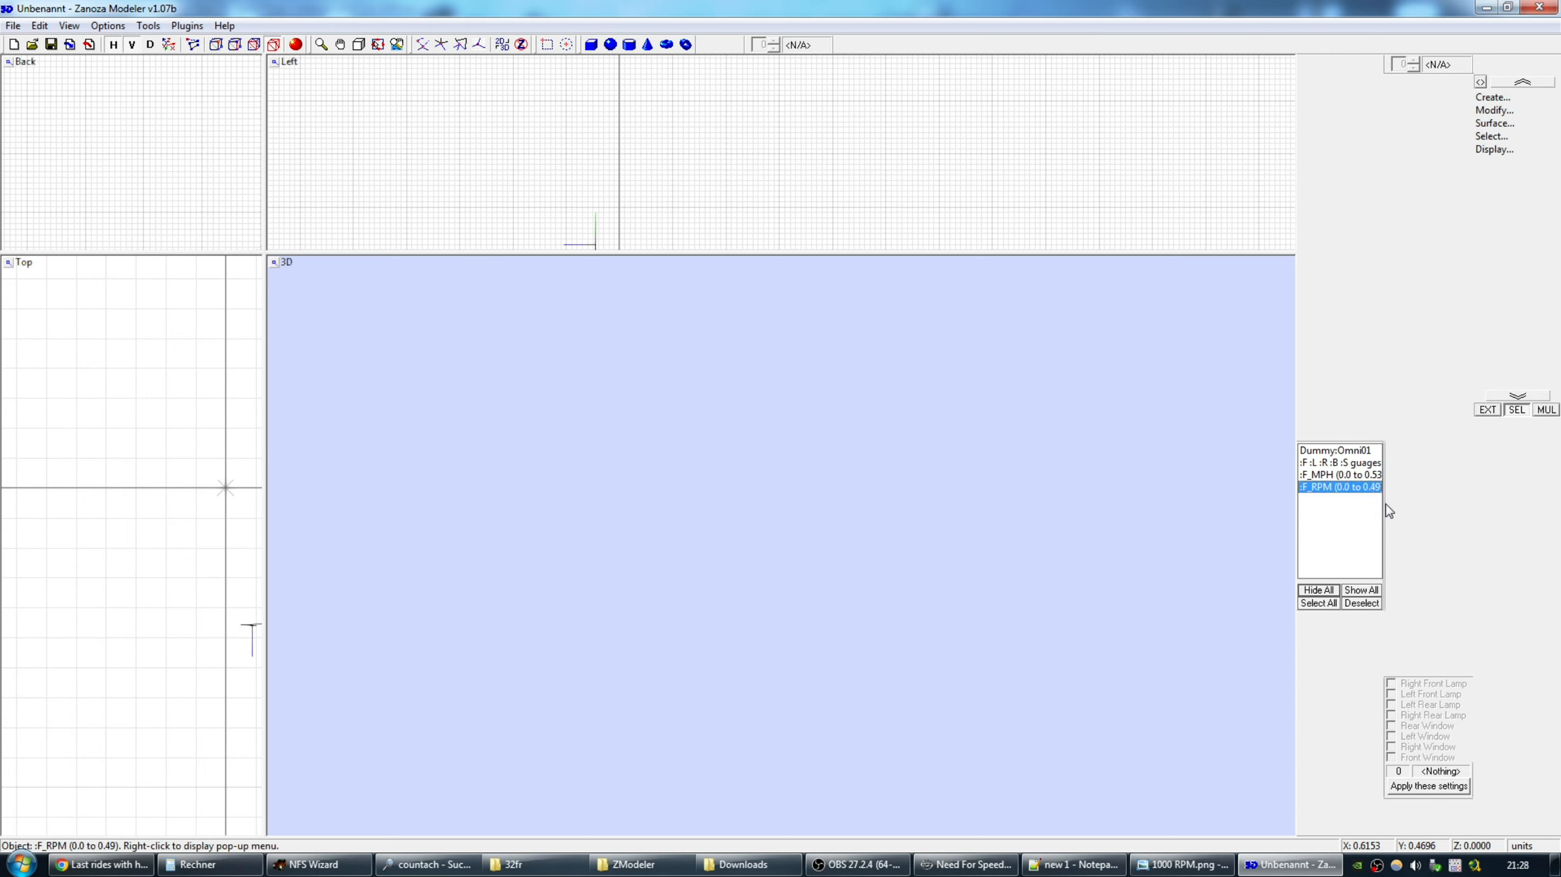
Open the Rename dialog for :F_RPM, shift it left, and bring Calculator forward.
right_click(1355, 489)
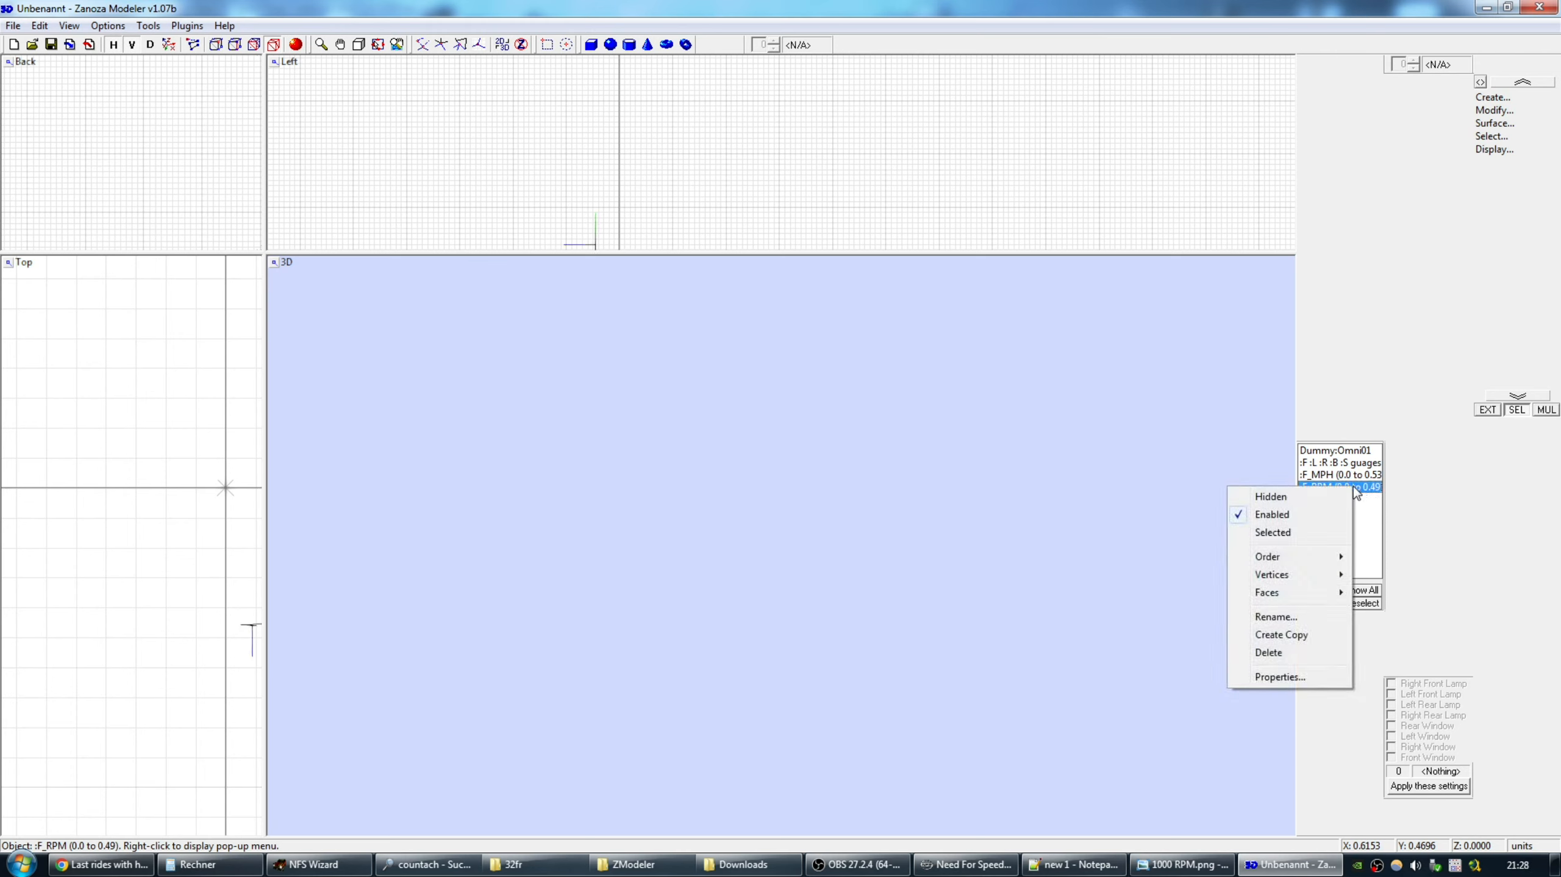
click(1288, 618)
drag(787, 364, 644, 363)
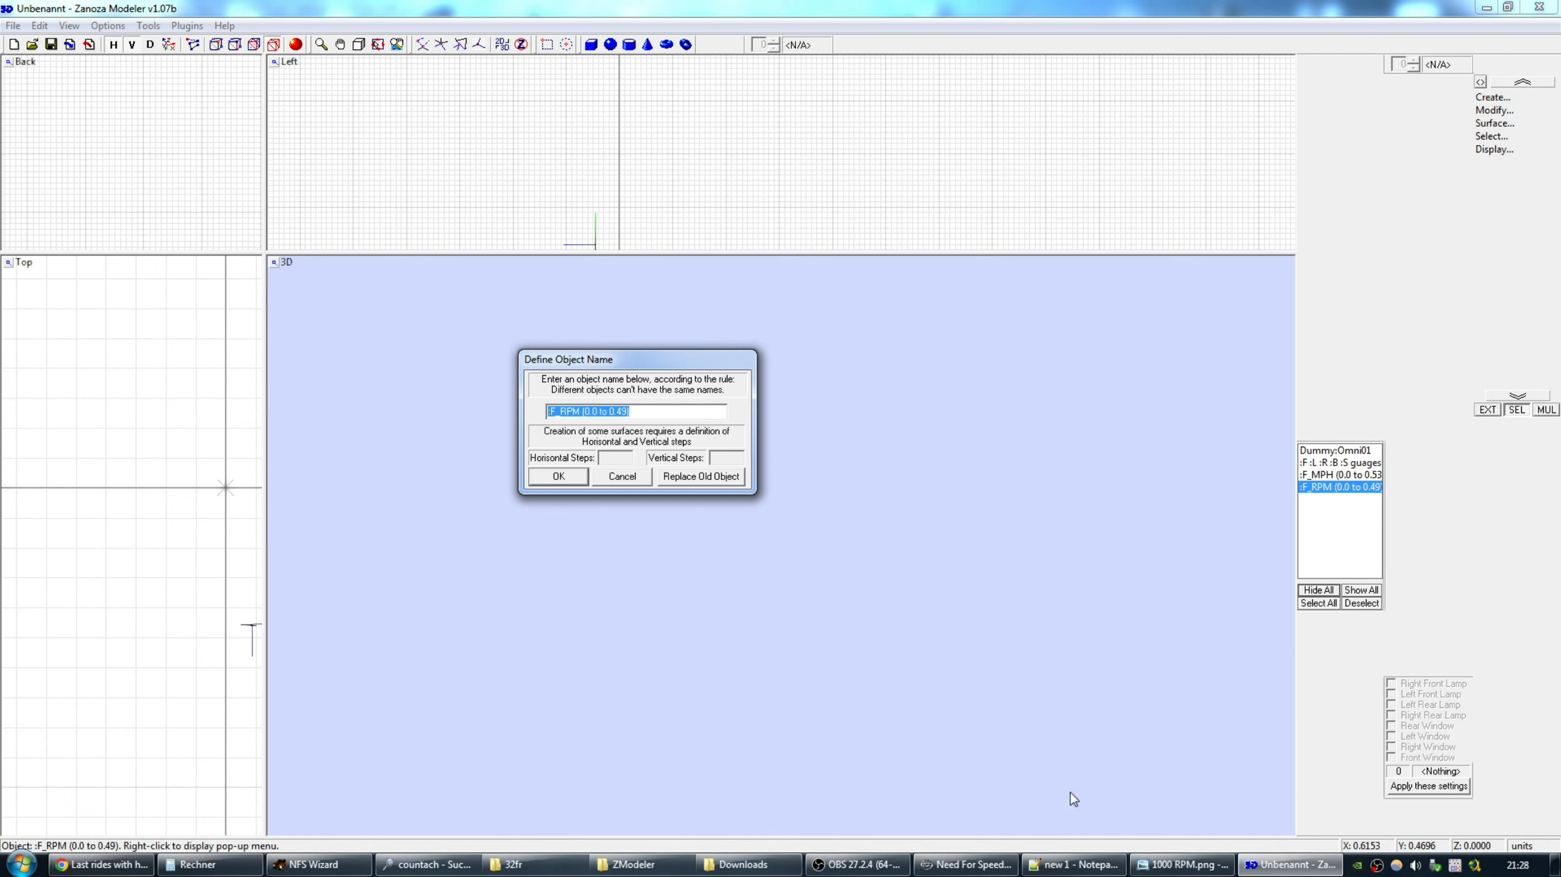
click(209, 864)
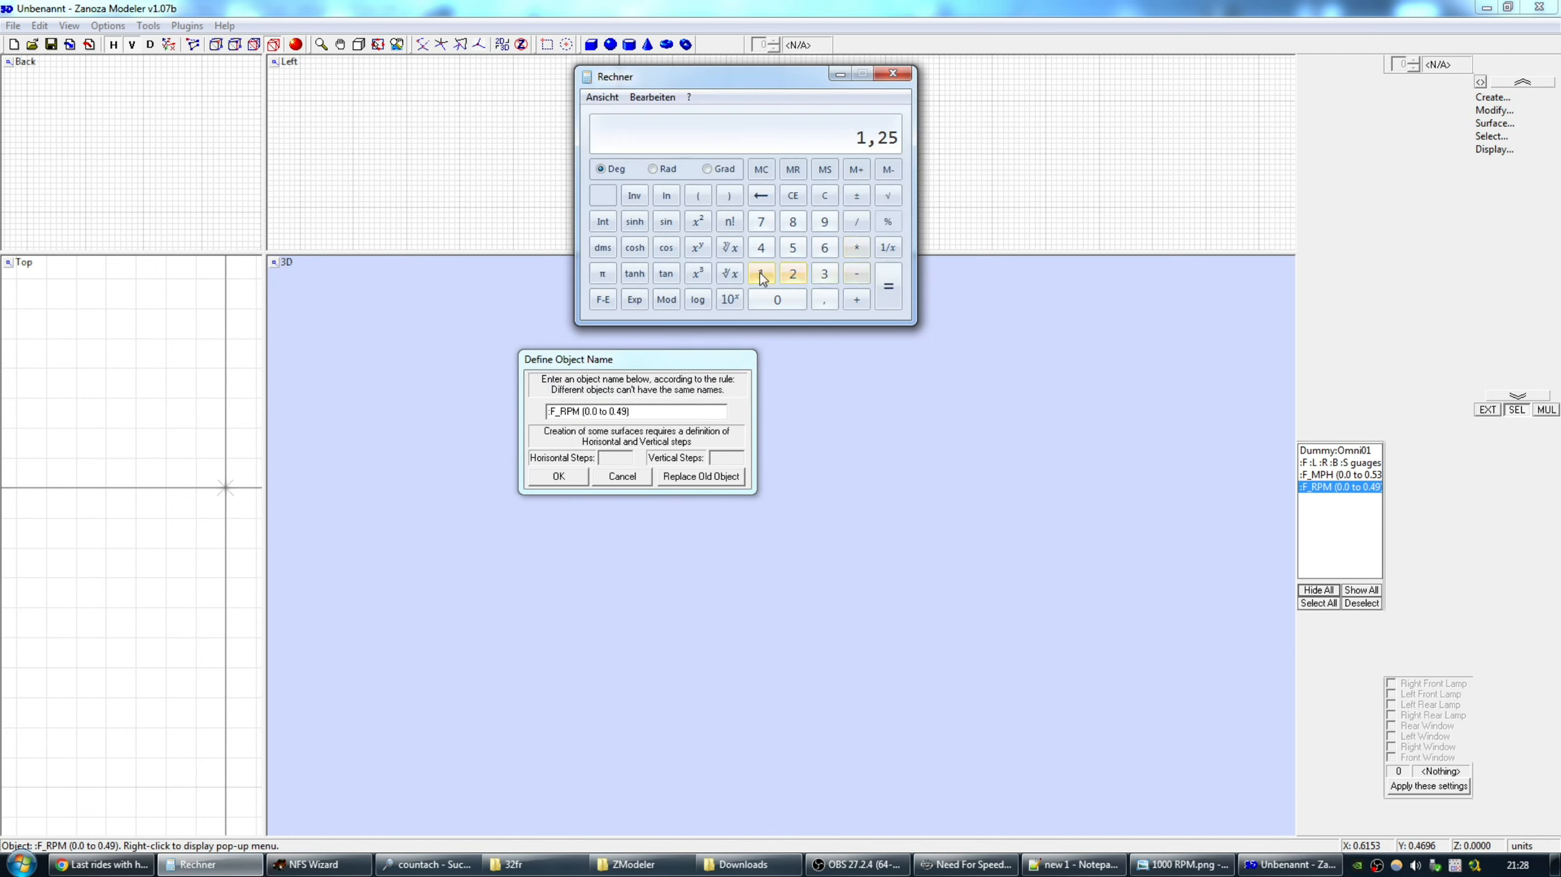
Calculate 360 × 0,49 = 176,4 on the calculator, repositioning its window.
click(824, 273)
click(825, 248)
click(795, 298)
click(857, 247)
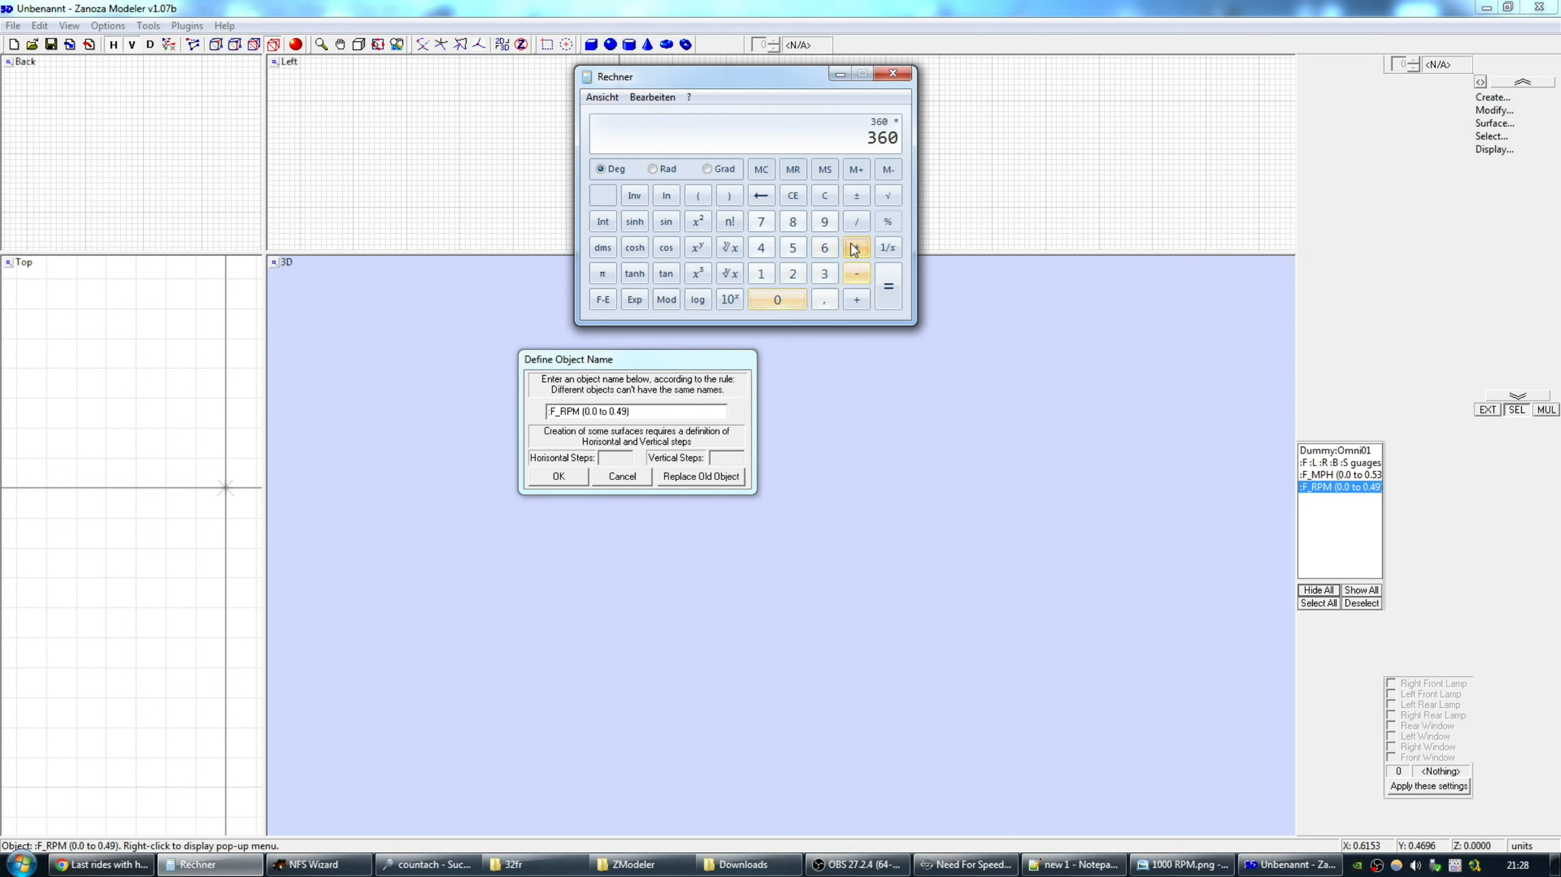
drag(805, 80, 856, 83)
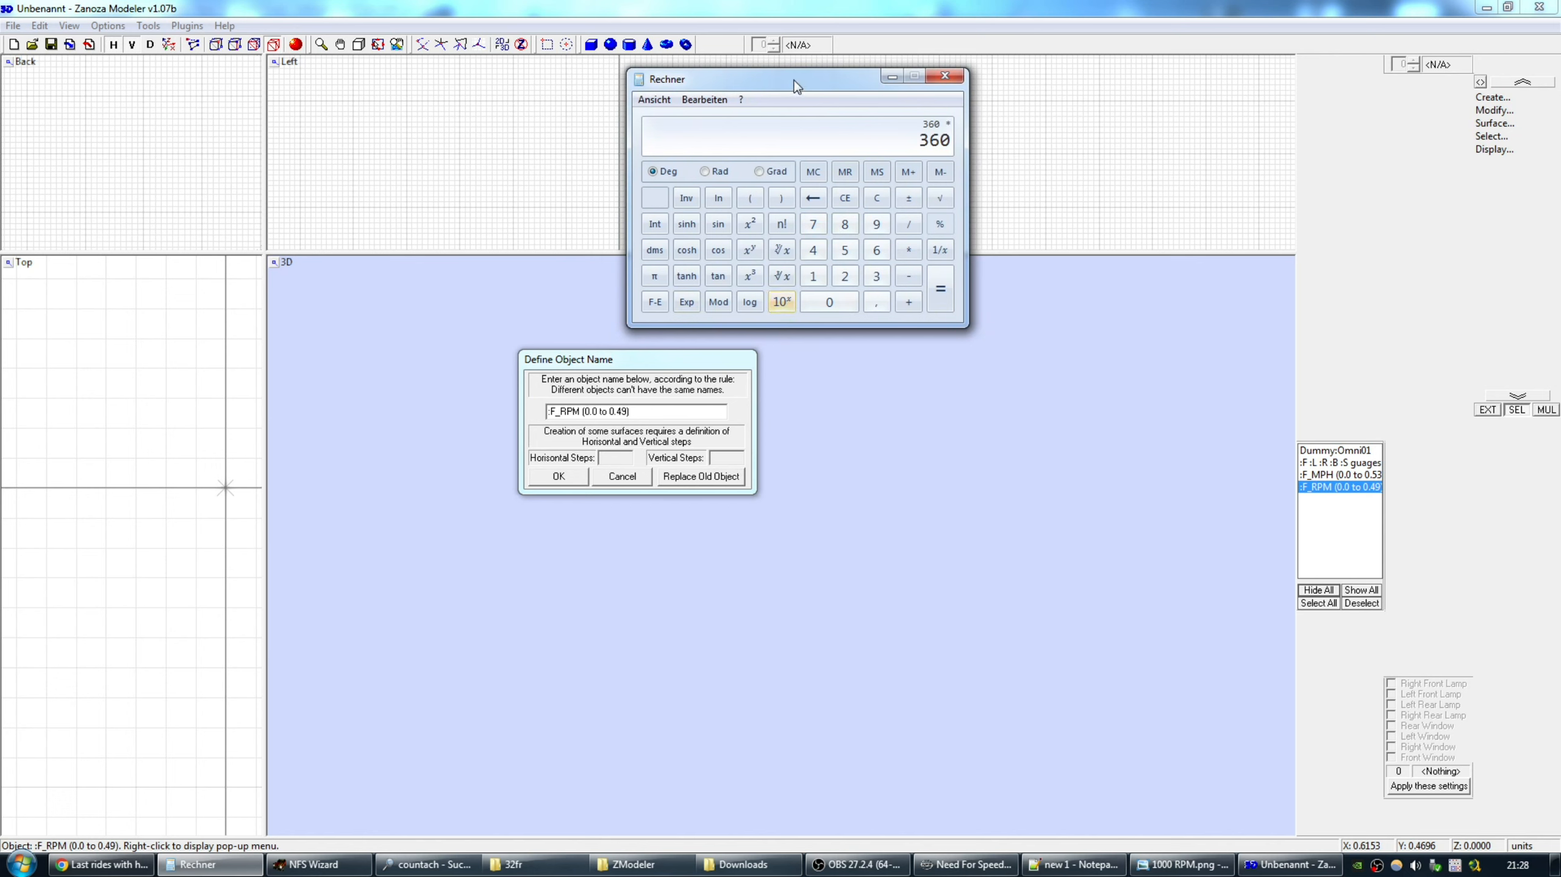
drag(794, 81, 805, 88)
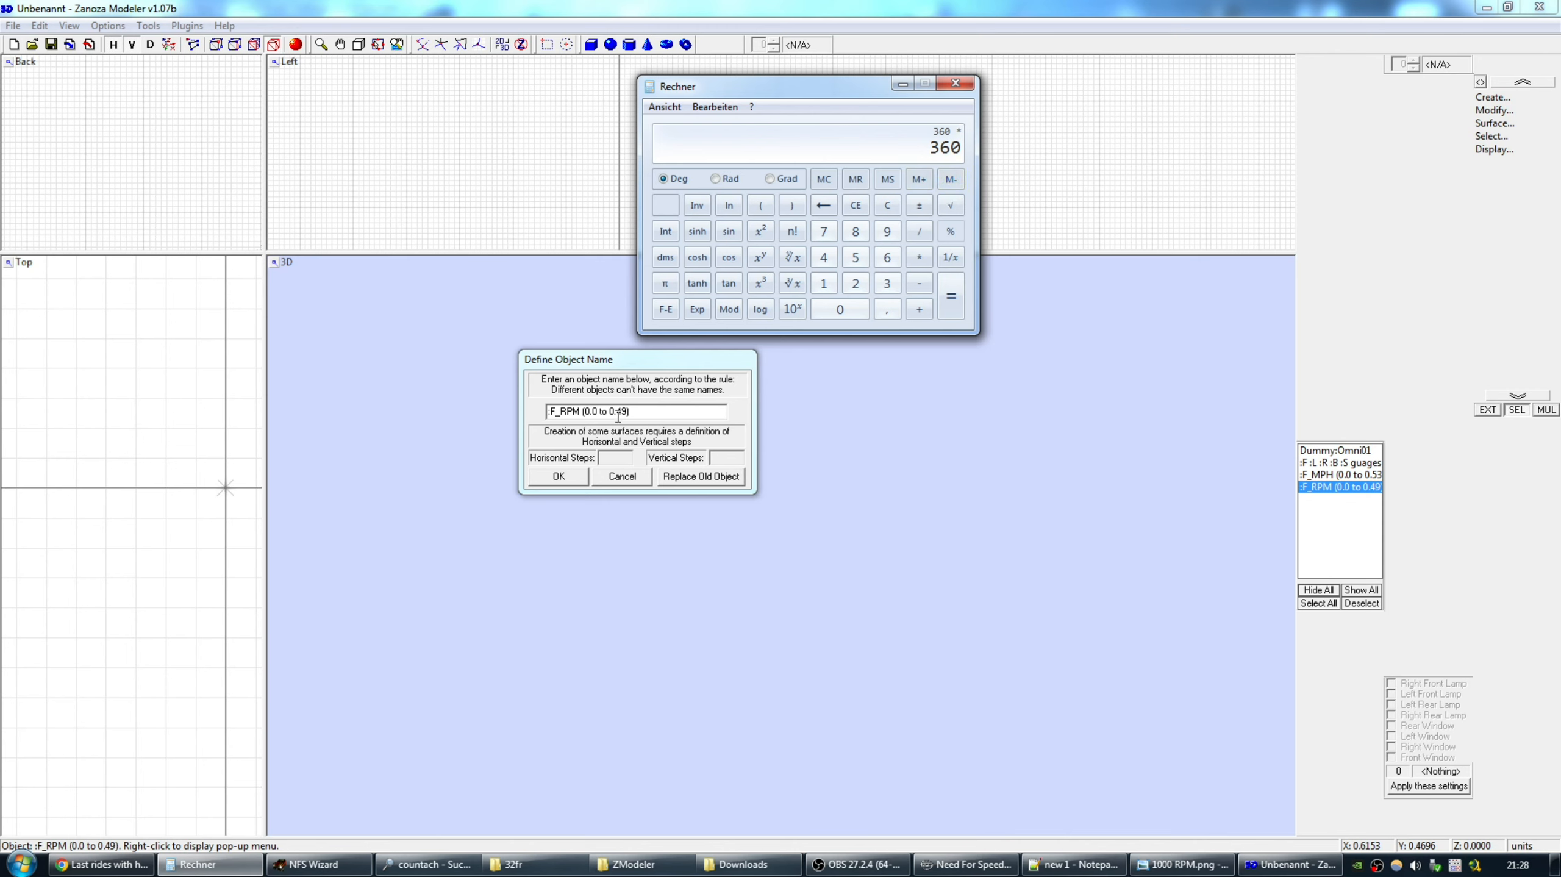
click(856, 309)
click(888, 309)
click(824, 256)
click(887, 231)
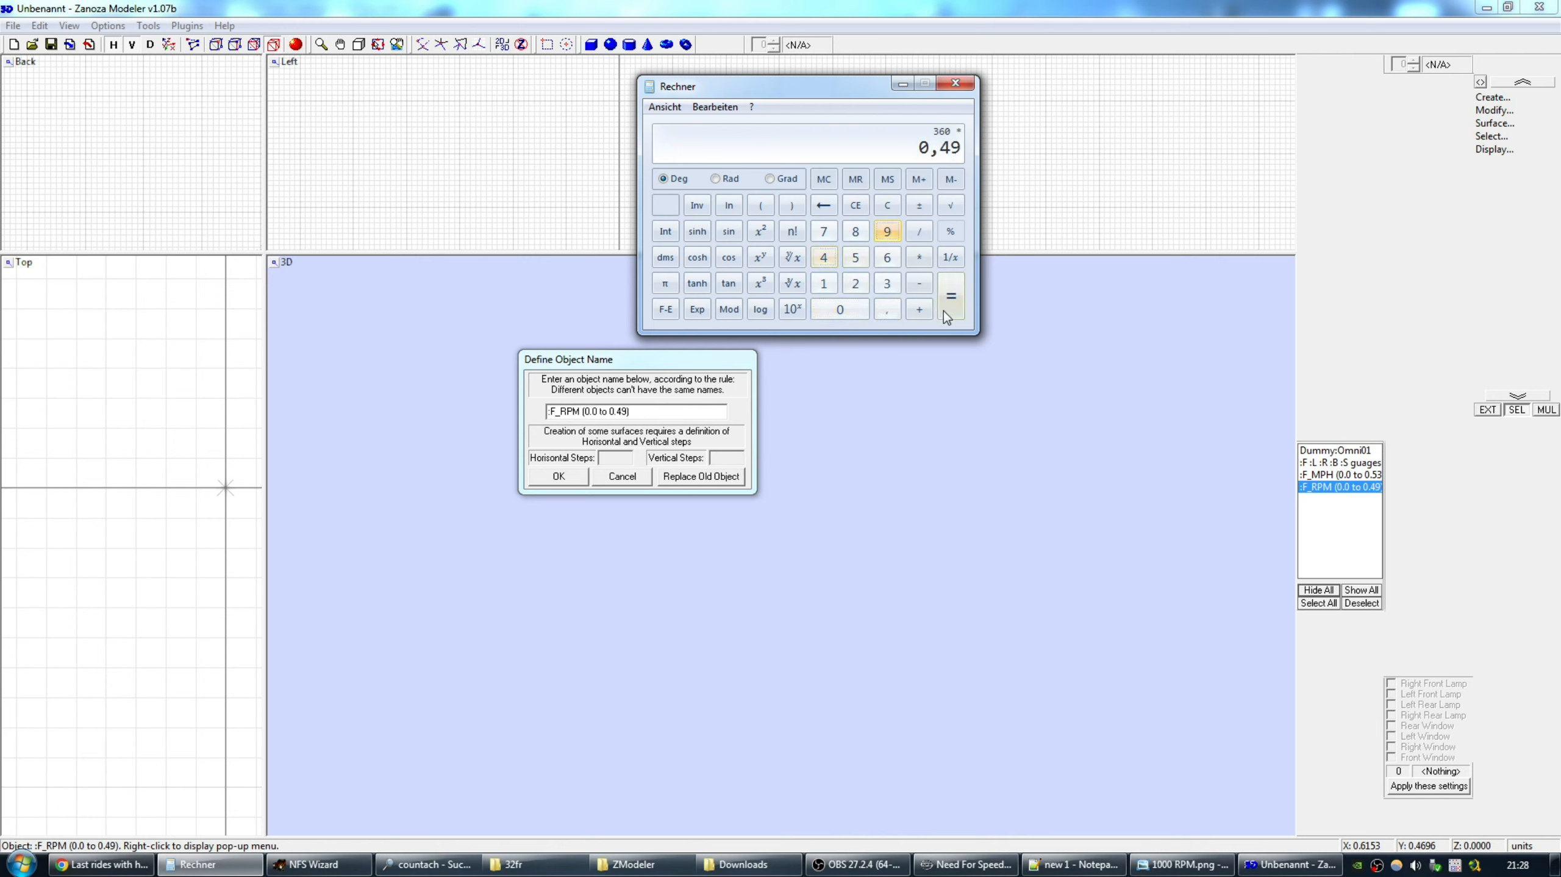
click(951, 295)
drag(825, 88, 897, 95)
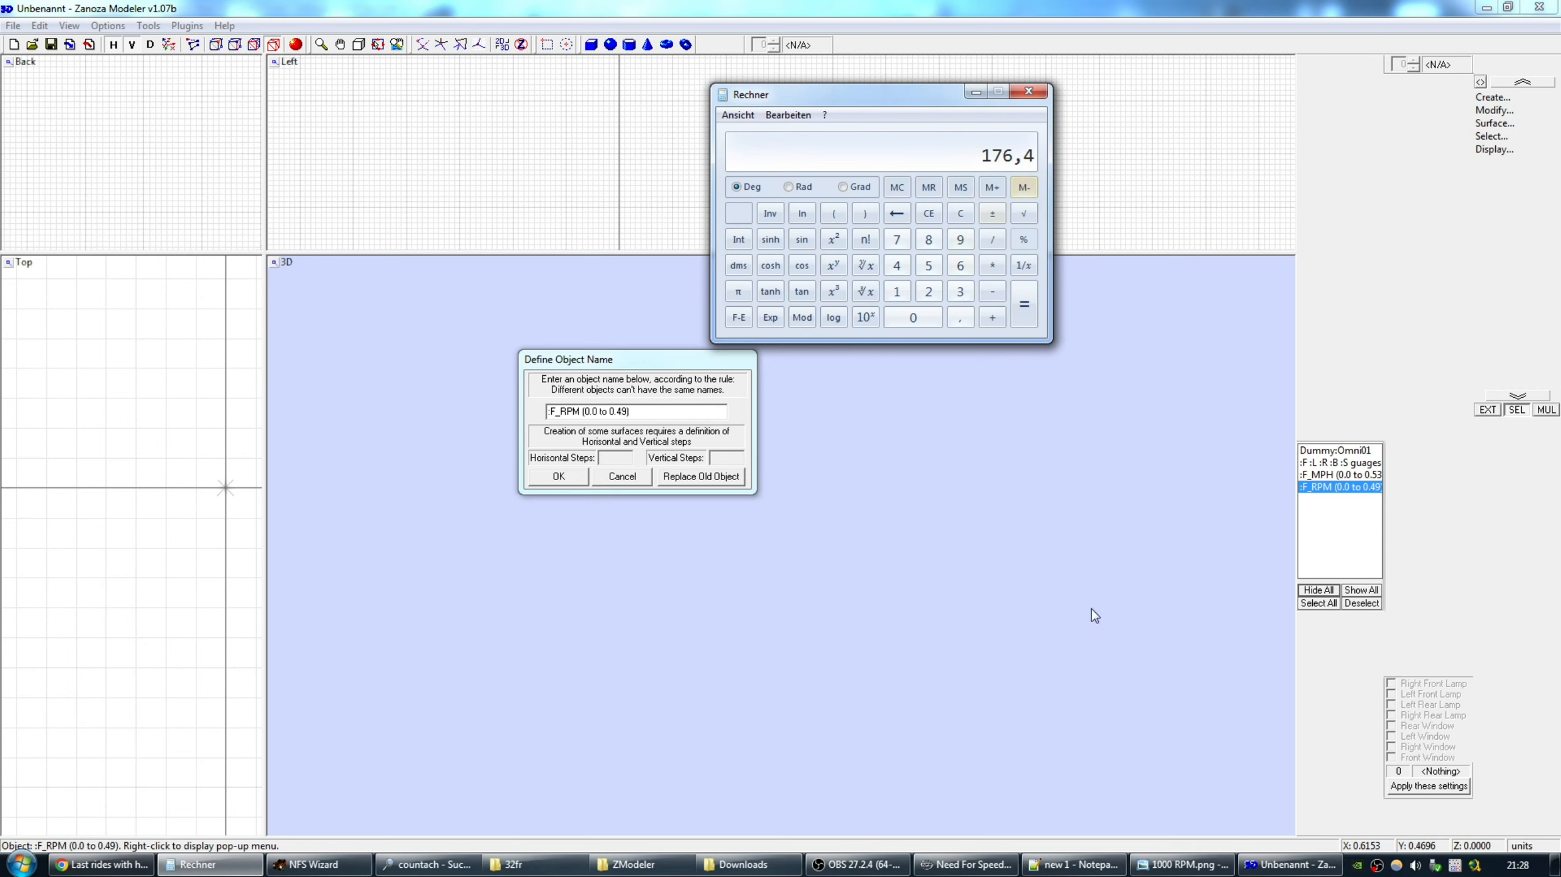
View the 1000 RPM.png screenshot, then return to the Downloads folder.
click(1158, 866)
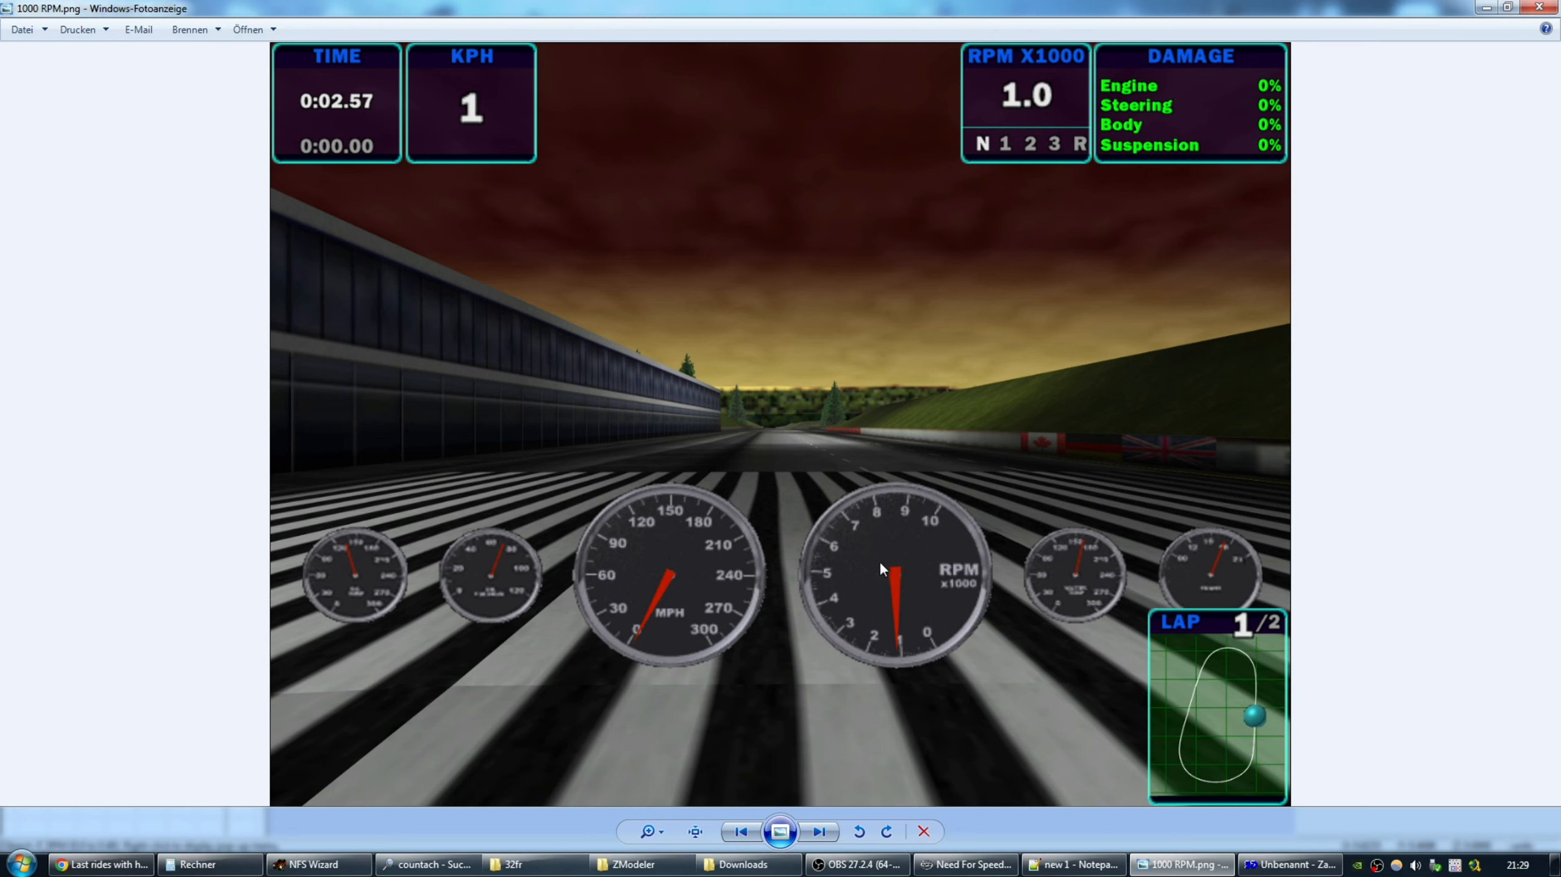
click(1540, 6)
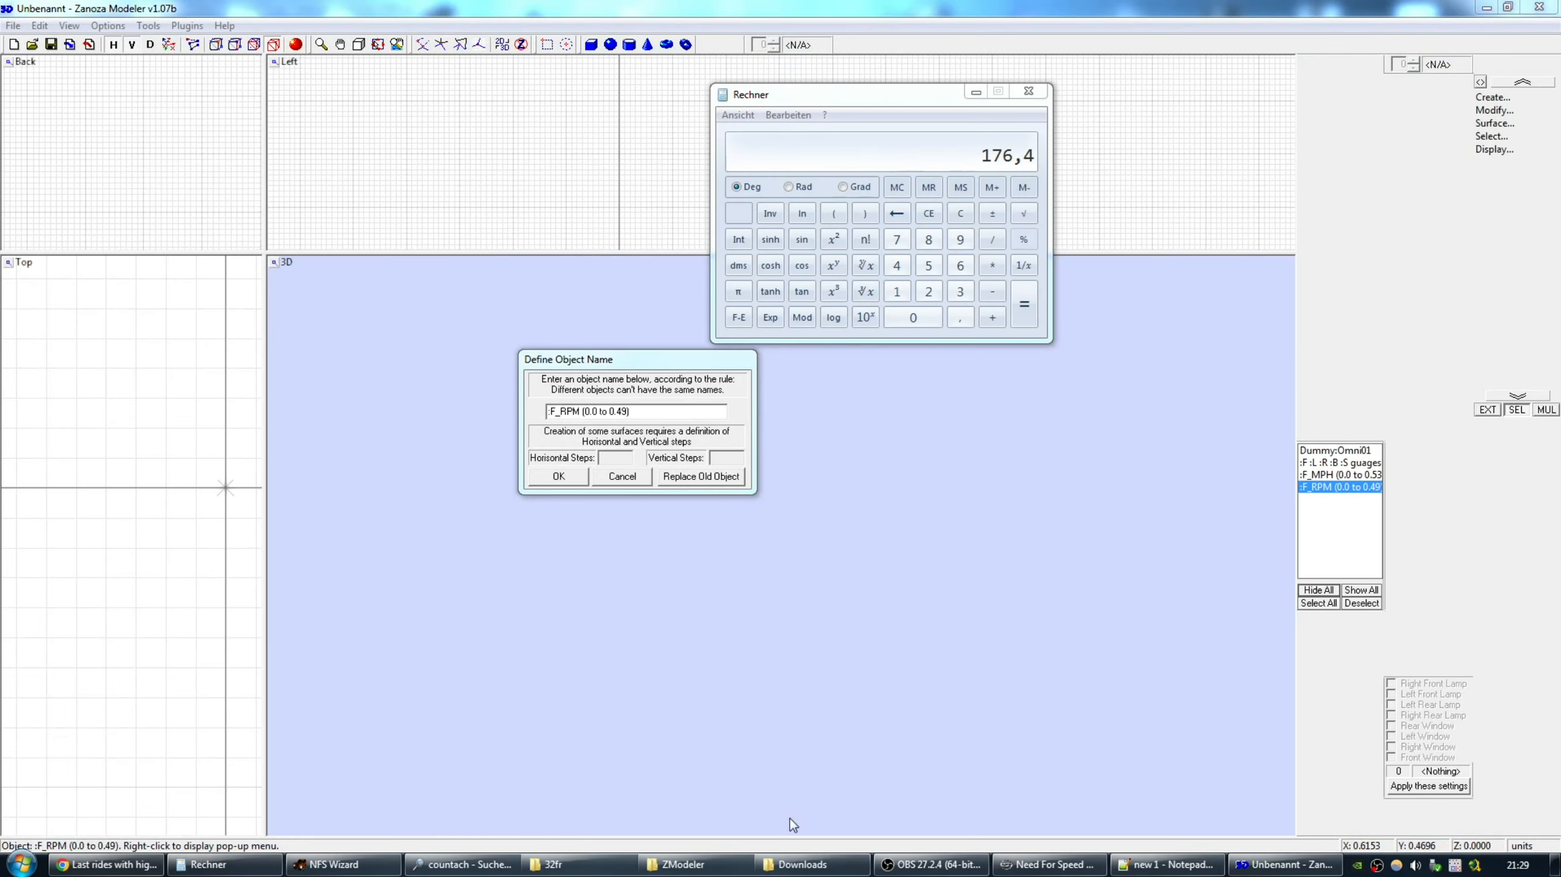
click(810, 864)
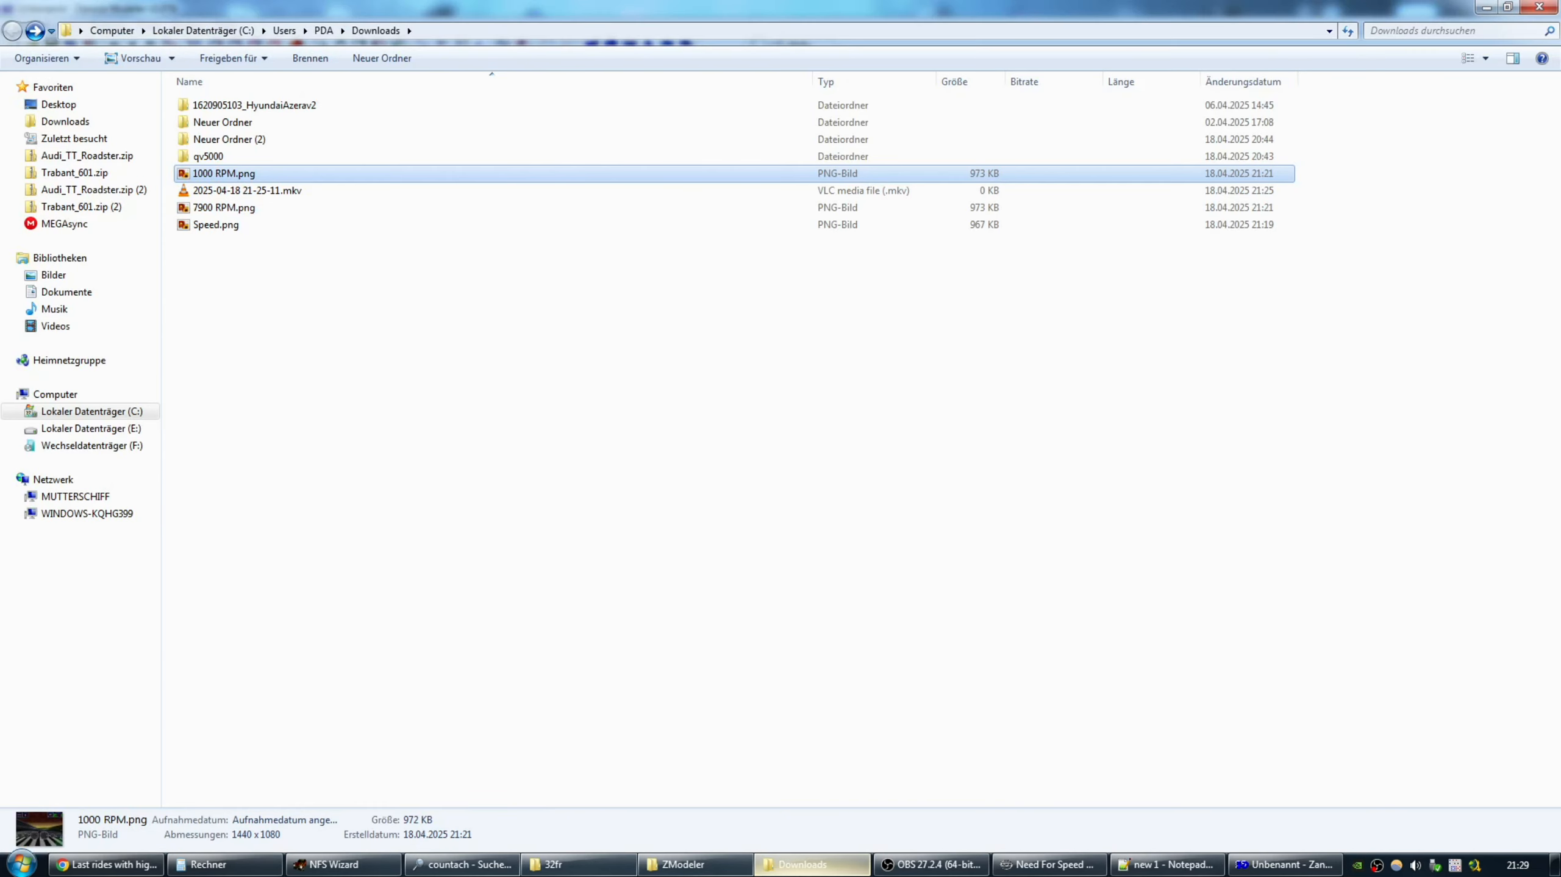
View 7900 RPM.png in the photo viewer, then return to ZModeler's rename dialog.
click(210, 208)
double_click(211, 207)
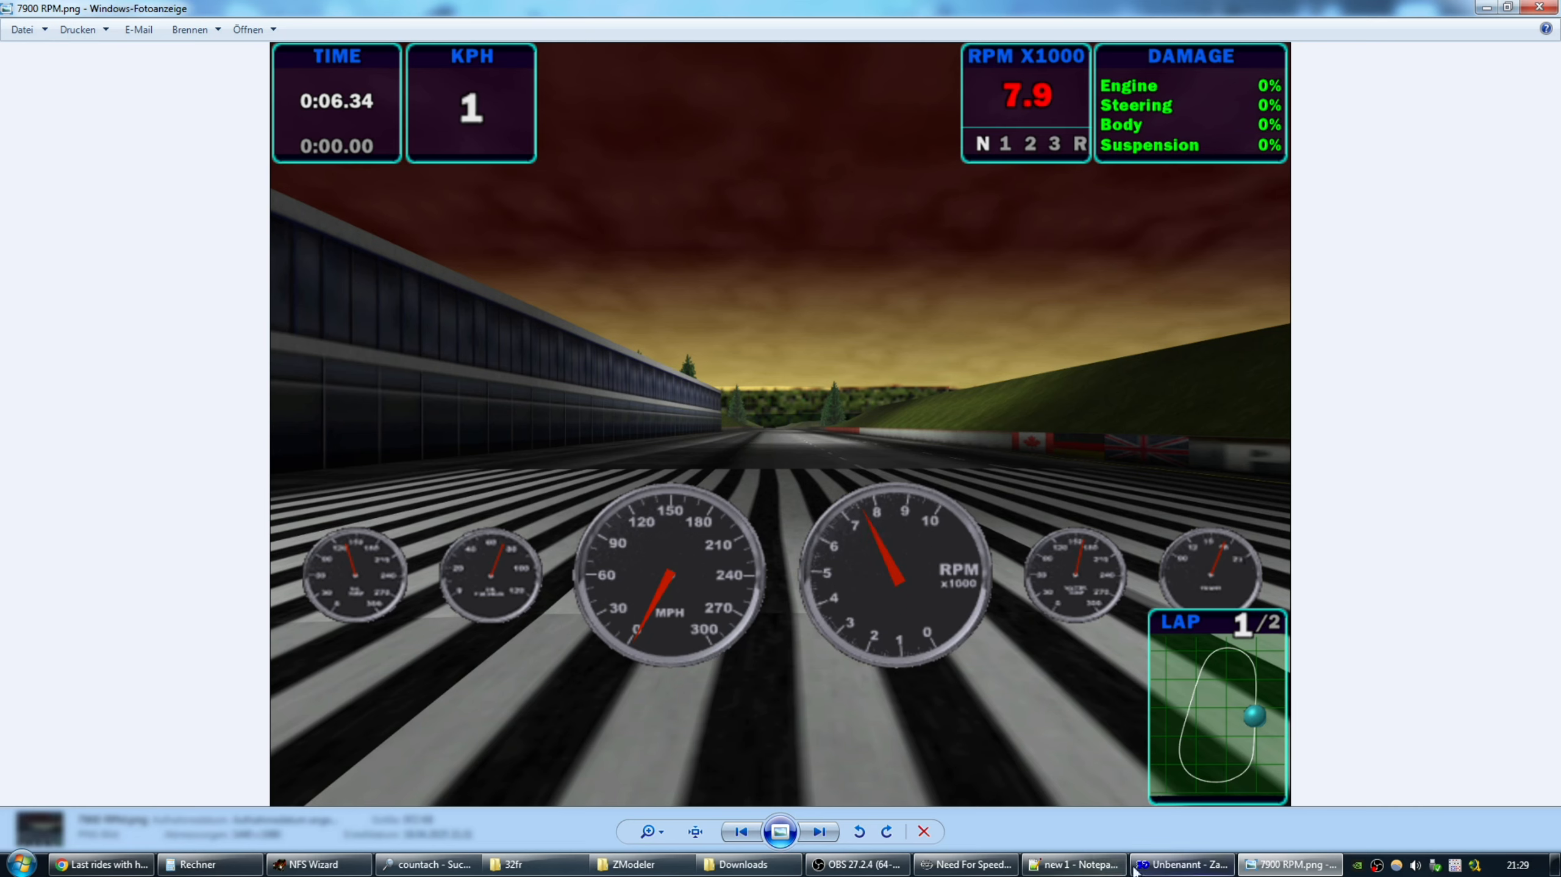
click(1182, 864)
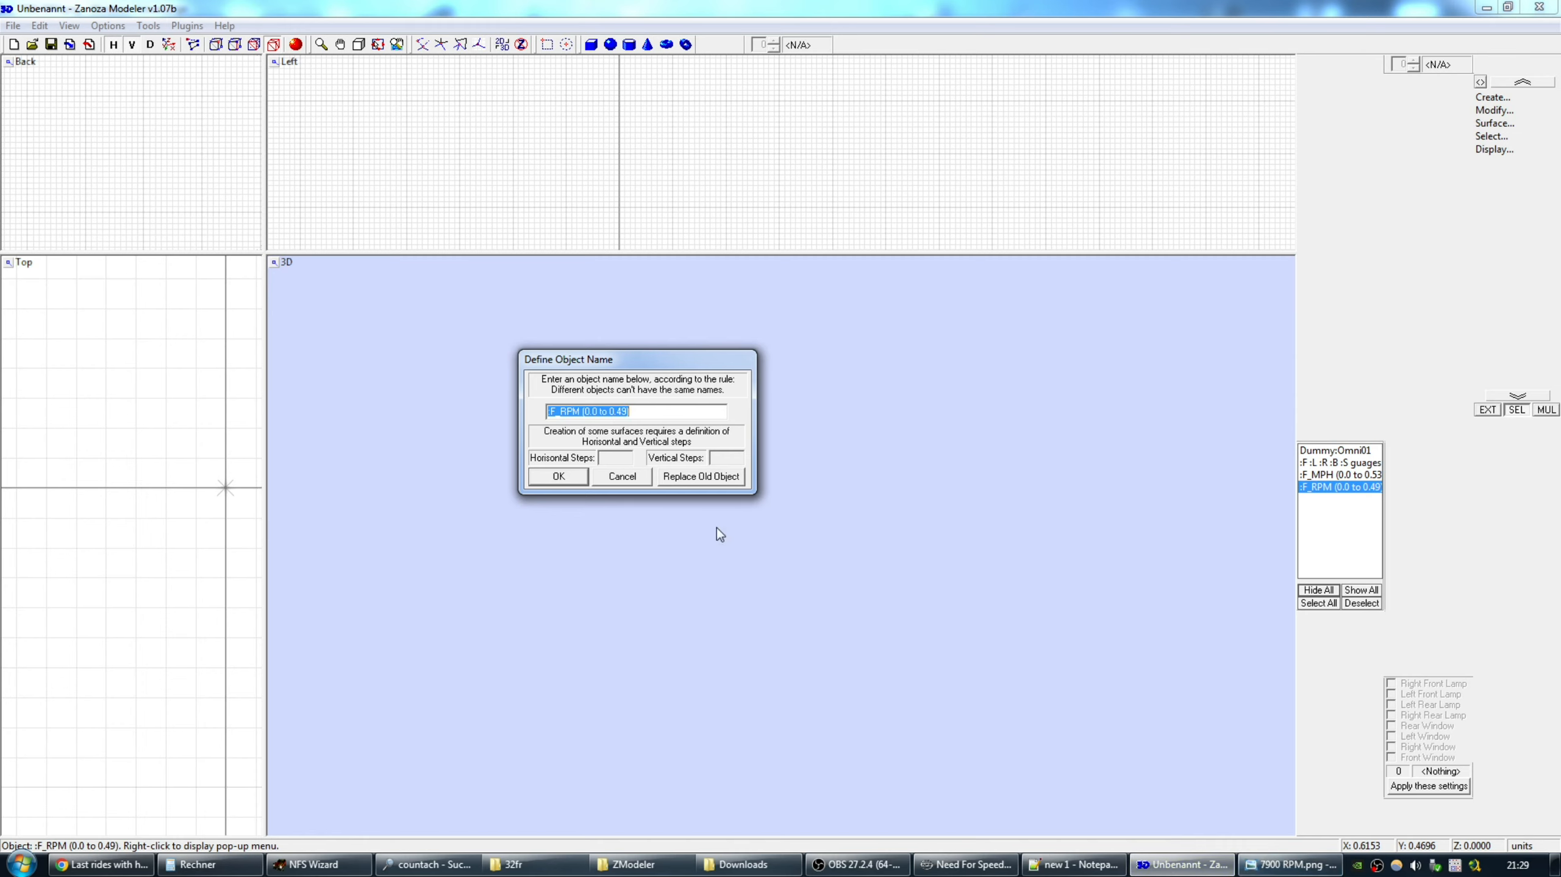
Bring the 7900 RPM.png screenshot, needle near 8, back in front.
click(1290, 864)
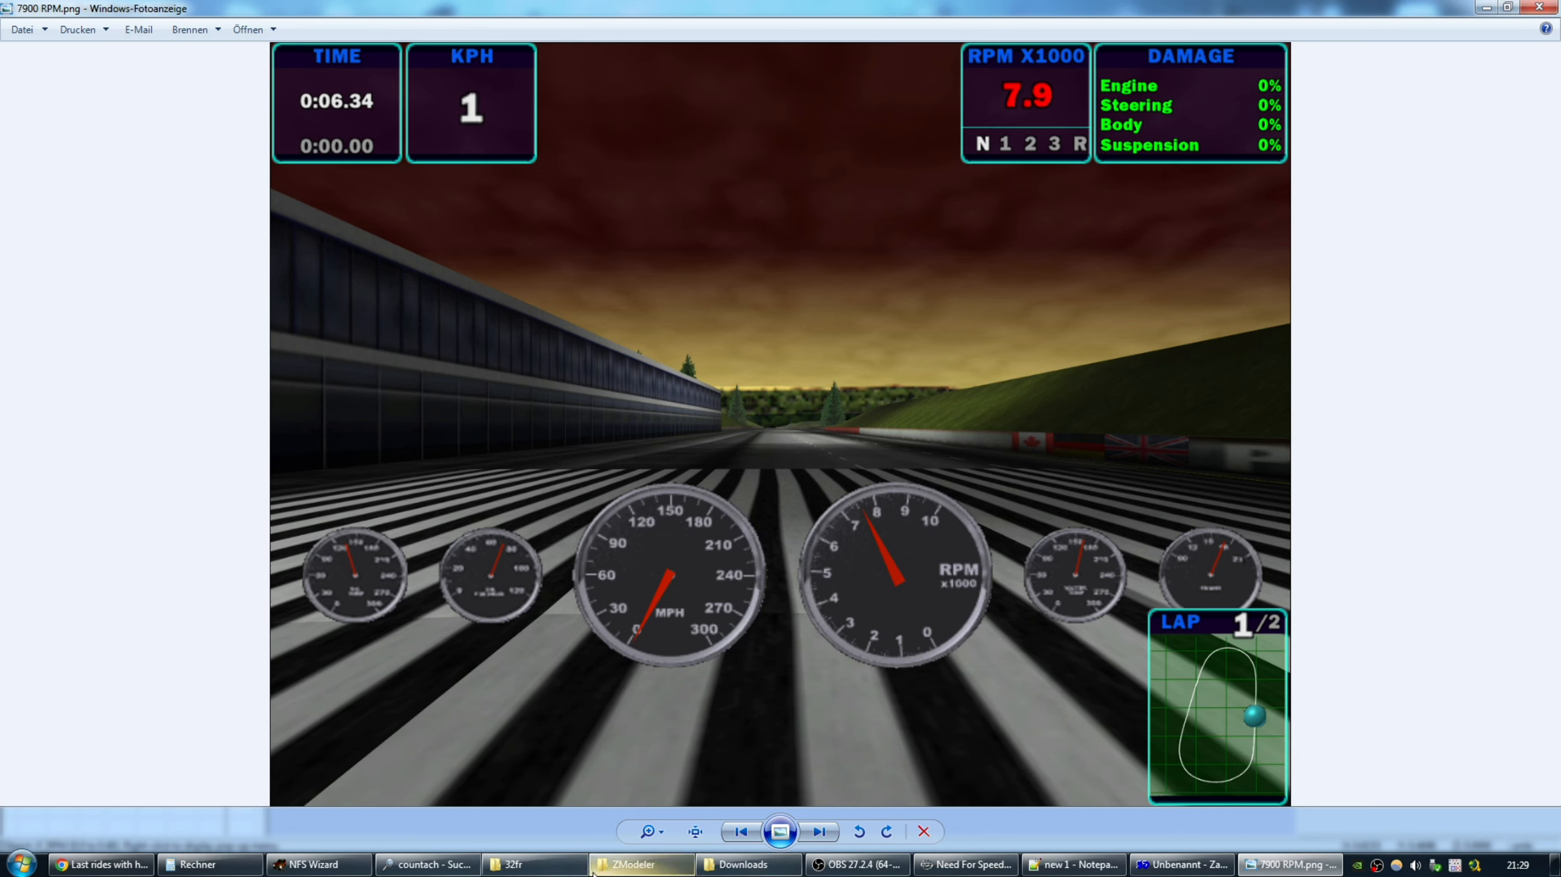
Open 1000 RPM.png from the Downloads folder in the photo viewer.
mouse_move(207, 872)
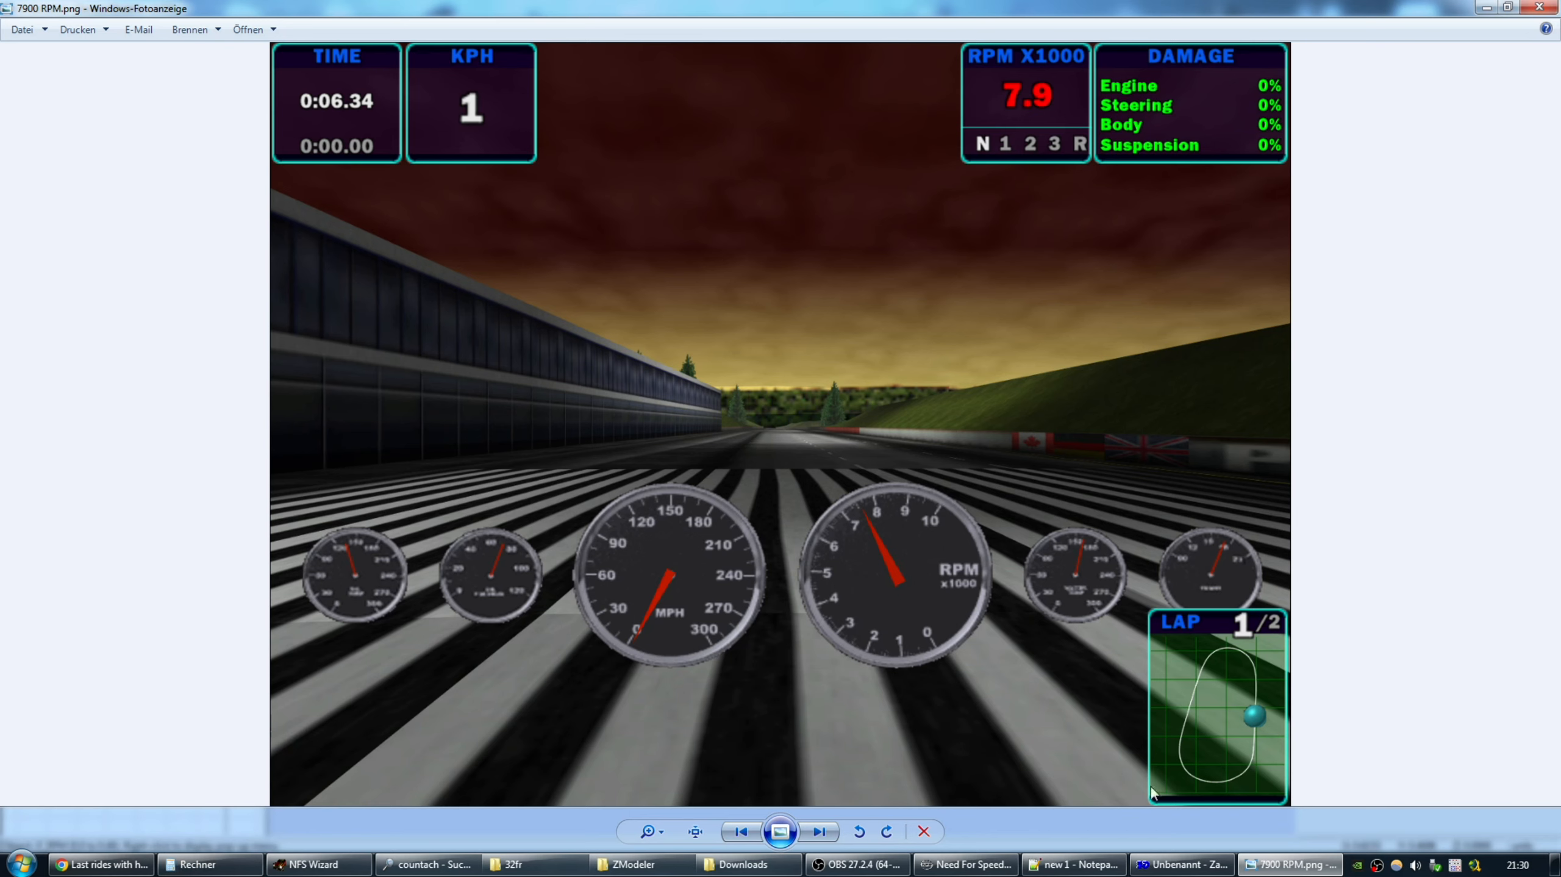
click(792, 865)
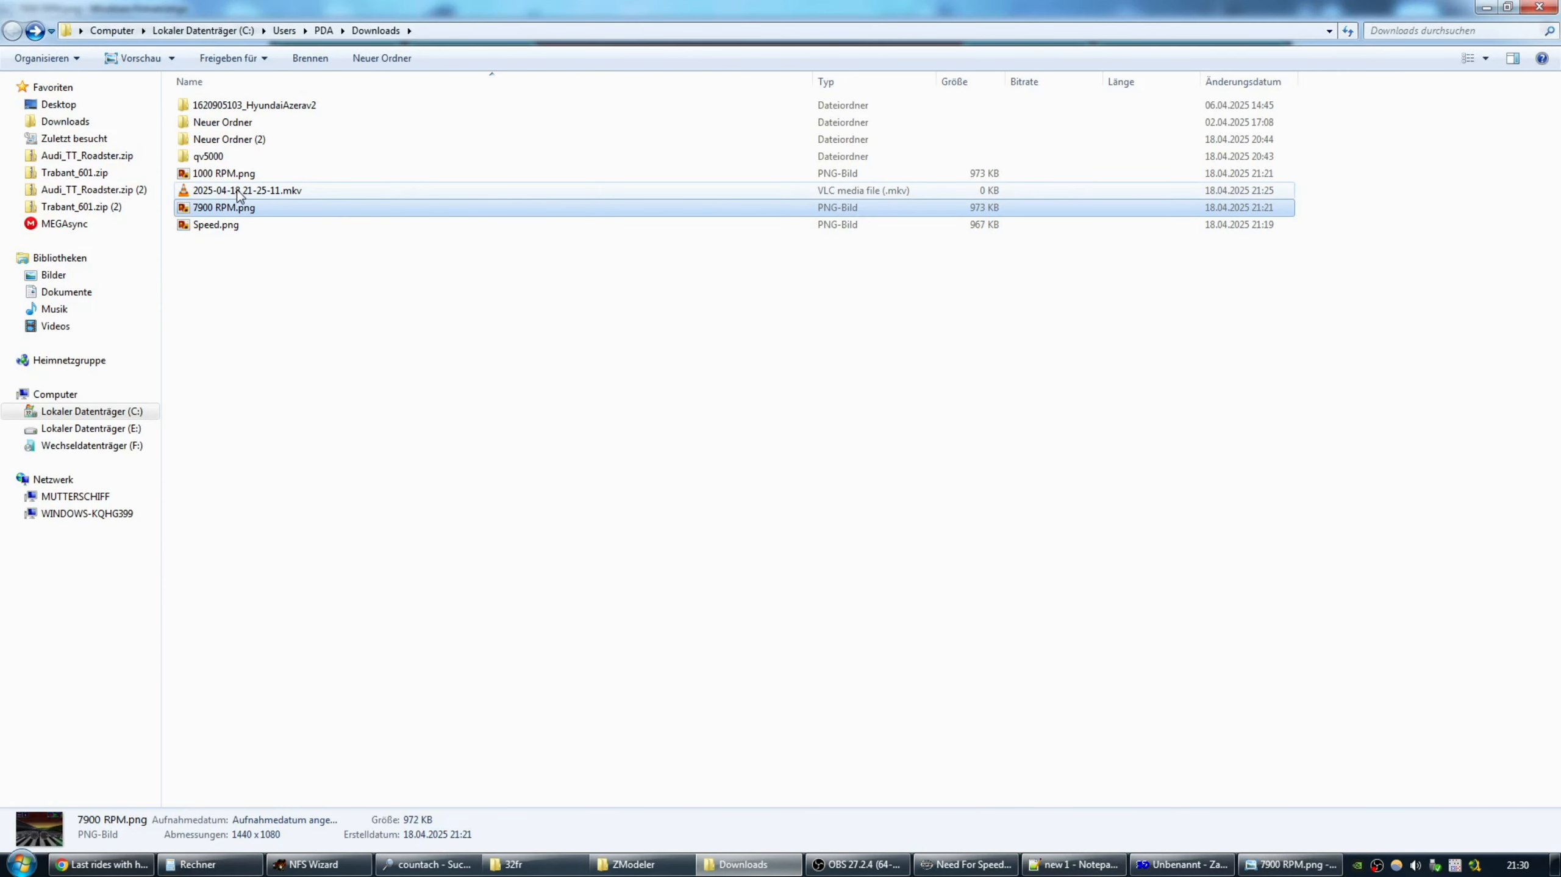
key(Up)
key(Up)
key(Return)
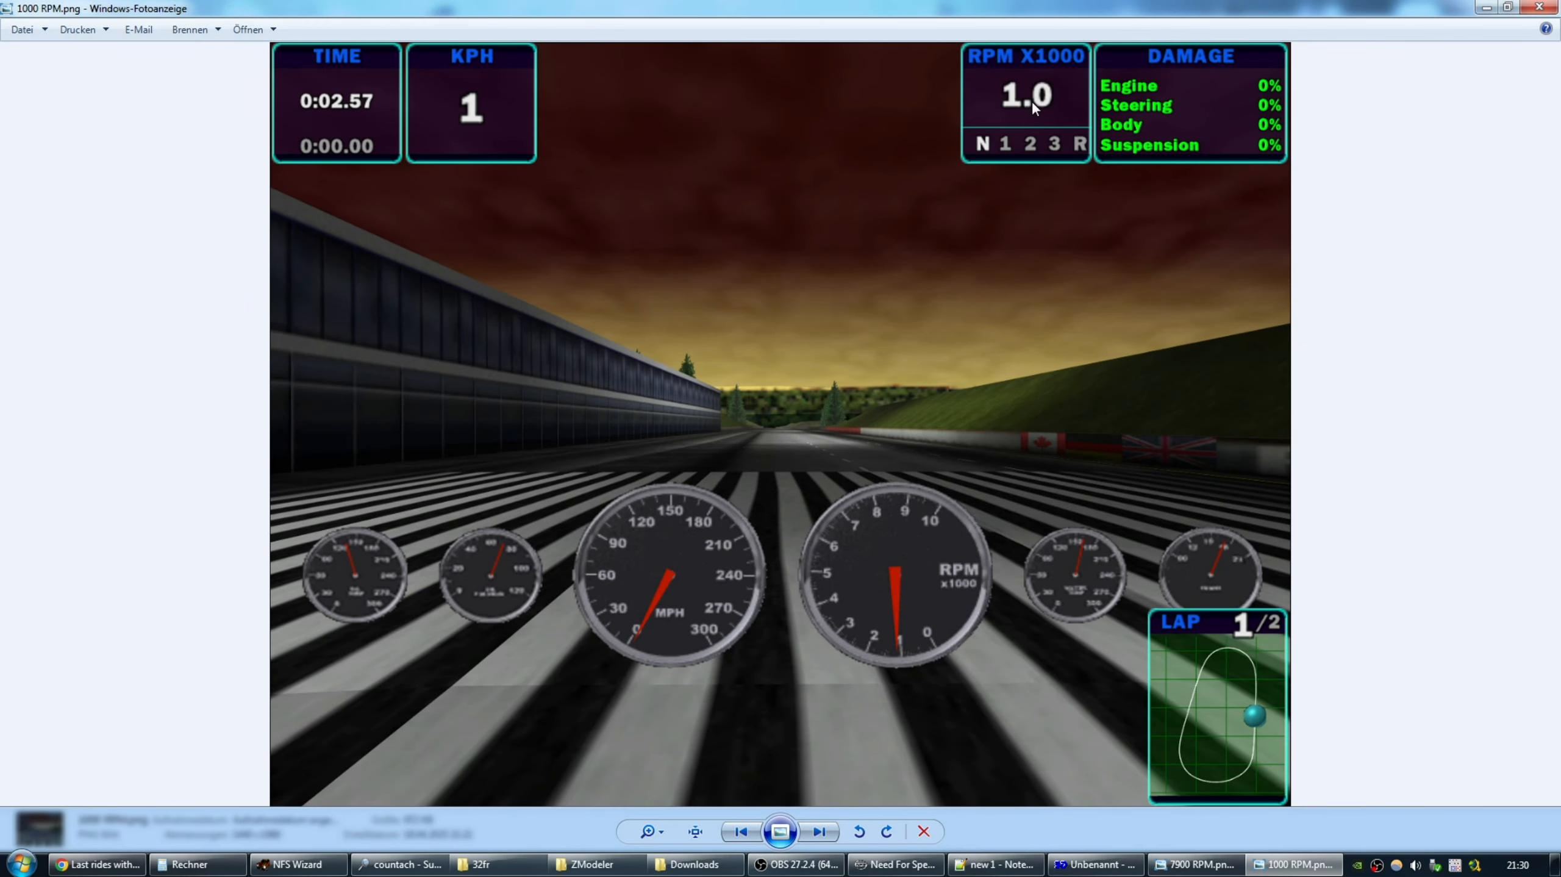
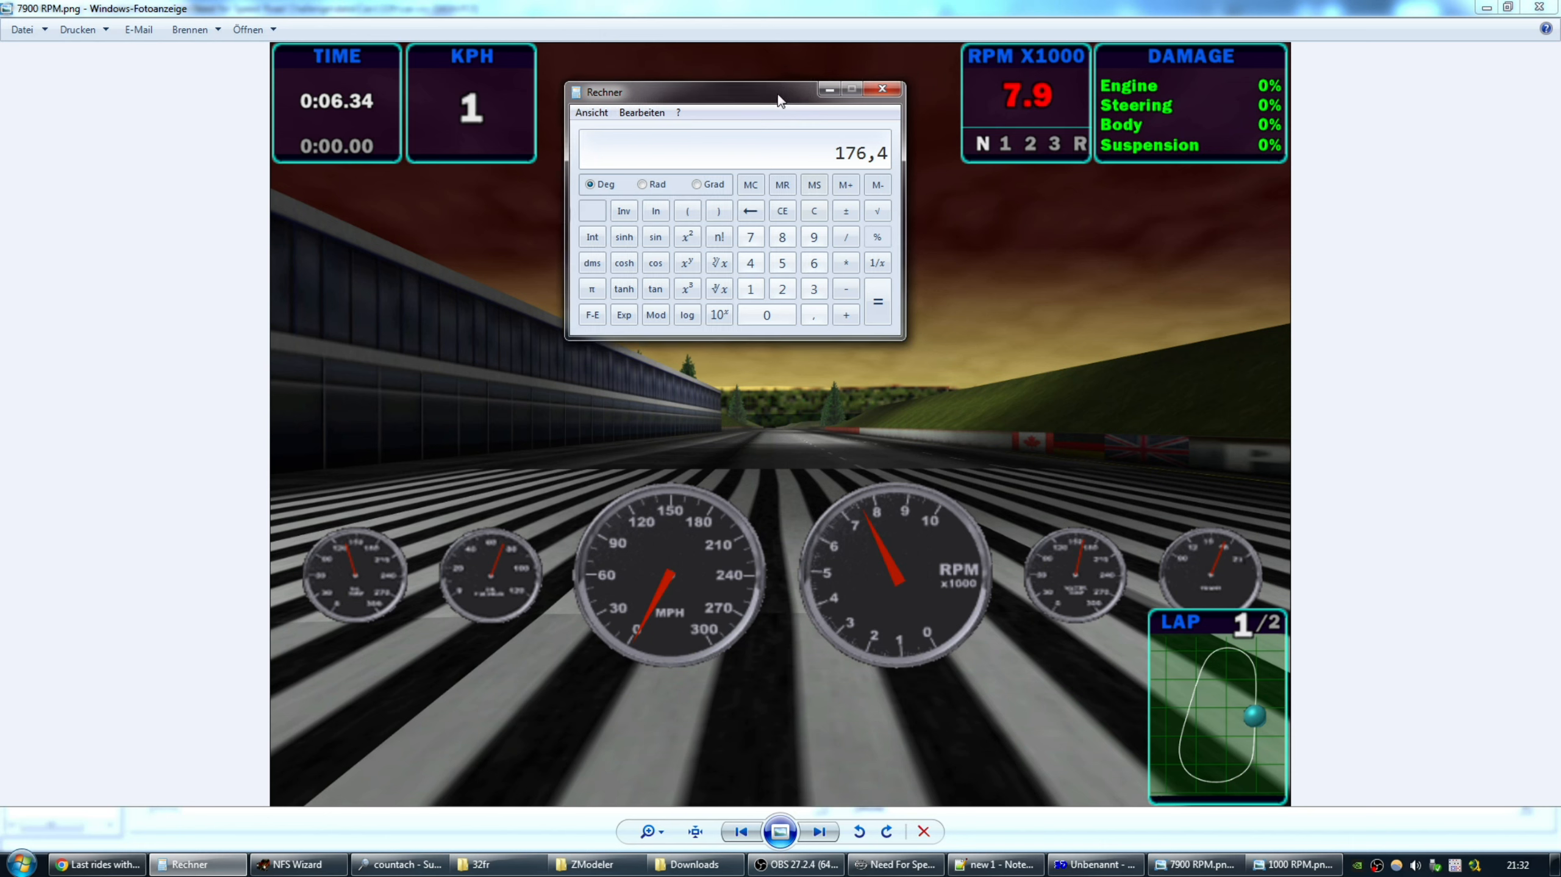
Add 5 to 176,4 in Calculator to get 181,4.
click(846, 316)
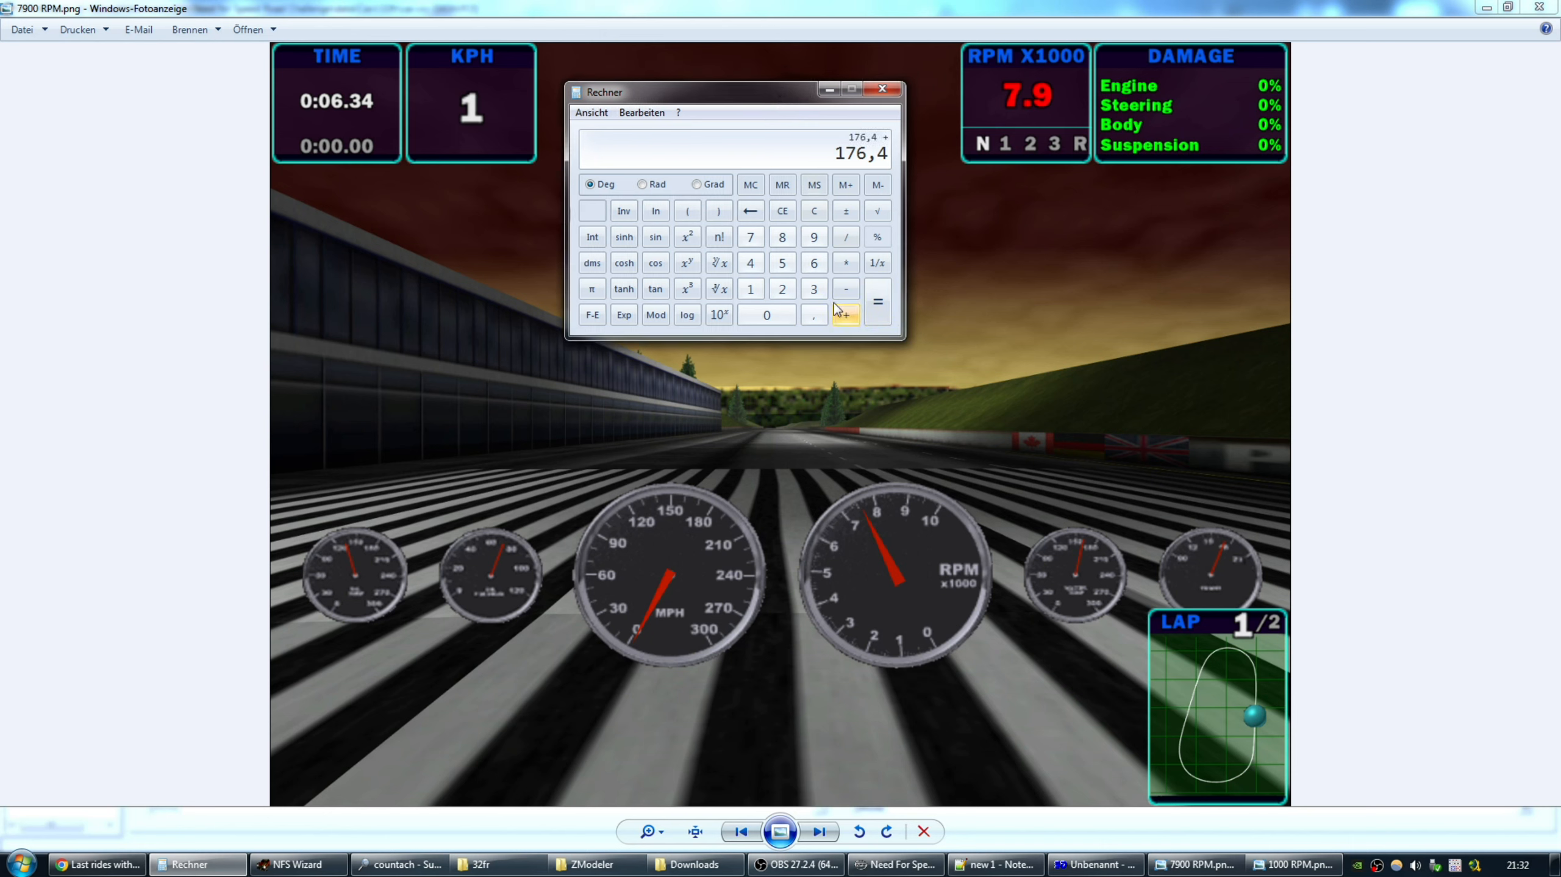
click(784, 269)
drag(791, 107, 804, 109)
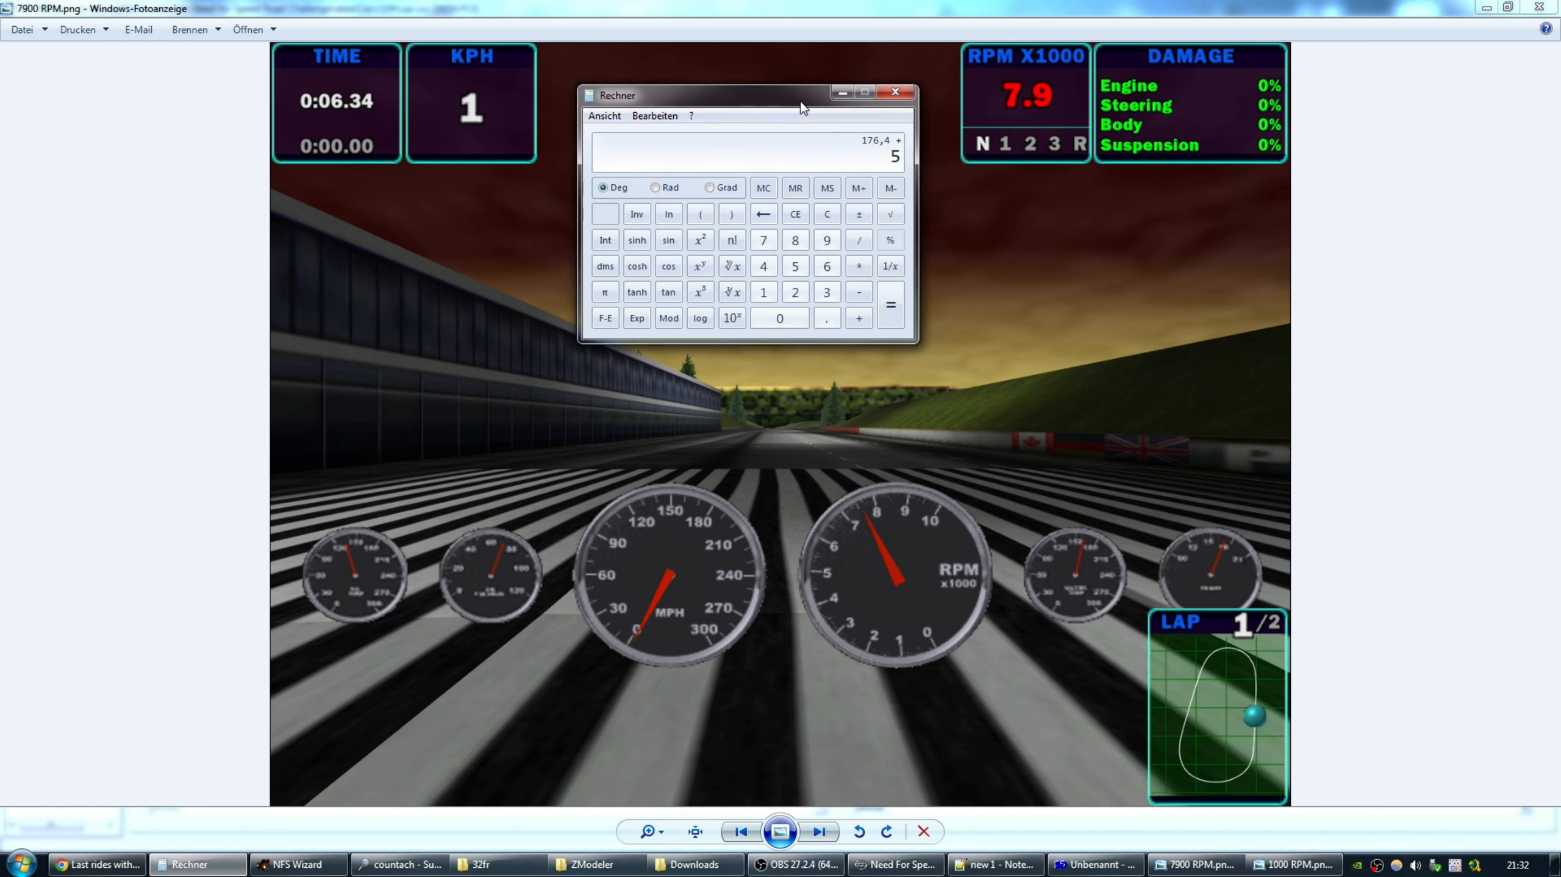
click(892, 309)
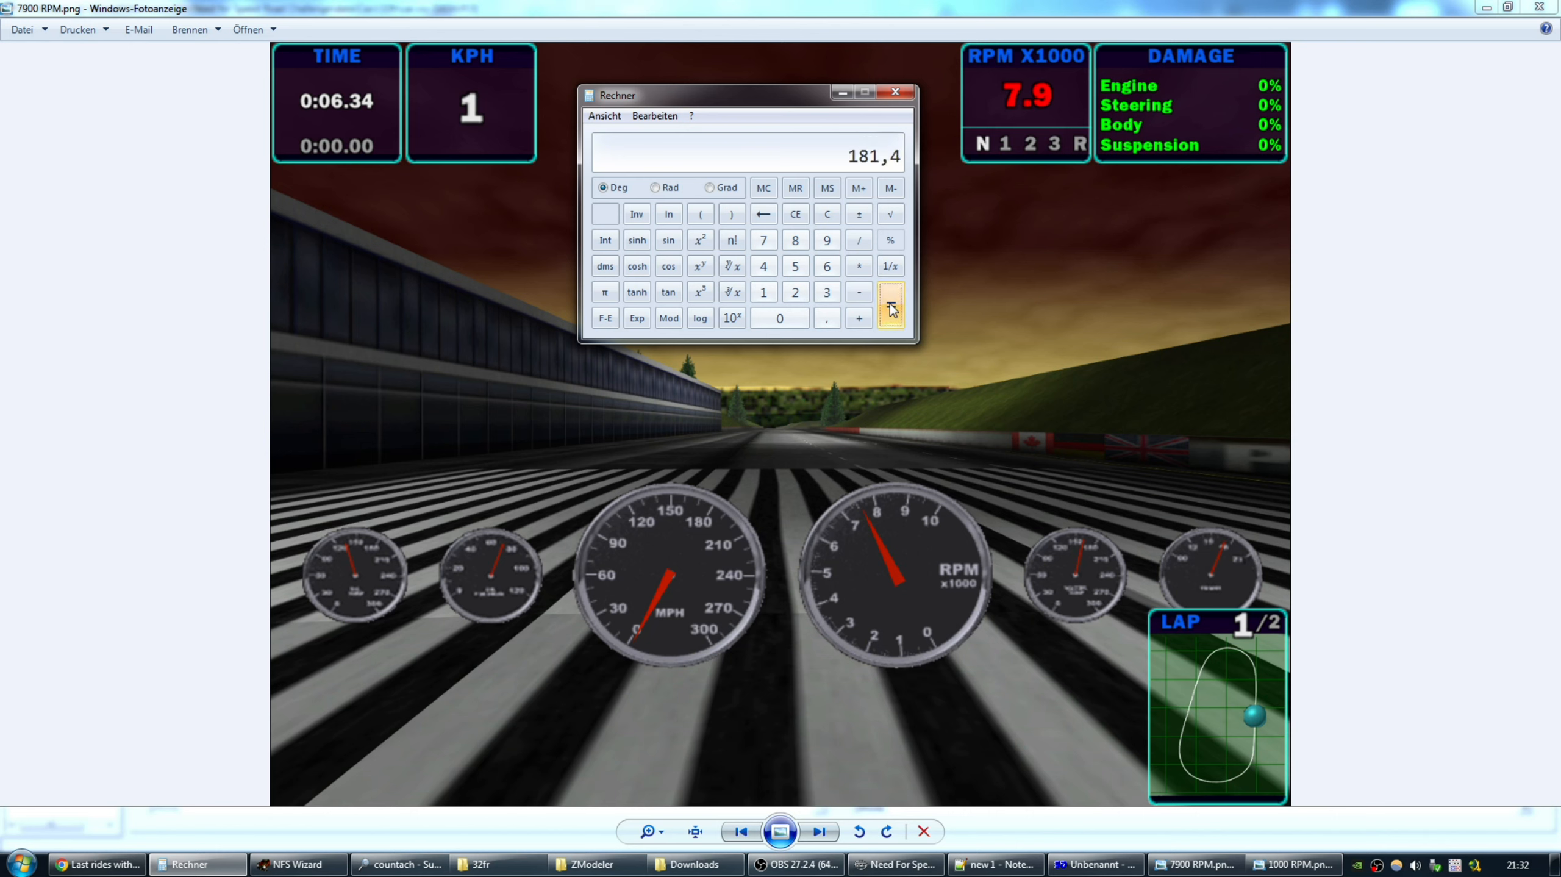
mouse_move(781, 92)
mouse_down()
mouse_move(802, 88)
mouse_move(764, 88)
mouse_move(795, 88)
mouse_move(775, 87)
mouse_move(790, 98)
mouse_move(778, 104)
mouse_up()
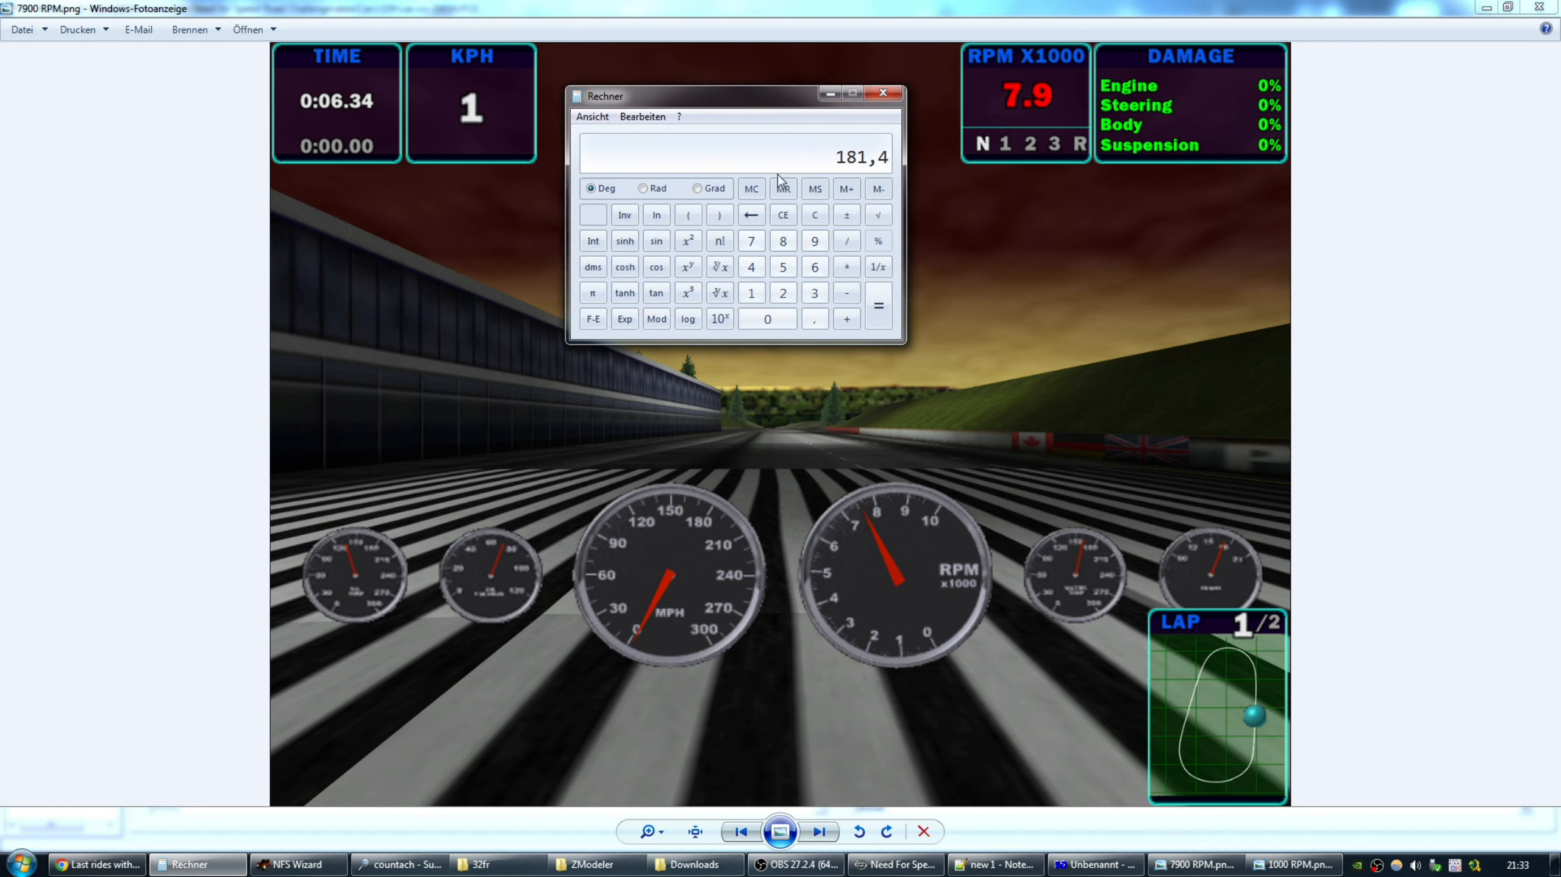
Divide 181,4 by 360 to get about 0,504, then return to the name dialog.
click(846, 242)
click(815, 292)
click(778, 319)
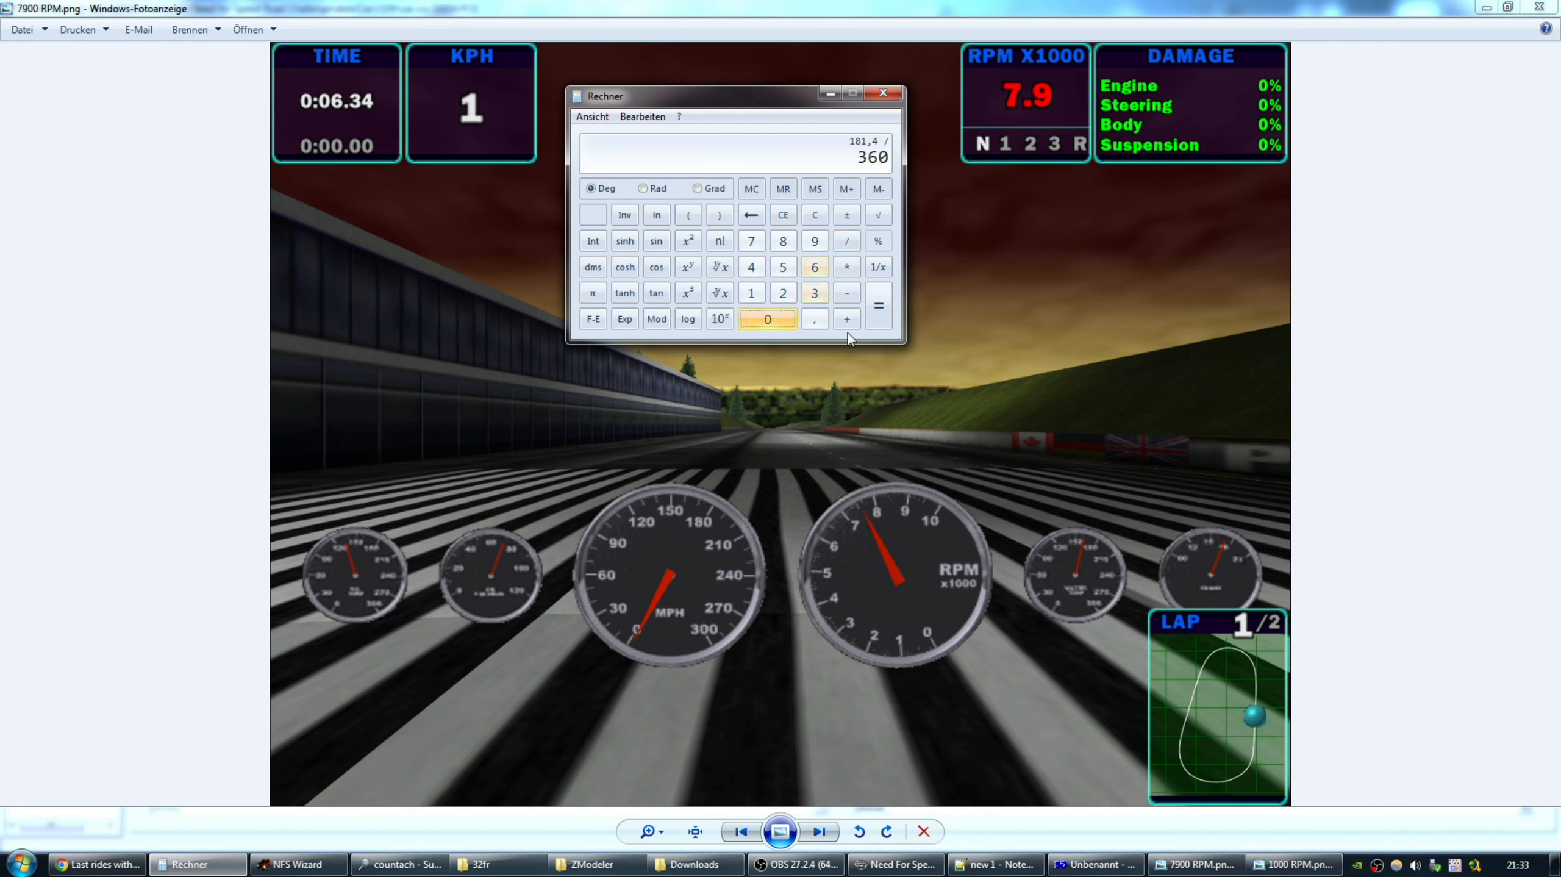
click(876, 286)
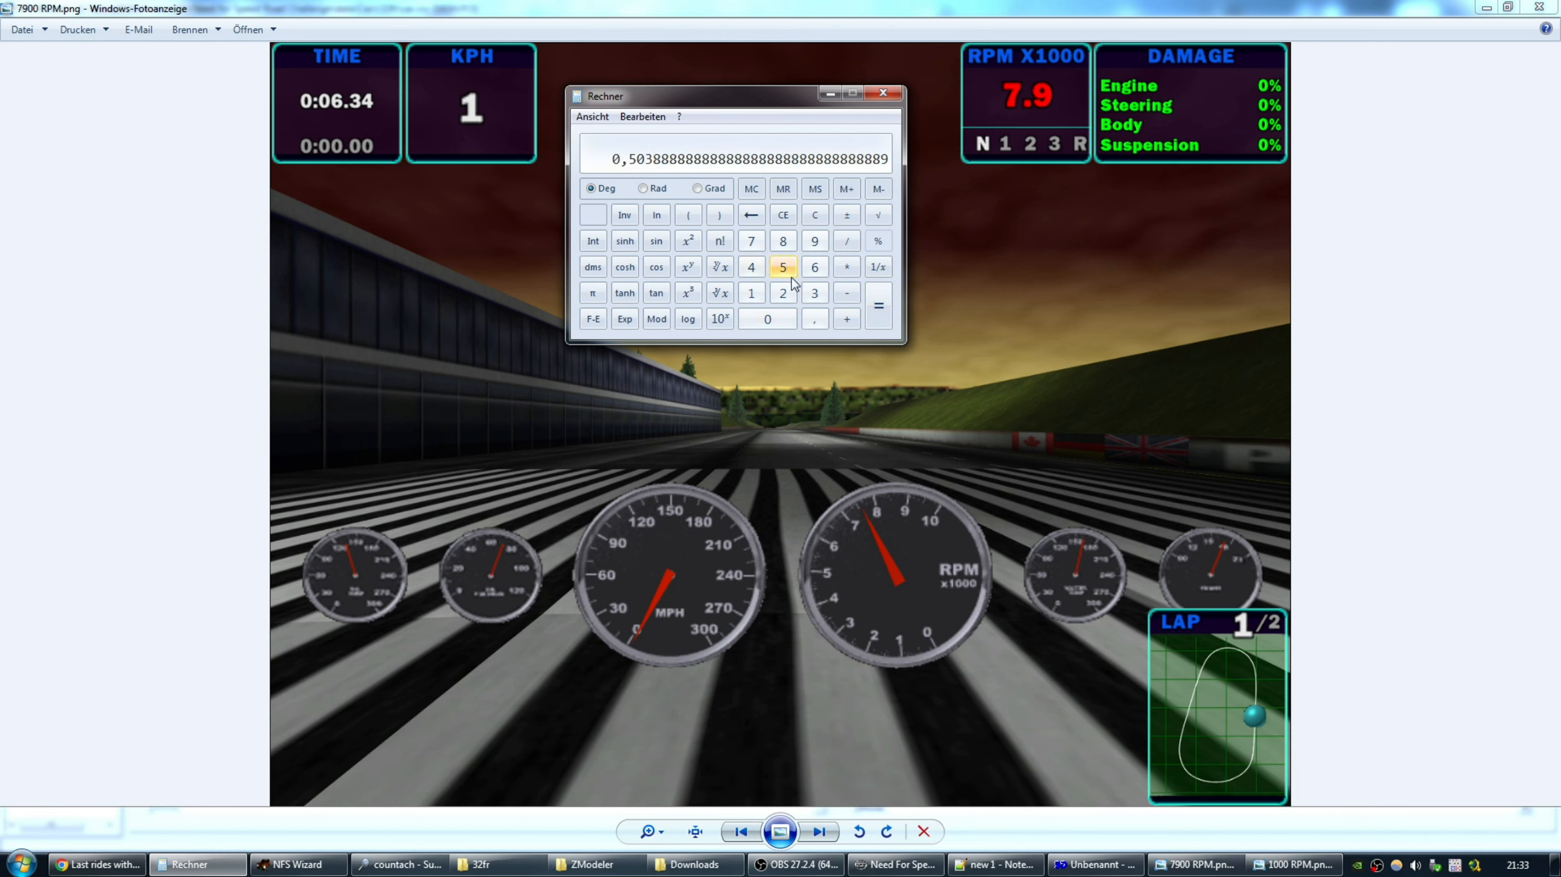
click(1096, 864)
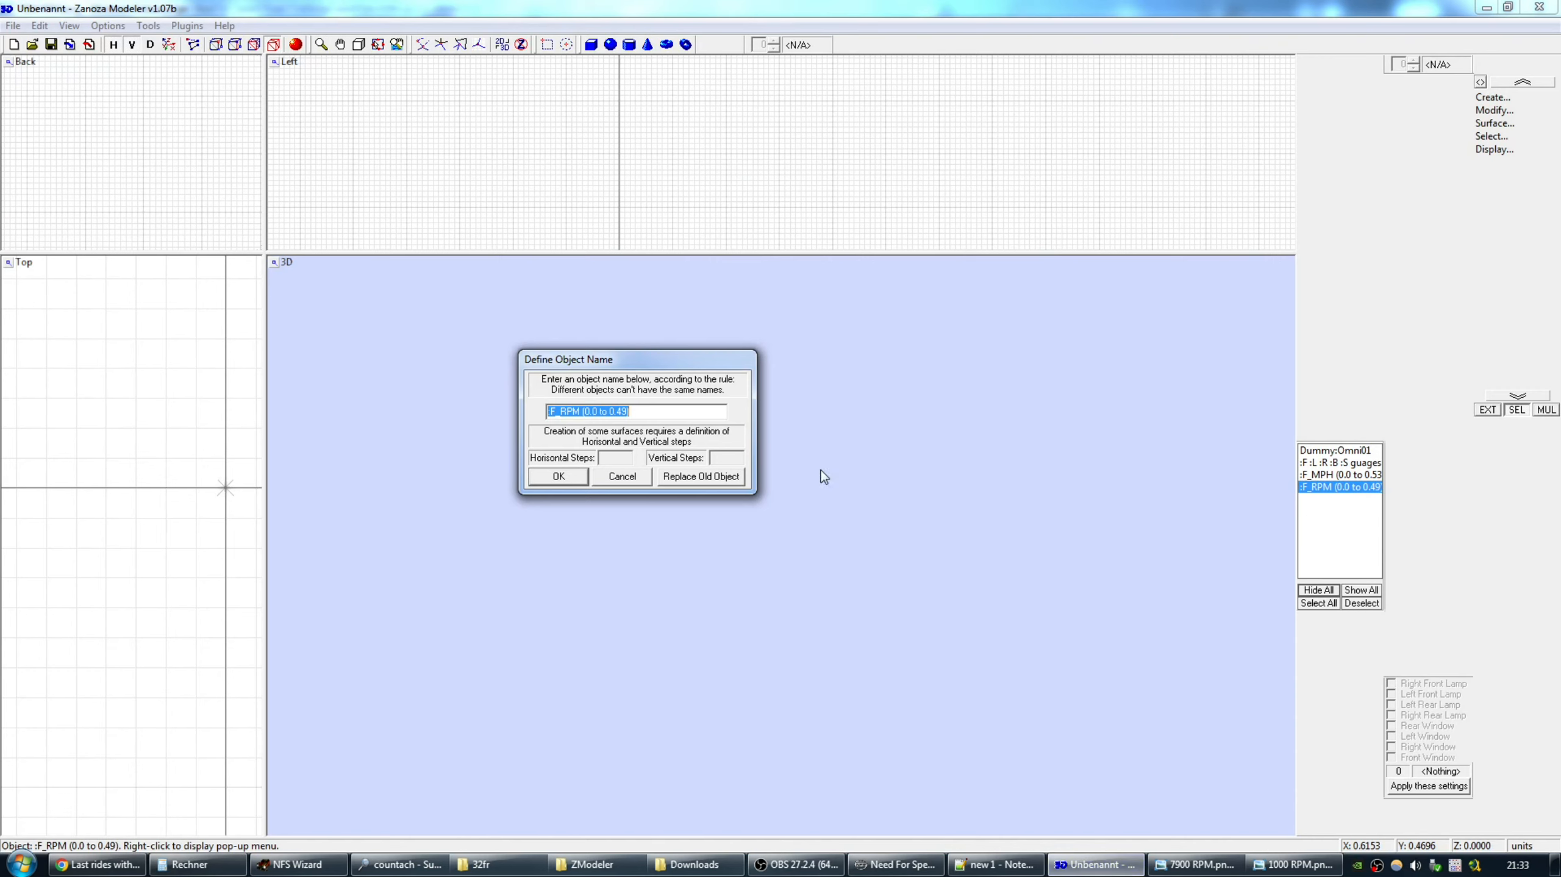
Set F_RPM's range end to 0.50 and export over DASH.FCE as NFS4 FCE, keeping existing colours.
click(620, 413)
click(558, 476)
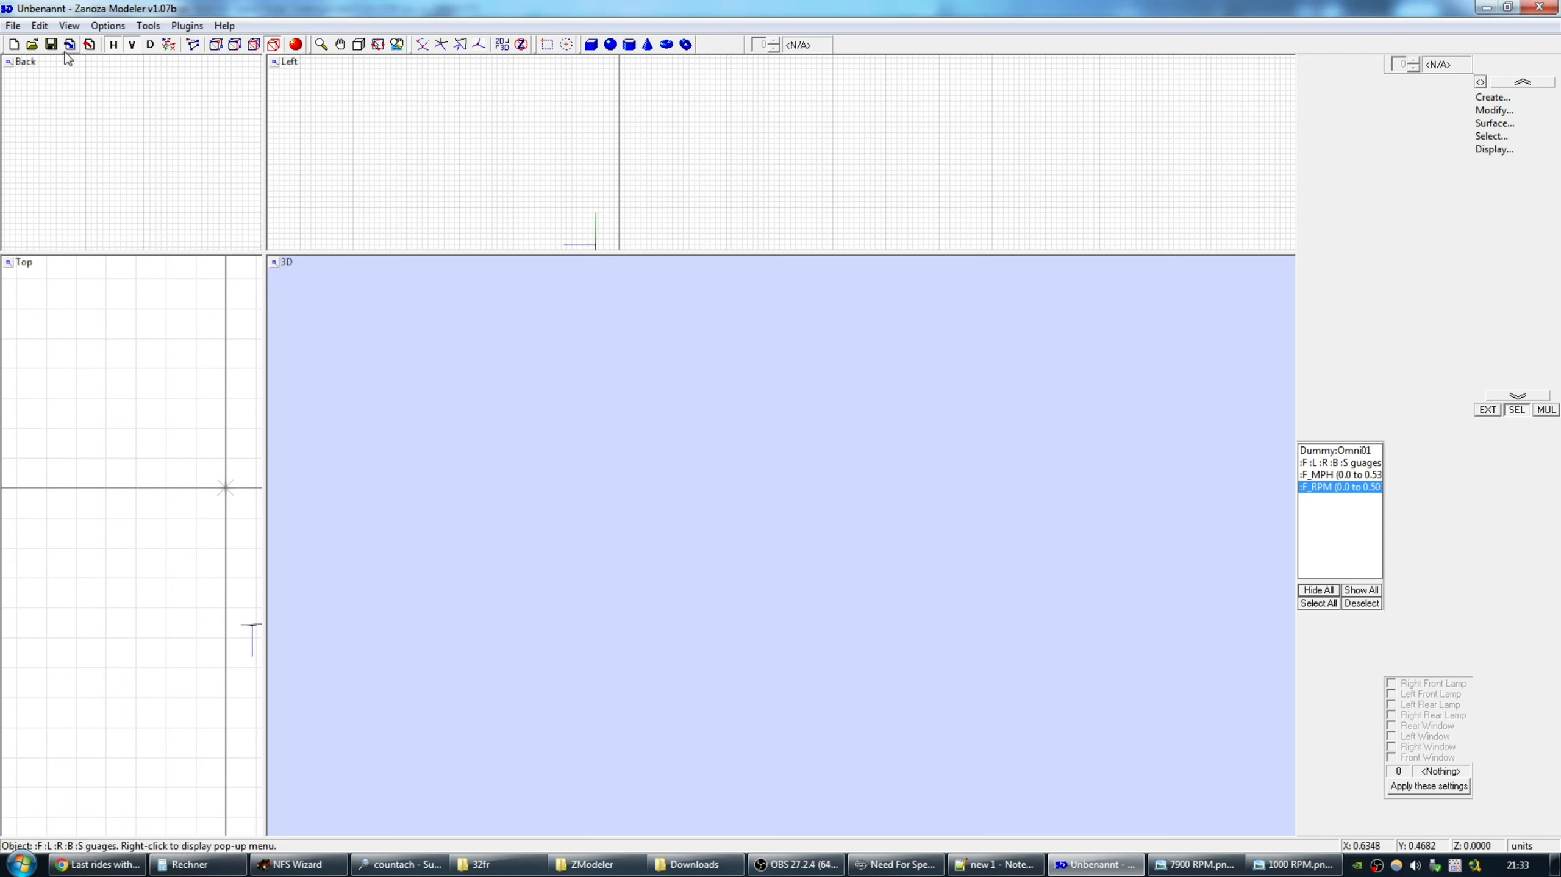
click(13, 25)
click(67, 139)
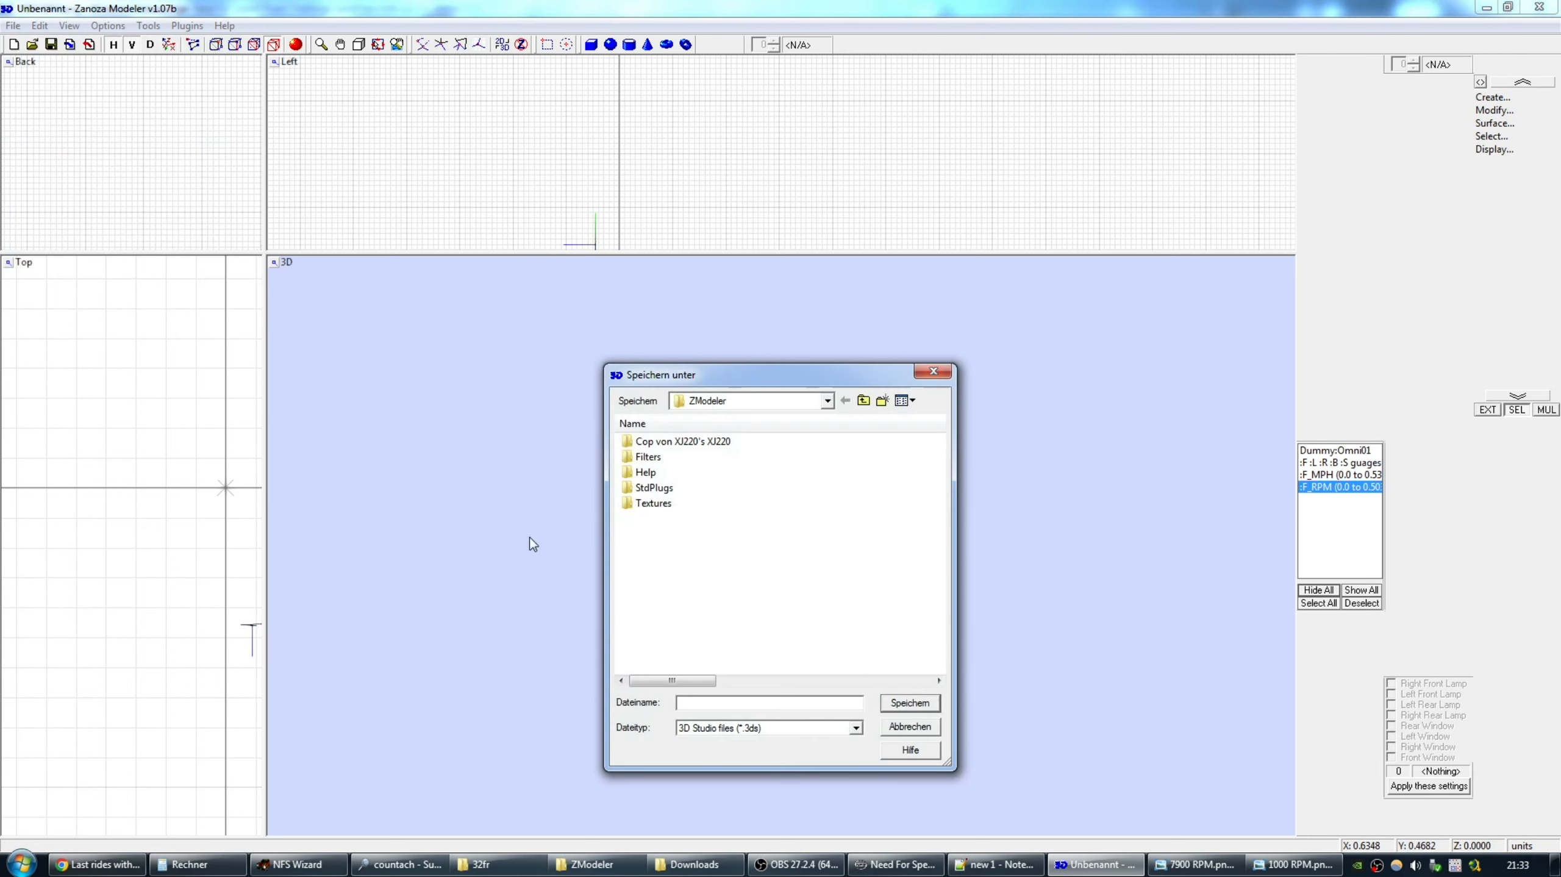
click(762, 728)
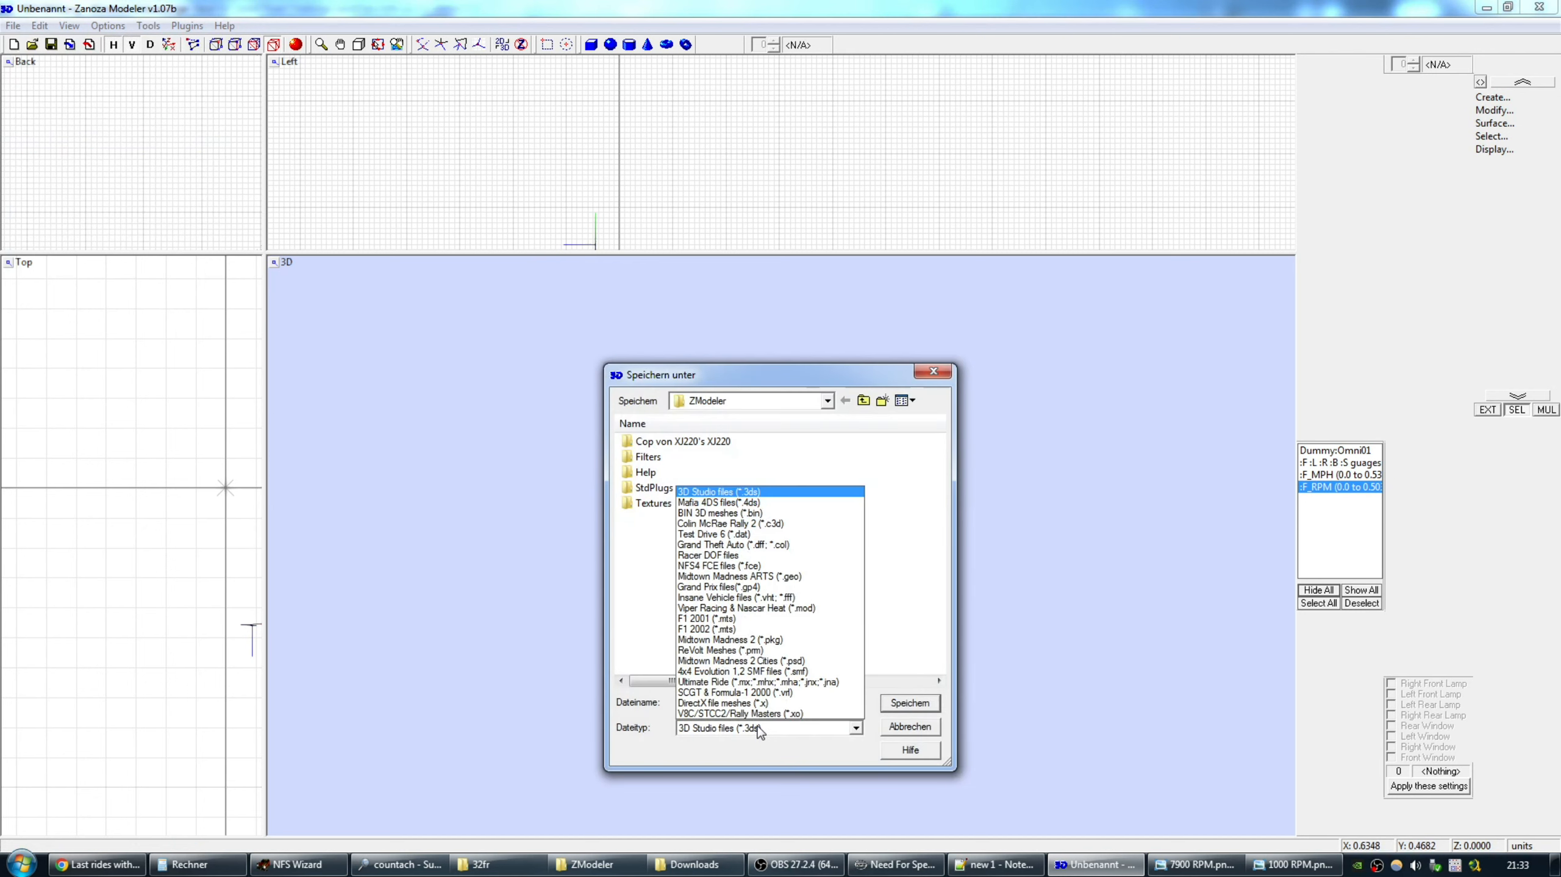
click(701, 569)
double_click(655, 551)
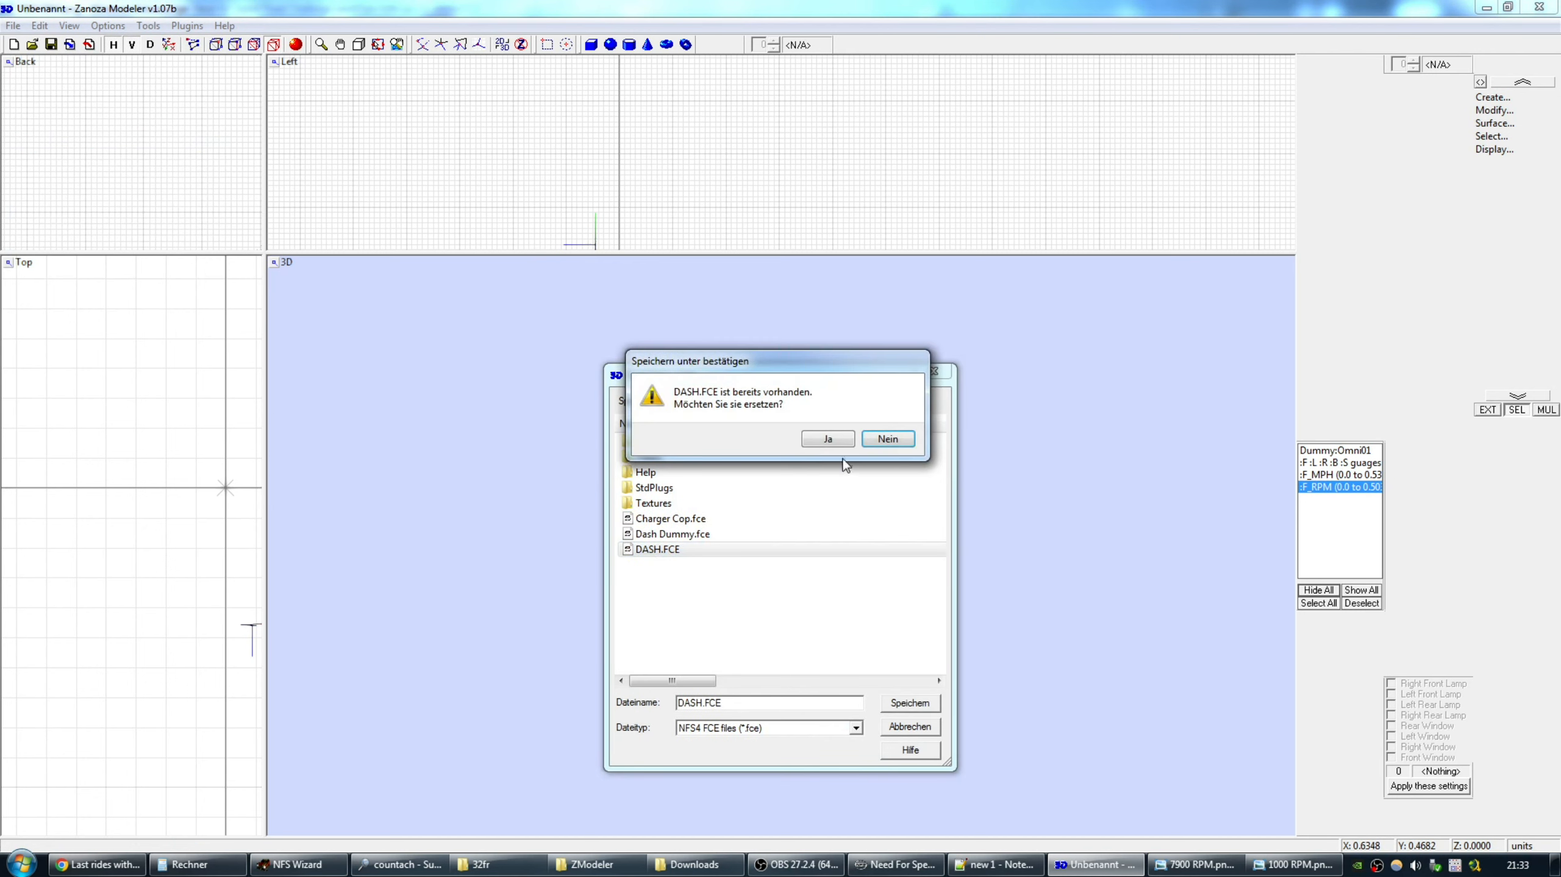
click(827, 439)
click(786, 434)
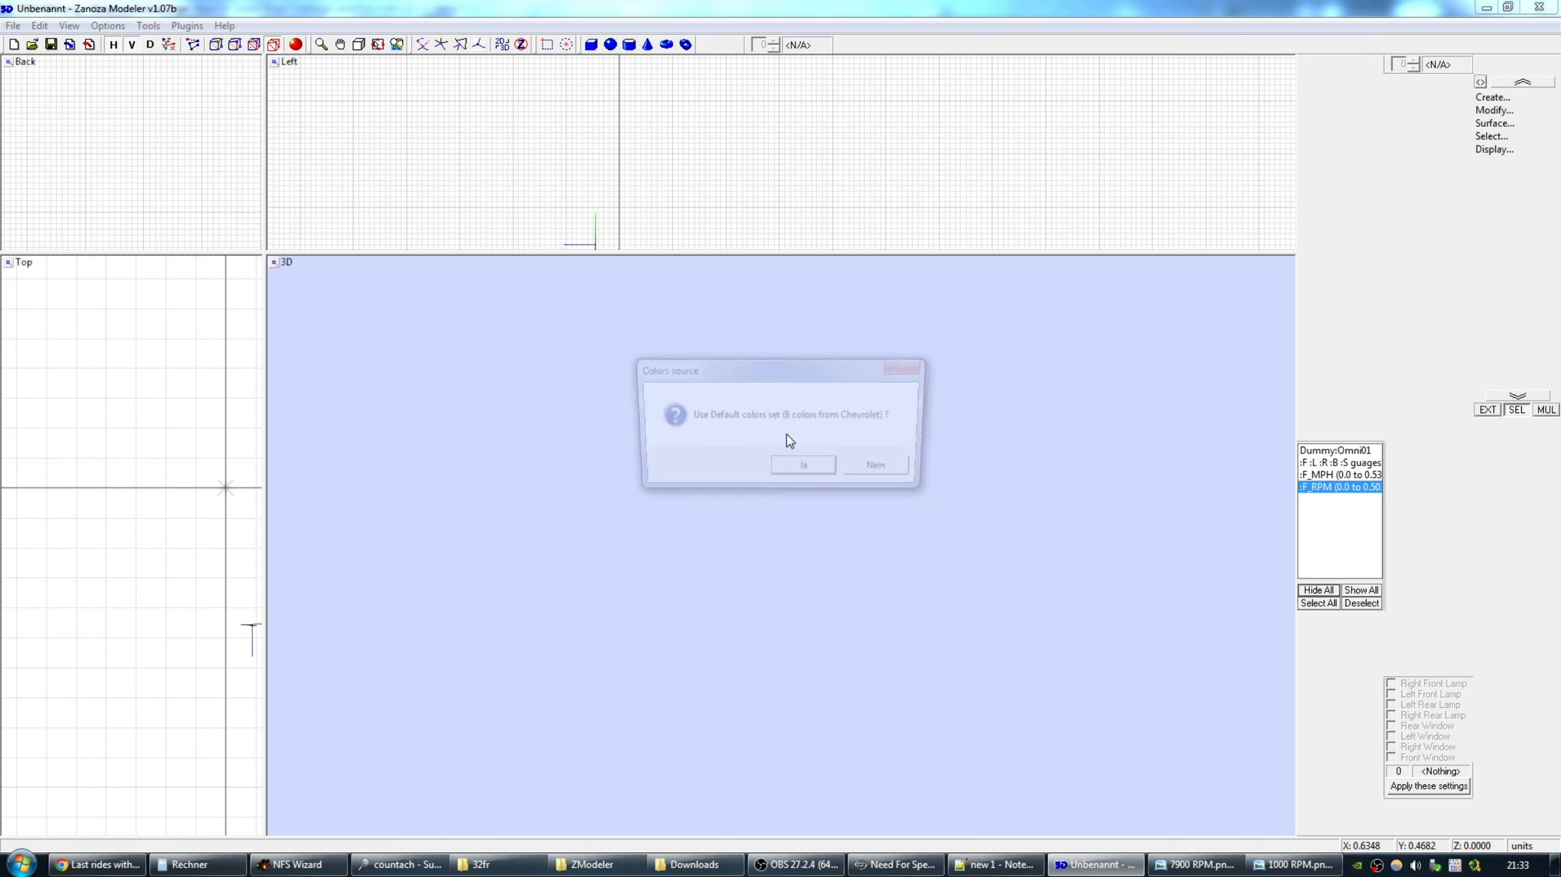
click(874, 469)
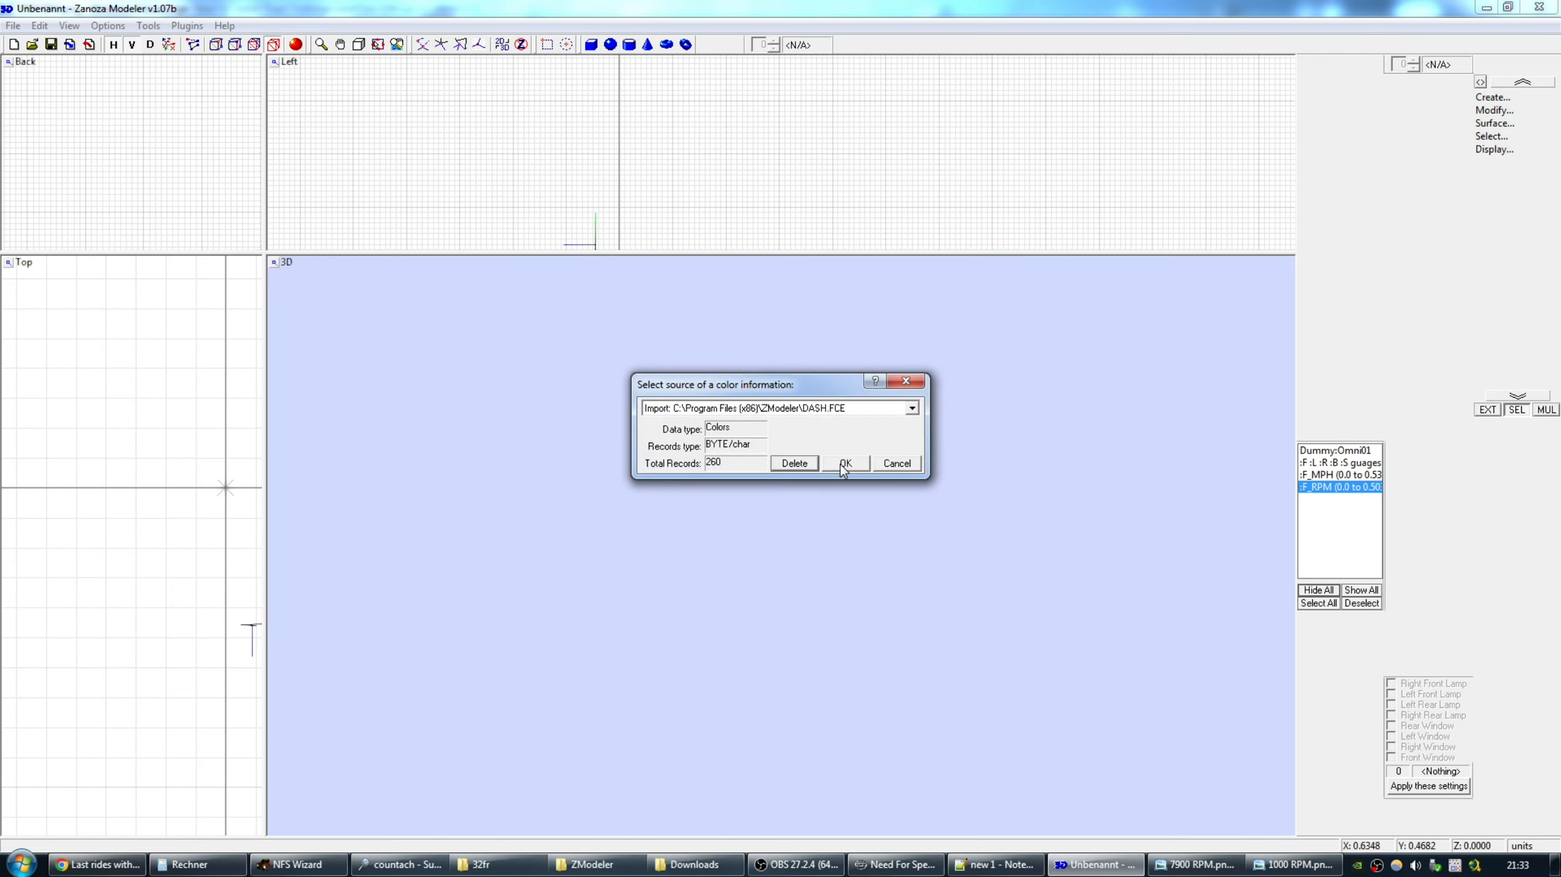
click(843, 464)
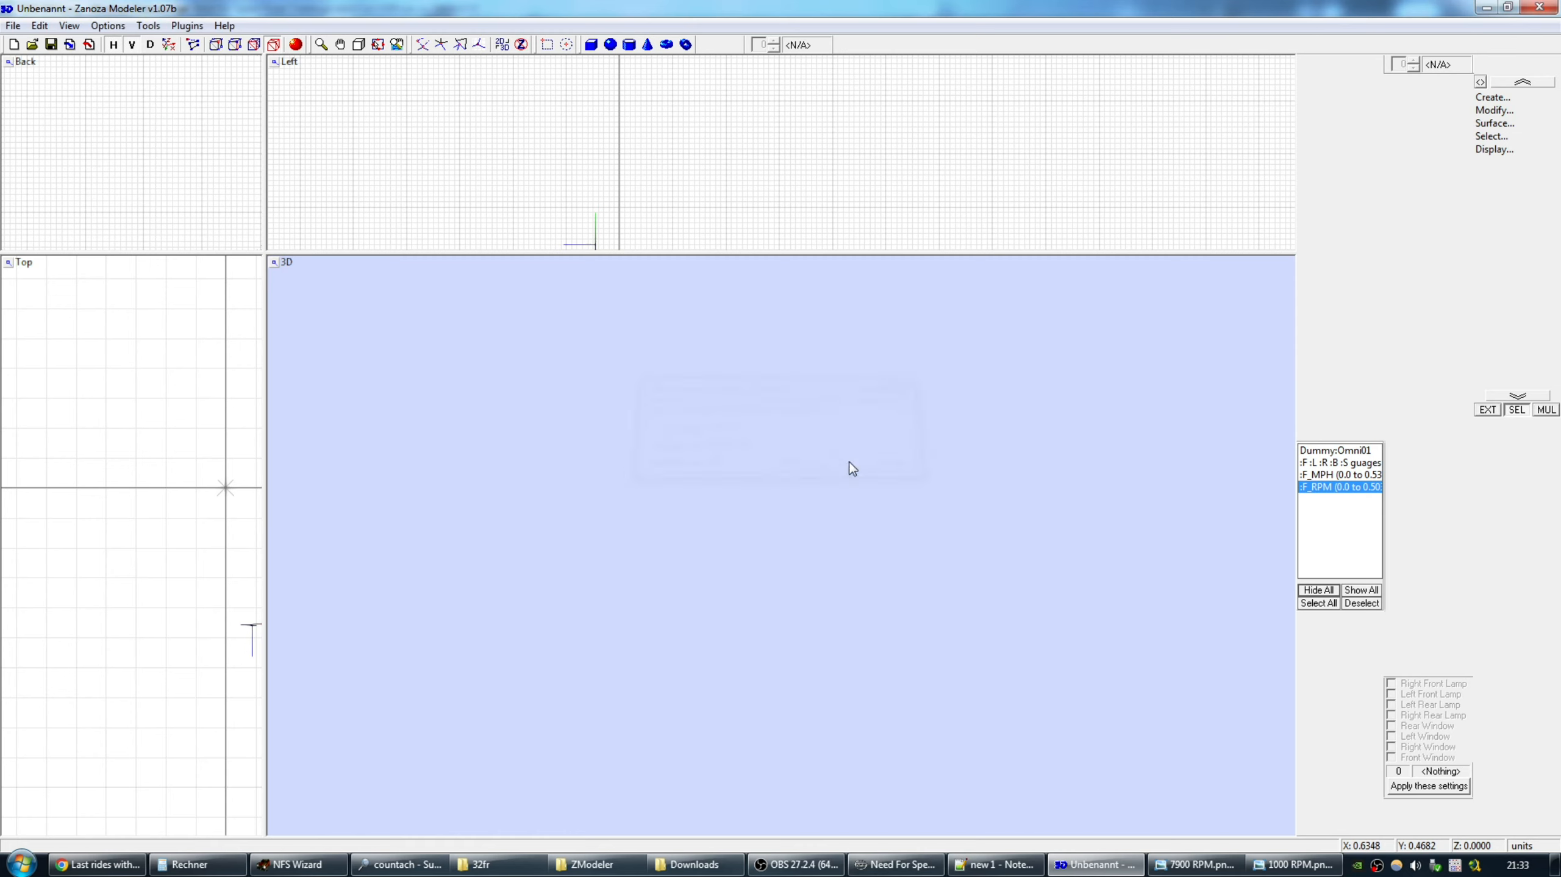
Close ZModeler without saving and open car.viv from the 32fr folder in NFS Wizard.
click(1539, 6)
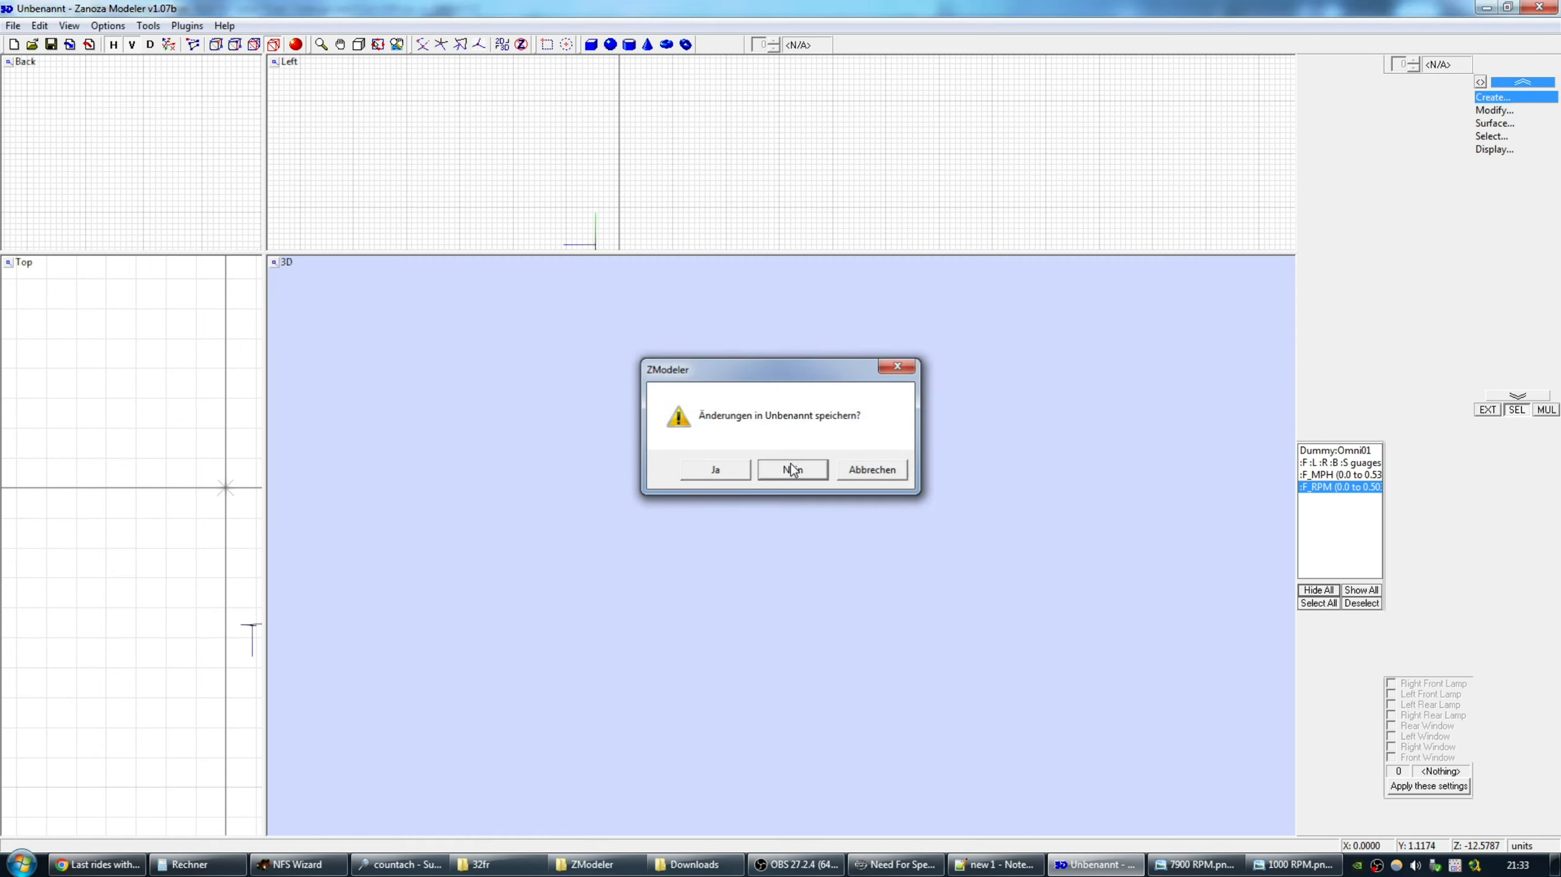
click(791, 465)
click(632, 864)
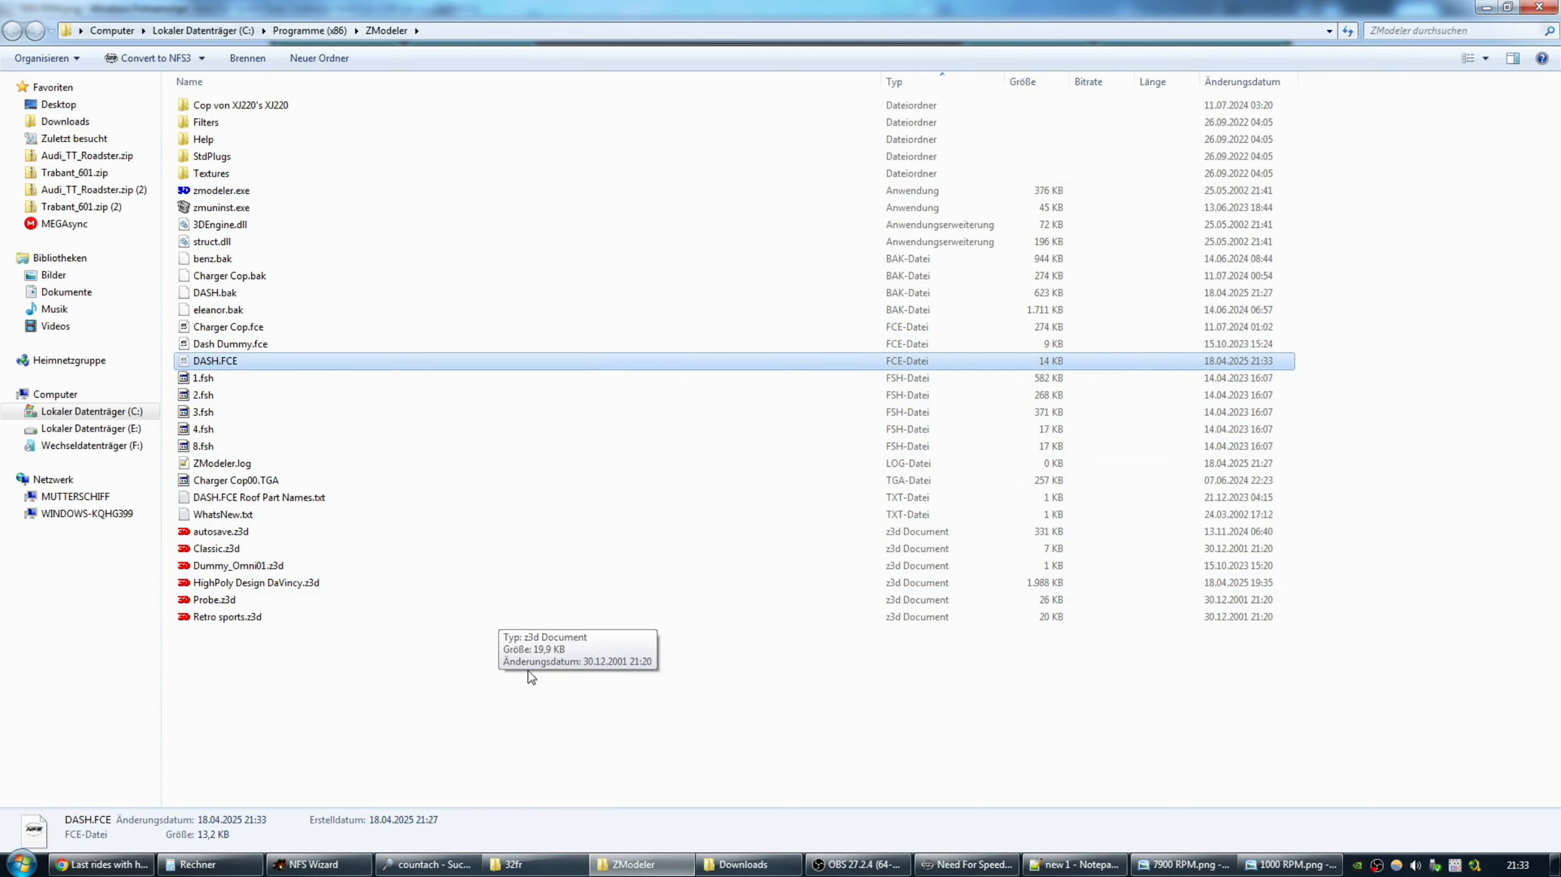
click(512, 865)
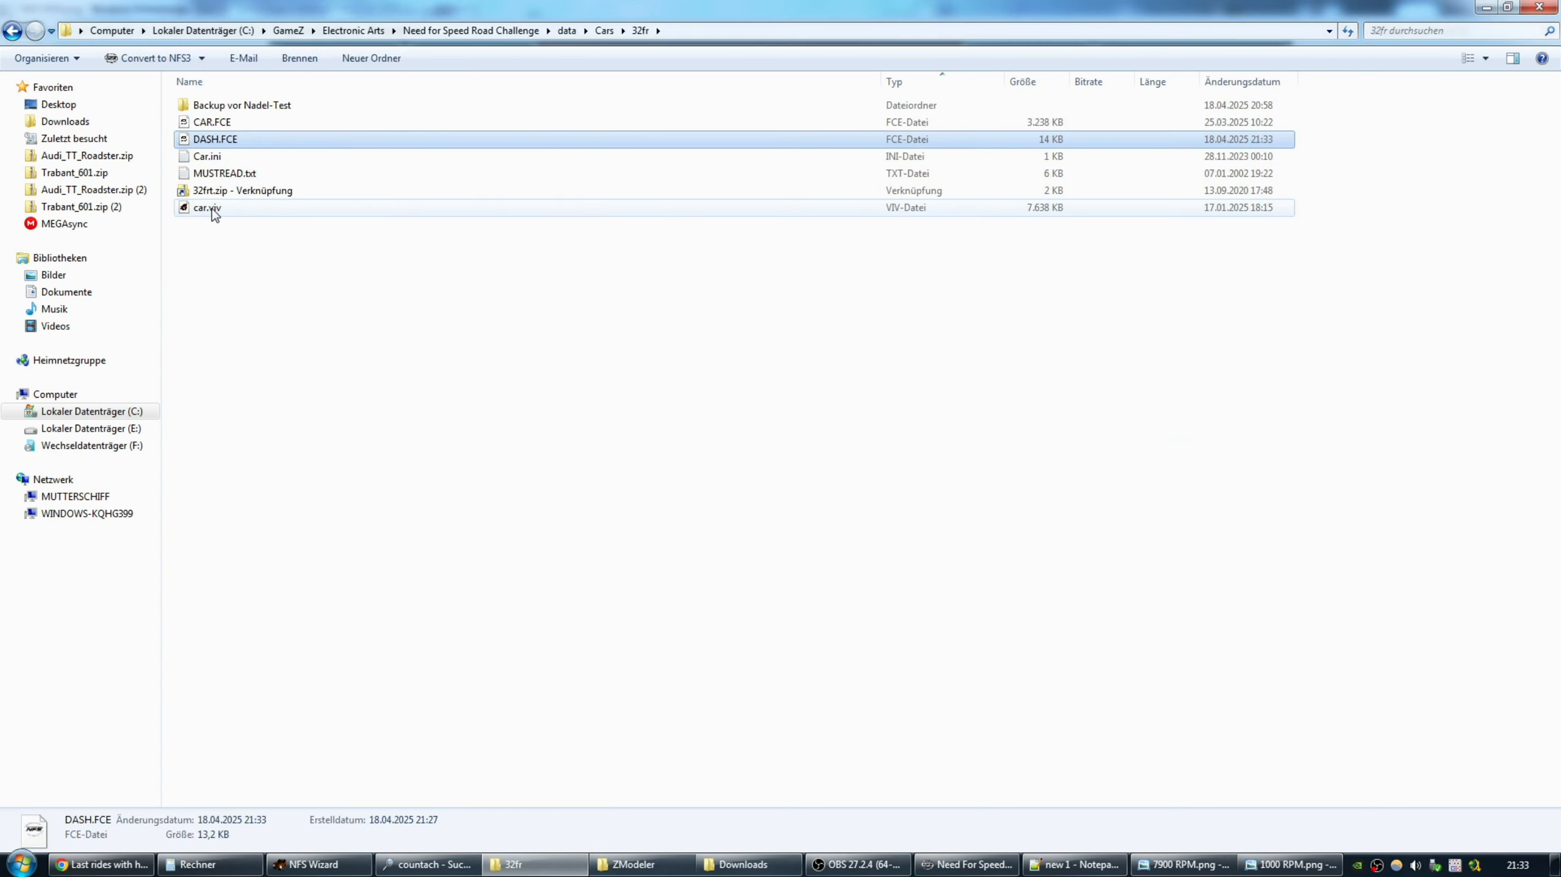
double_click(209, 192)
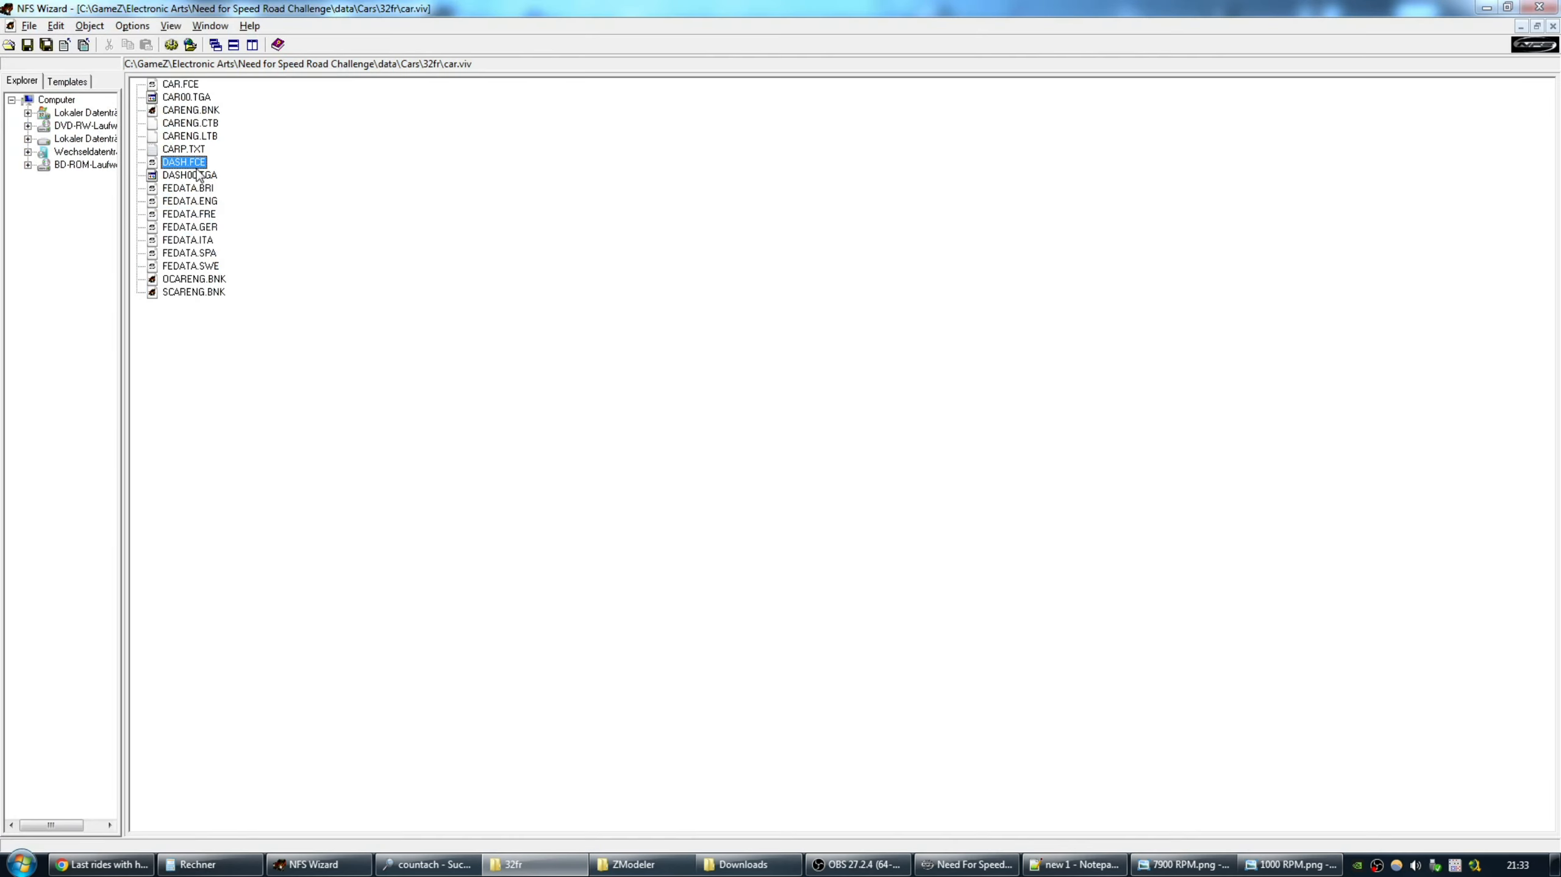
Replace the archived DASH.FCE with the new export, confirm Ja, and close car.viv.
right_click(185, 163)
click(206, 189)
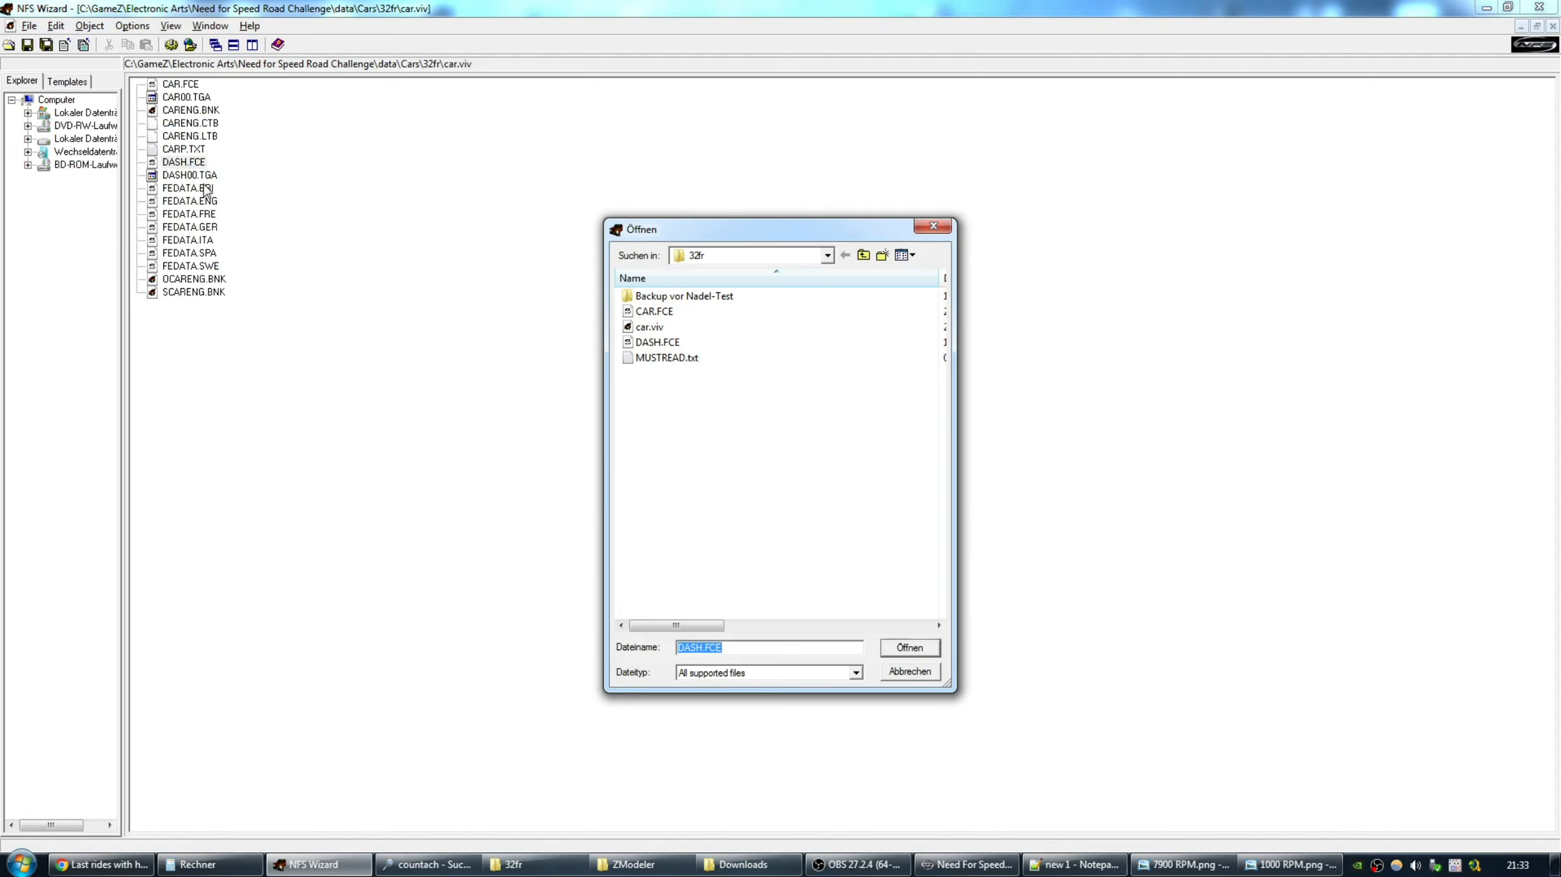
double_click(652, 344)
click(810, 489)
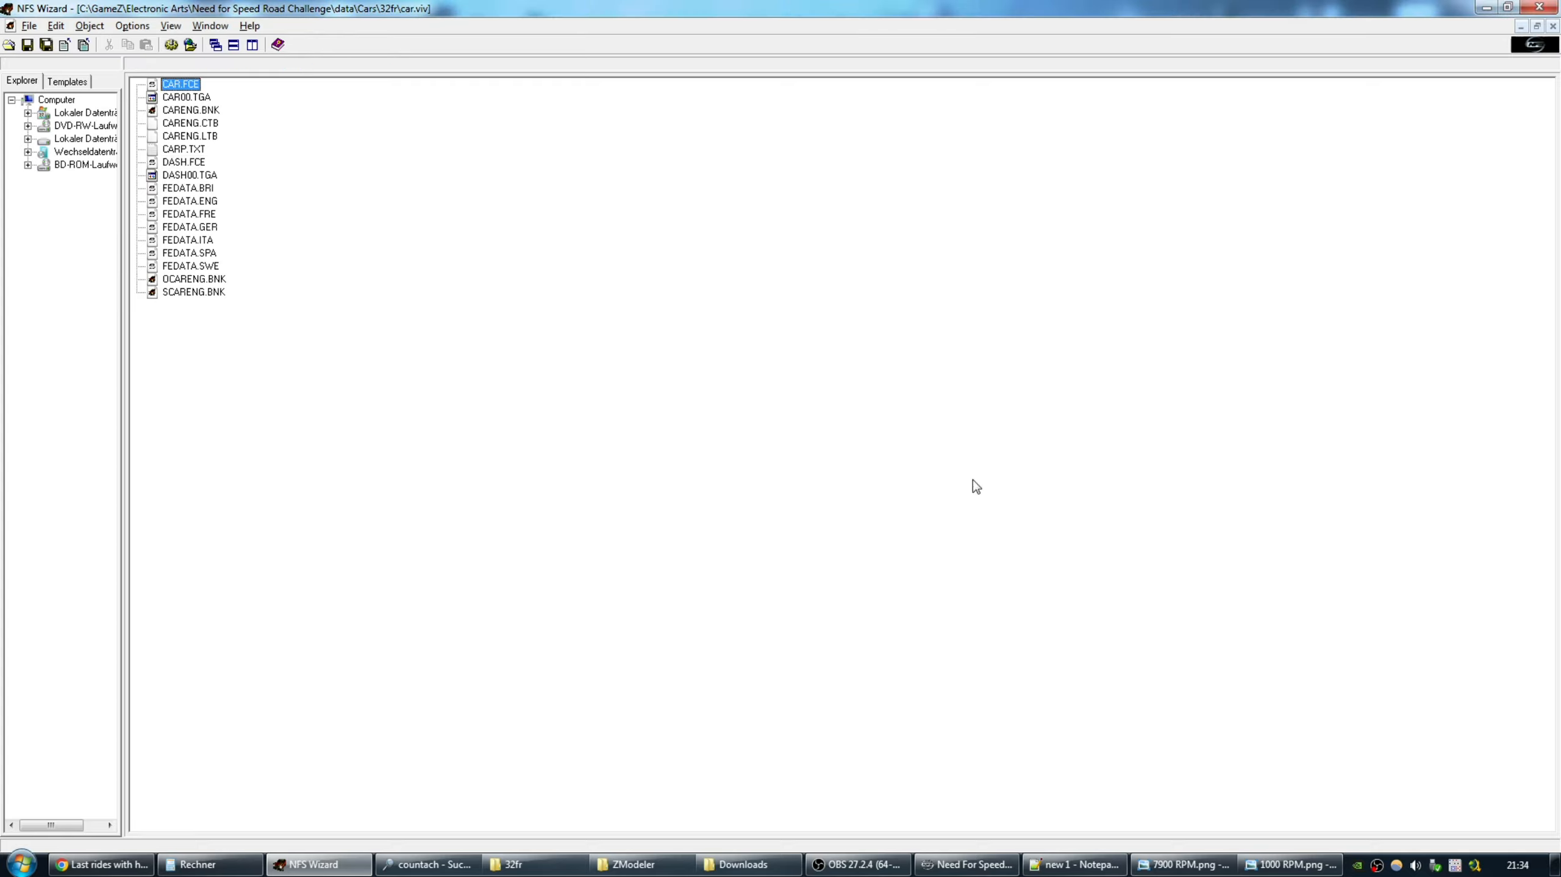
click(1553, 27)
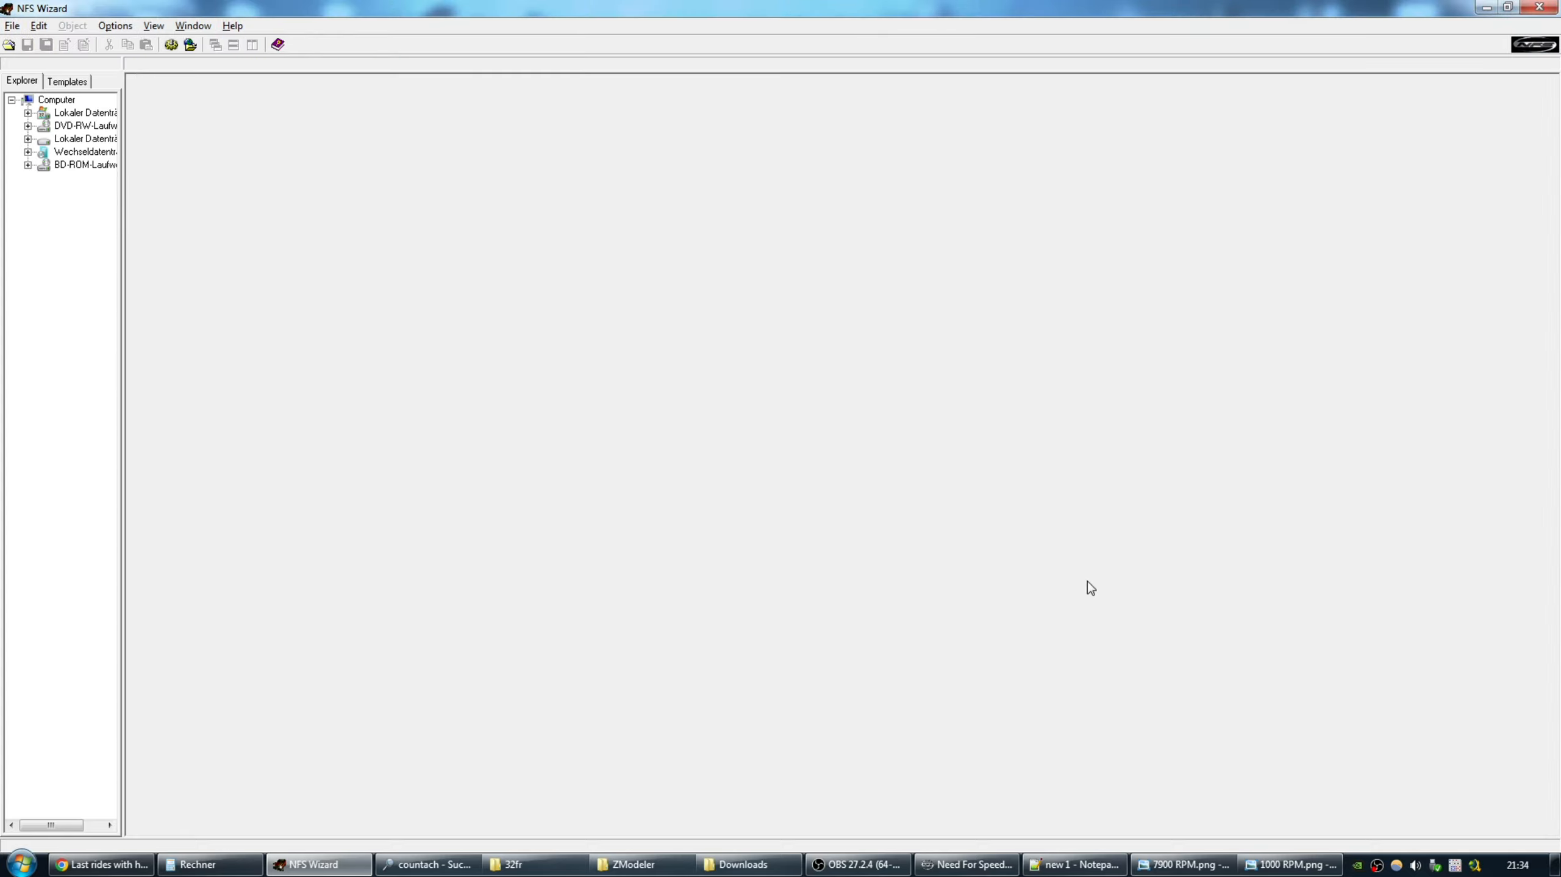
click(967, 864)
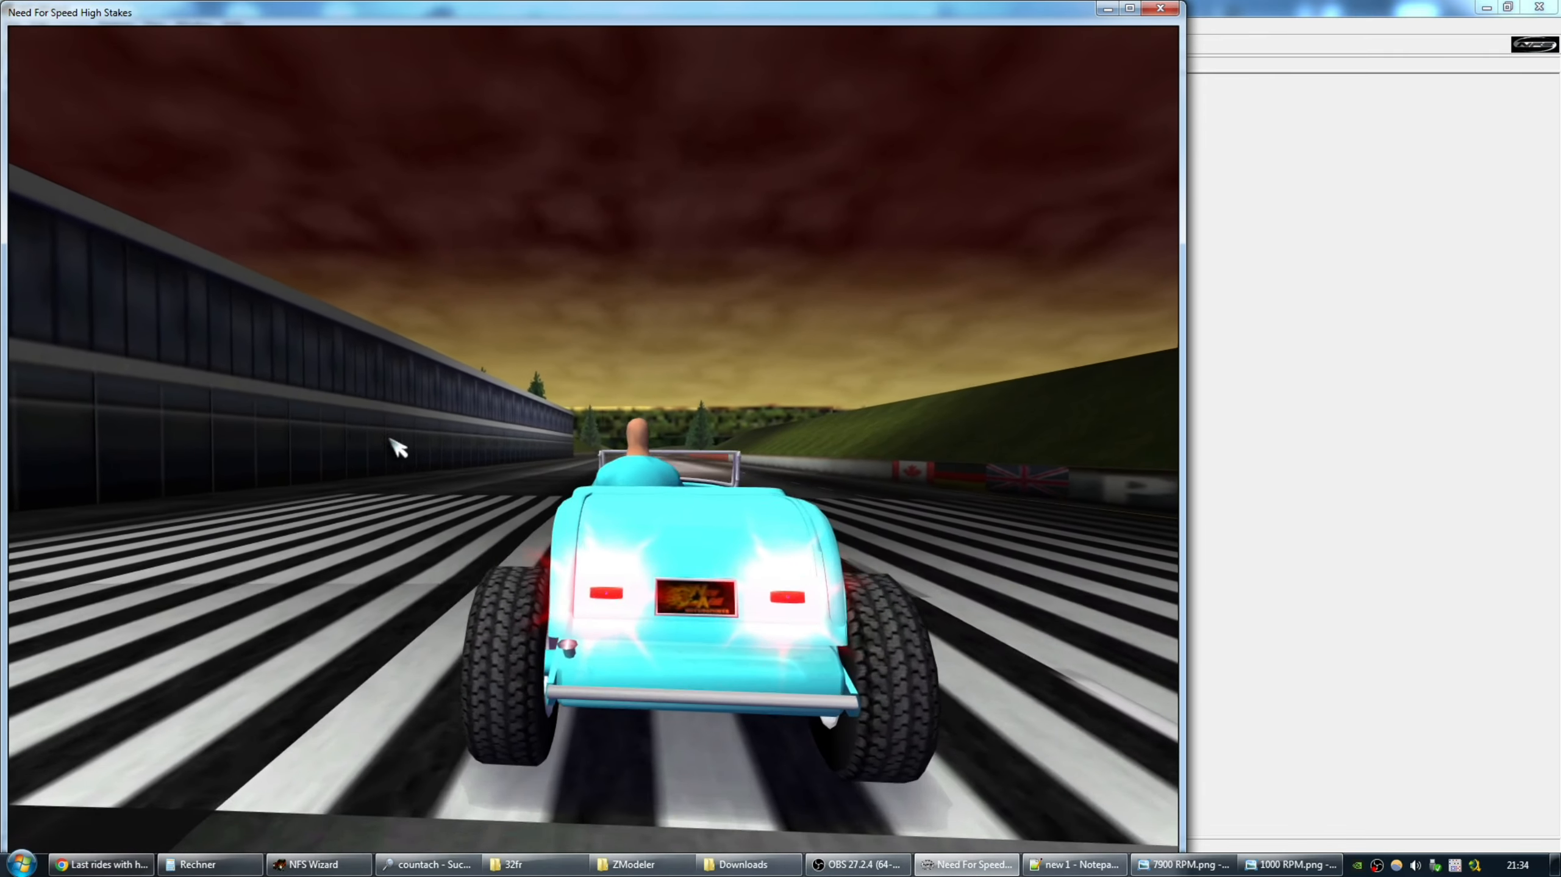
Turn Racing Music down to -100% in the game's audio settings.
key(Escape)
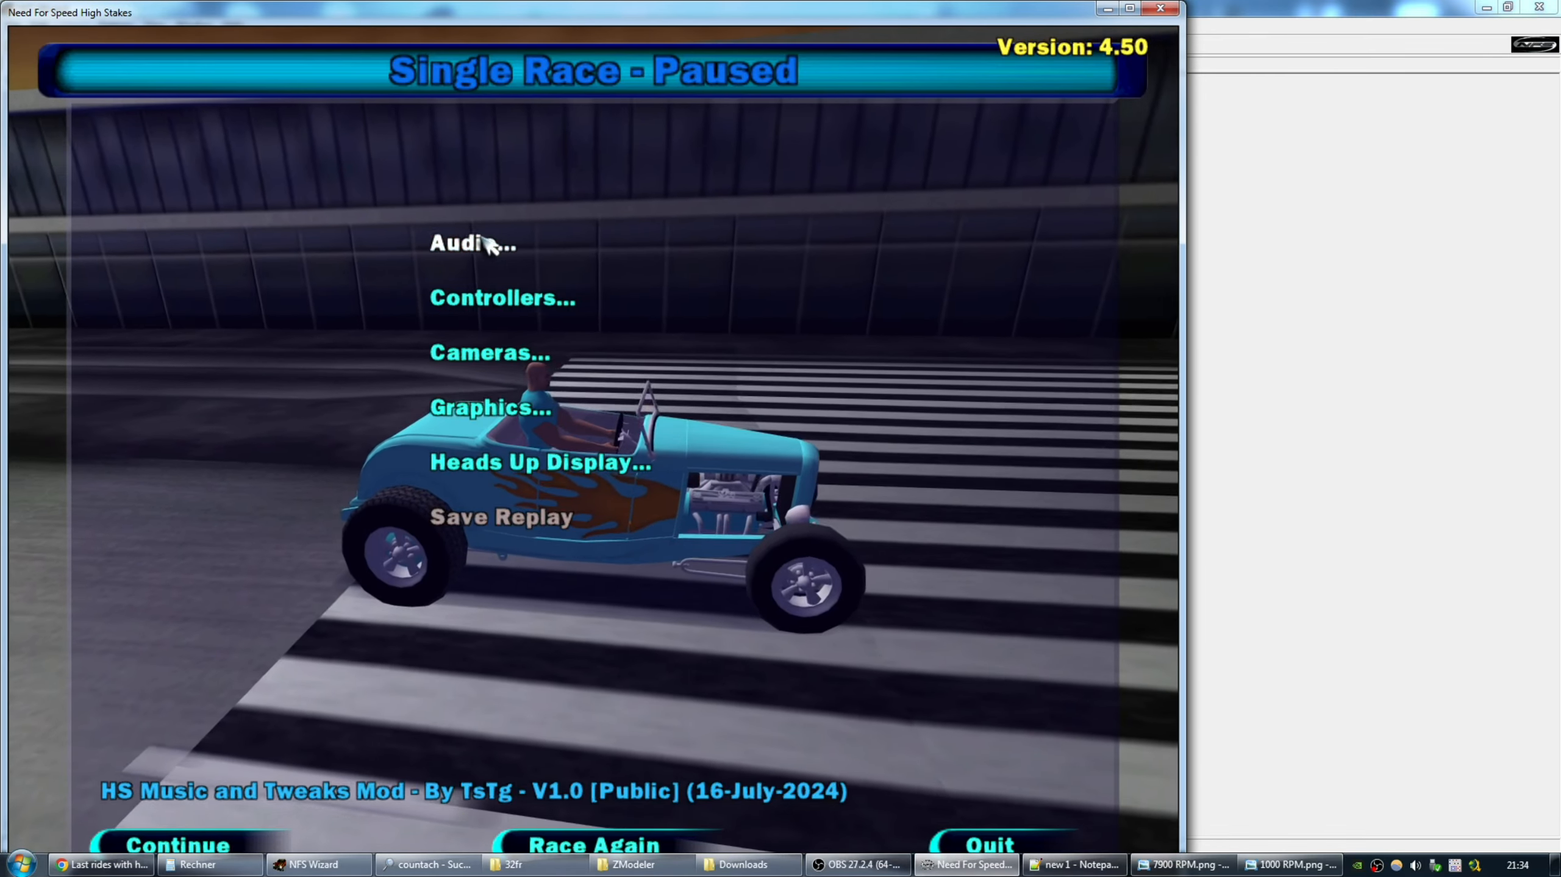
click(491, 243)
drag(817, 264, 334, 258)
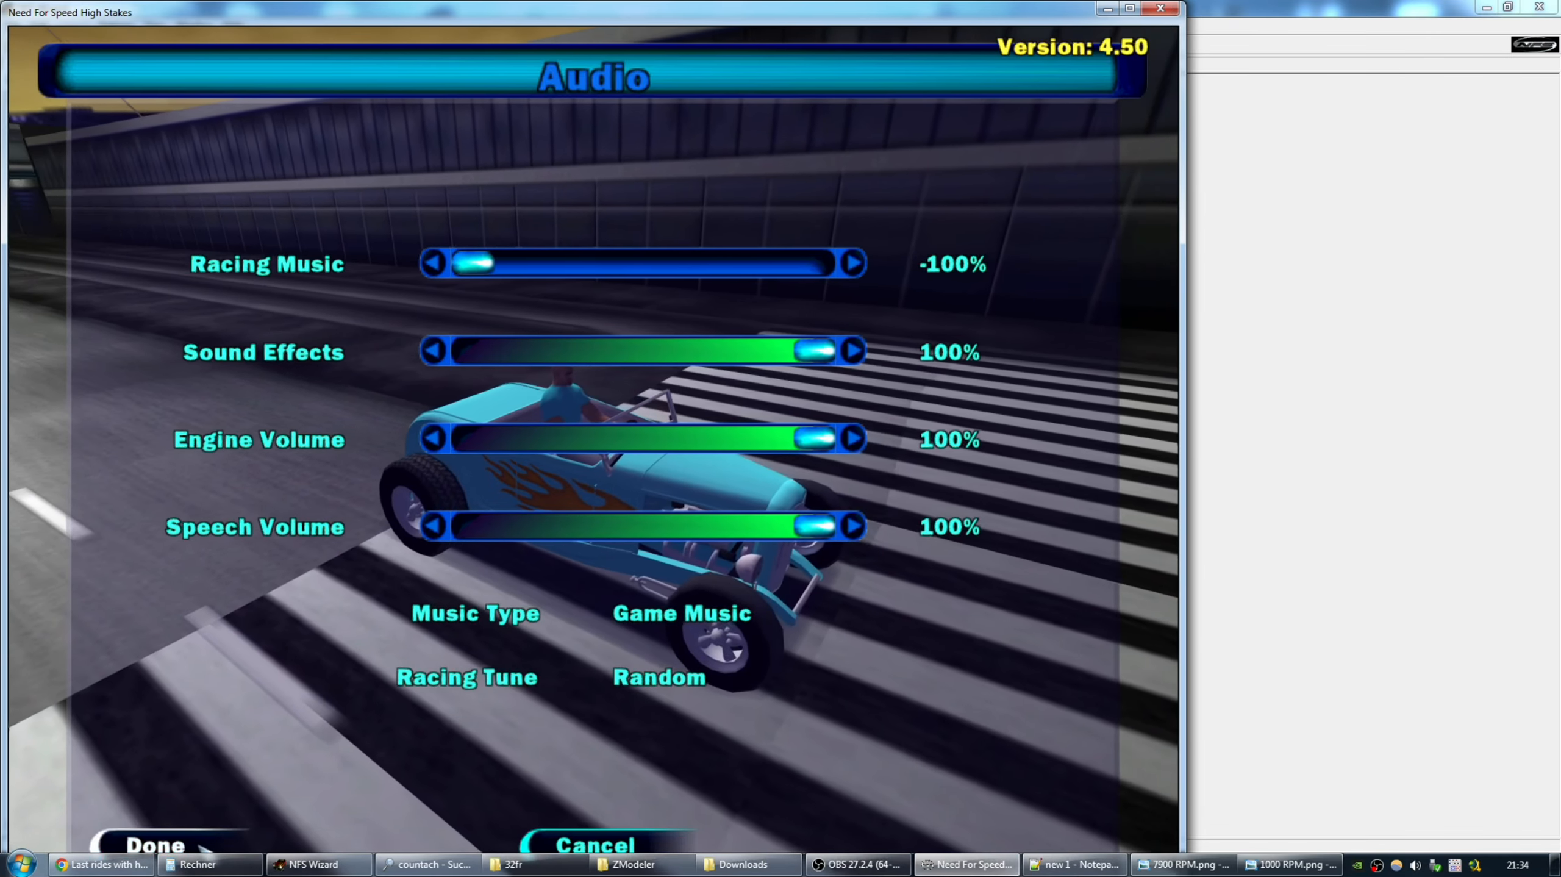
click(154, 844)
click(175, 844)
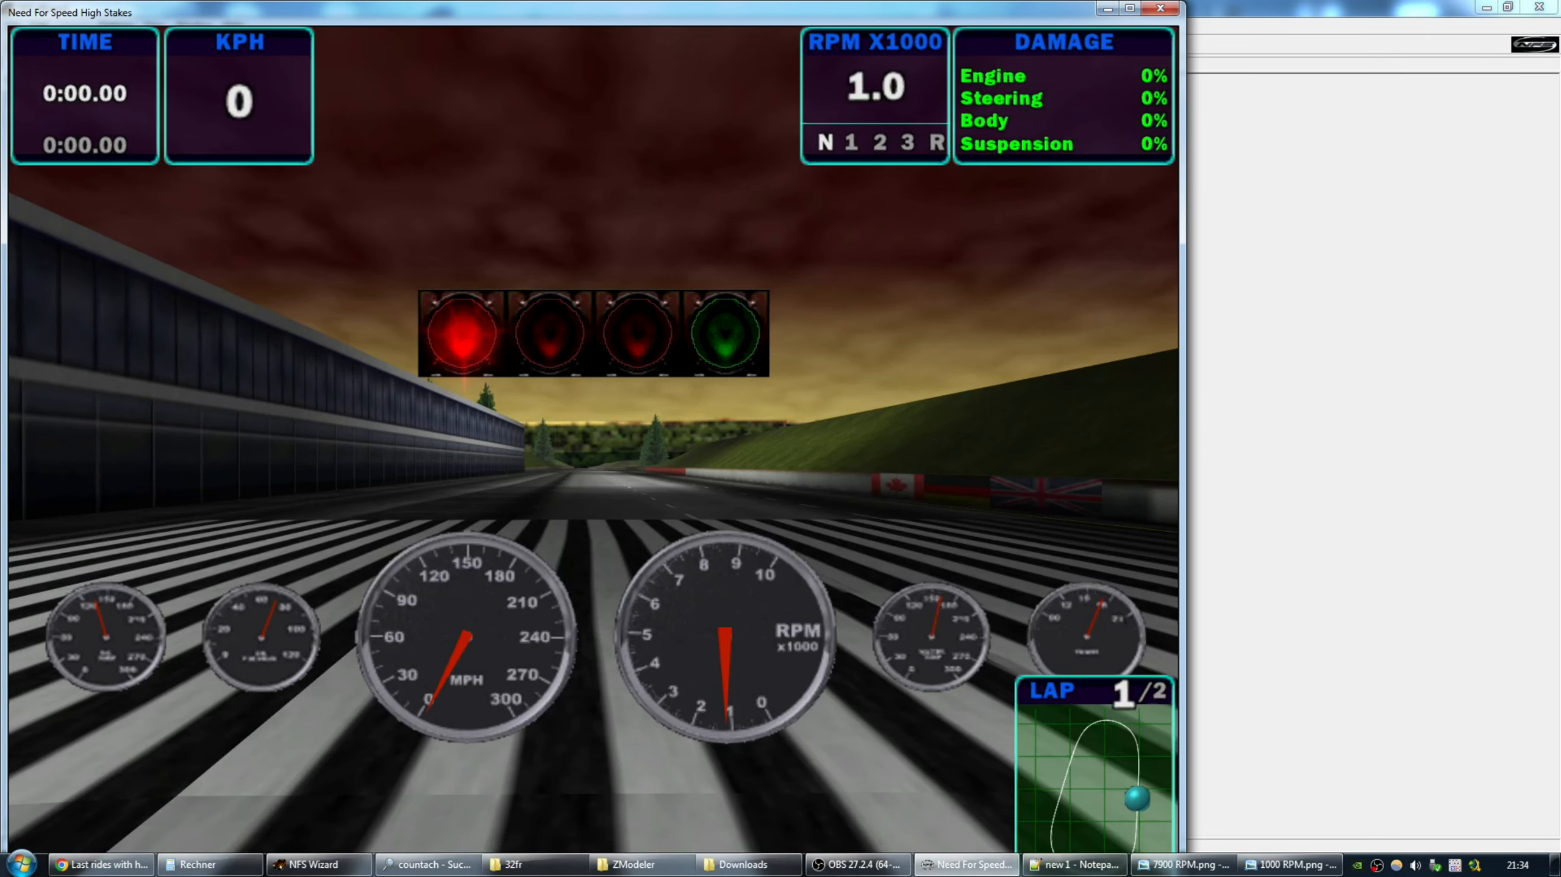
Rev the engine up to 7.9 to check the tachometer needle's sweep.
key(Up)
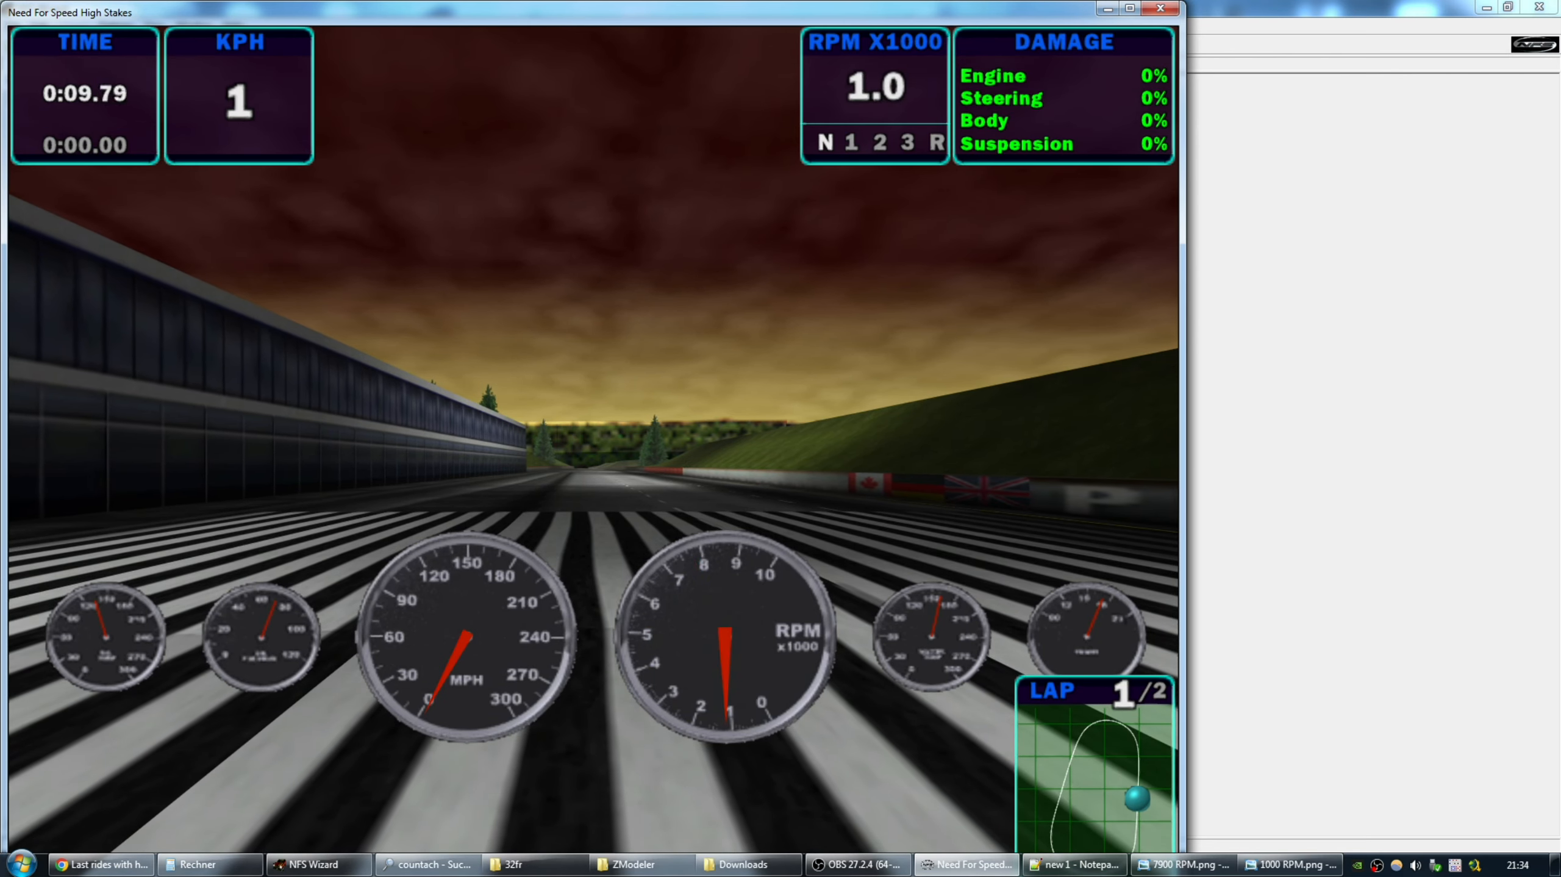
key(Up)
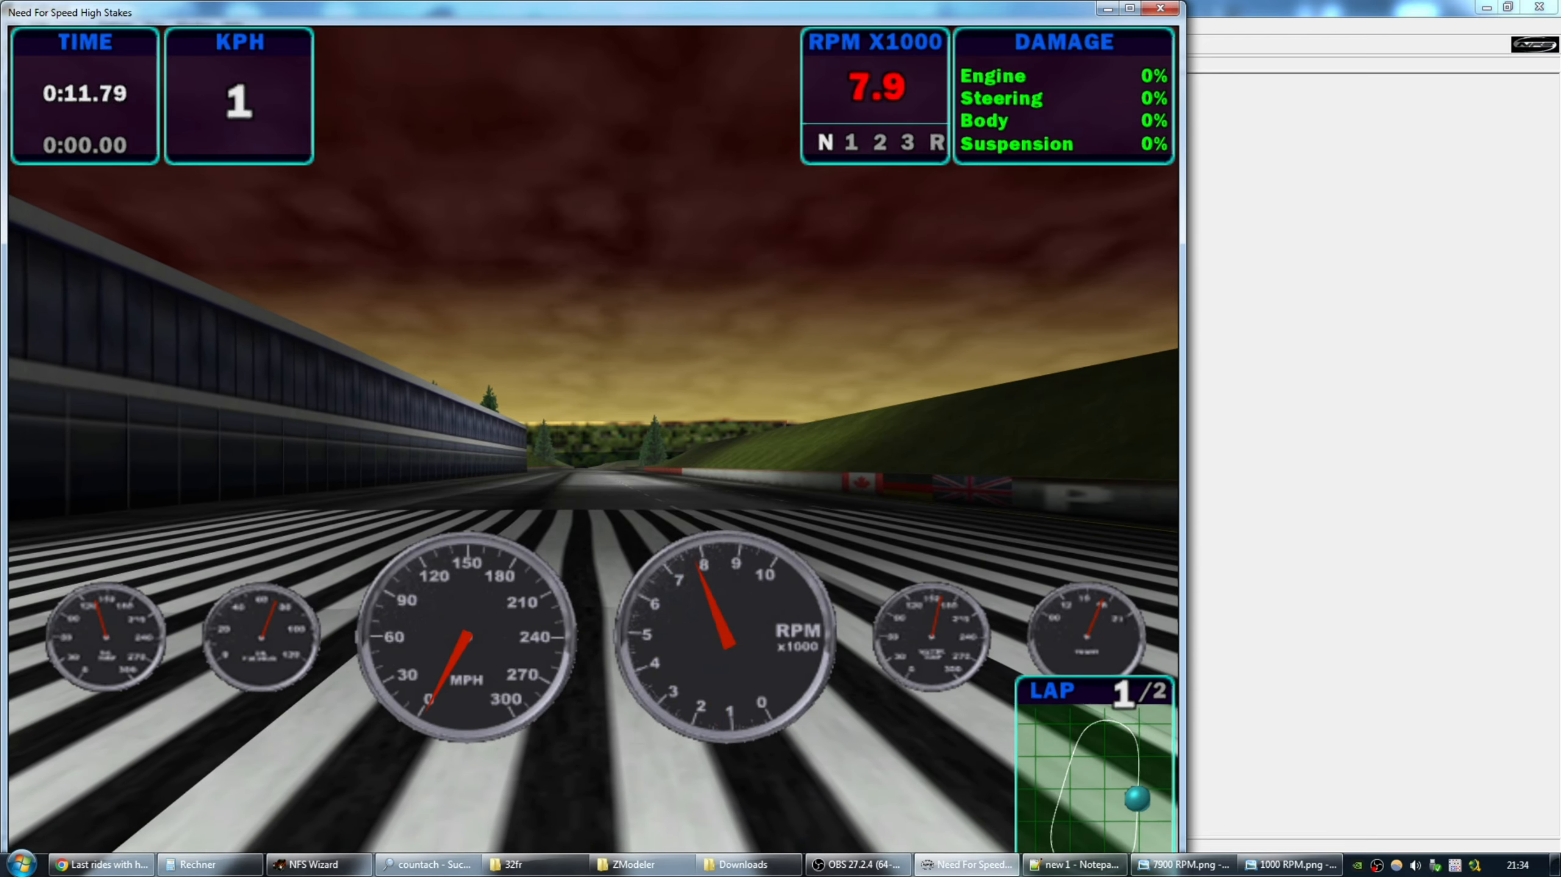
key(Escape)
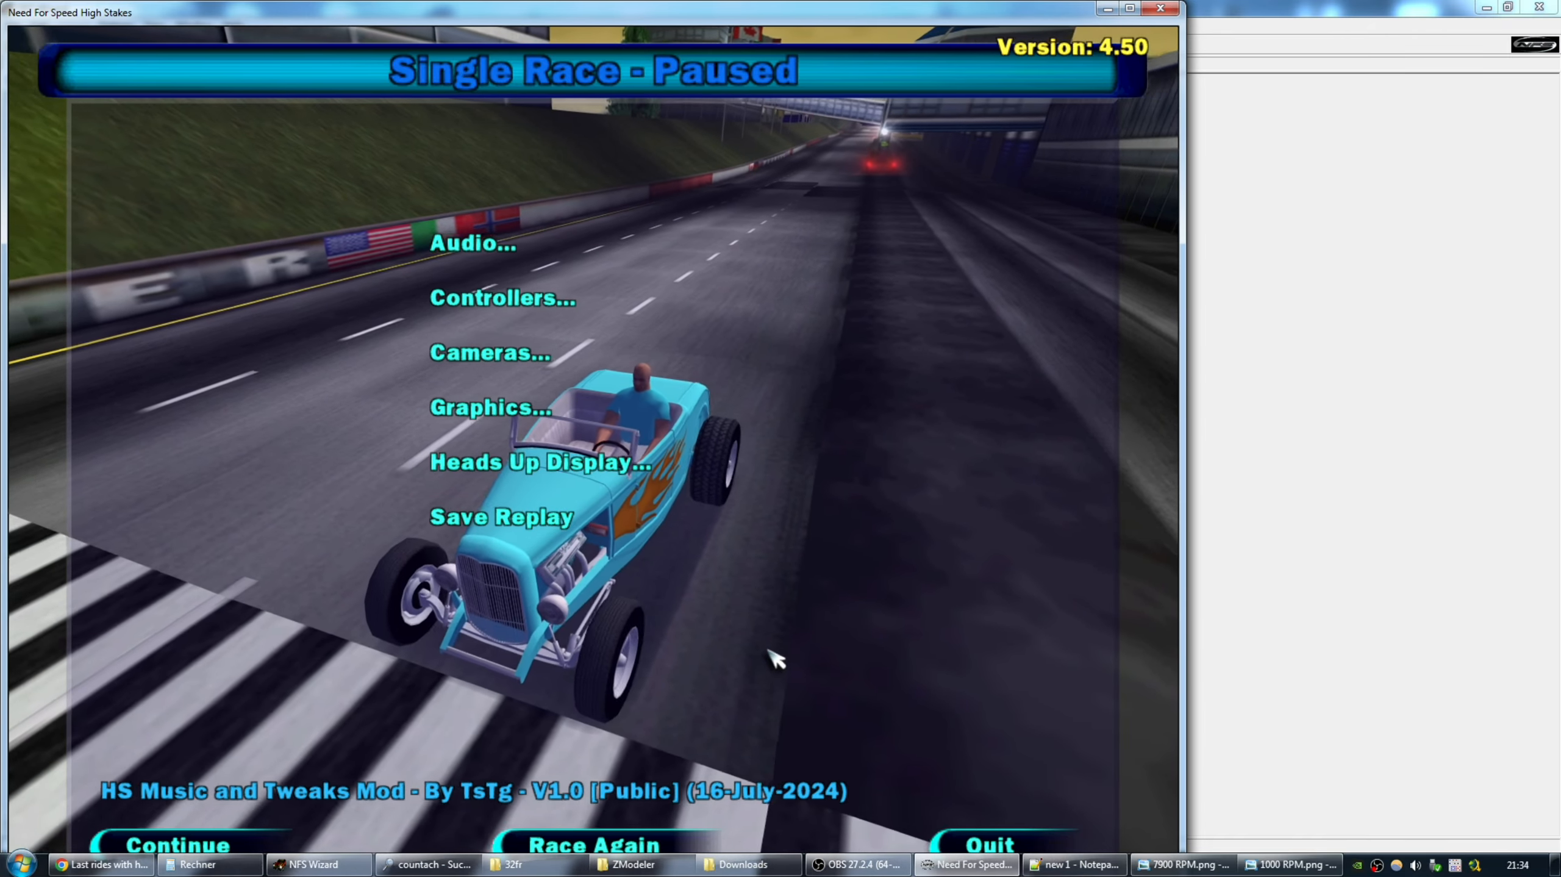
key(Escape)
key(Up)
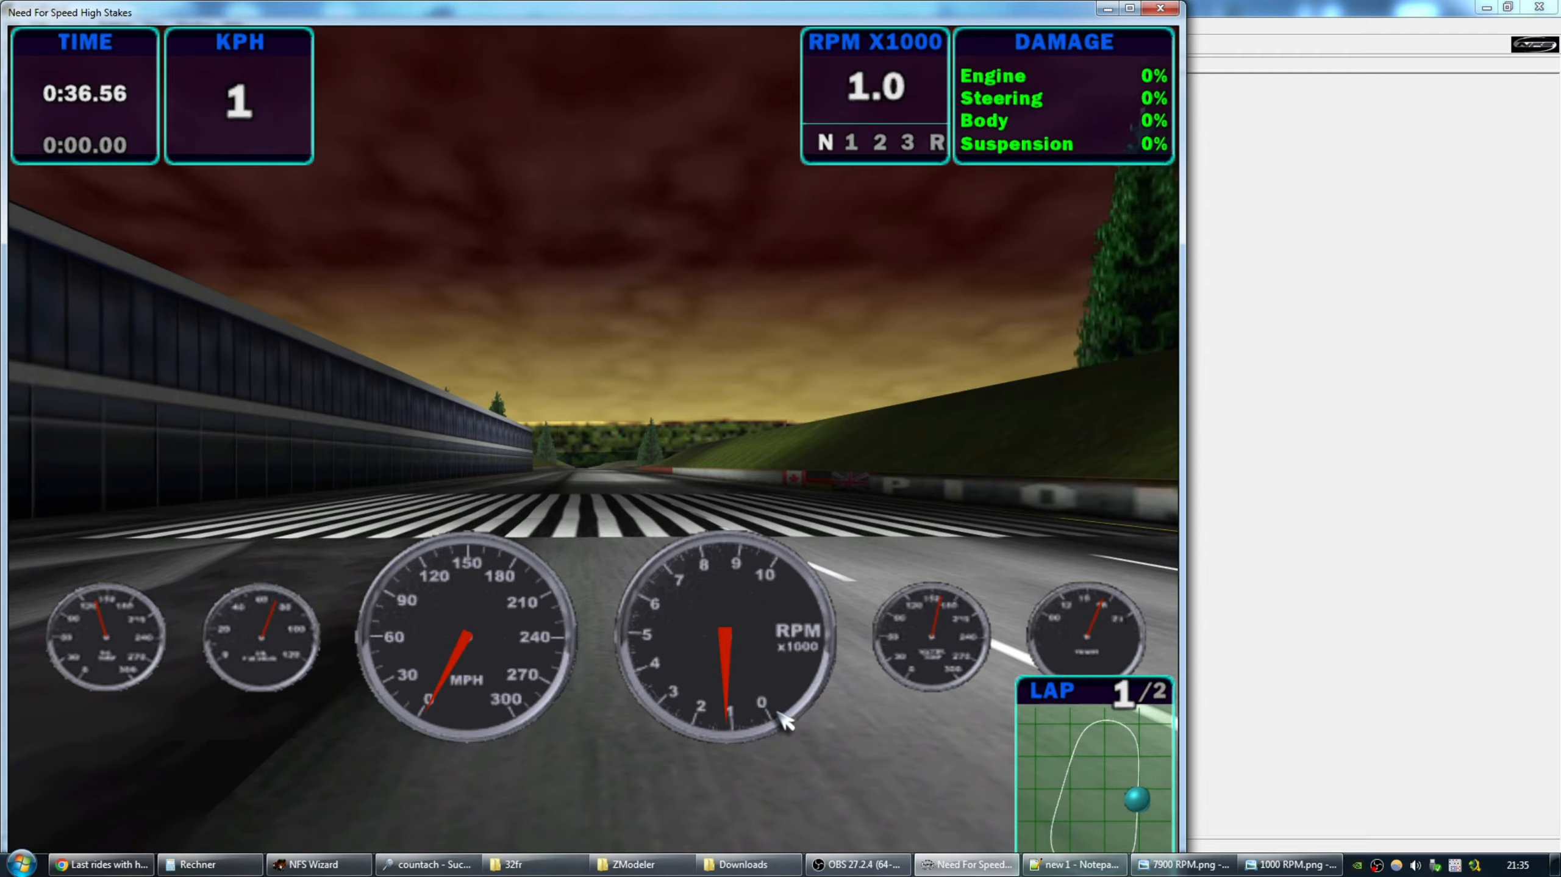
Quit the race to the main menu and switch back to the ZModeler folder.
key(Escape)
click(989, 844)
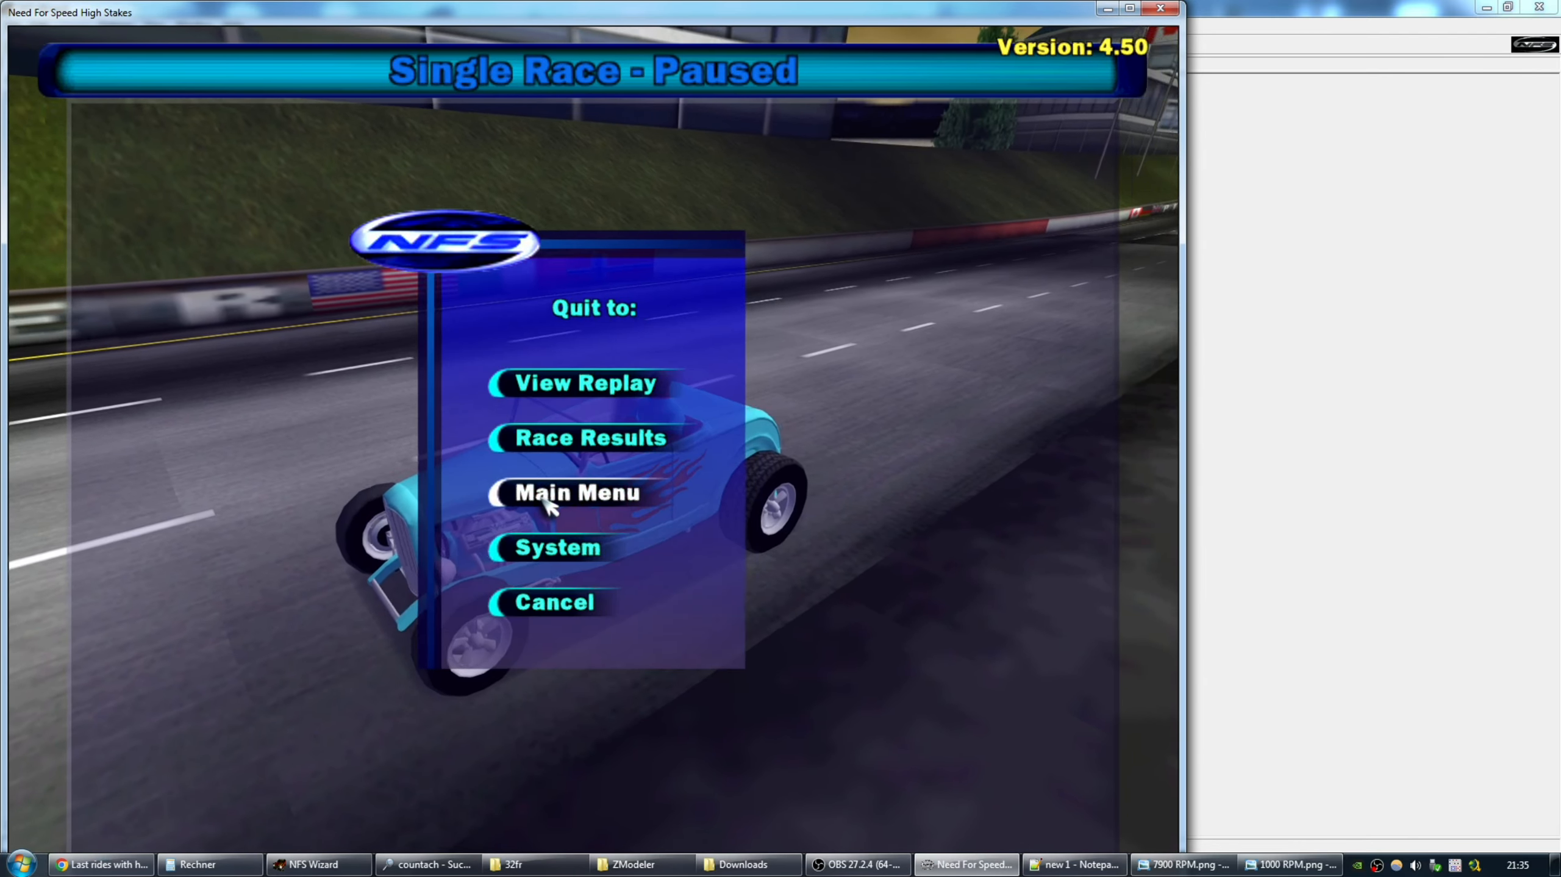
click(458, 500)
click(508, 495)
key(super)
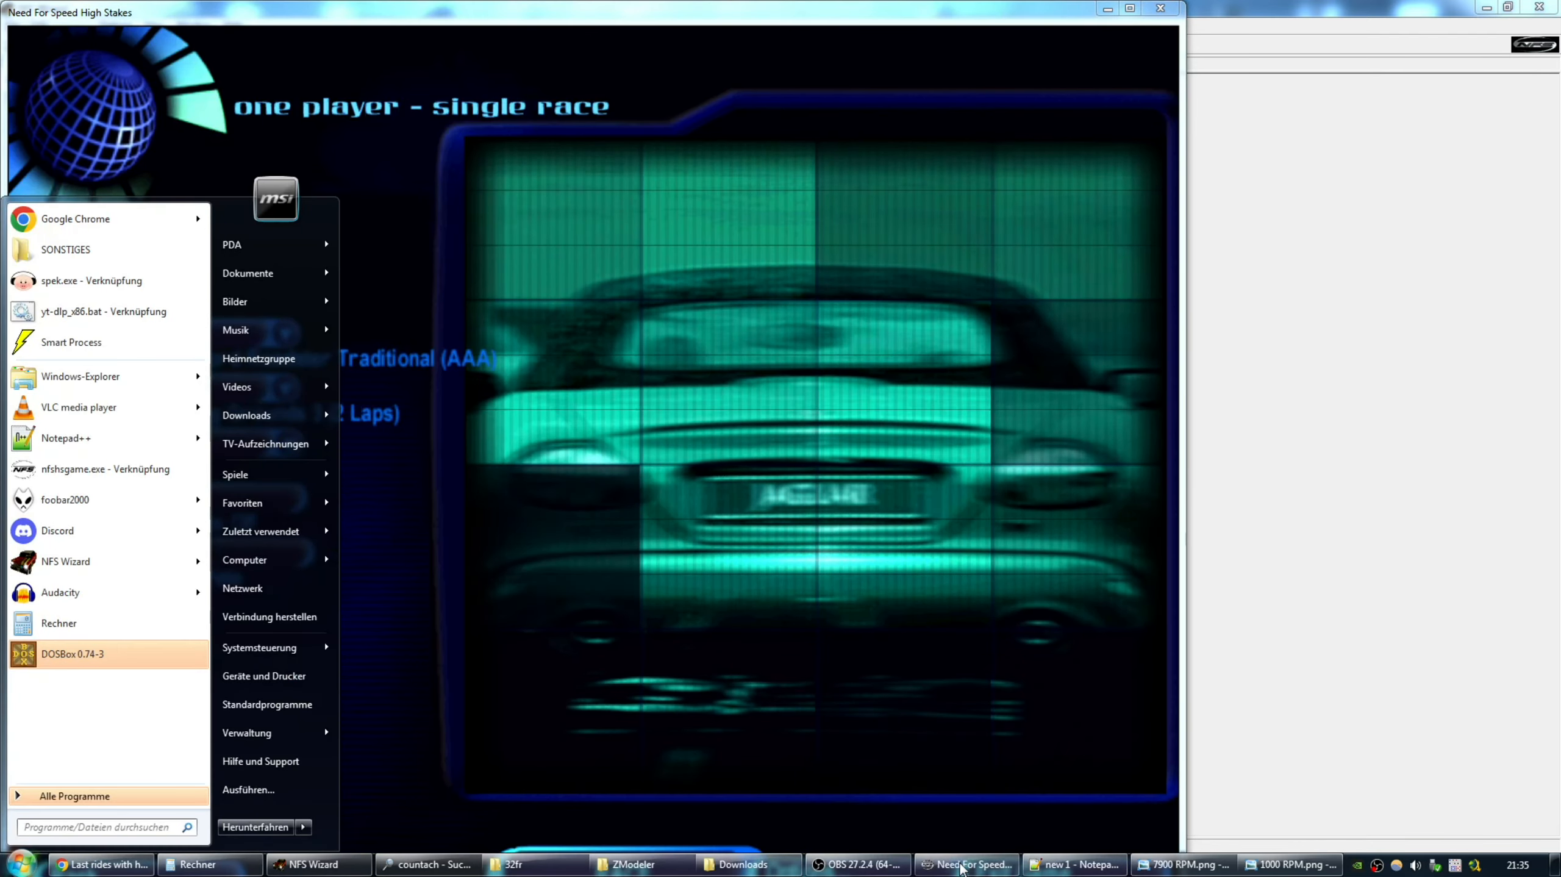
key(alt+Tab)
key(alt+Tab)
key(alt+Tab)
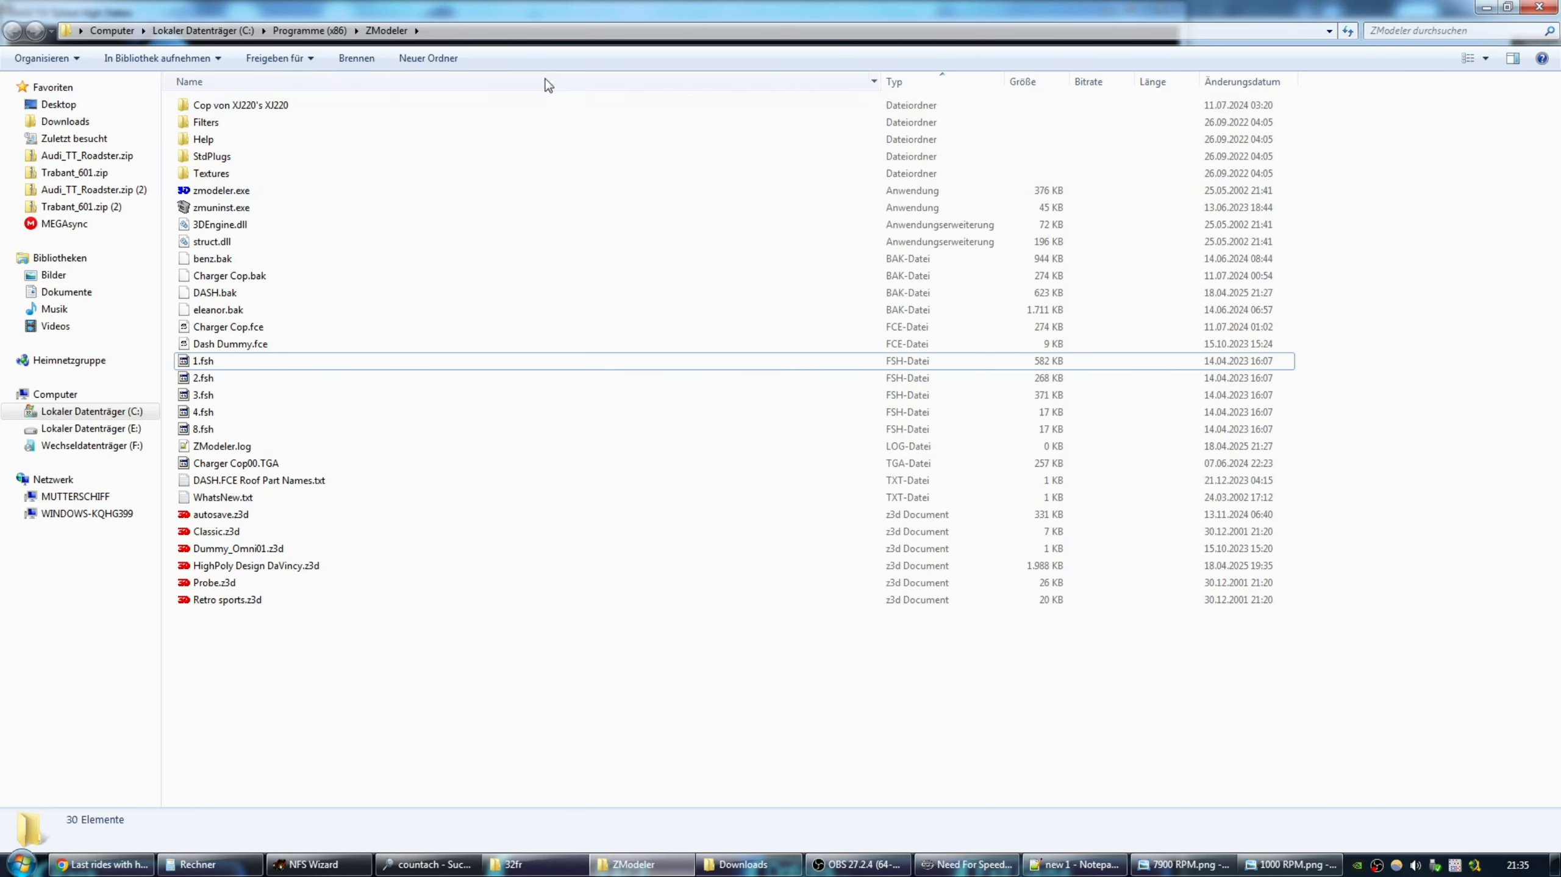
Launch zmodeler.exe from its folder and bring up the Öffnen dialog via File > Open.
click(186, 30)
click(11, 30)
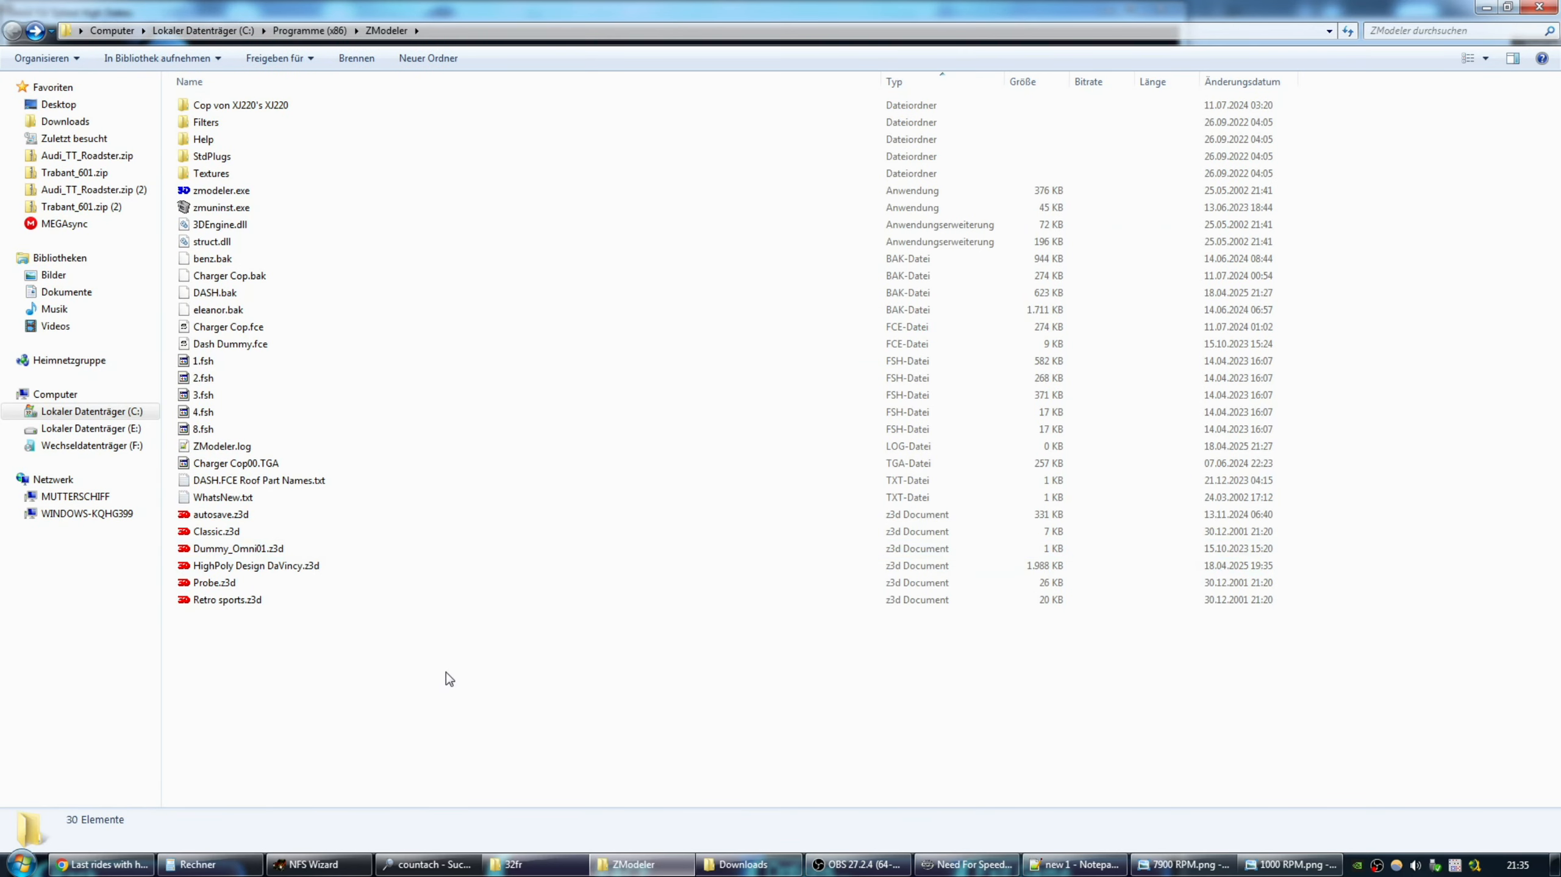
click(534, 864)
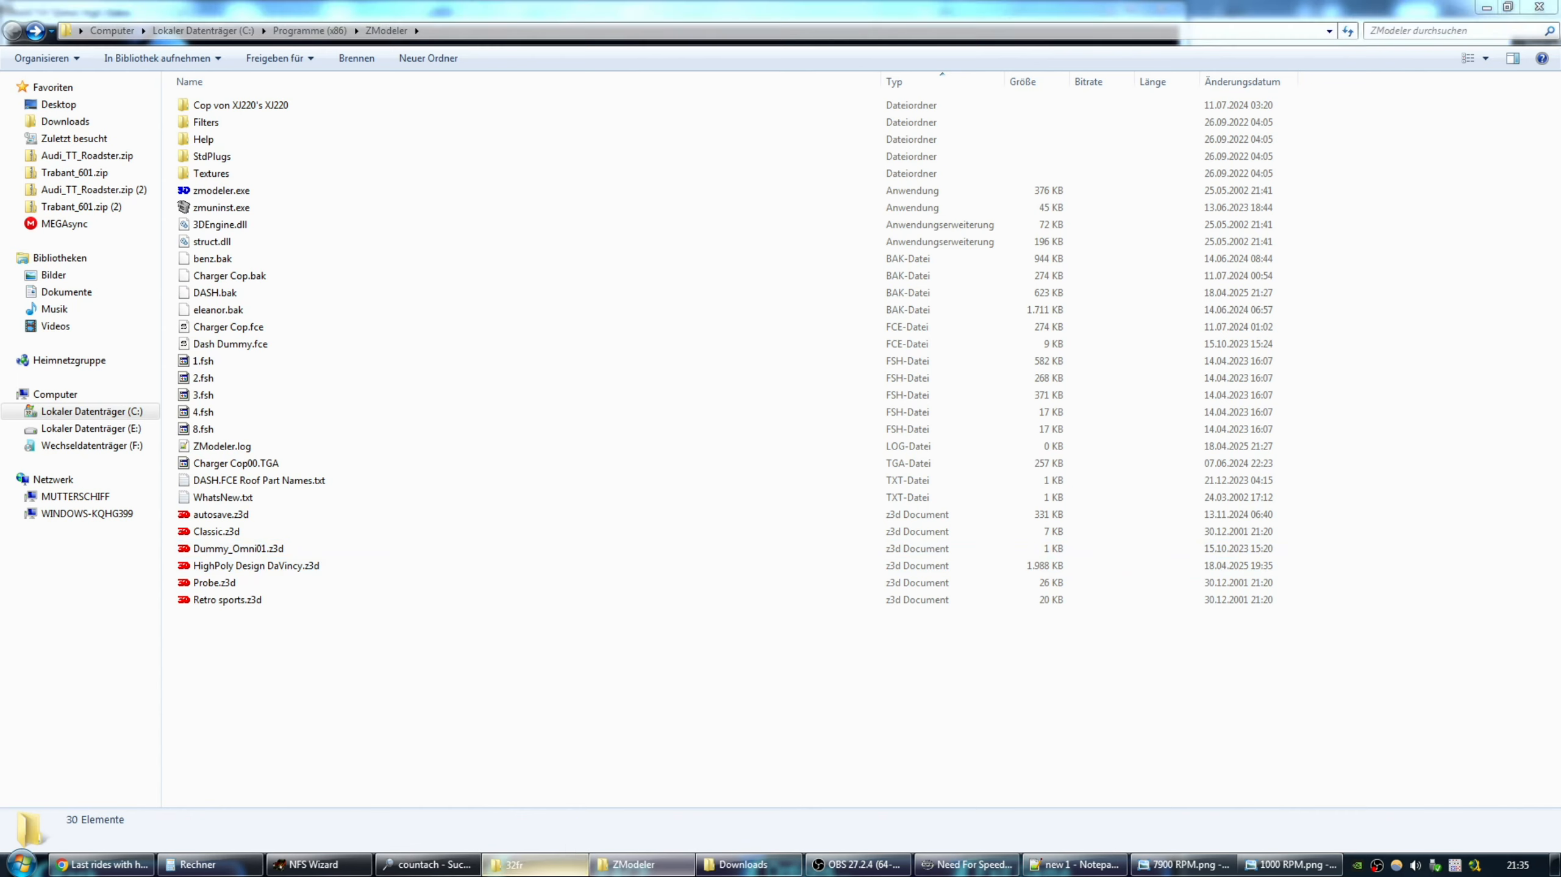
click(214, 139)
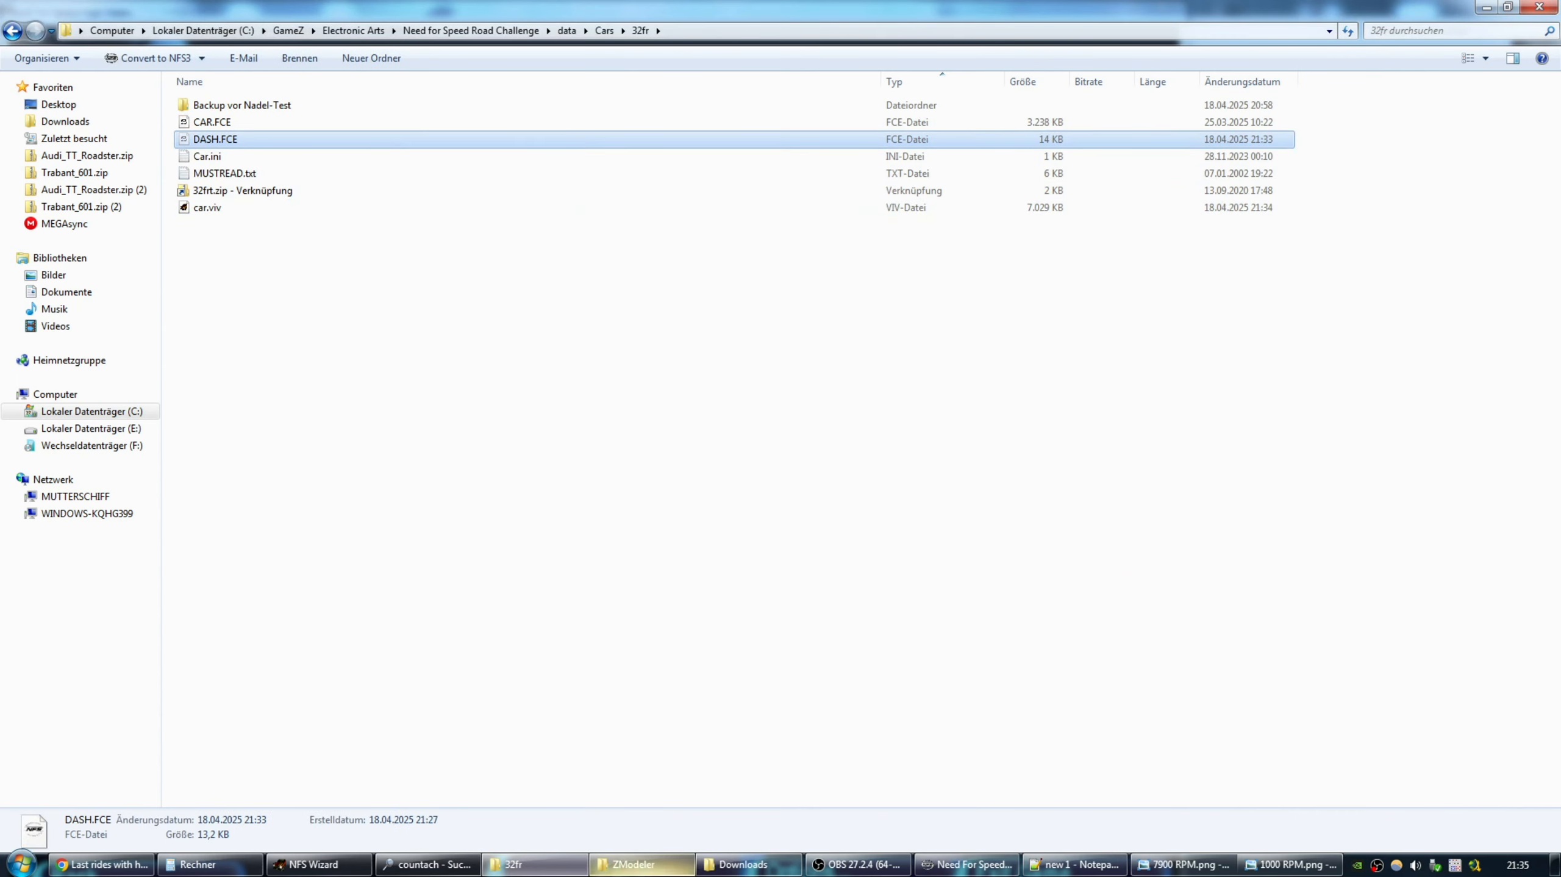
click(632, 865)
double_click(221, 190)
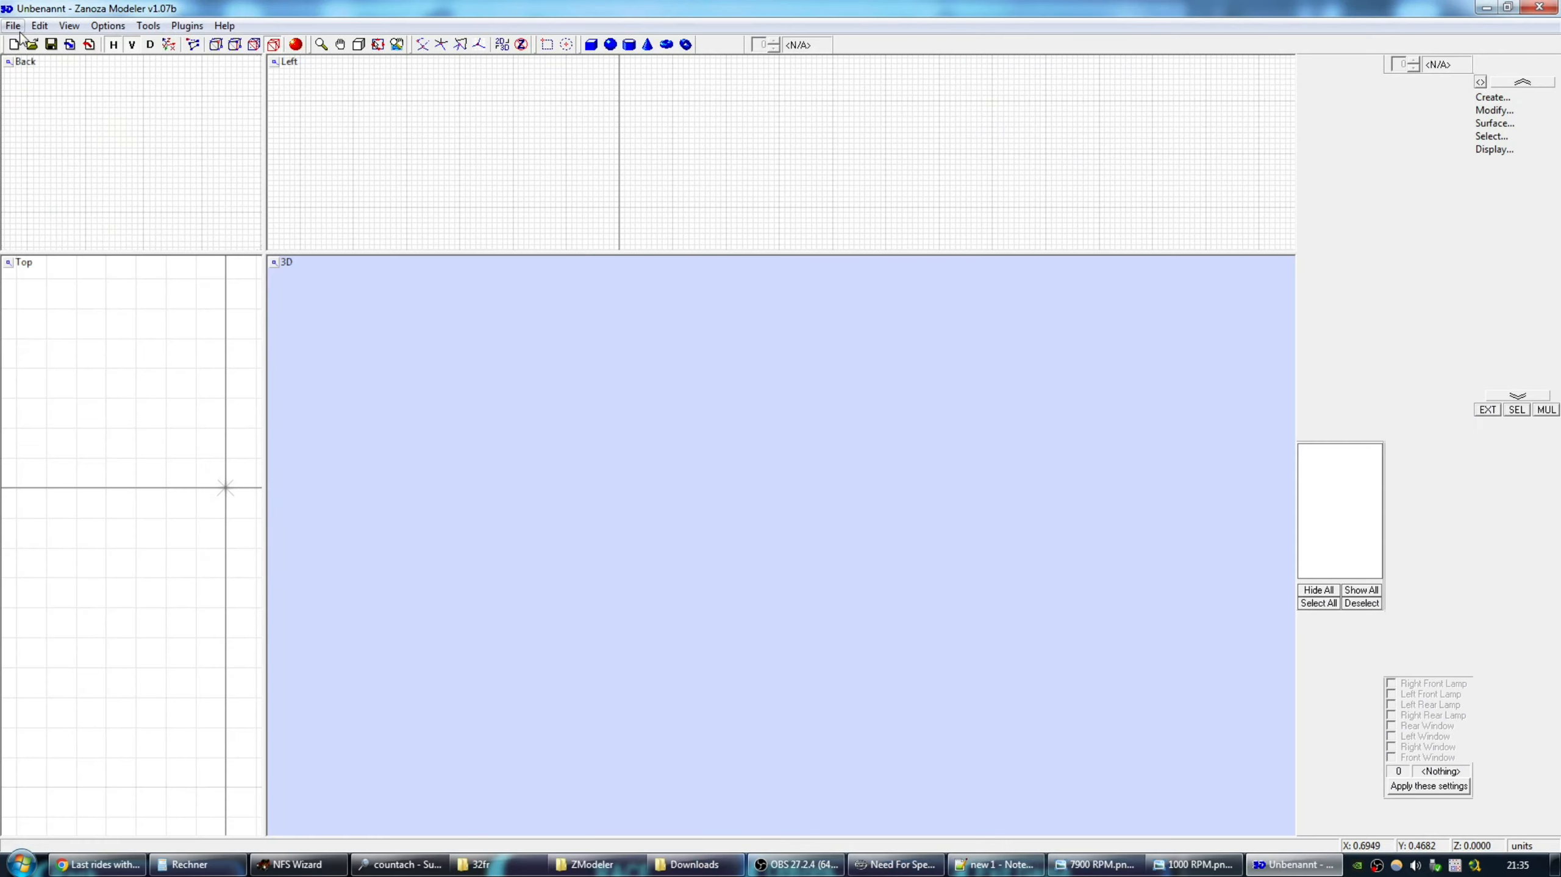
click(13, 25)
click(52, 123)
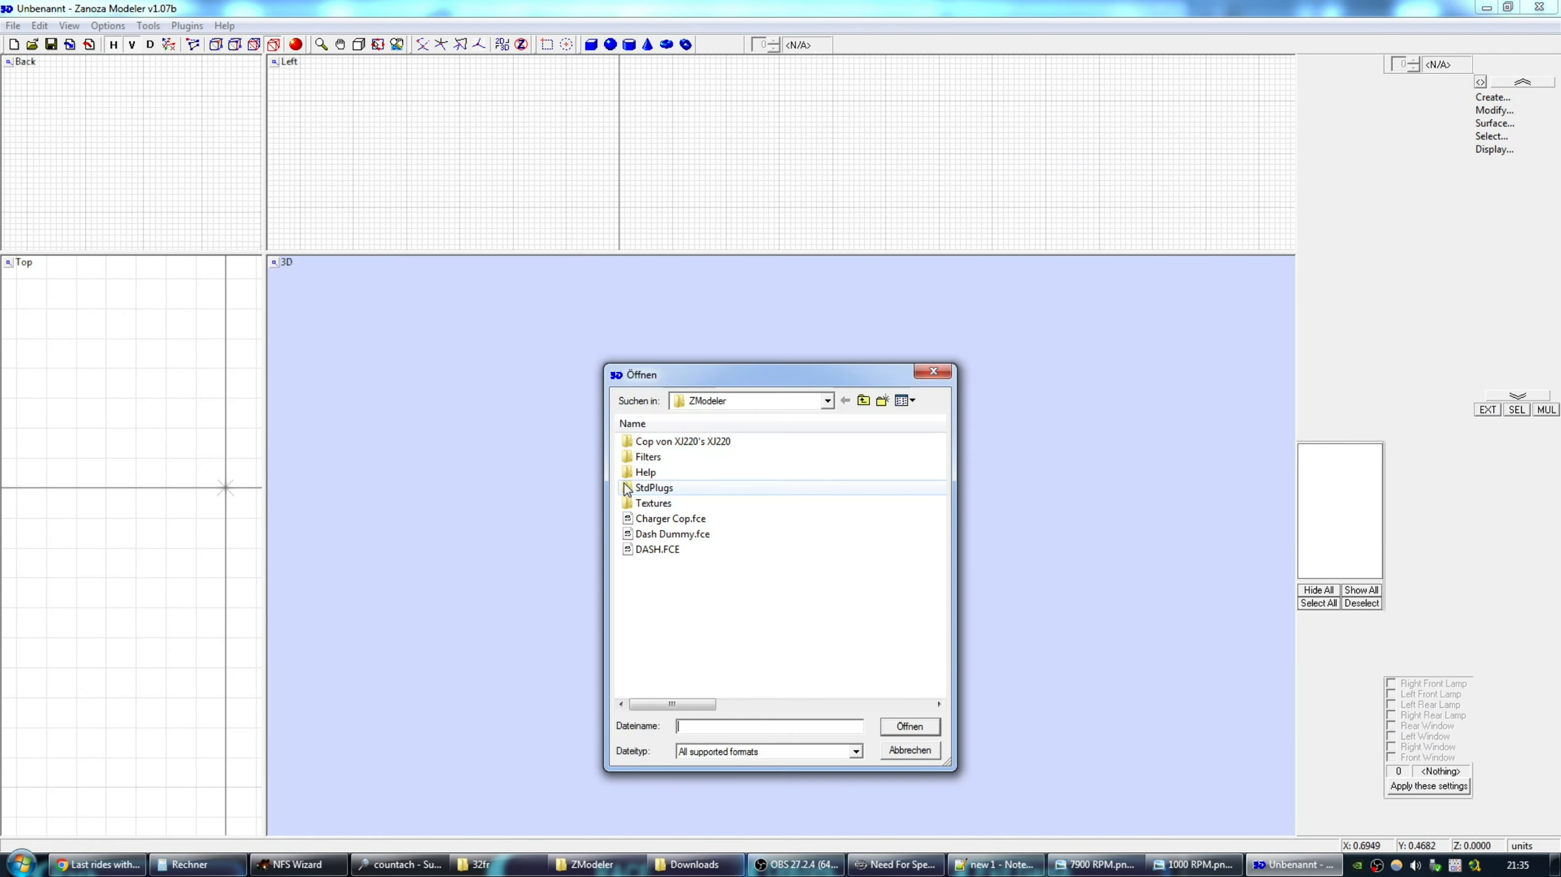
Load DASH.FCE answering Nein to damaged parts, hide all parts, and right-click F_RPM.
double_click(660, 548)
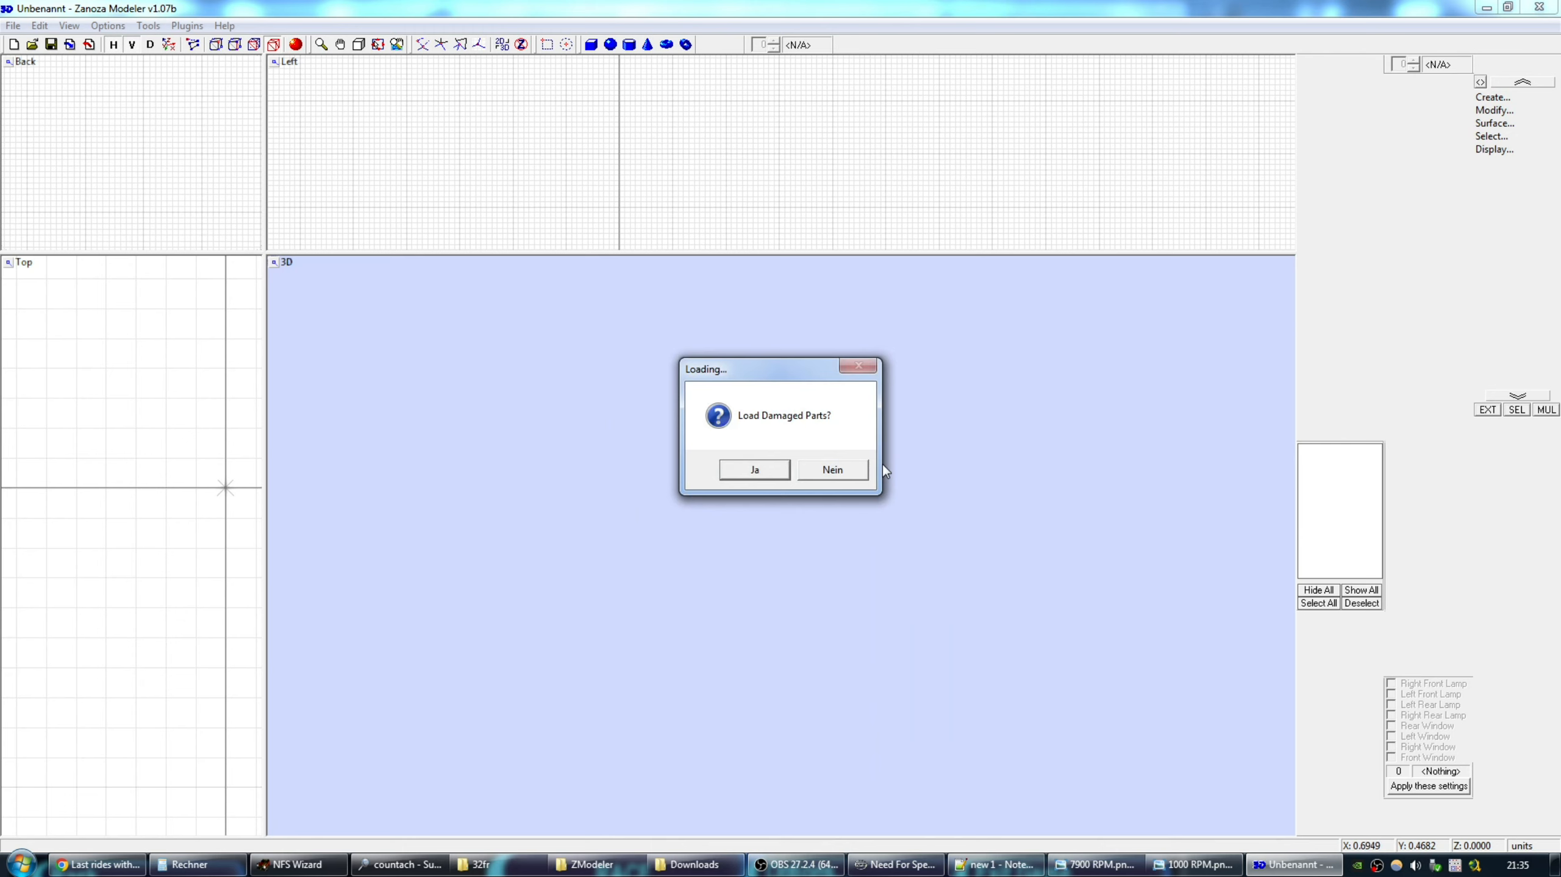
click(834, 472)
click(1309, 591)
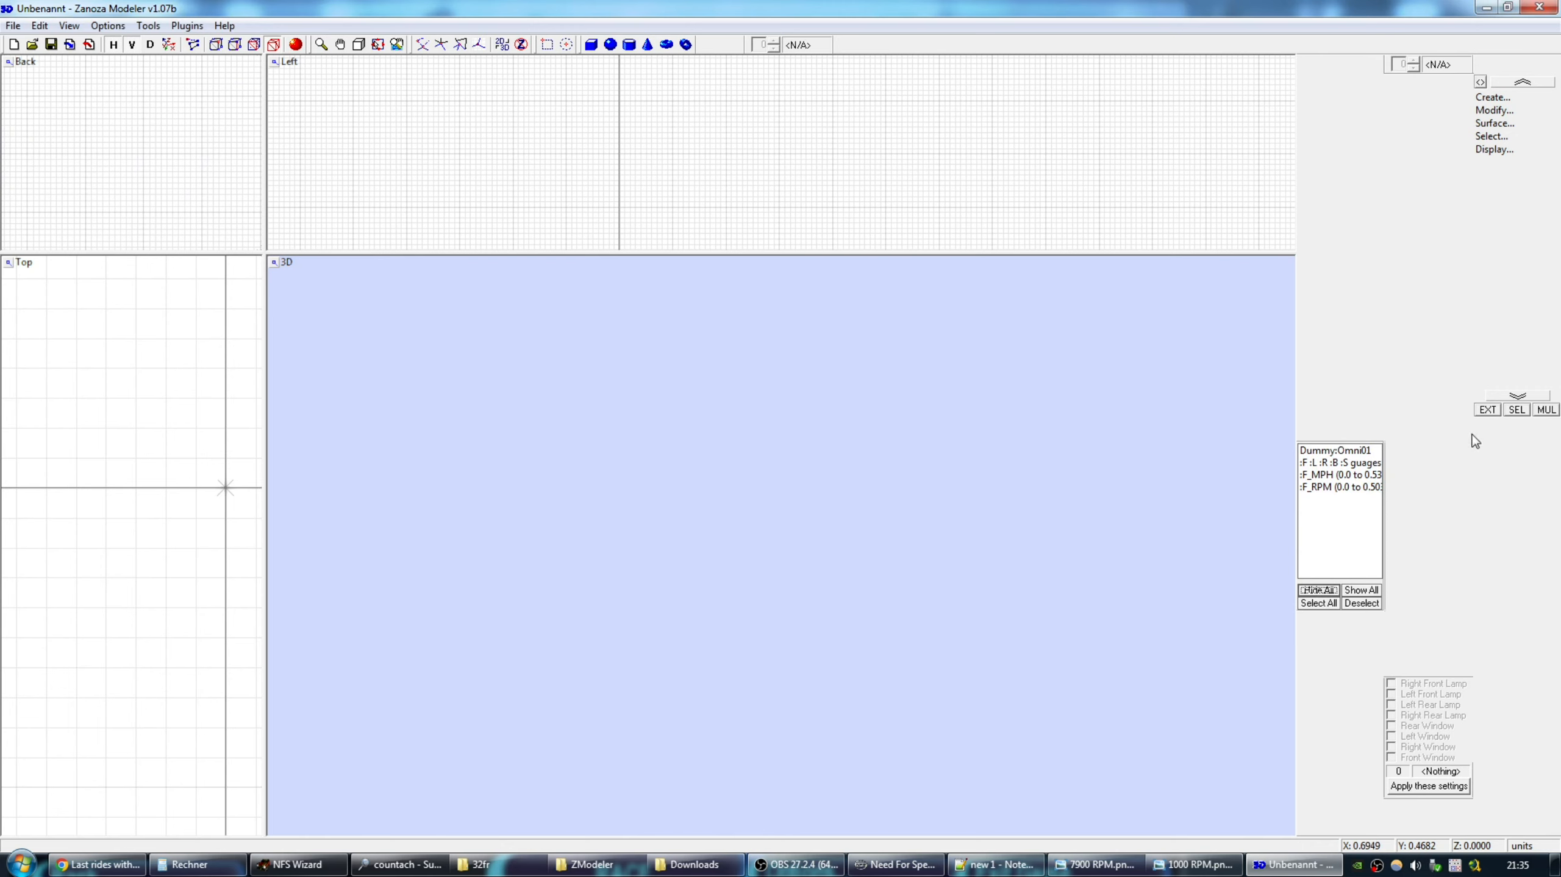
right_click(1347, 486)
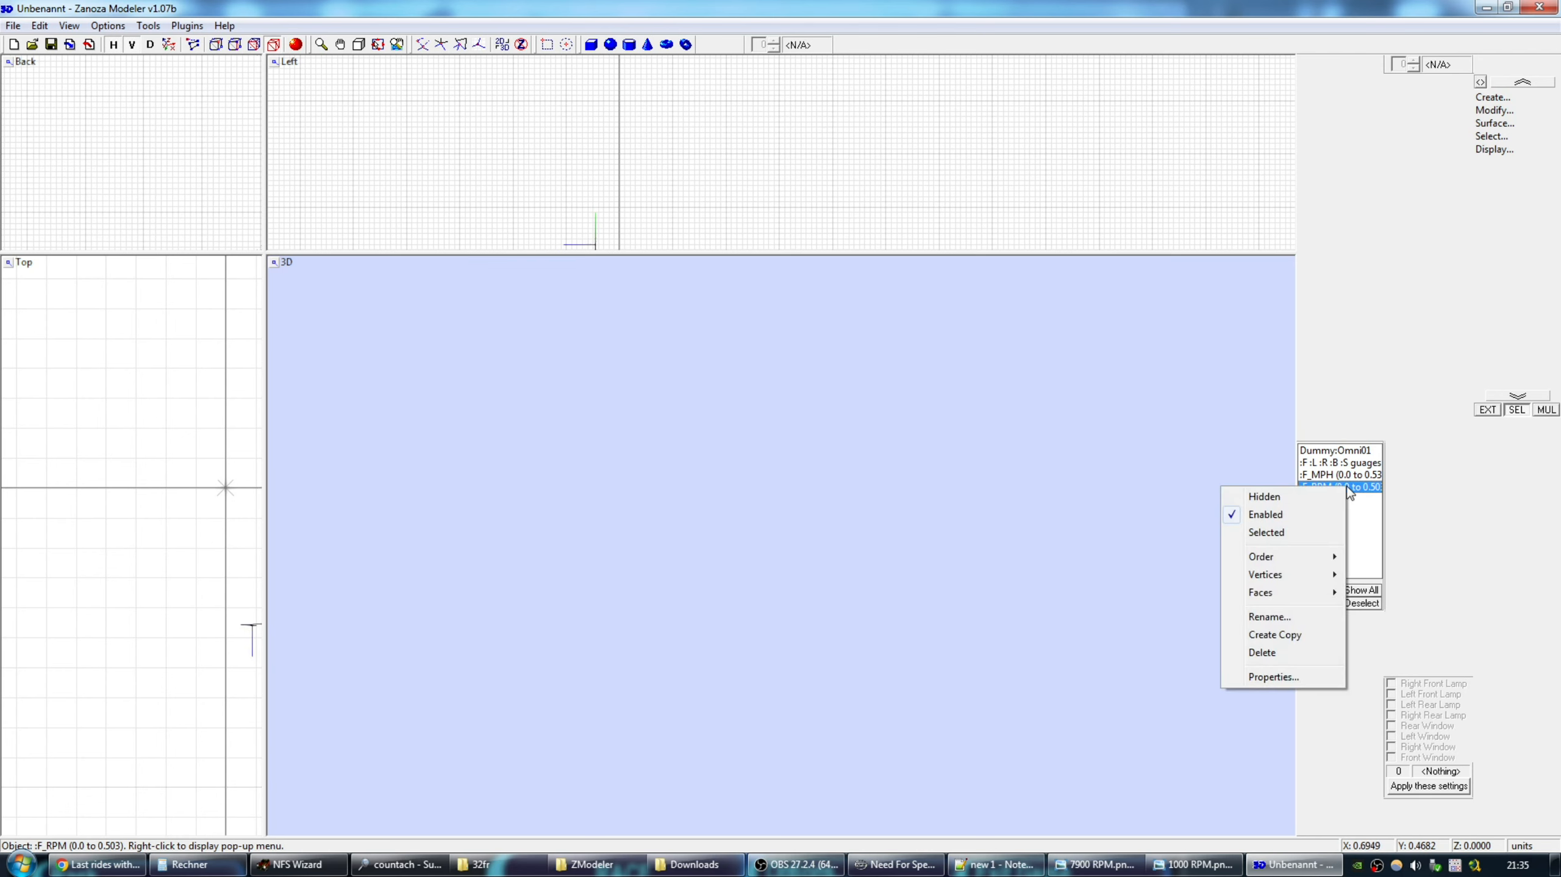
Open the Rename dialog for F_RPM and place a cleared Calculator beside it.
click(1300, 614)
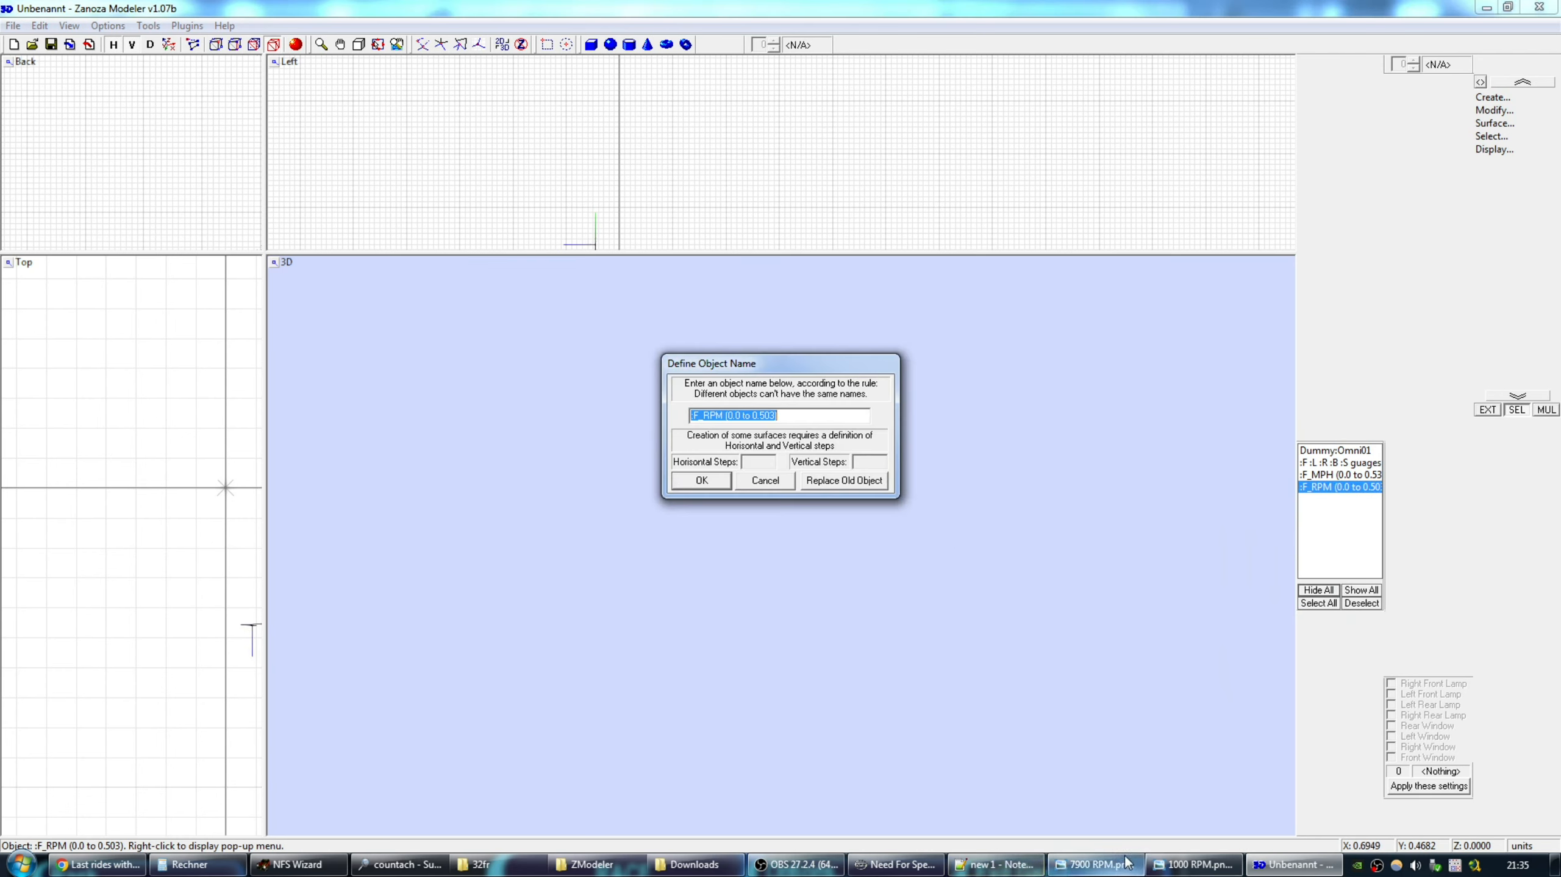
click(191, 864)
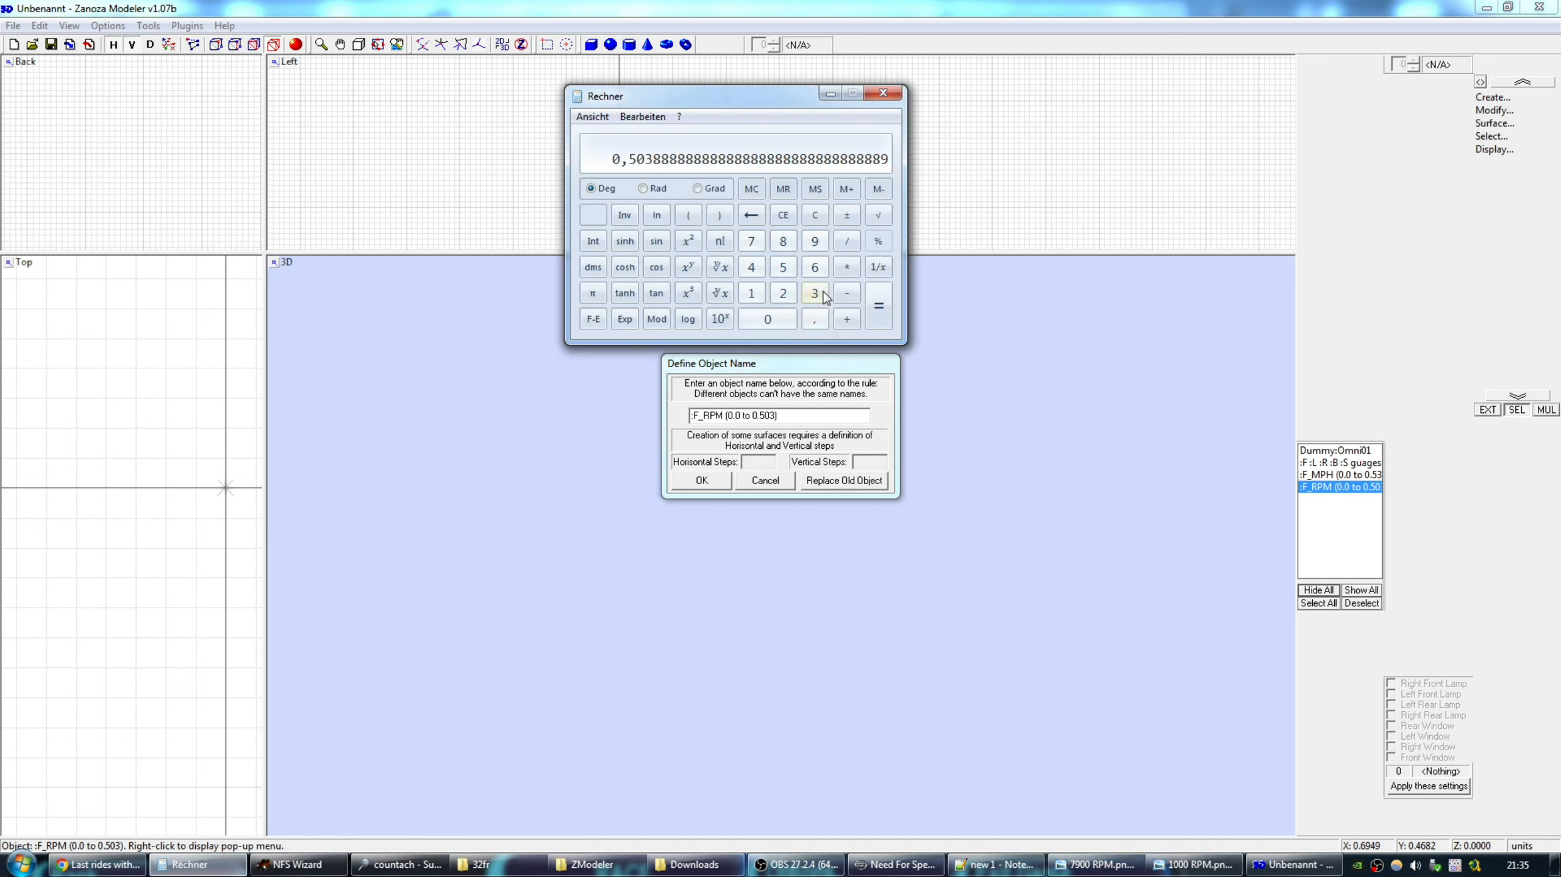
drag(764, 97, 467, 262)
click(485, 481)
click(549, 405)
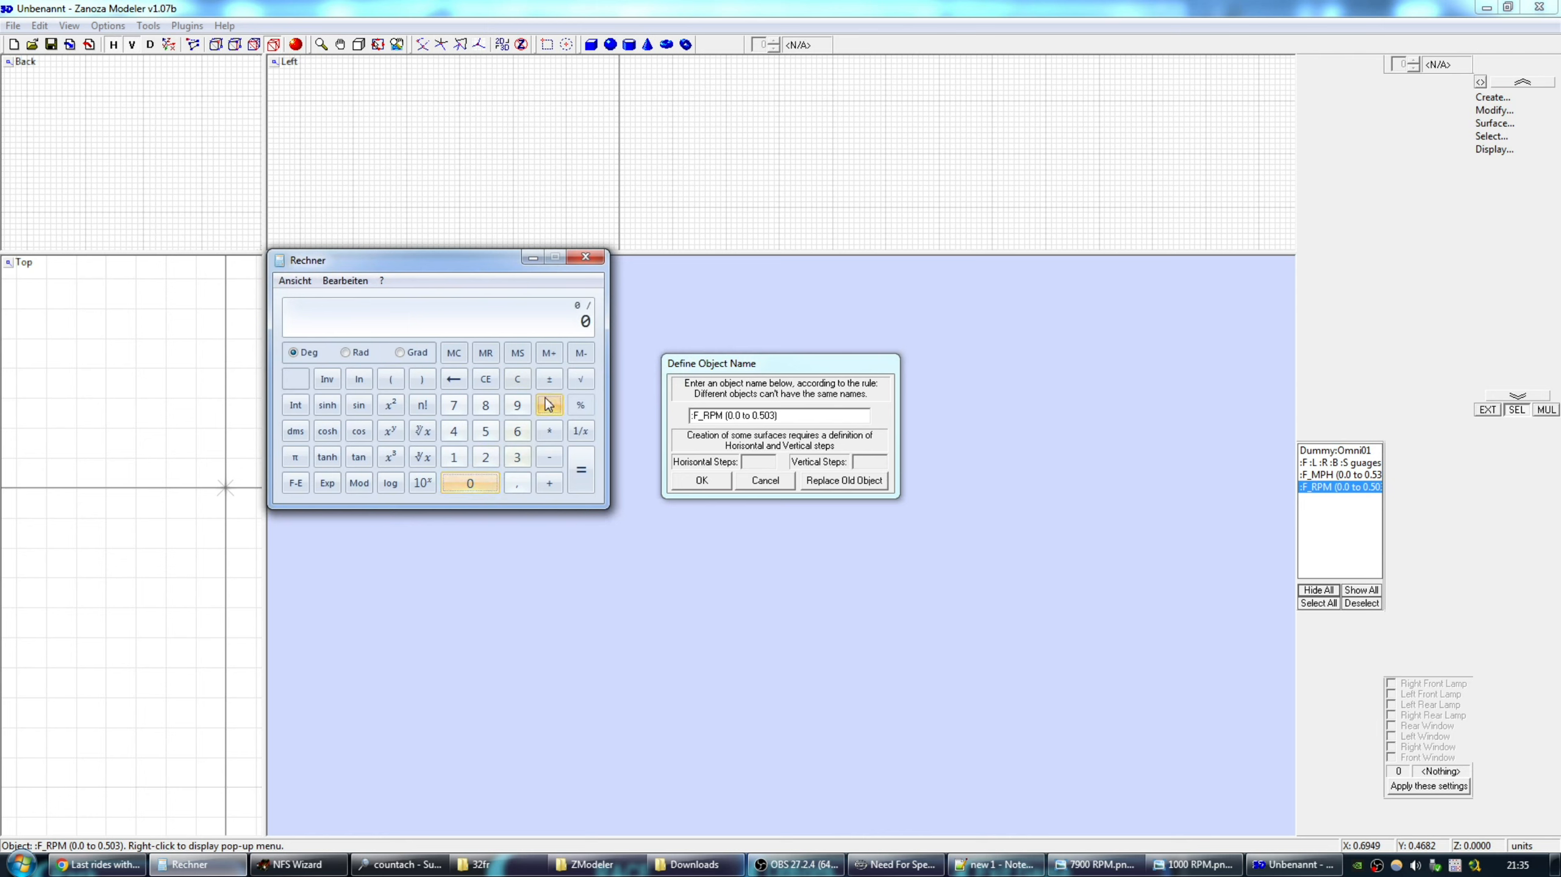
click(519, 458)
click(487, 483)
click(581, 472)
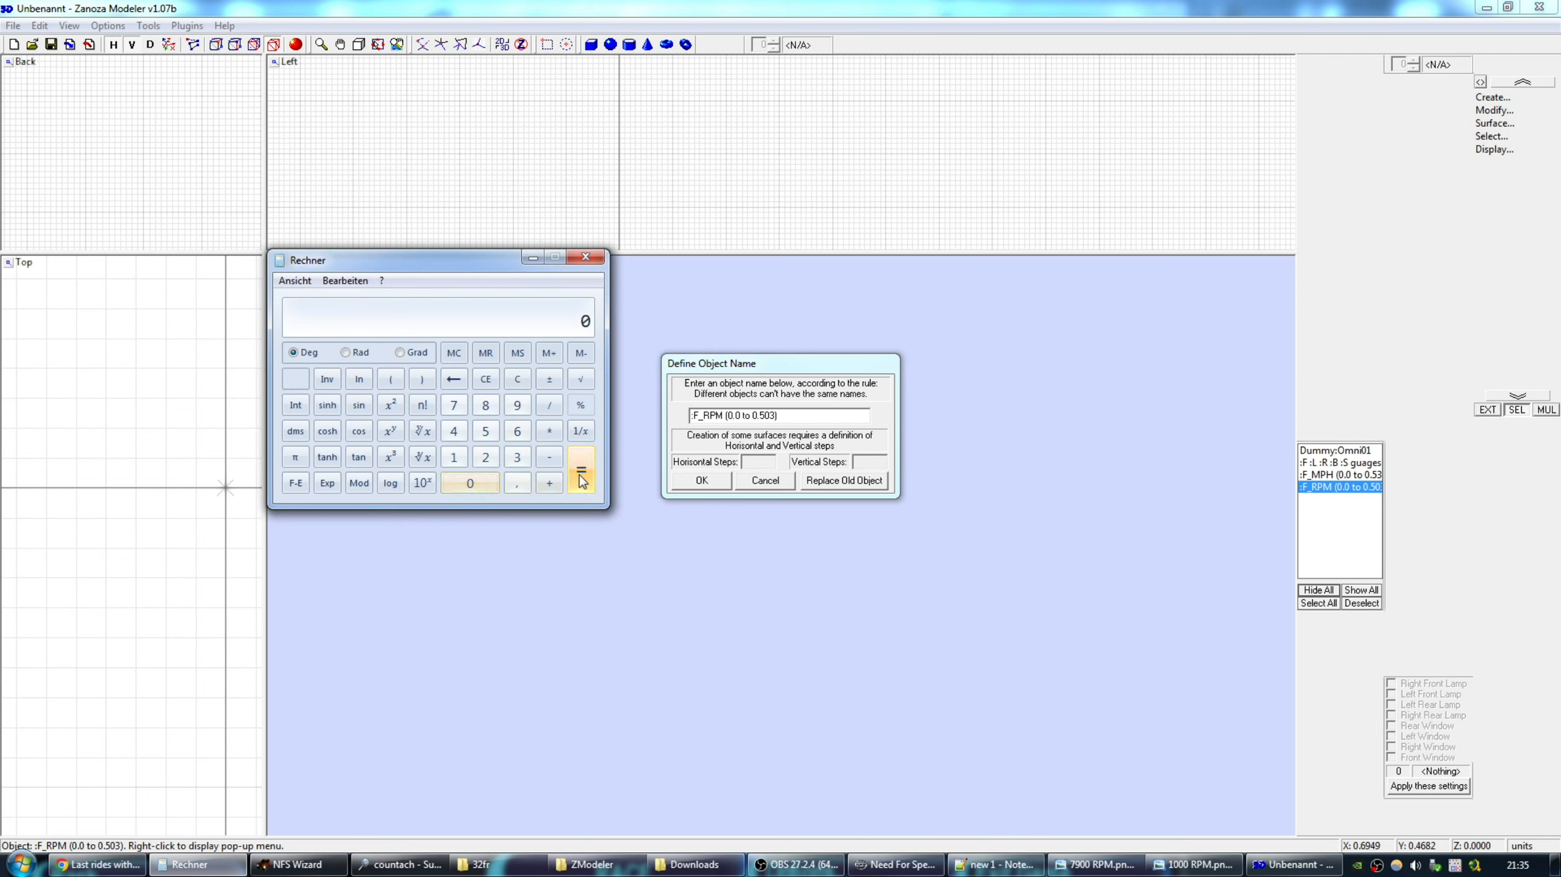
drag(468, 267, 464, 216)
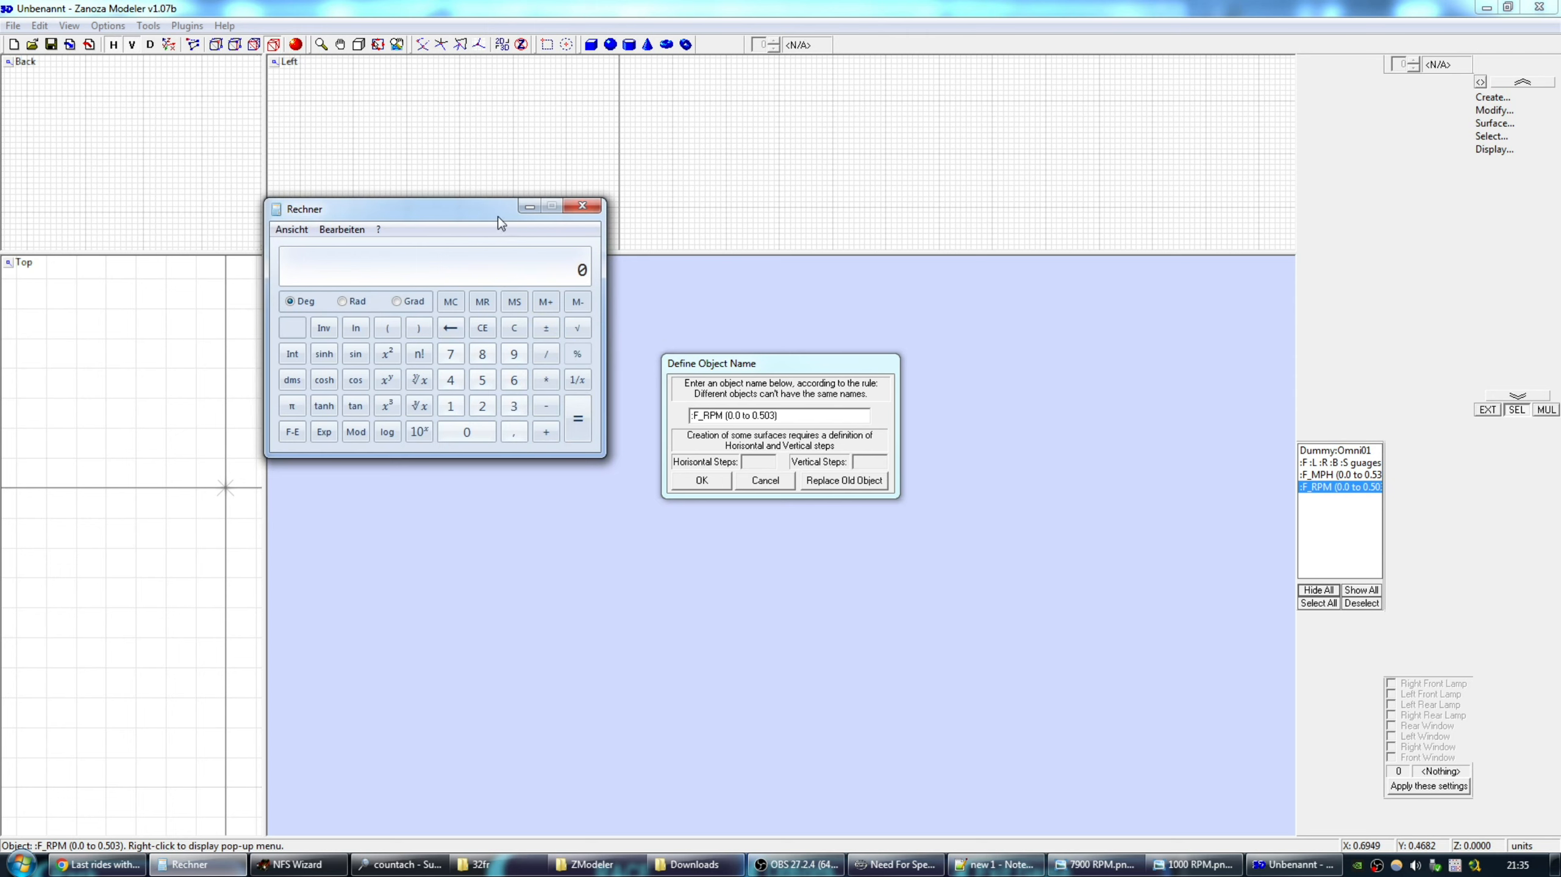
drag(497, 216, 510, 190)
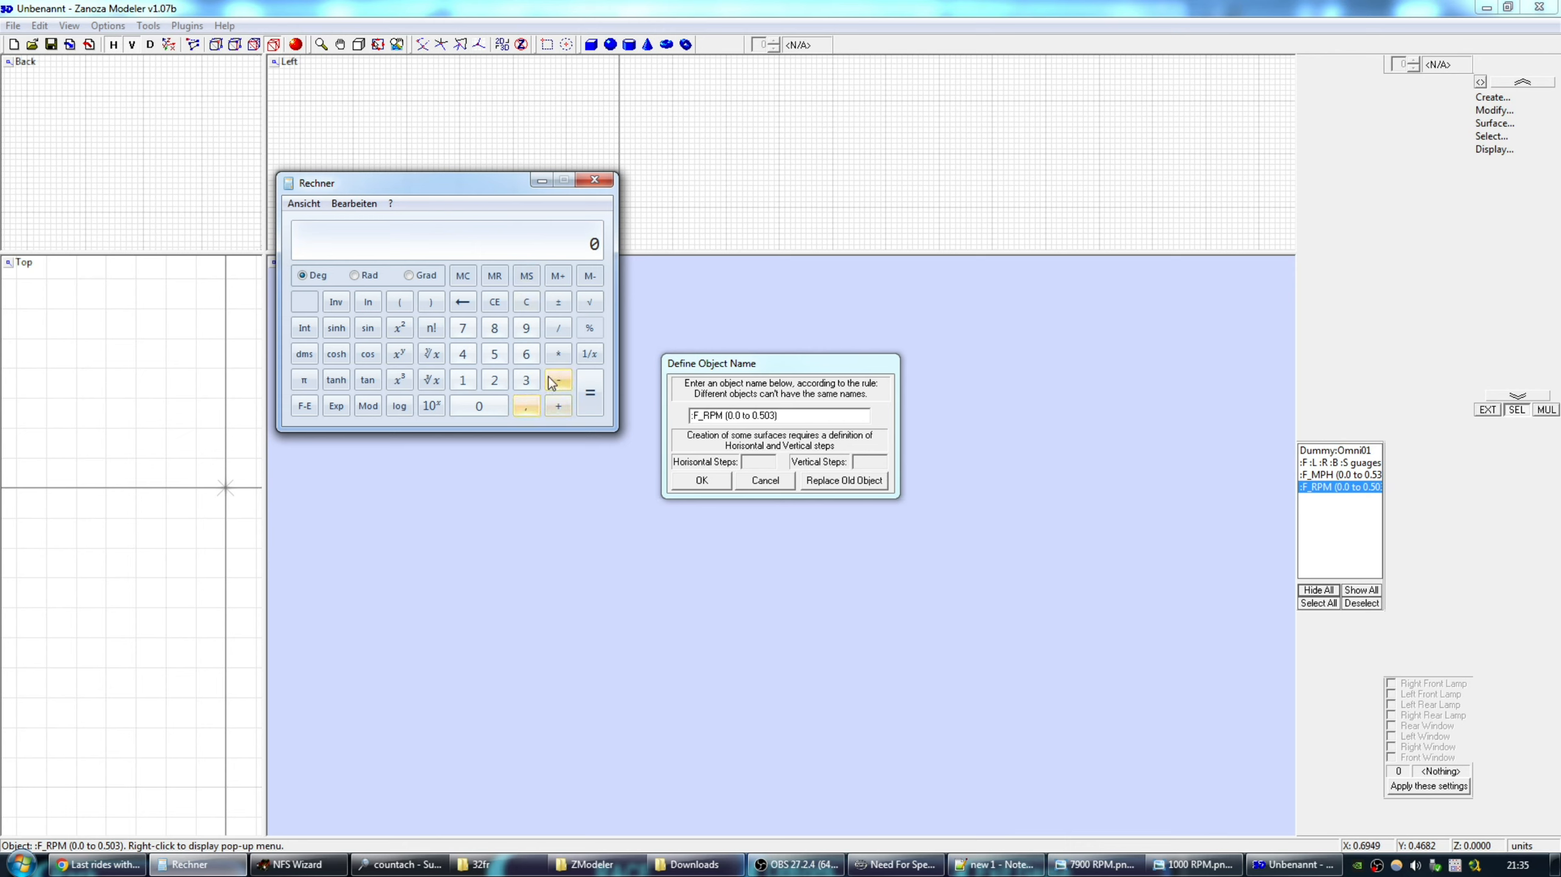
Compute -5 divided by 360 in Calculator, about -0,01388.
click(492, 355)
click(554, 329)
click(530, 378)
click(527, 353)
click(493, 408)
click(591, 393)
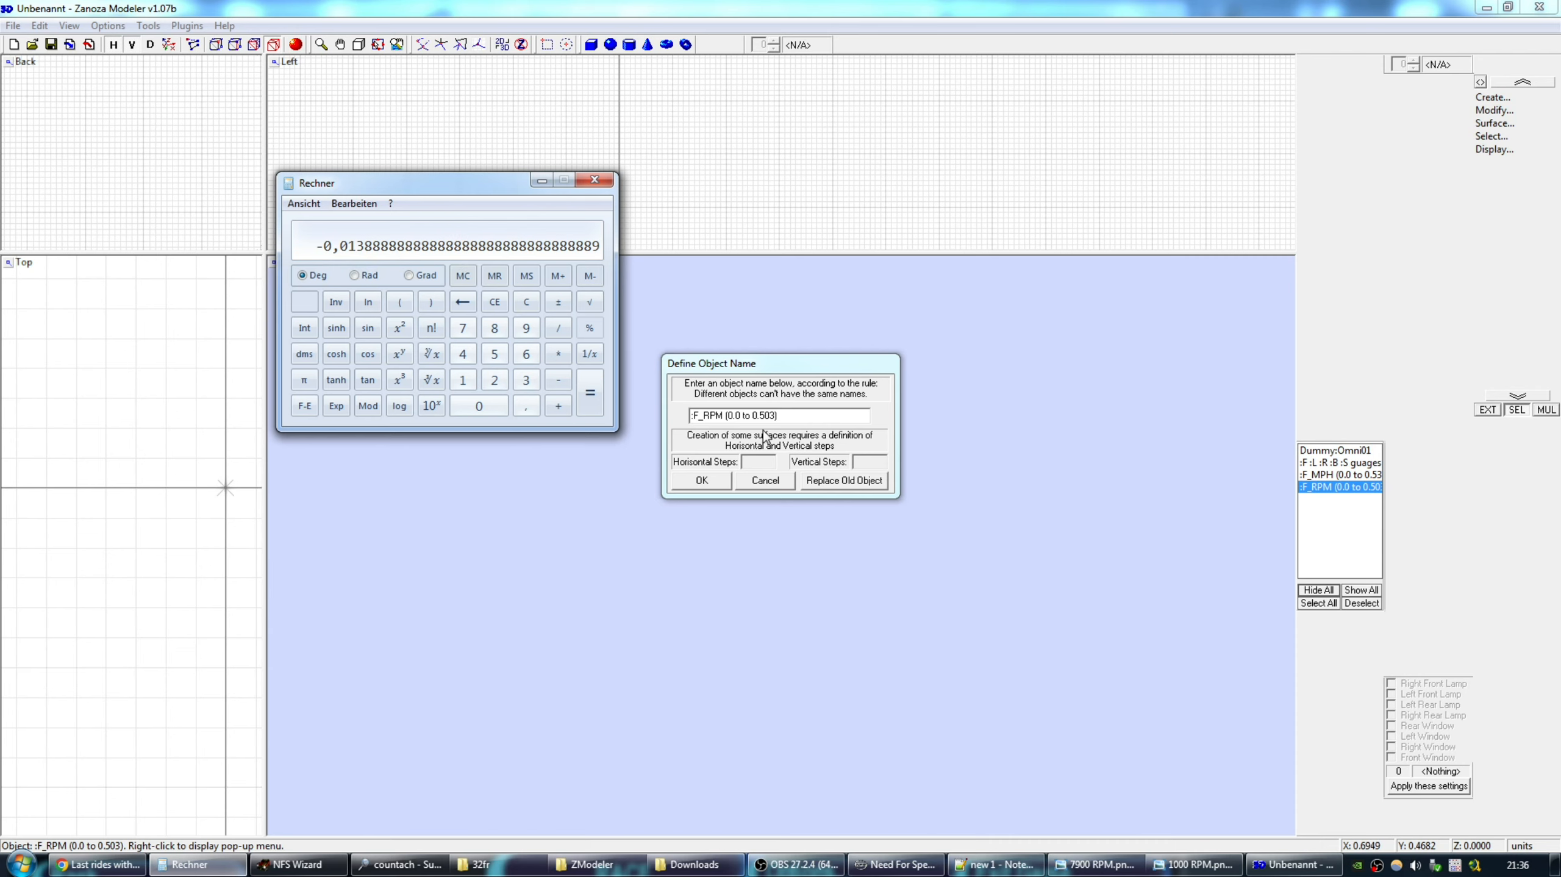
Shorten the result to -0.0138 and paste it over the 0.0 range start.
key(super)
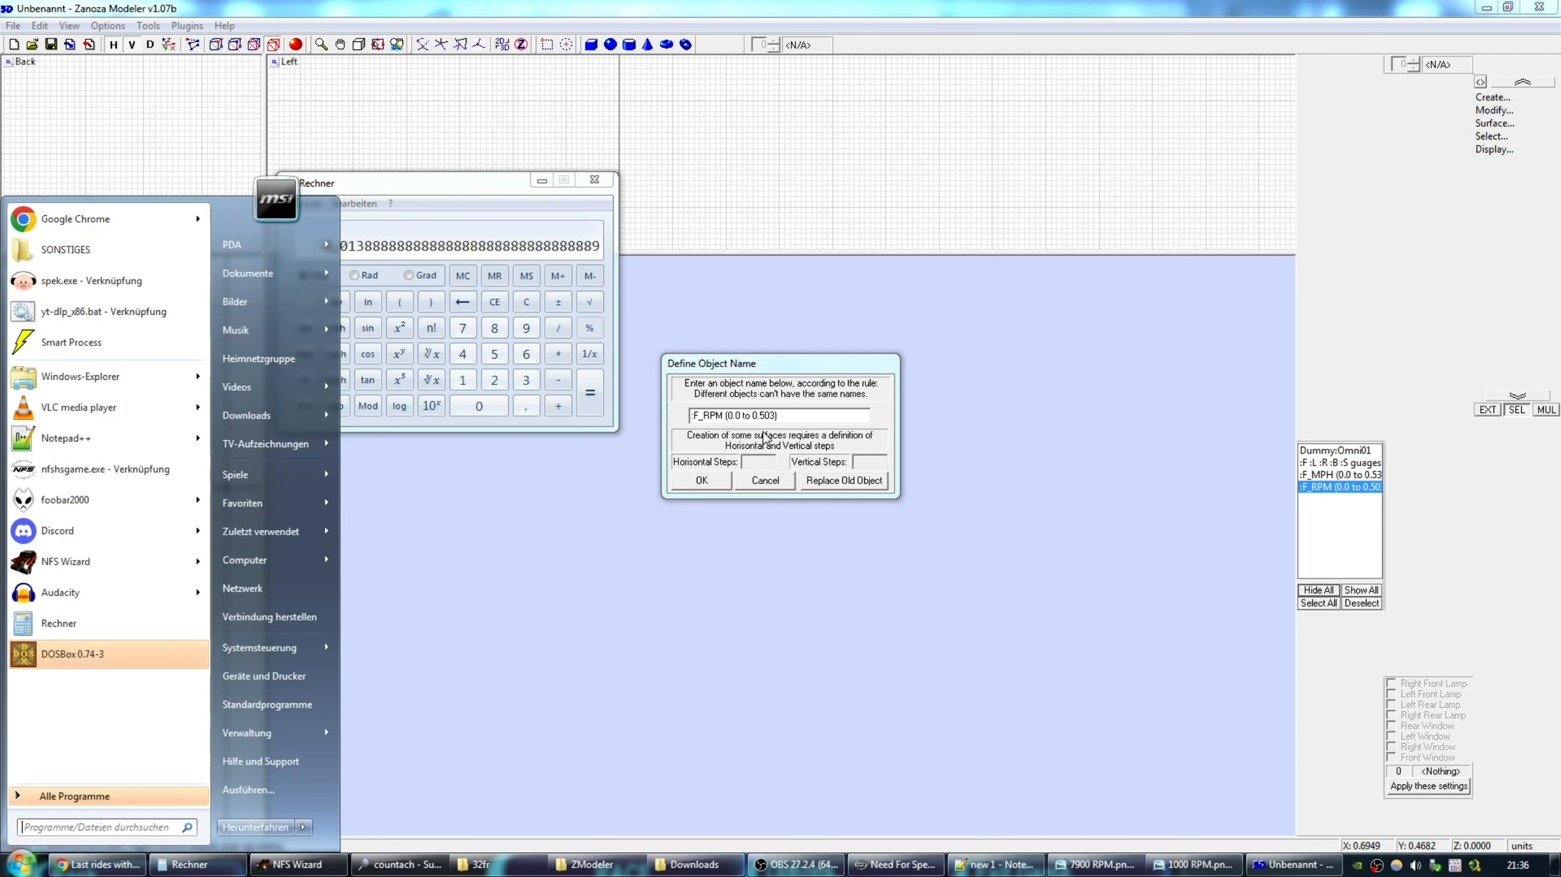
key(ctrl+v)
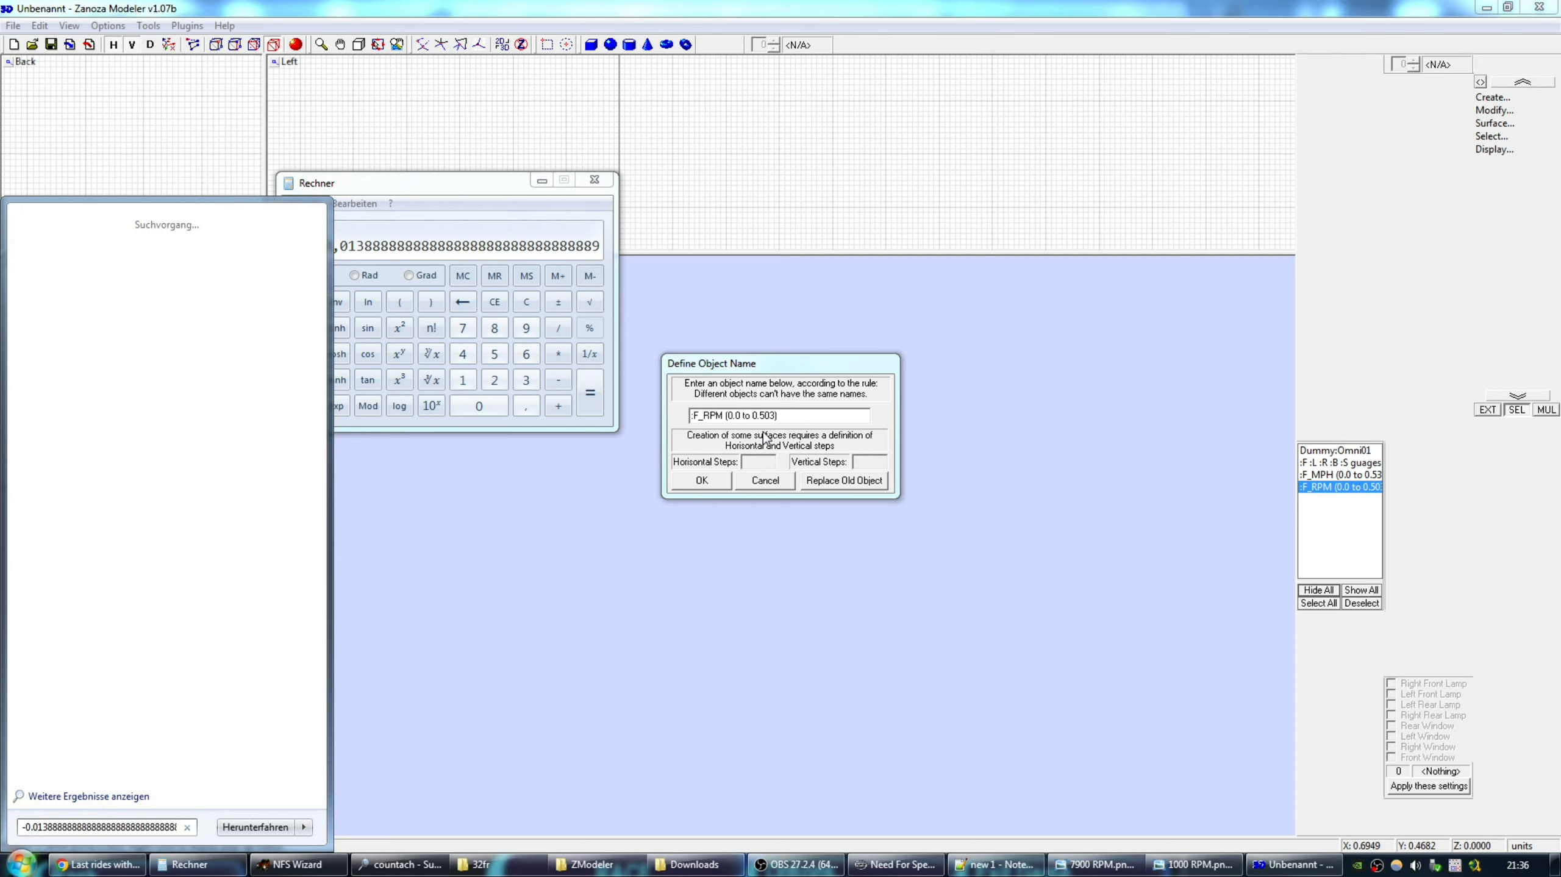
key(shift+Left)
key(shift+Left)
key(shift+Left)
key(shift+Left)
key(shift+Left)
key(shift+Left)
key(shift+Left)
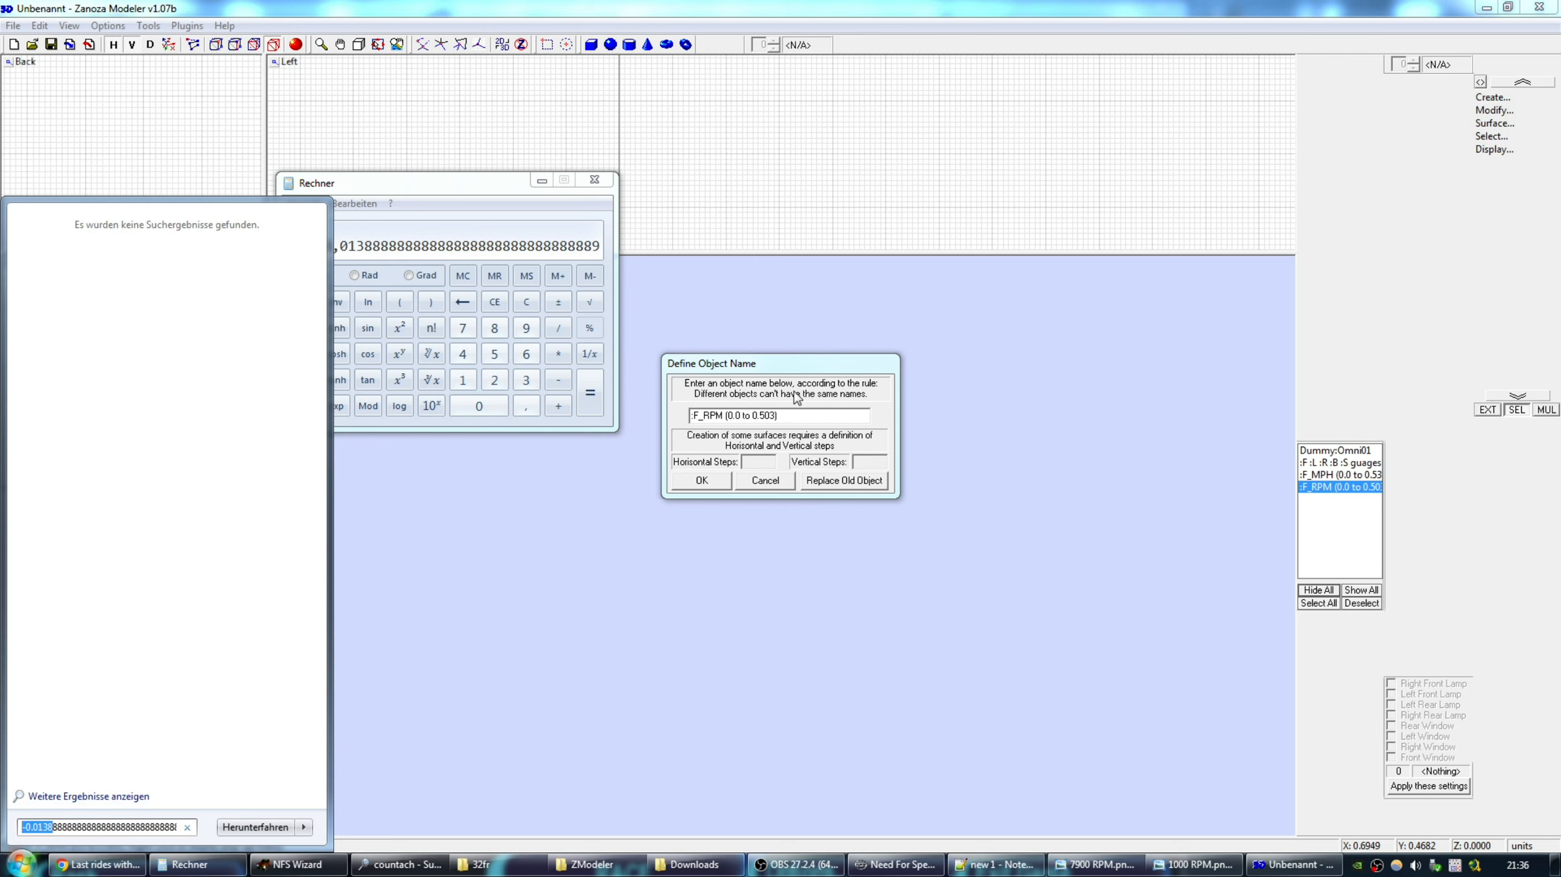
click(783, 365)
click(733, 419)
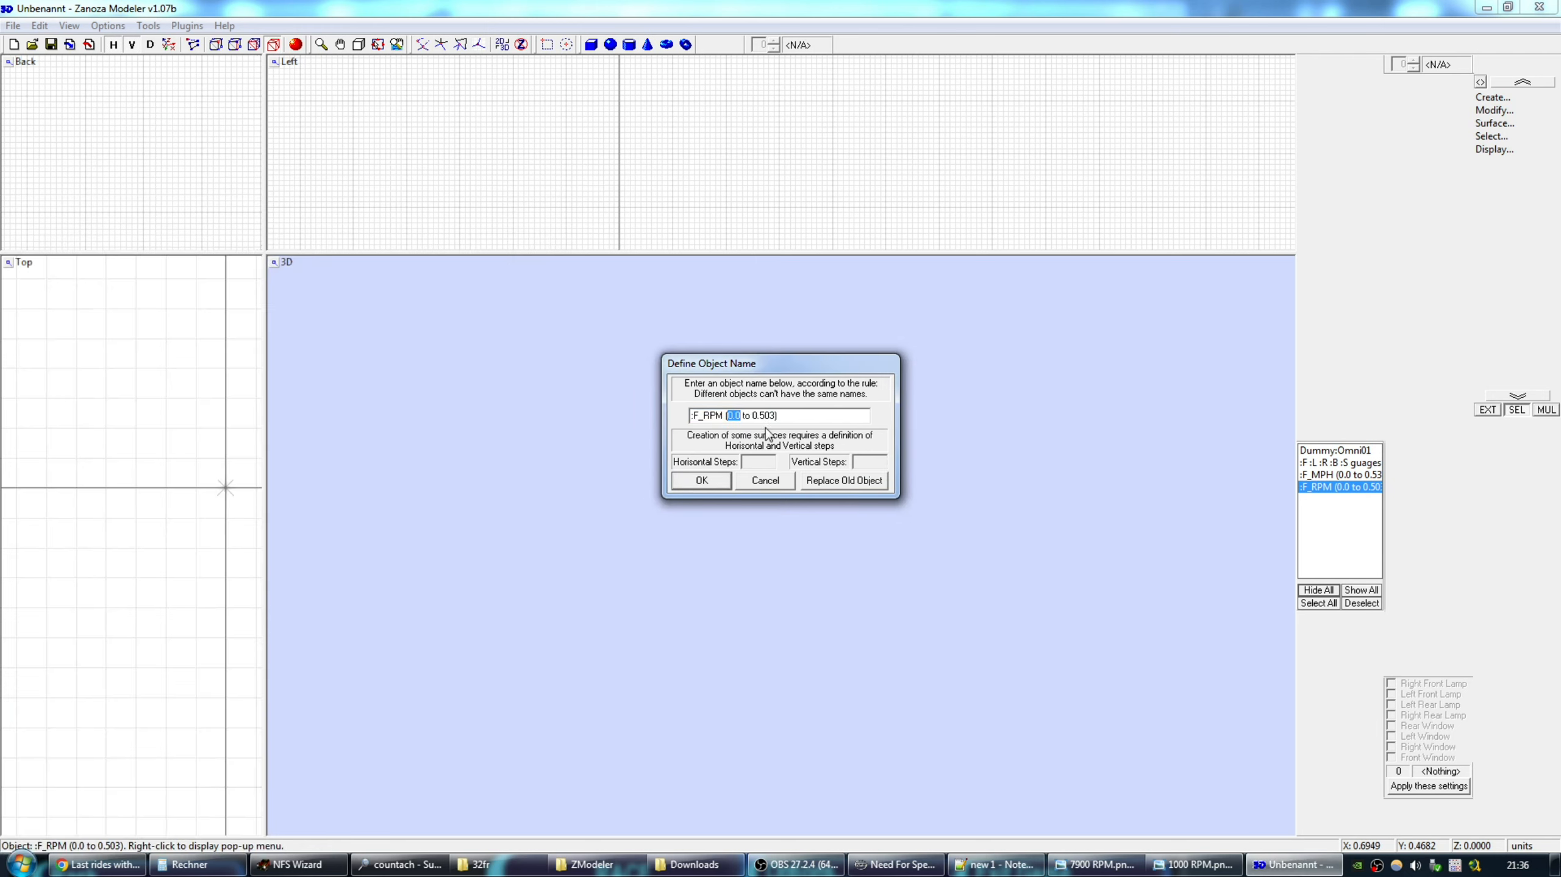
text(-0.0138)
Prepare the range end value 0,503 for copying into Calculator.
click(190, 864)
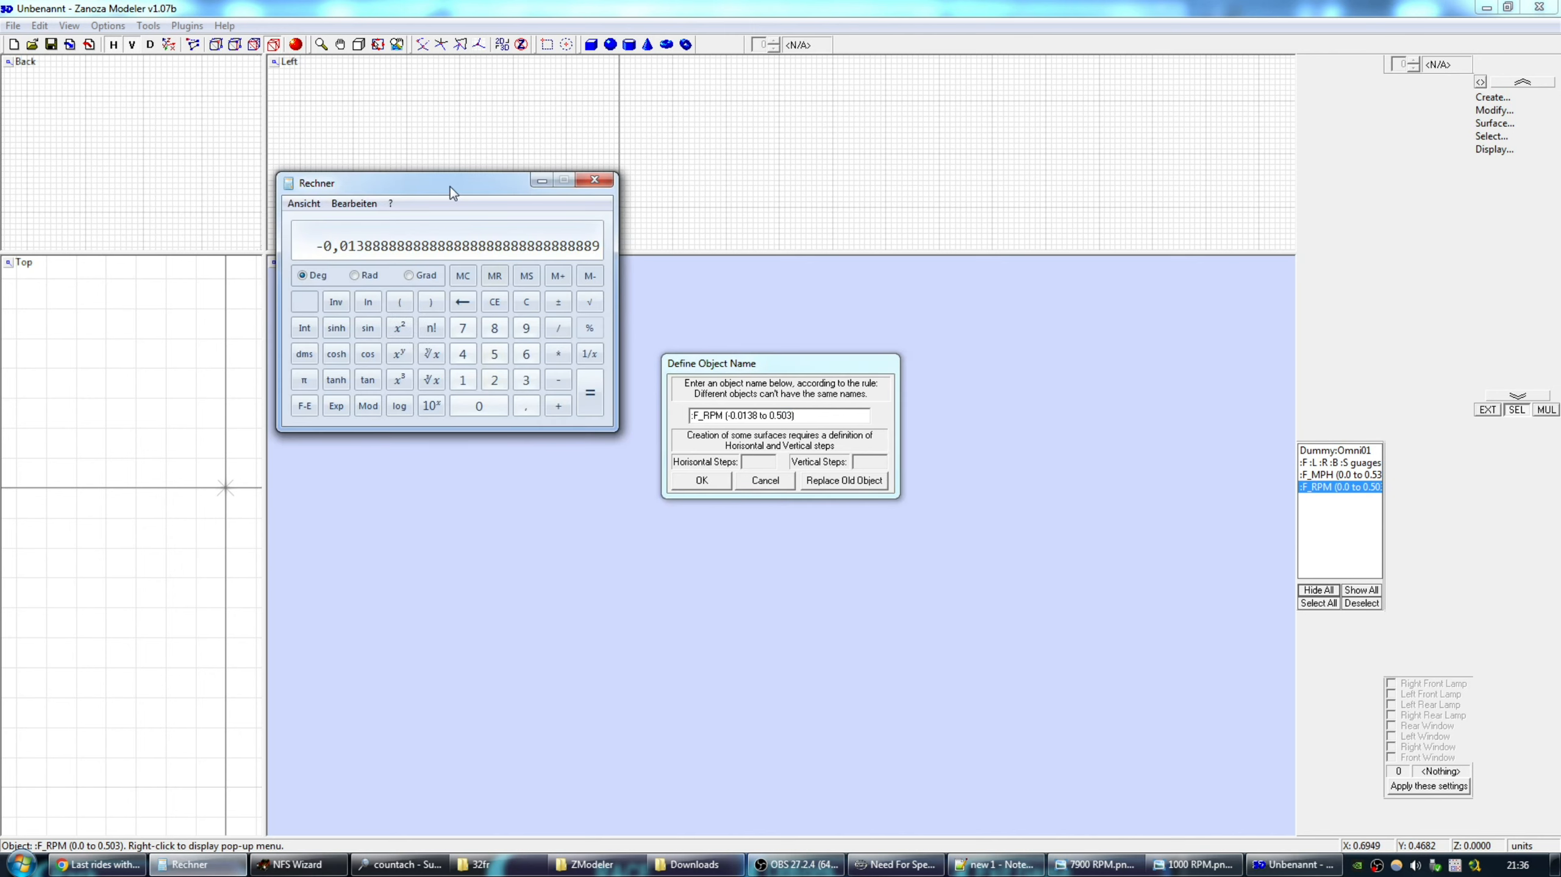
drag(450, 185, 441, 199)
key(super)
text(0,503)
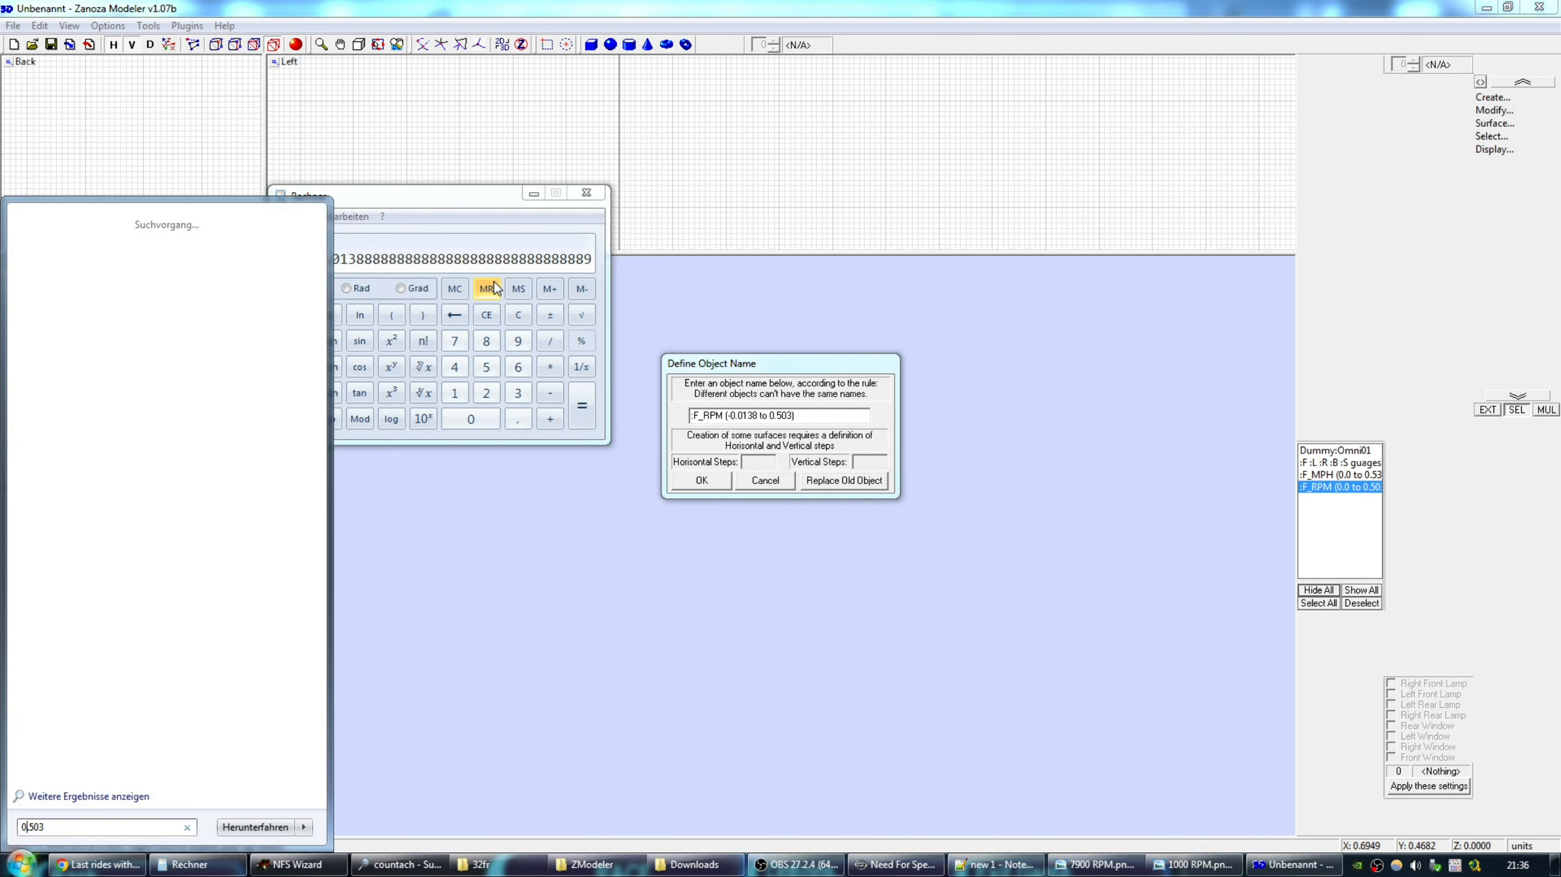
key(ctrl+a)
key(ctrl+c)
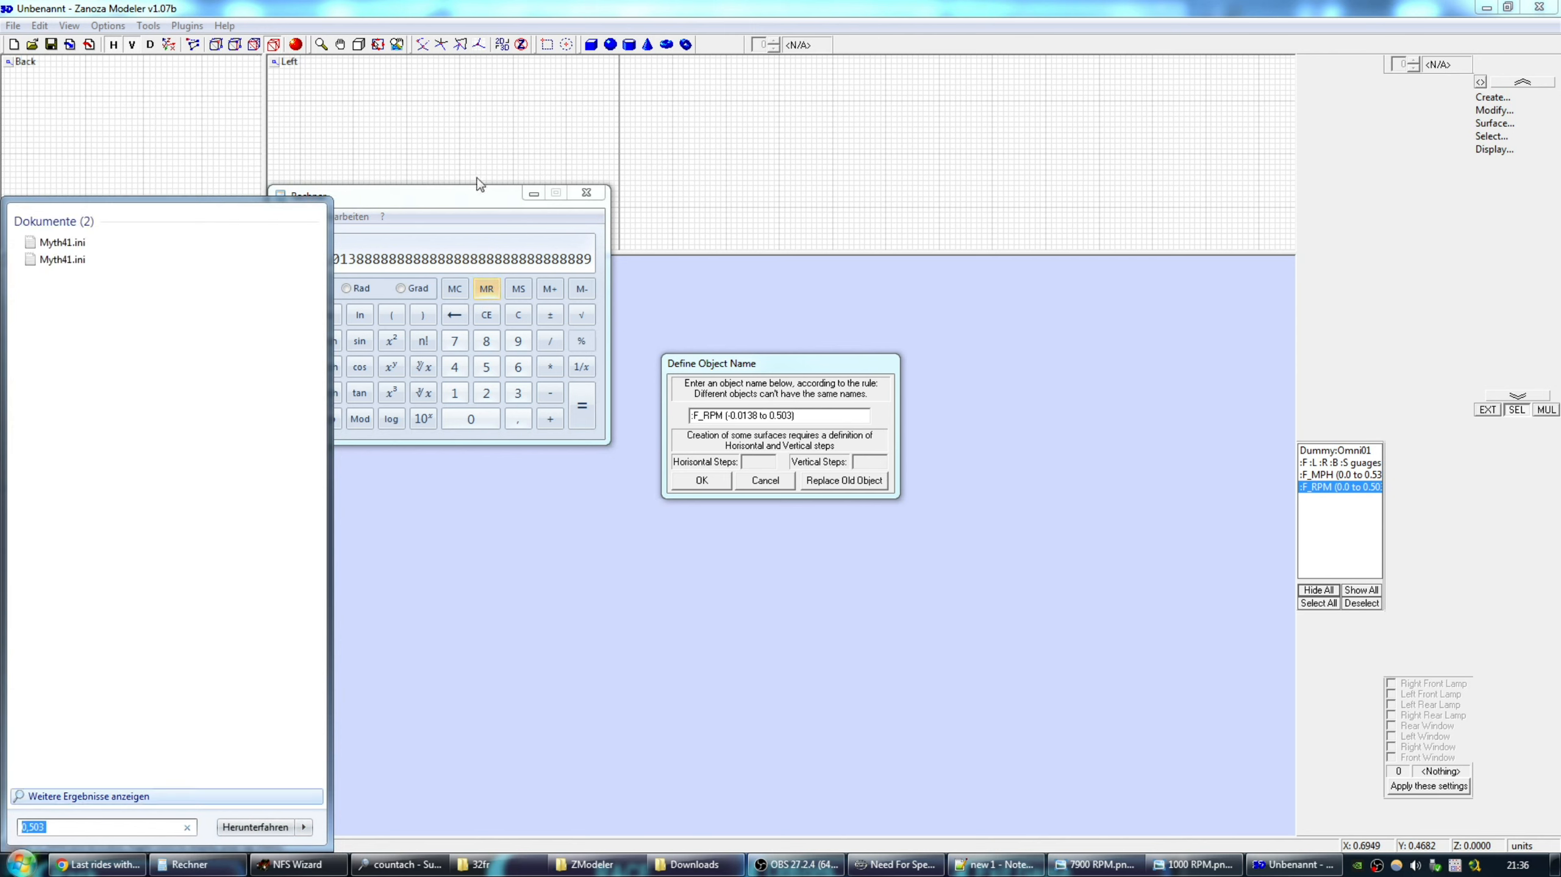
drag(465, 201, 456, 208)
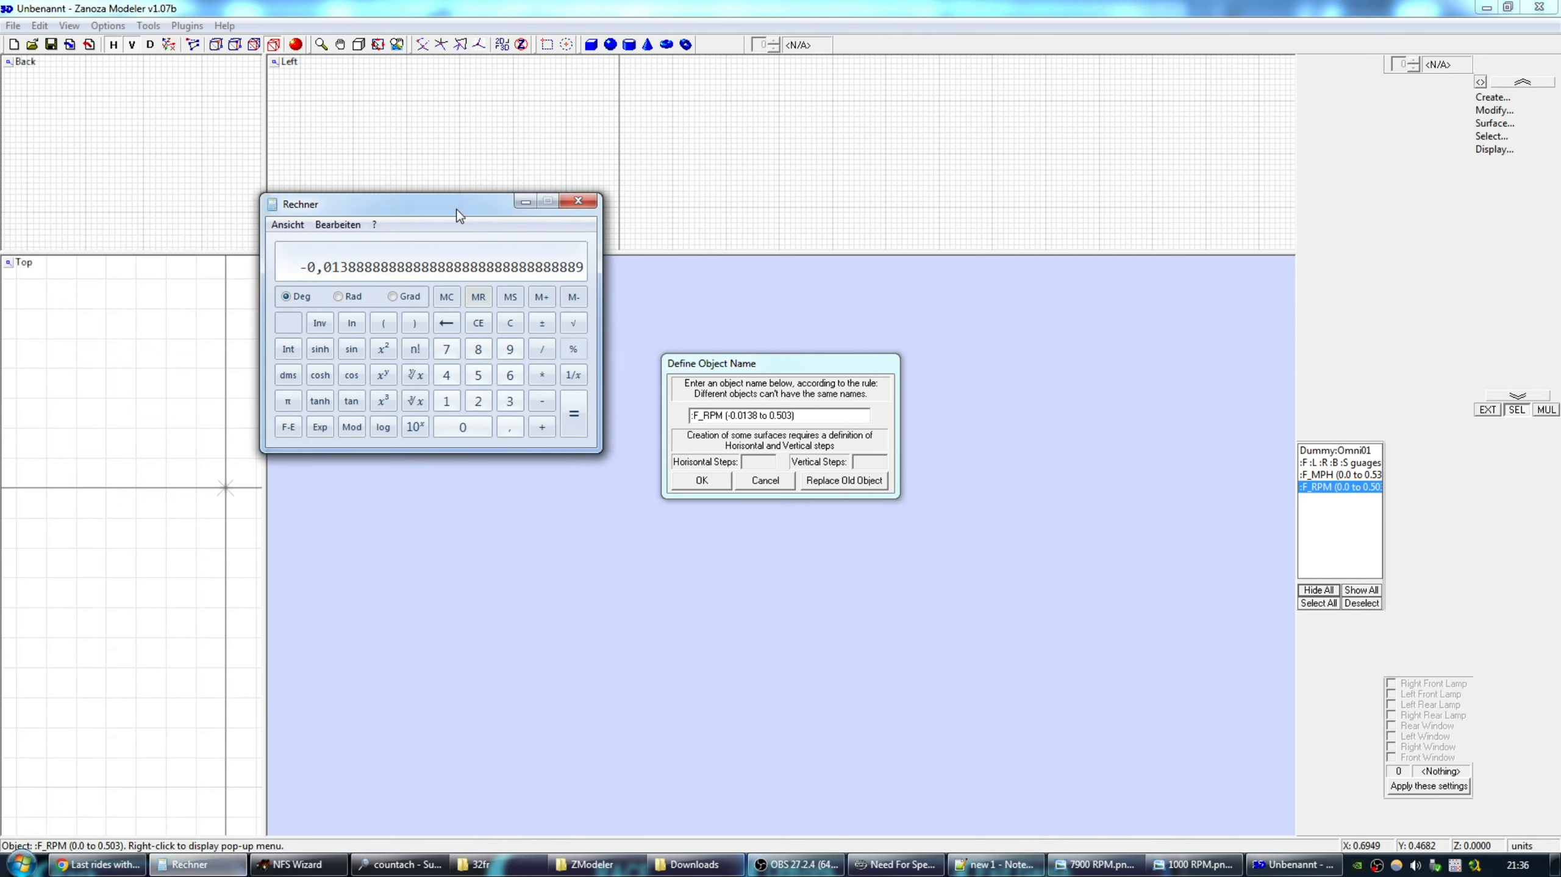
Compute 360 × 0,503 + 3 in Calculator, giving 184,08 degrees.
click(510, 401)
click(510, 375)
click(489, 424)
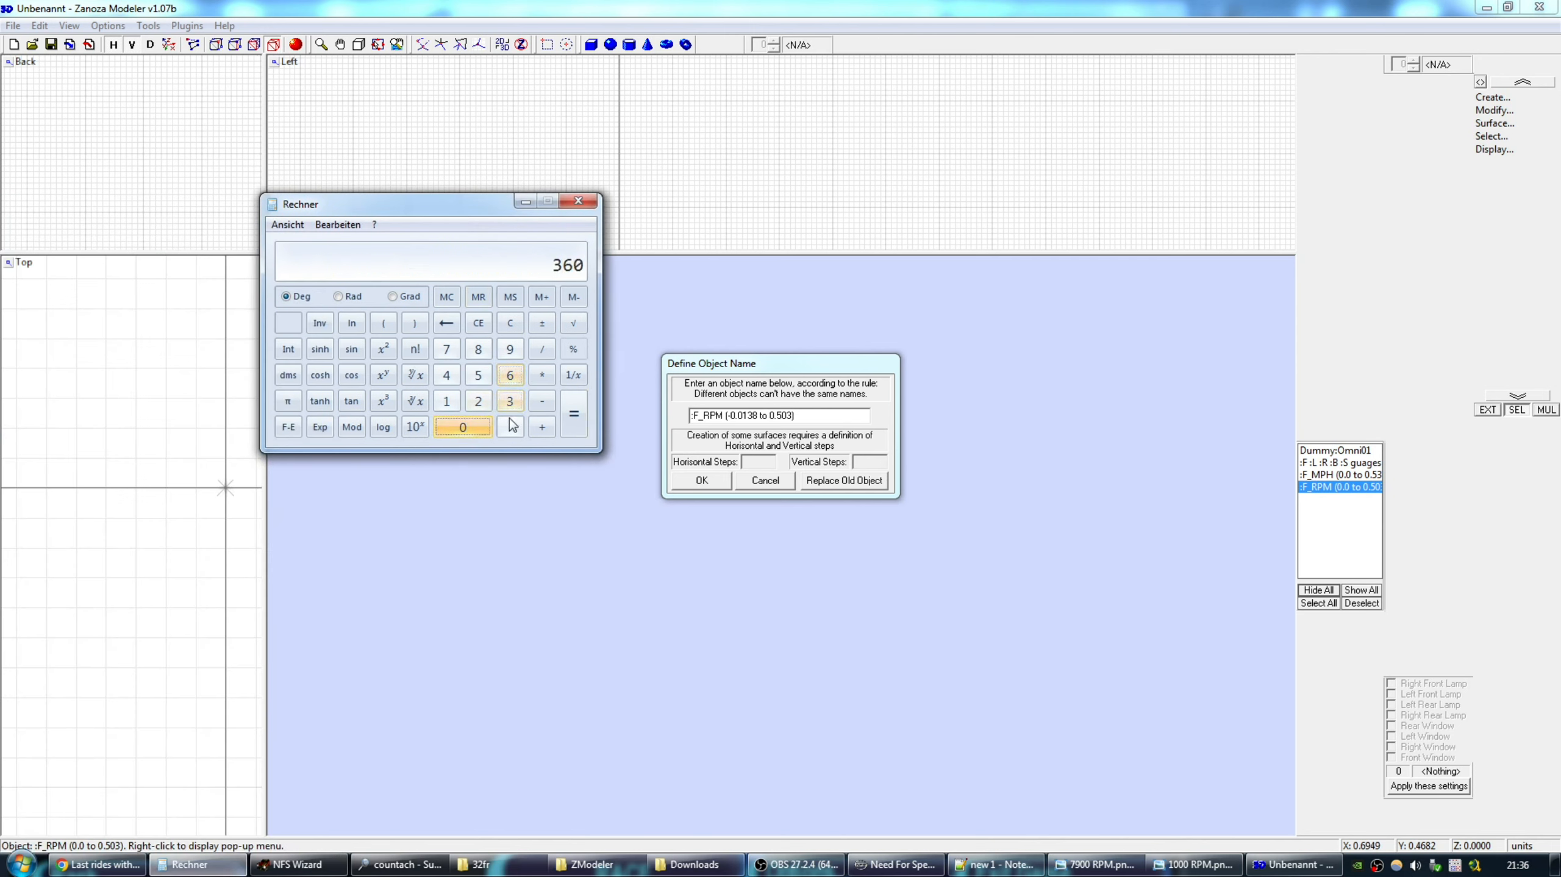
click(541, 376)
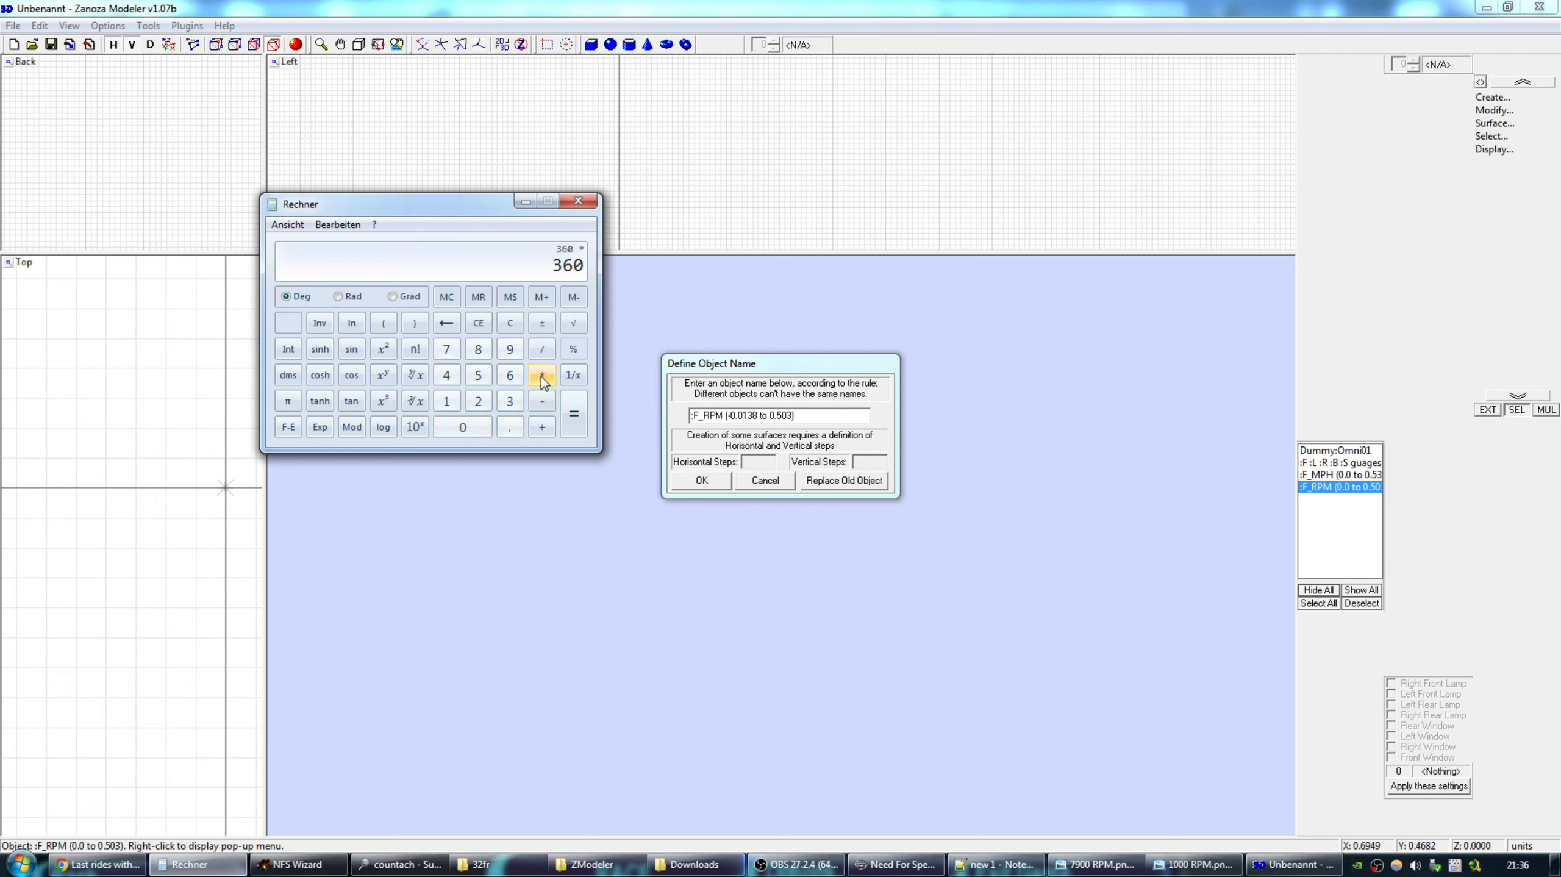
key(ctrl+v)
click(573, 417)
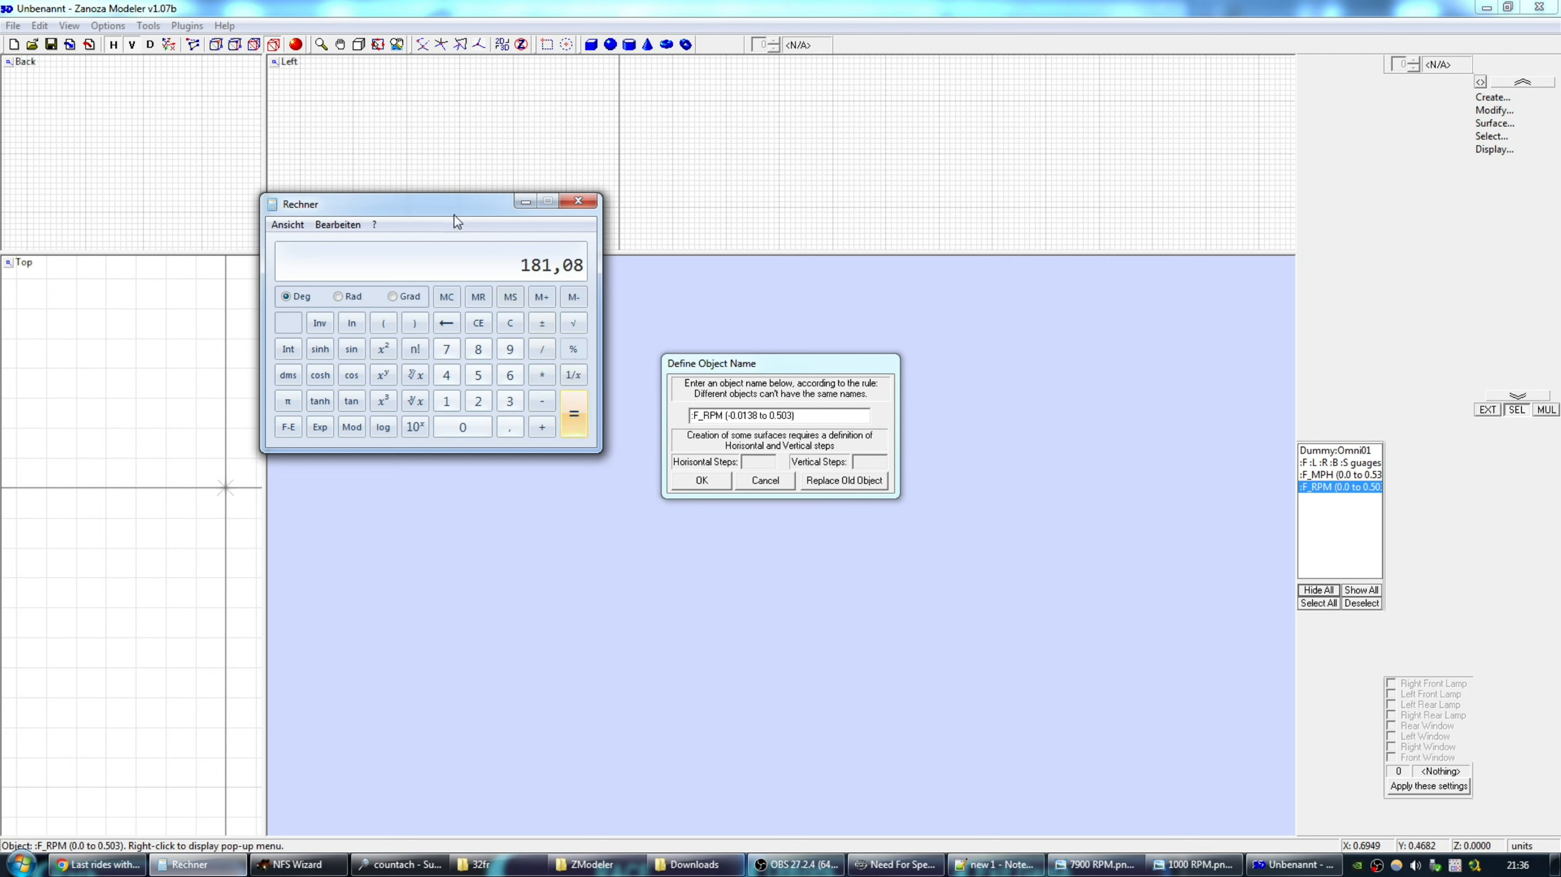
drag(454, 216, 443, 289)
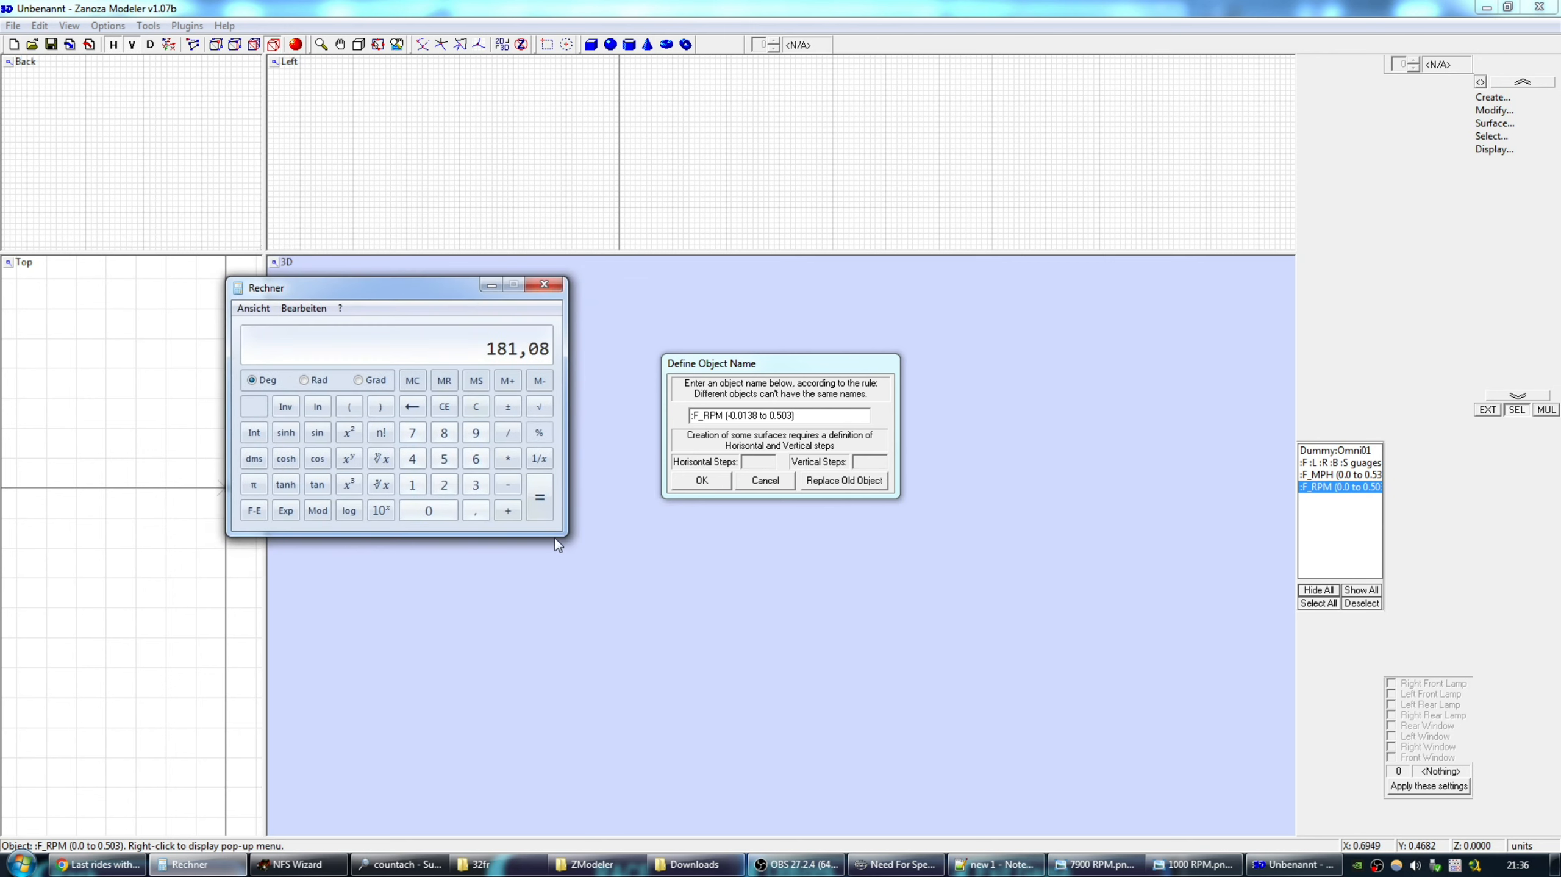
click(509, 513)
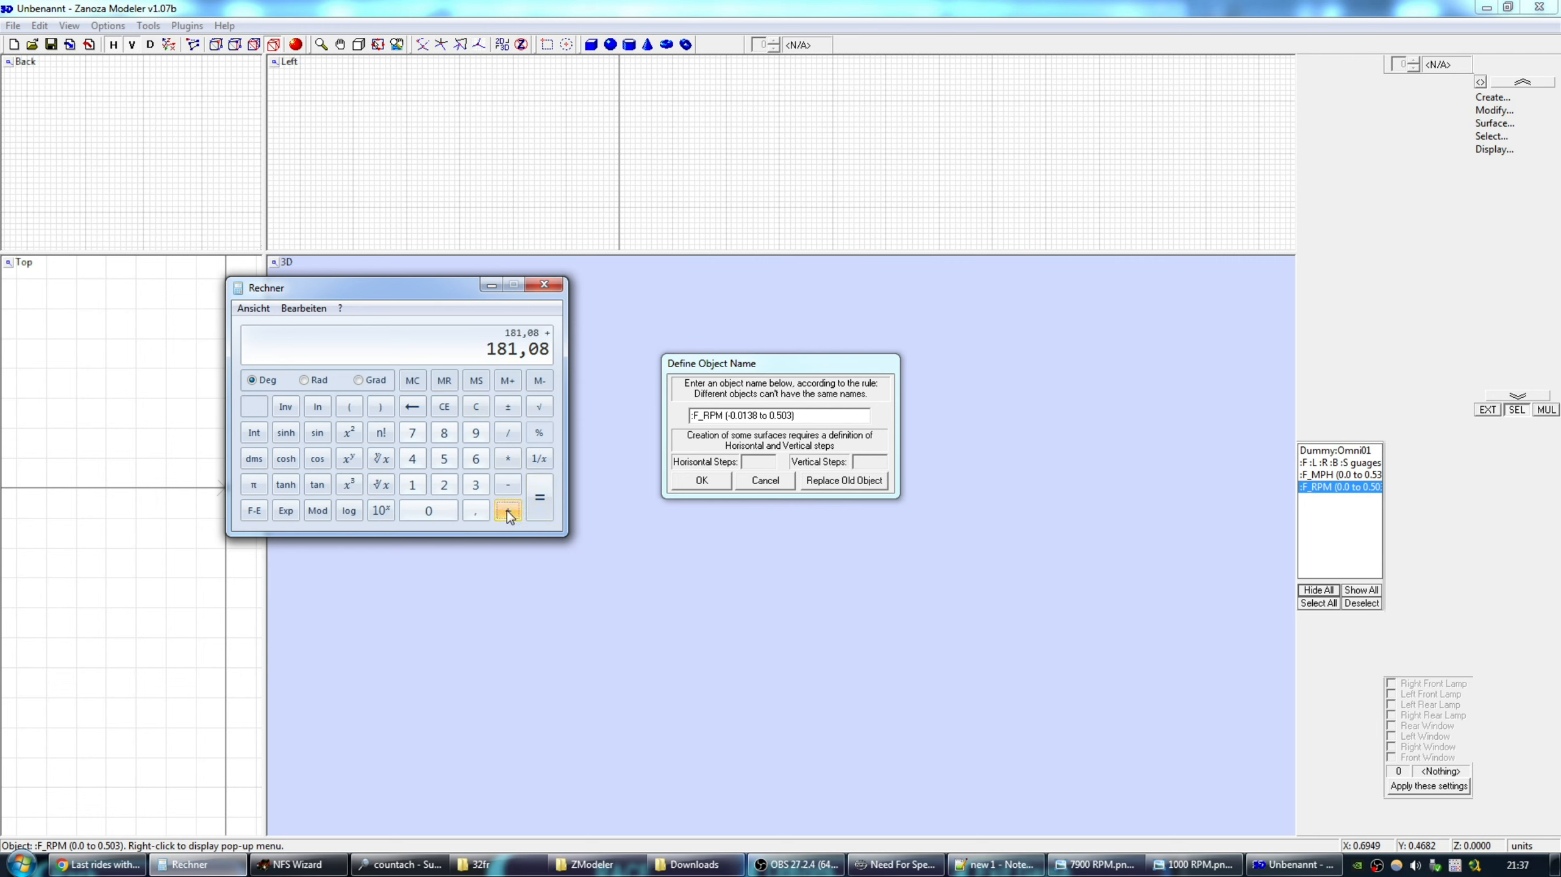
click(476, 487)
click(541, 502)
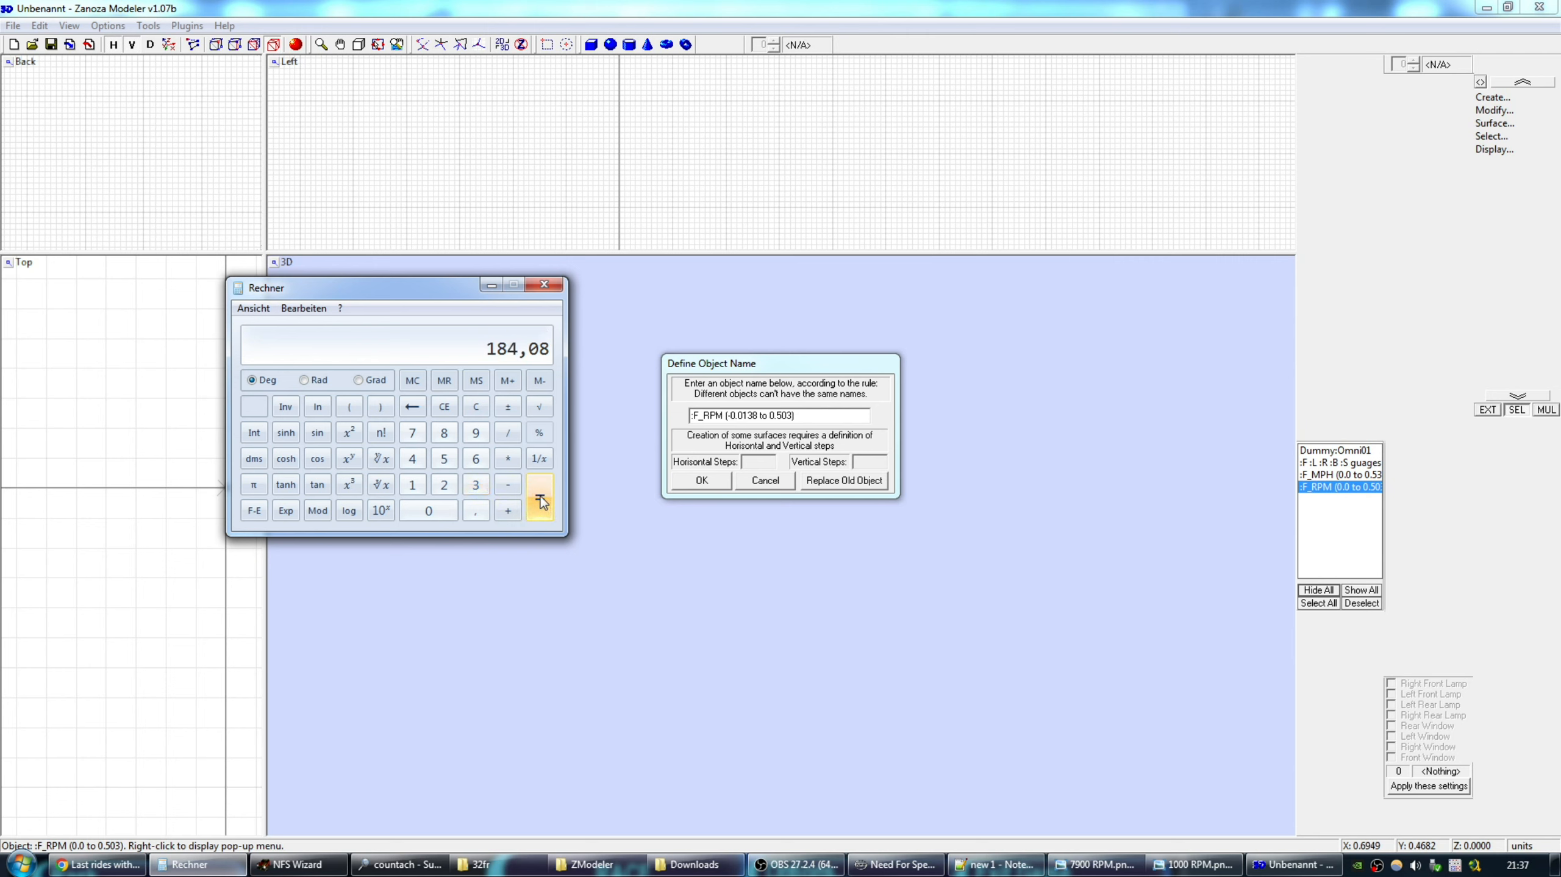
Divide 184,08 by 360 to get 0,511 and change the name's range end to 0.511.
click(509, 432)
click(476, 486)
click(450, 511)
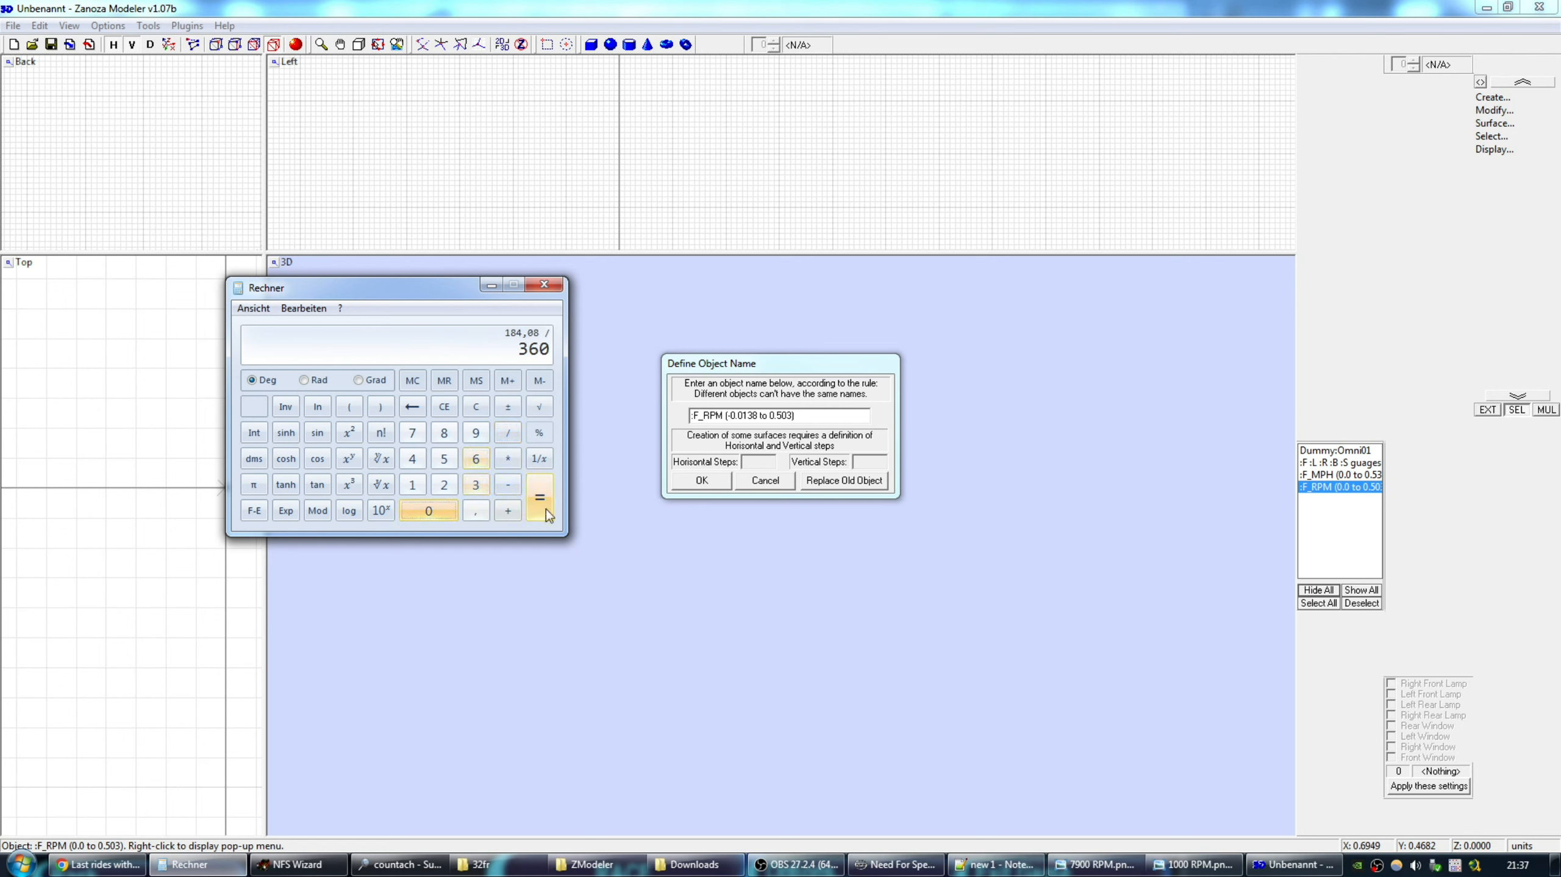
click(543, 500)
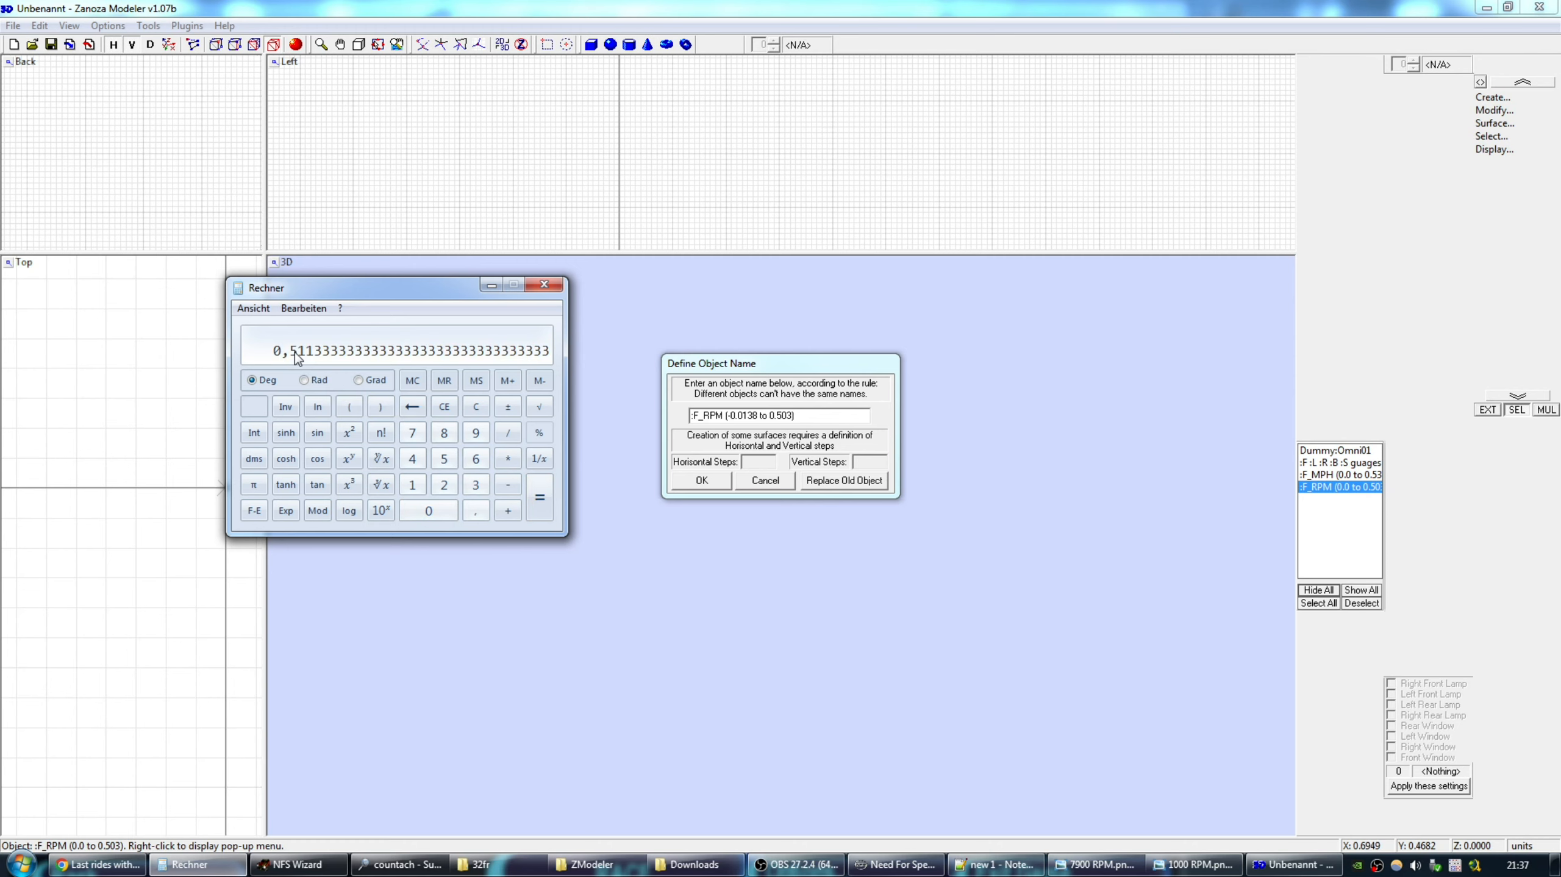
click(782, 416)
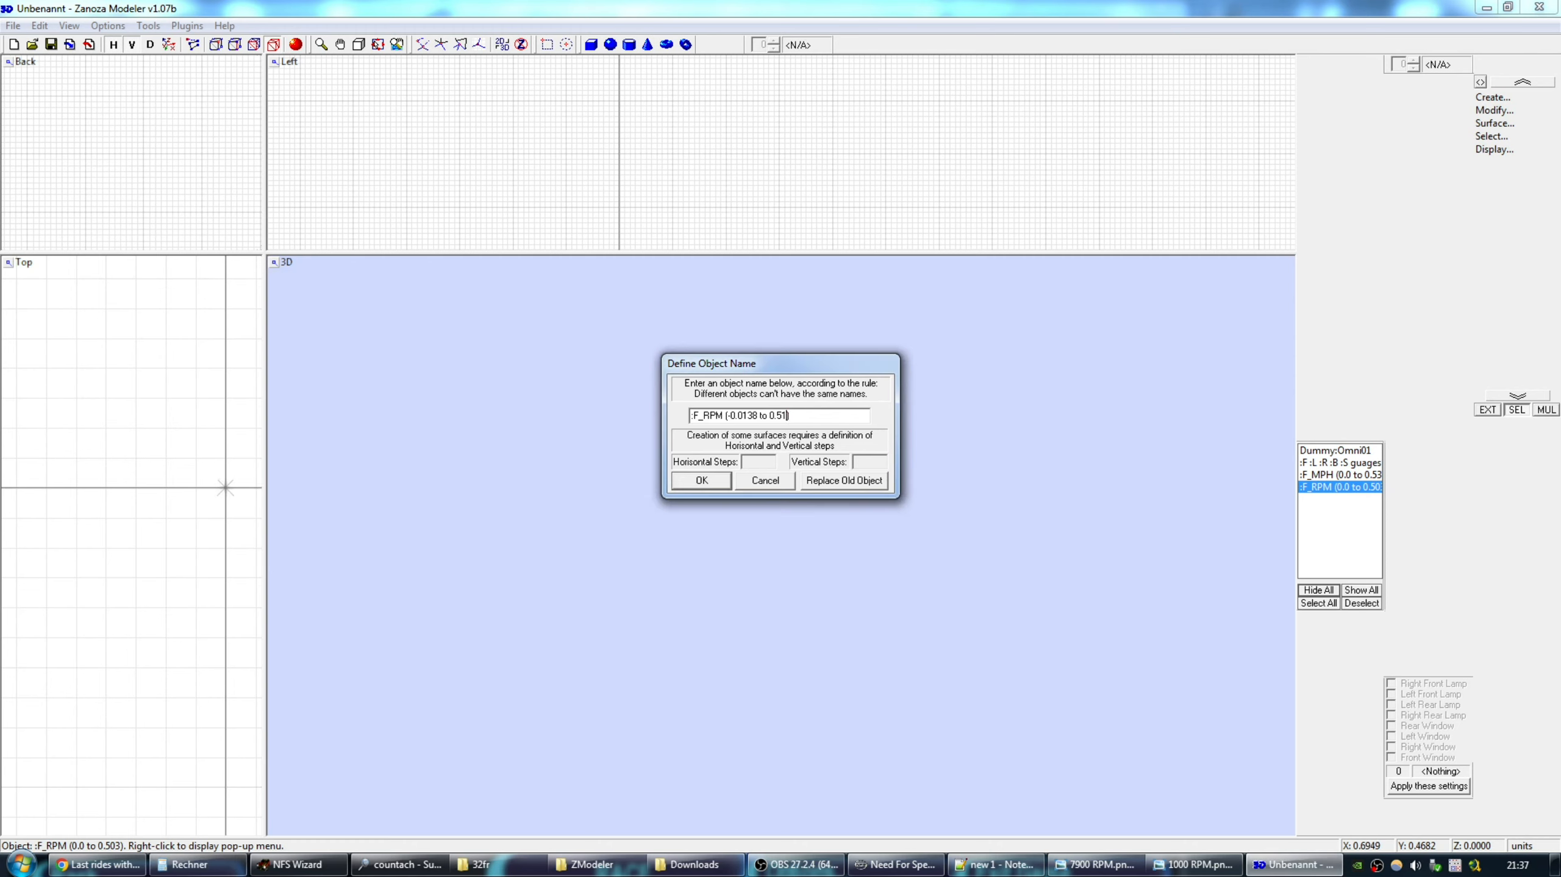
text(113)
click(699, 481)
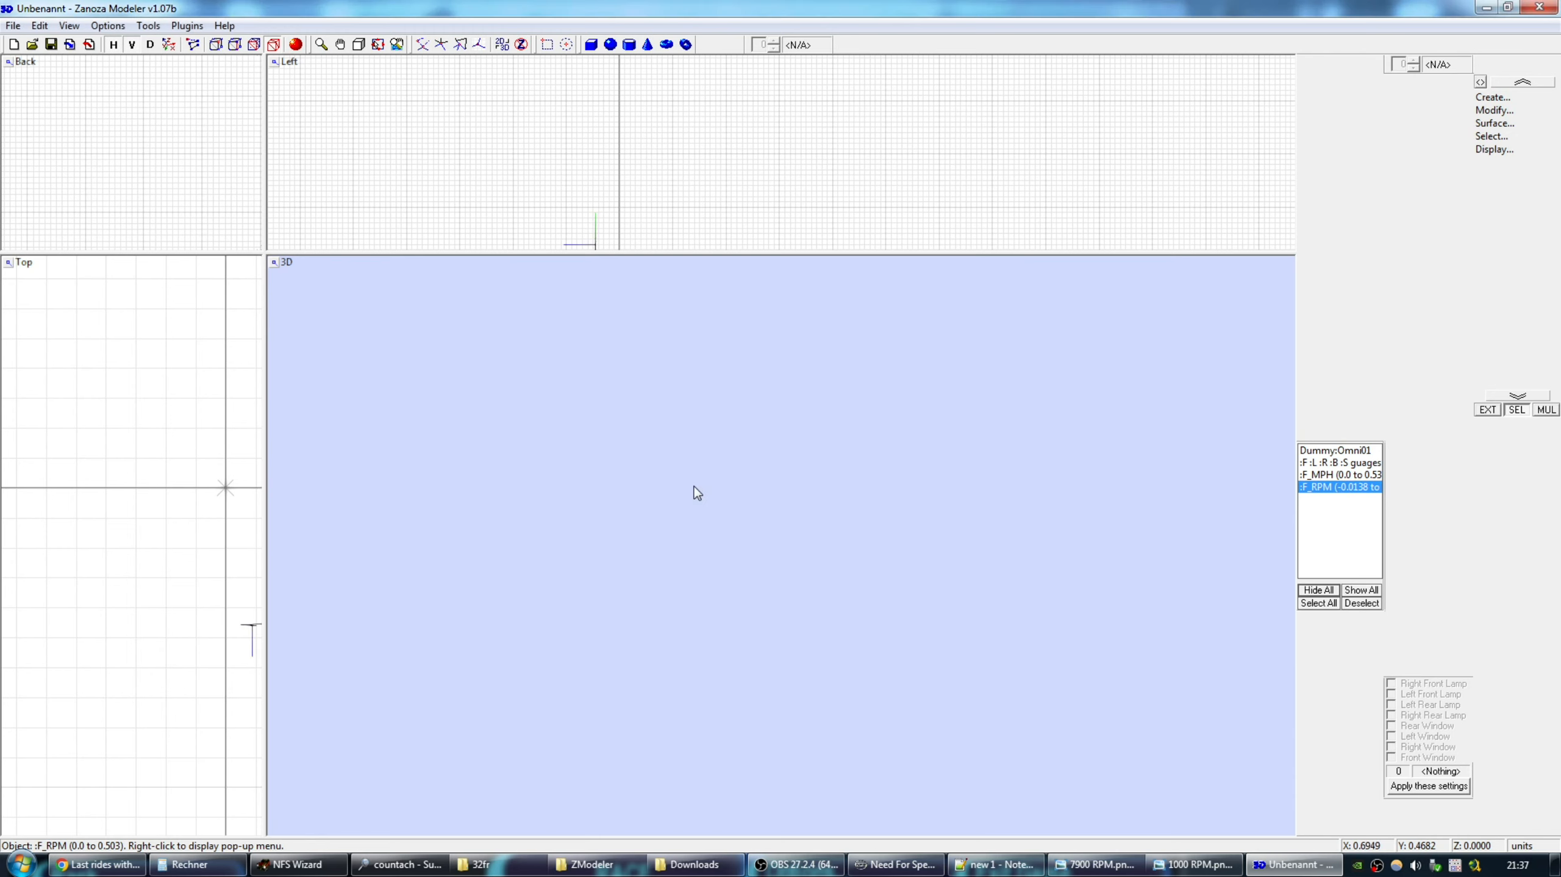
Export the model as NFS4 FCE over DASH.FCE, then close ZModeler answering Nein.
click(15, 26)
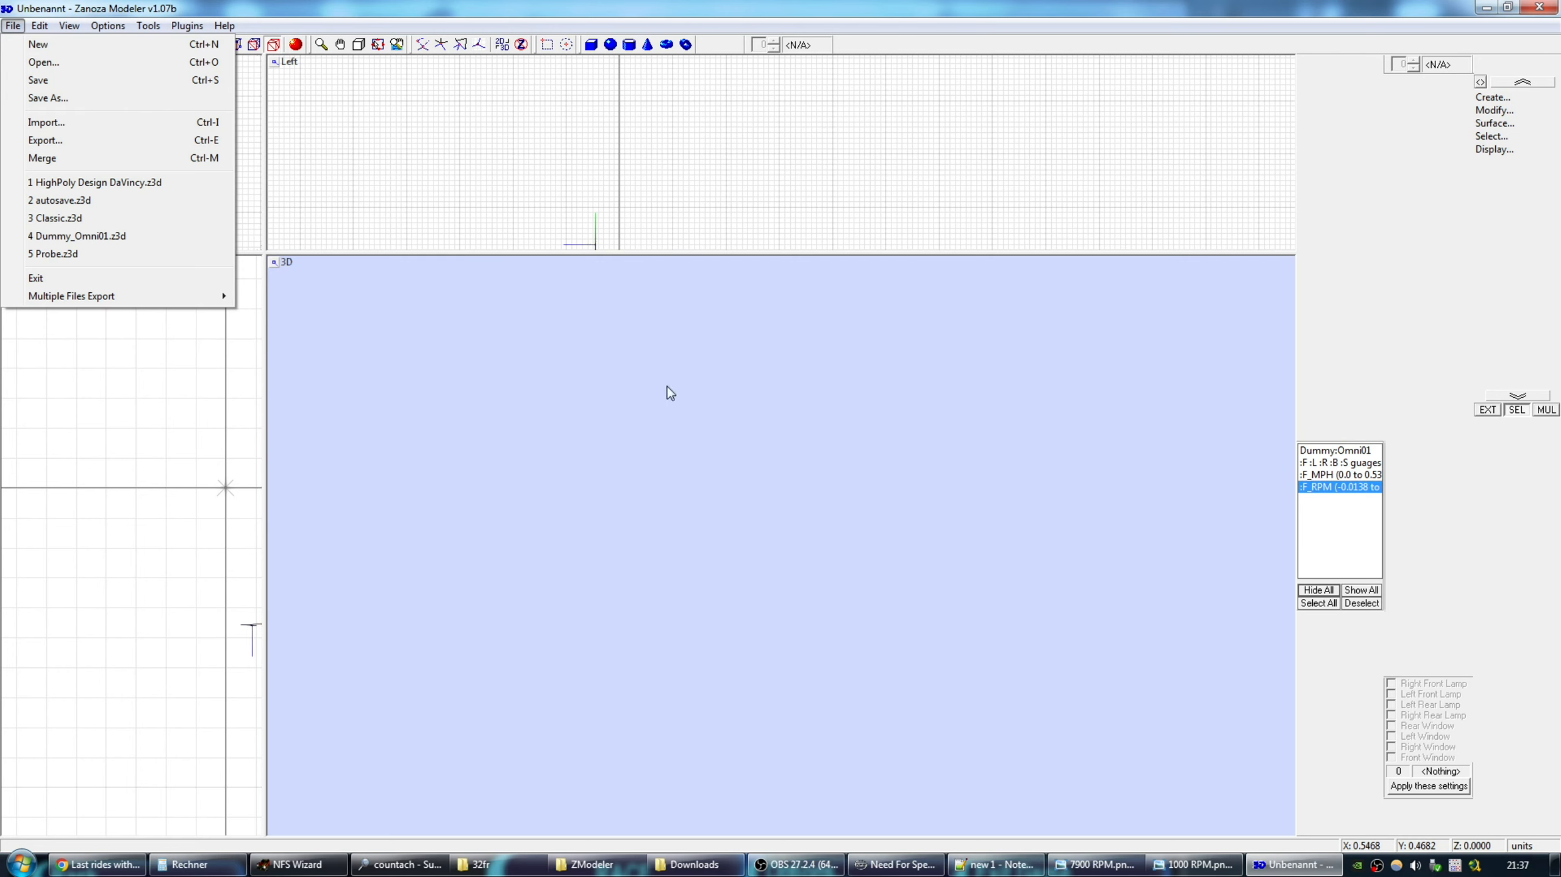
click(156, 139)
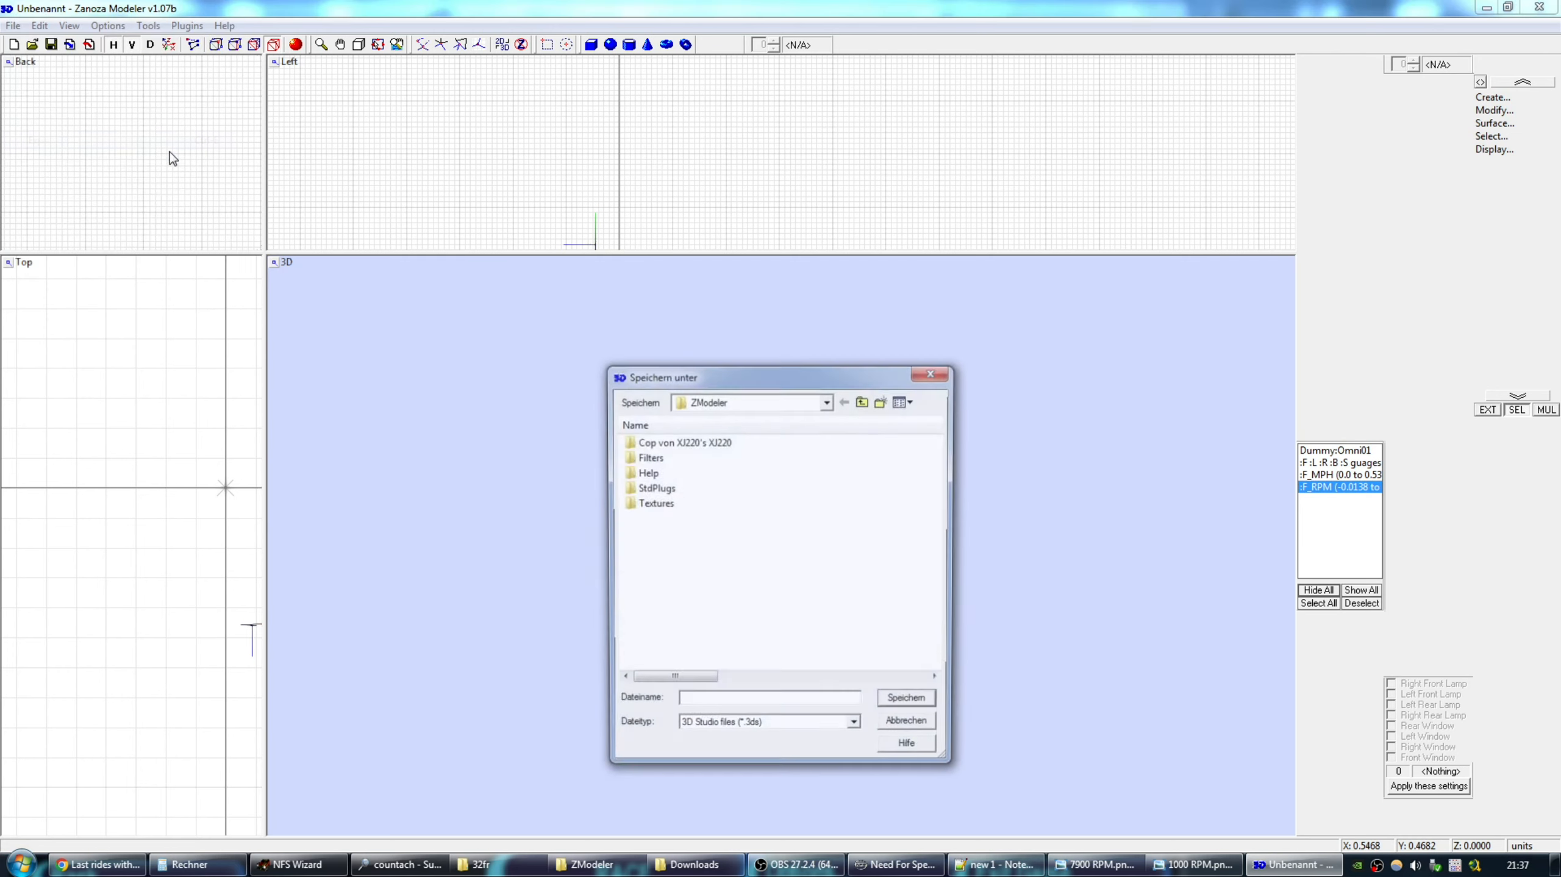
click(758, 730)
click(721, 572)
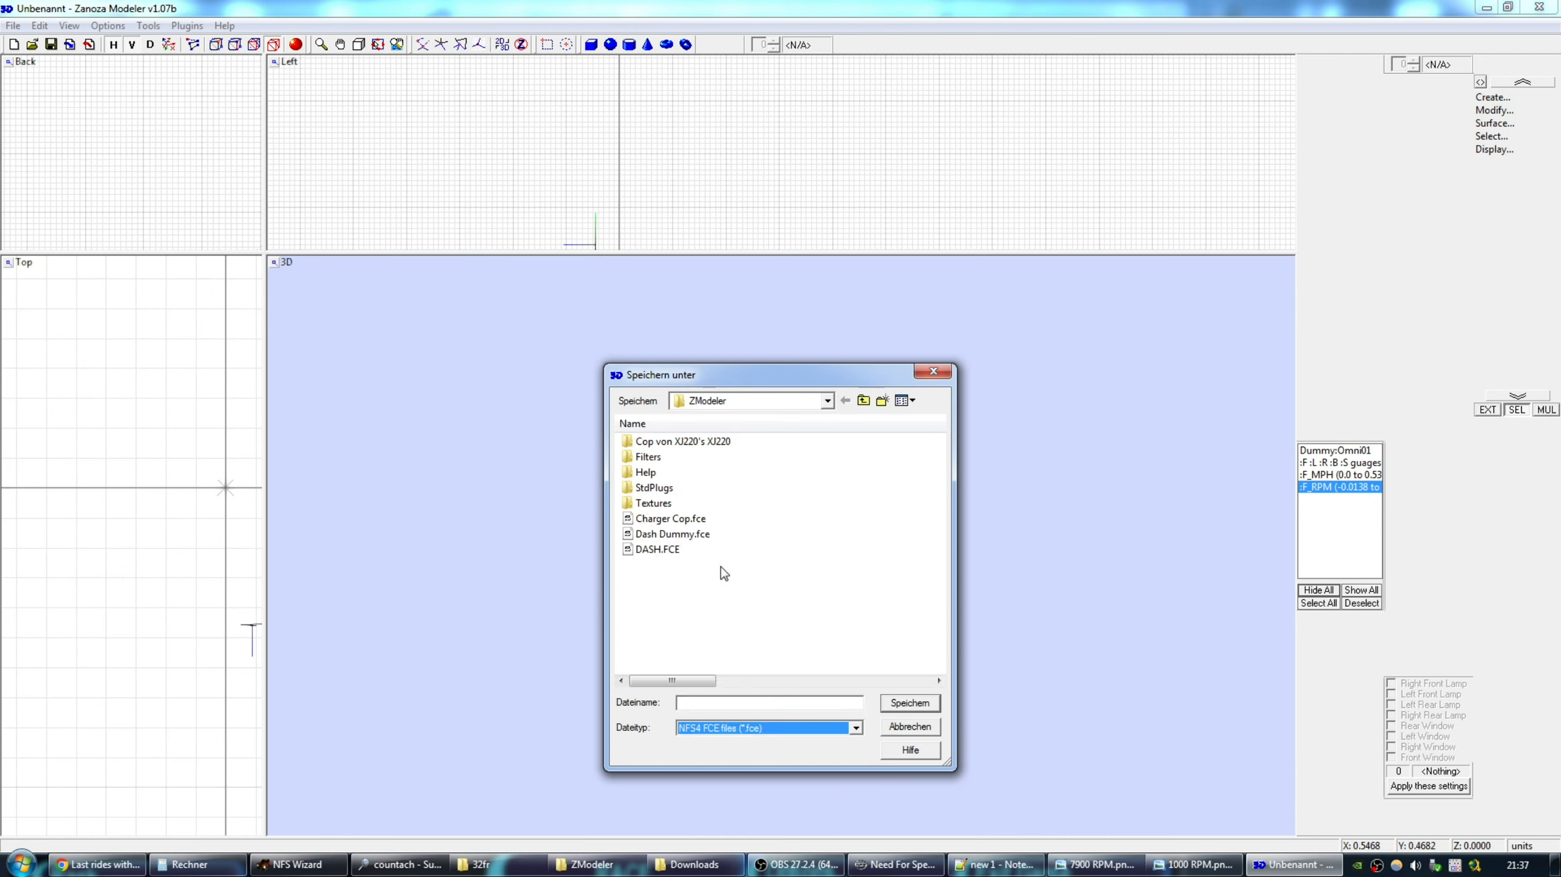
double_click(659, 550)
click(818, 437)
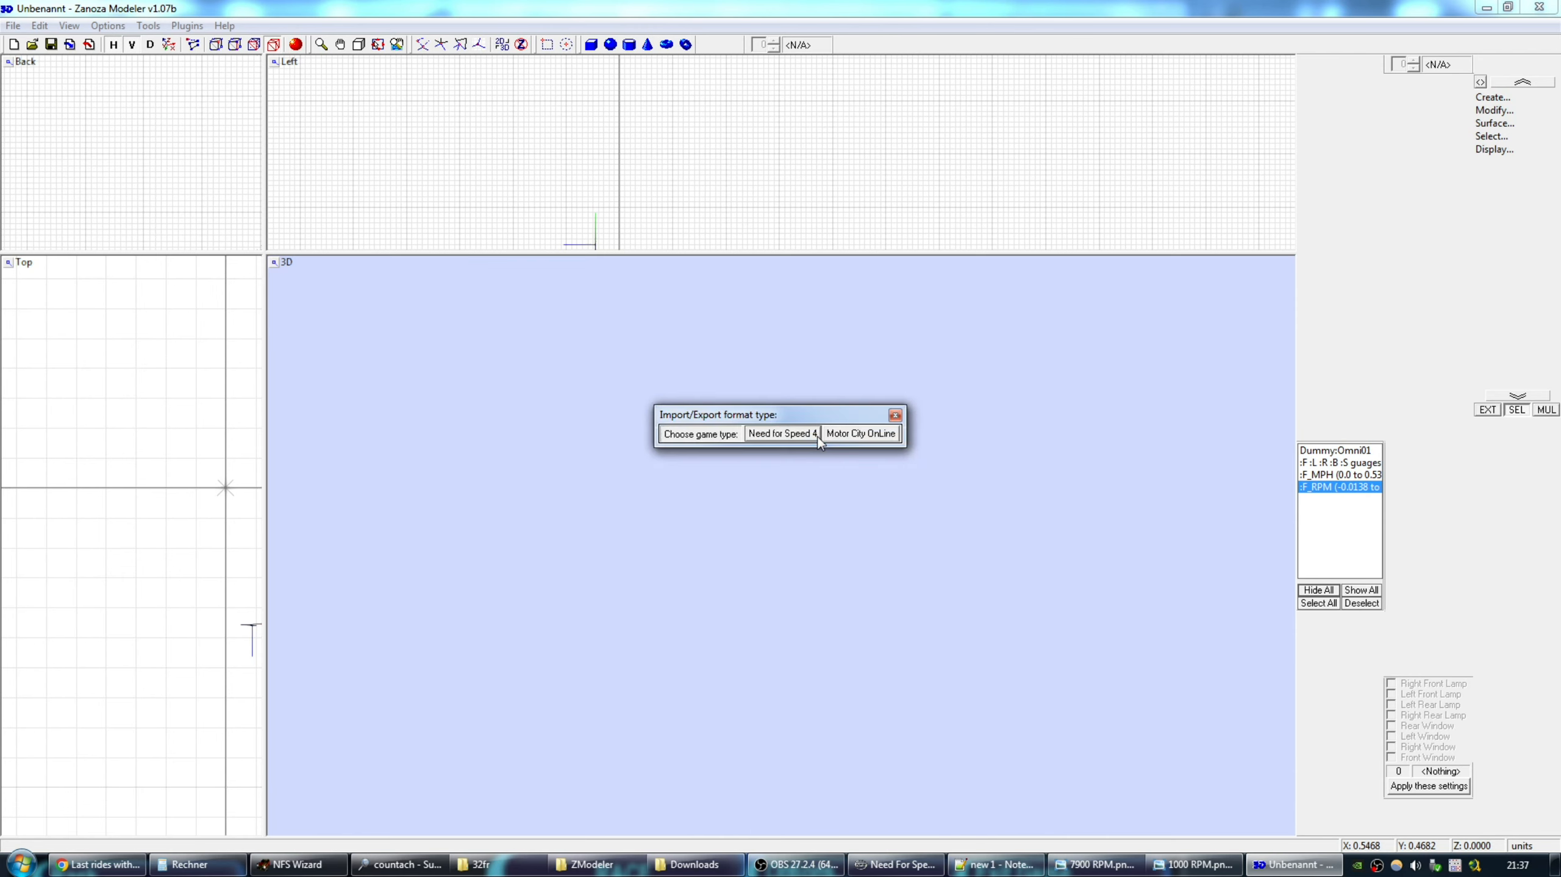
click(785, 437)
click(878, 467)
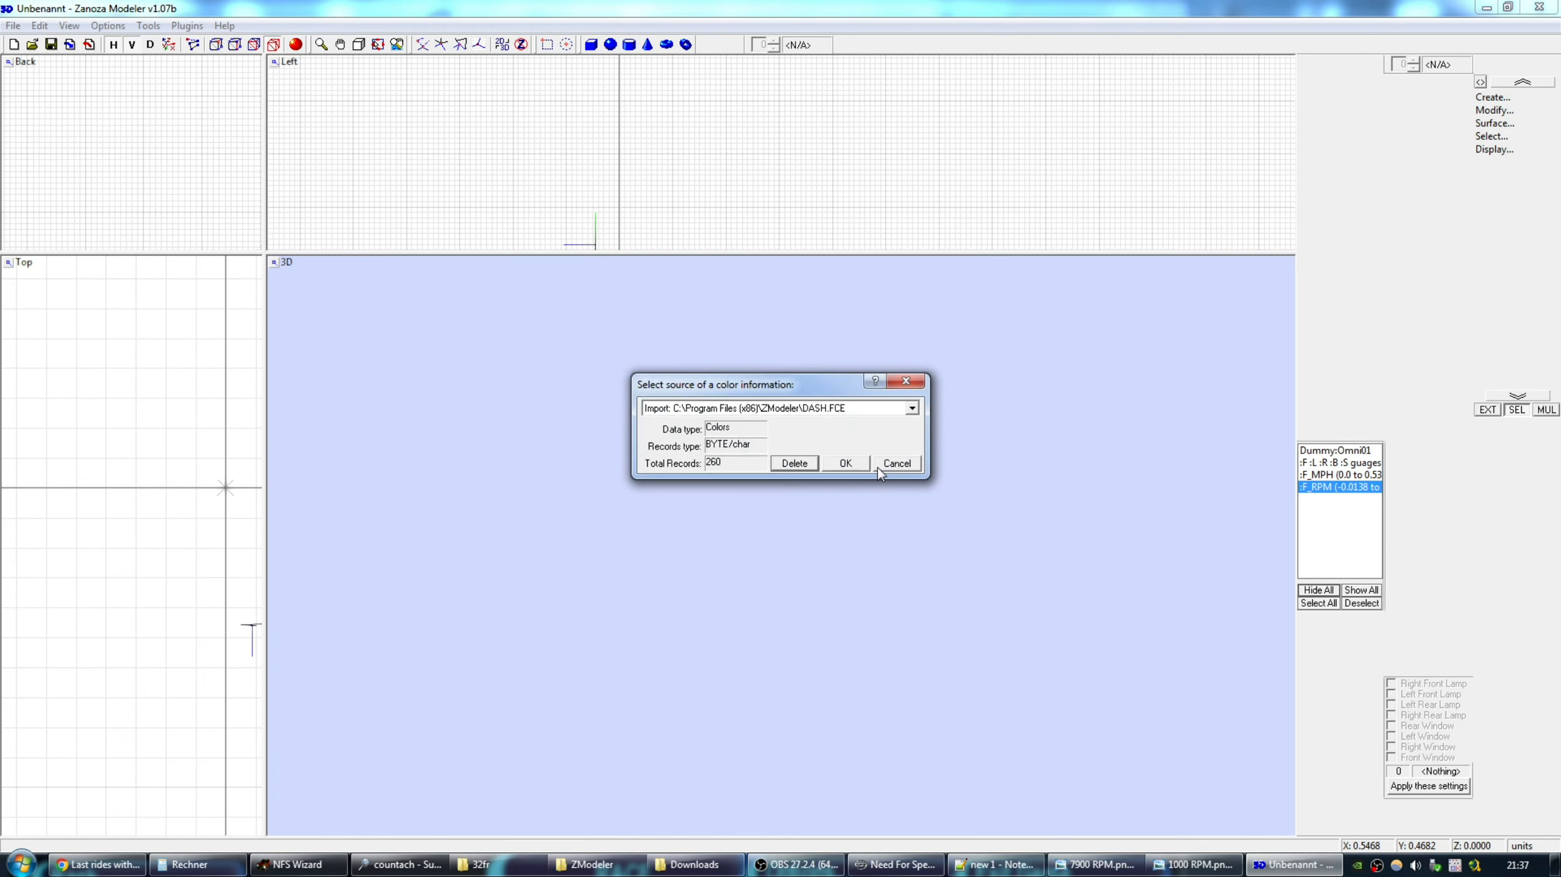
click(844, 464)
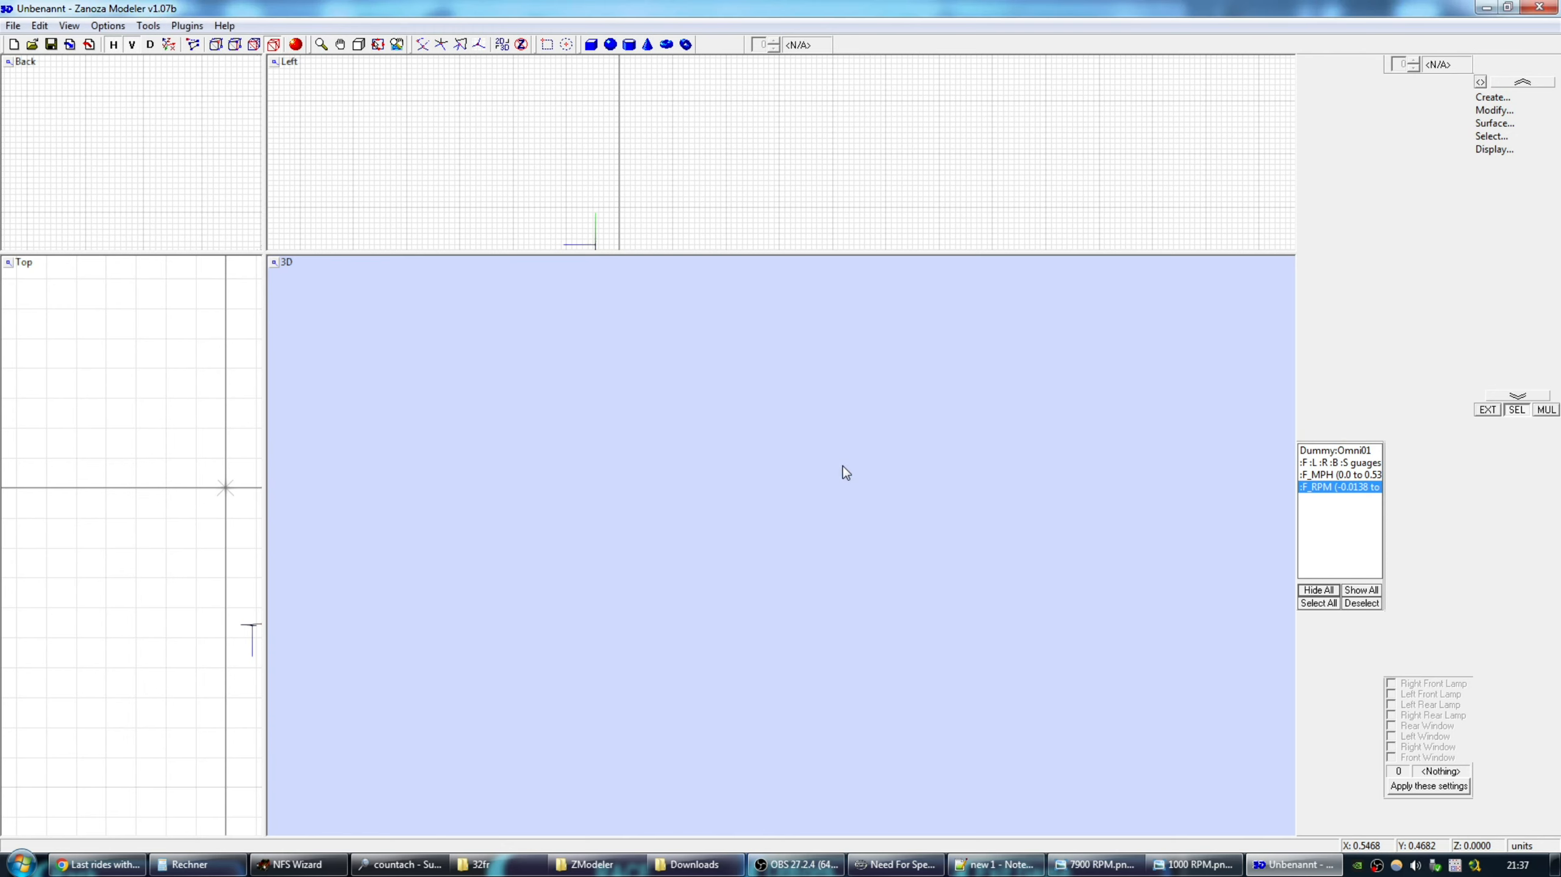
click(1540, 6)
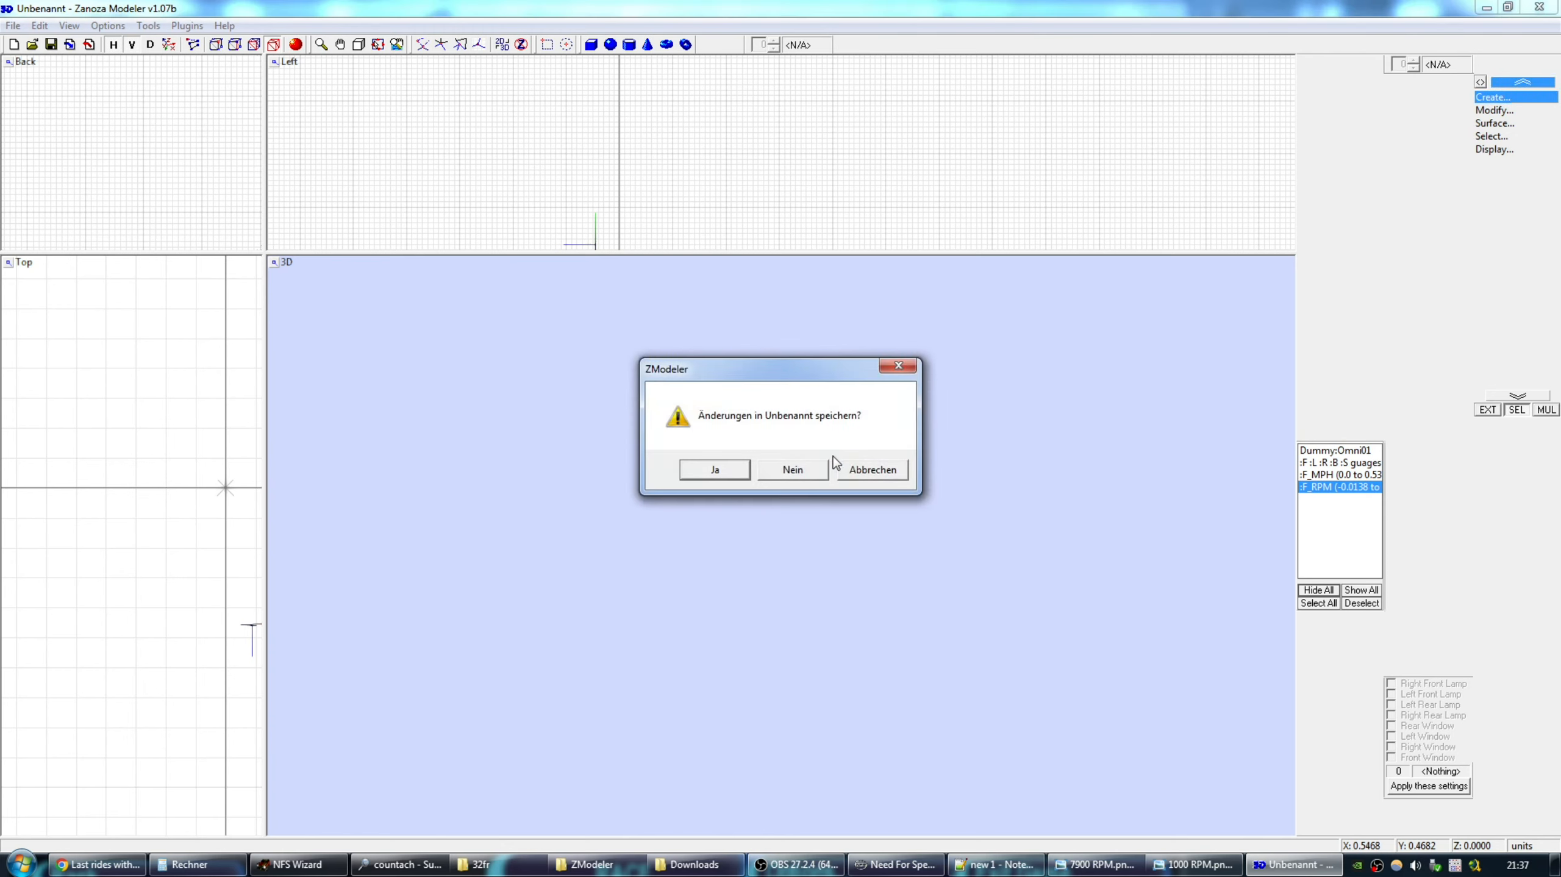
click(805, 476)
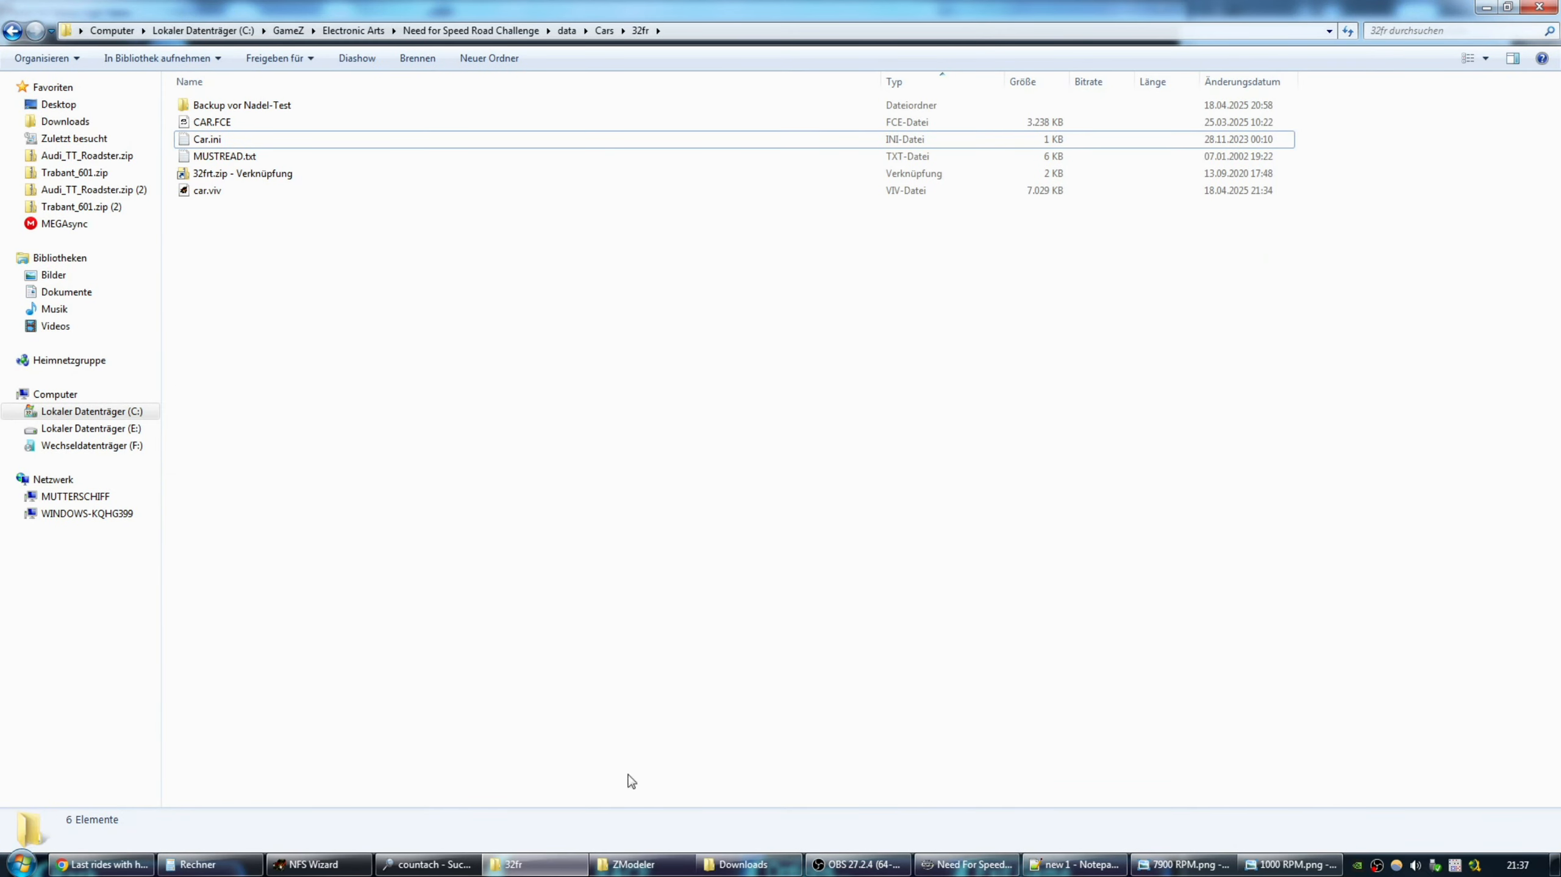
Open the 32fr car.viv in NFS Wizard and enlarge its contents view.
click(633, 864)
click(430, 360)
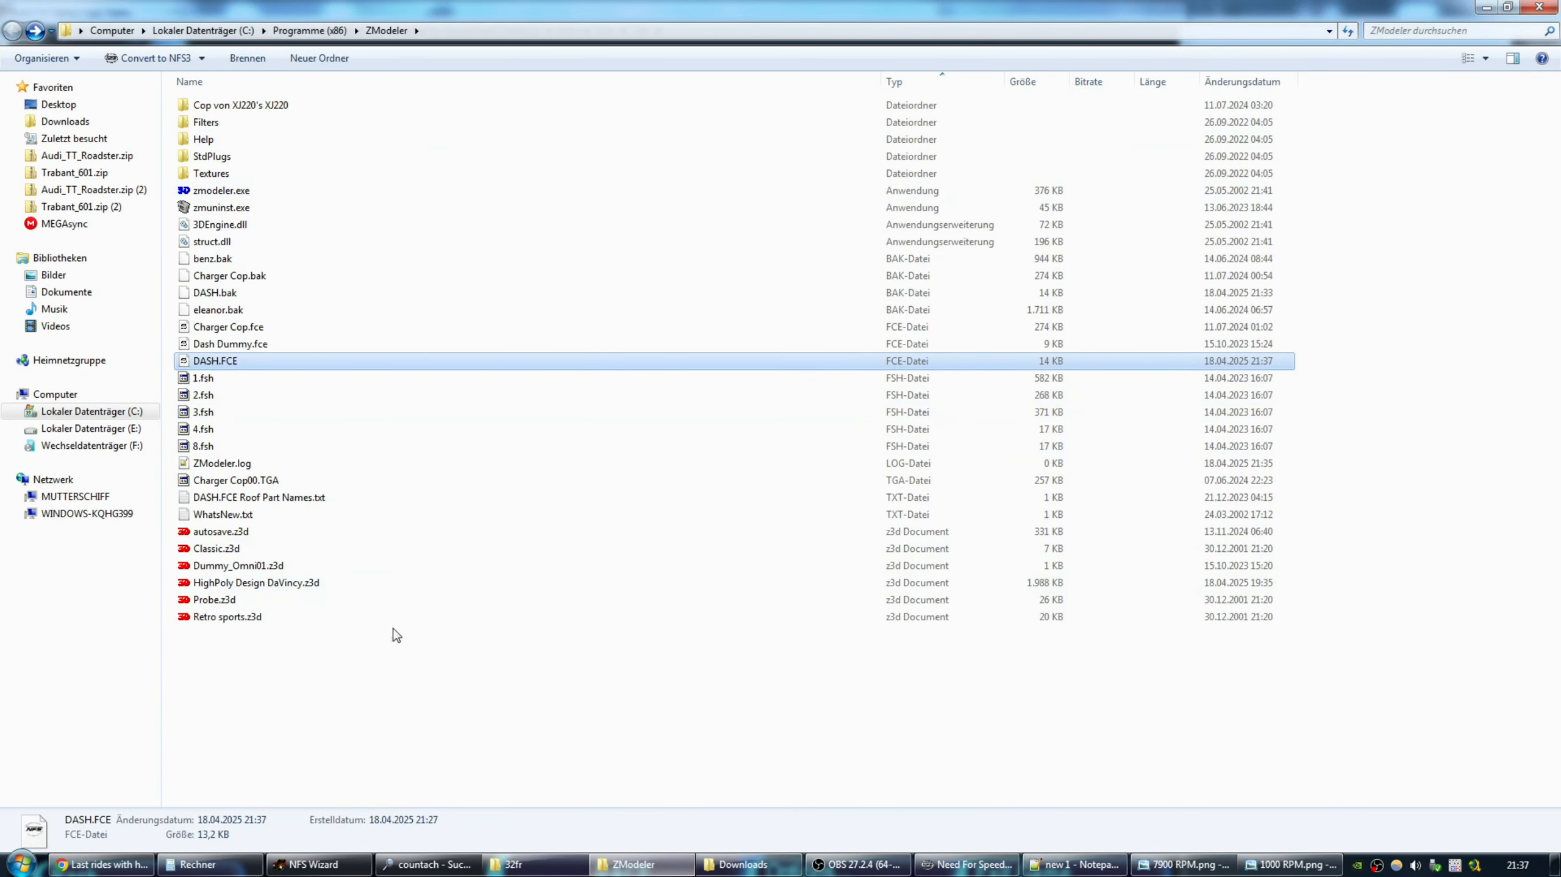
click(513, 865)
double_click(239, 191)
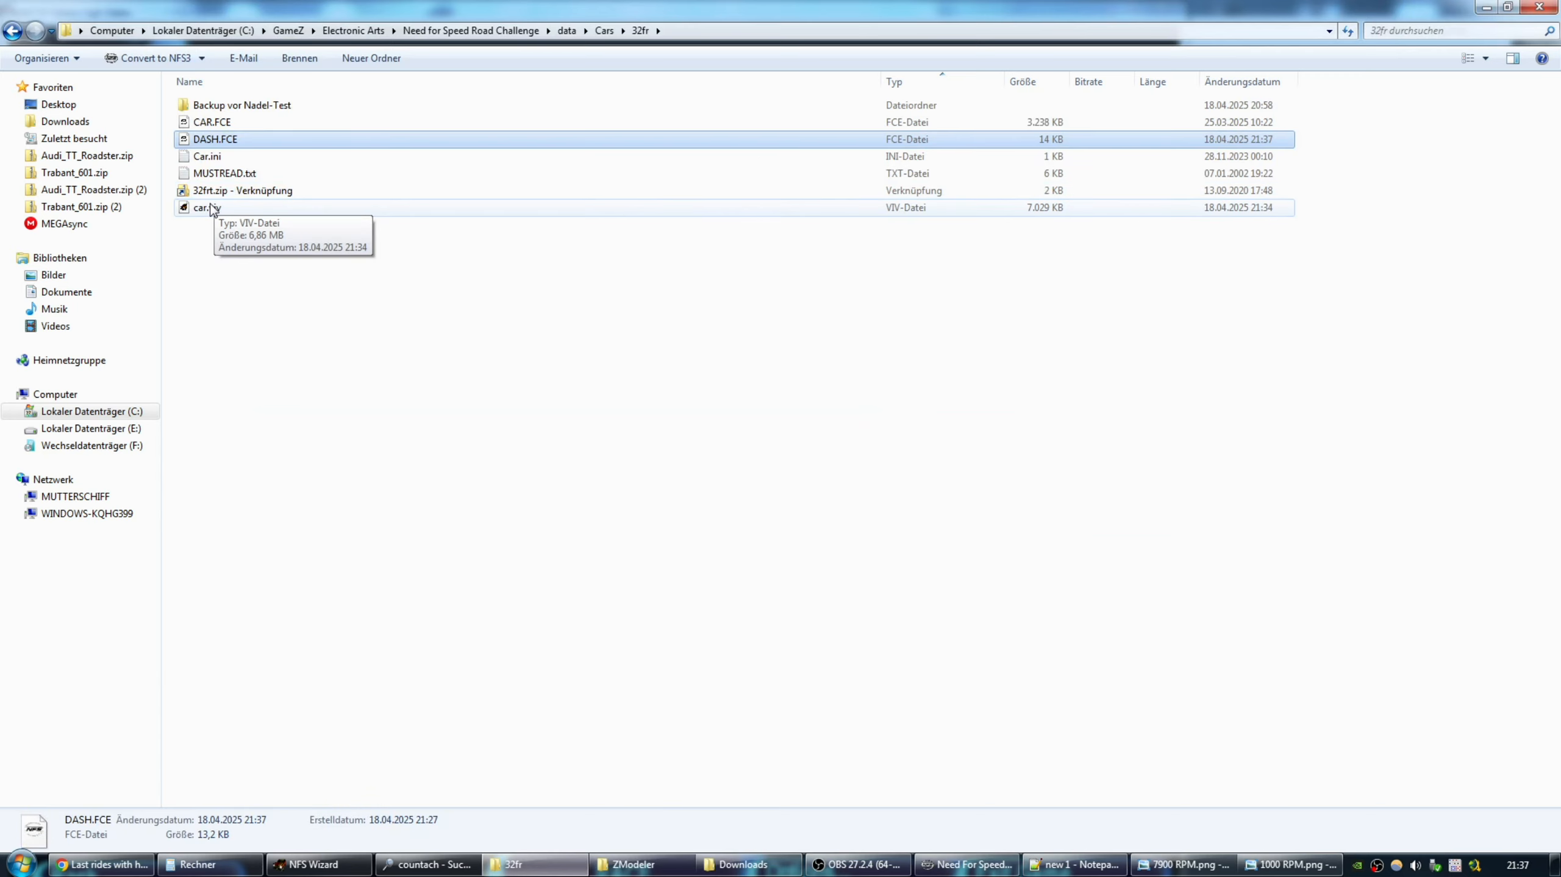
double_click(286, 154)
Add the new DASH.FCE to car.viv, replacing the old one, and close the archive.
right_click(187, 148)
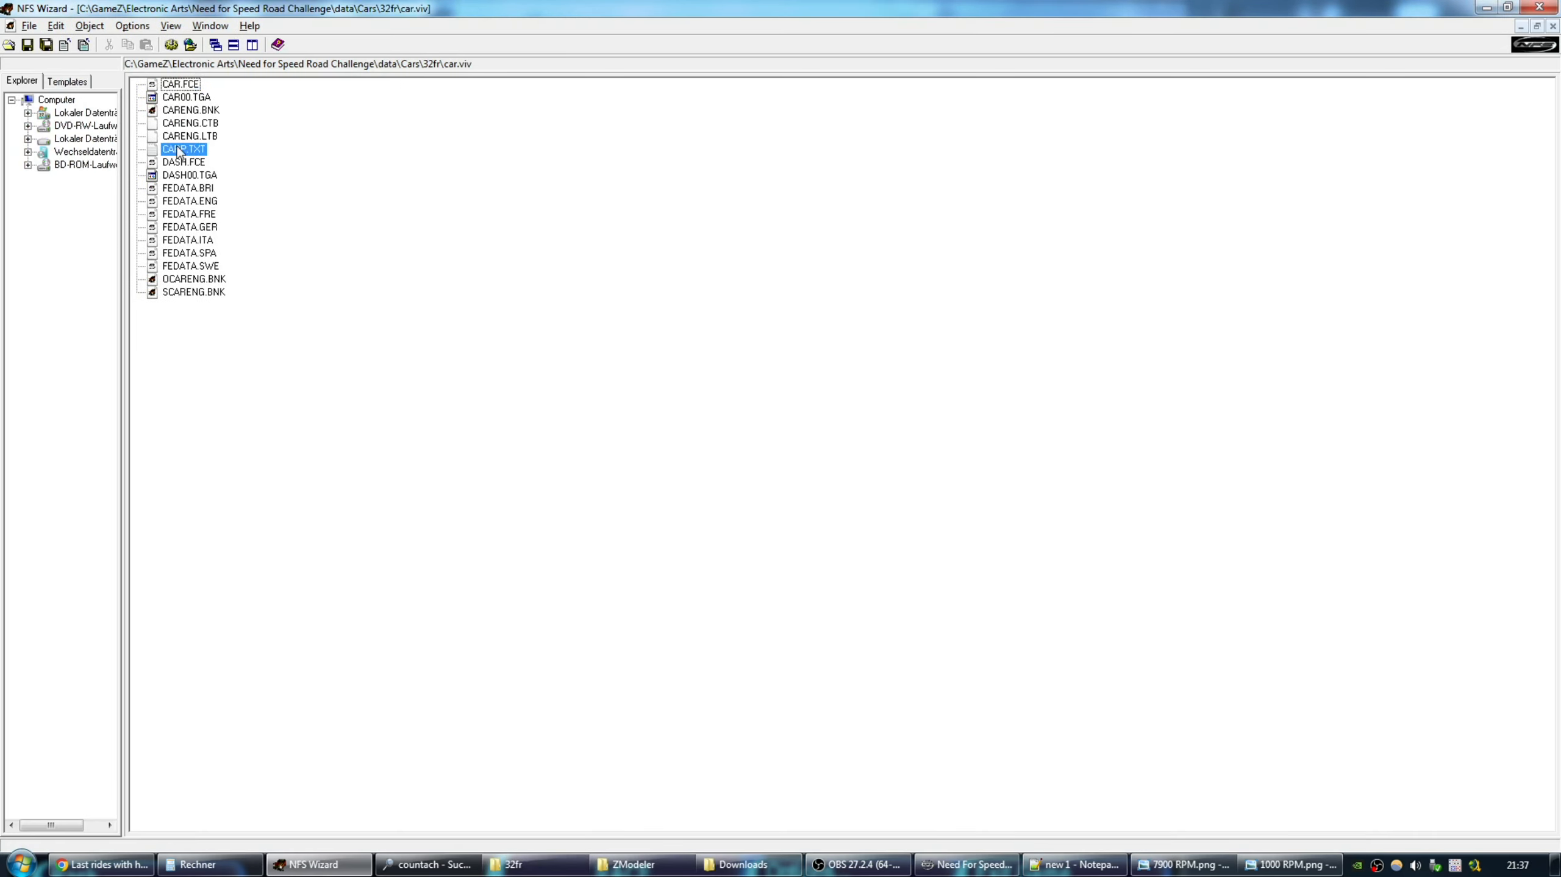
click(216, 156)
double_click(656, 342)
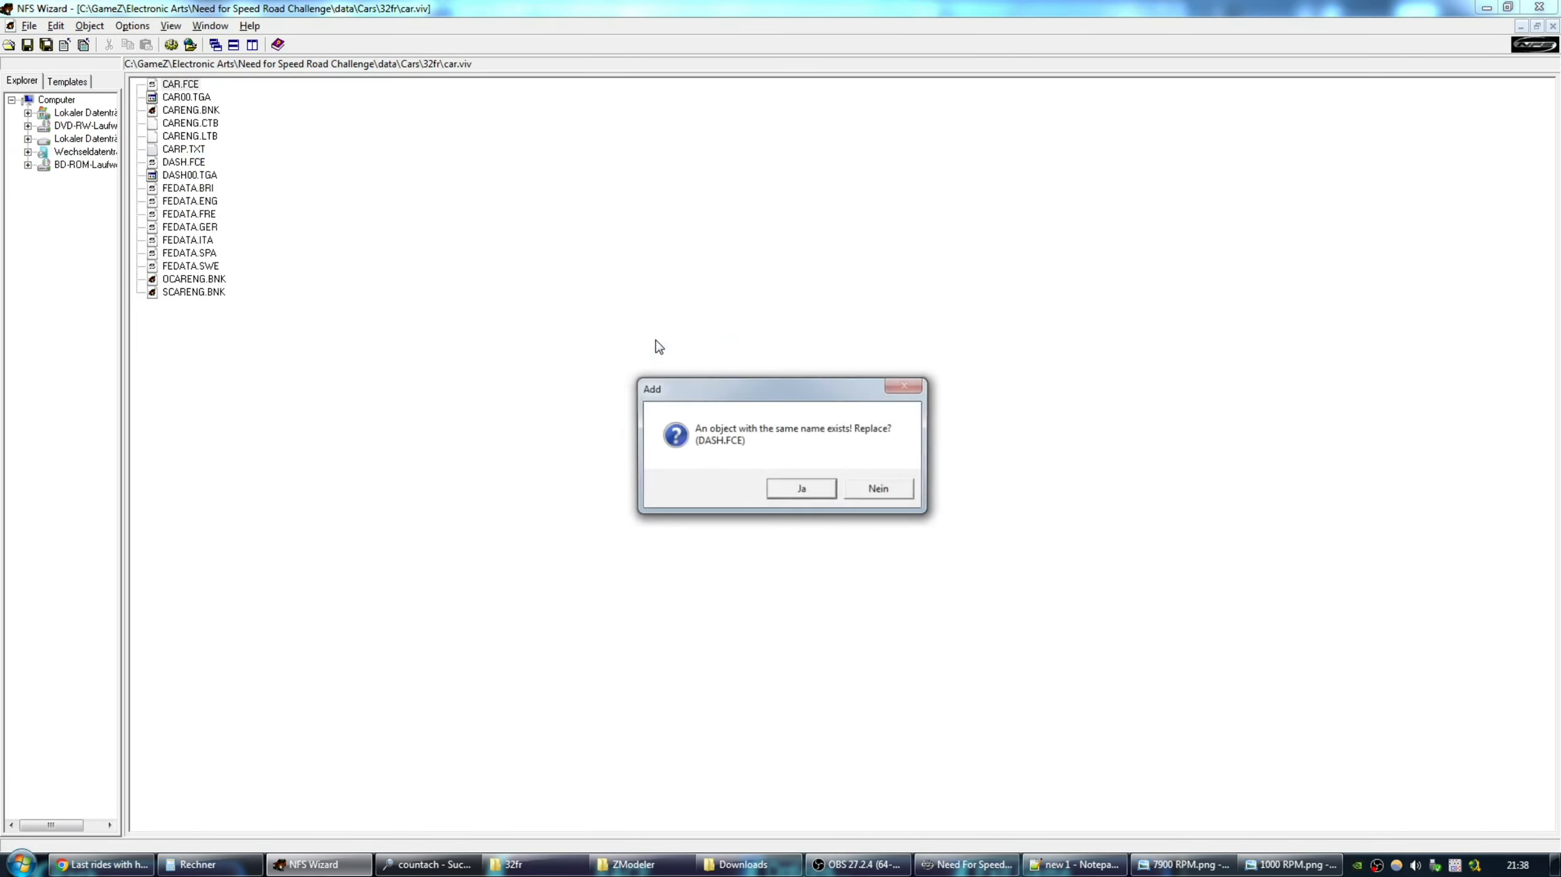
click(801, 489)
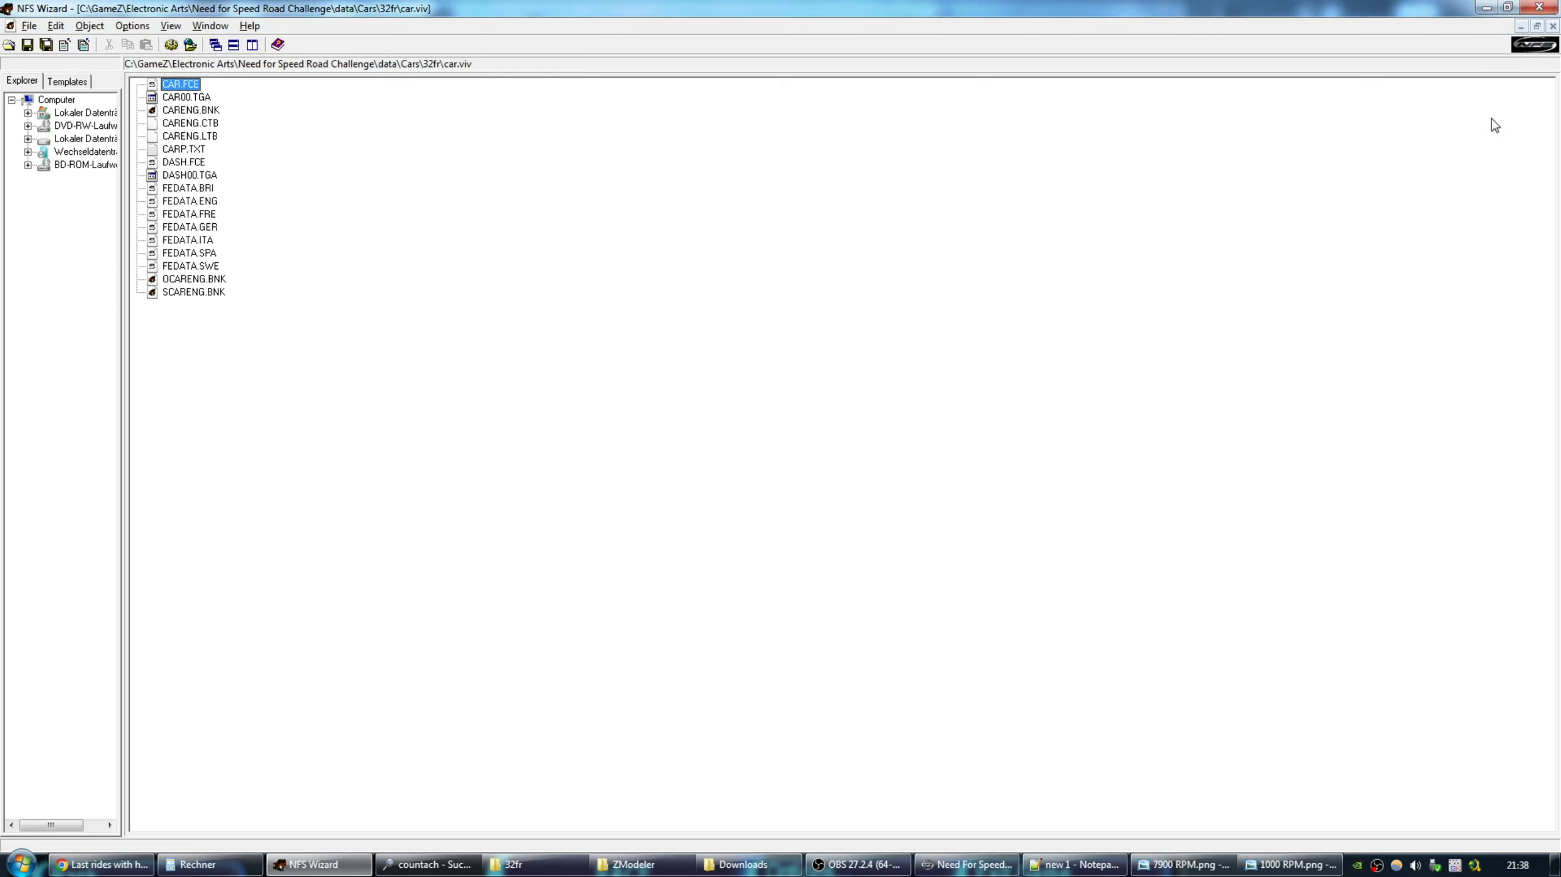
click(1553, 26)
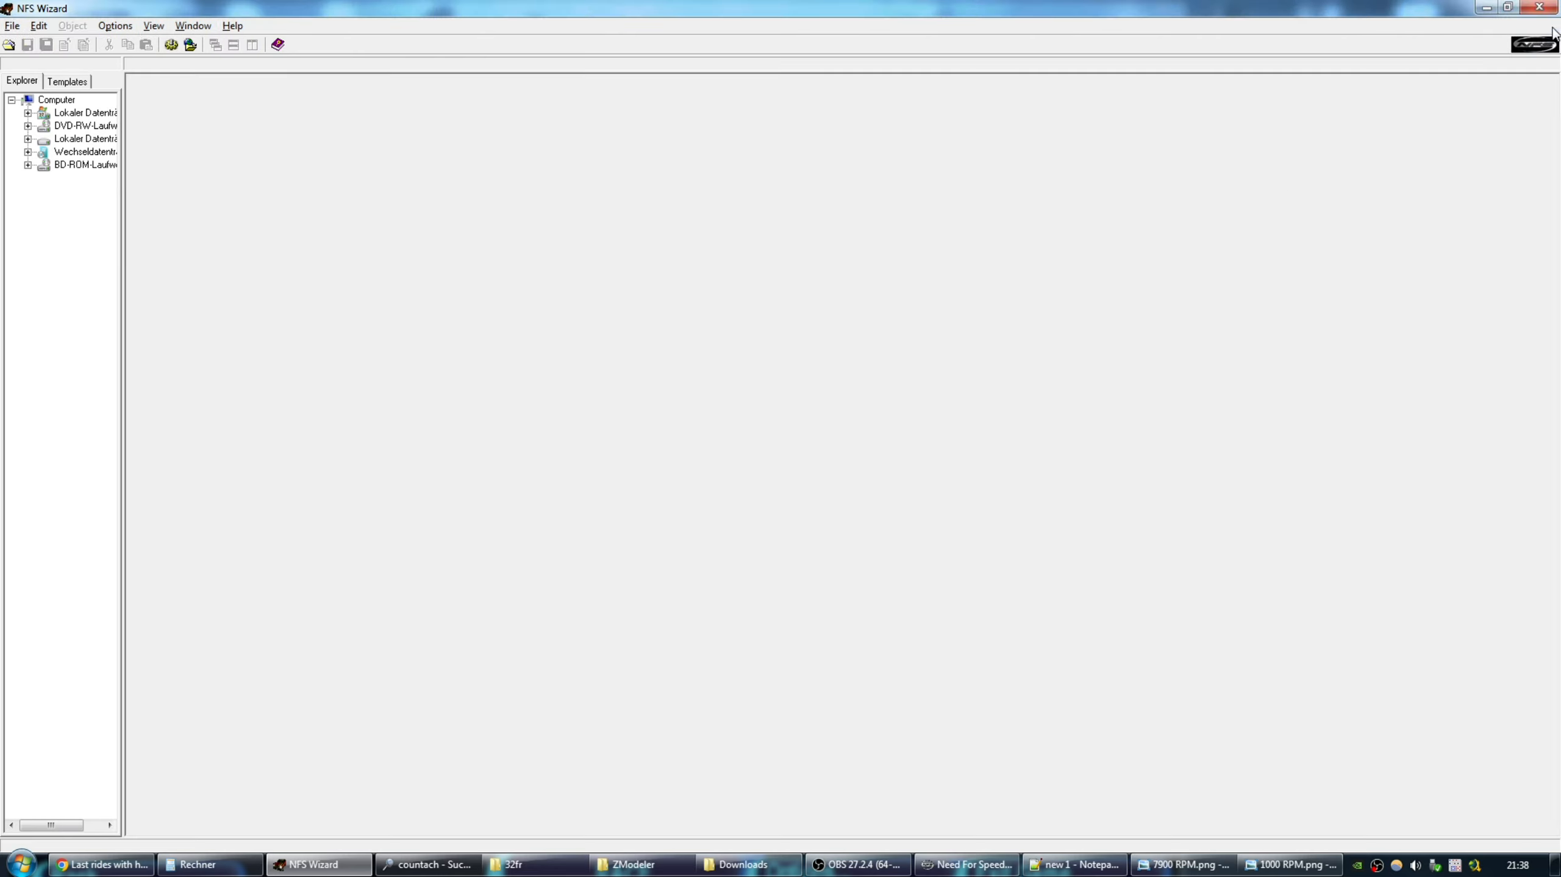
click(970, 864)
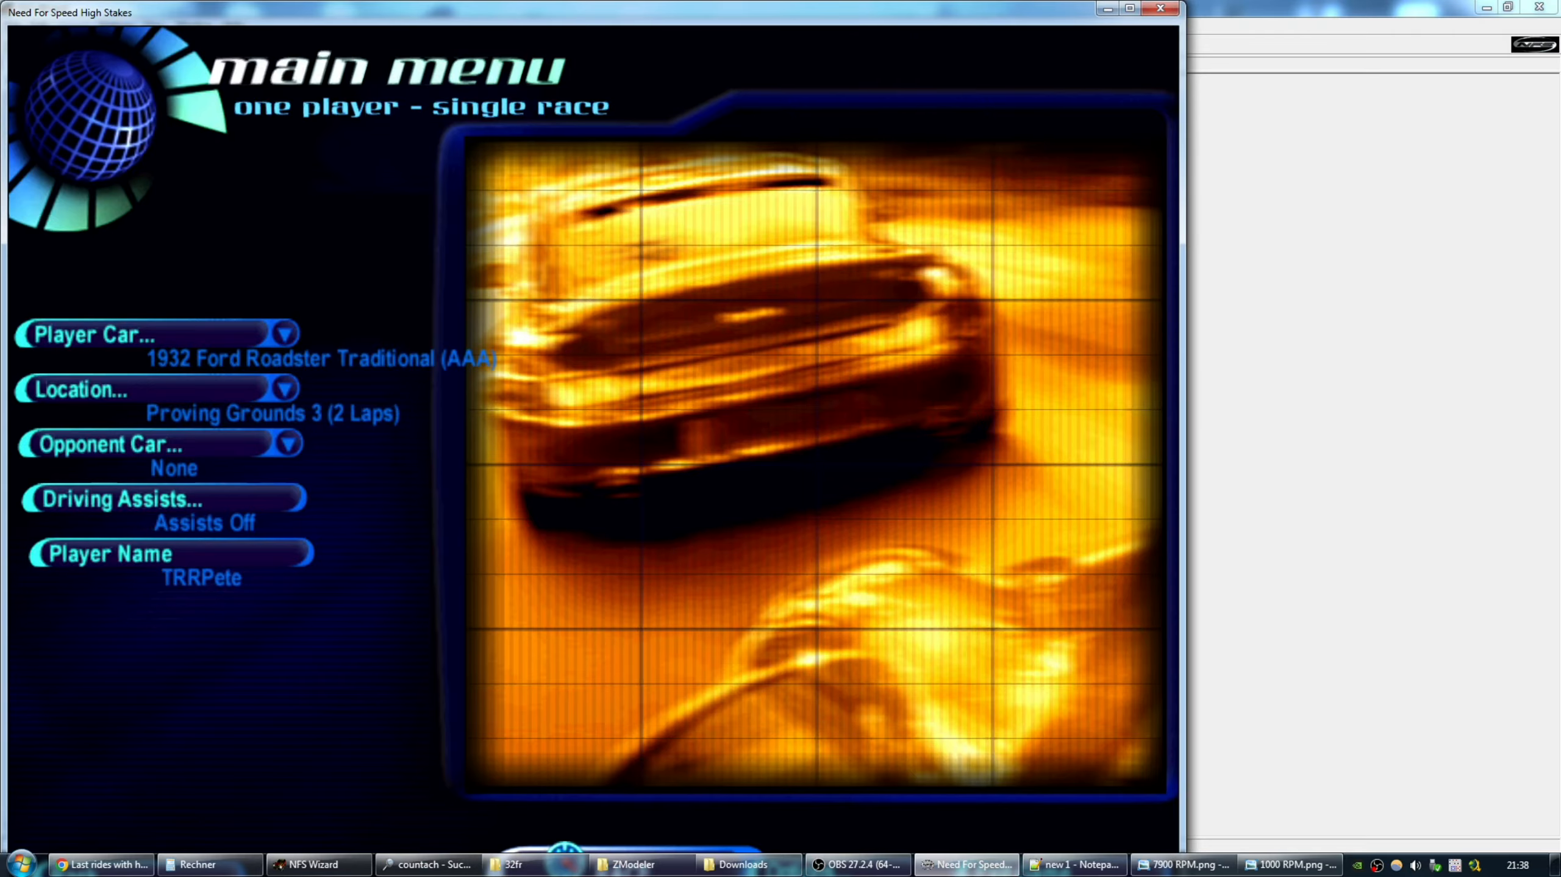
Start the race and drive the 1932 Ford Roadster while watching the speedometer needle.
key(Return)
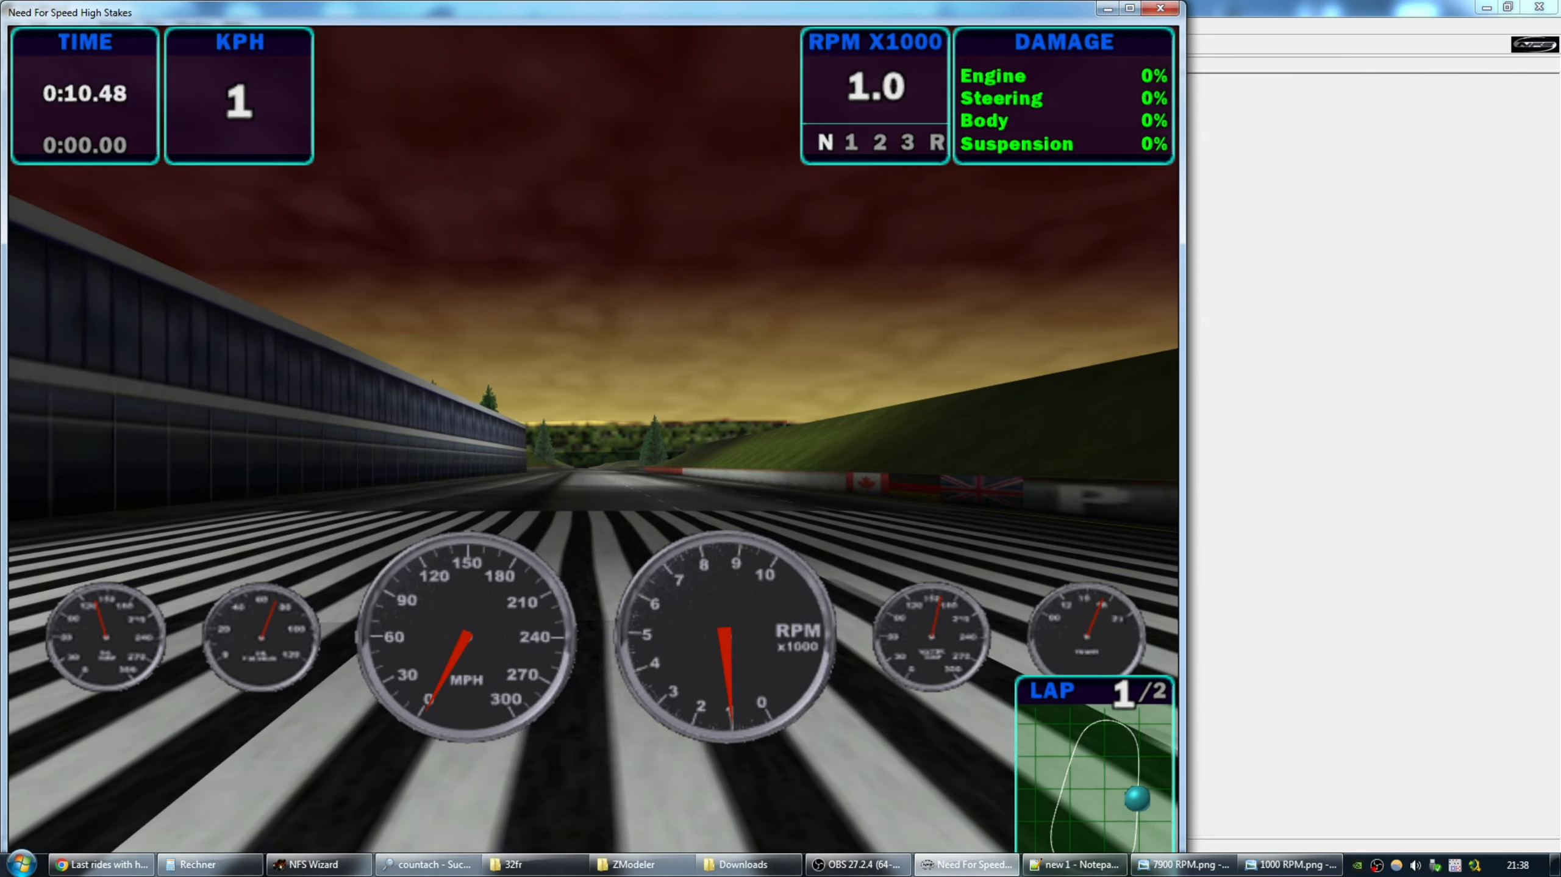
key(Up)
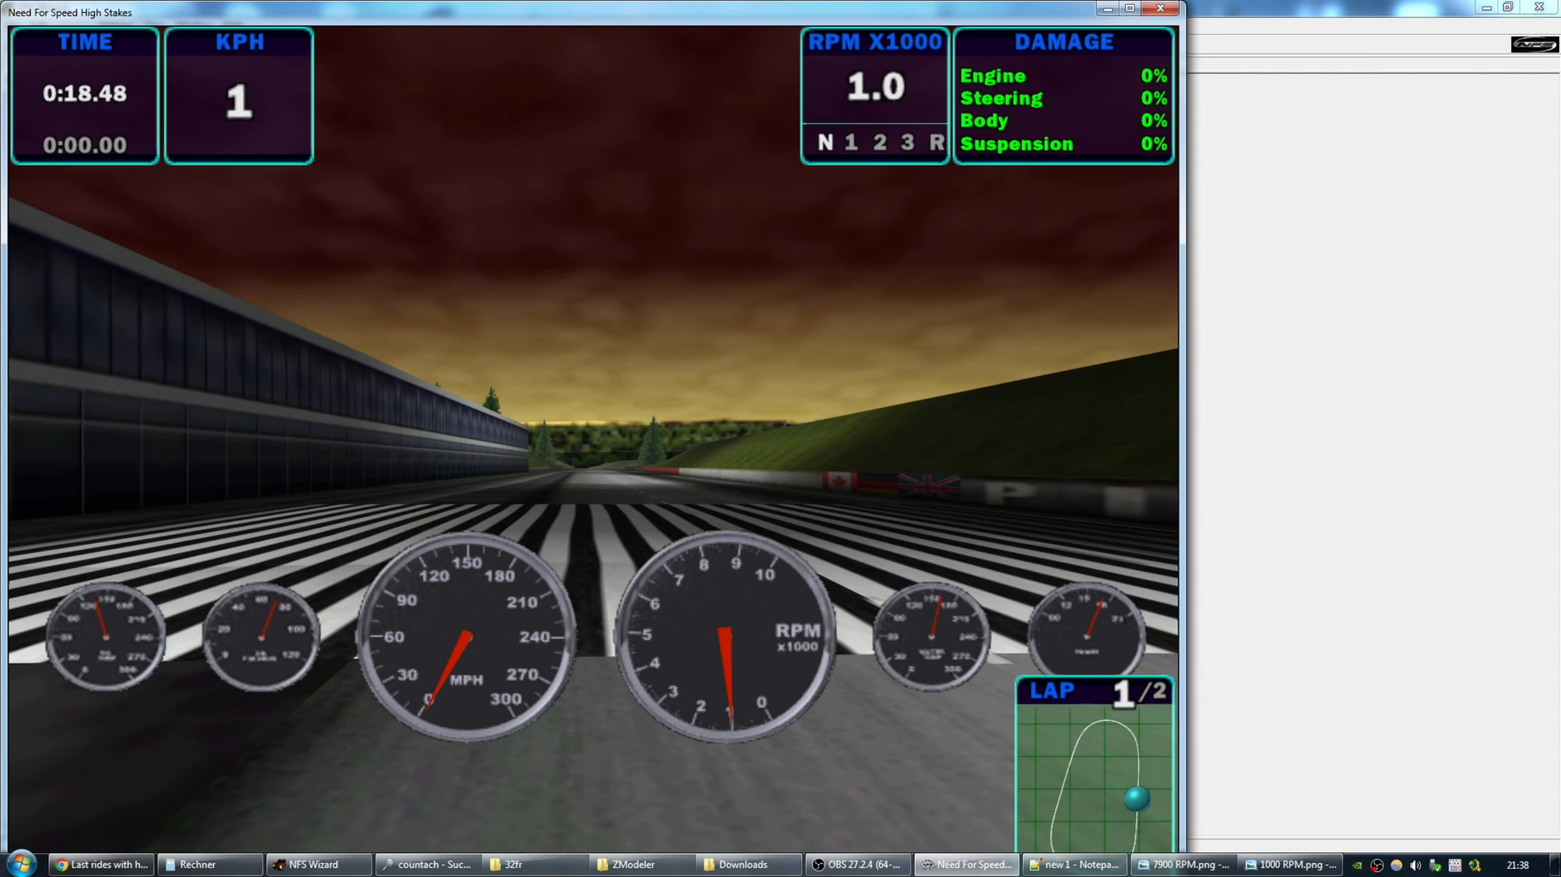
key(Up)
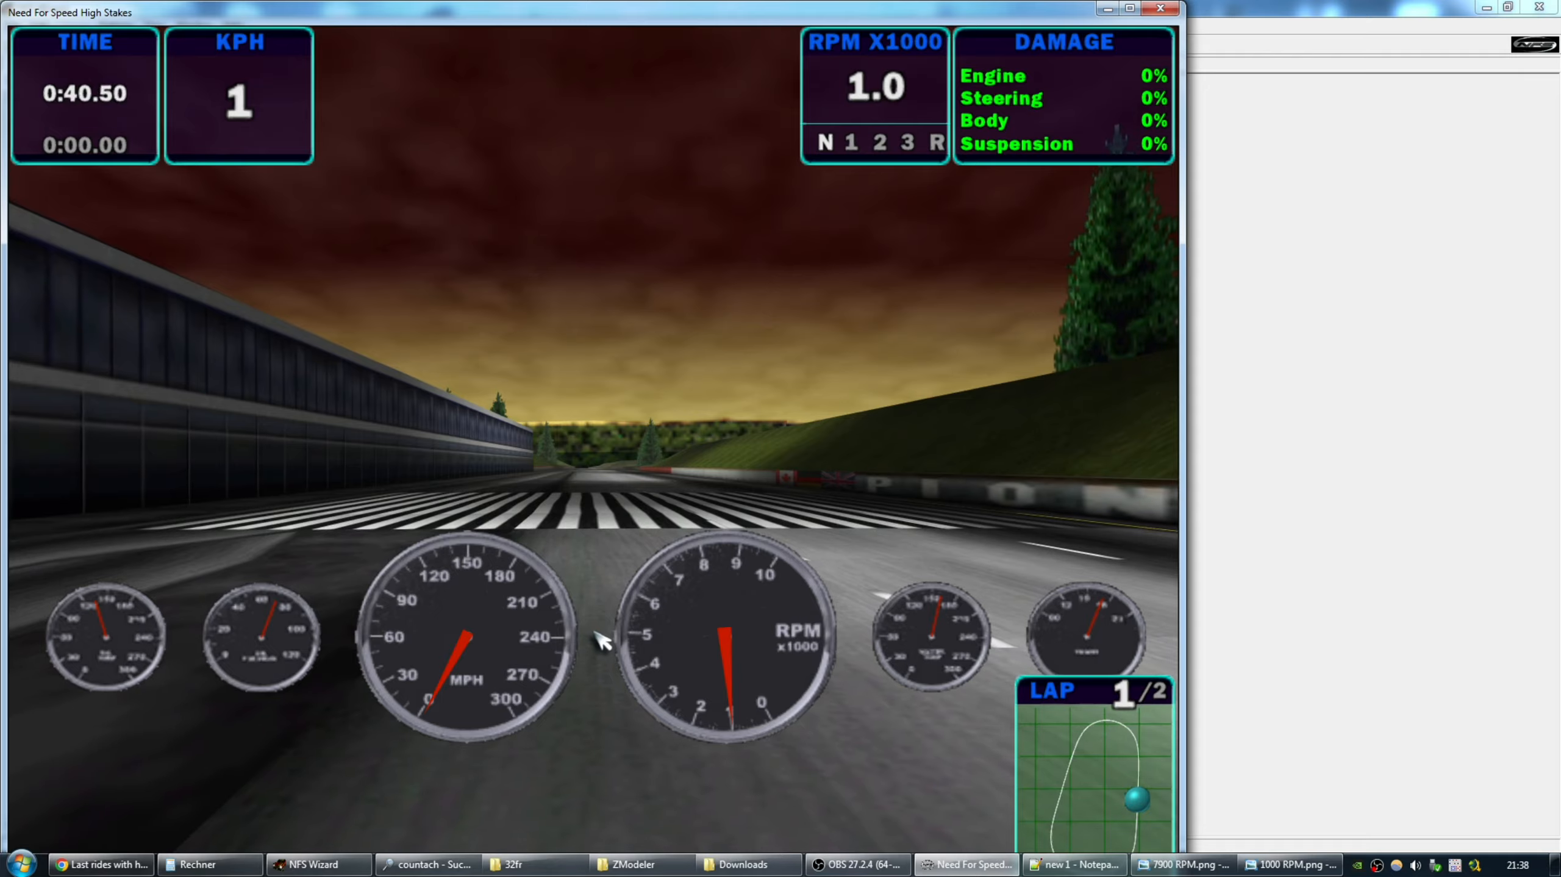
key(Up)
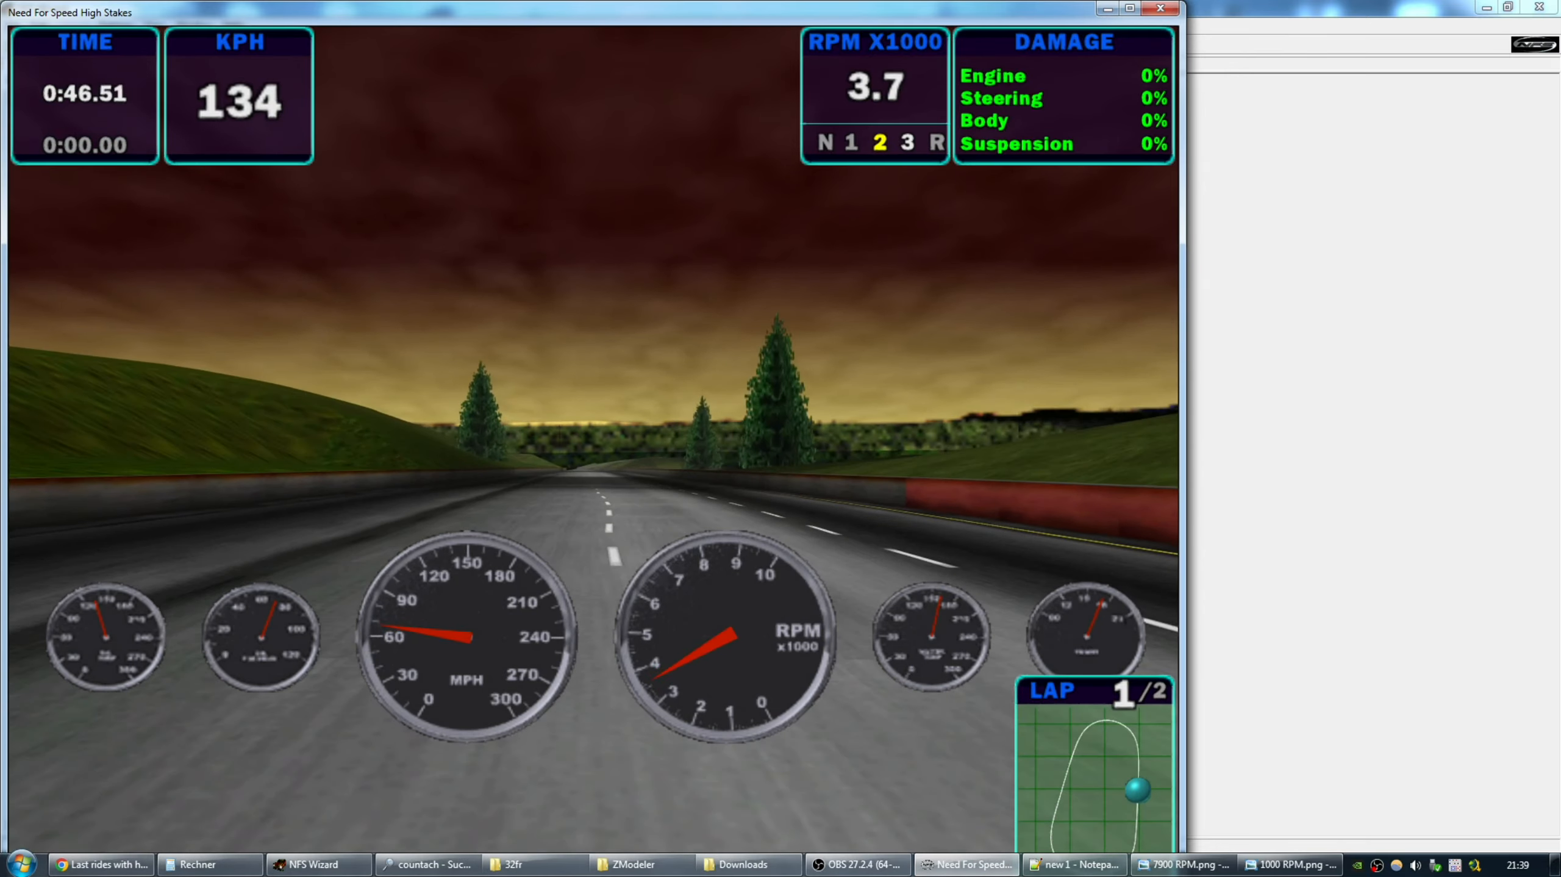
key(Up)
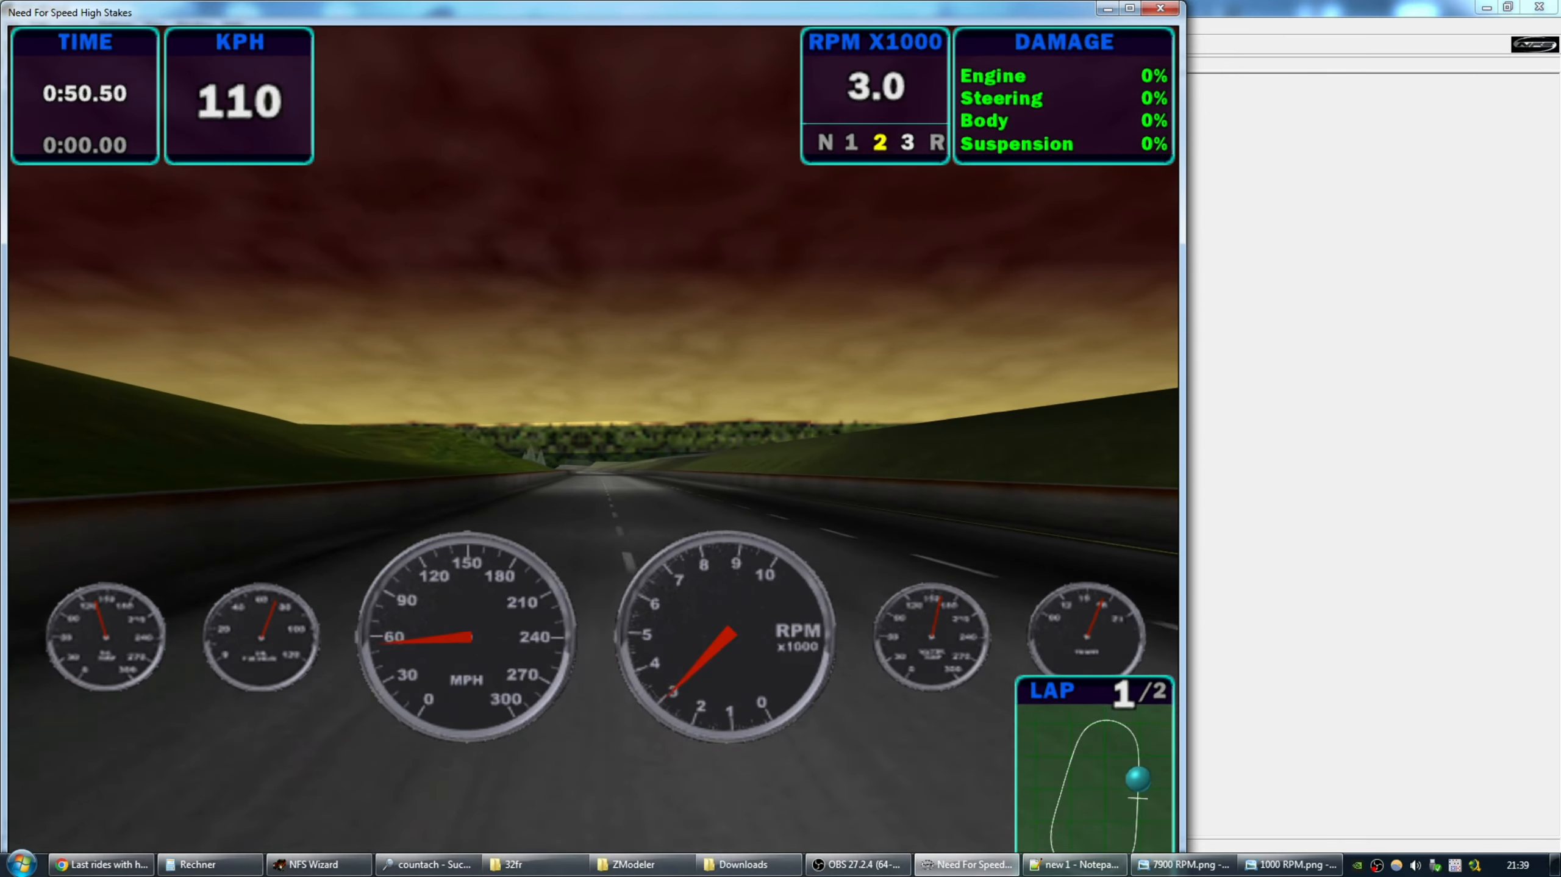
Pause and quit the race to the main menu, then leave the game for the desktop.
key(Escape)
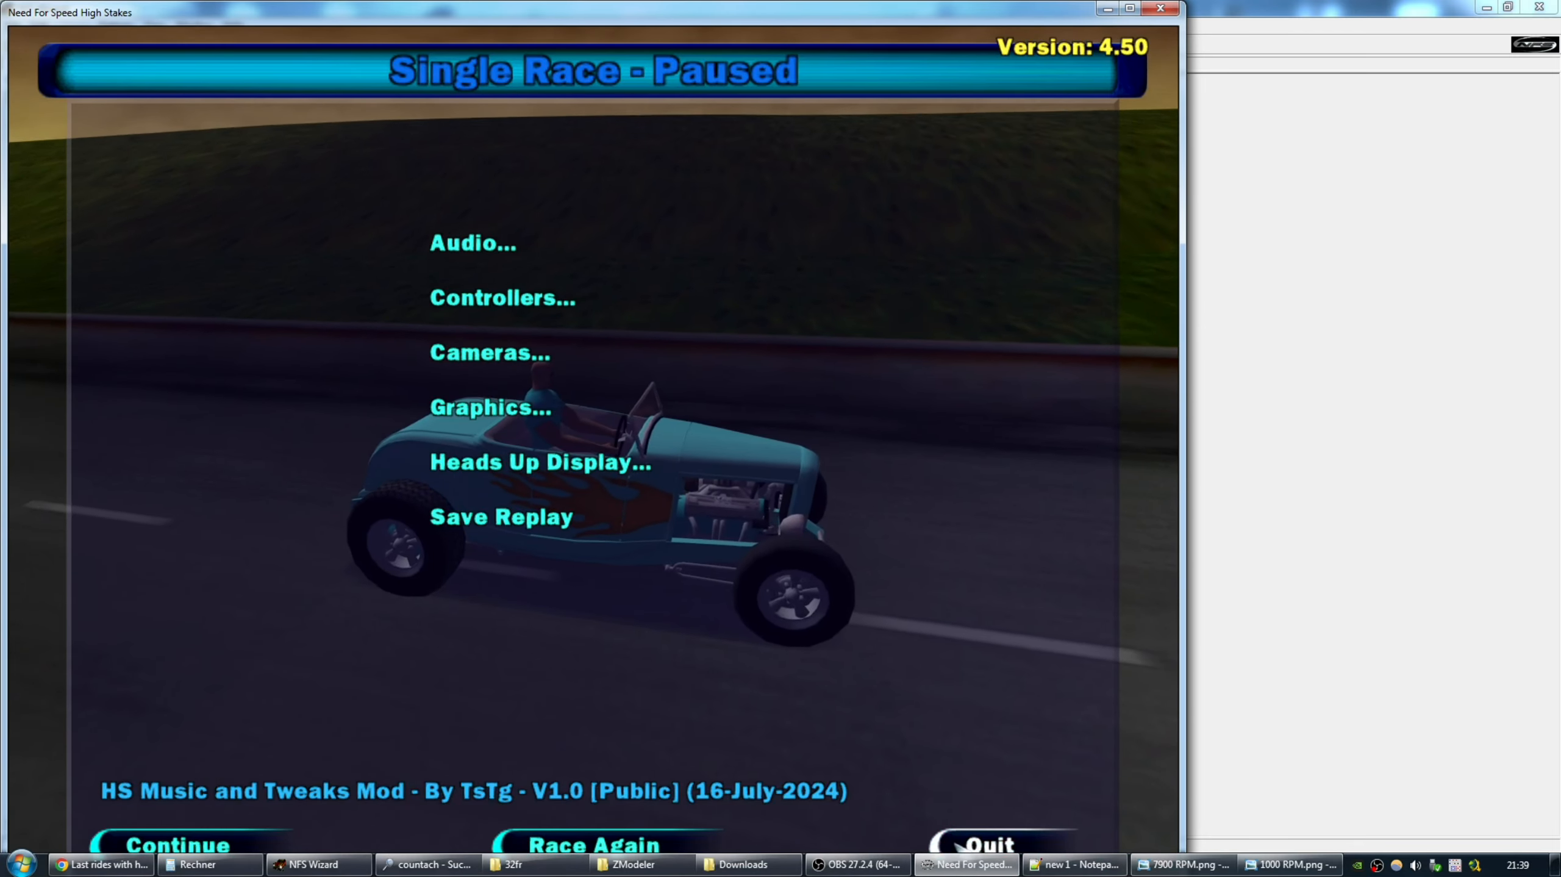
click(976, 844)
click(638, 495)
click(515, 496)
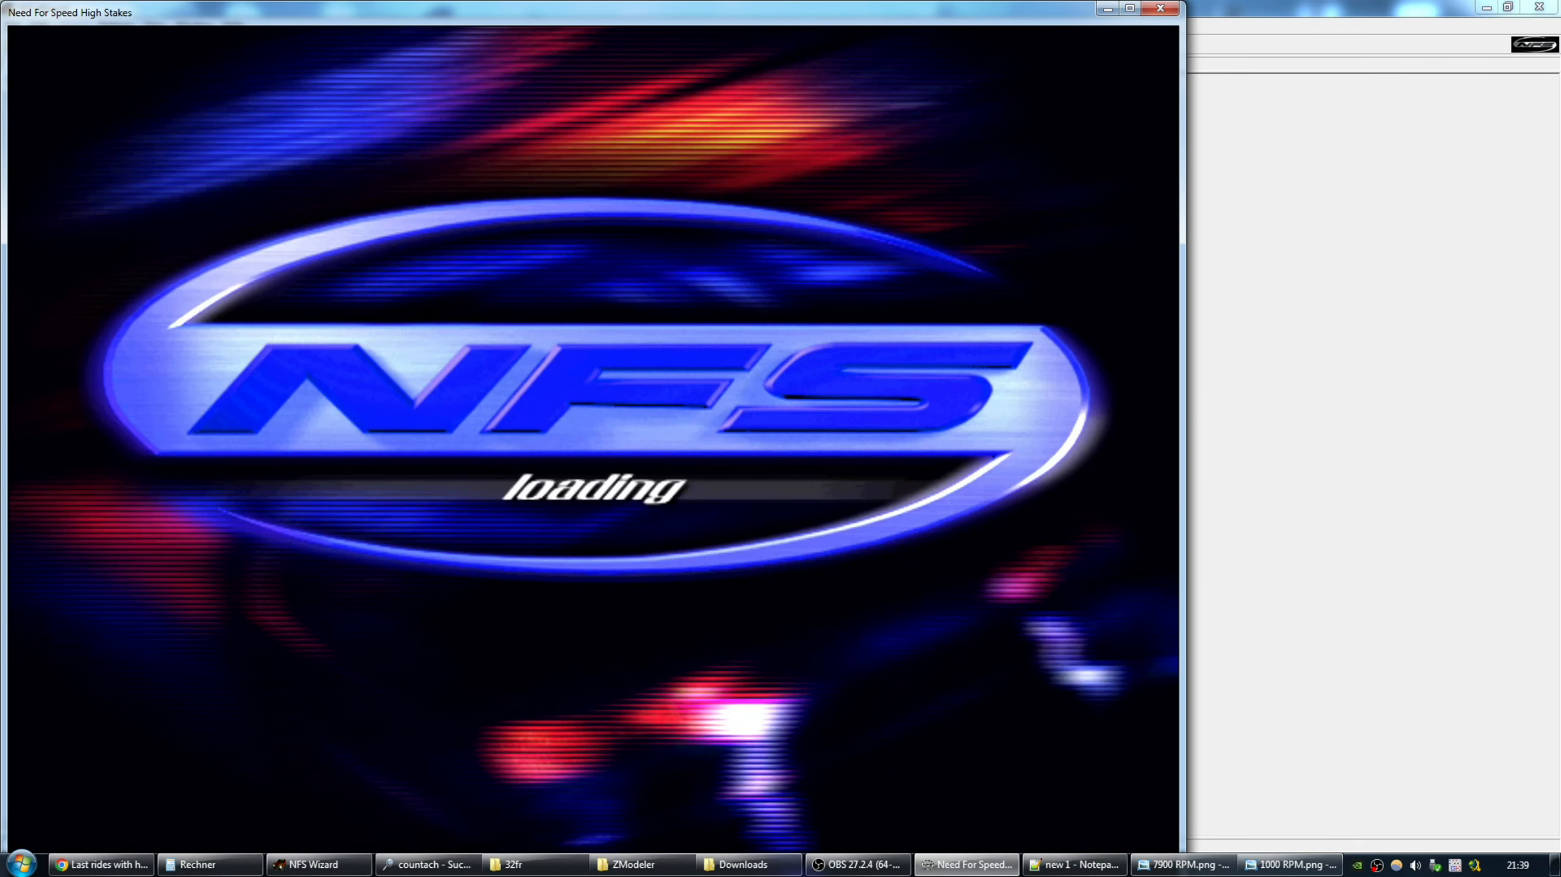
key(super)
key(alt+Tab)
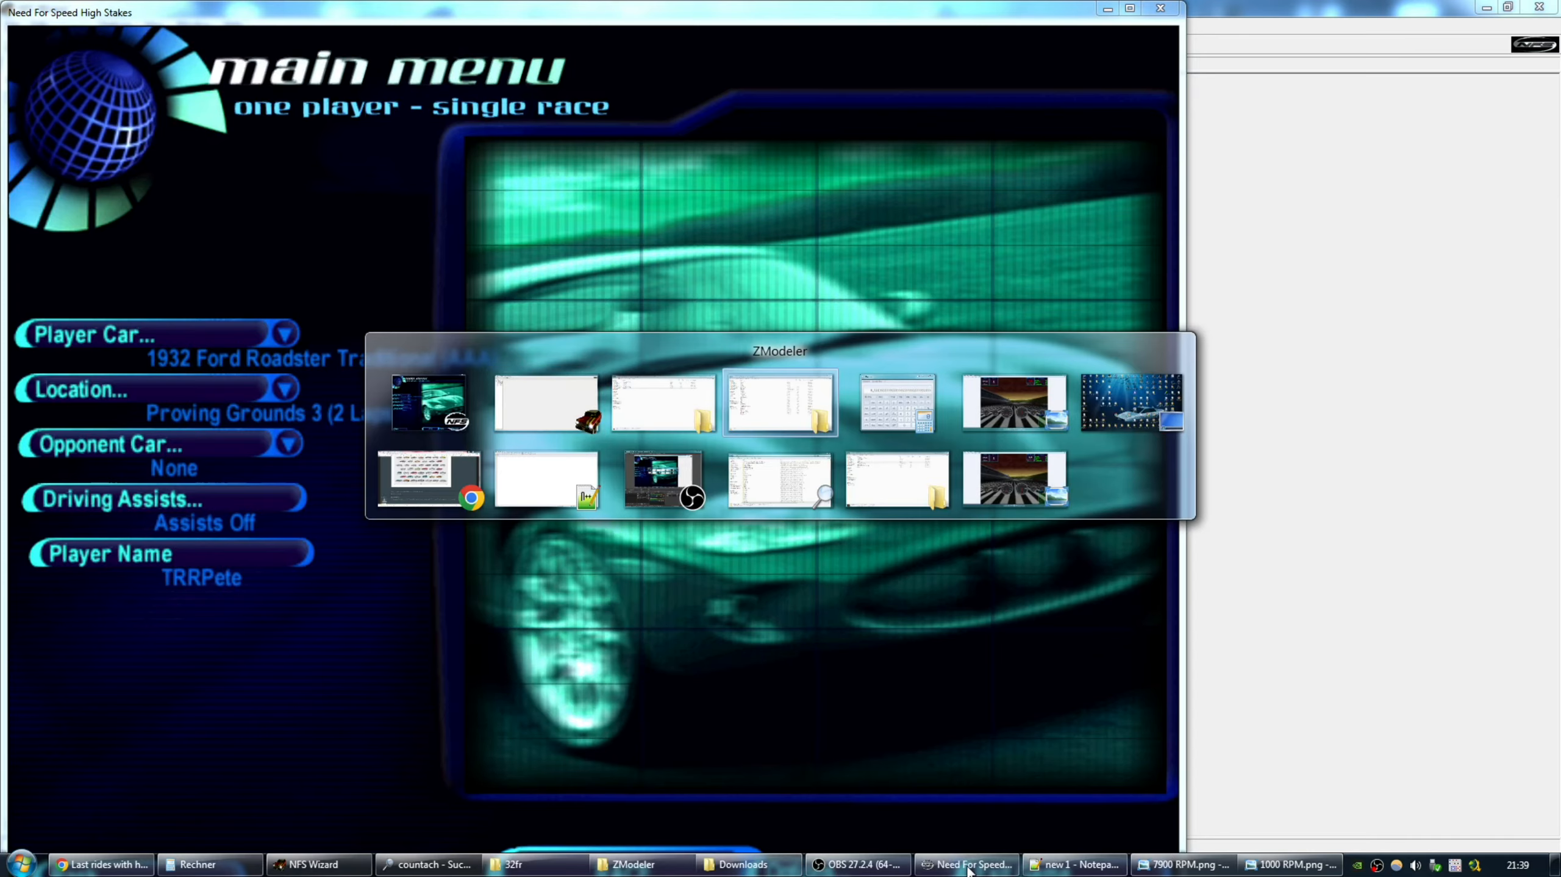
In the refreshed Downloads folder, view the new race screenshot, then Speed.png for comparison.
click(732, 396)
click(743, 864)
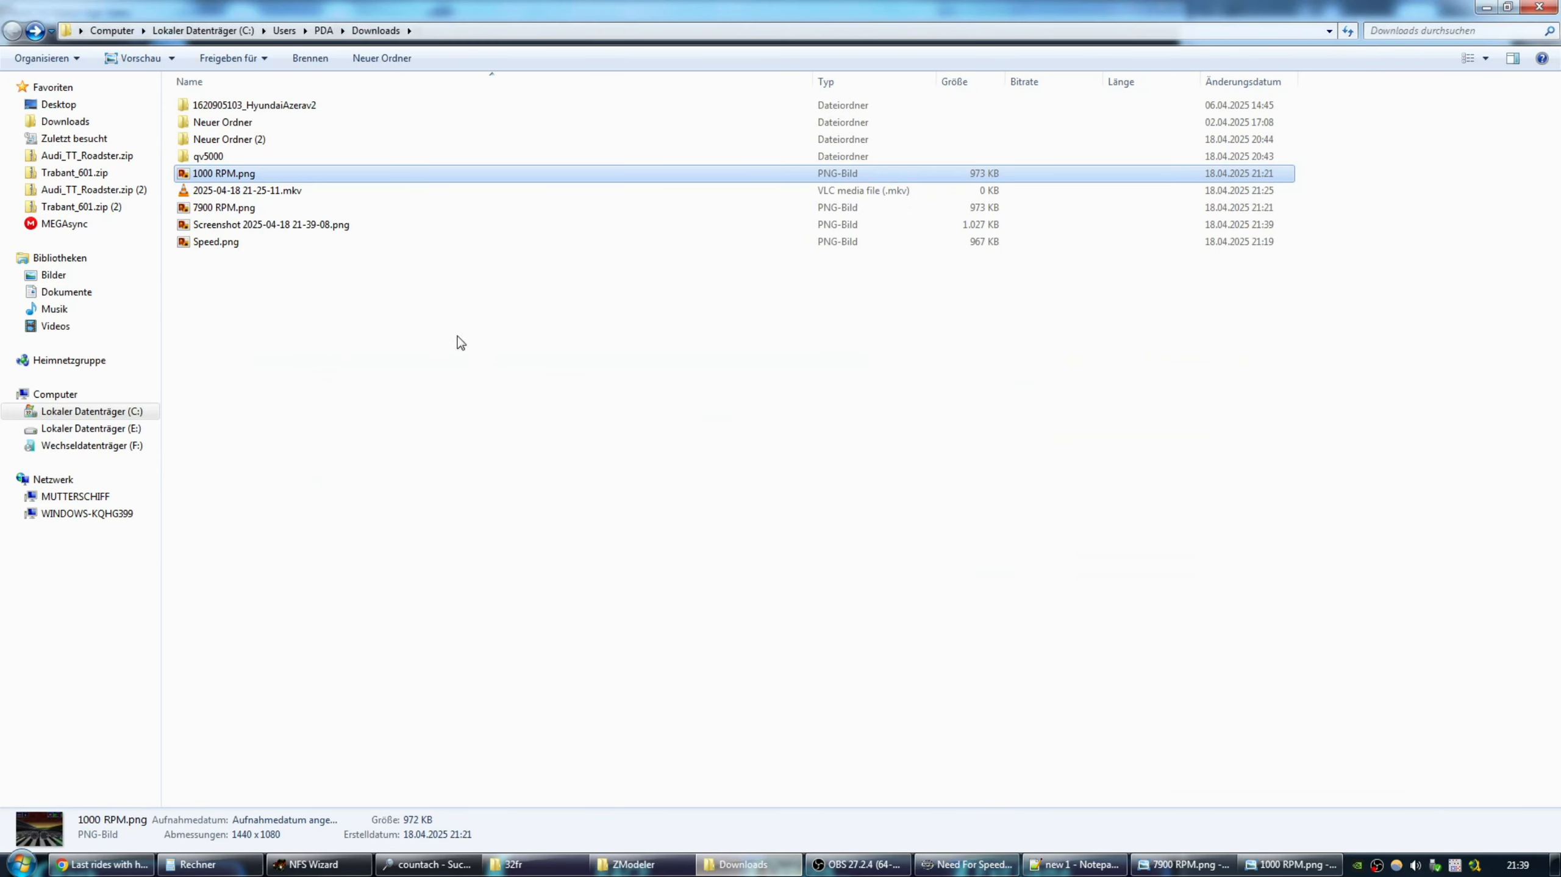
click(34, 30)
click(13, 30)
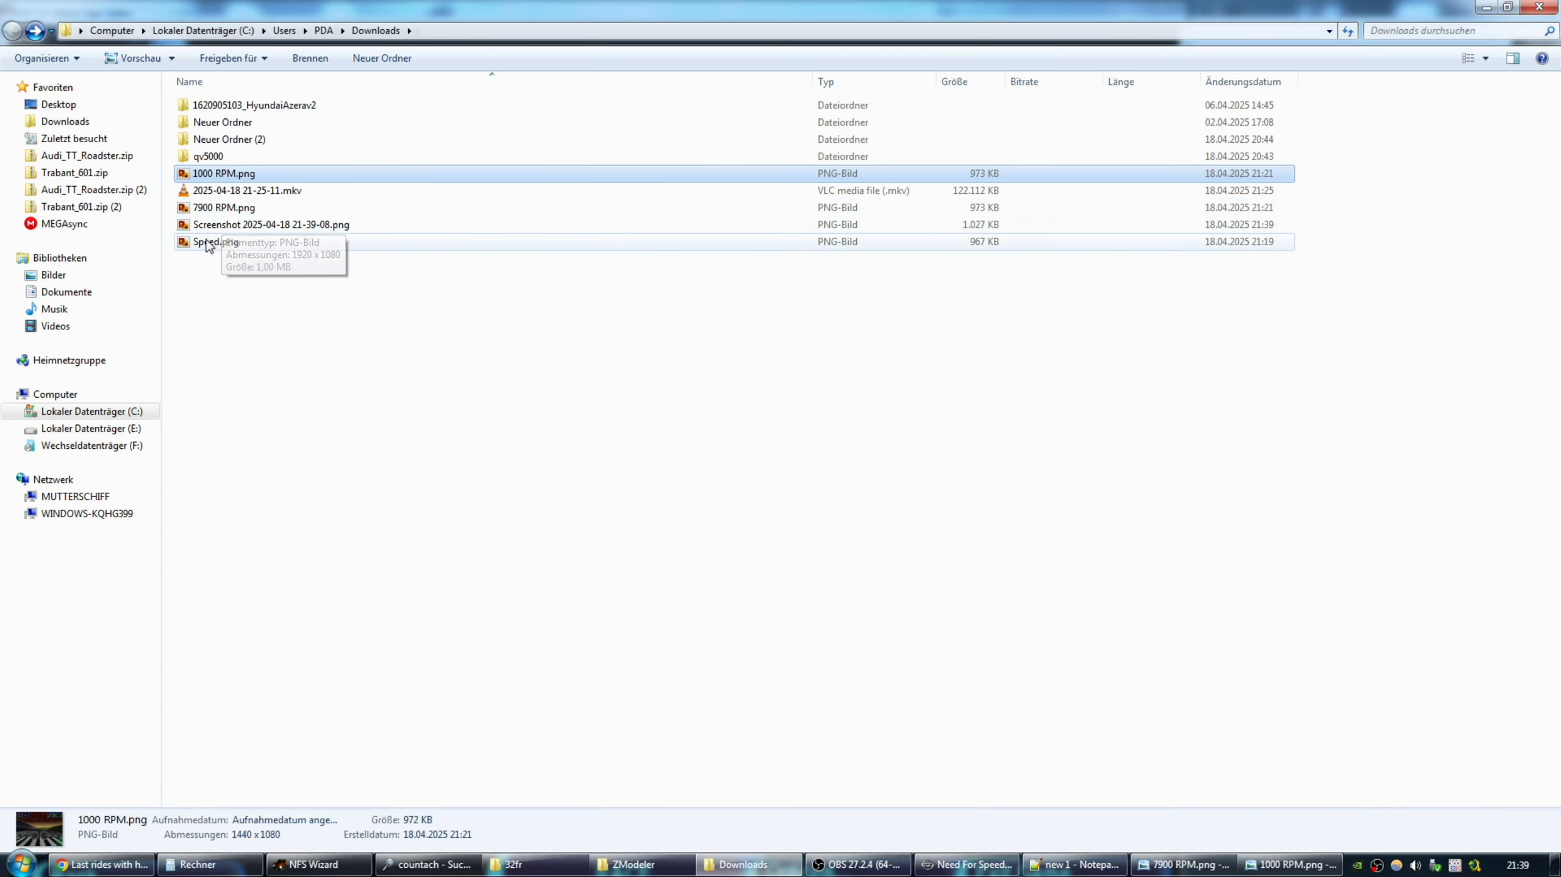
double_click(239, 226)
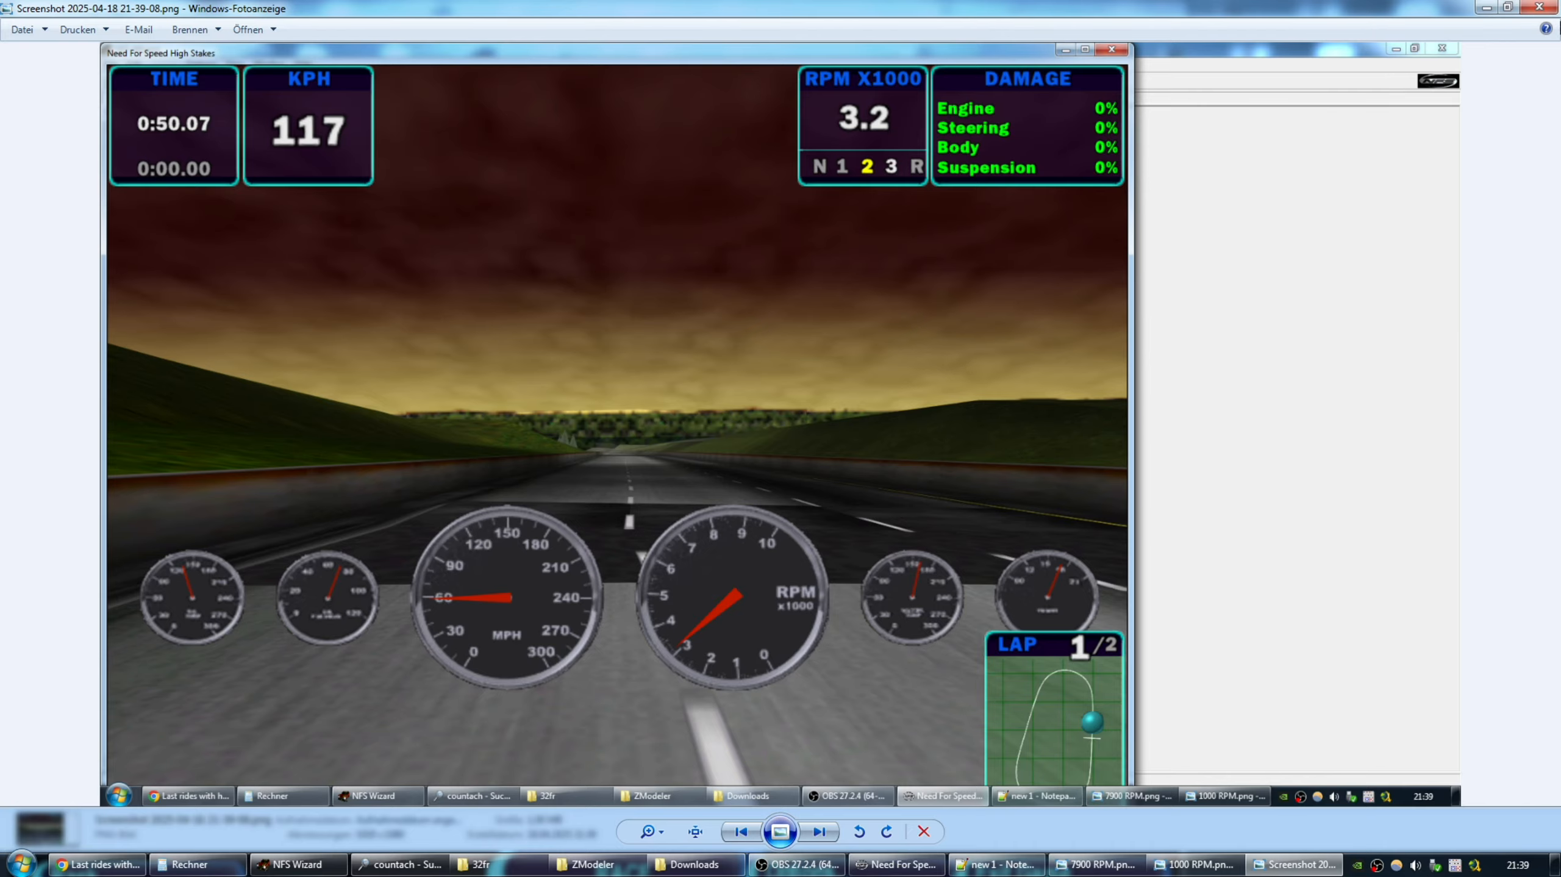
click(1540, 6)
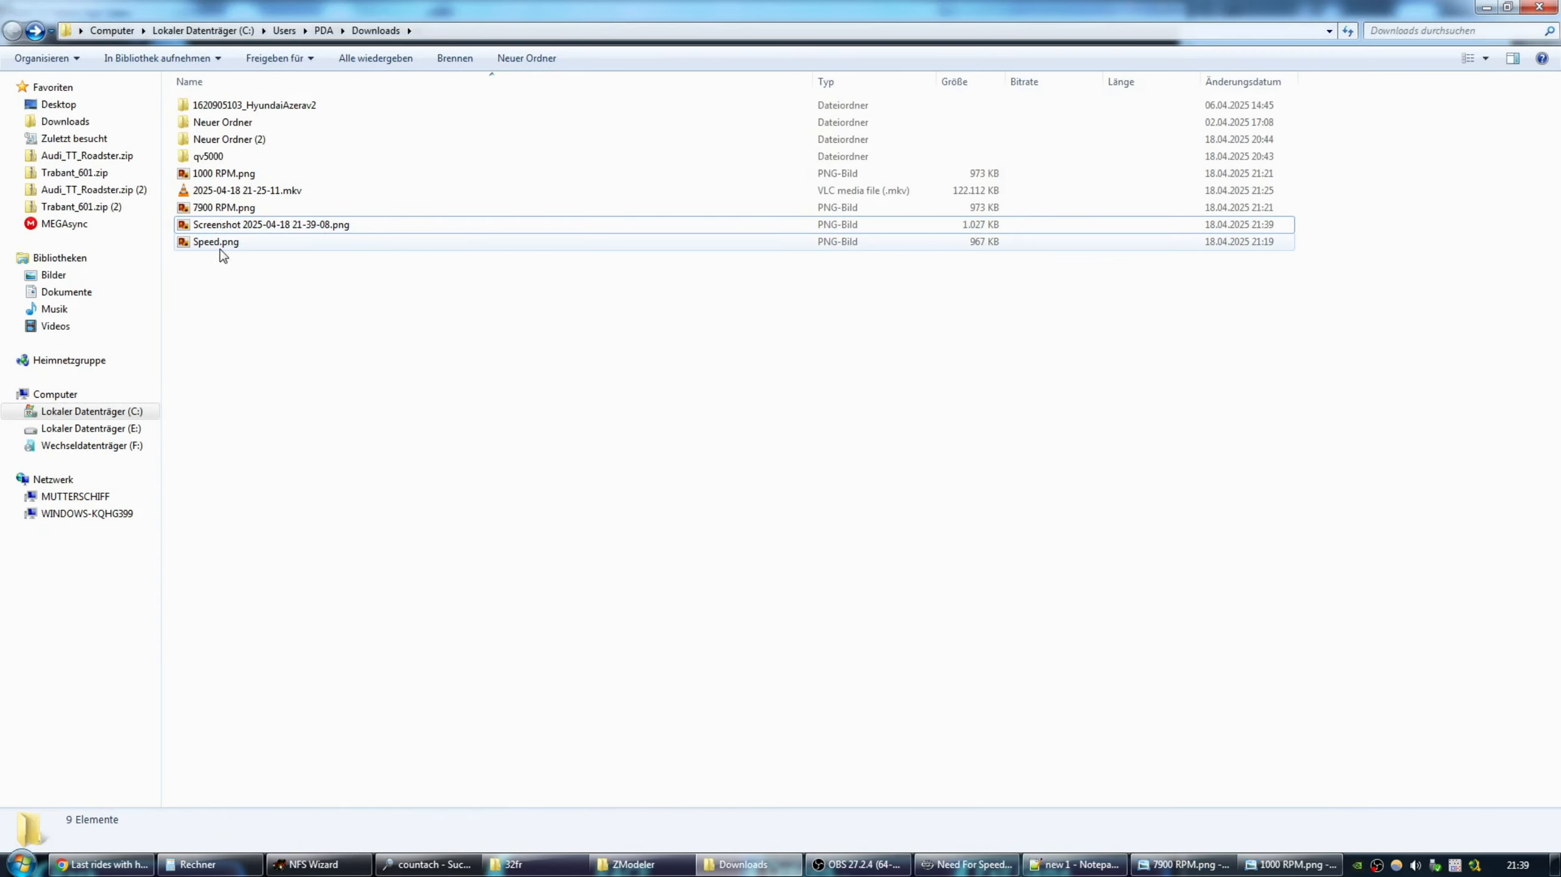
double_click(212, 243)
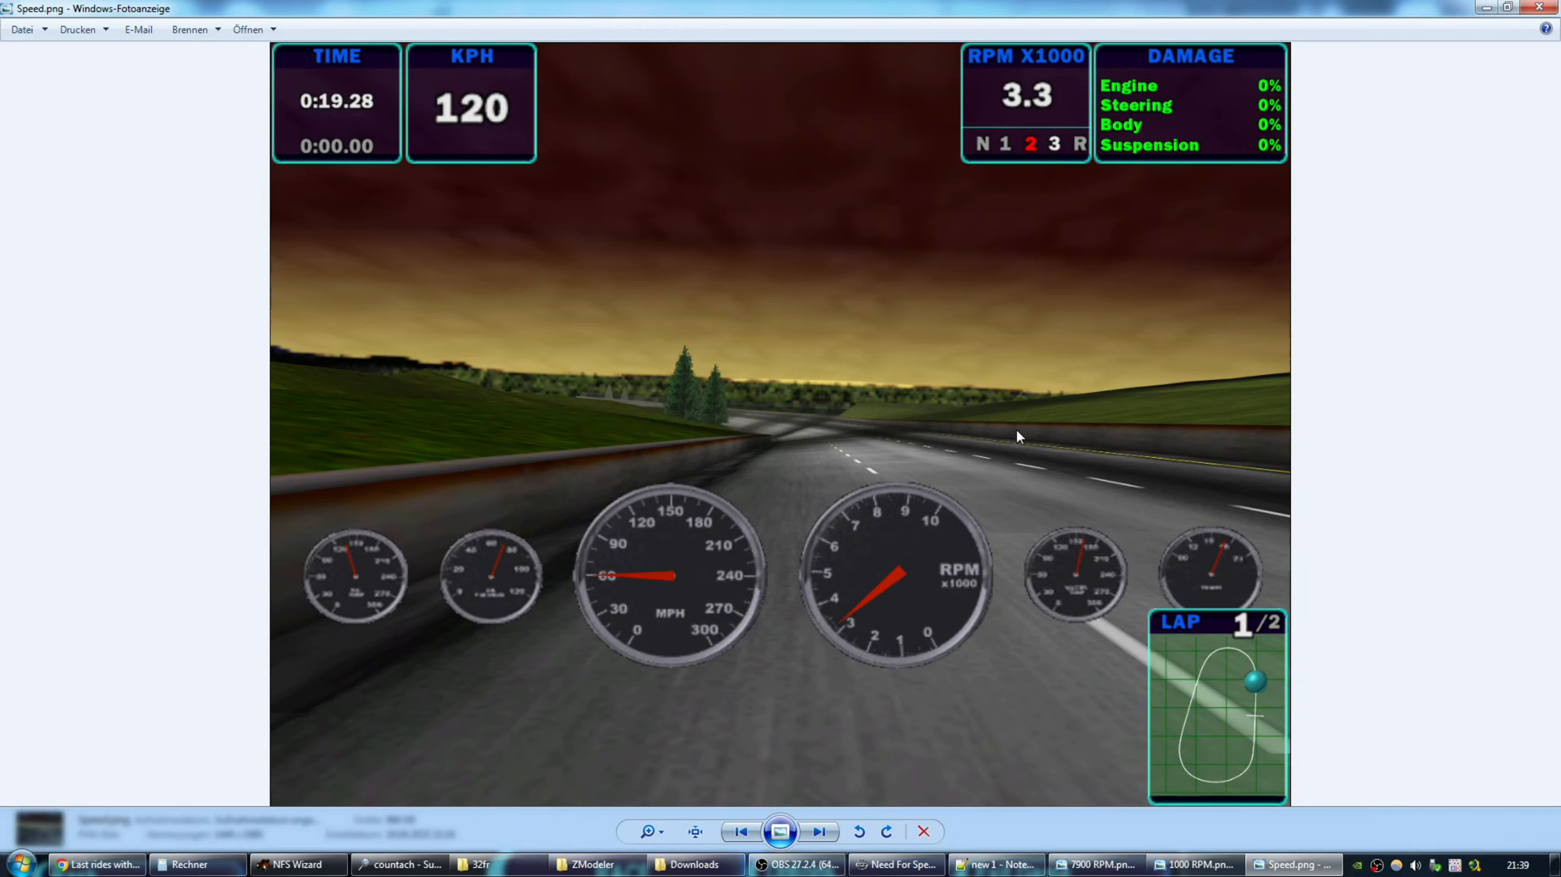
click(1540, 6)
Delete the race screenshot, reopen Speed.png and bring back the calculator.
key(Up)
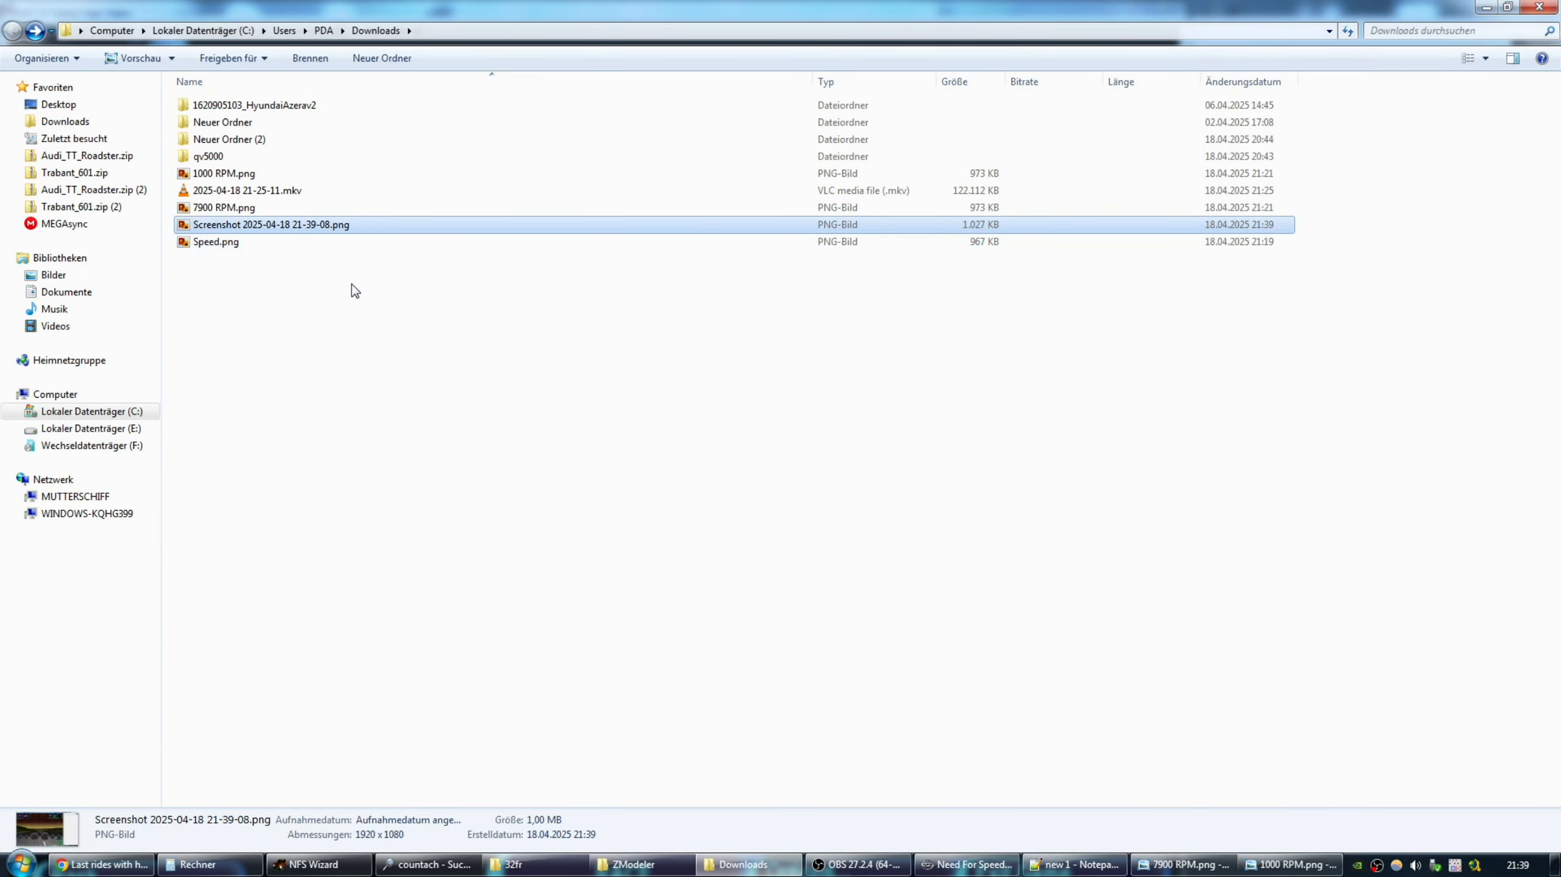
key(Delete)
double_click(213, 229)
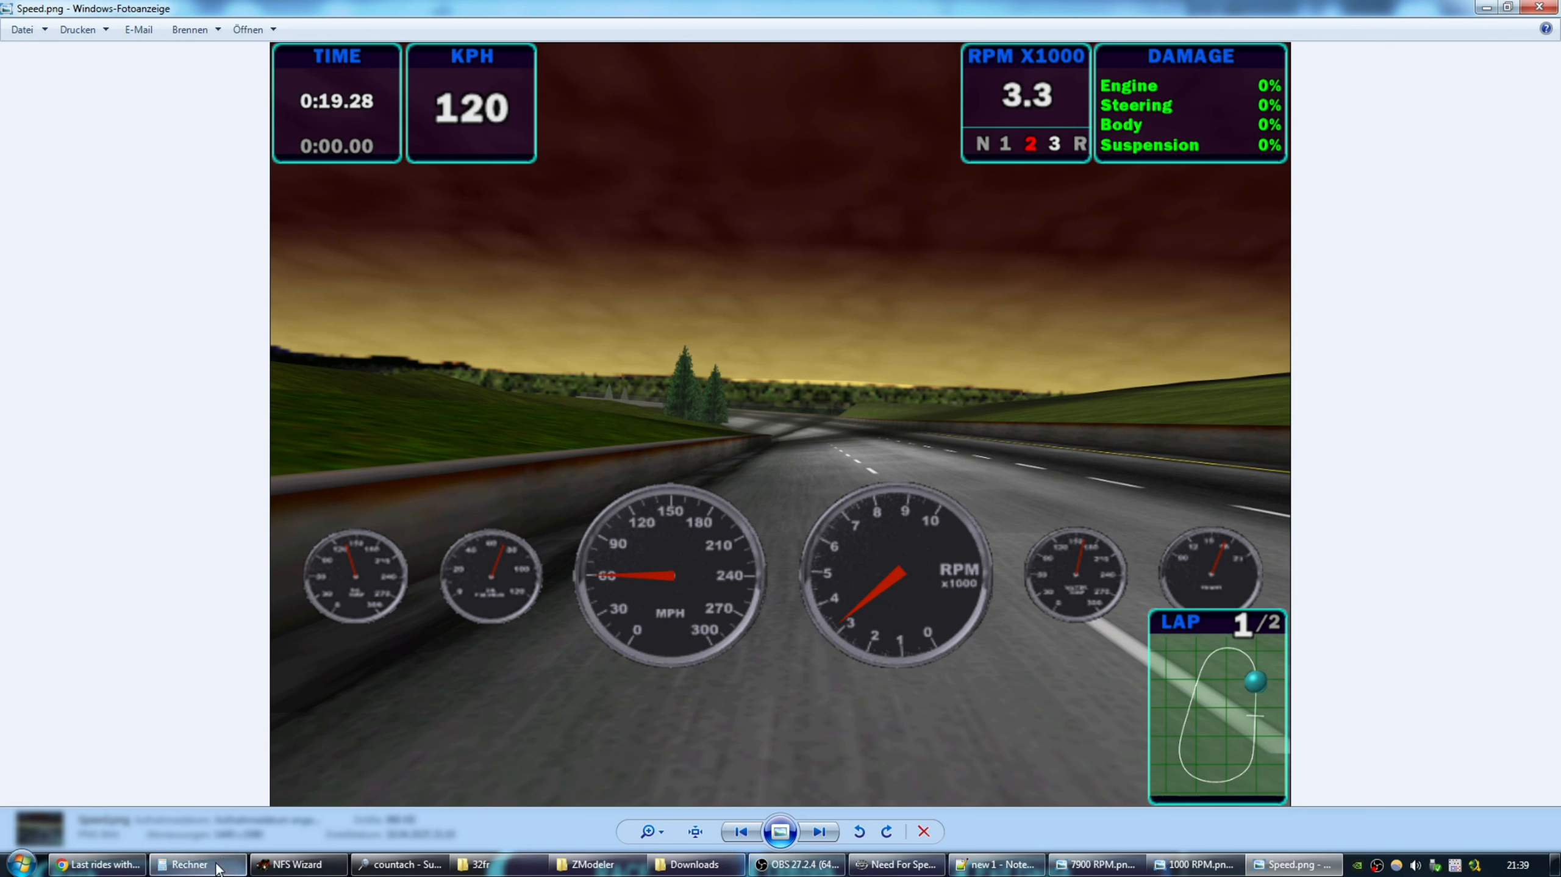
click(190, 864)
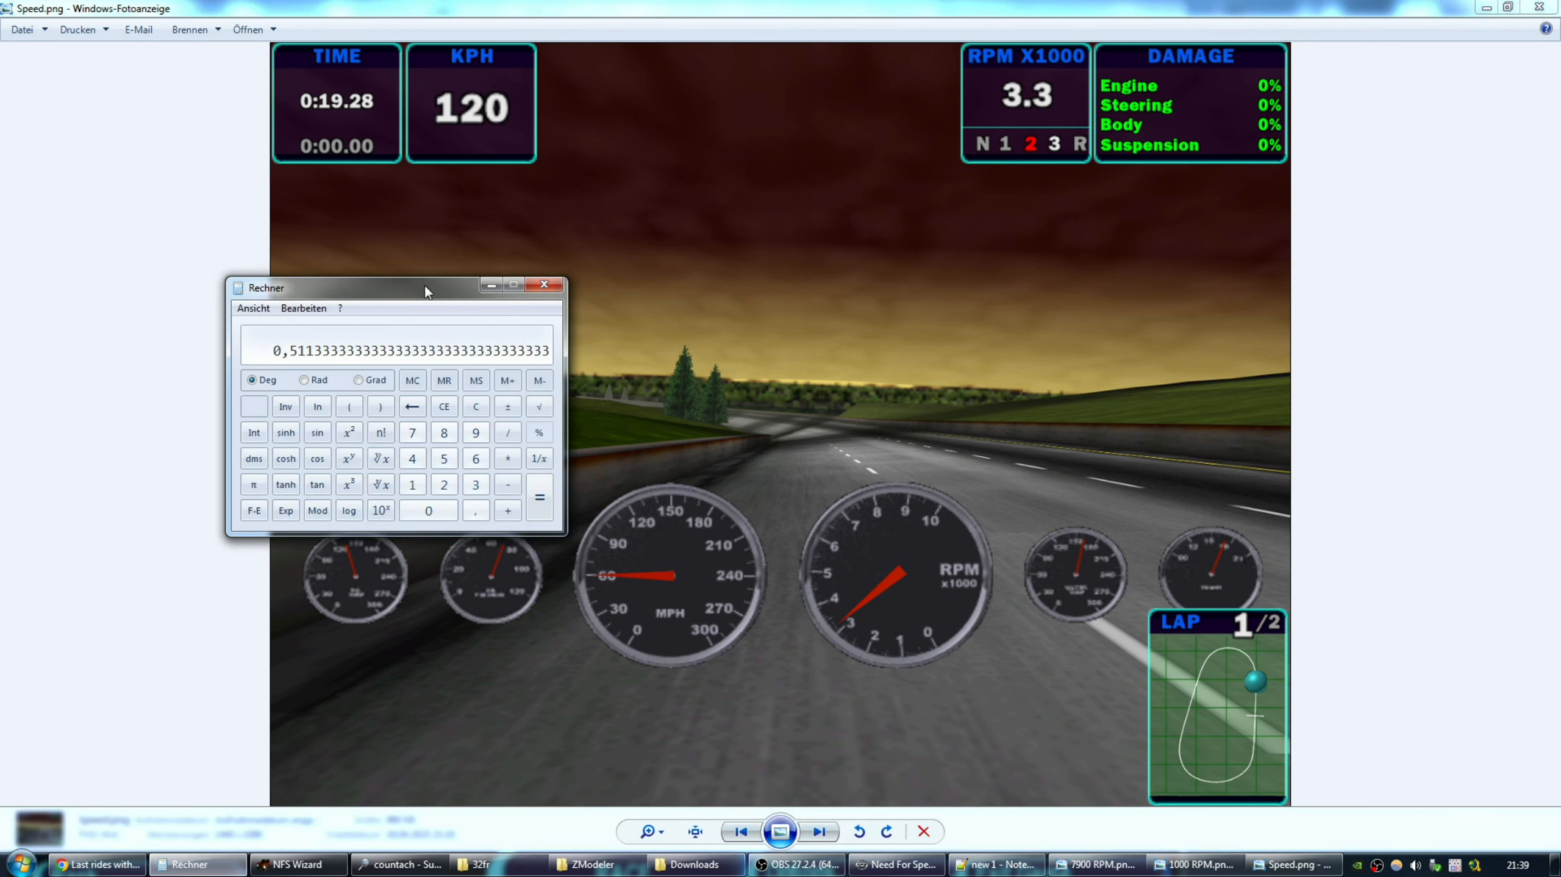
Calculate 120 / 1,6 = 75 in the calculator and reposition its window.
drag(424, 285, 888, 164)
text(12)
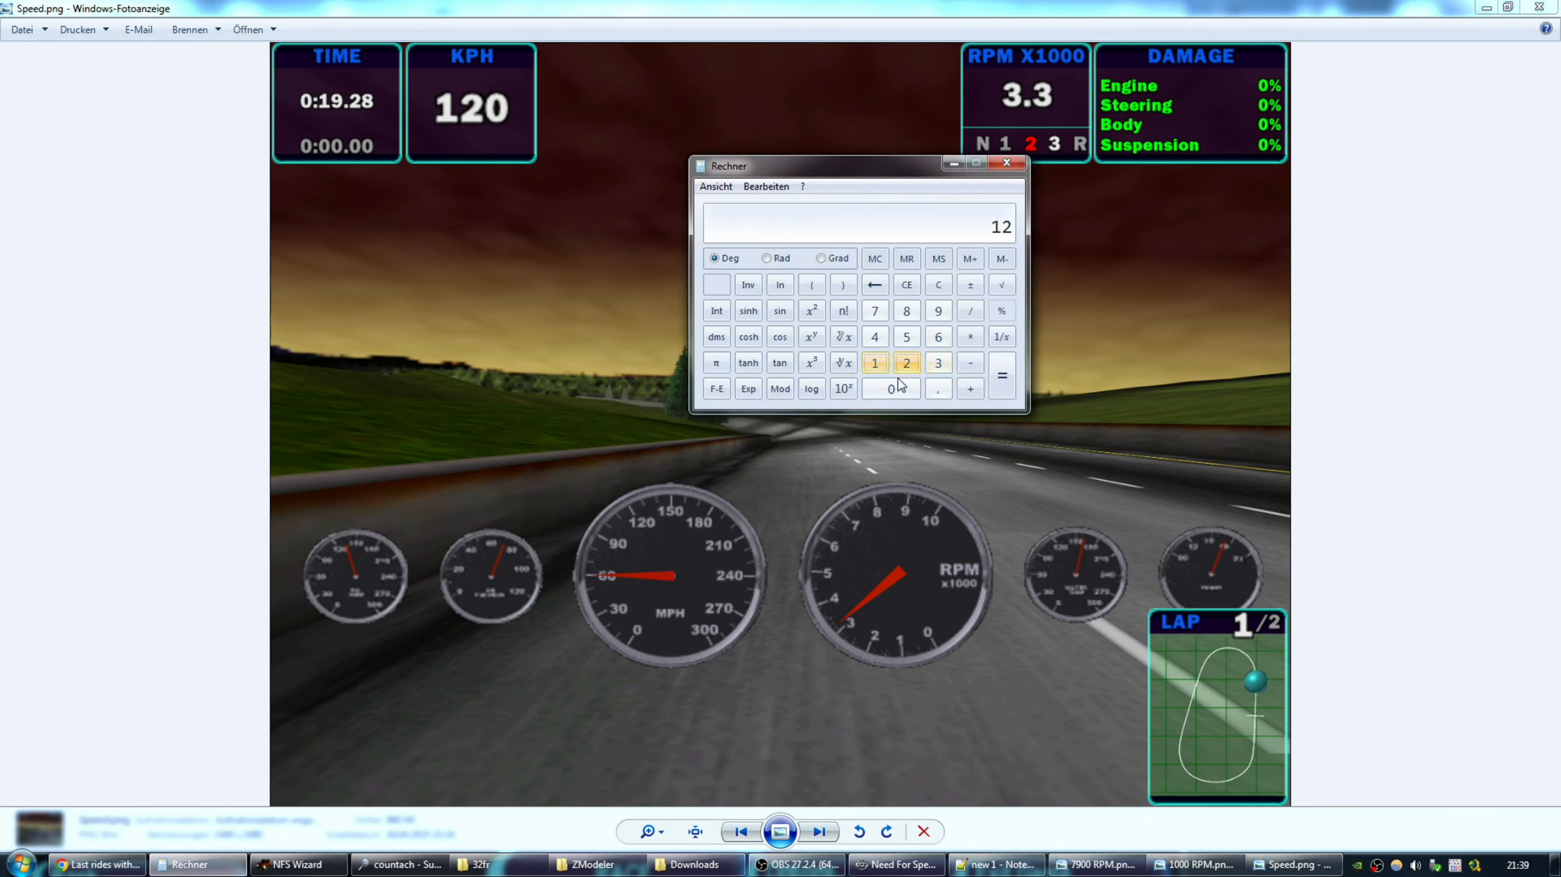
text(0 / 1,6)
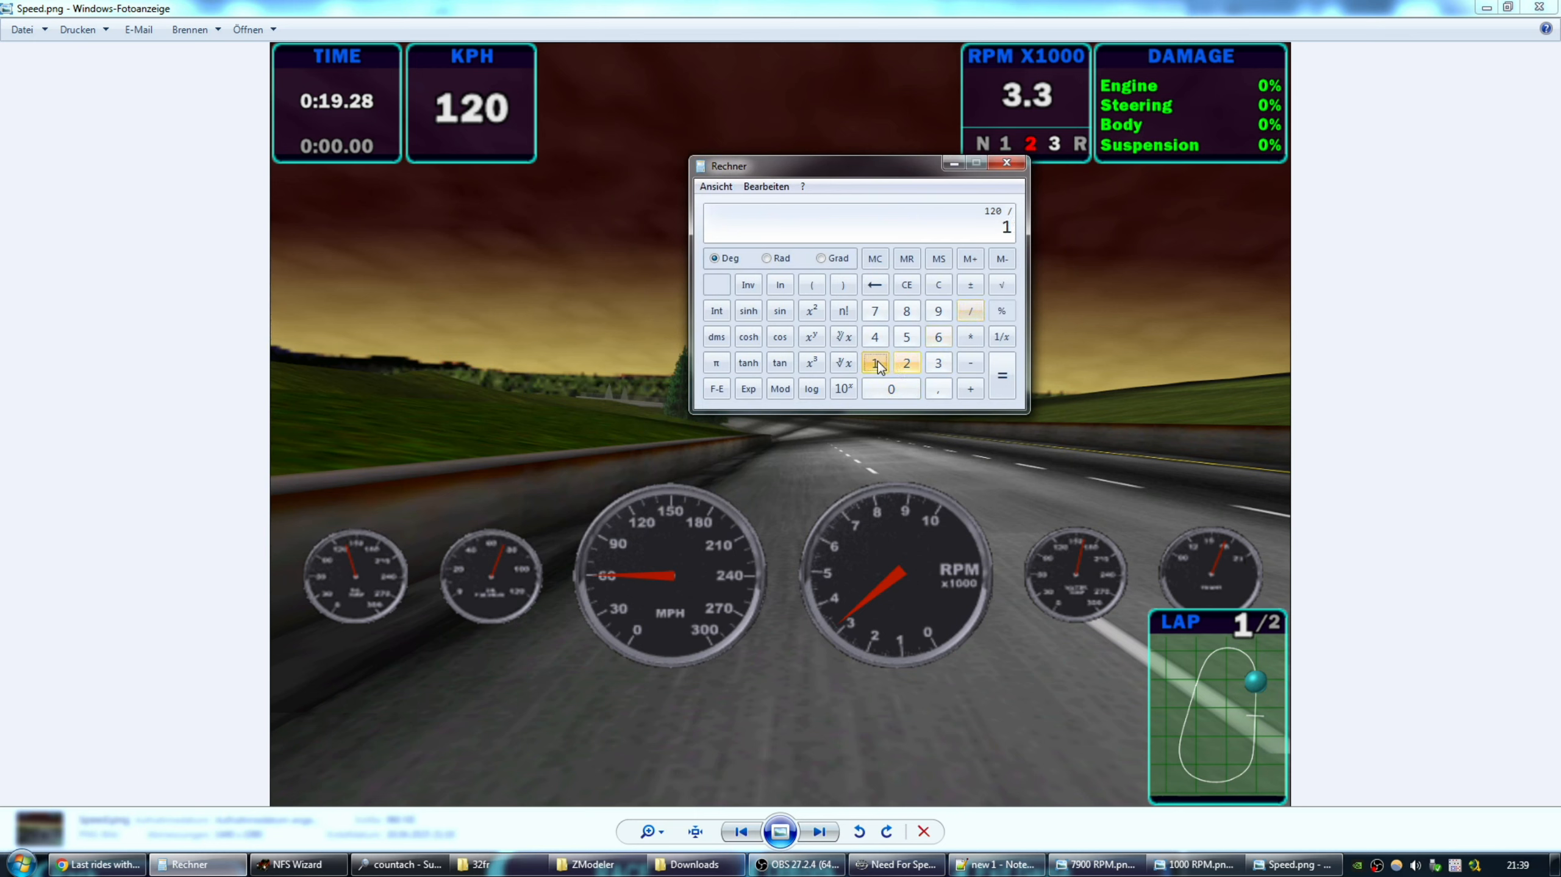
click(1000, 380)
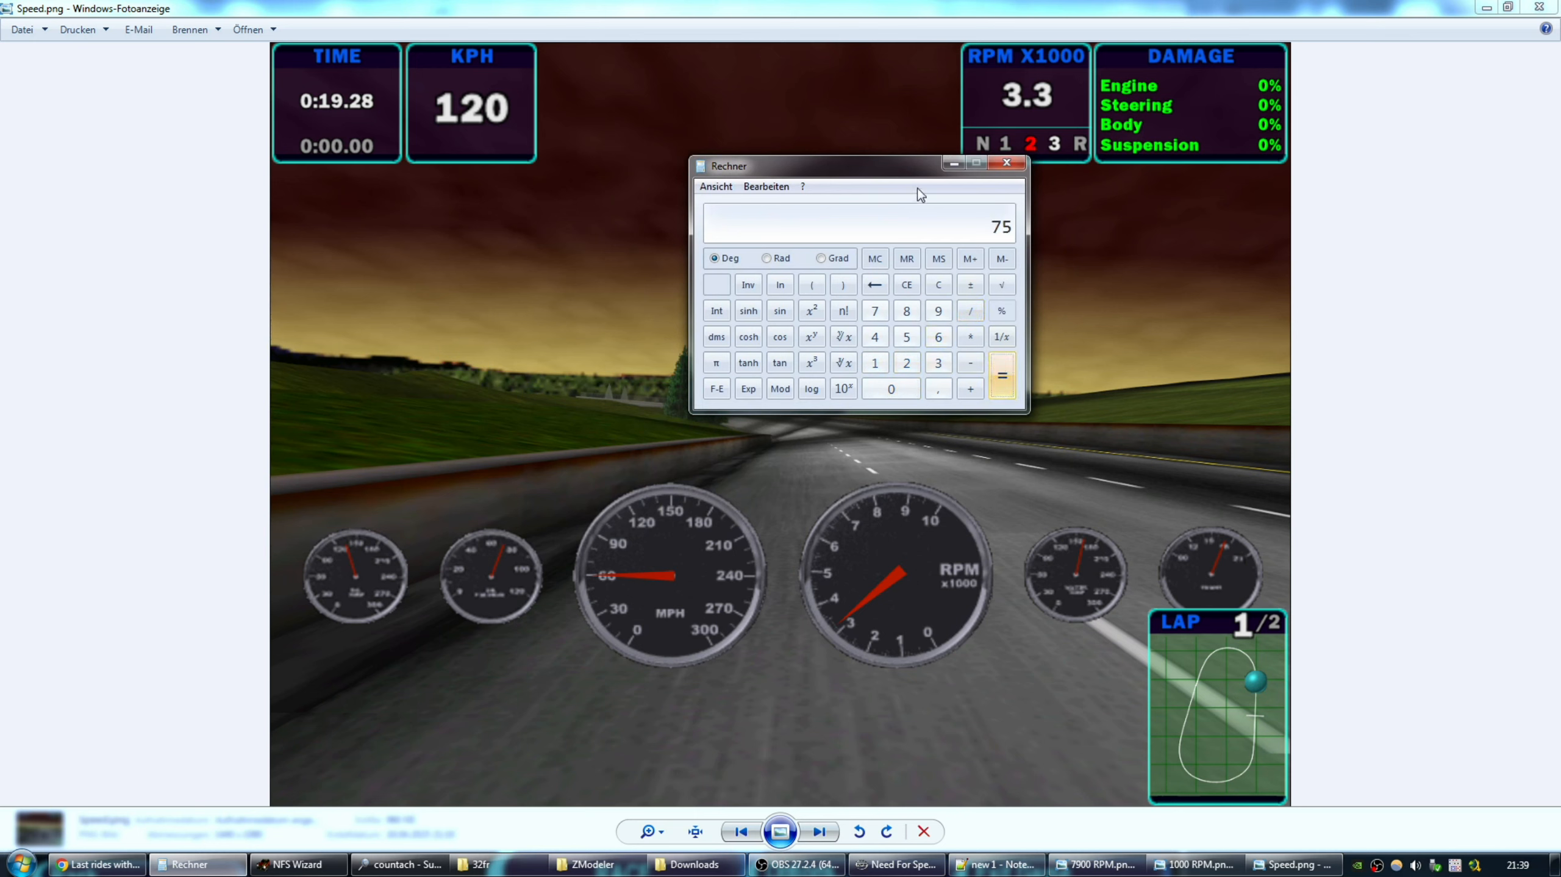
drag(898, 170, 805, 96)
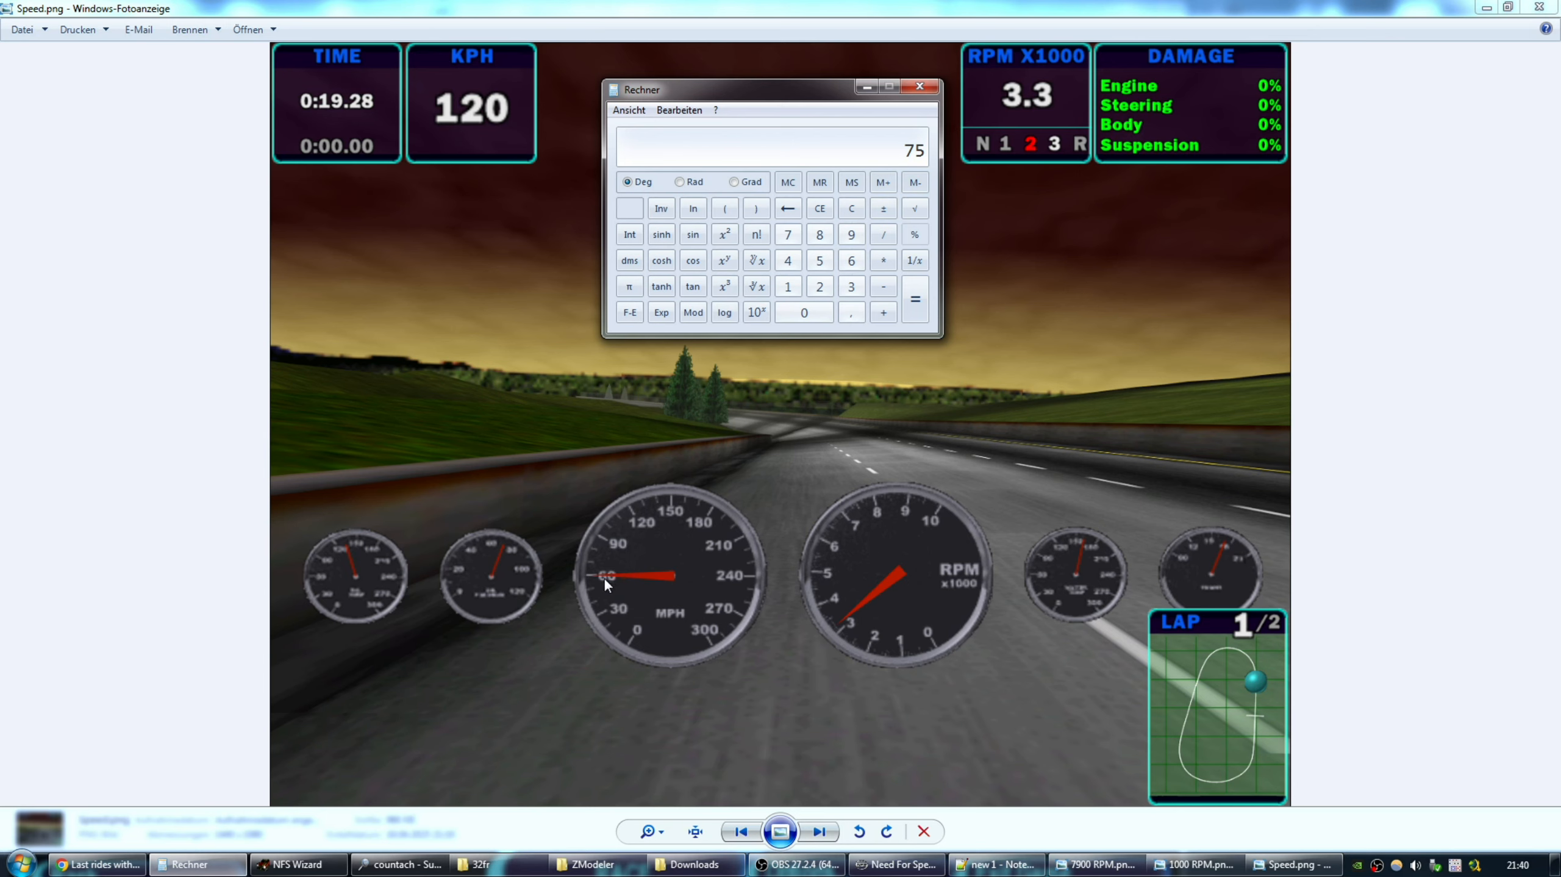
mouse_move(808, 94)
mouse_down()
mouse_move(839, 95)
mouse_move(791, 93)
mouse_up()
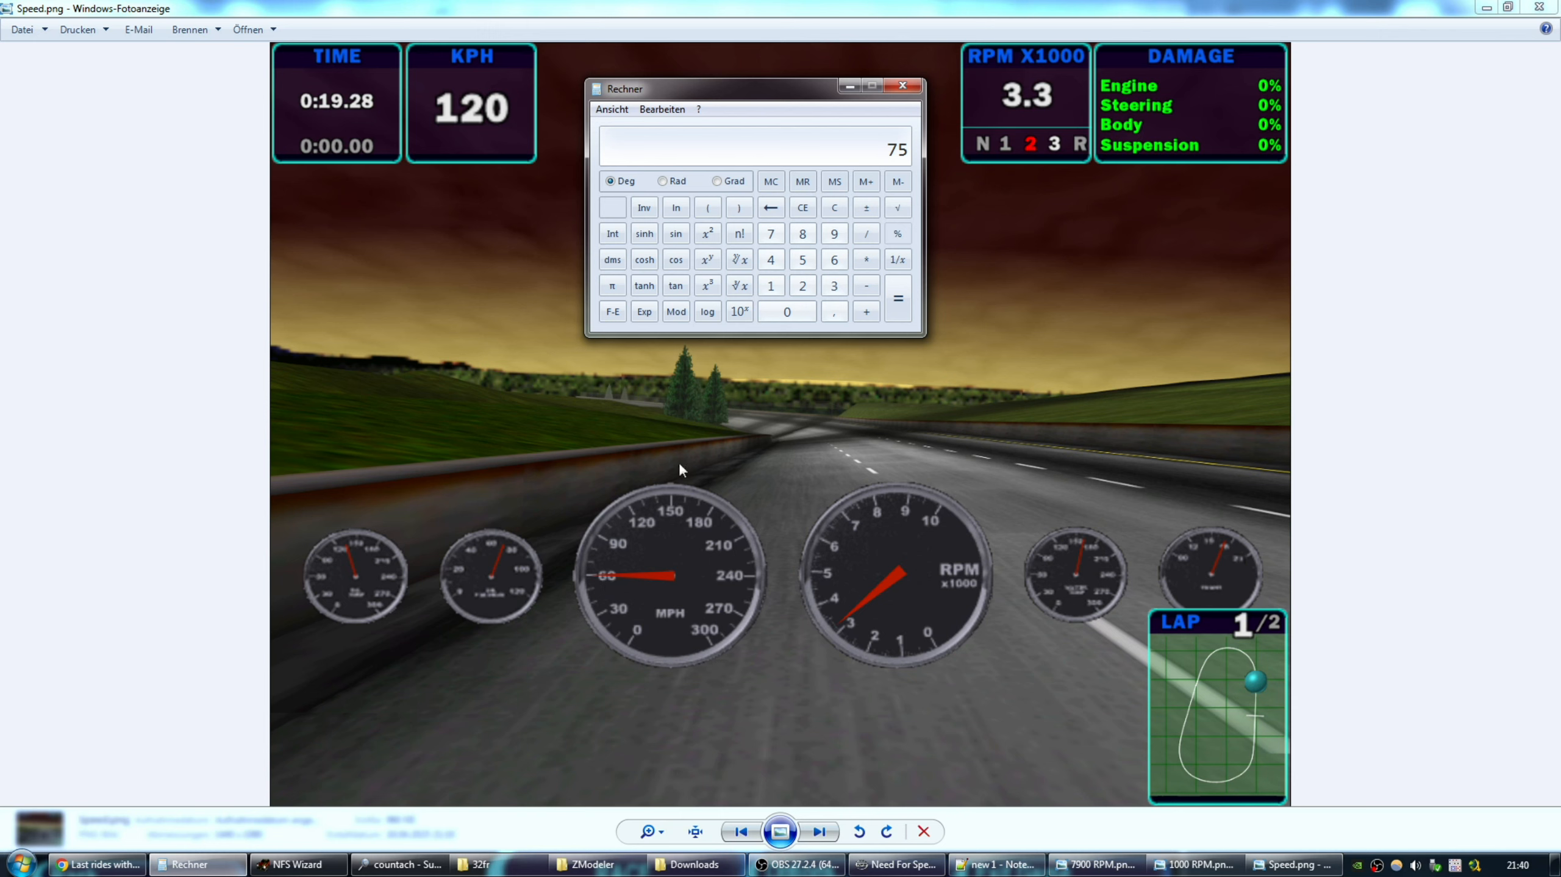
drag(802, 88, 815, 97)
Compute the midpoint (60 + 90) / 2 = 75, then bring up the 32fr car folder.
click(847, 269)
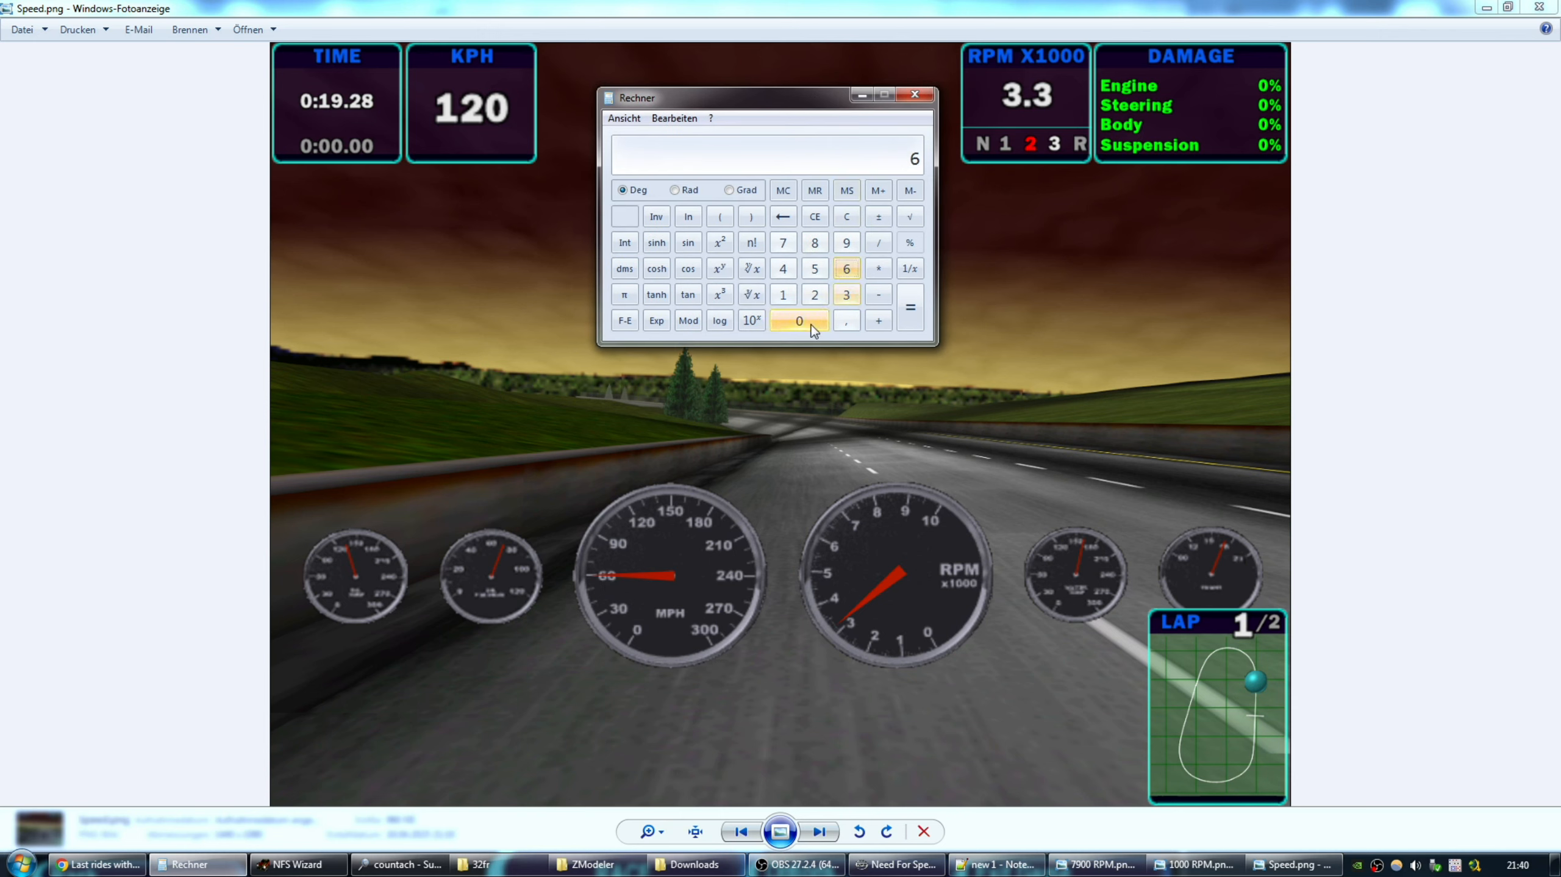
click(811, 325)
click(878, 321)
click(847, 242)
click(798, 321)
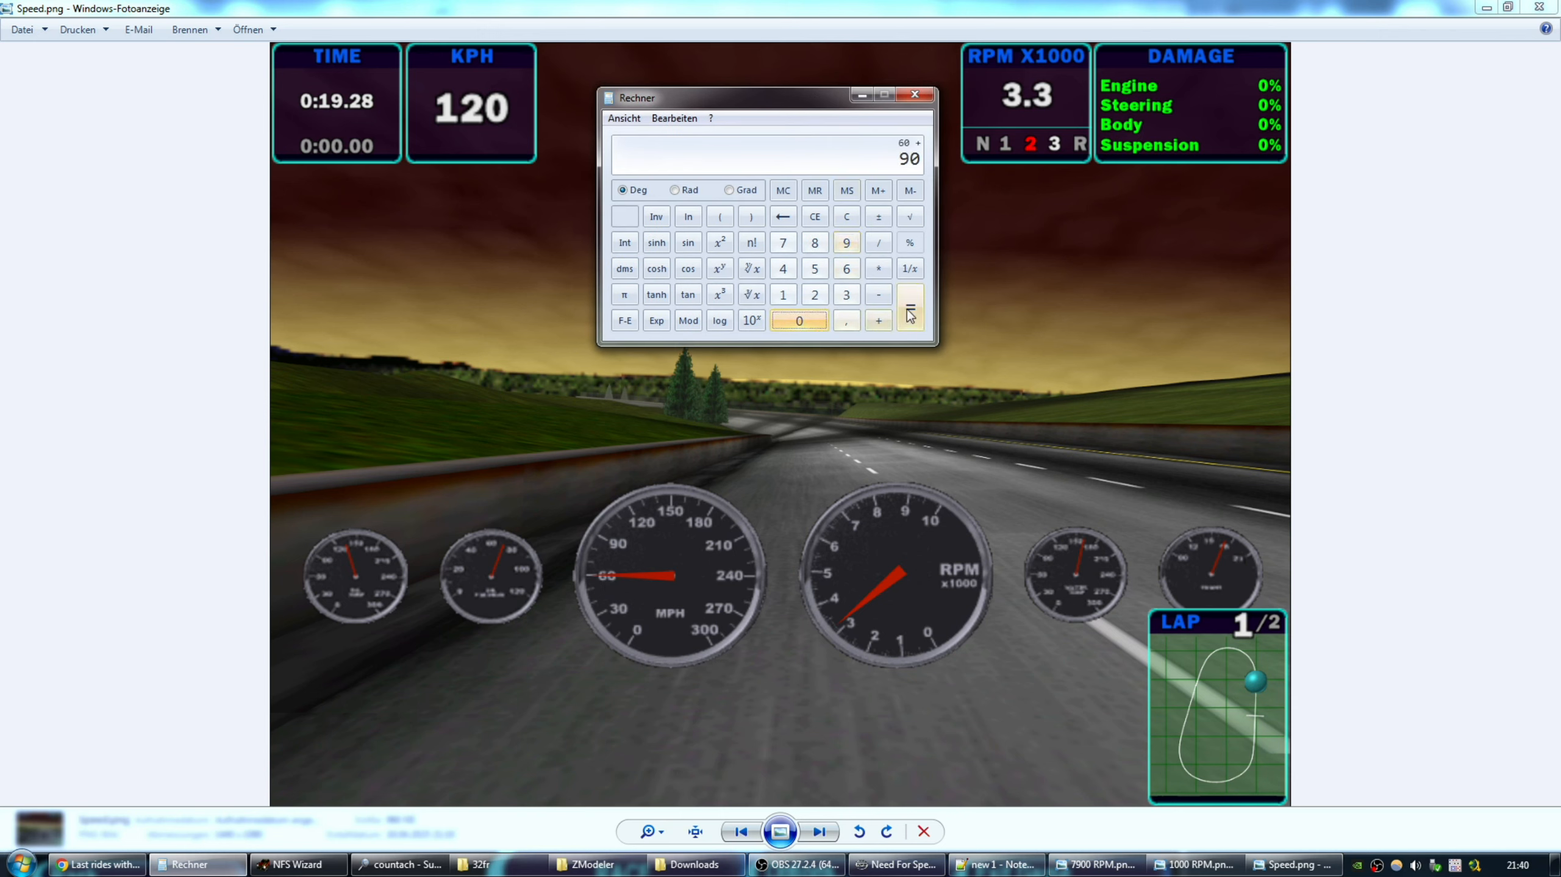
click(910, 314)
click(878, 243)
click(815, 295)
click(910, 307)
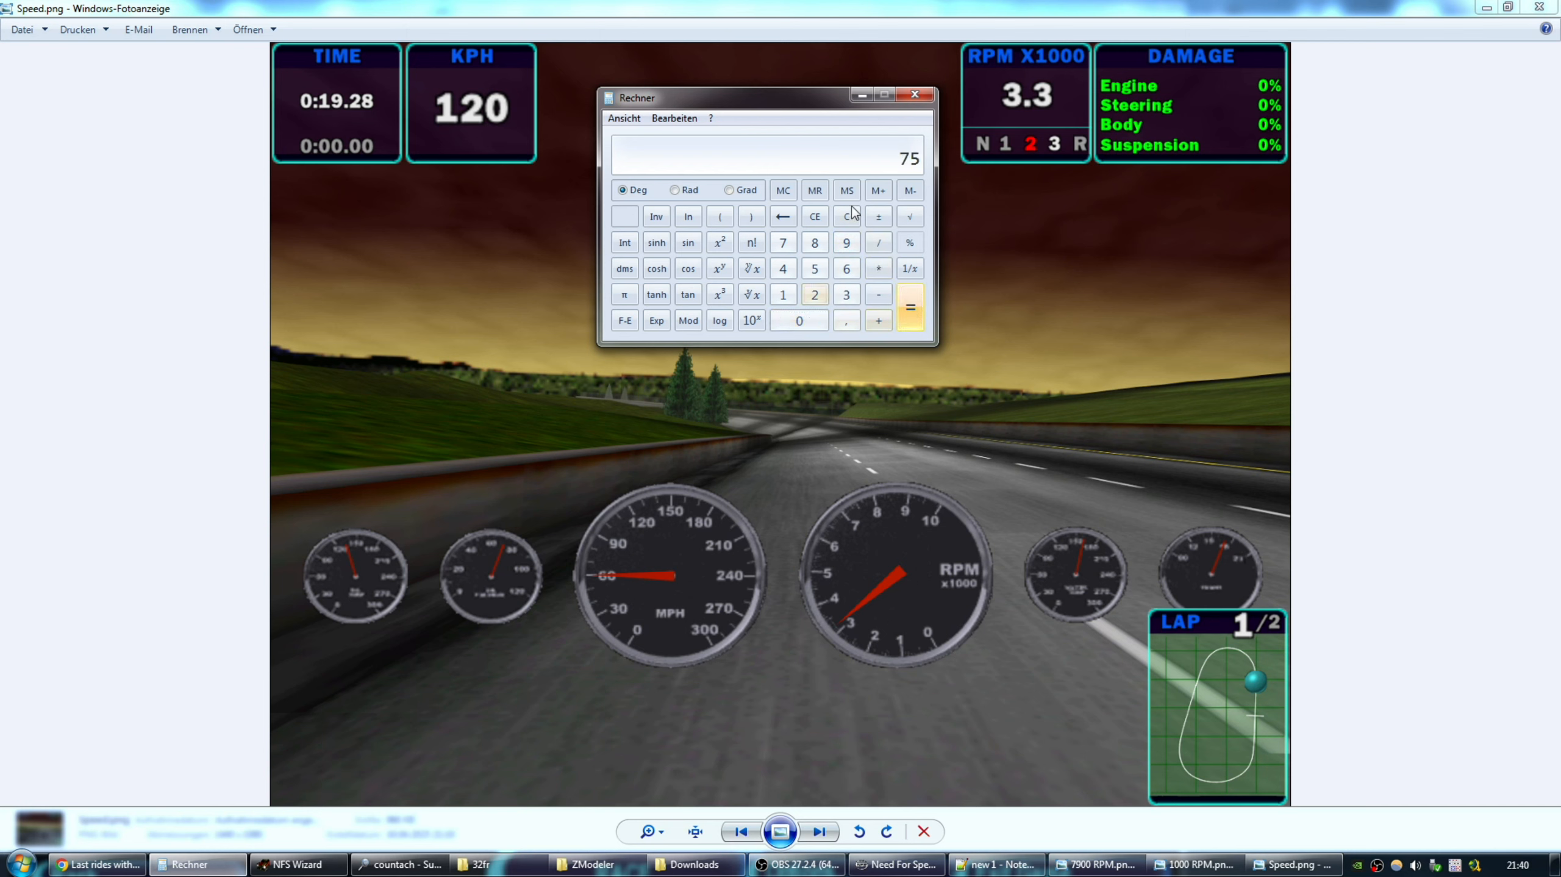
drag(749, 105, 774, 93)
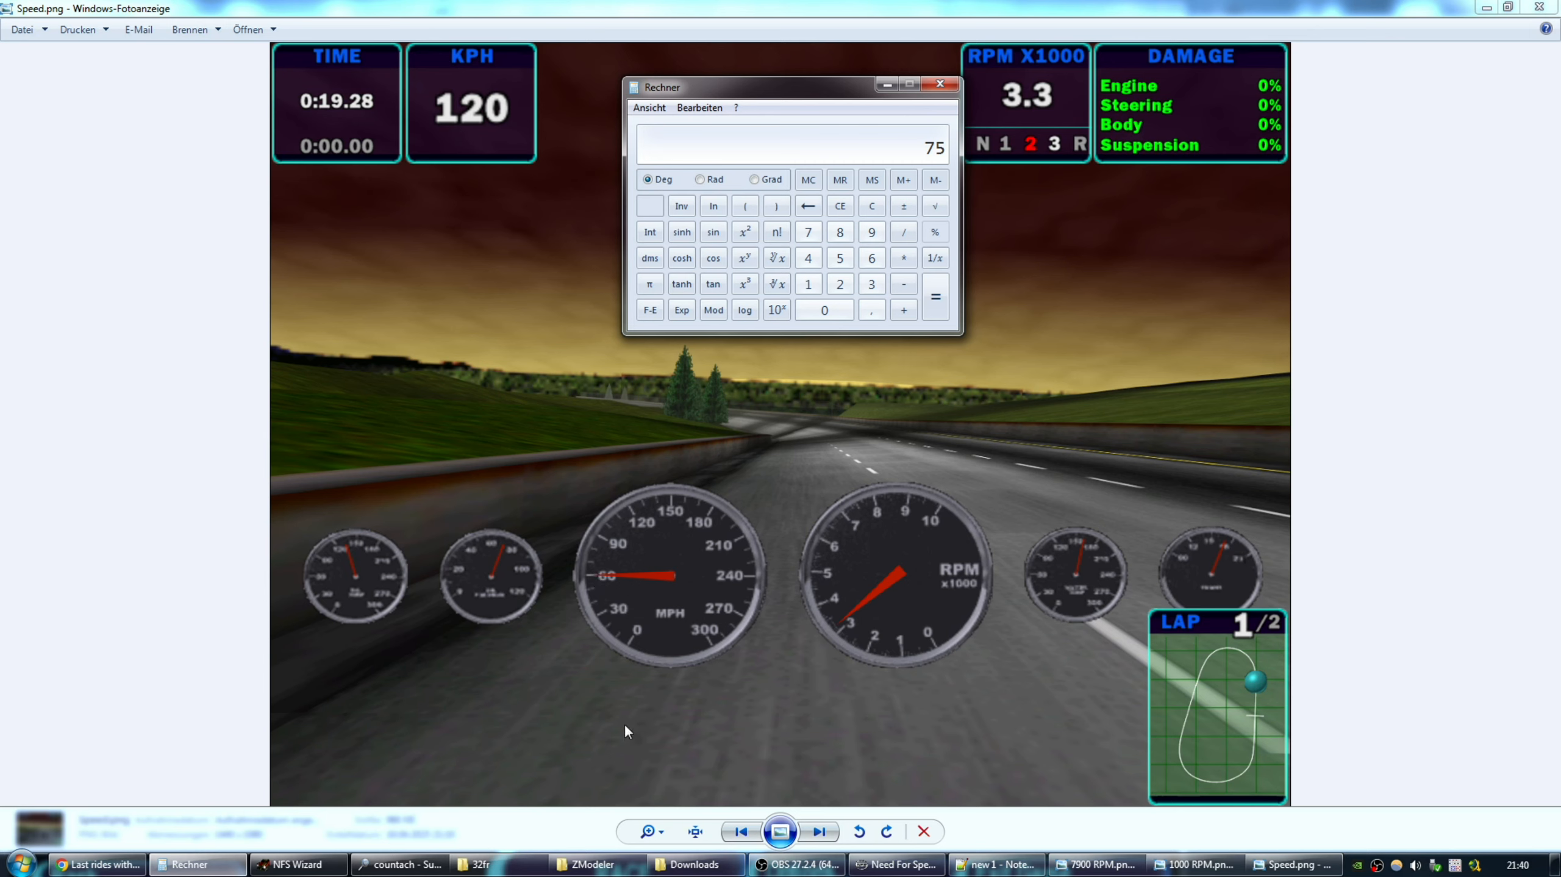
click(486, 864)
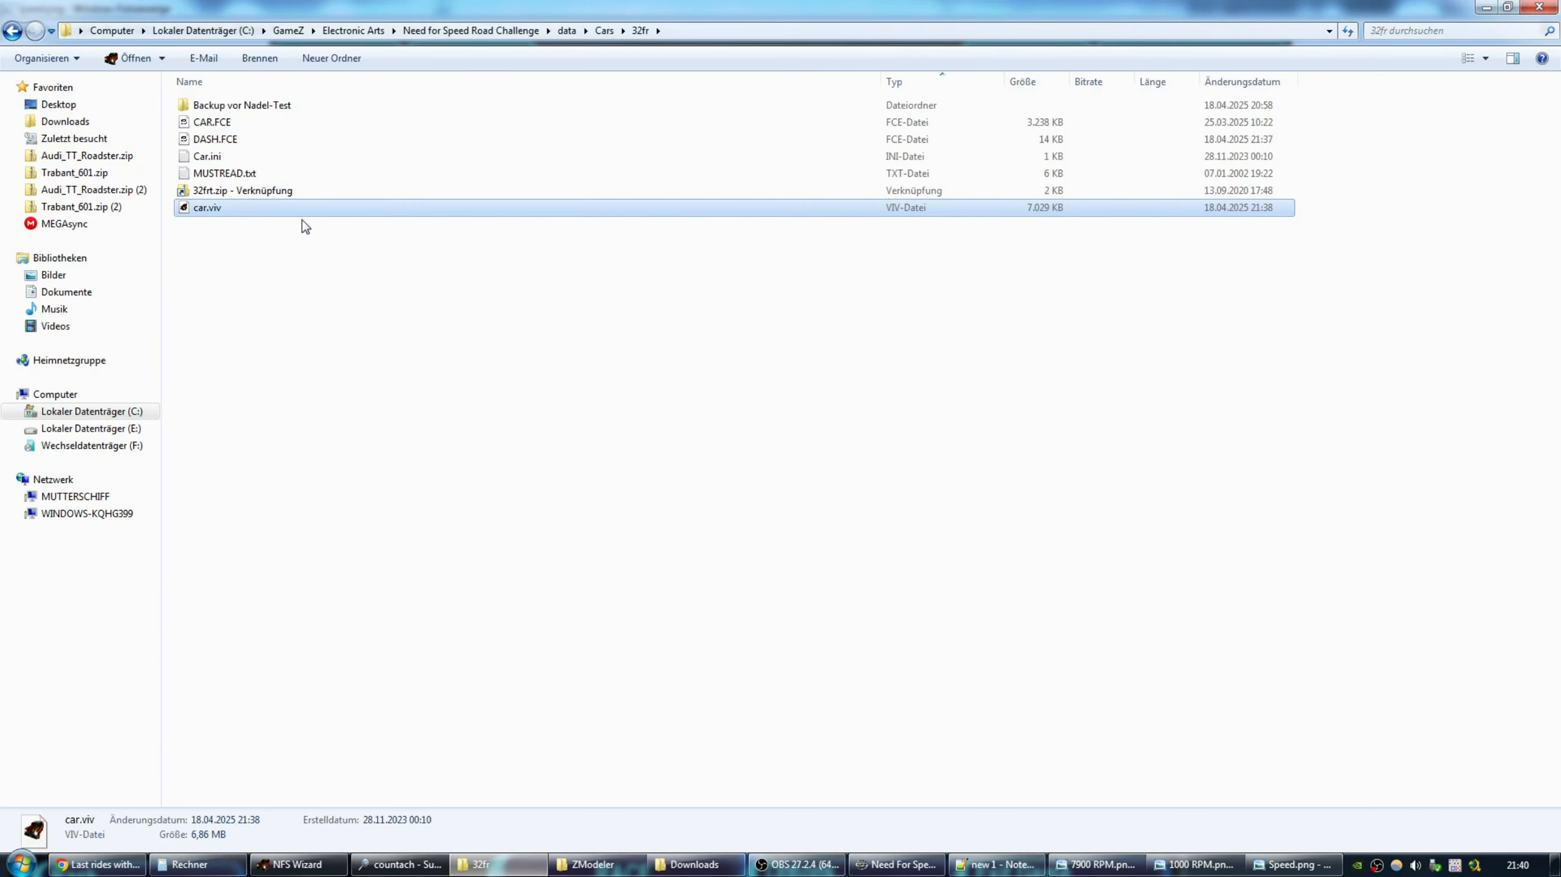
Launch ZModeler, load DASH.FCE, hide all objects and display only the :F_MPH needle.
click(214, 139)
click(607, 866)
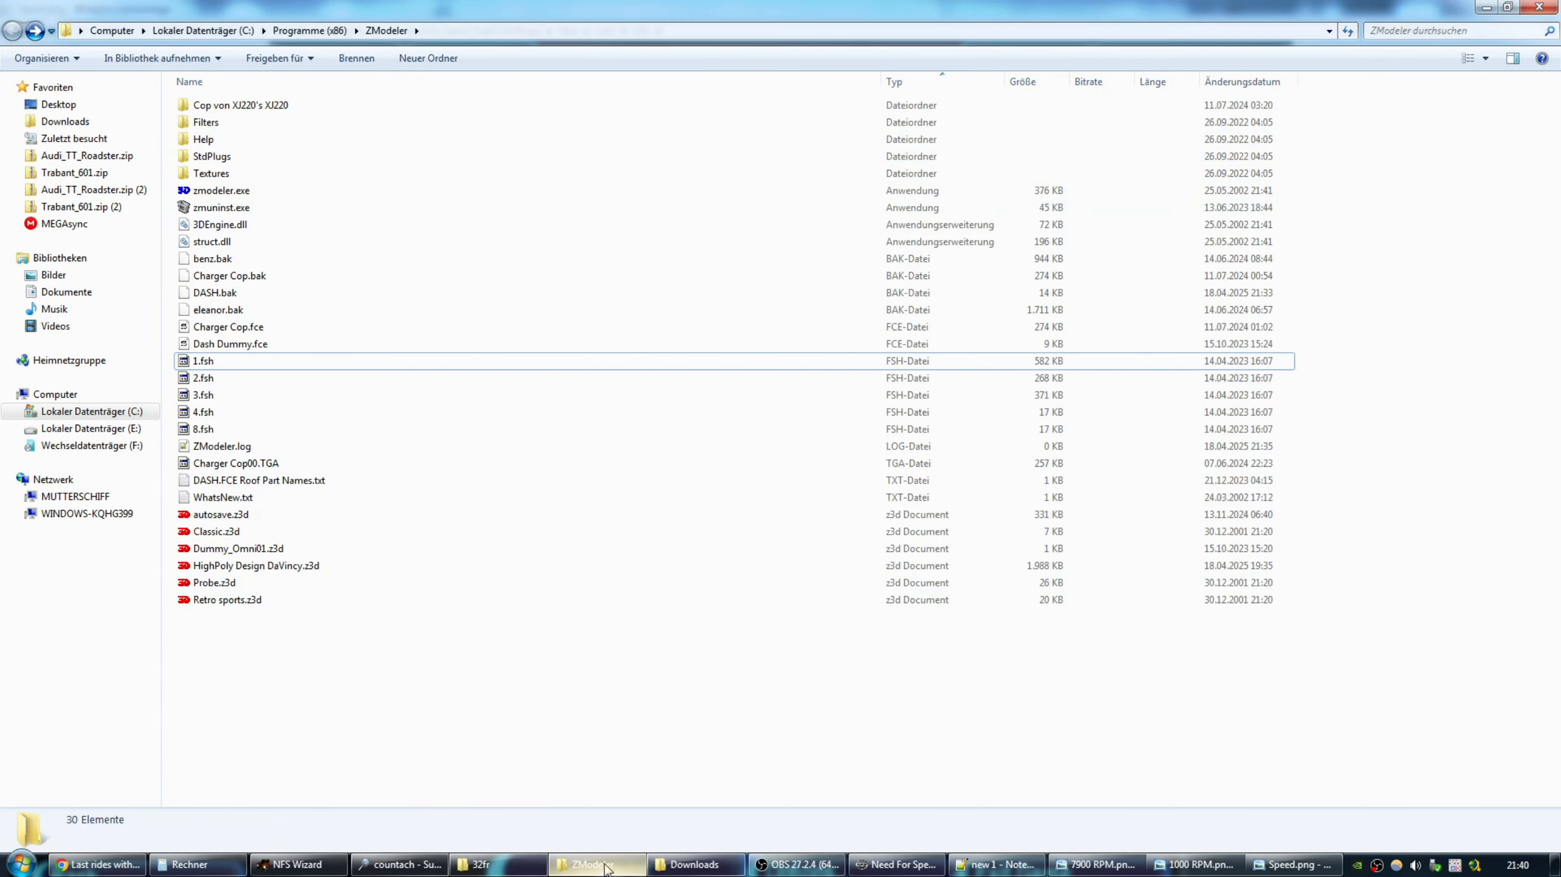
double_click(216, 191)
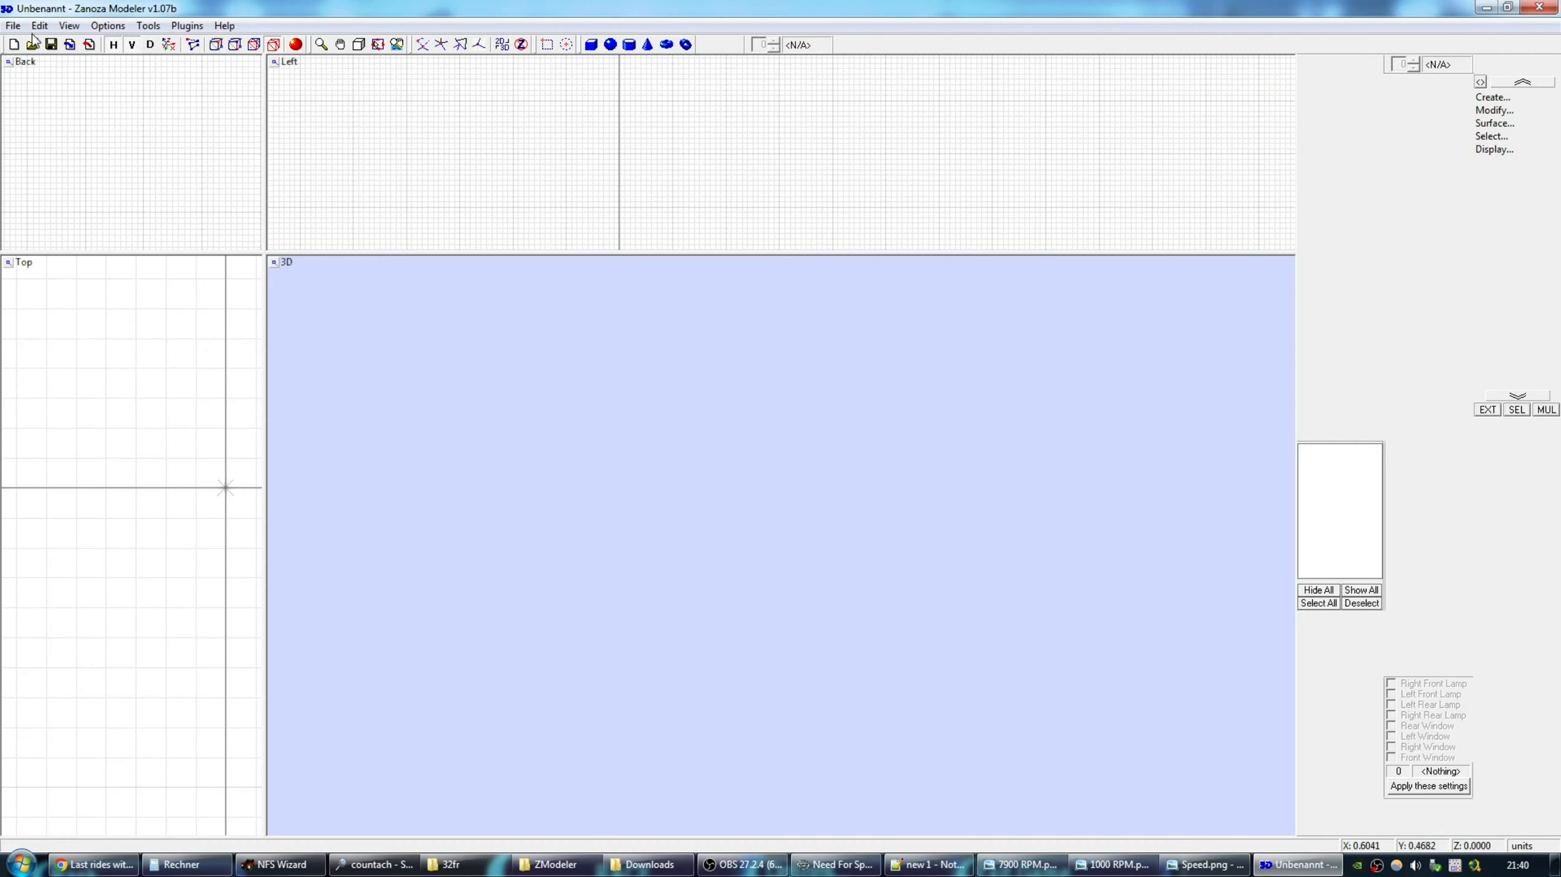
click(13, 25)
click(47, 120)
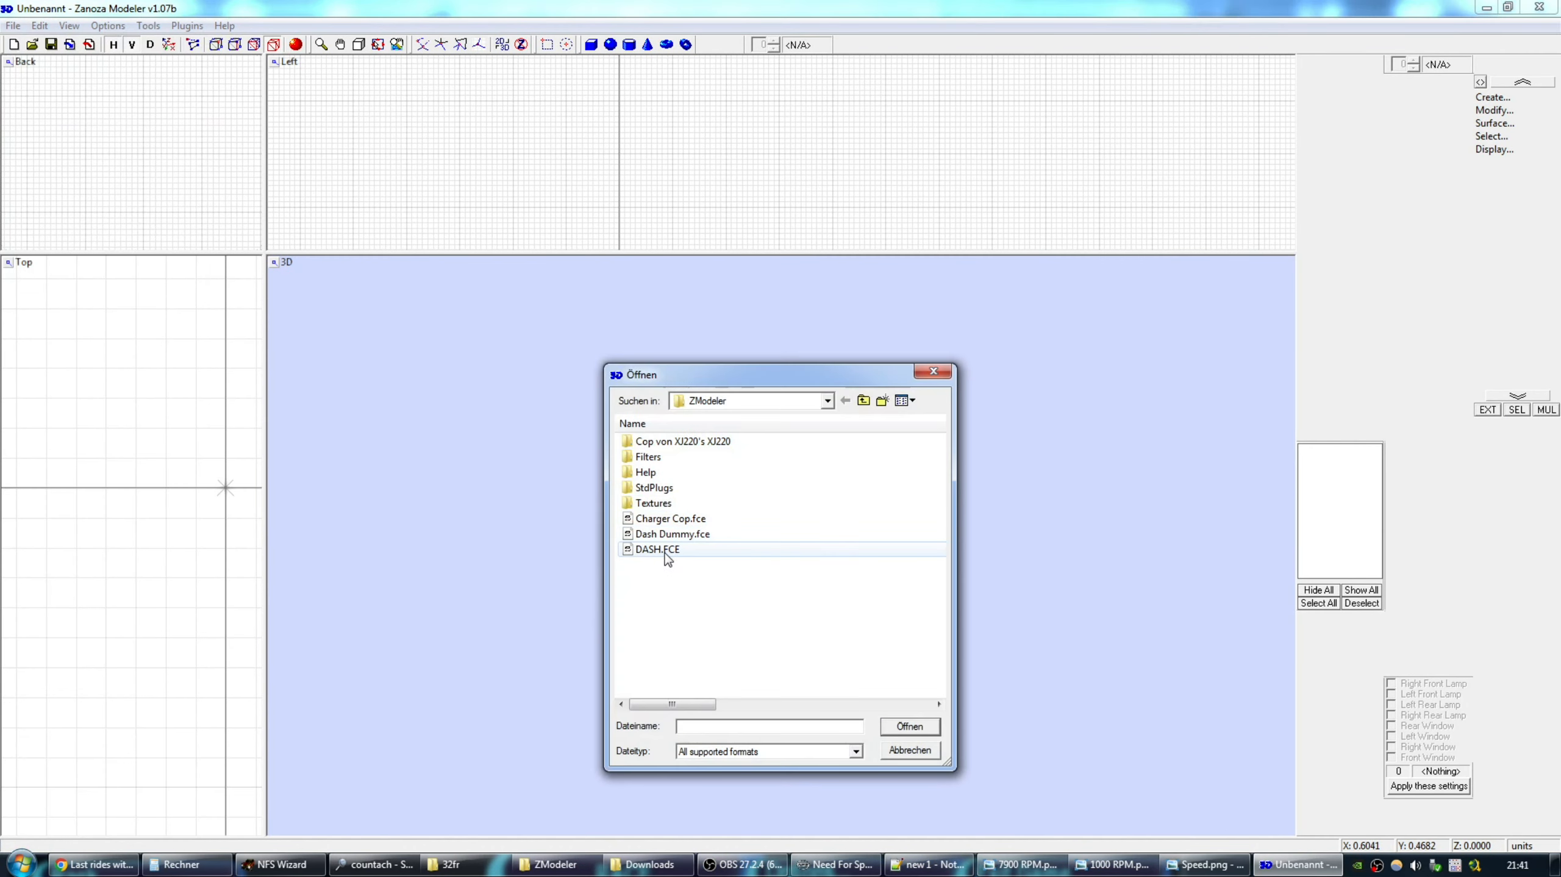
double_click(665, 550)
click(814, 469)
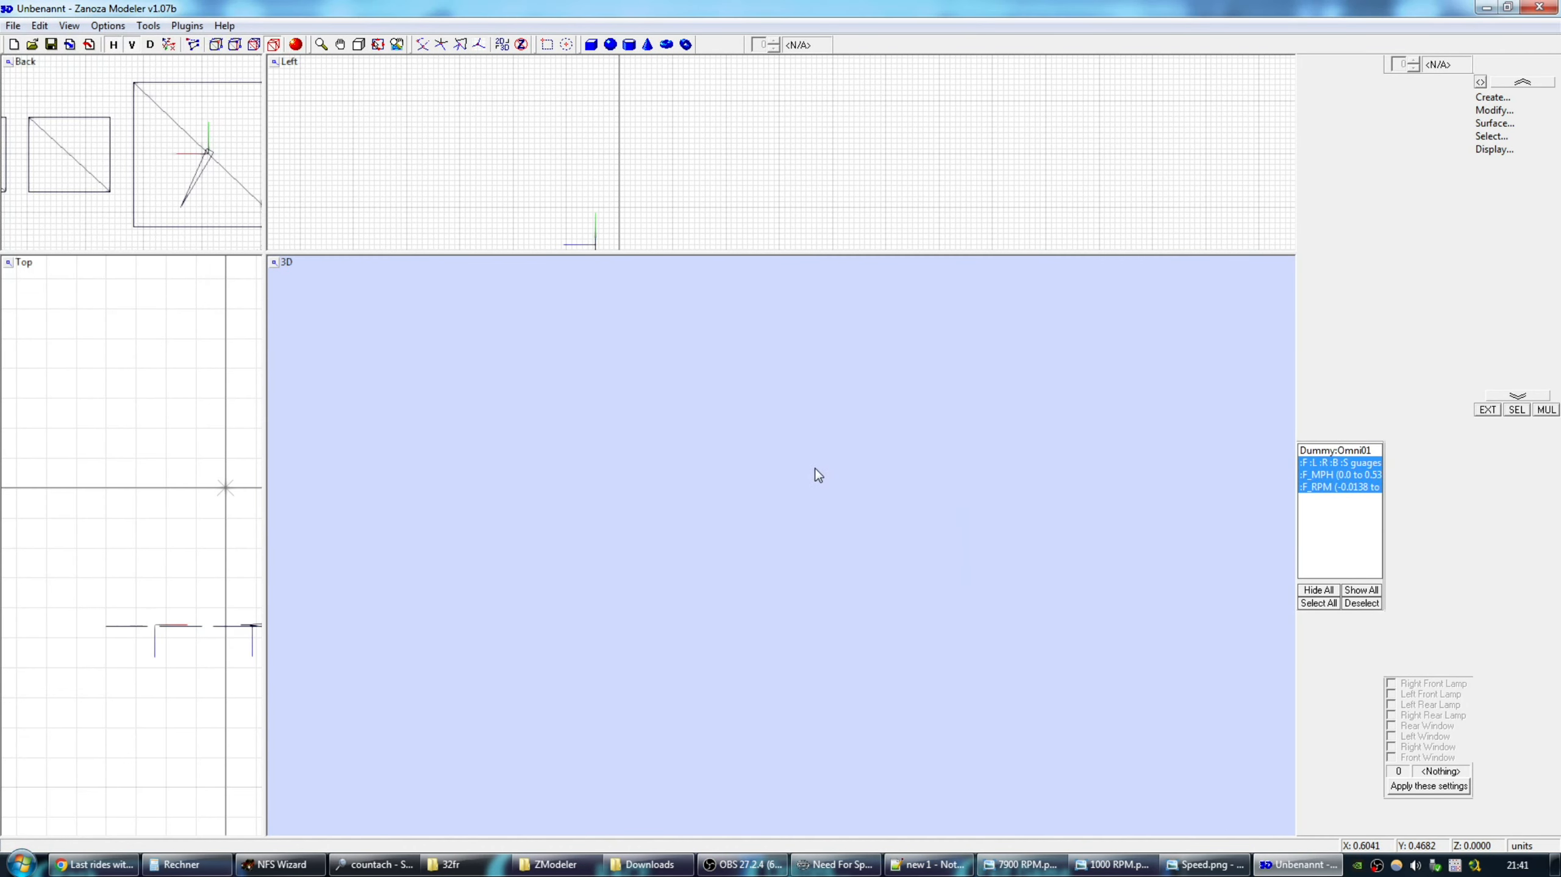
click(1319, 589)
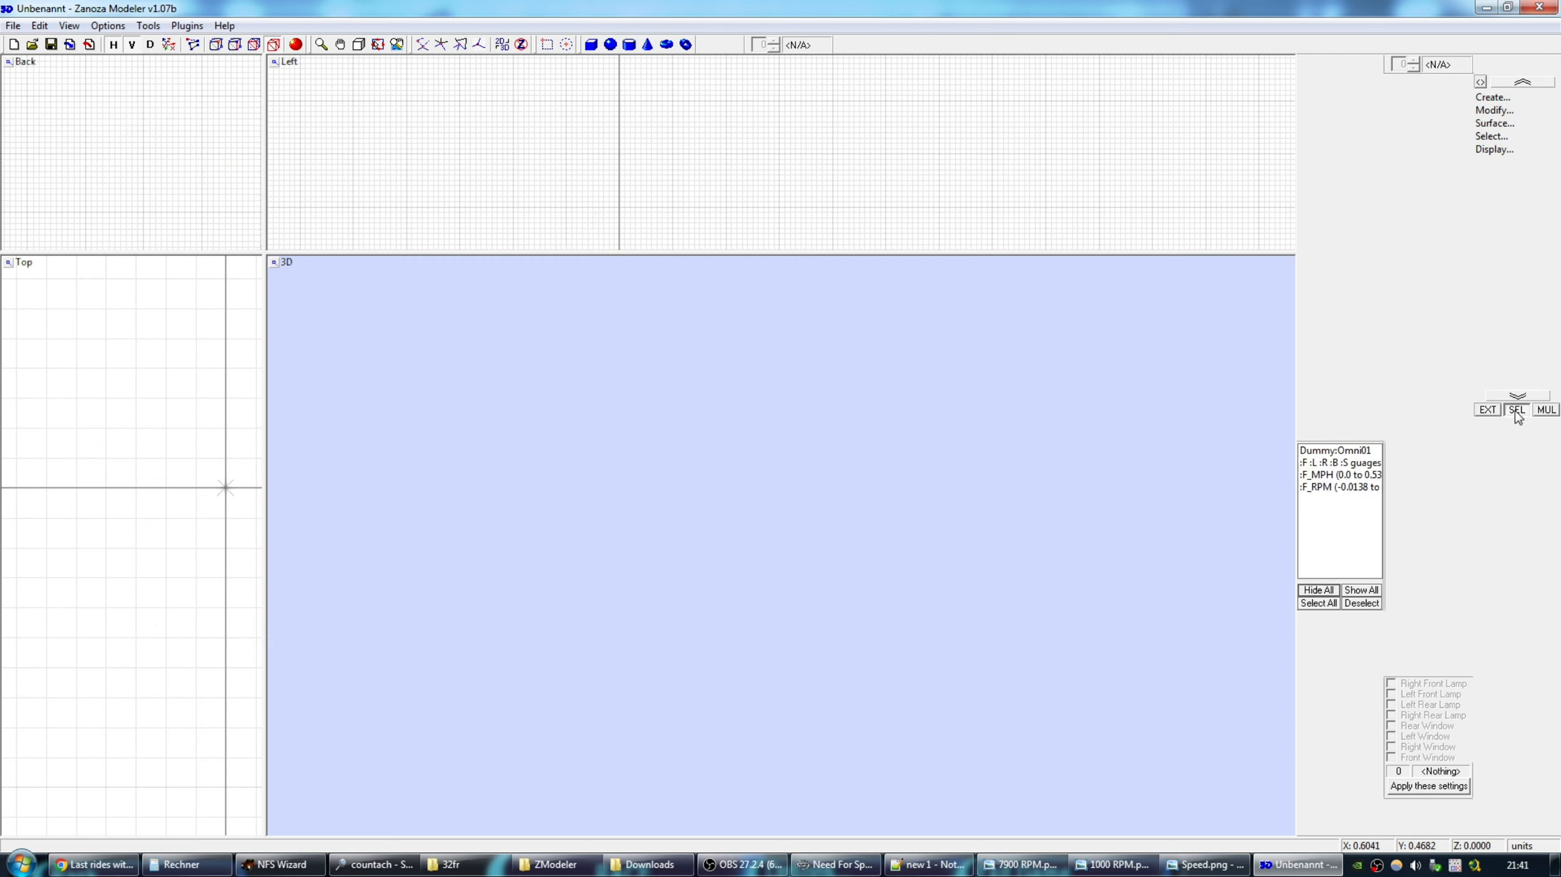
click(1329, 475)
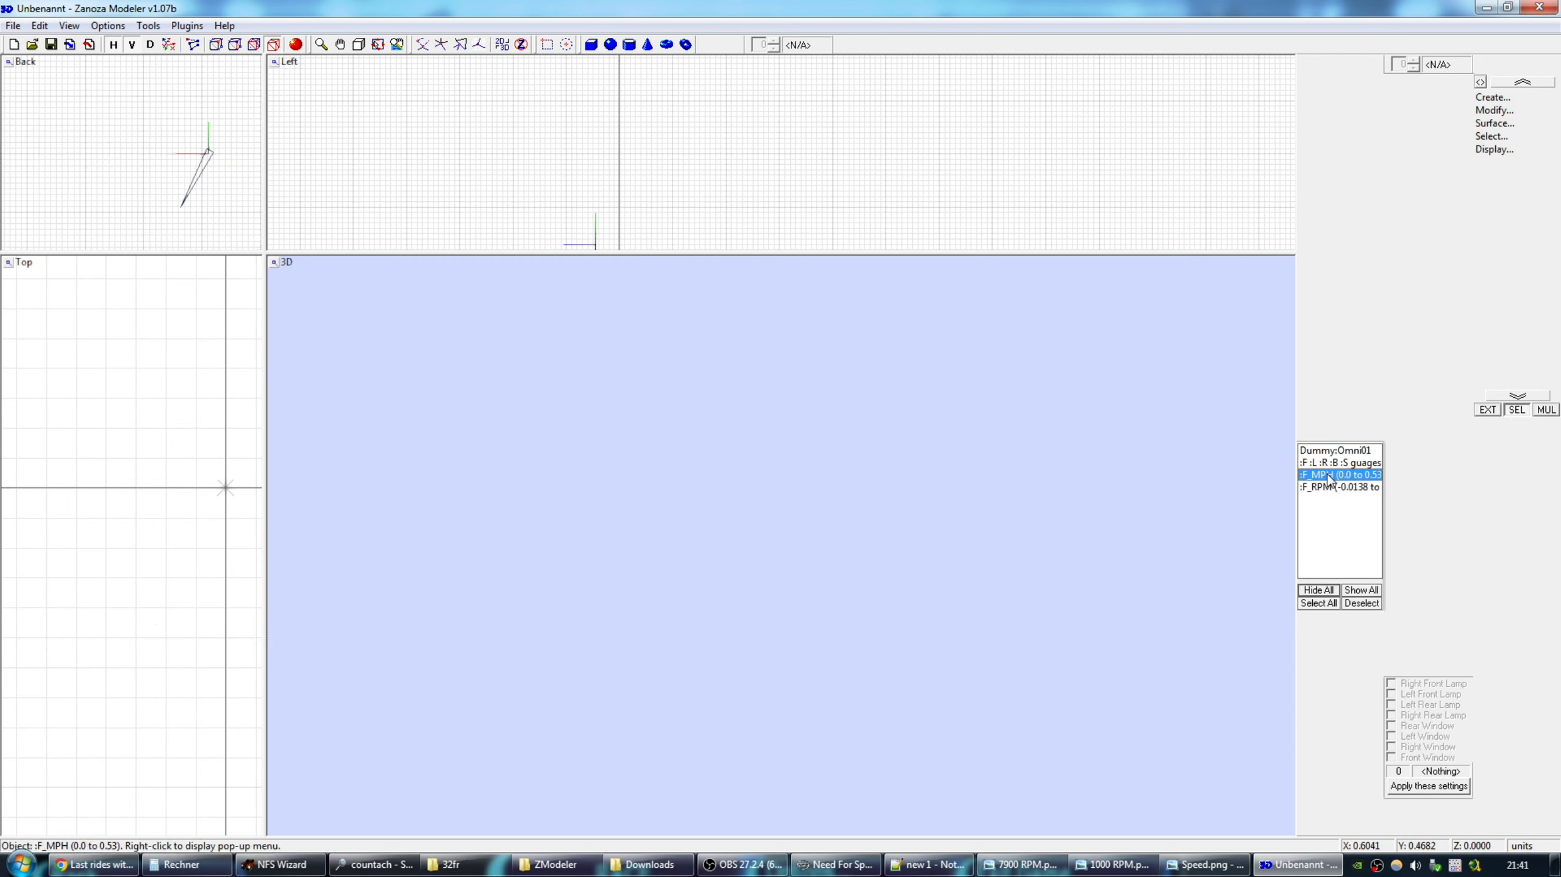
Open the Rename dialog for the :F_MPH object and move it aside.
right_click(1328, 476)
click(1260, 603)
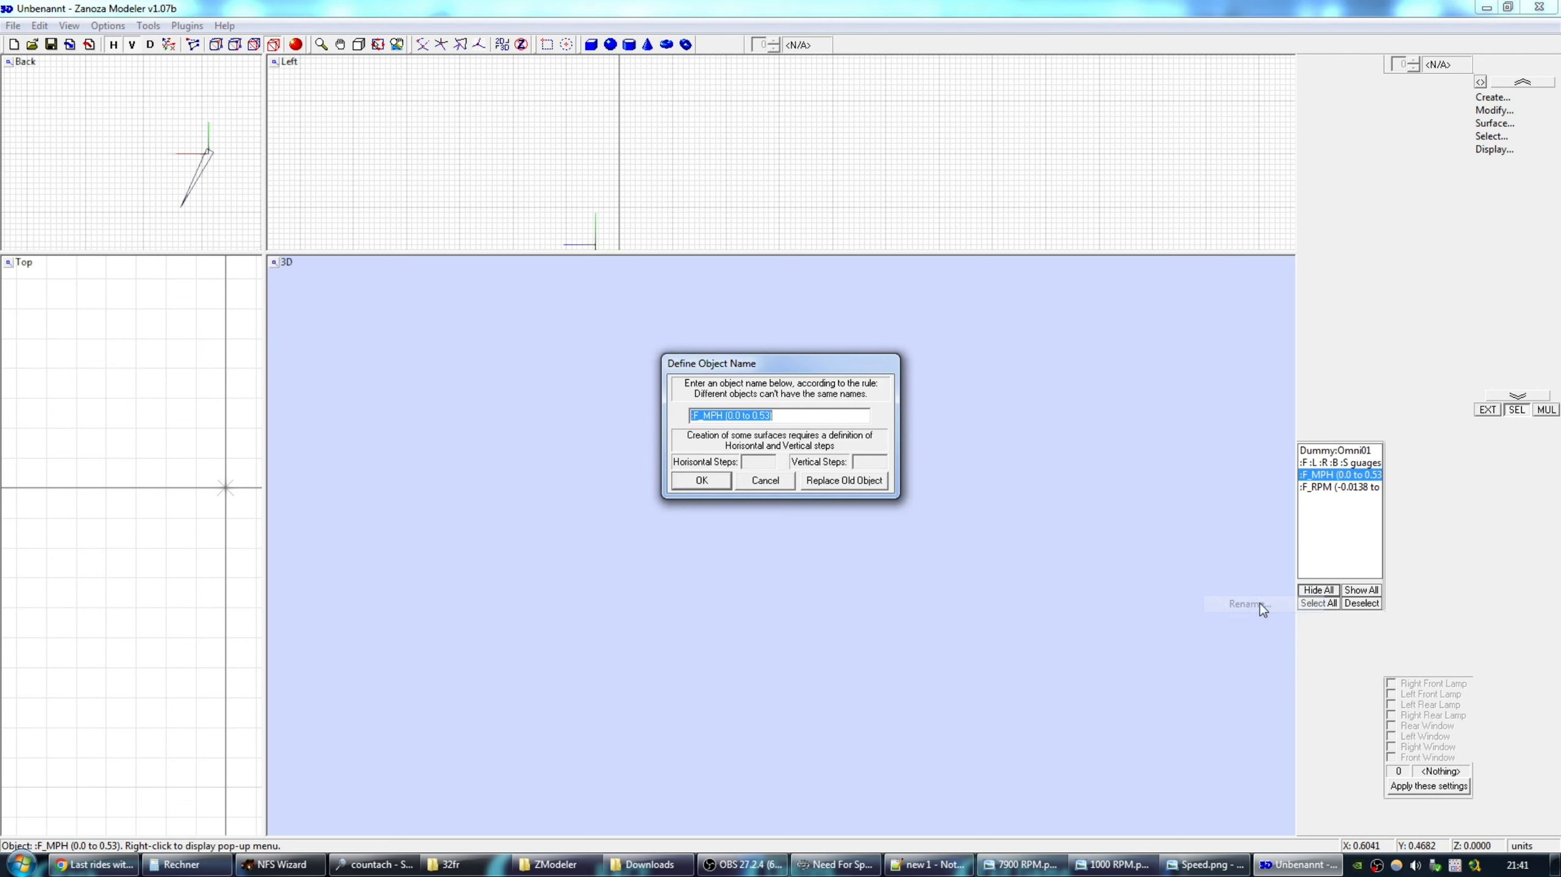
drag(781, 362, 571, 365)
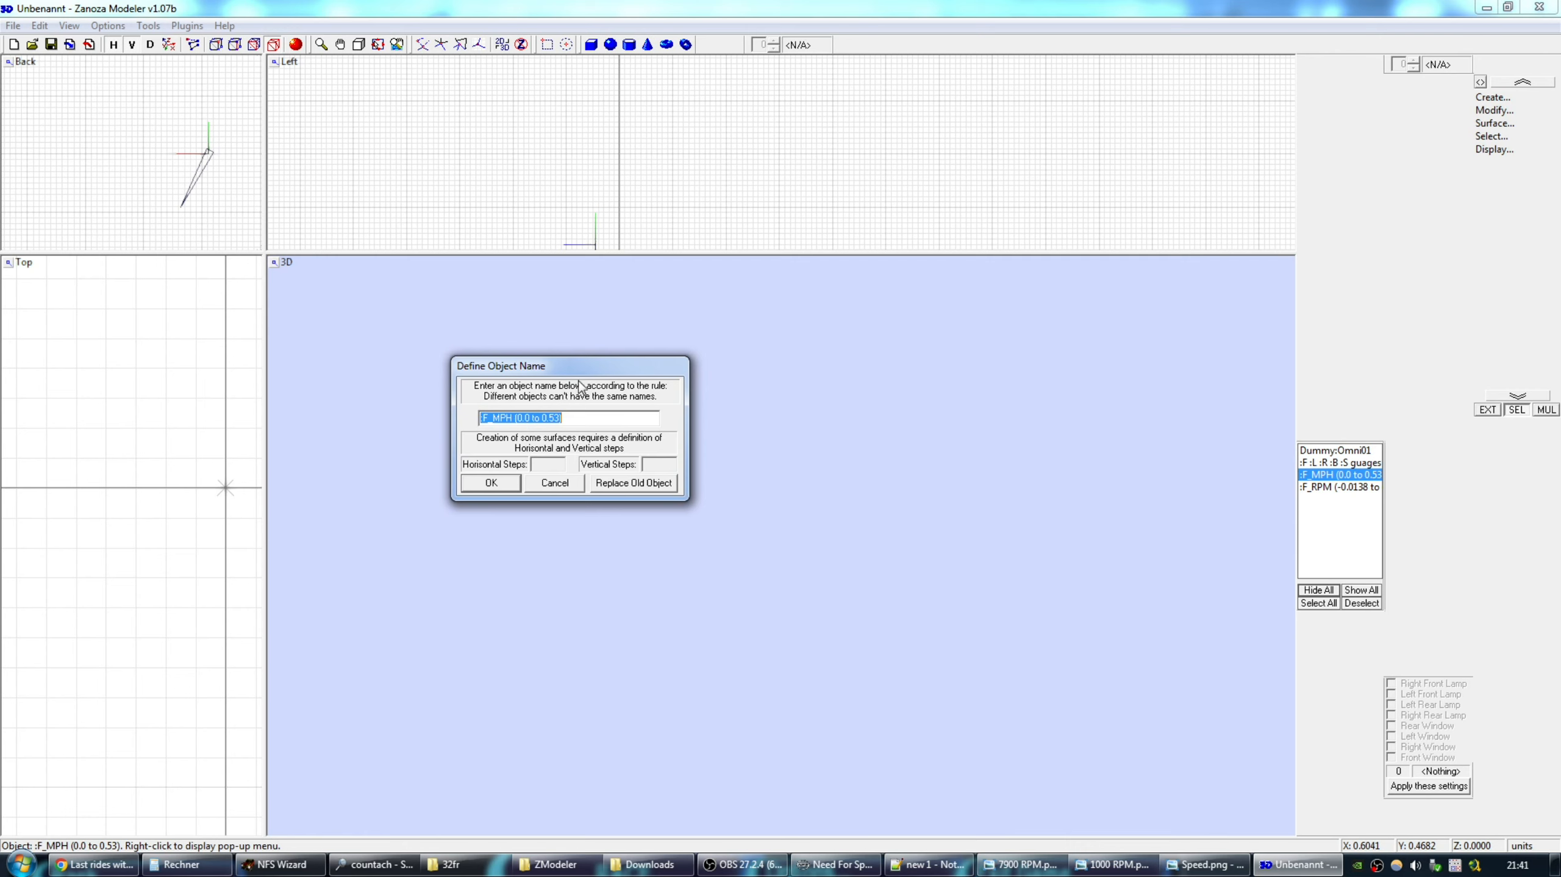
drag(593, 371, 544, 378)
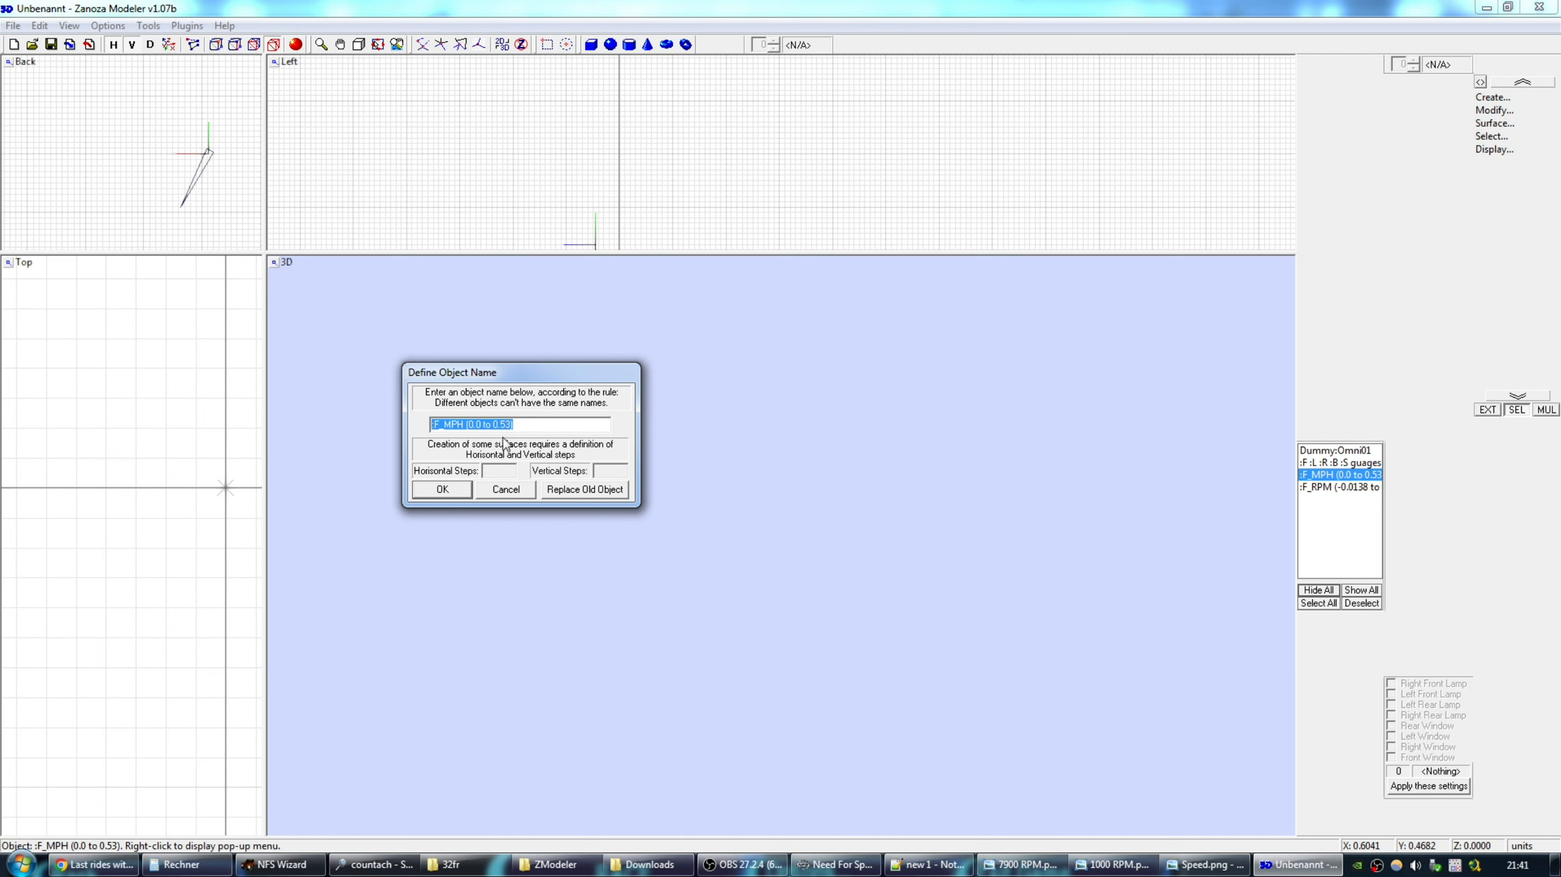
Multiply 360 by 0,53 in the calculator to get 190,8.
click(184, 864)
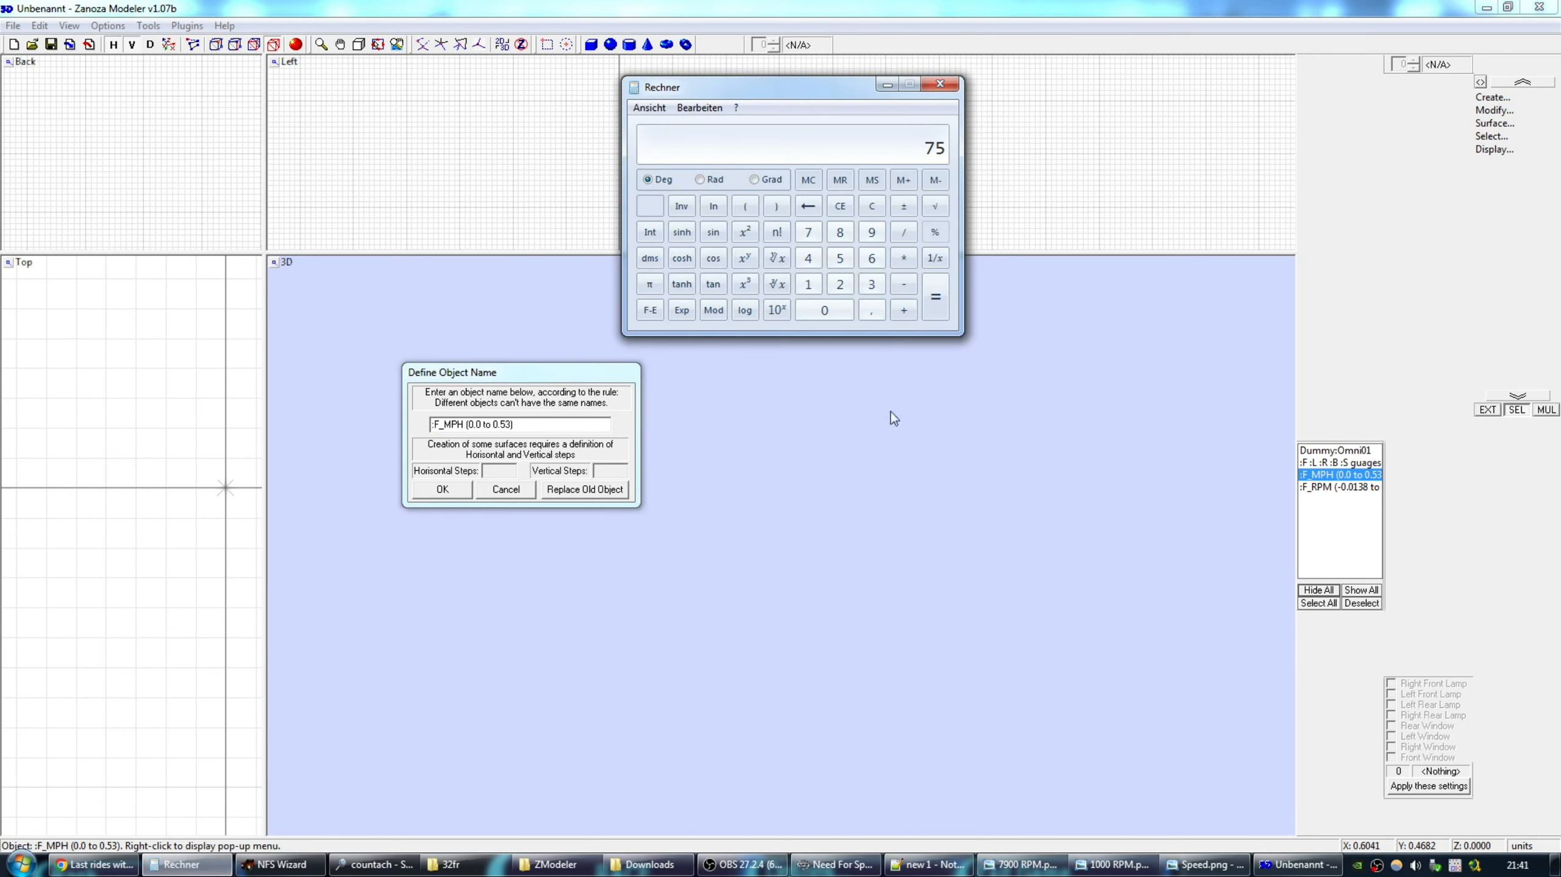
click(872, 284)
click(871, 258)
click(837, 309)
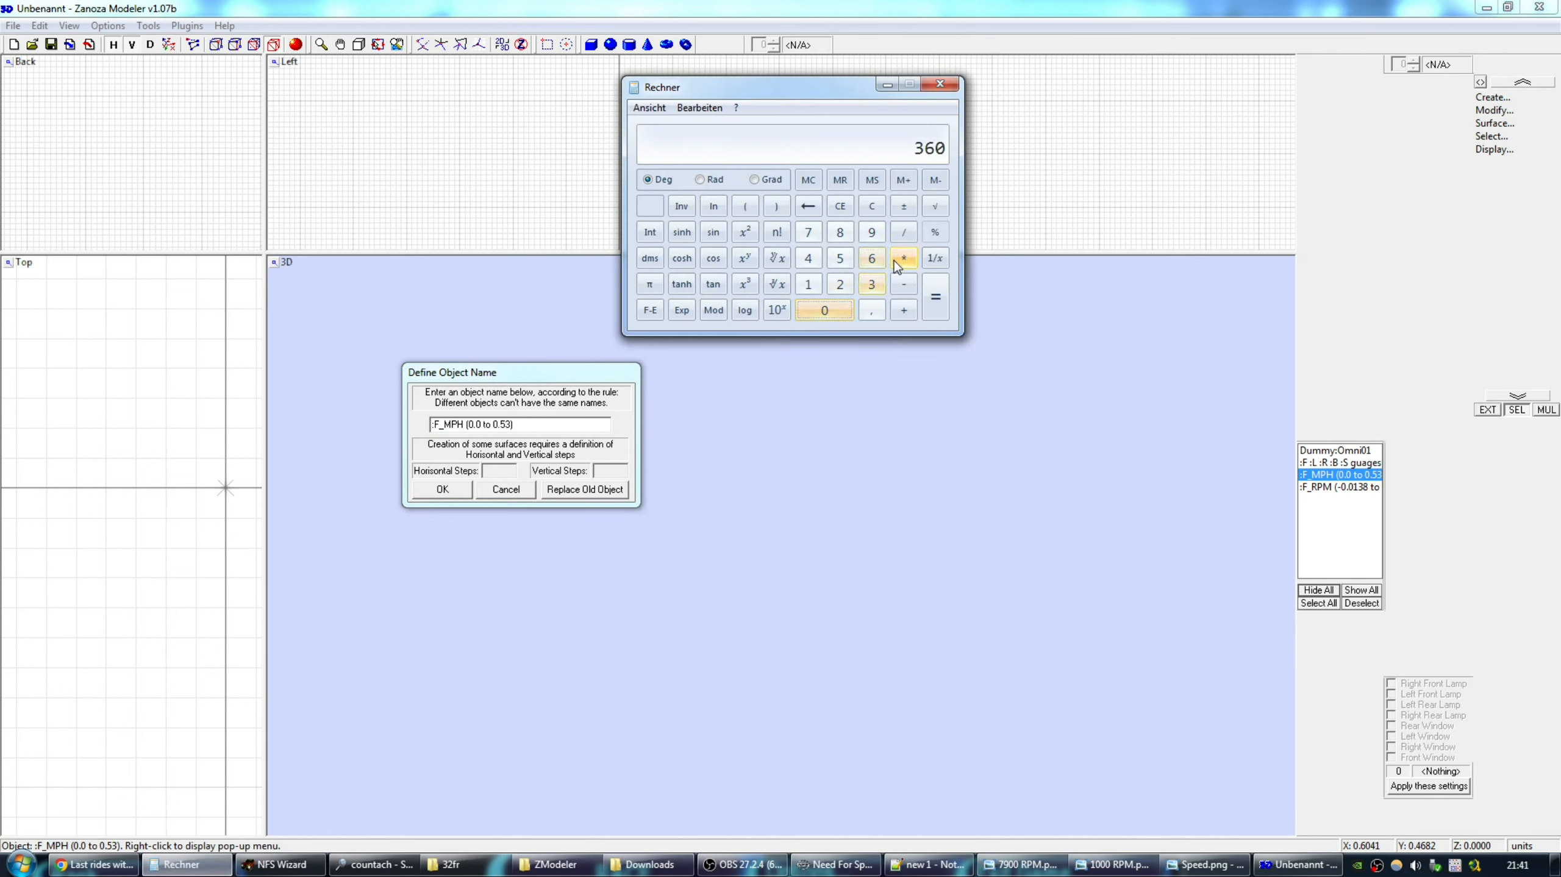
click(903, 258)
click(829, 310)
click(876, 309)
click(844, 261)
click(871, 284)
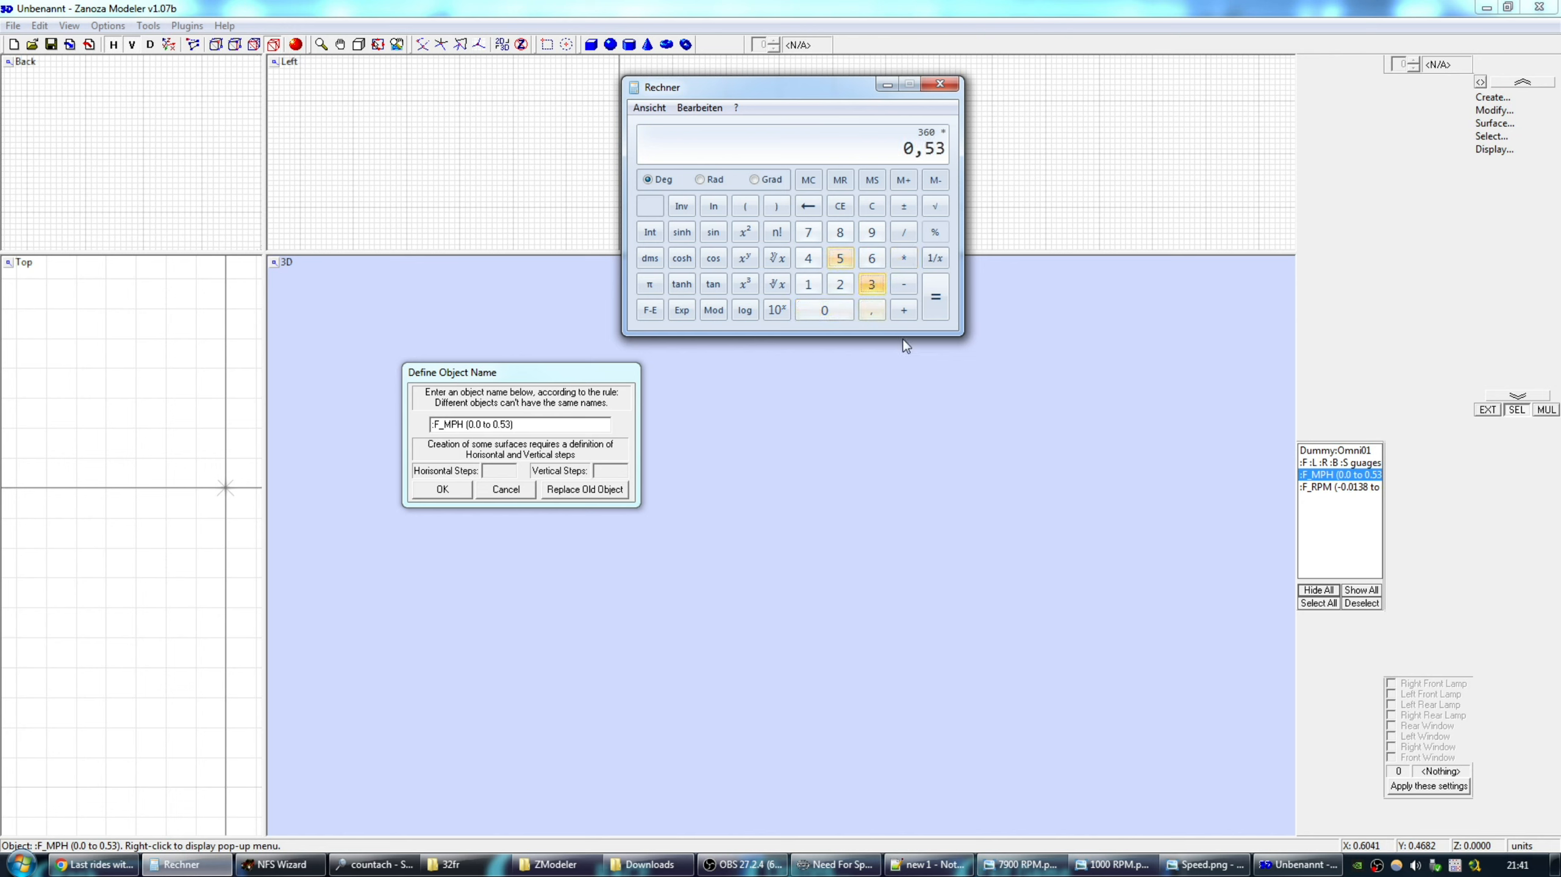
click(935, 306)
drag(839, 87, 909, 186)
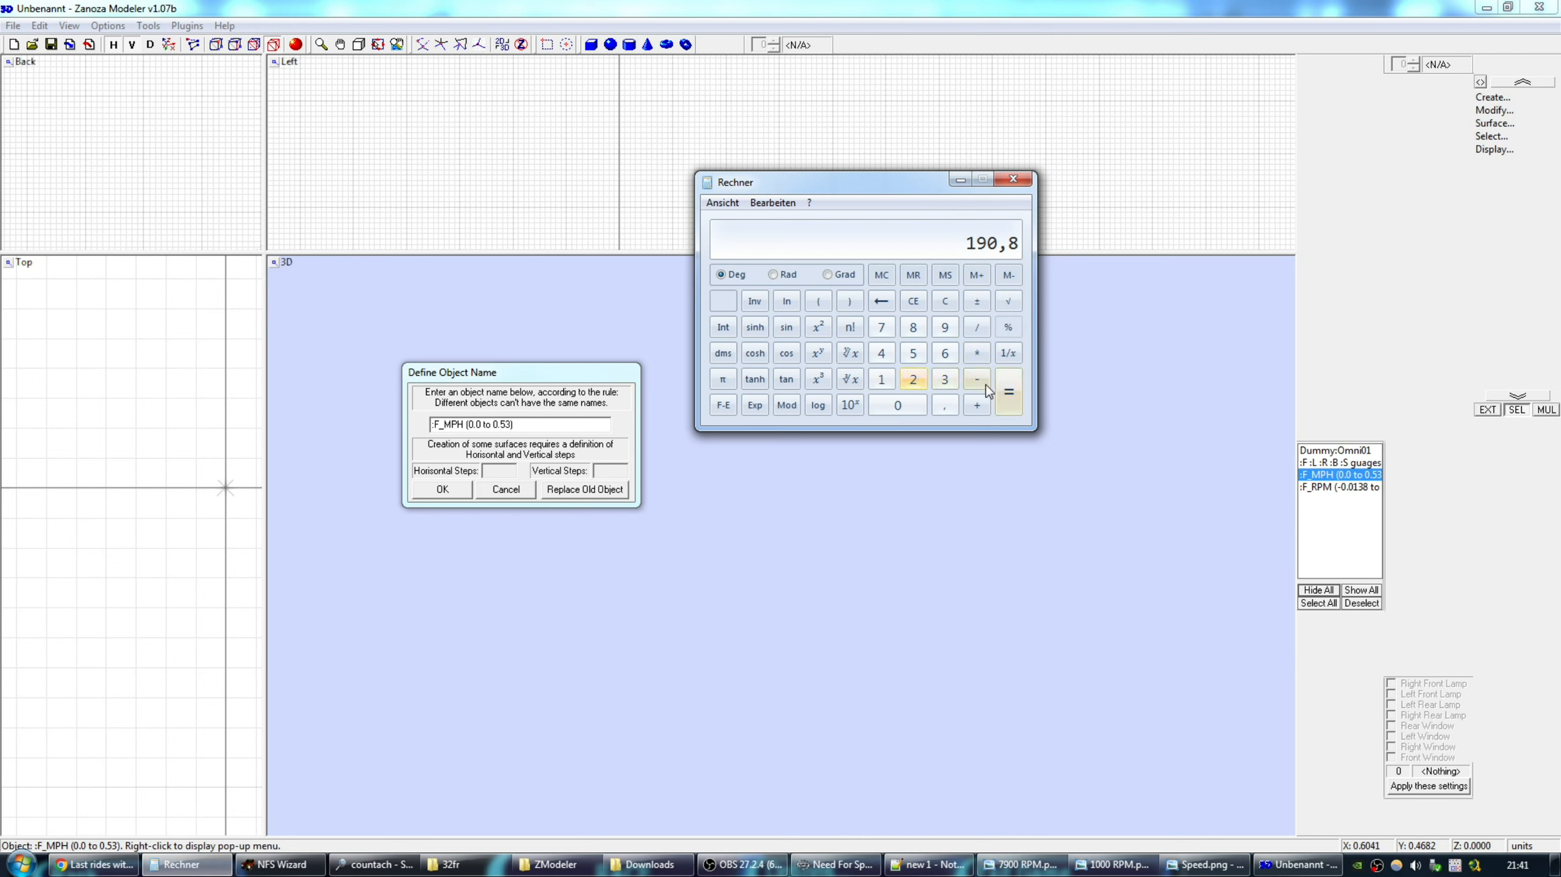
Add 10 to get 200,8, then divide by 360.
click(976, 405)
click(882, 380)
click(897, 405)
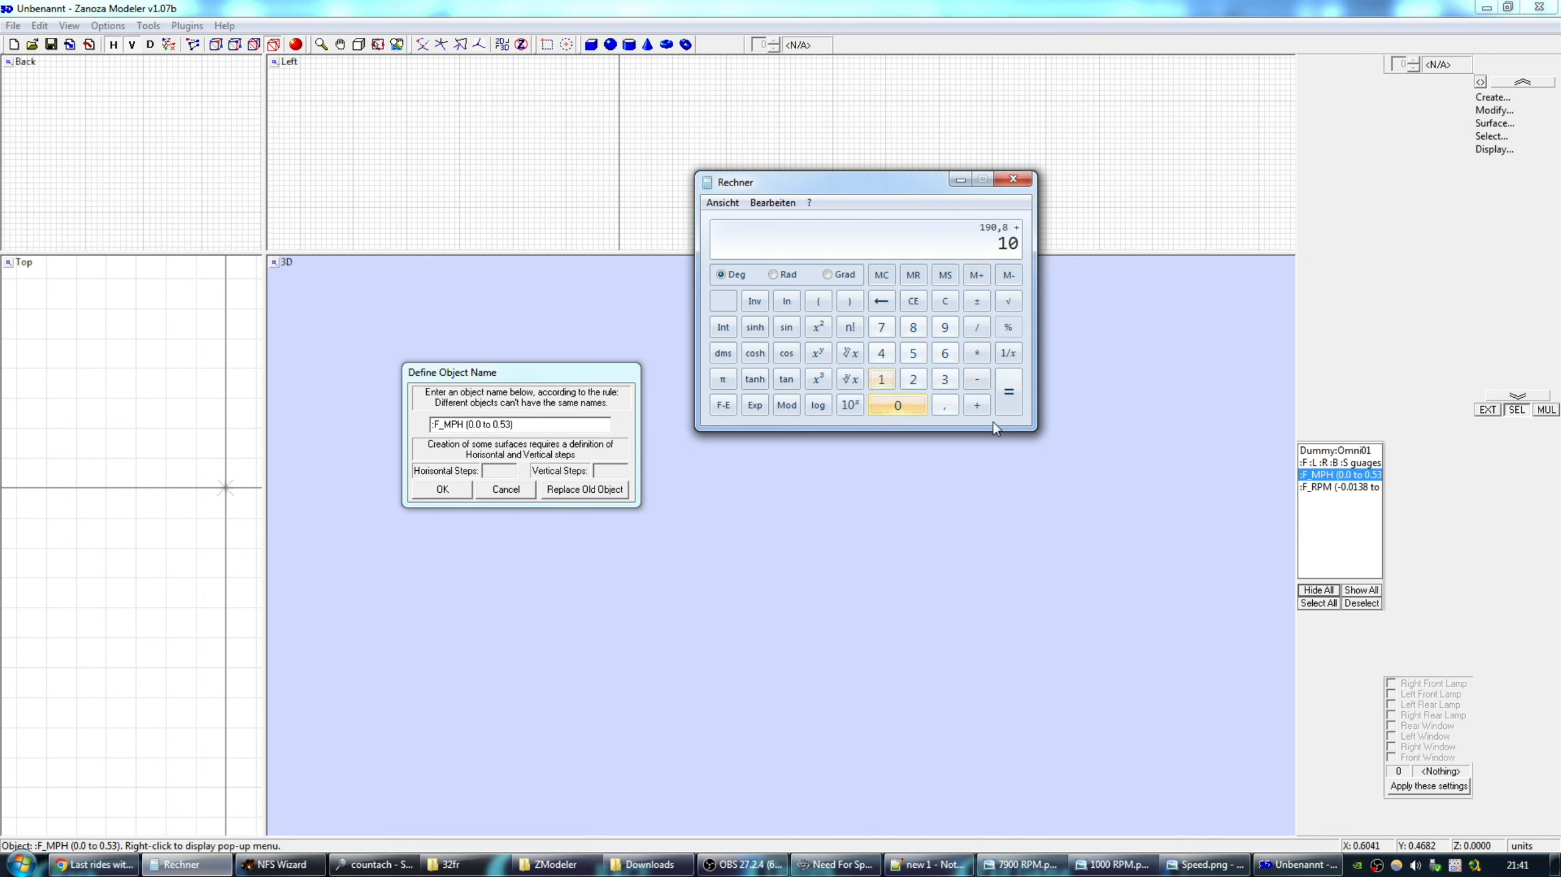
click(1009, 392)
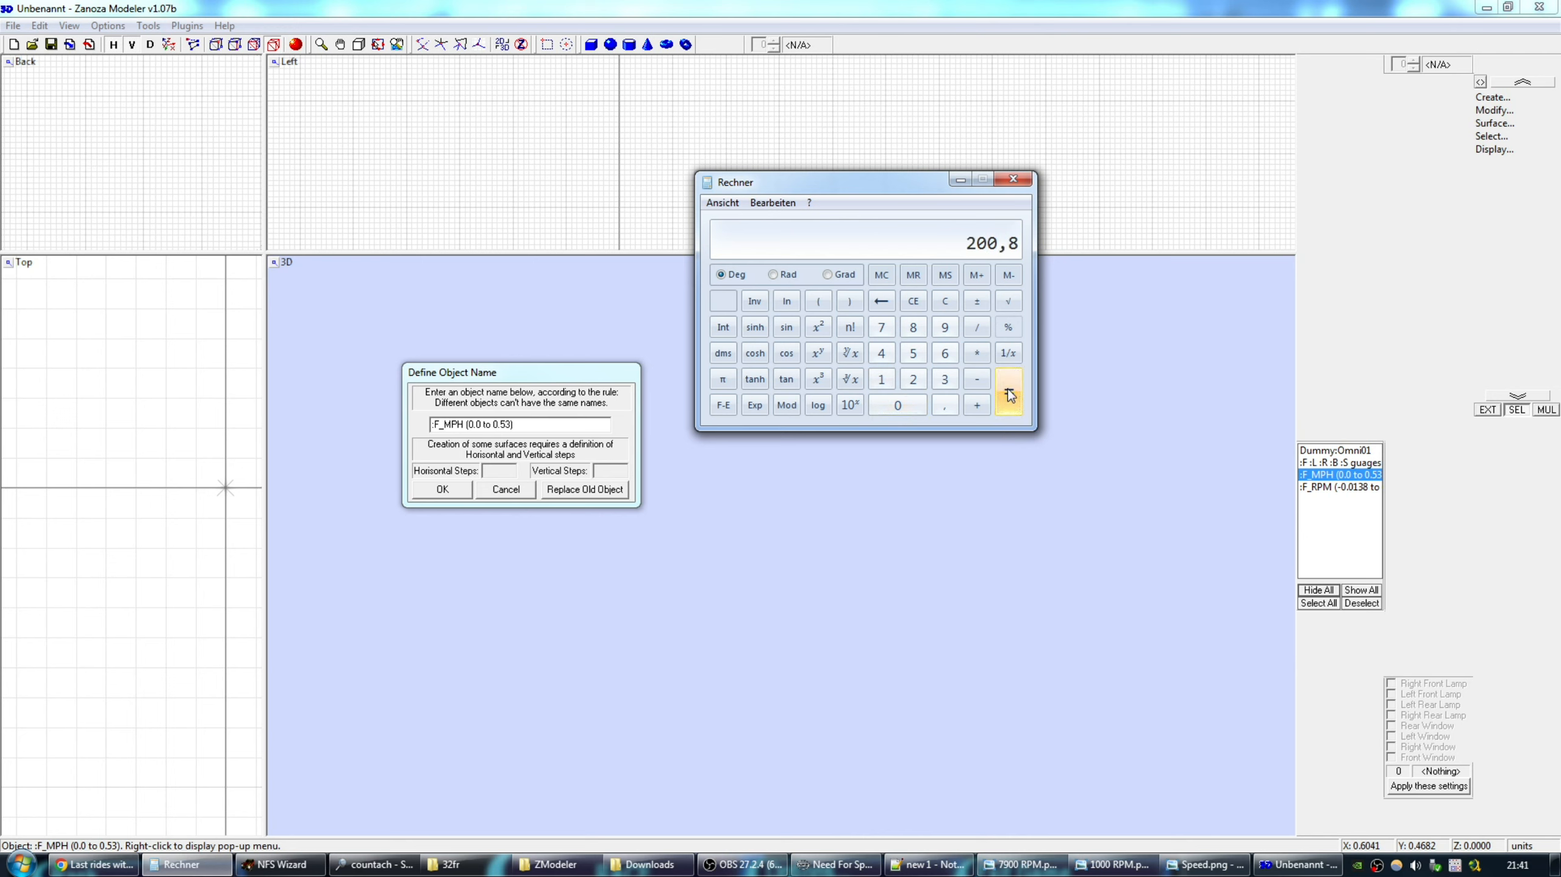
click(978, 329)
click(946, 380)
click(945, 351)
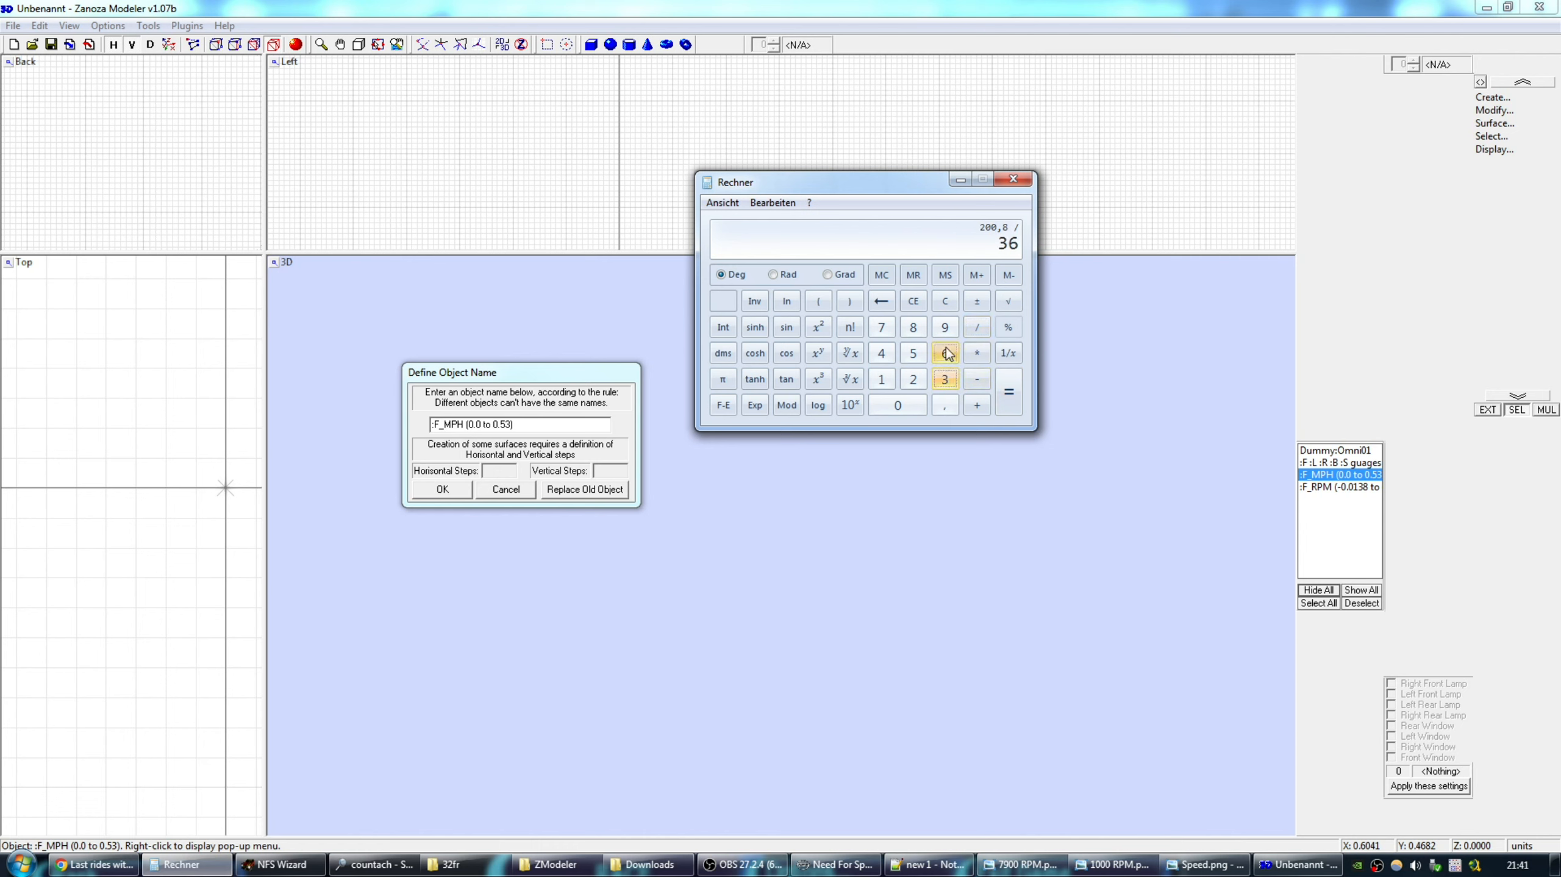
click(905, 405)
click(1013, 390)
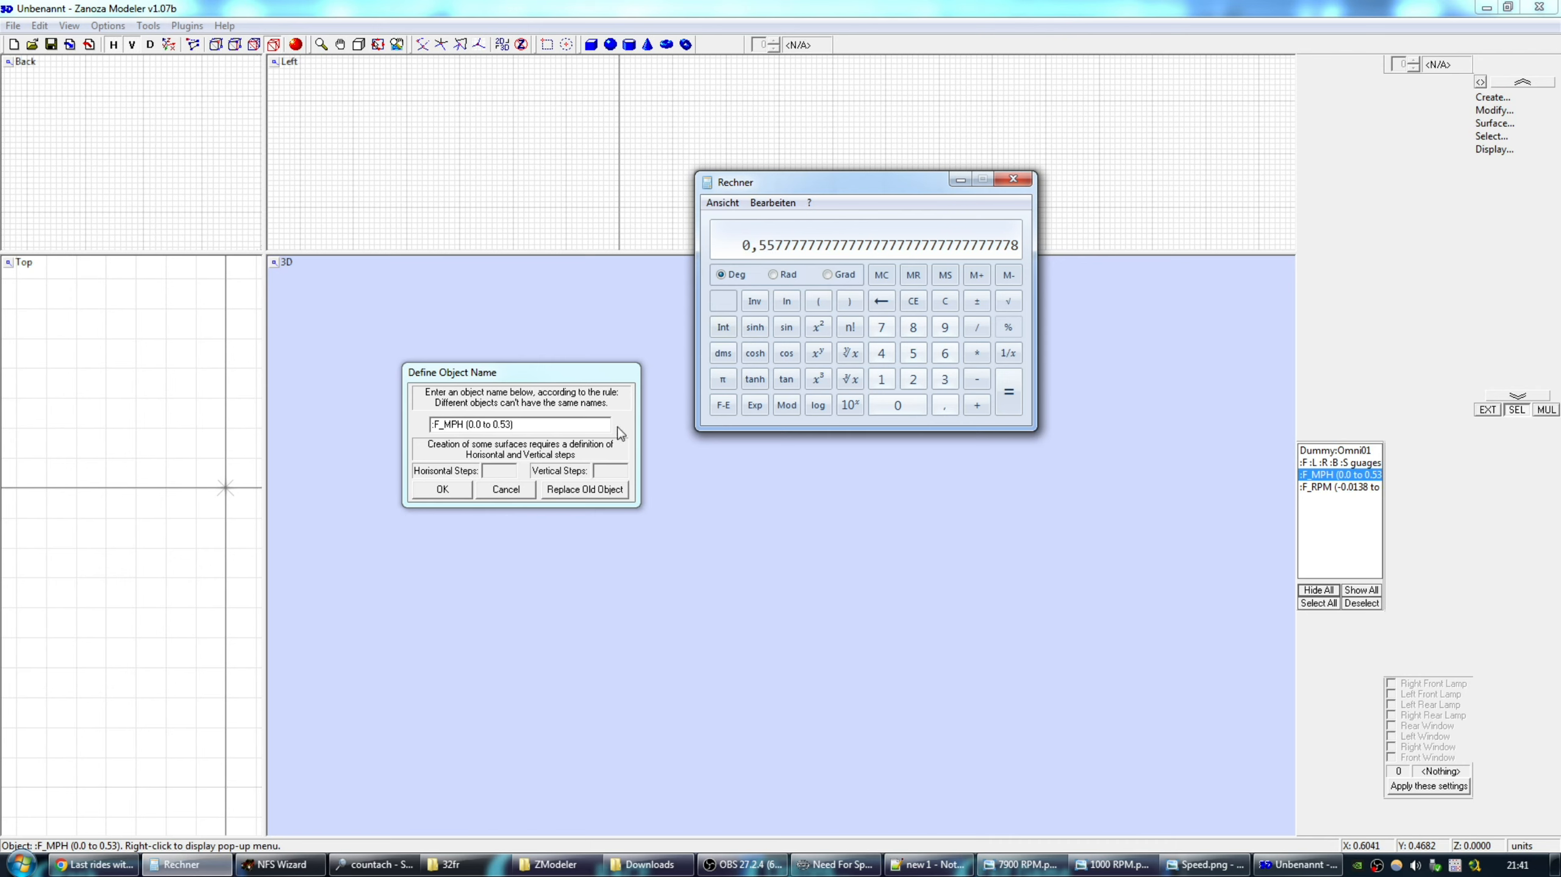
Change the name's range from 0.53 to 0.557 and confirm the rename.
drag(505, 425, 510, 425)
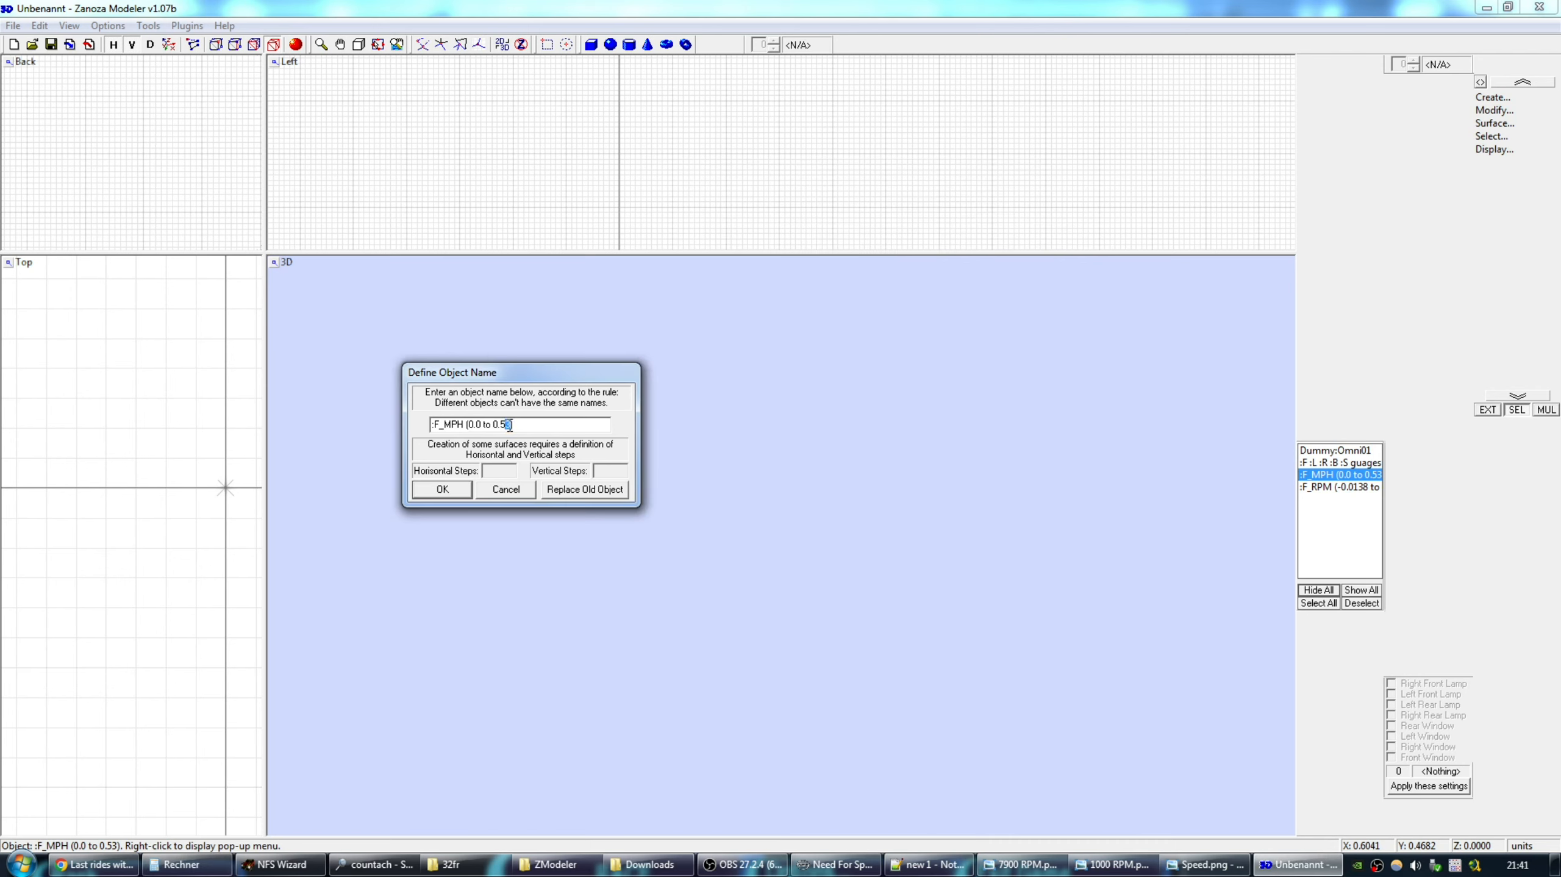
text(57)
click(457, 490)
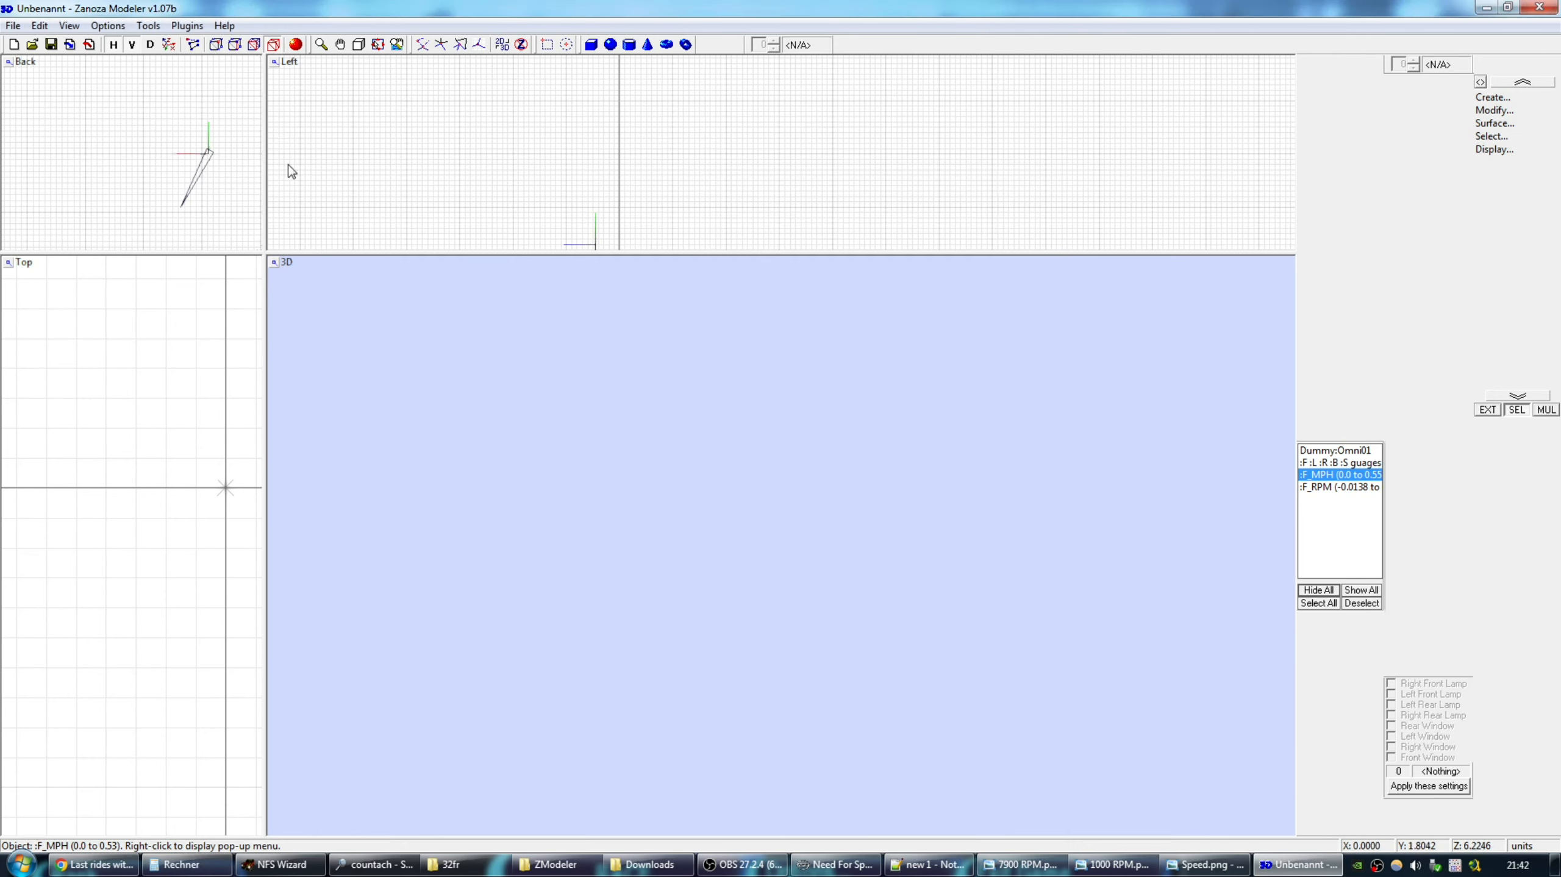
Export the dash as NFS4 FCE over DASH.FCE, declining the default Chevrolet colours.
click(13, 25)
click(75, 141)
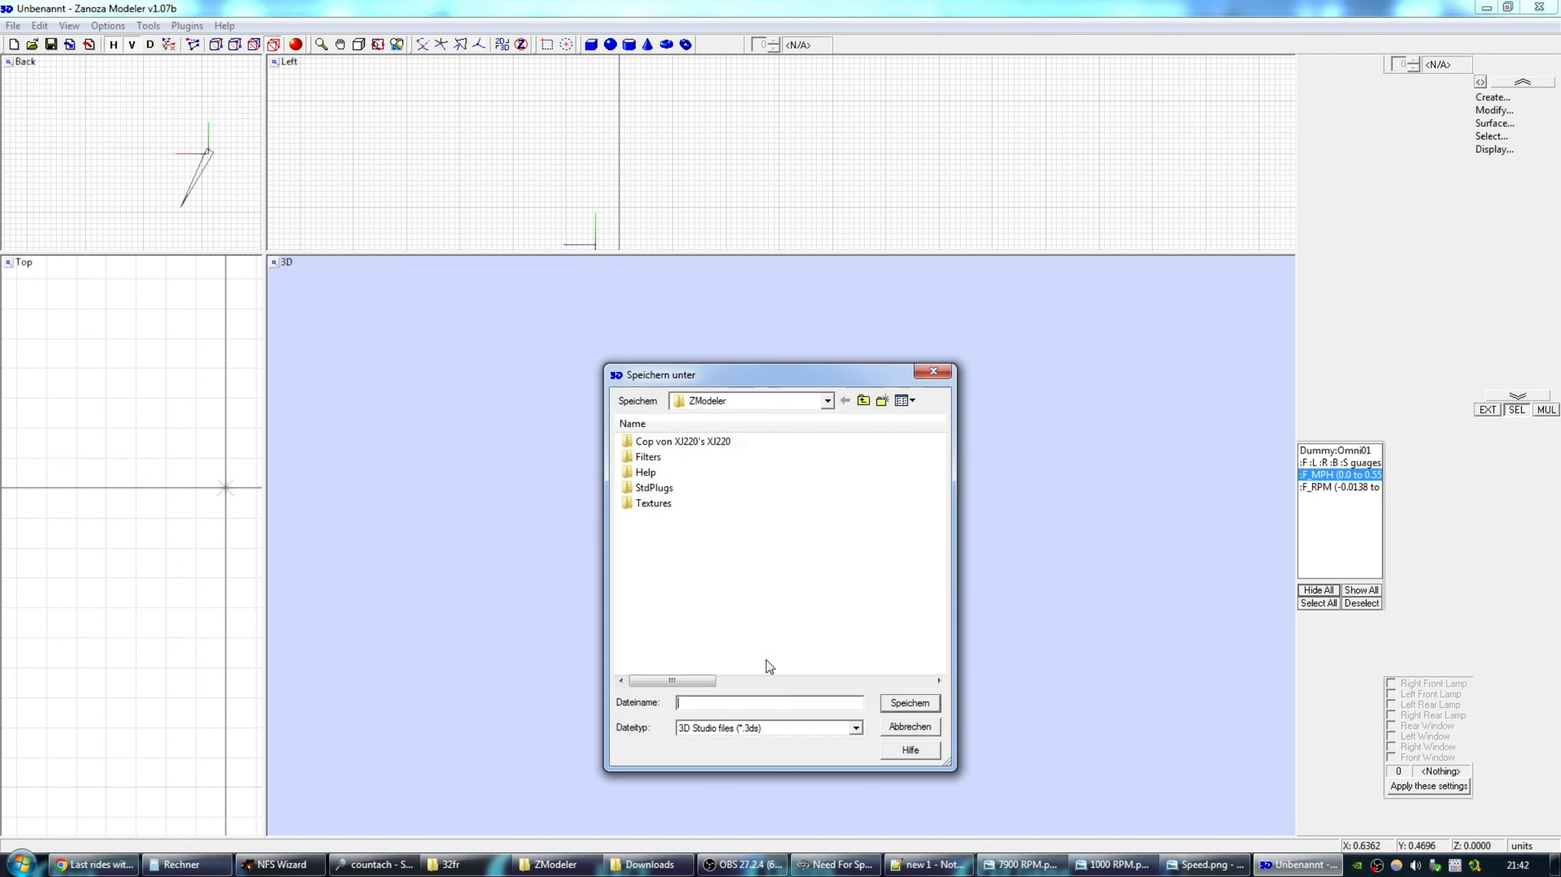
click(760, 728)
click(715, 576)
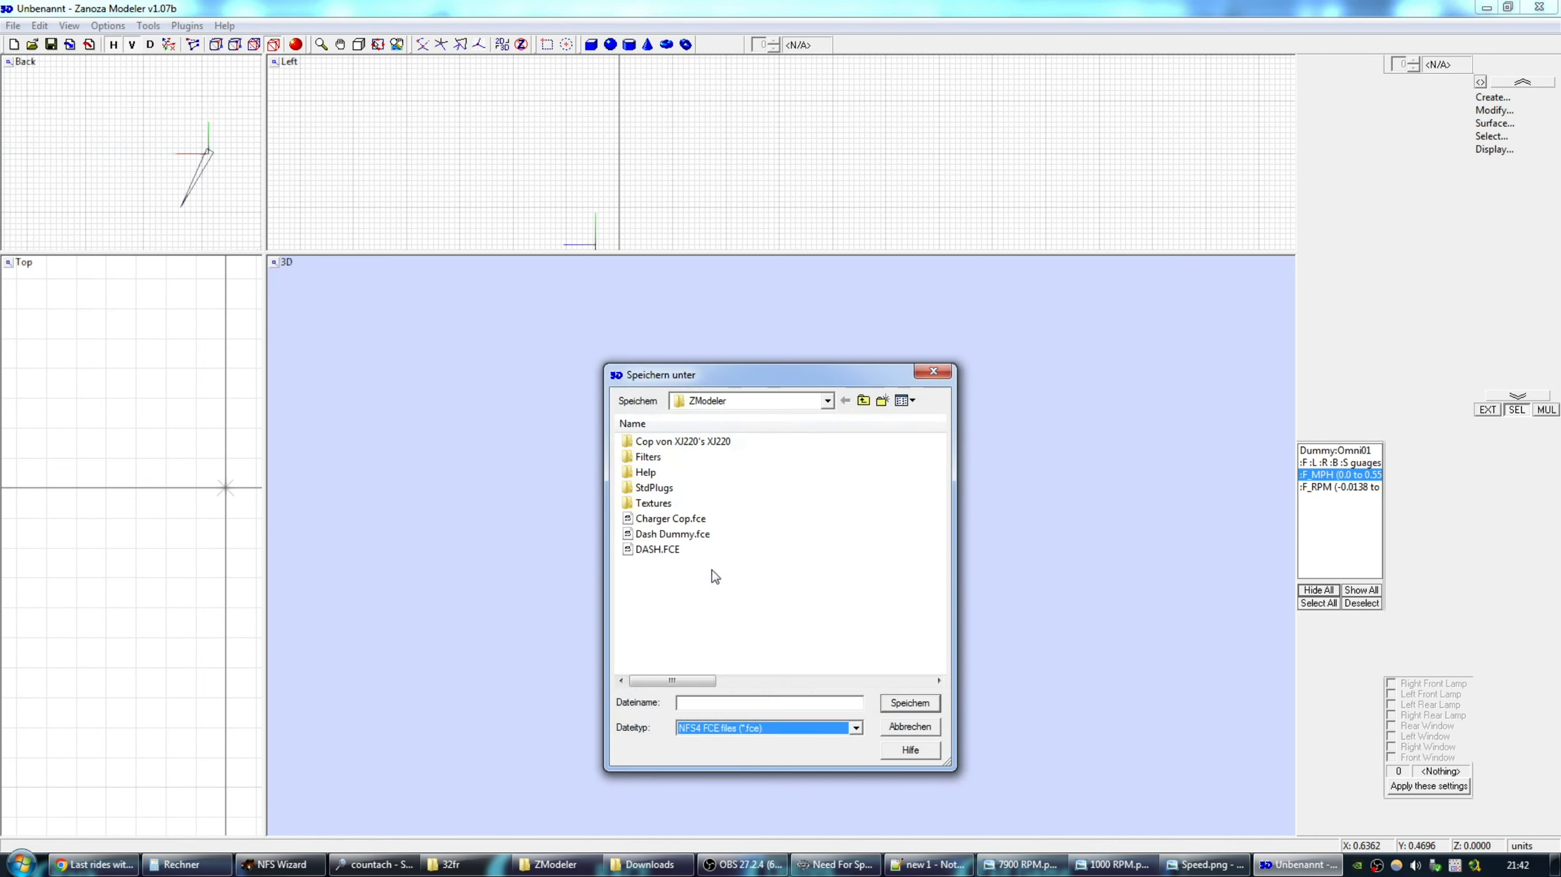
double_click(663, 548)
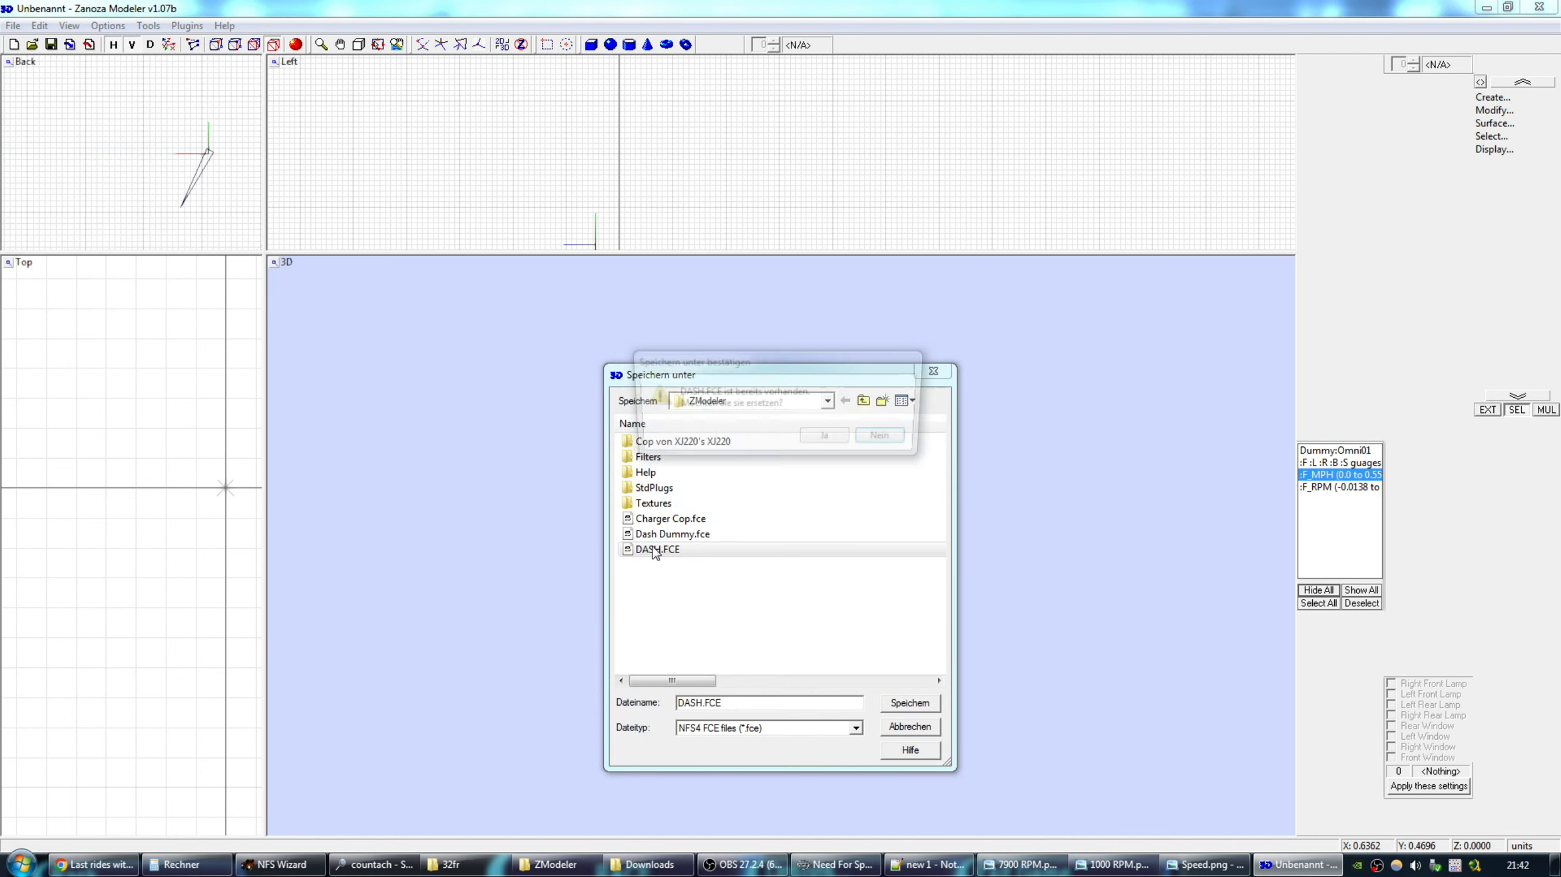
click(824, 440)
click(783, 434)
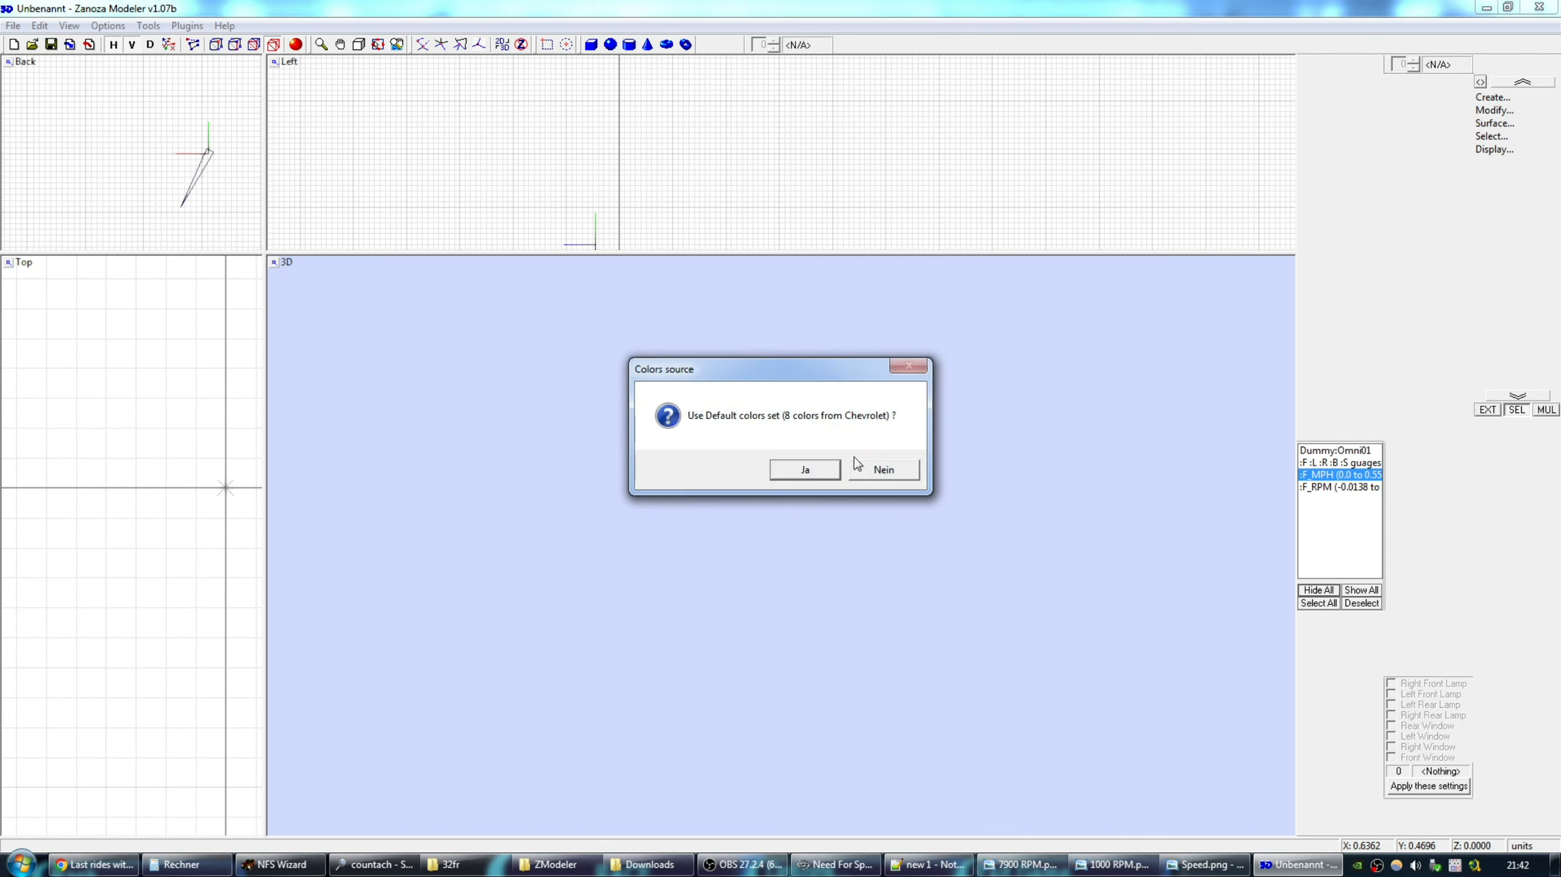
click(885, 470)
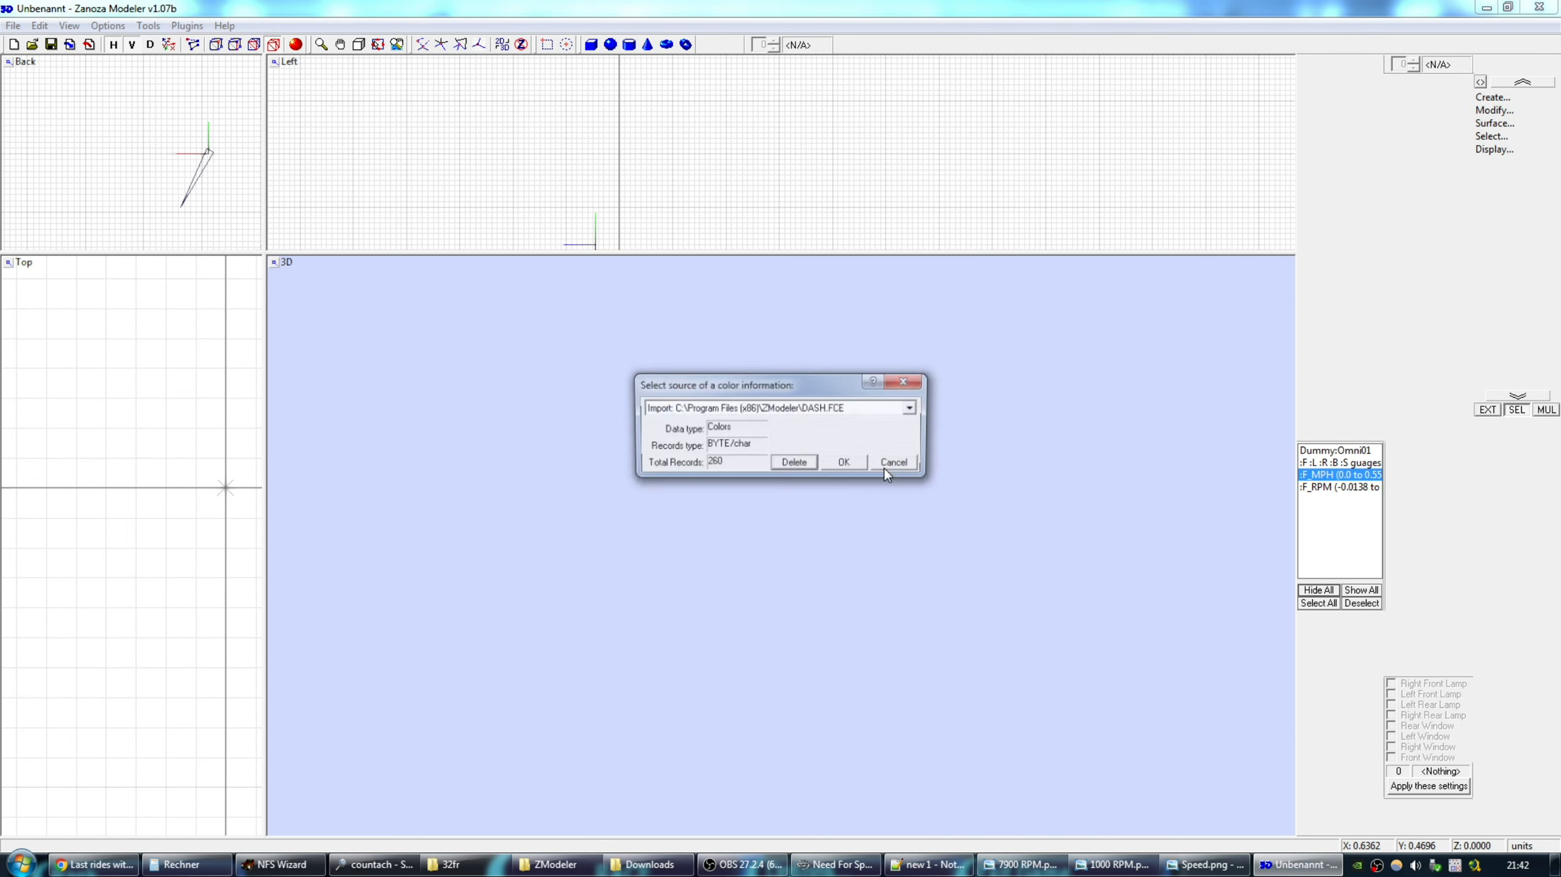
click(846, 463)
Close ZModeler without saving the project and select the exported DASH.FCE.
click(1540, 7)
click(793, 470)
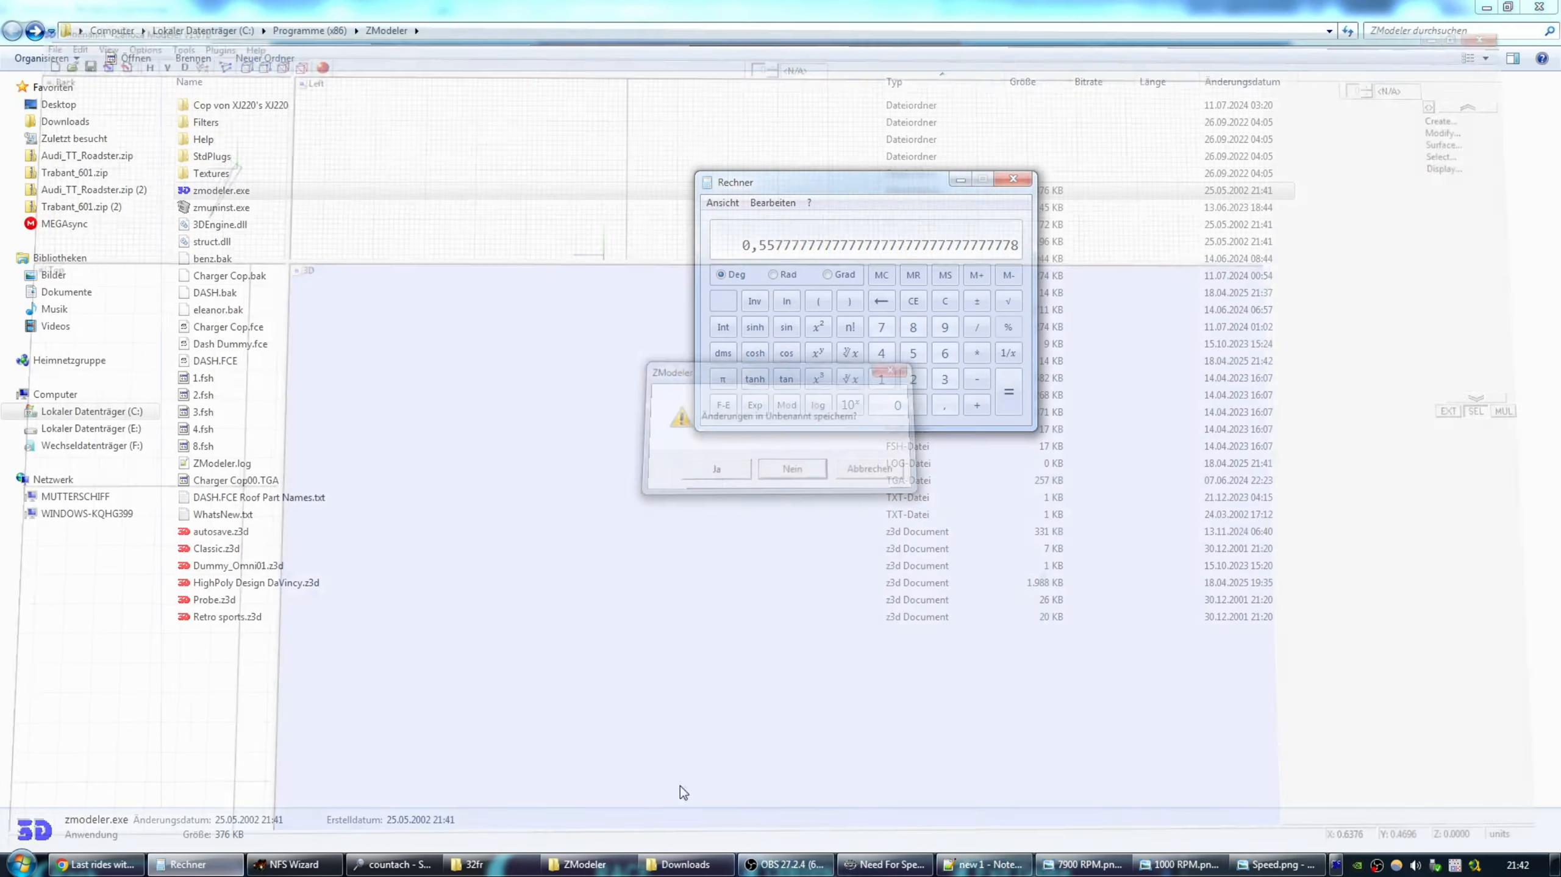
double_click(211, 361)
Move the new DASH.FCE into the 32fr folder and start importing it into car.viv.
drag(211, 361, 500, 527)
double_click(210, 207)
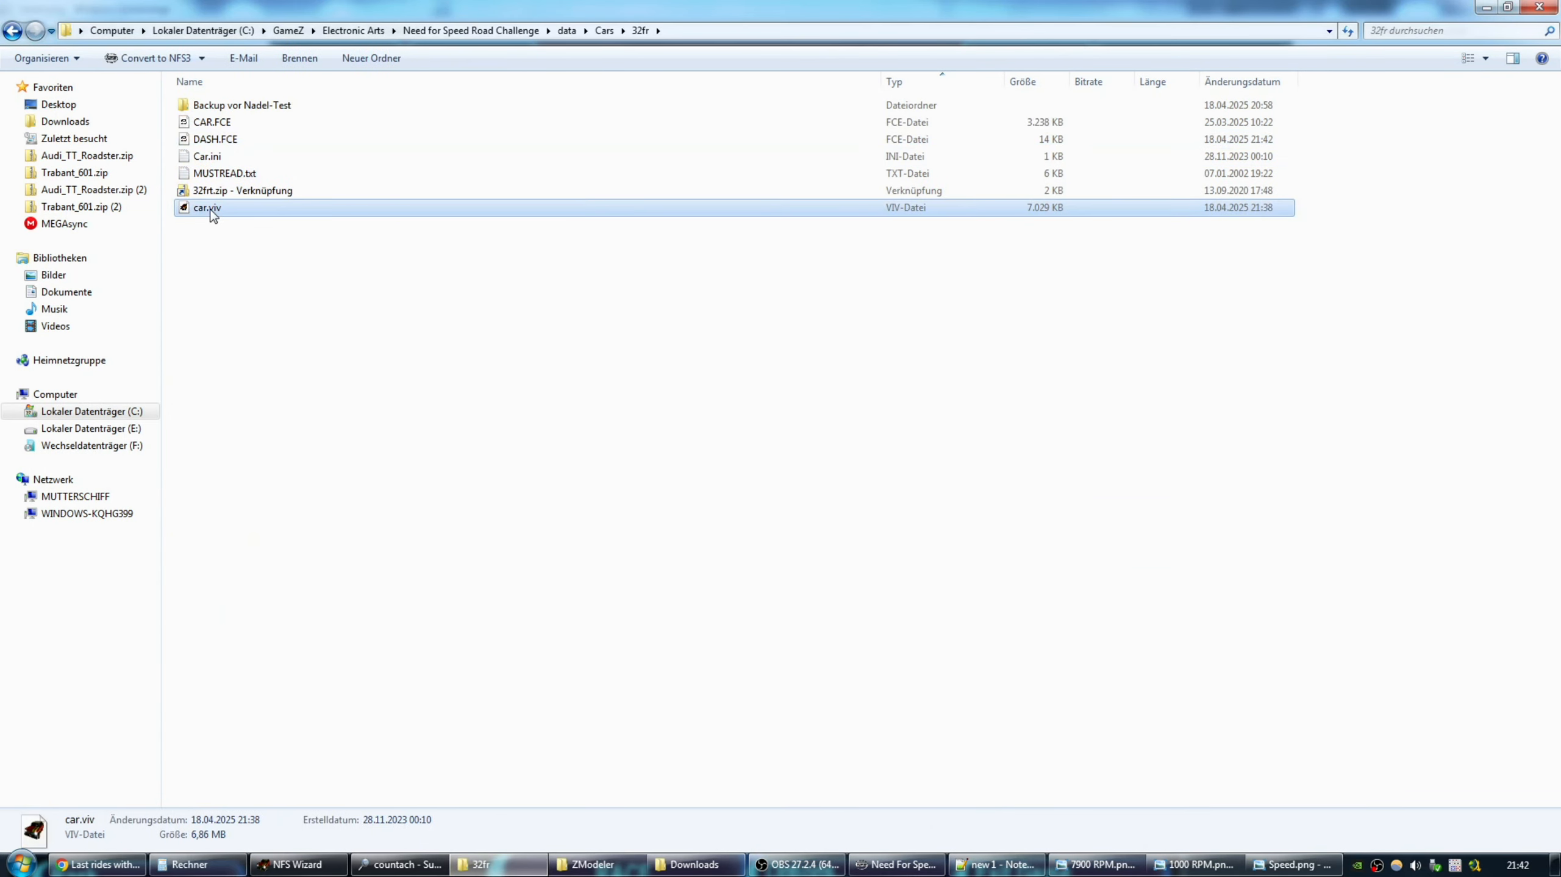
right_click(185, 167)
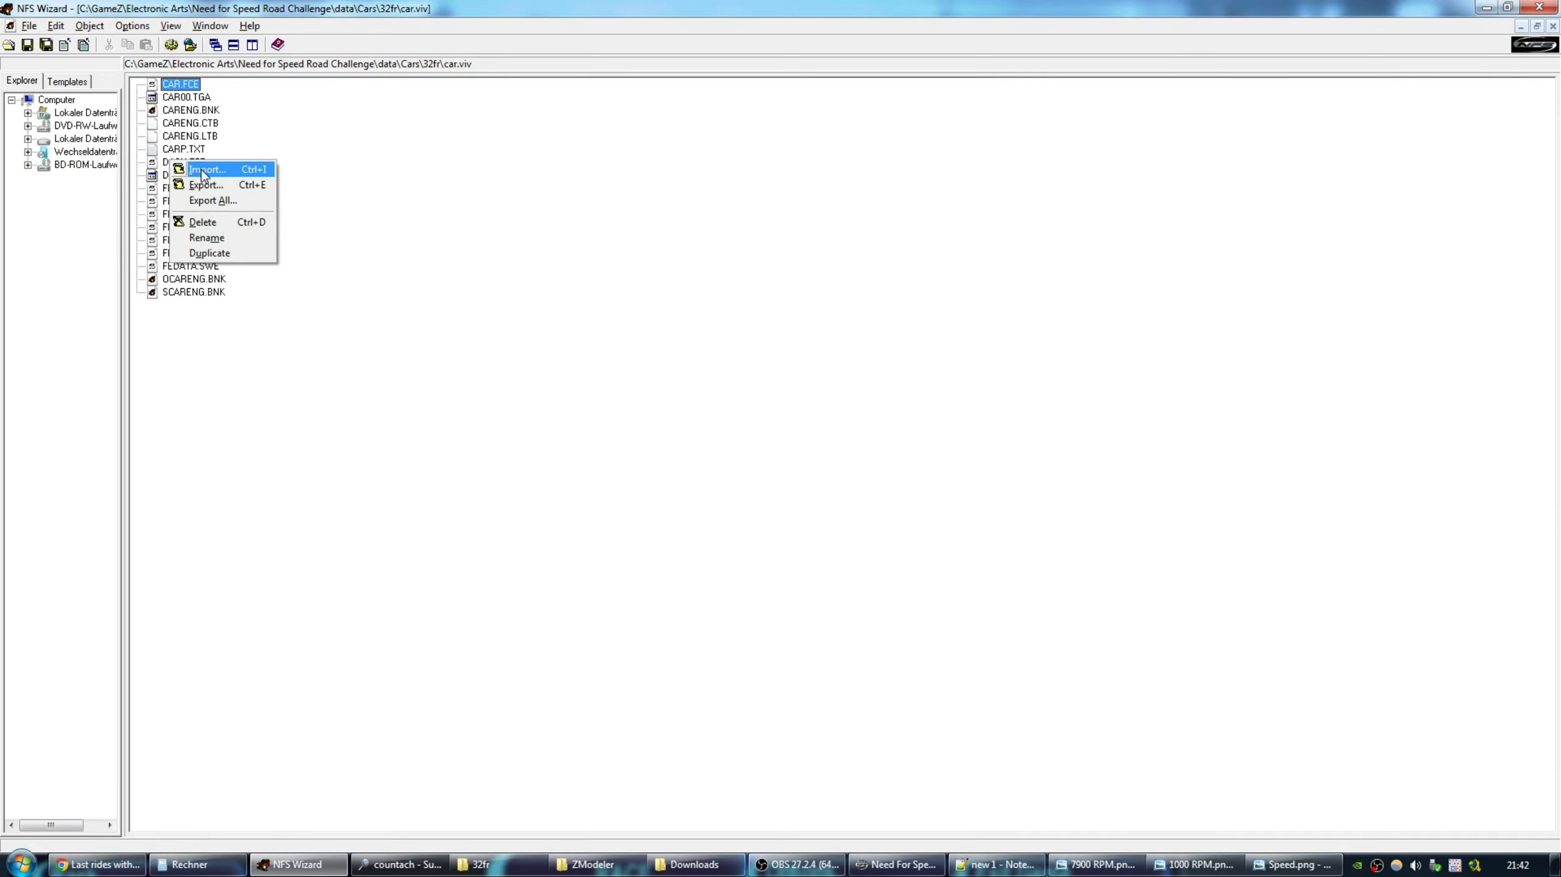
click(208, 178)
Replace car.viv's DASH.FCE with the exported file, close the archive and bring the game forward.
click(658, 347)
double_click(658, 348)
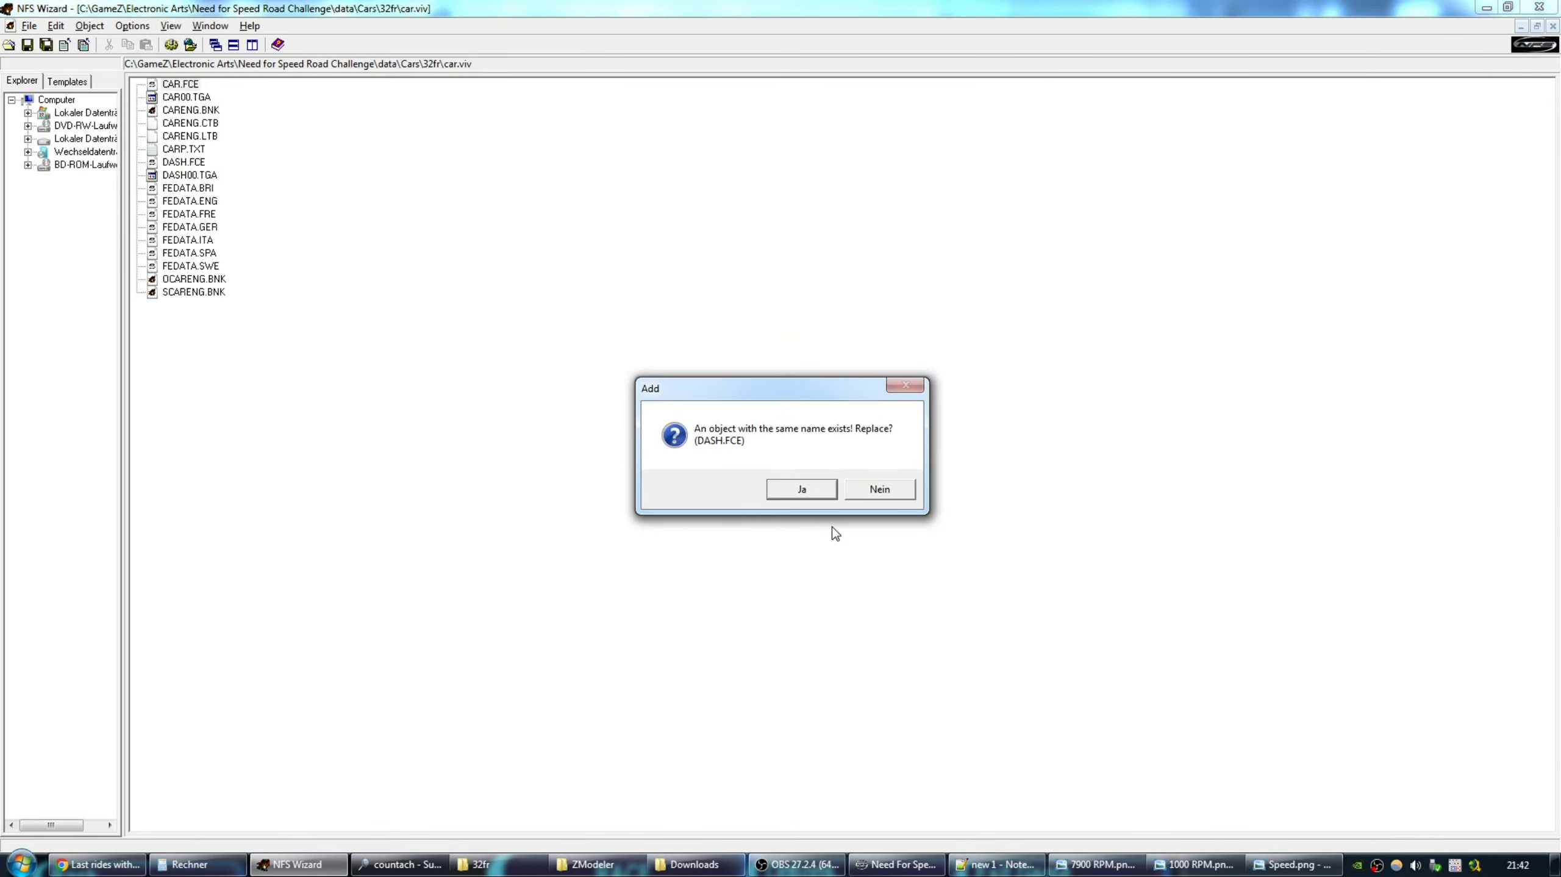
click(796, 493)
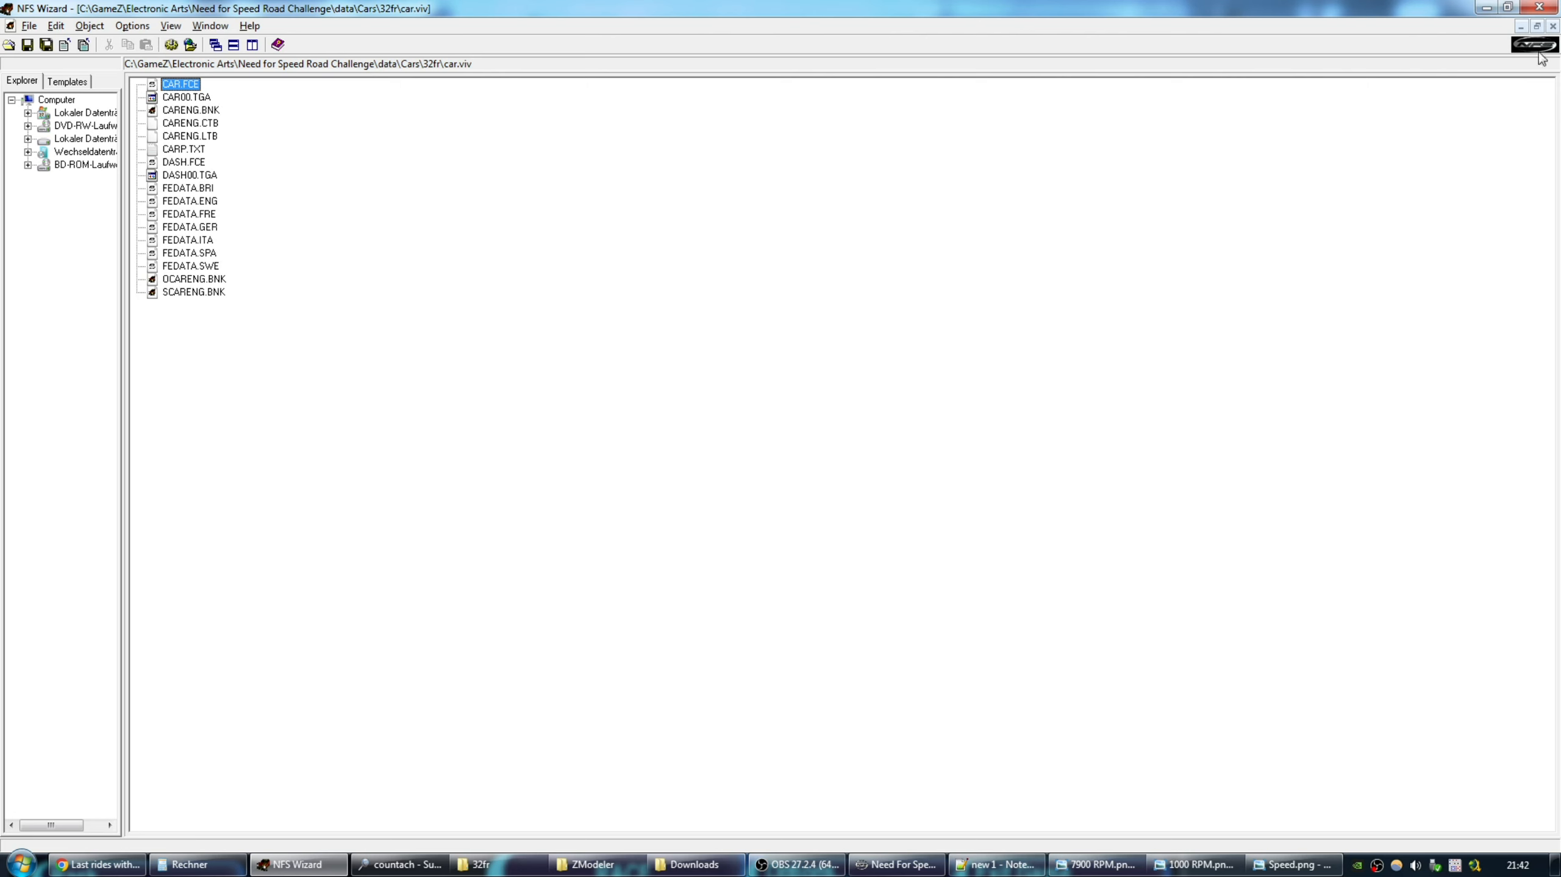
click(1552, 25)
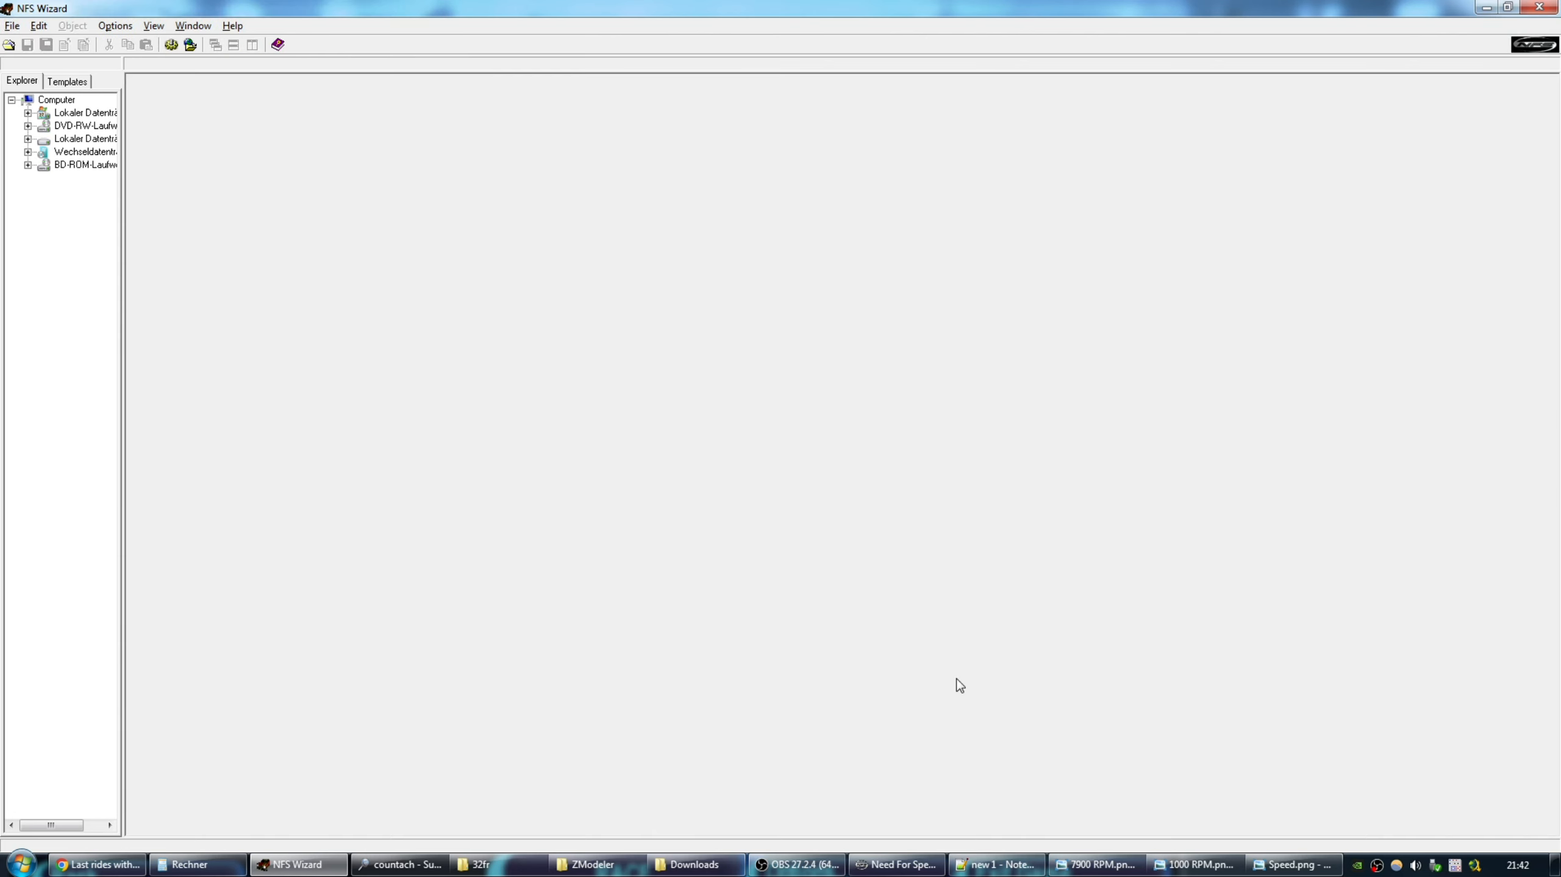
click(896, 865)
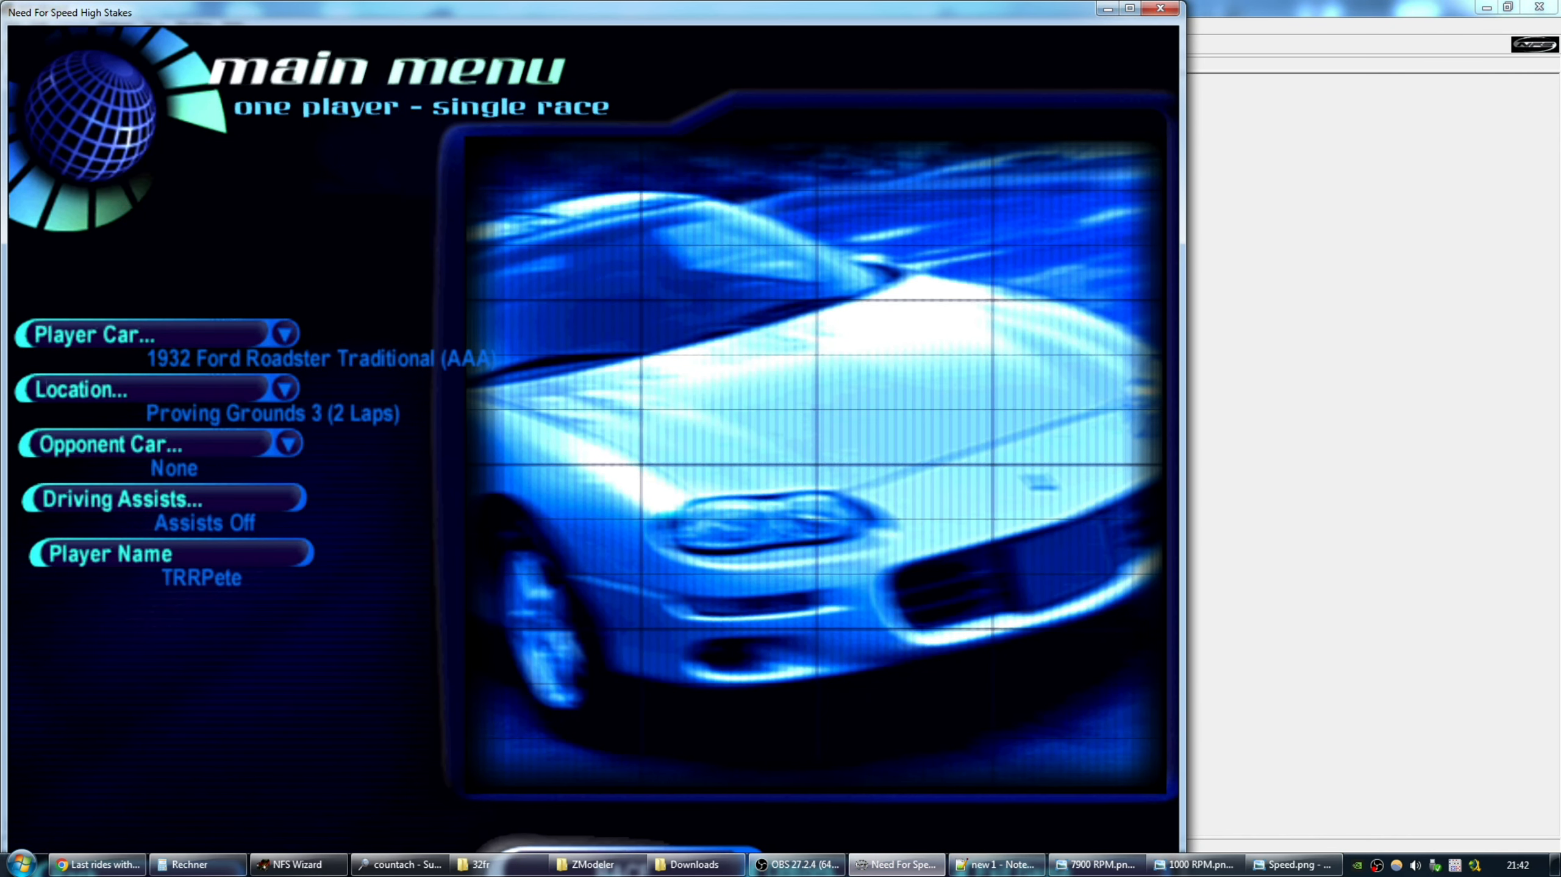
Start the single race, drive down the track and pause to inspect the MPH needle.
key(Return)
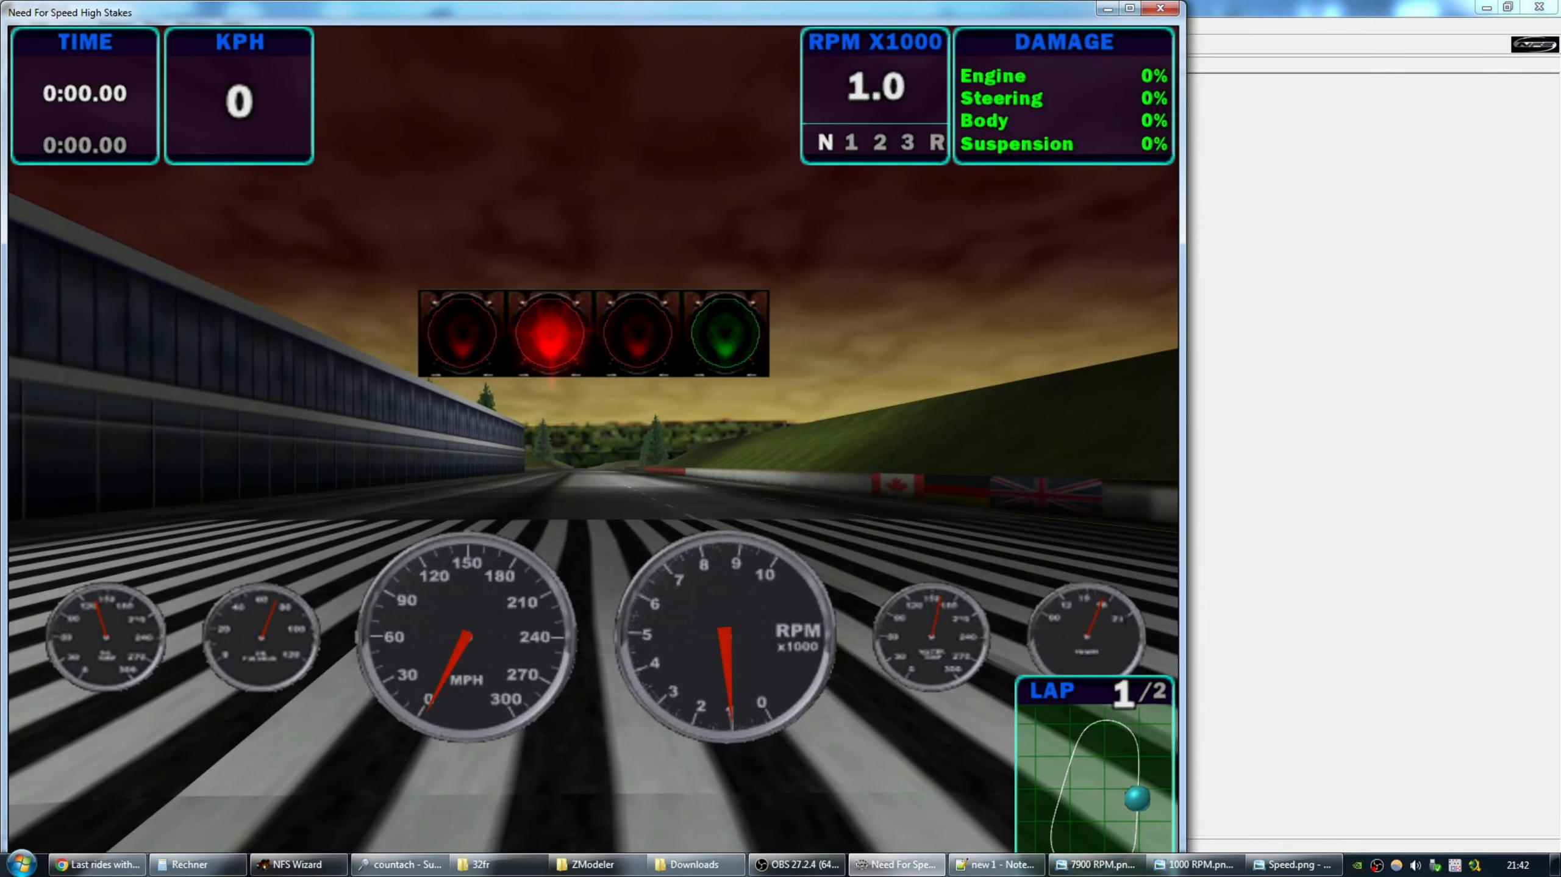
key(Escape)
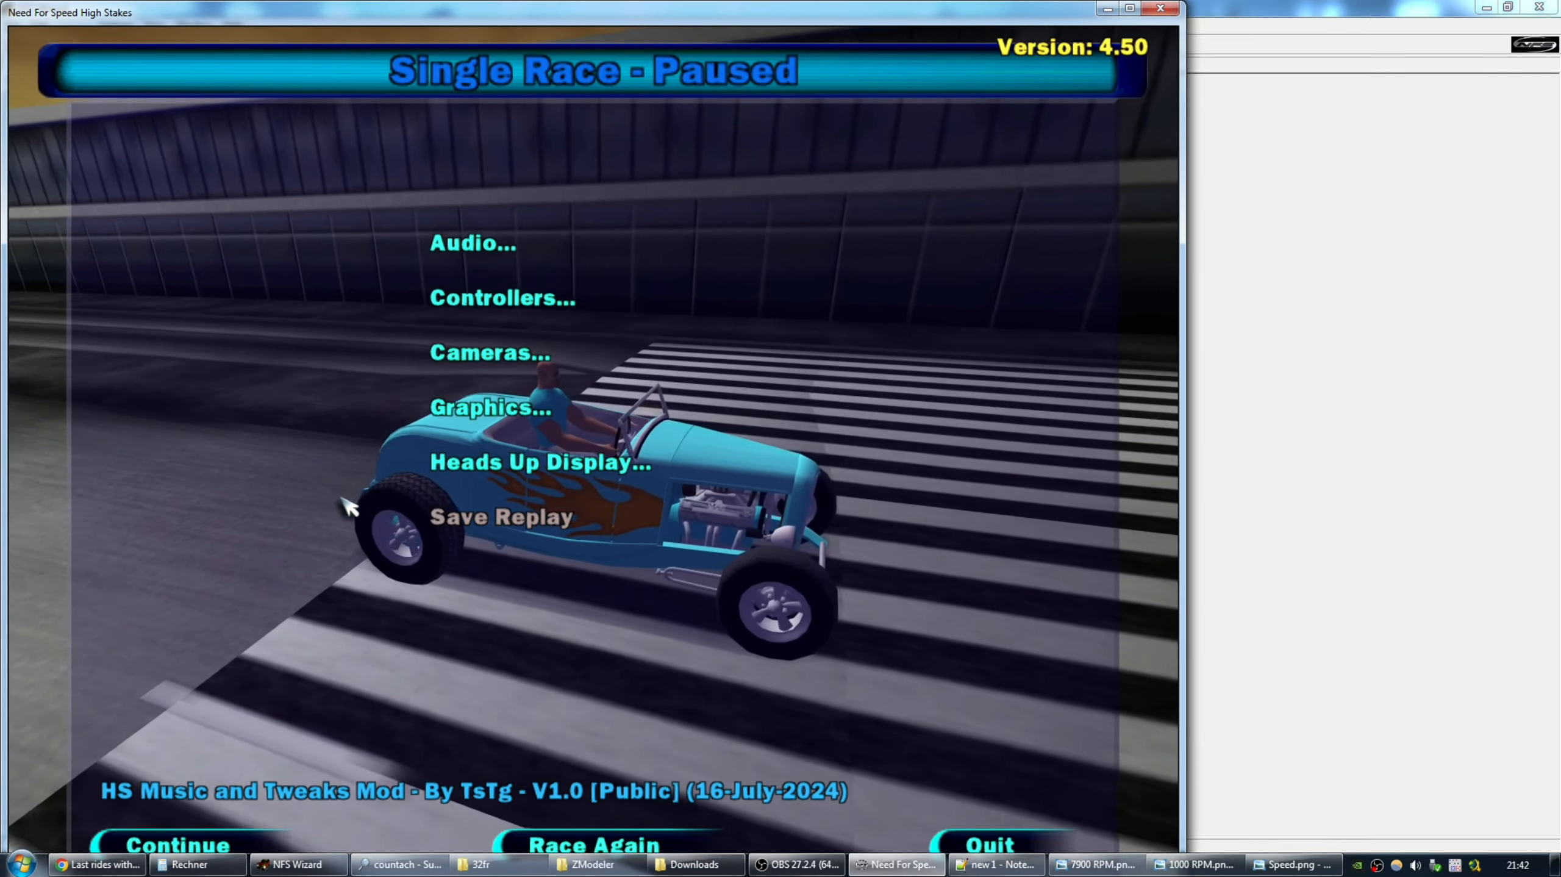
key(Escape)
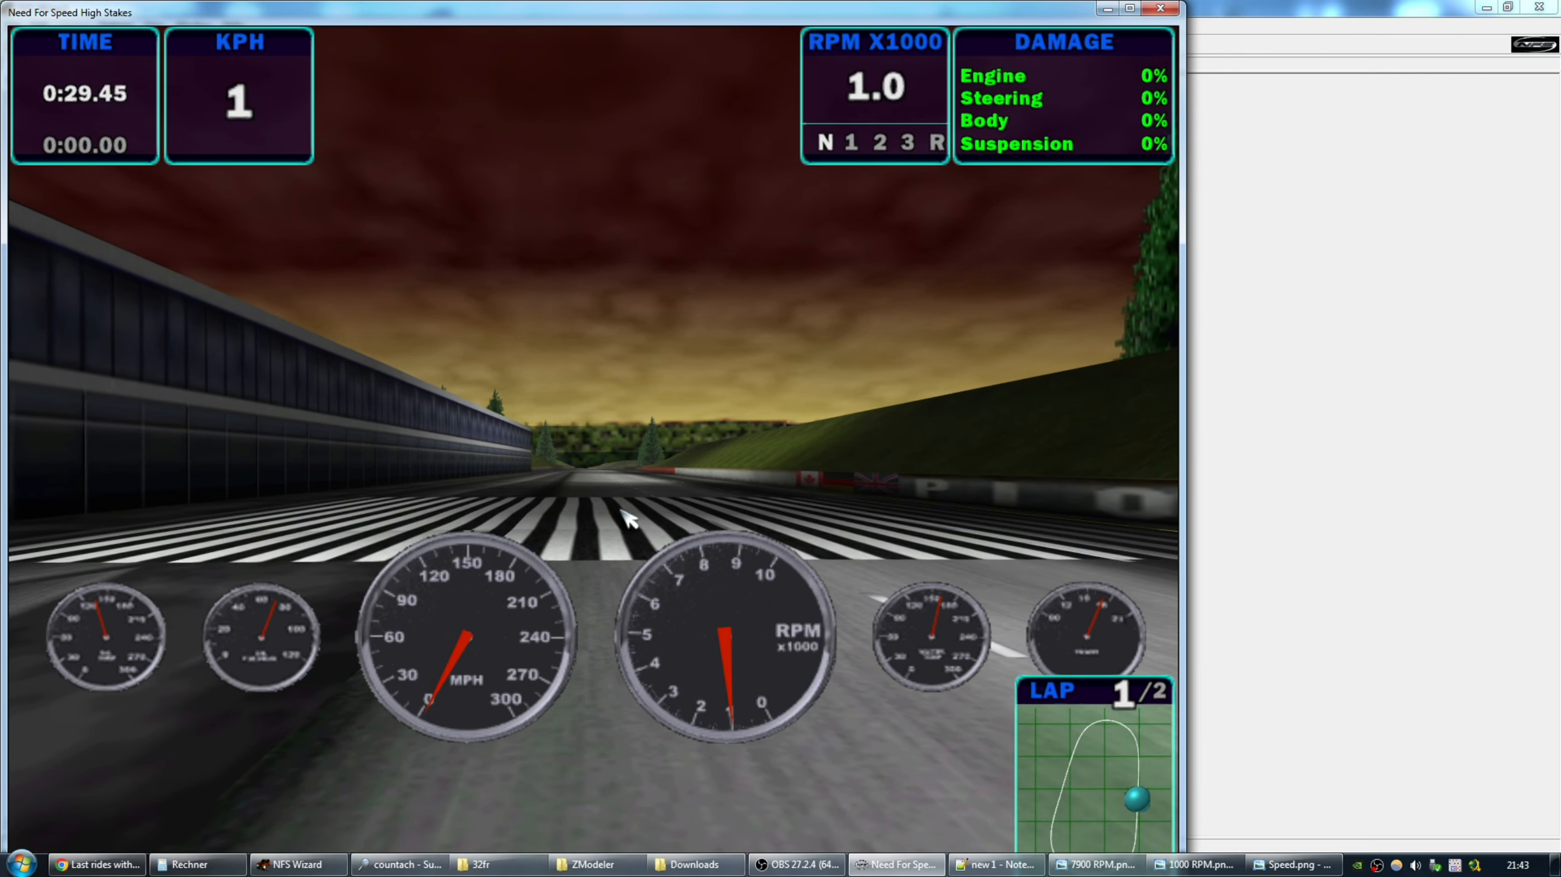
key(Up)
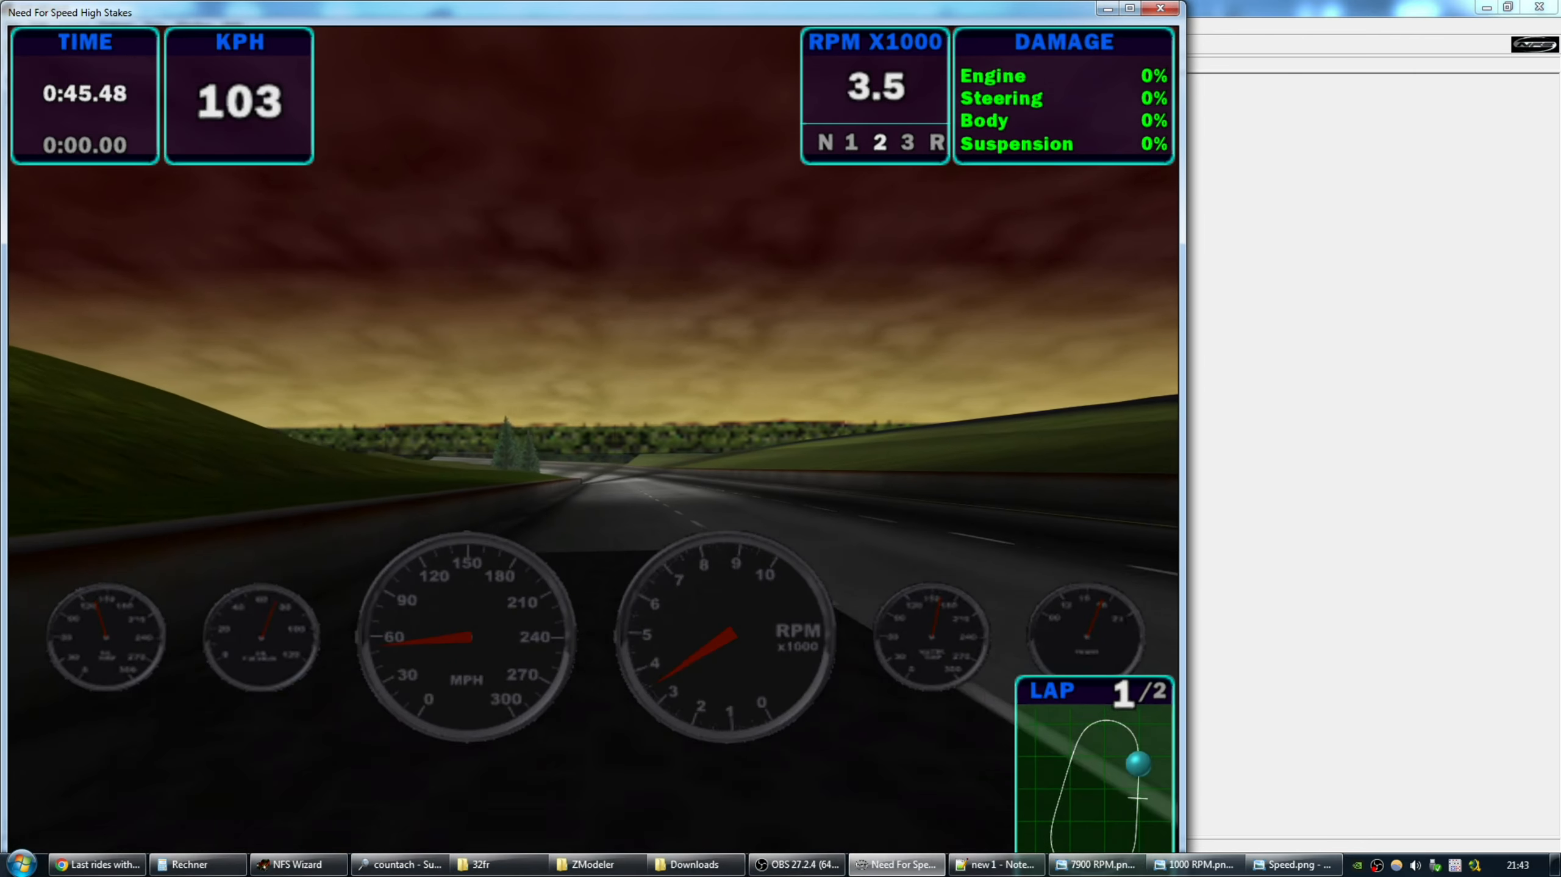
key(Escape)
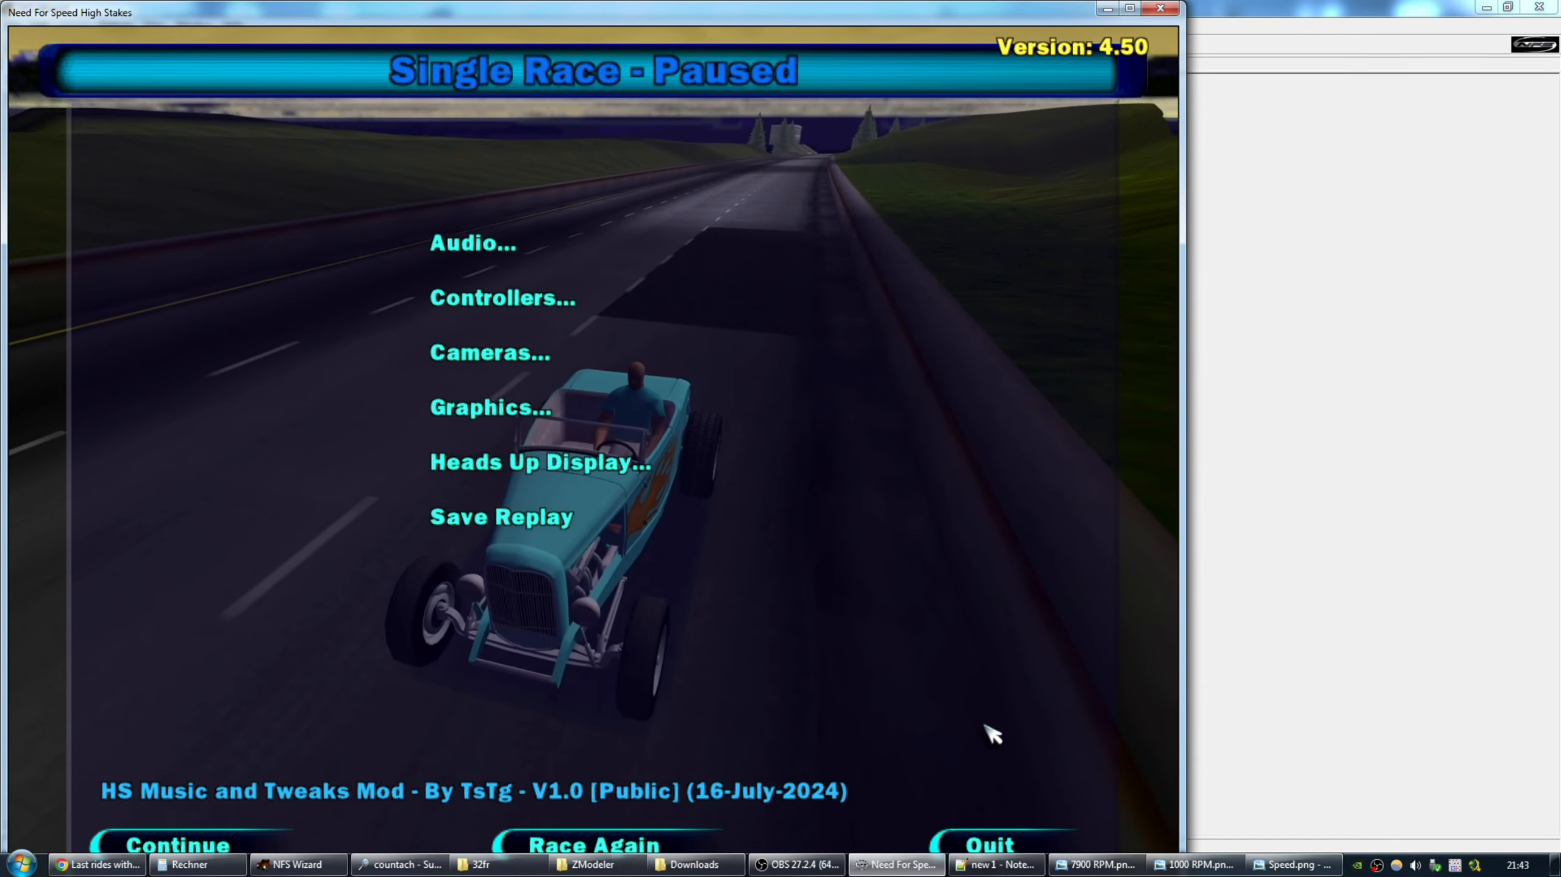
Quit the race to the main menu and switch to the ZModeler folder window.
click(989, 844)
click(578, 519)
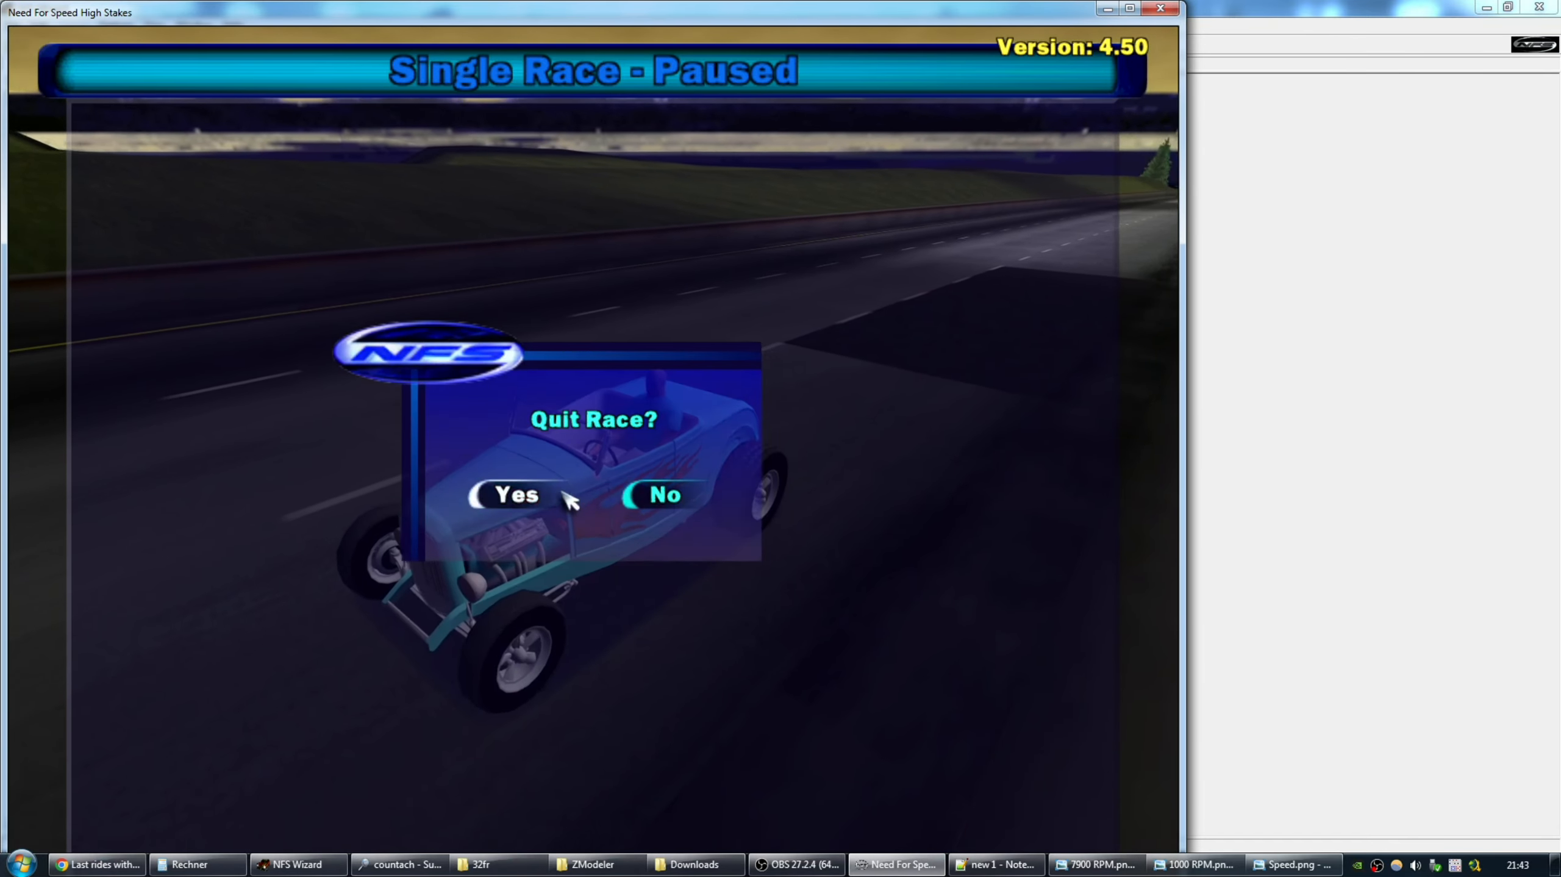
click(556, 497)
key(super)
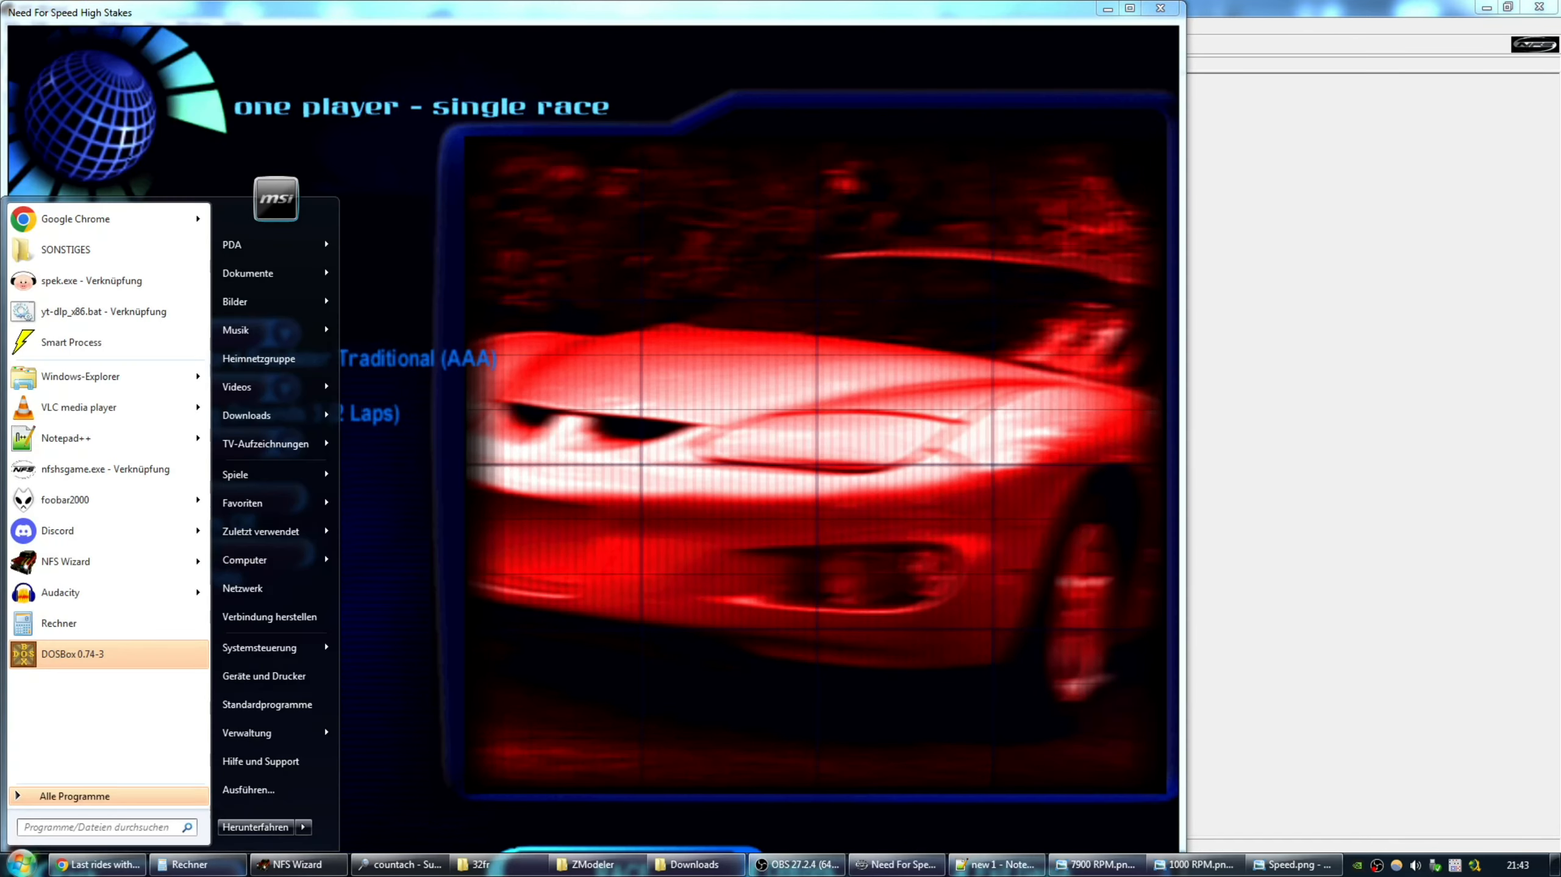
key(alt+Tab)
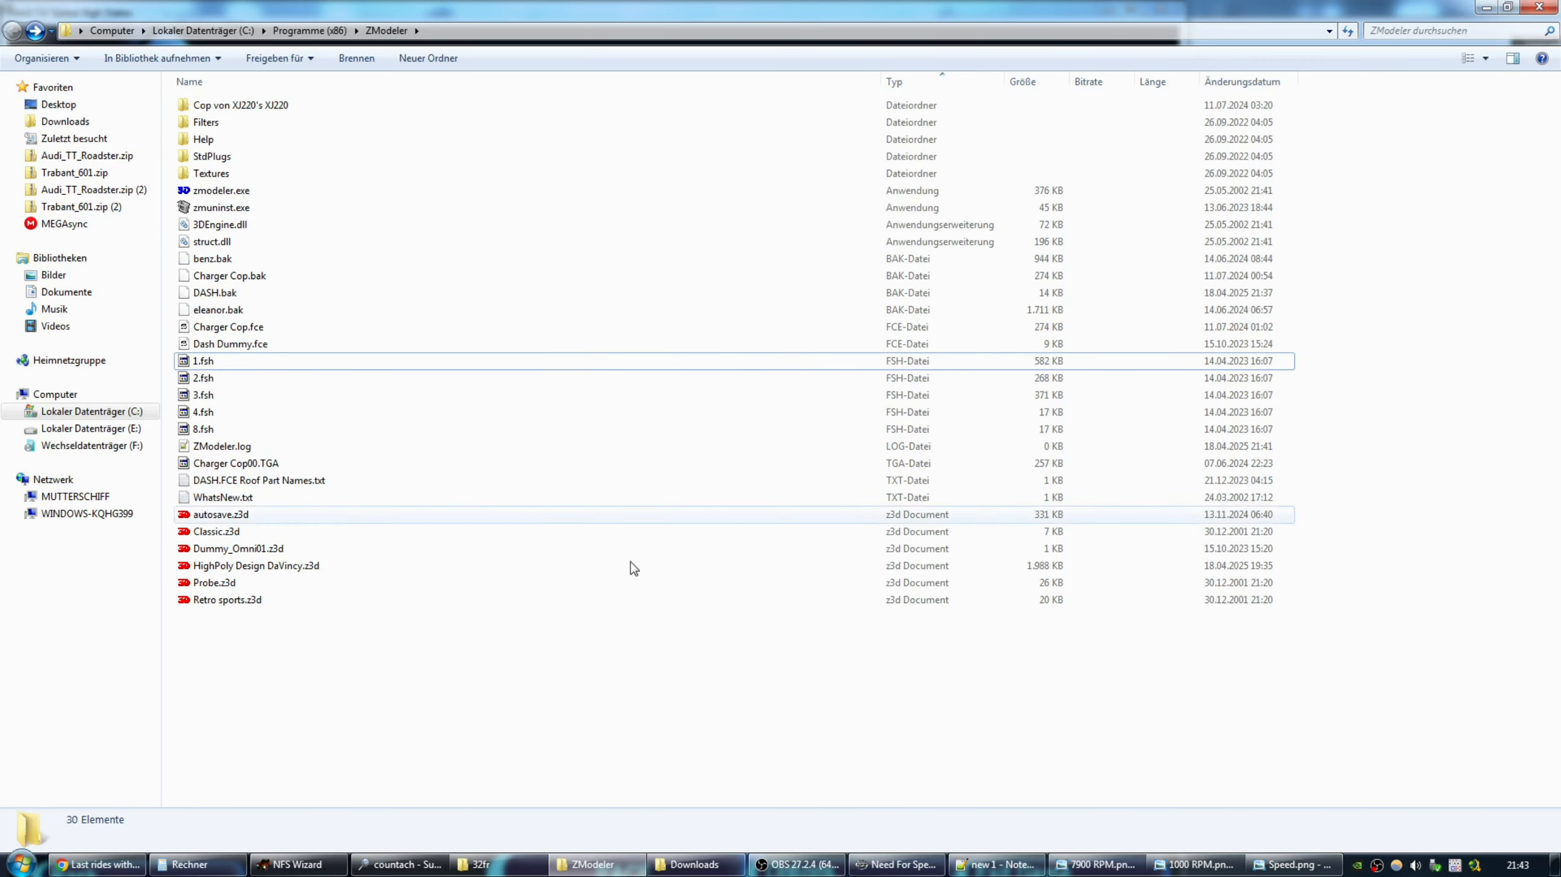
Bring up the Downloads folder, view Speed.png and delete the selected file.
click(108, 30)
click(11, 30)
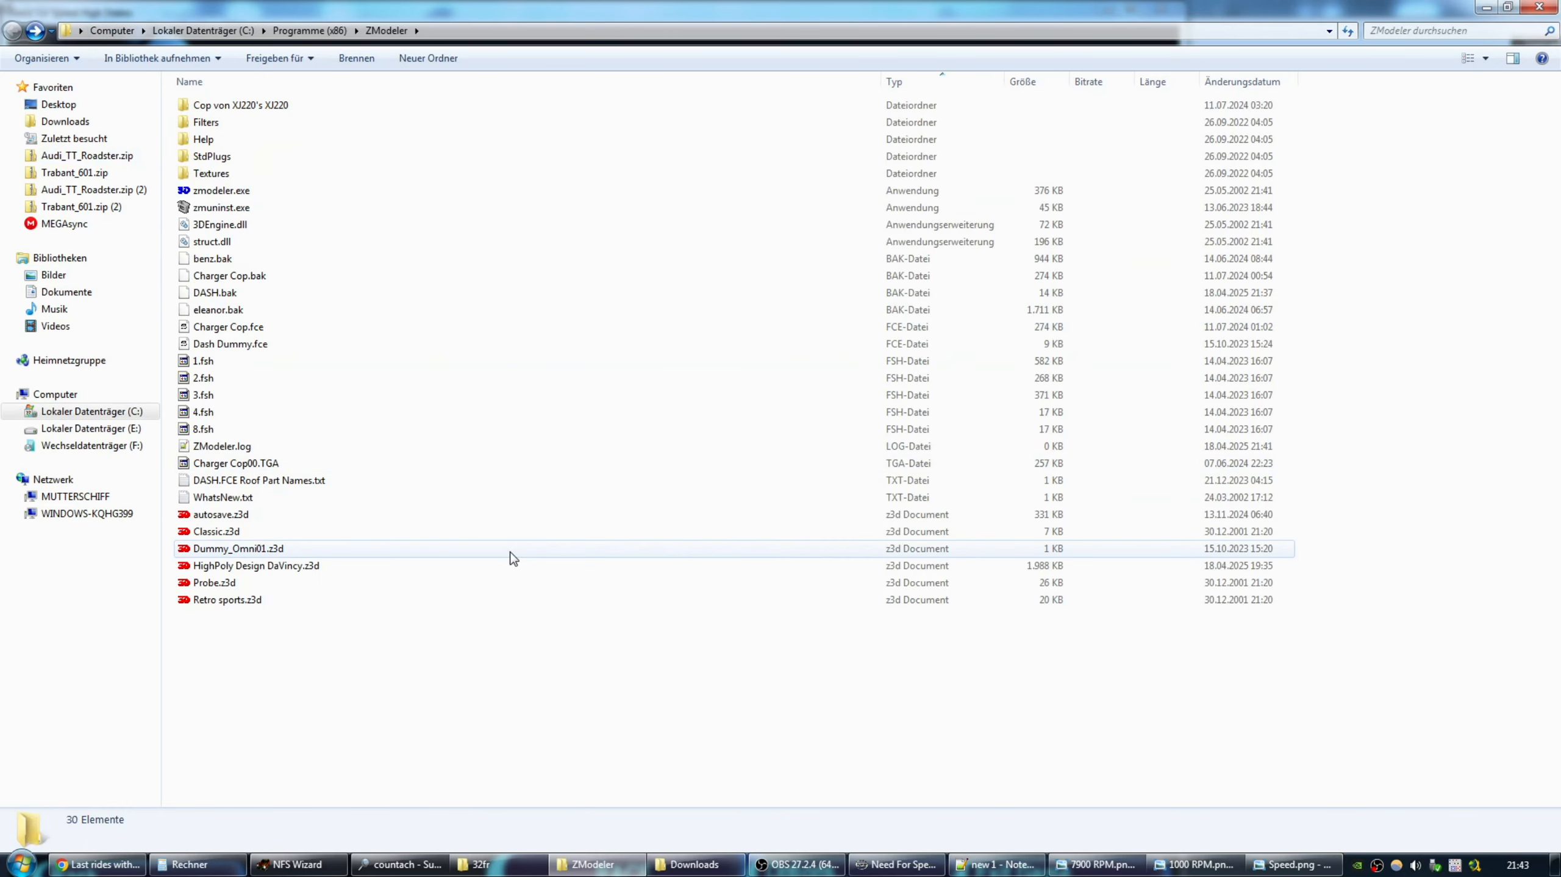
click(694, 864)
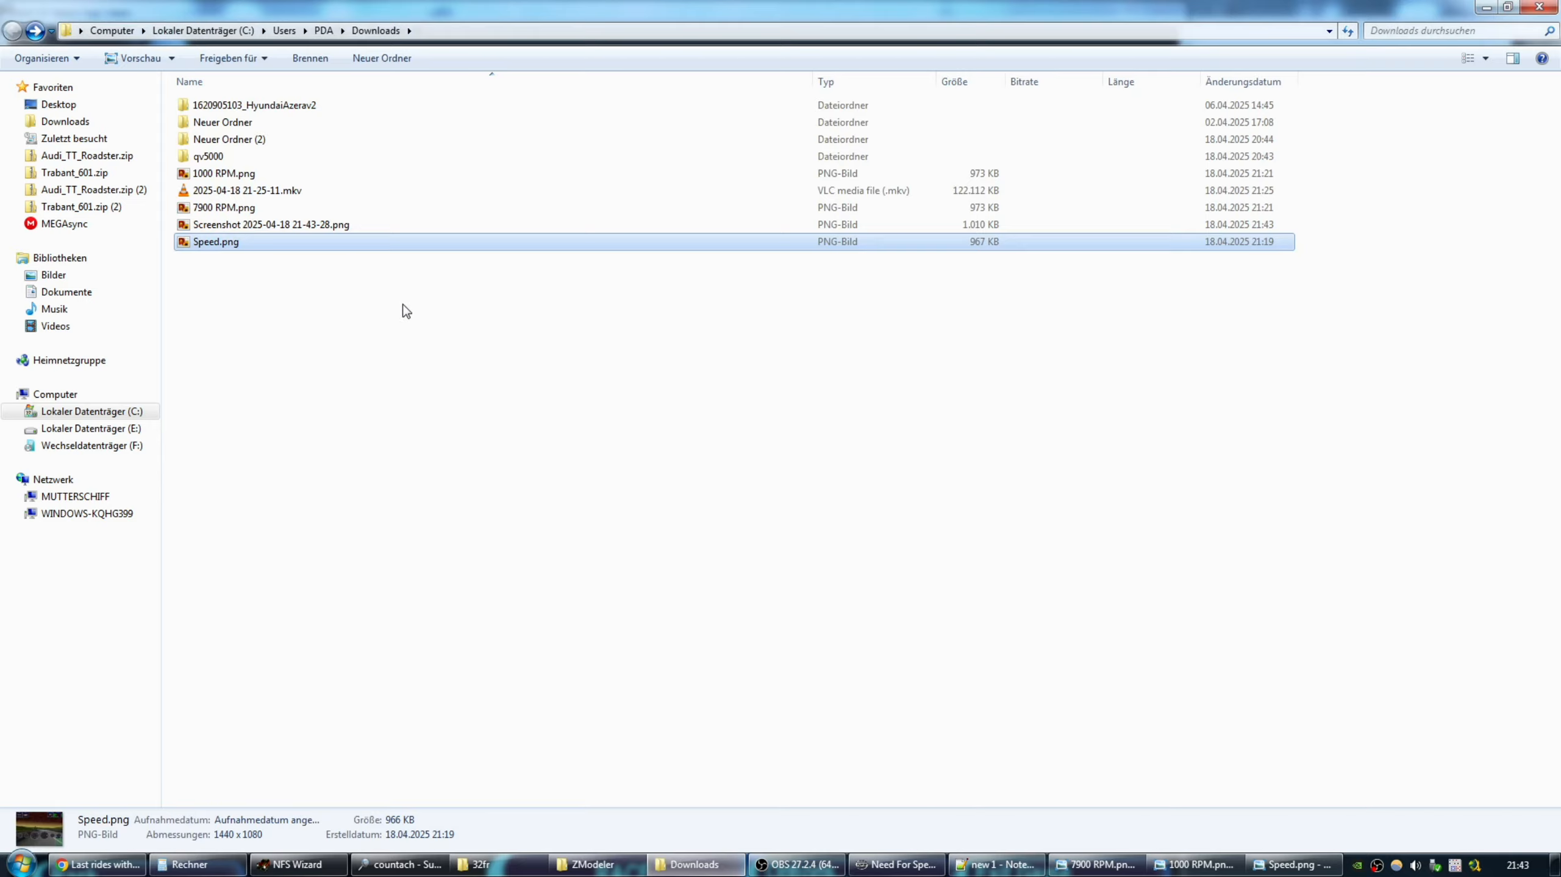
double_click(211, 242)
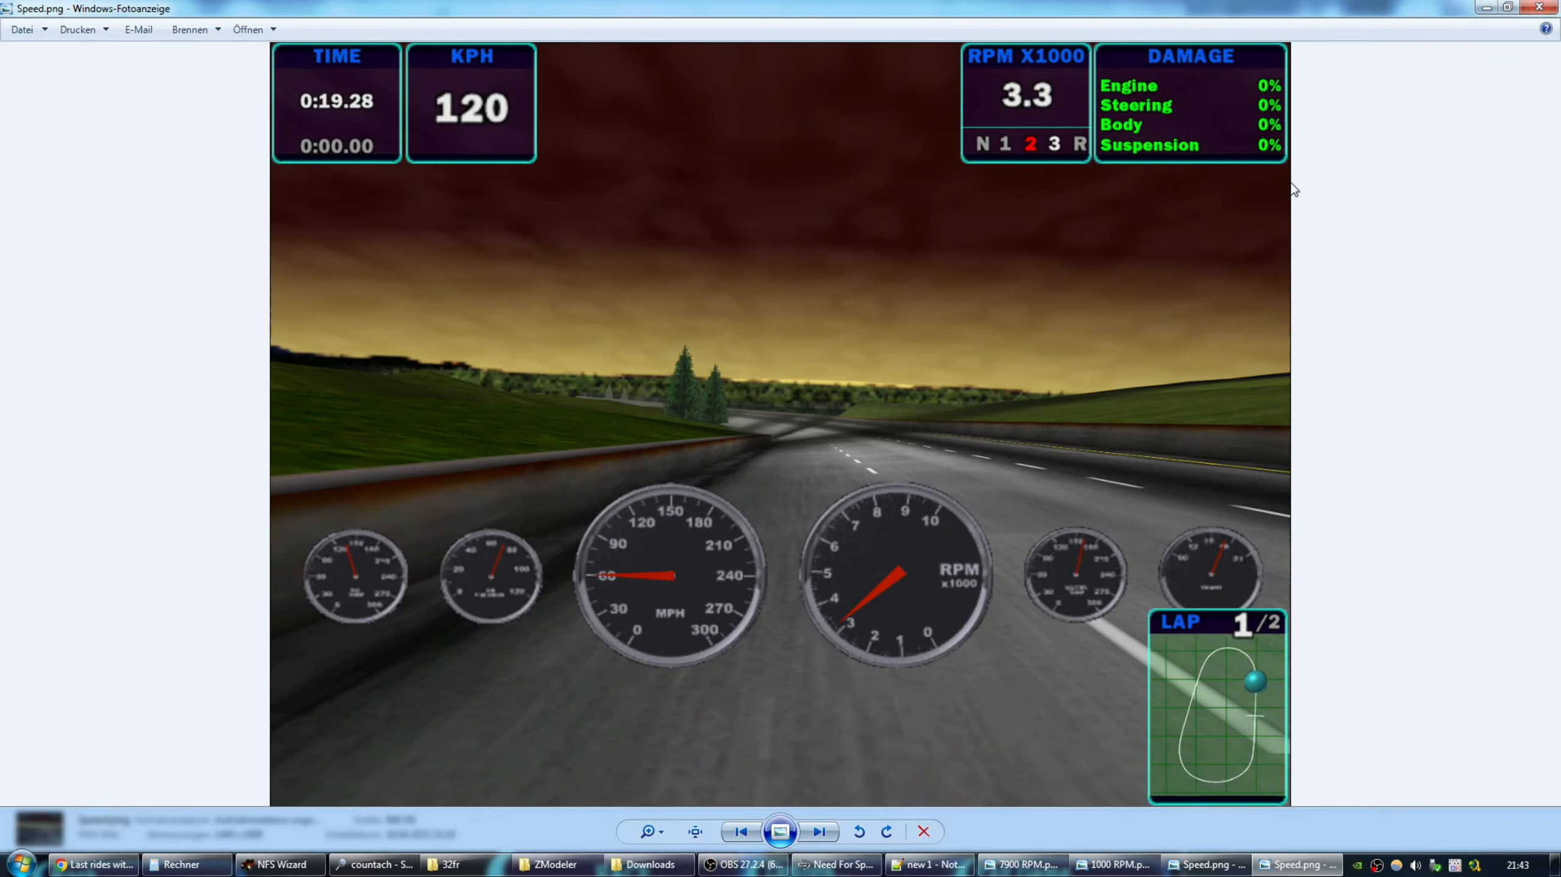
click(1540, 7)
key(Delete)
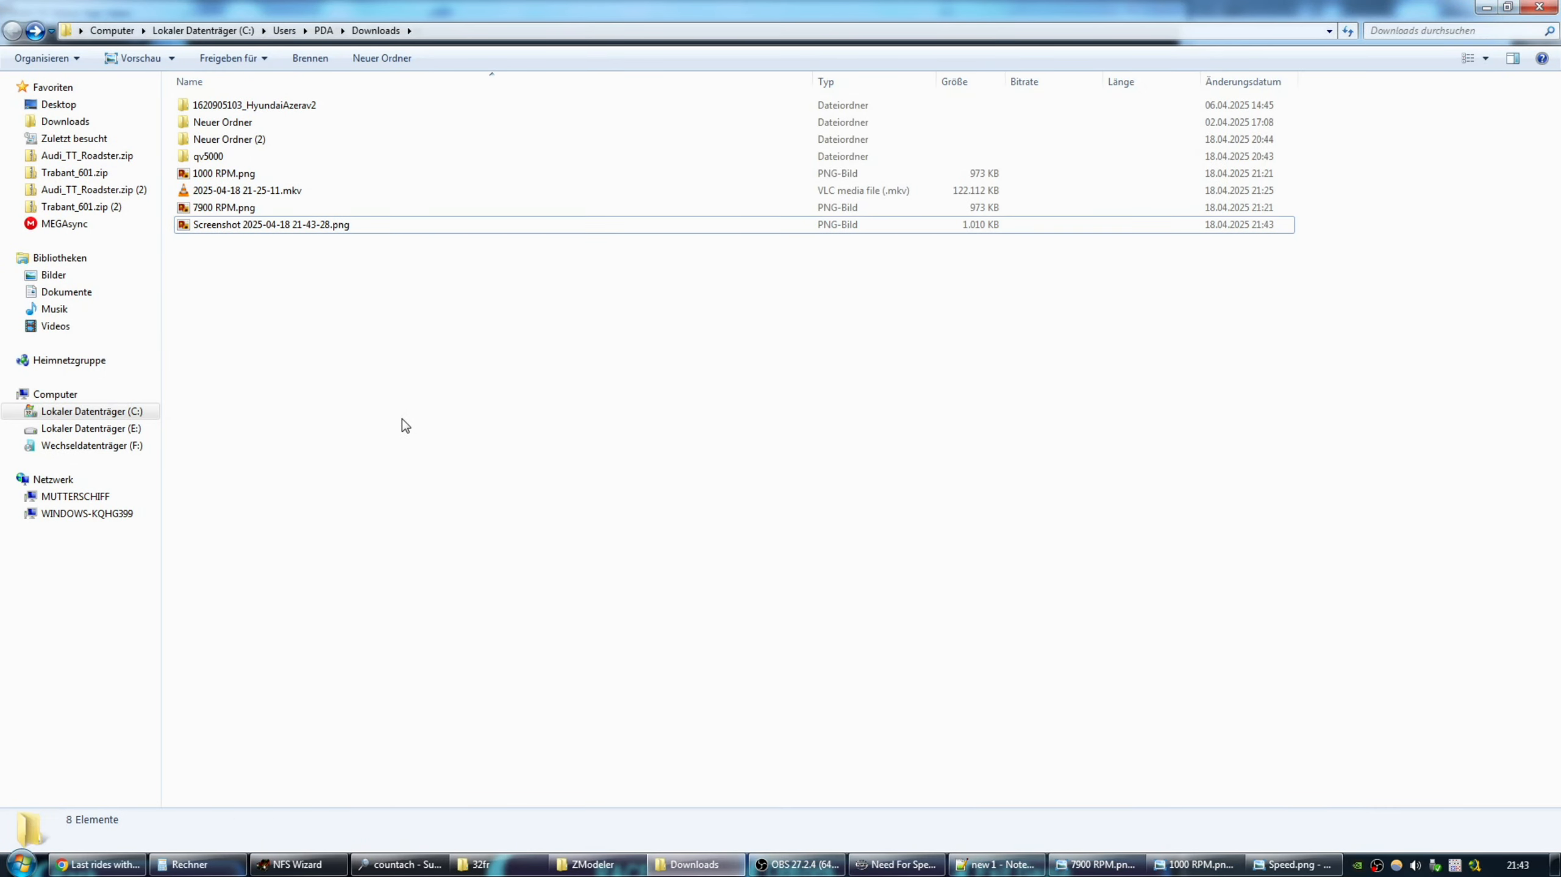
Compare the new race screenshot with Speed.png, opening each one alternately several times.
double_click(235, 225)
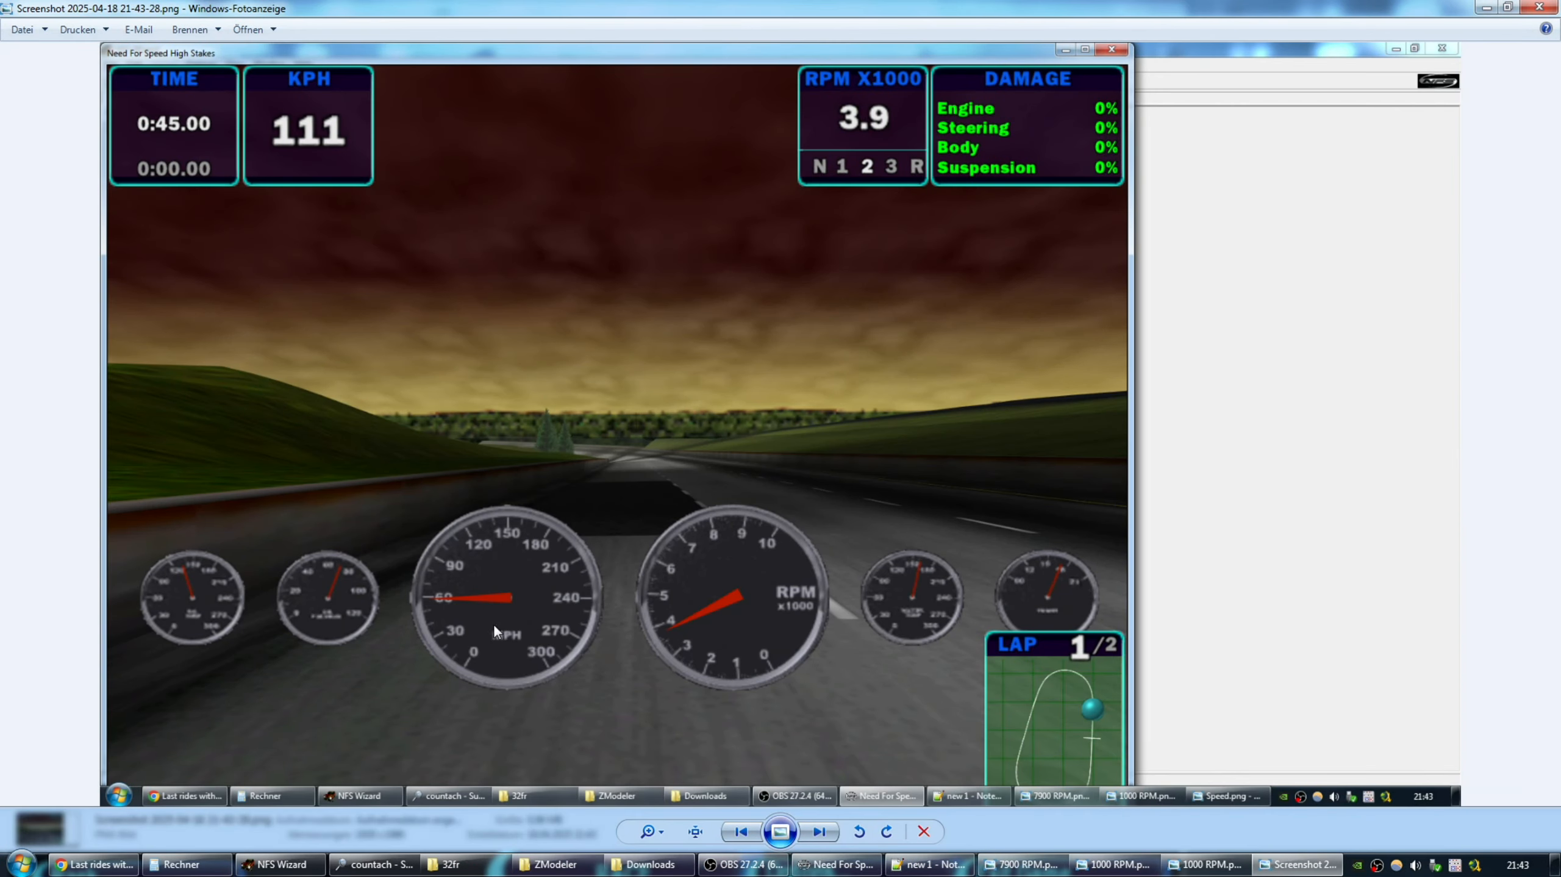
click(1540, 6)
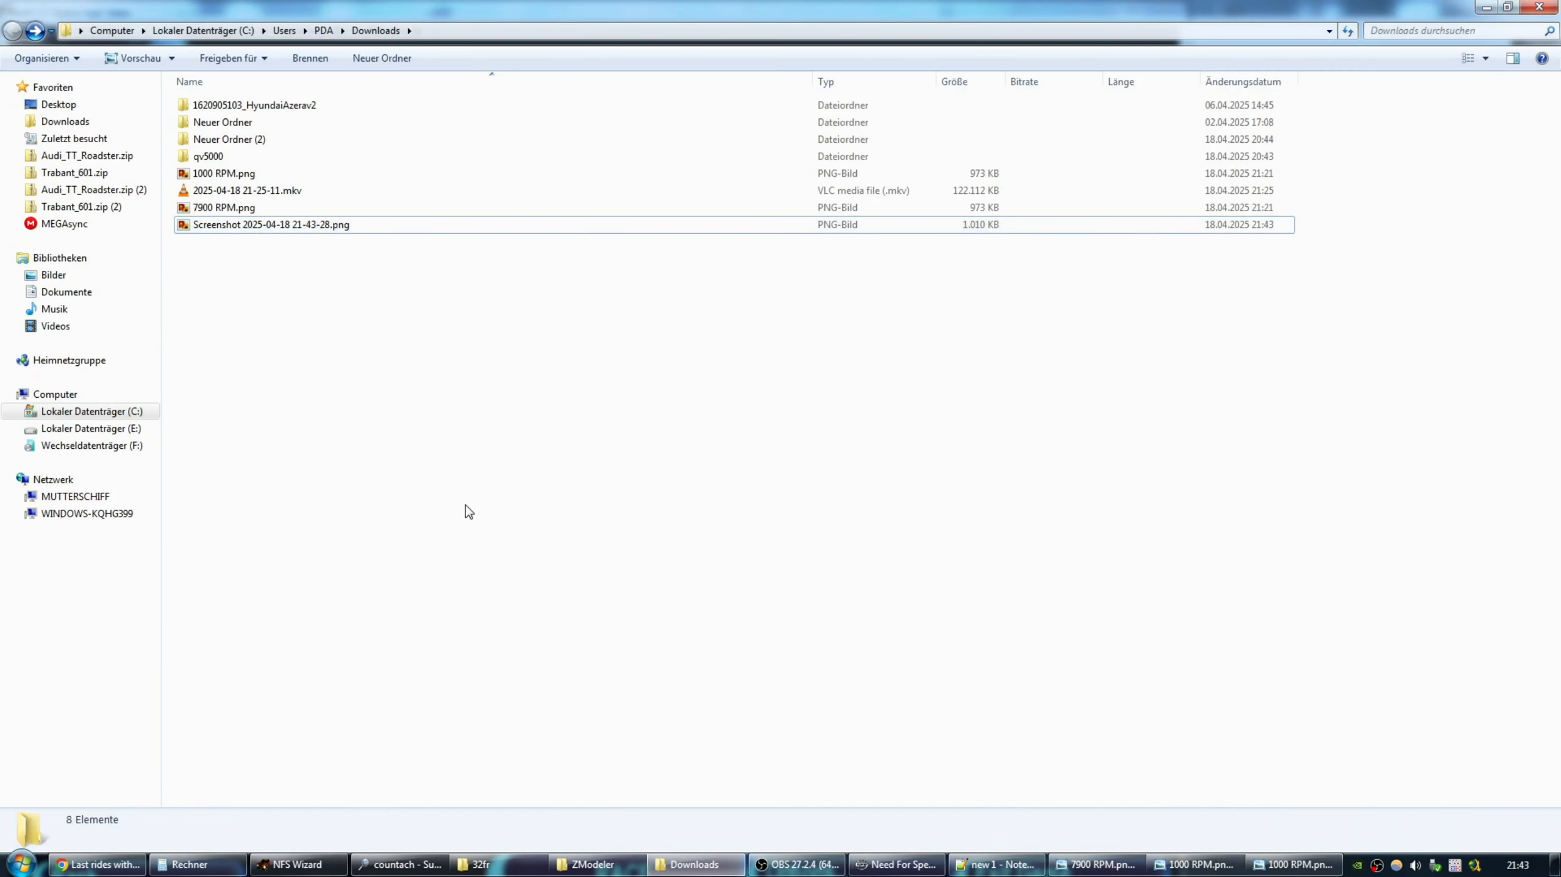
double_click(214, 241)
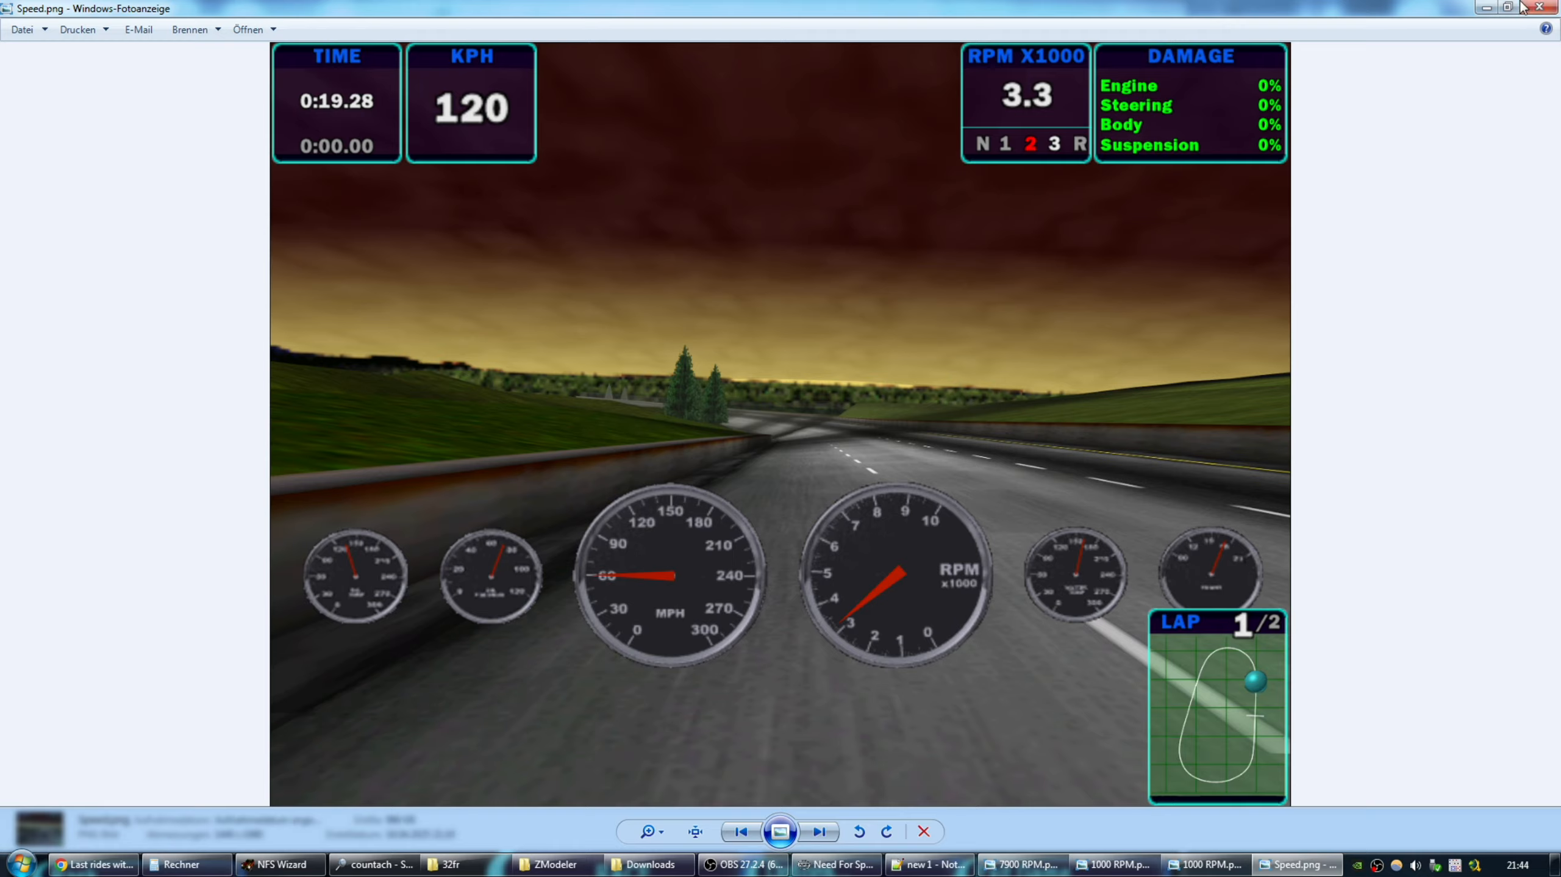
click(1539, 6)
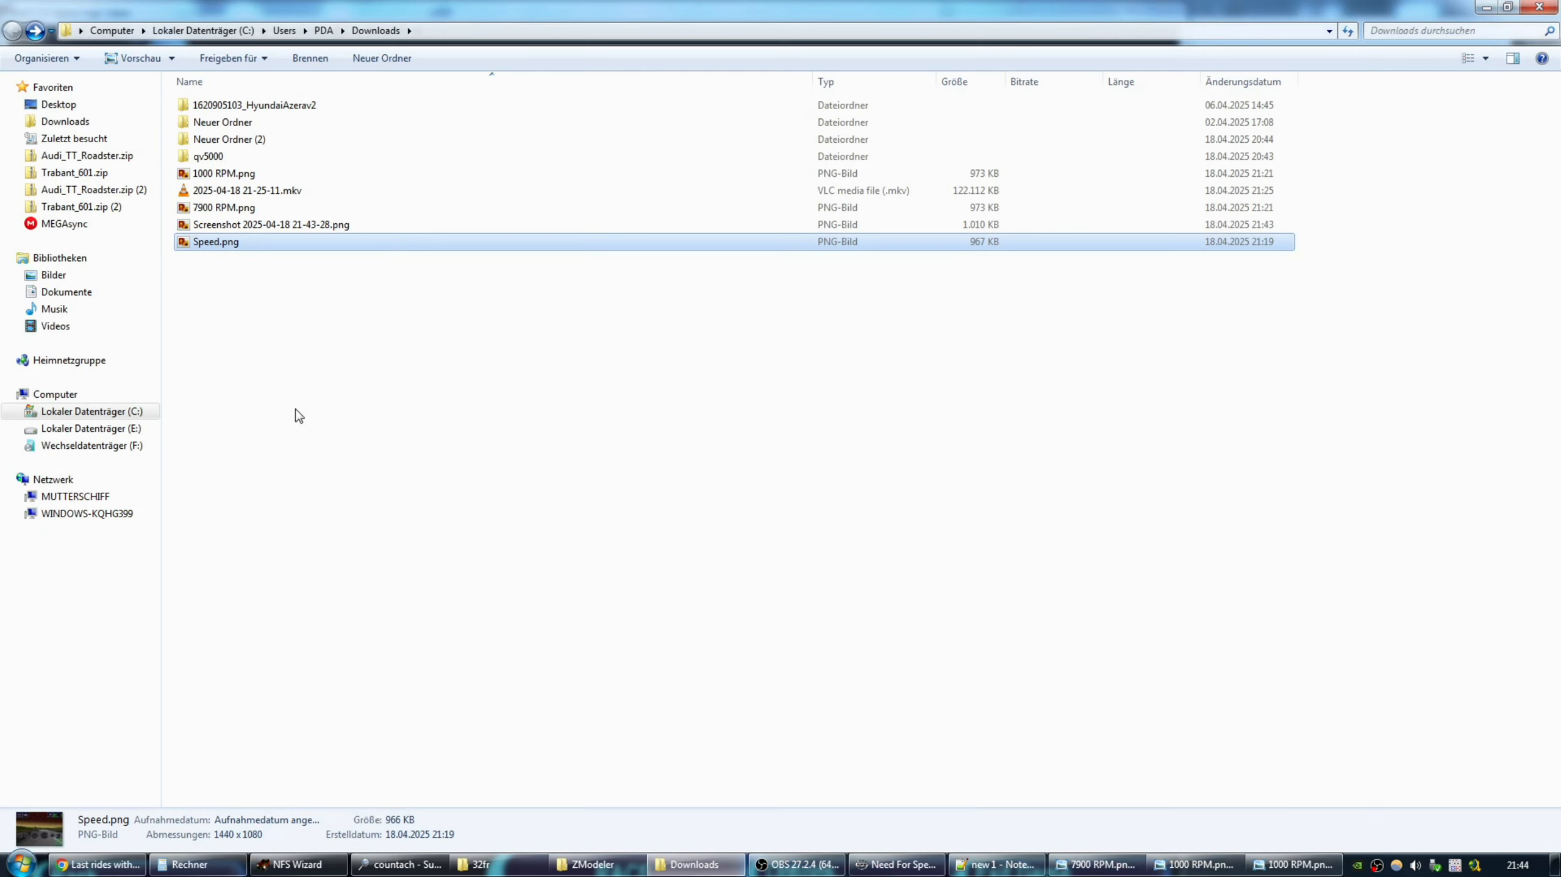
double_click(223, 227)
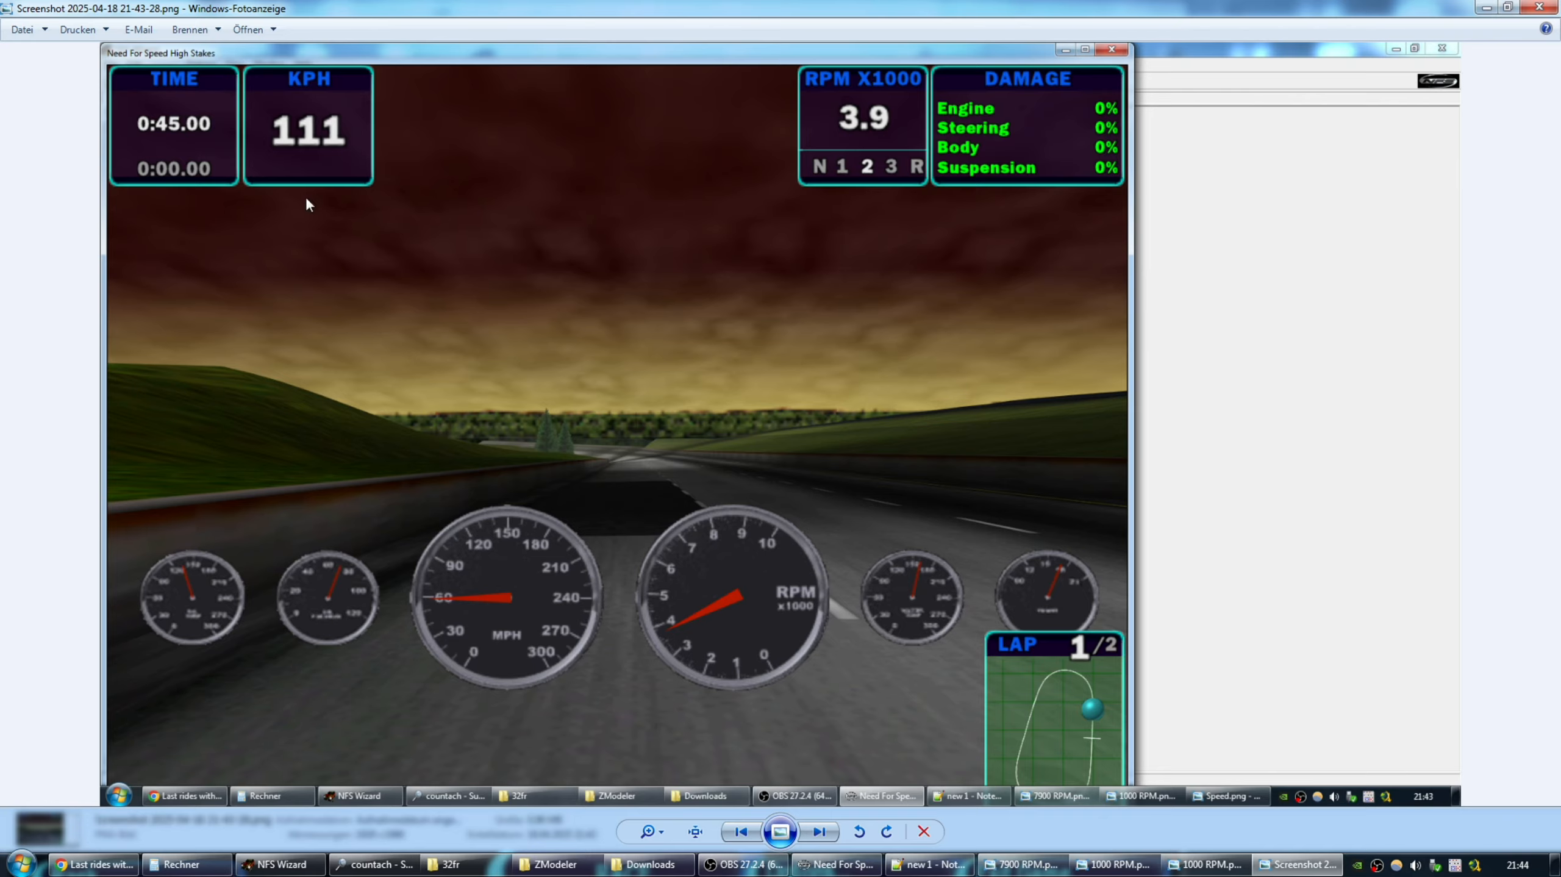
click(1526, 11)
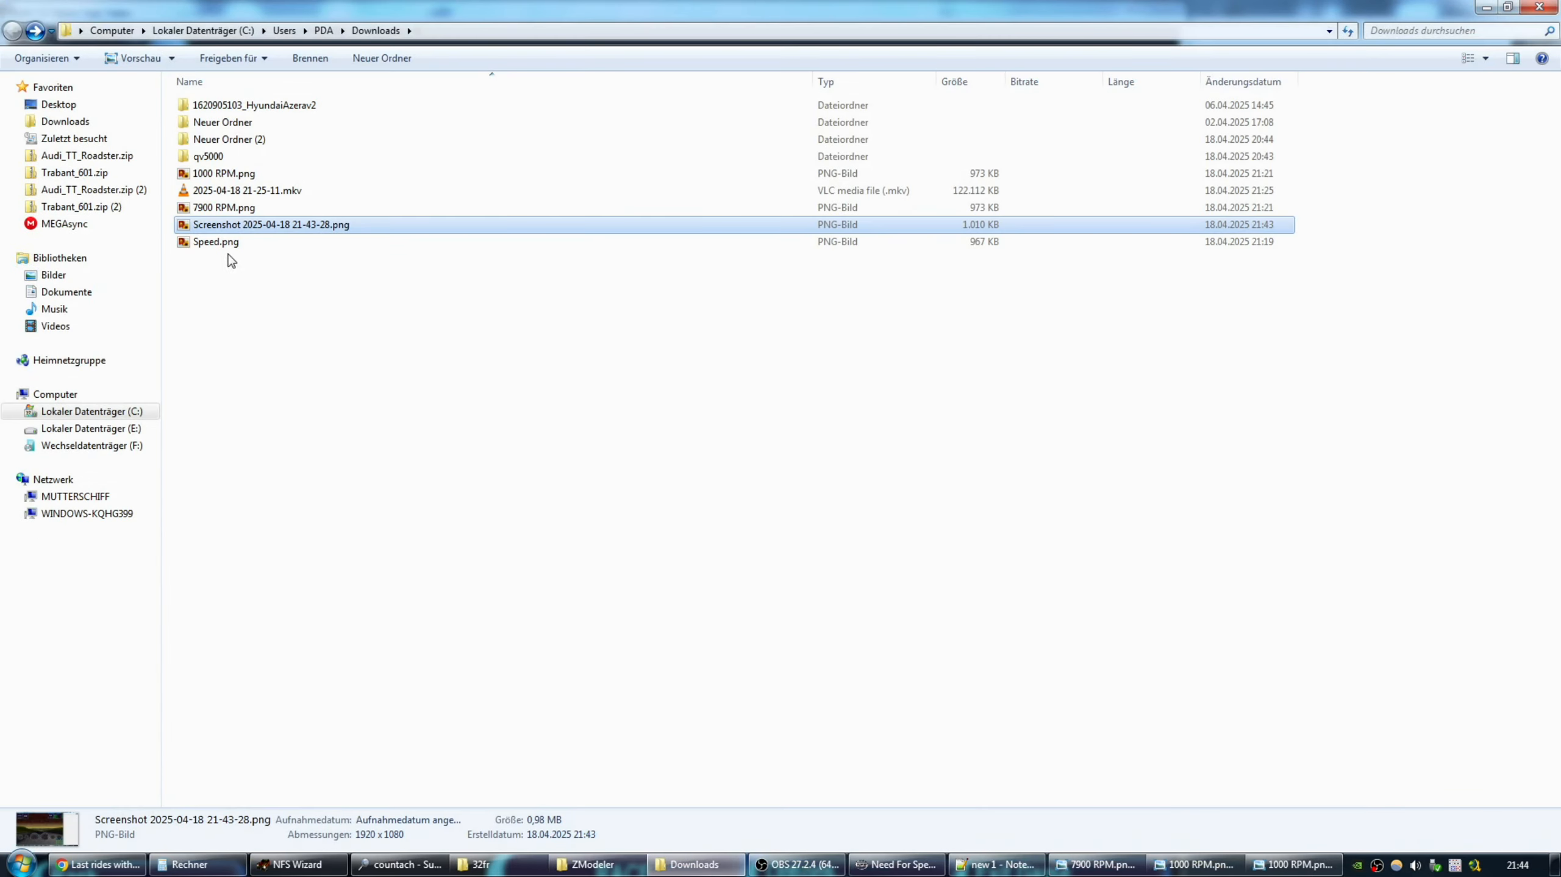
double_click(214, 244)
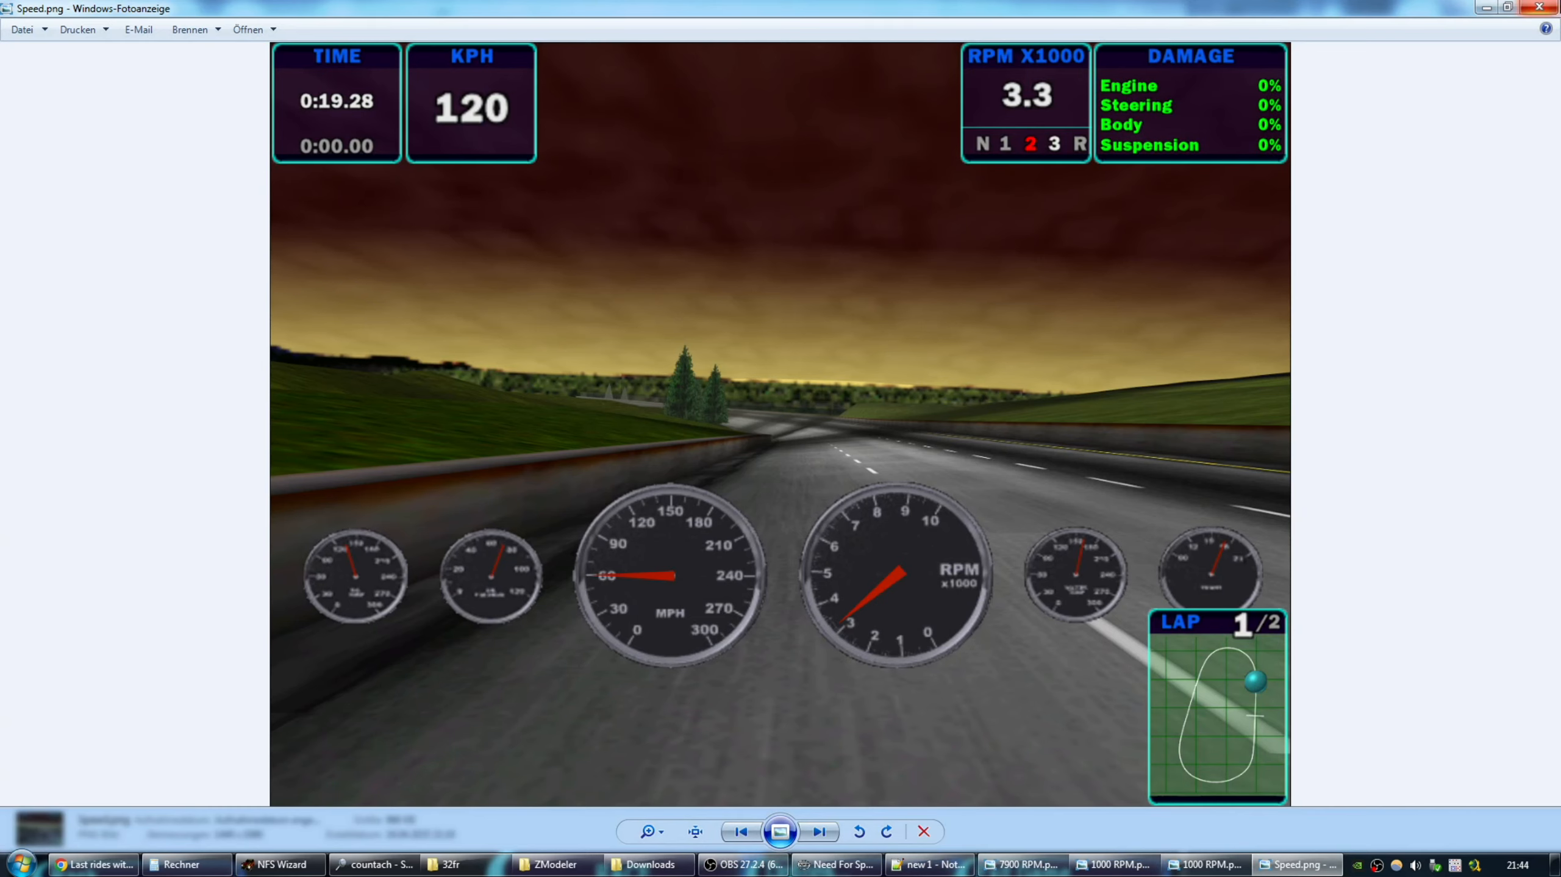
click(1539, 7)
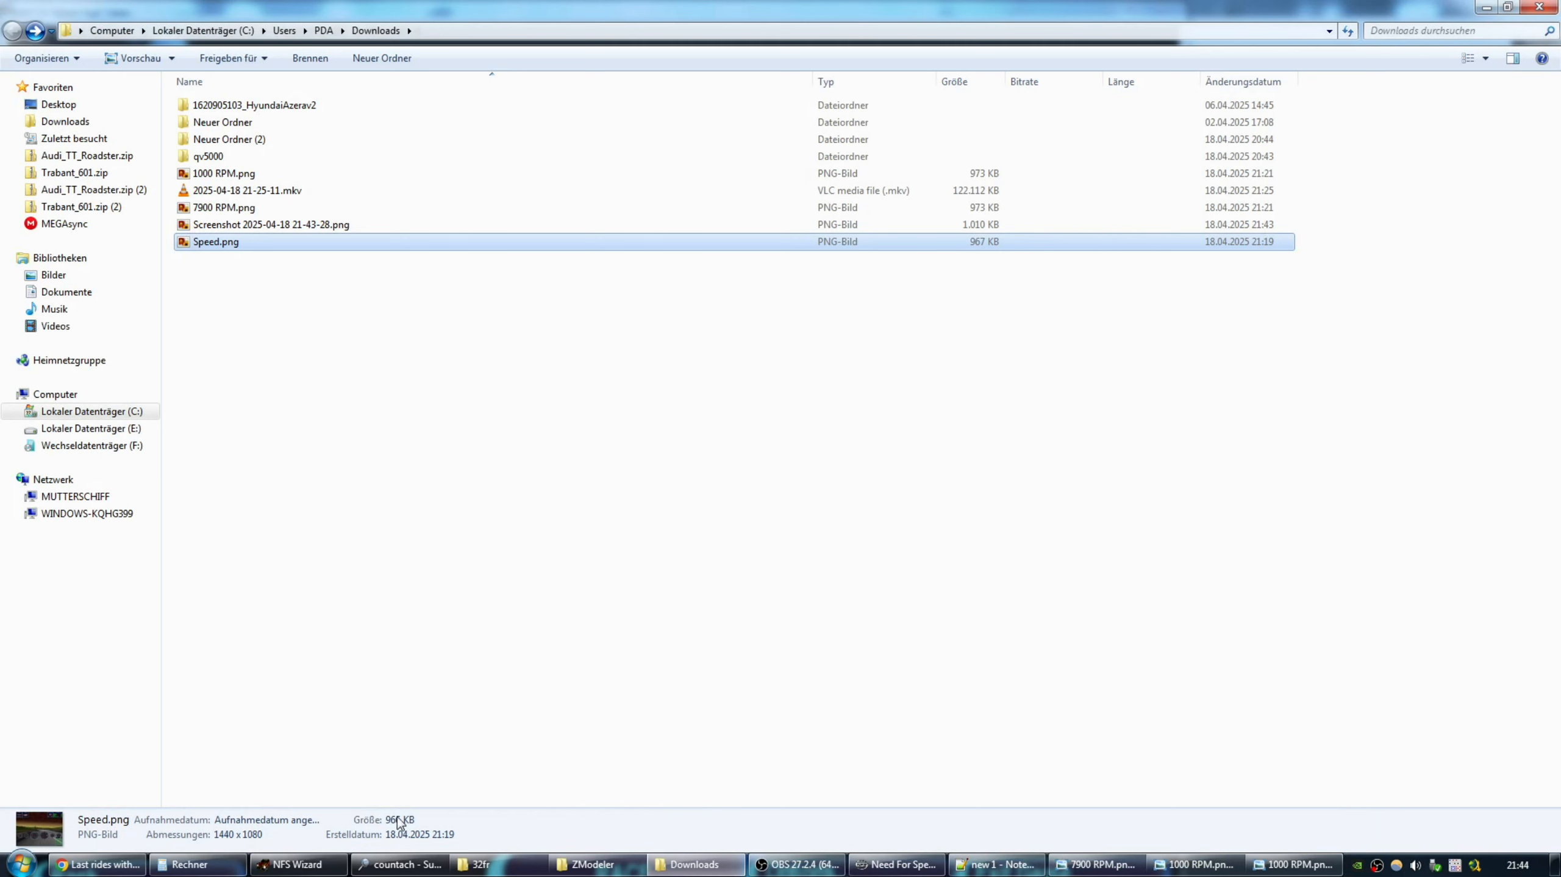
click(195, 864)
click(946, 355)
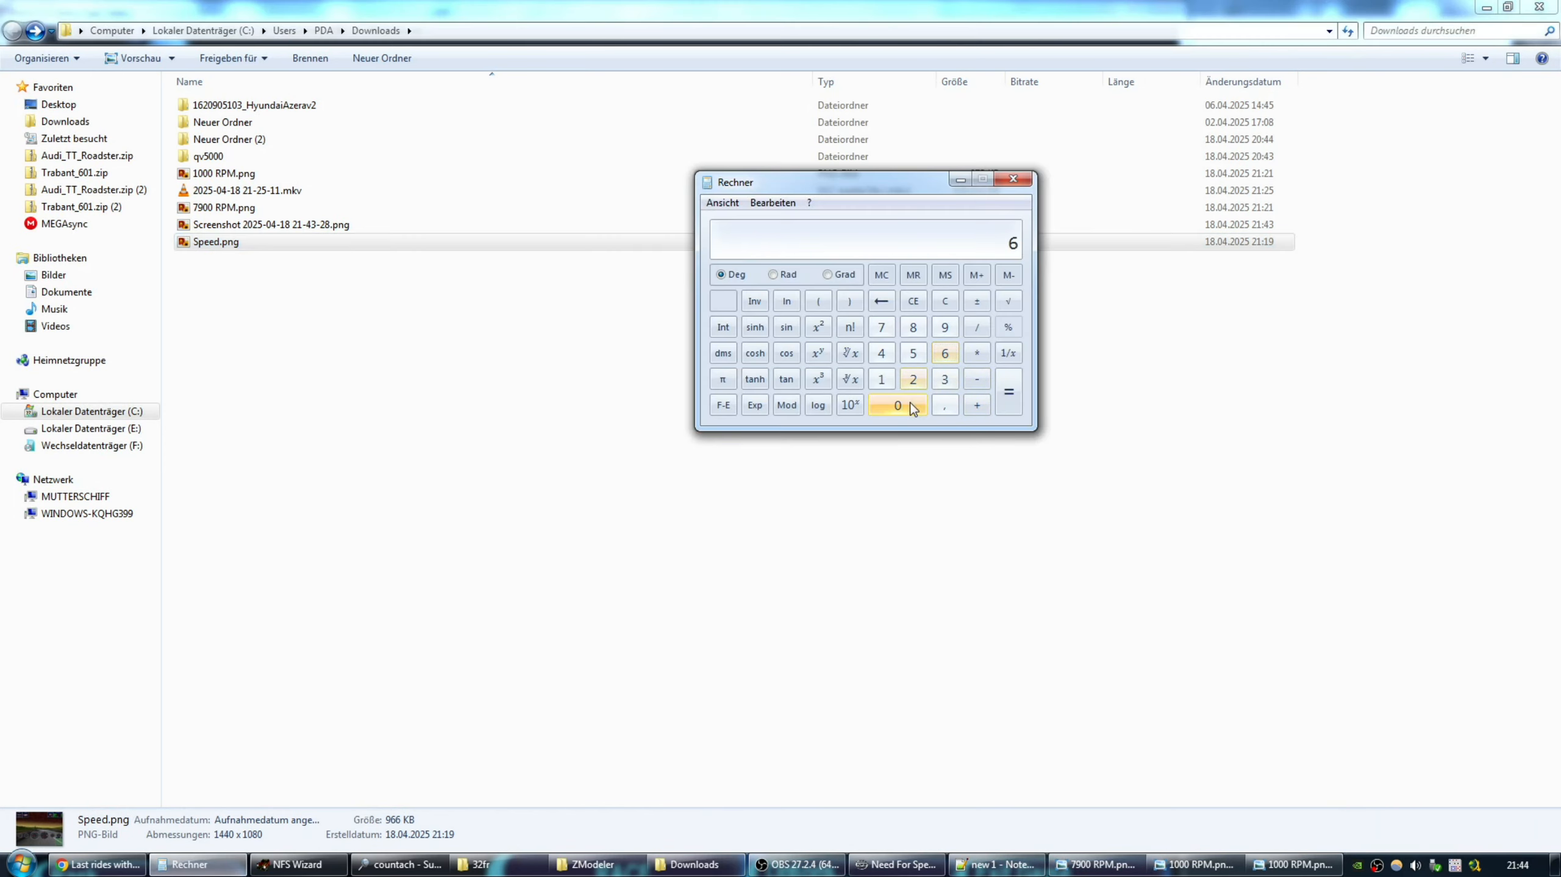
click(897, 405)
click(976, 353)
click(882, 380)
click(943, 405)
click(945, 354)
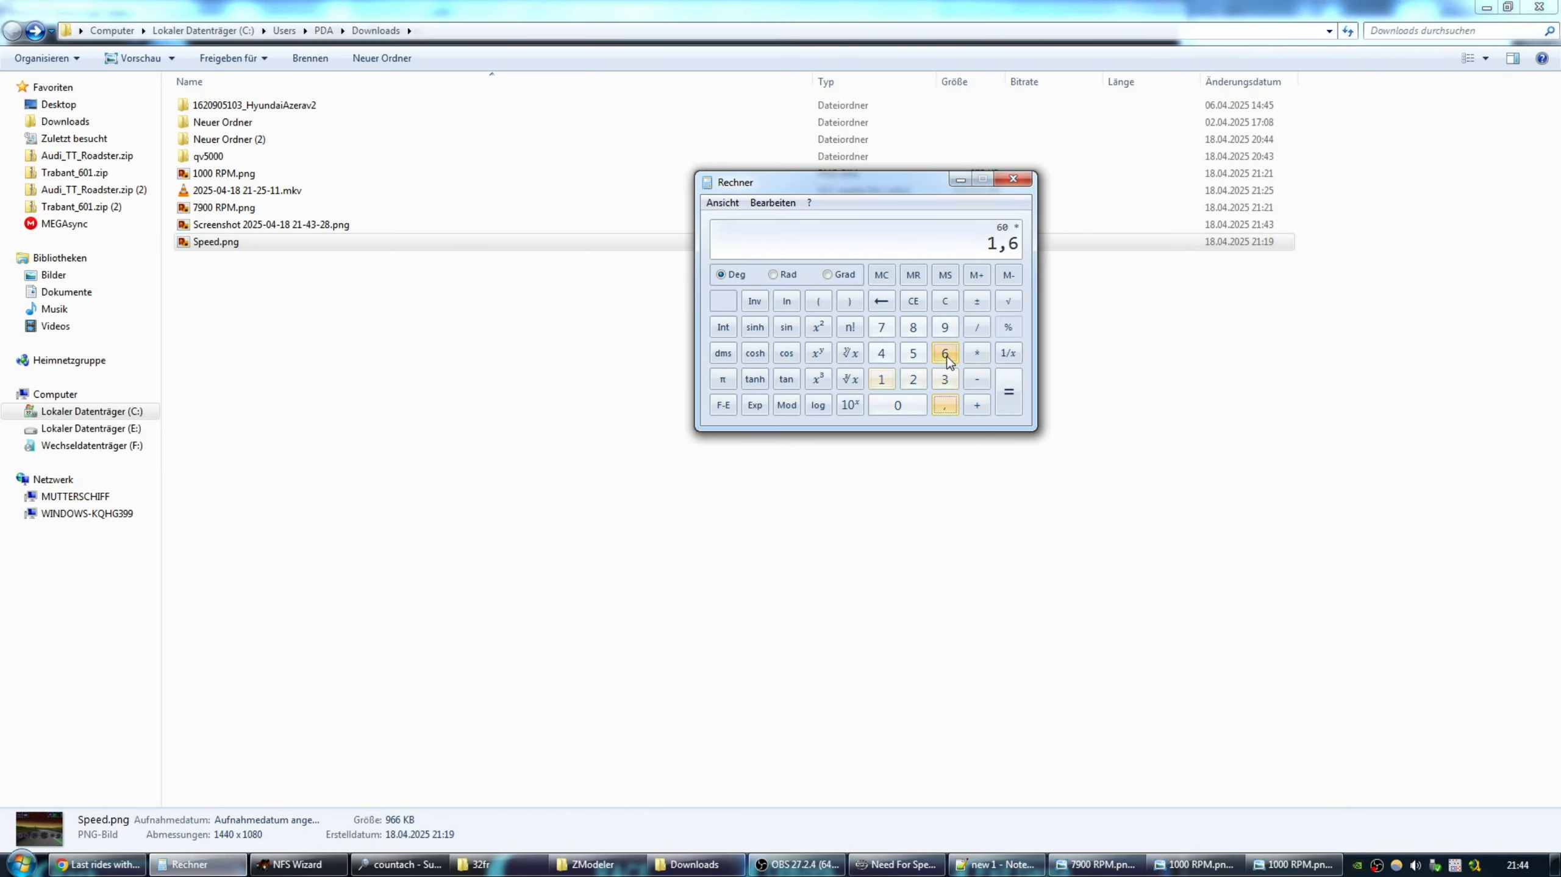
click(1008, 392)
drag(889, 189, 672, 362)
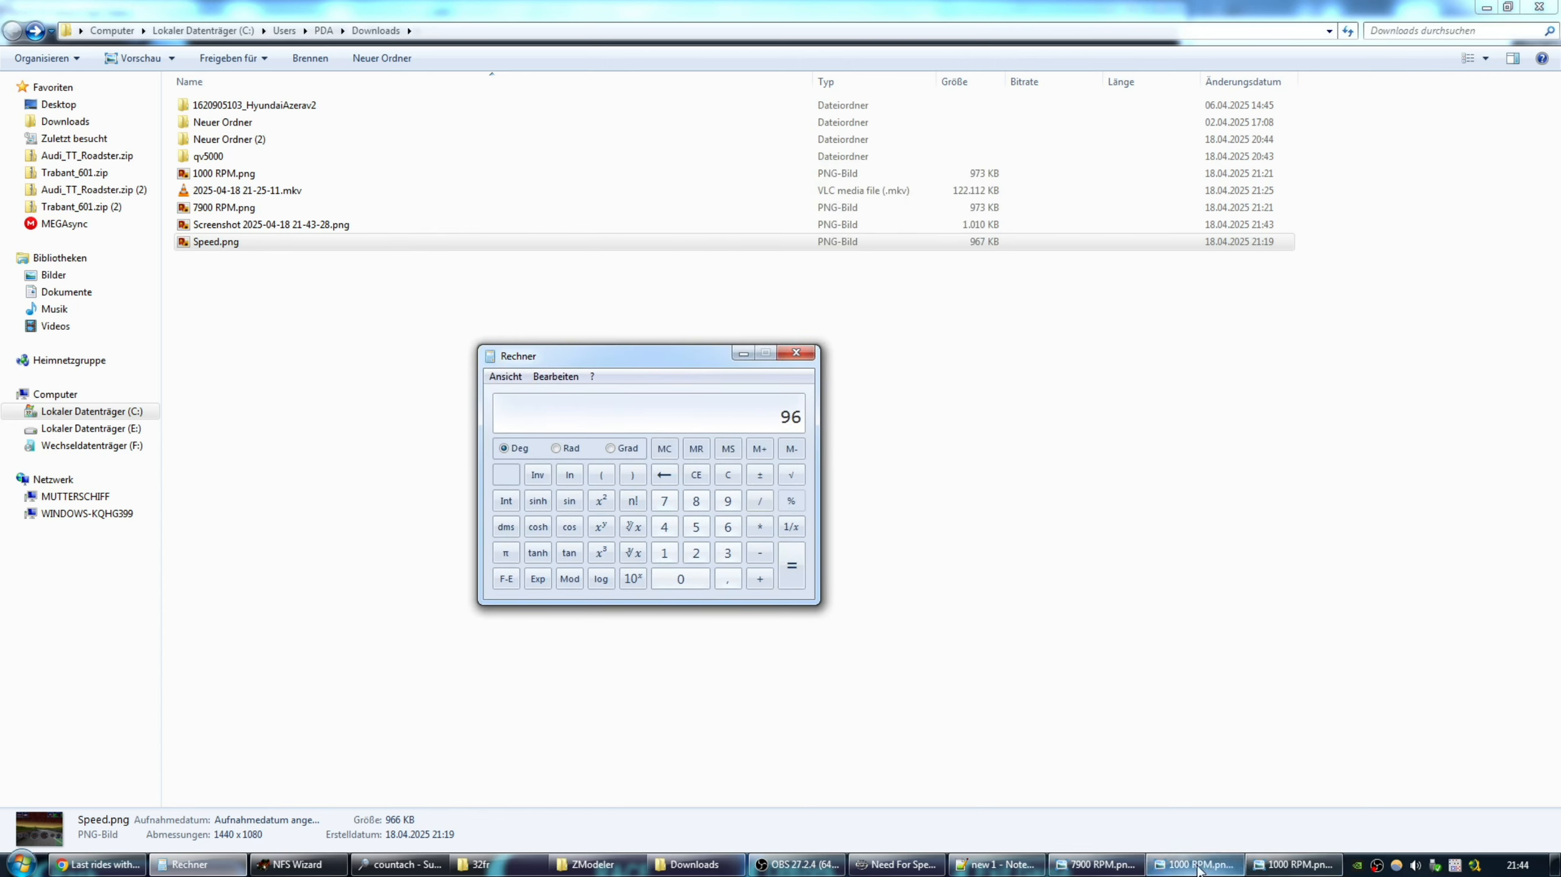
click(1227, 866)
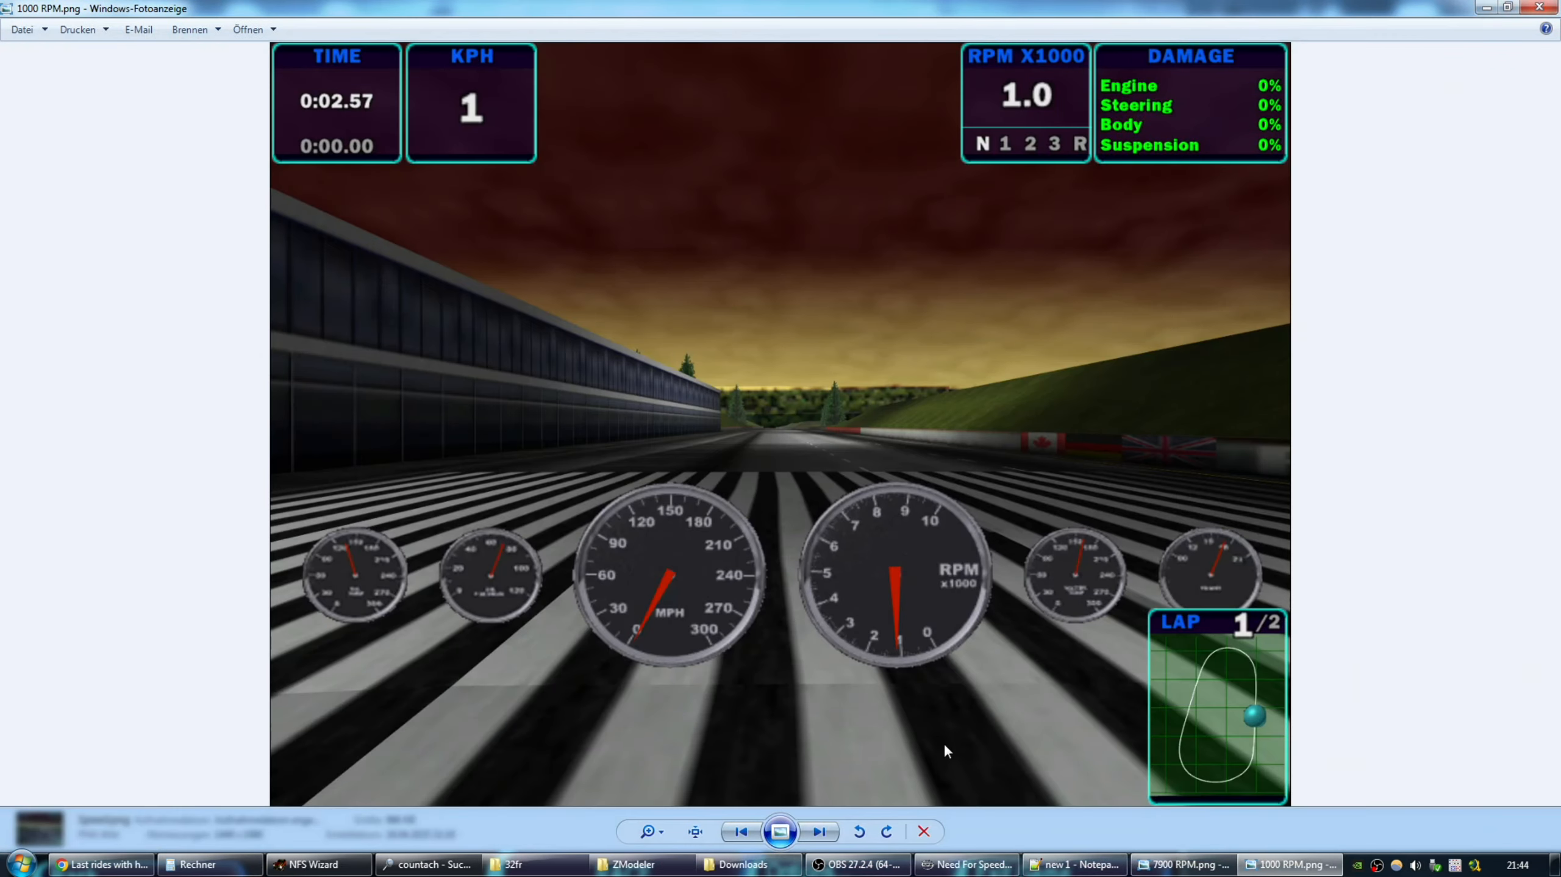
click(1081, 866)
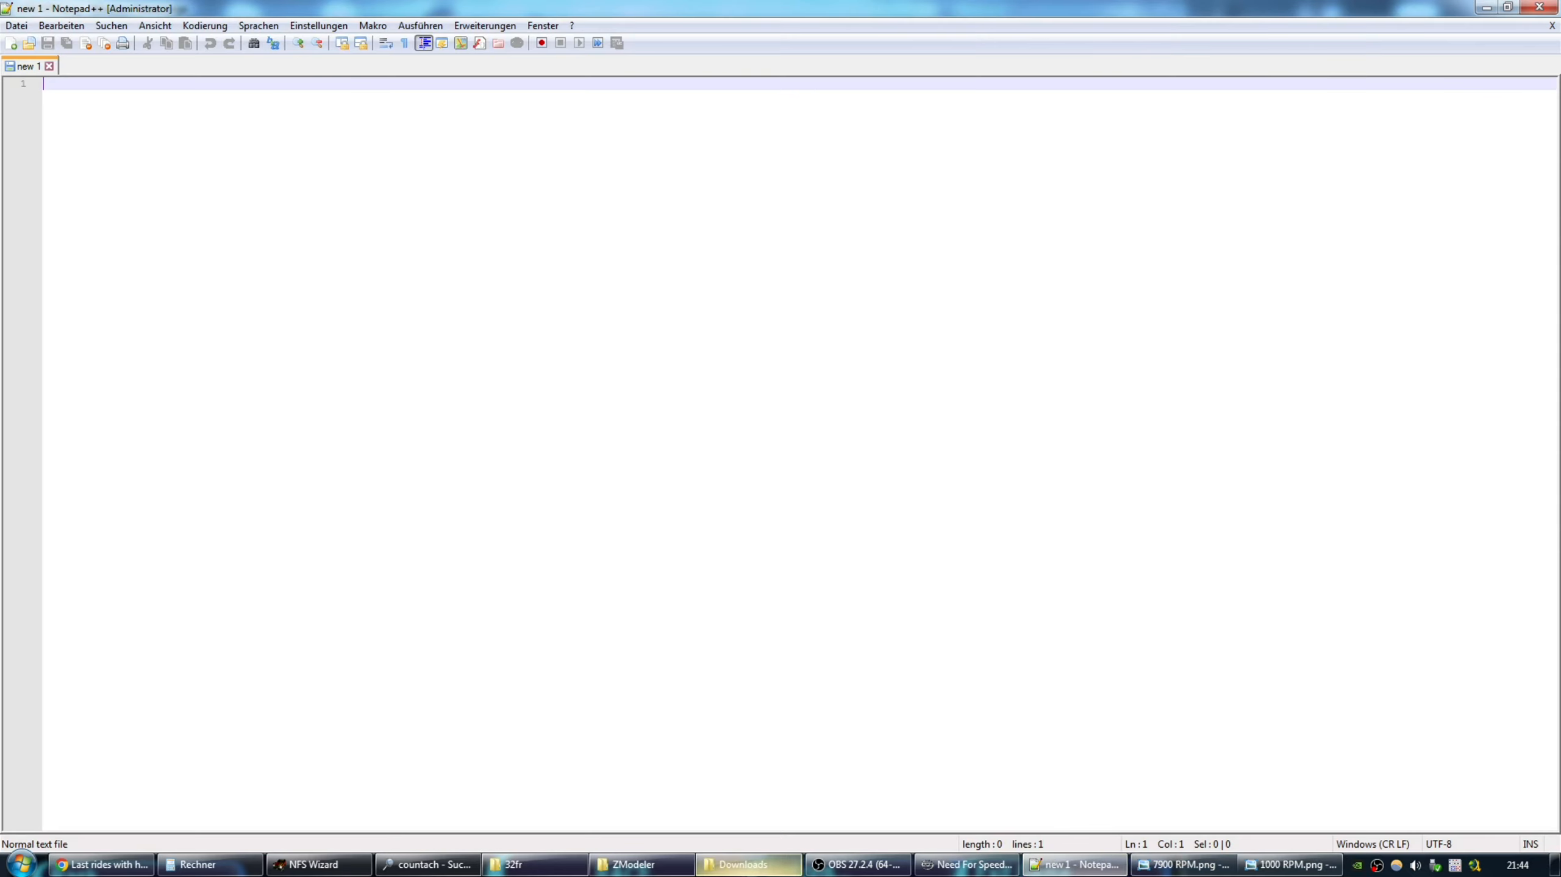
click(744, 865)
double_click(270, 225)
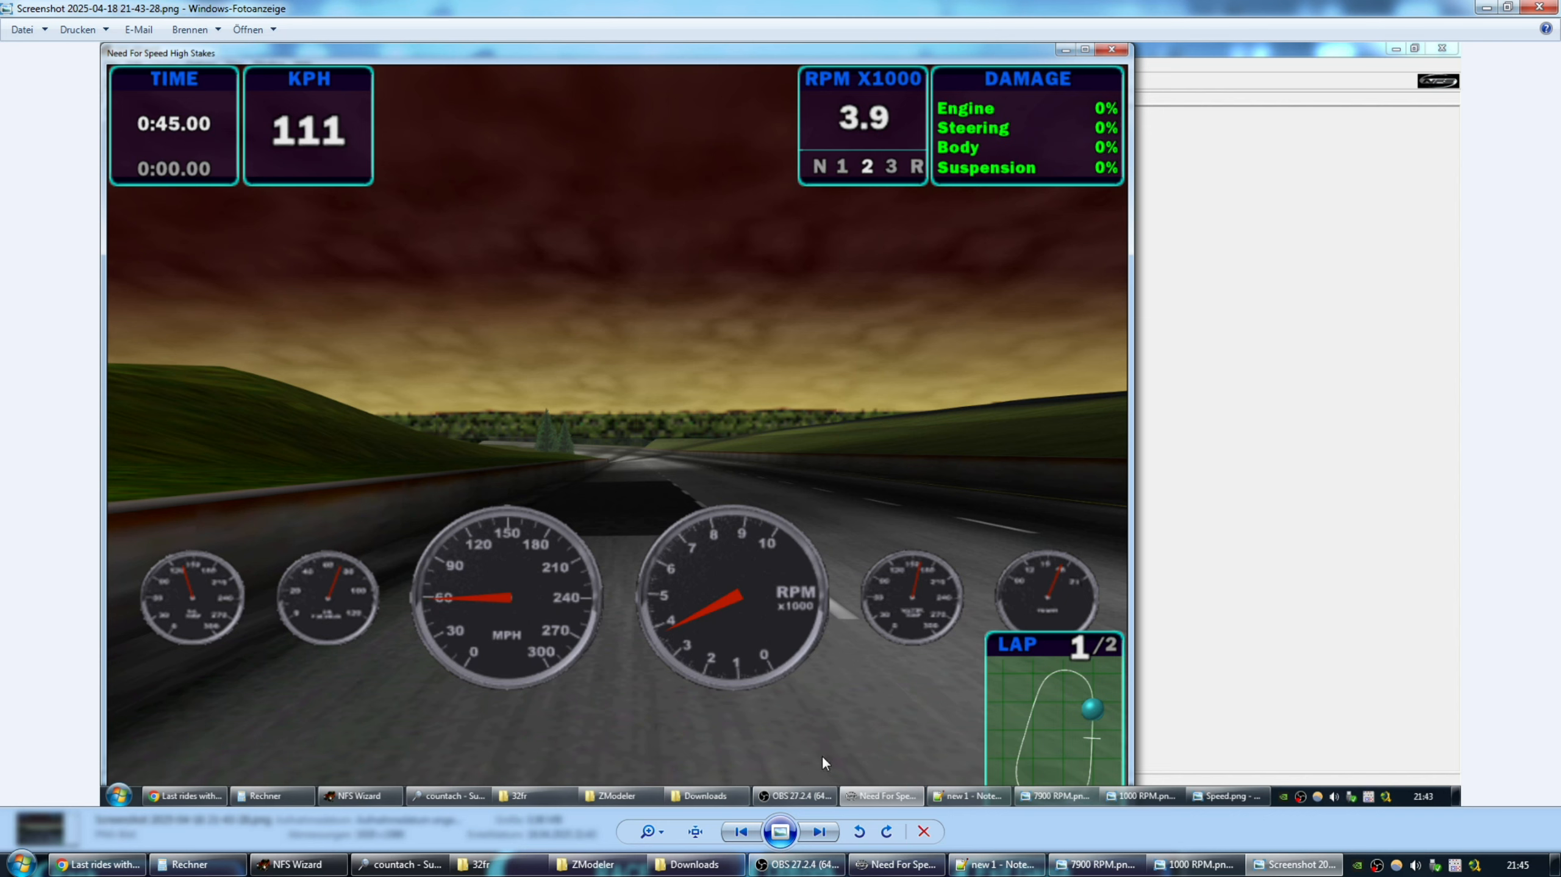
click(190, 864)
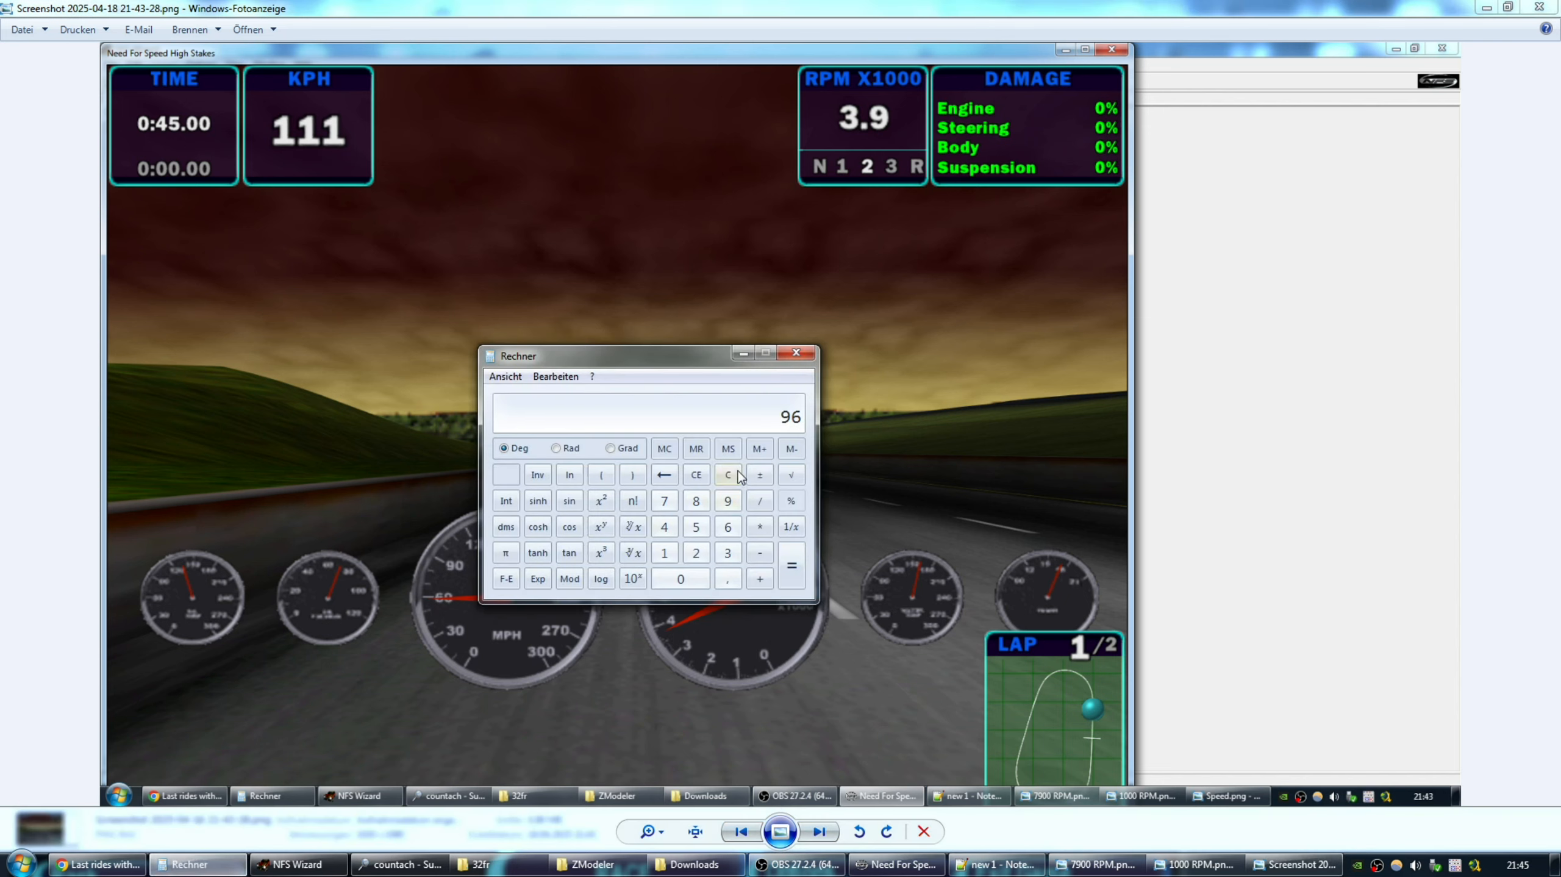
drag(684, 361, 1191, 284)
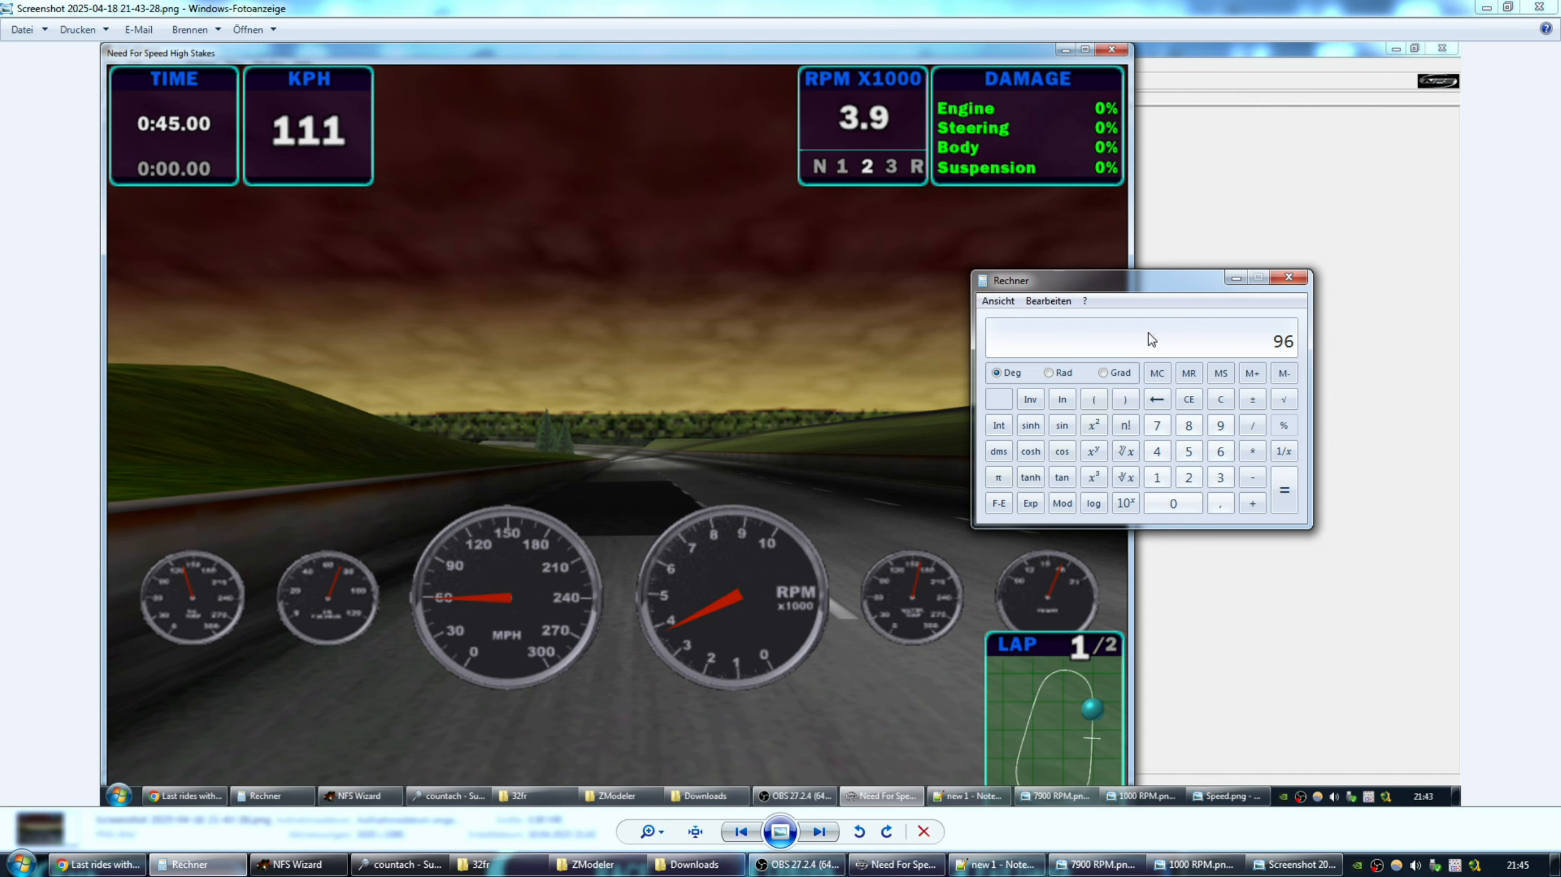
mouse_move(1166, 285)
mouse_down()
mouse_move(1185, 283)
mouse_move(1162, 268)
mouse_up()
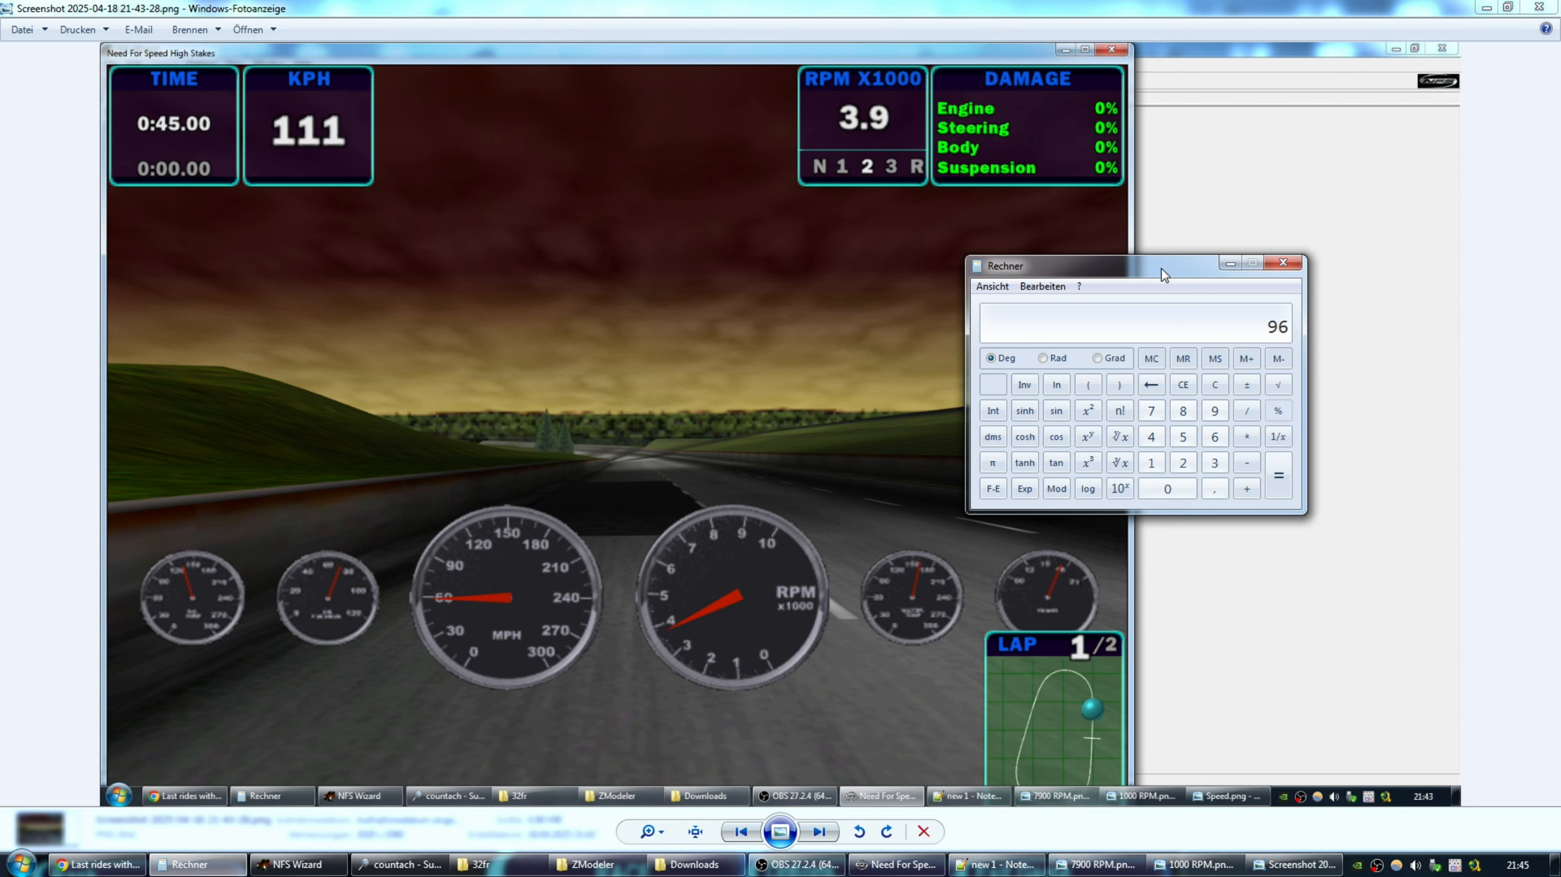
drag(1161, 268, 1155, 256)
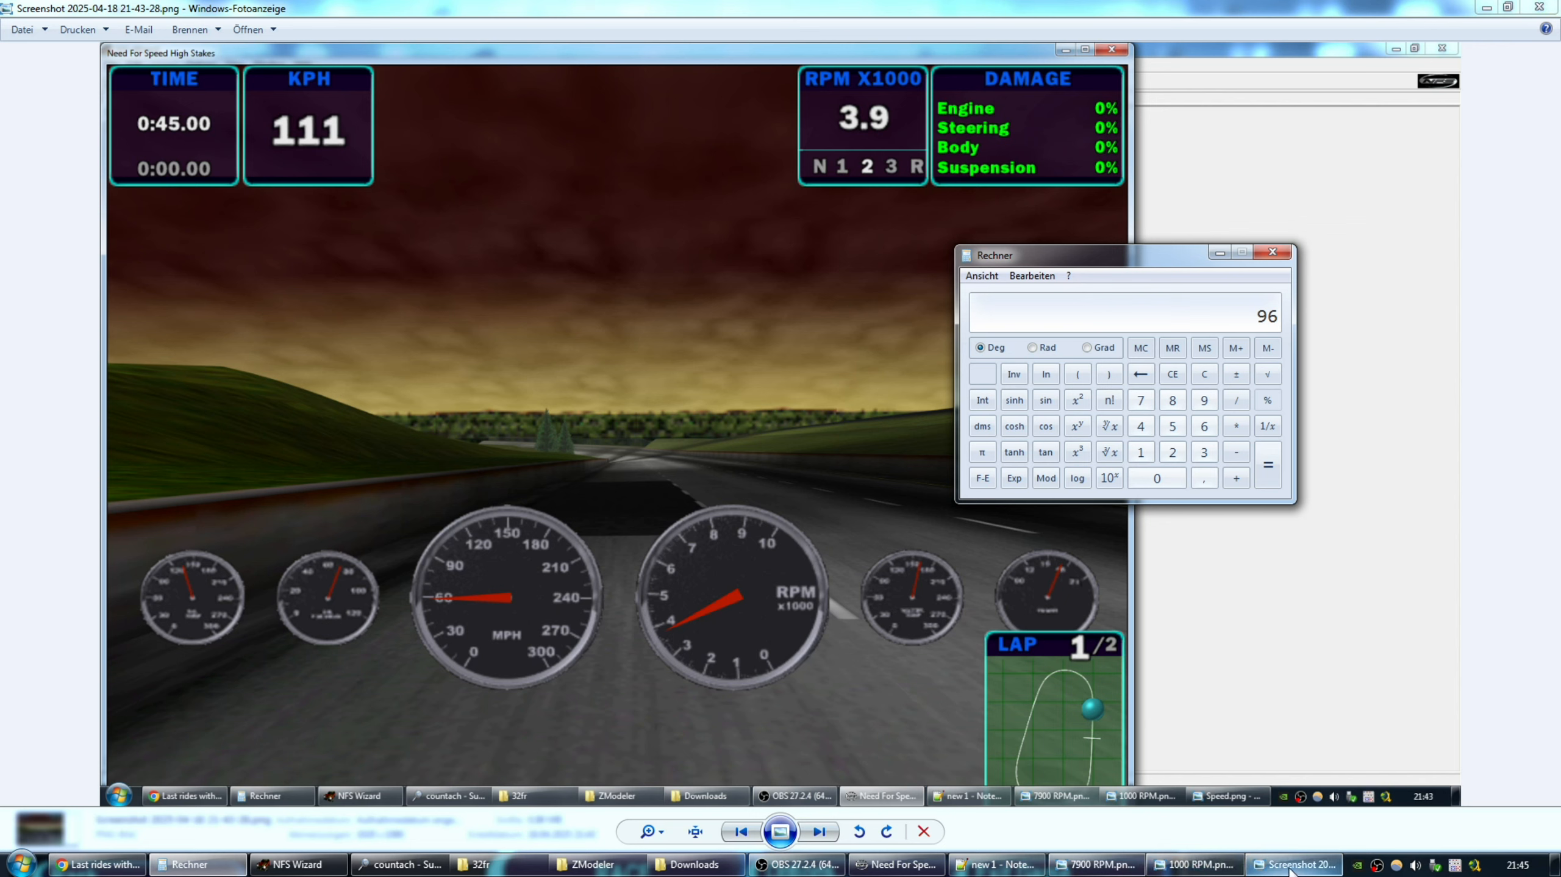
Launch ZModeler from its program folder and open DASH.FCE.
click(483, 864)
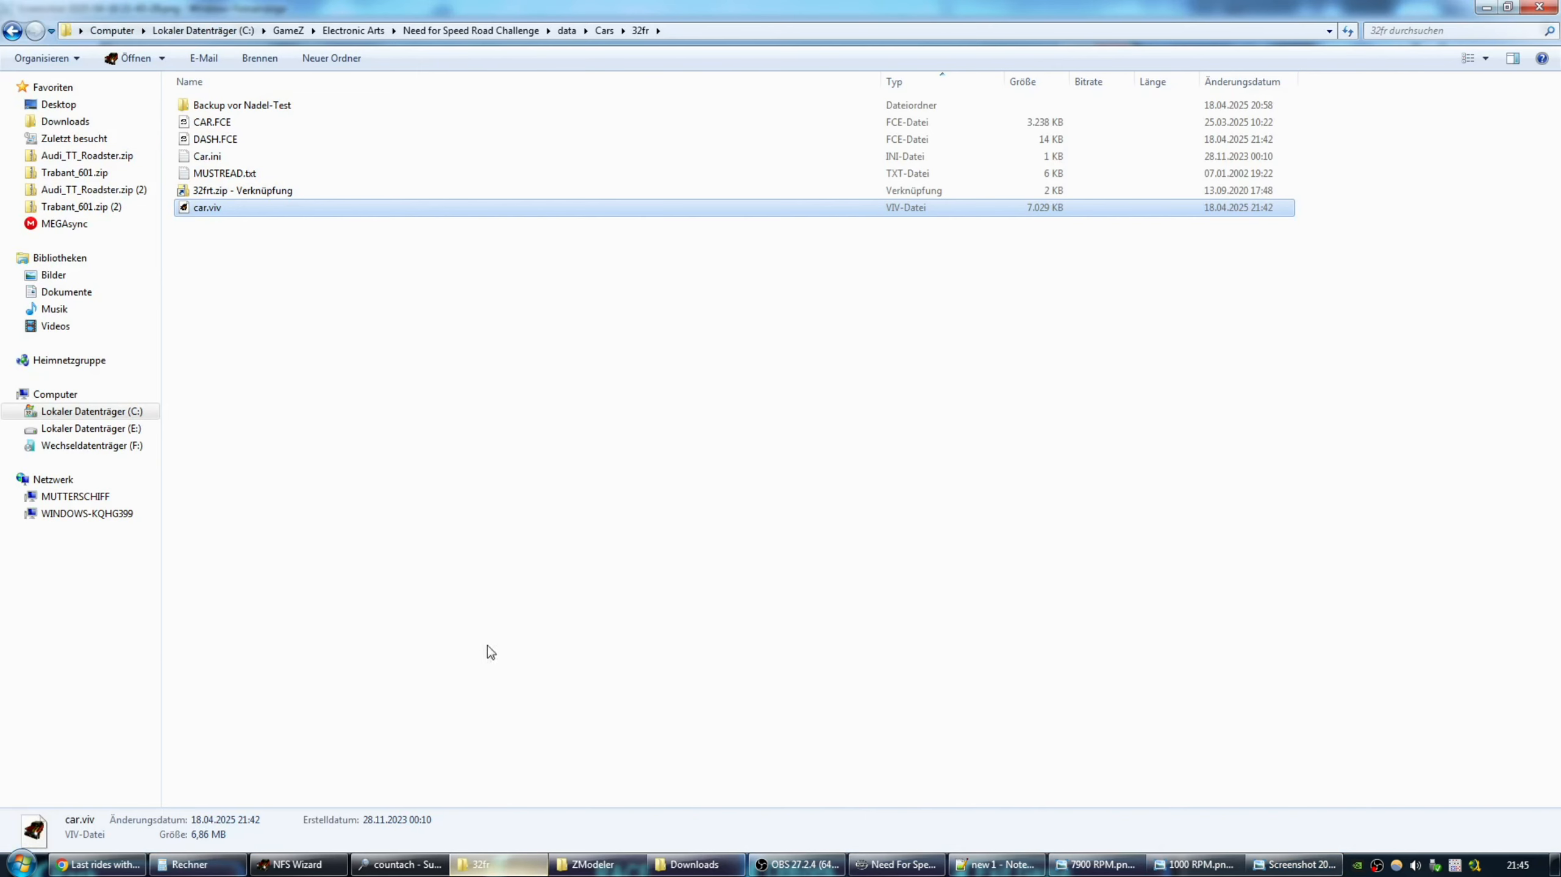
click(220, 141)
click(593, 864)
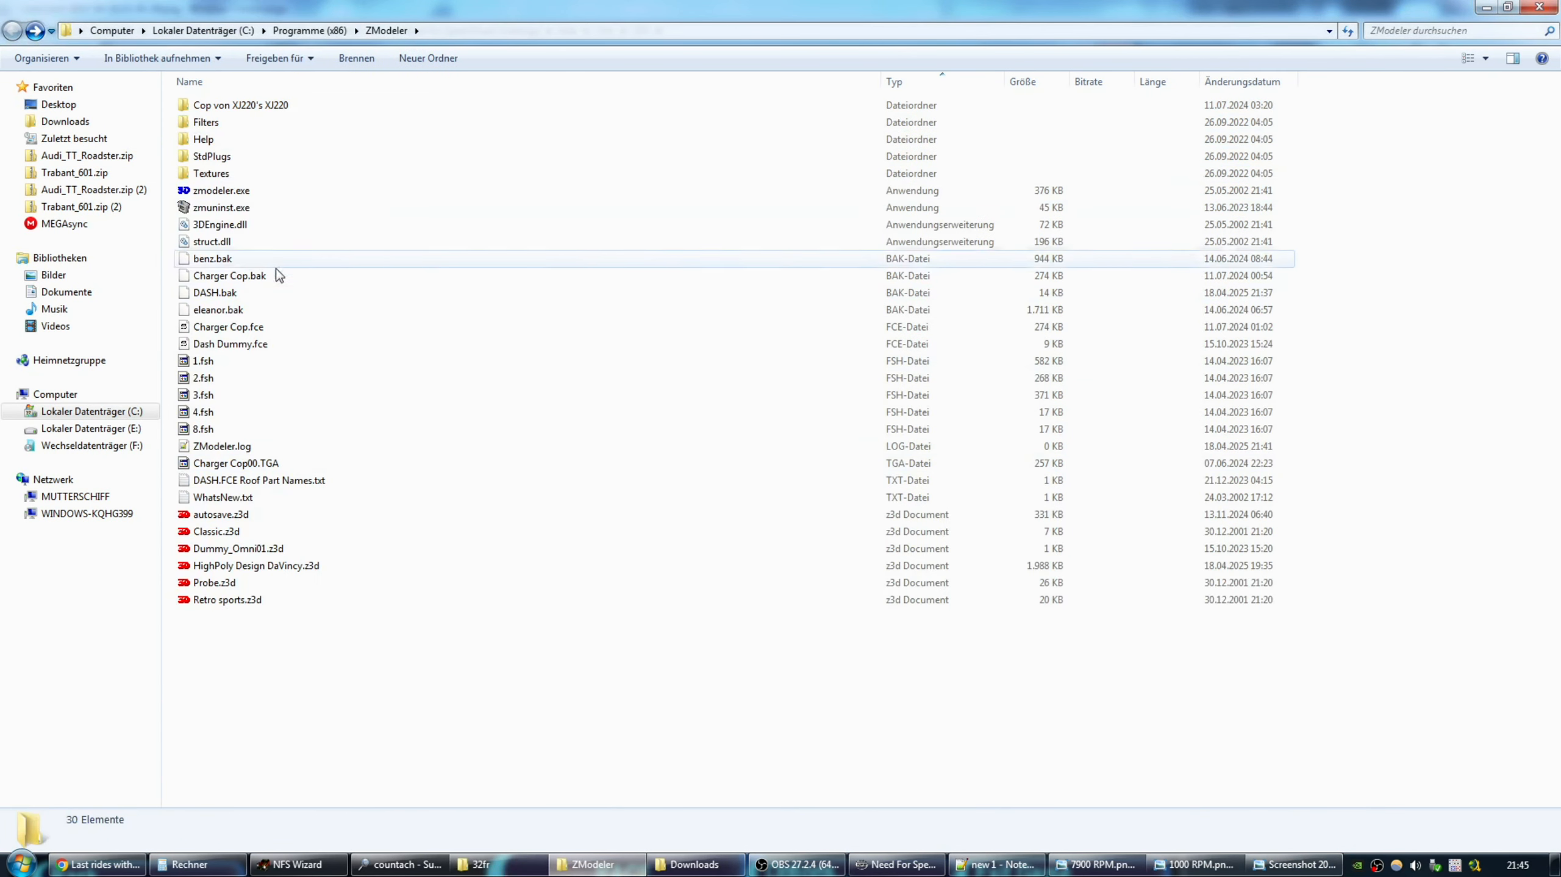
click(217, 193)
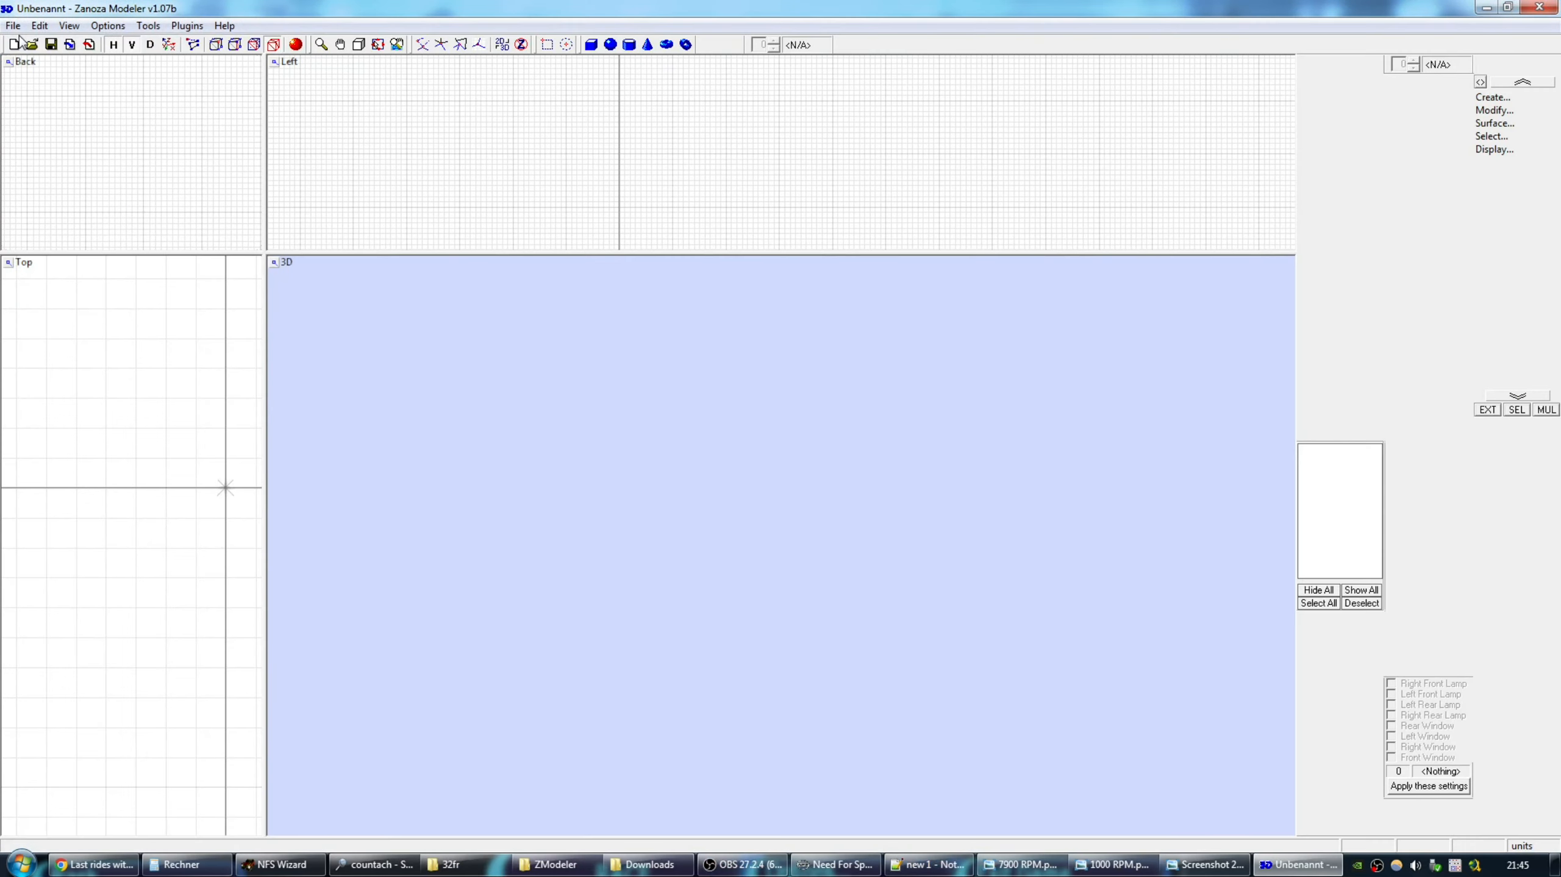
click(13, 25)
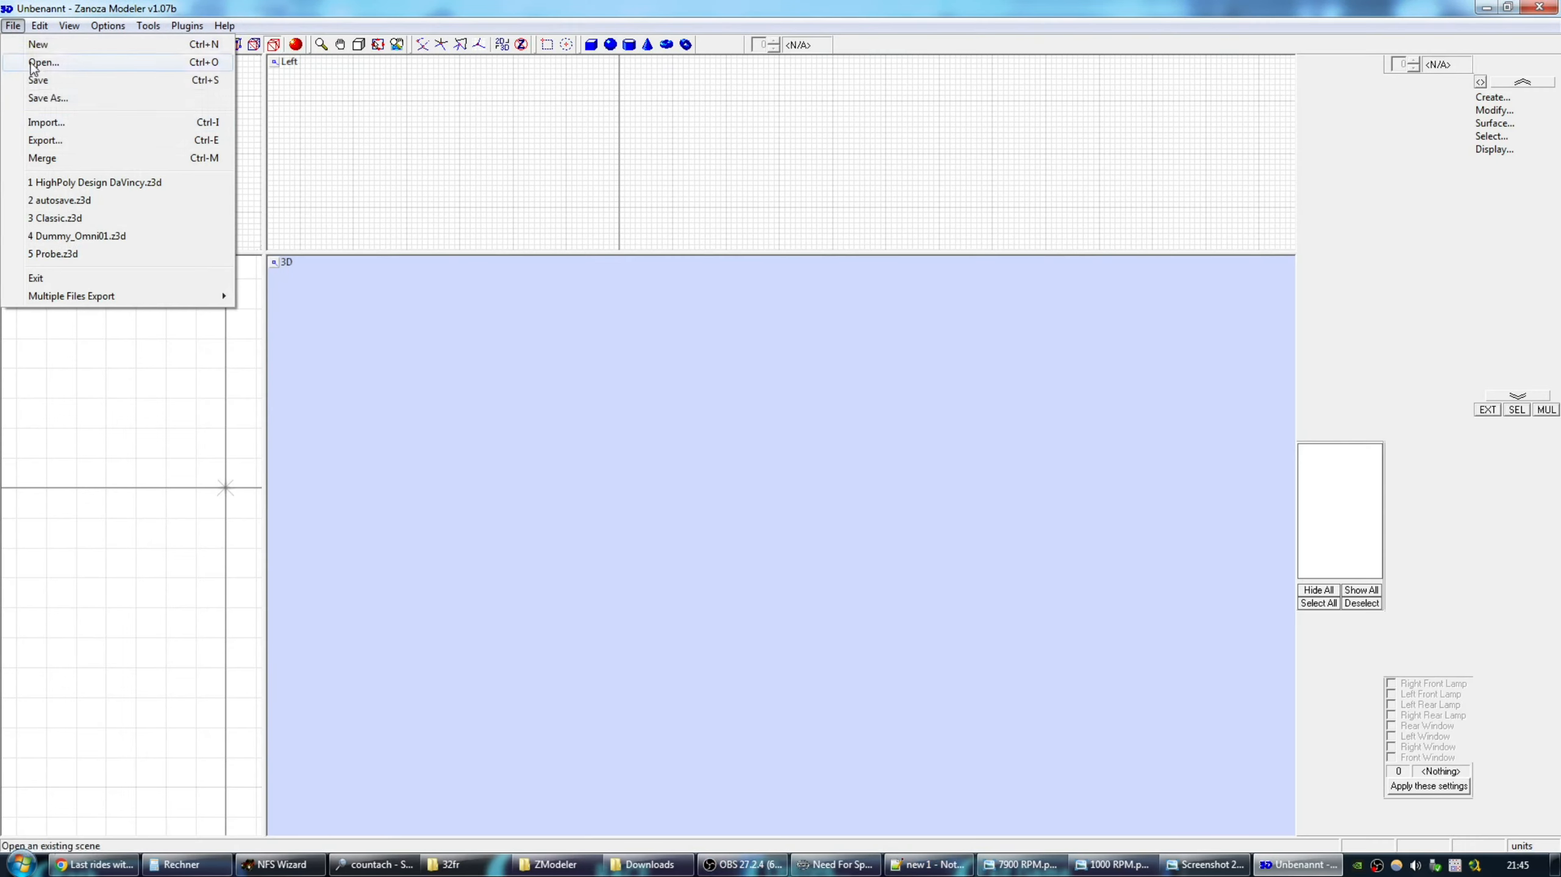
click(27, 63)
double_click(656, 549)
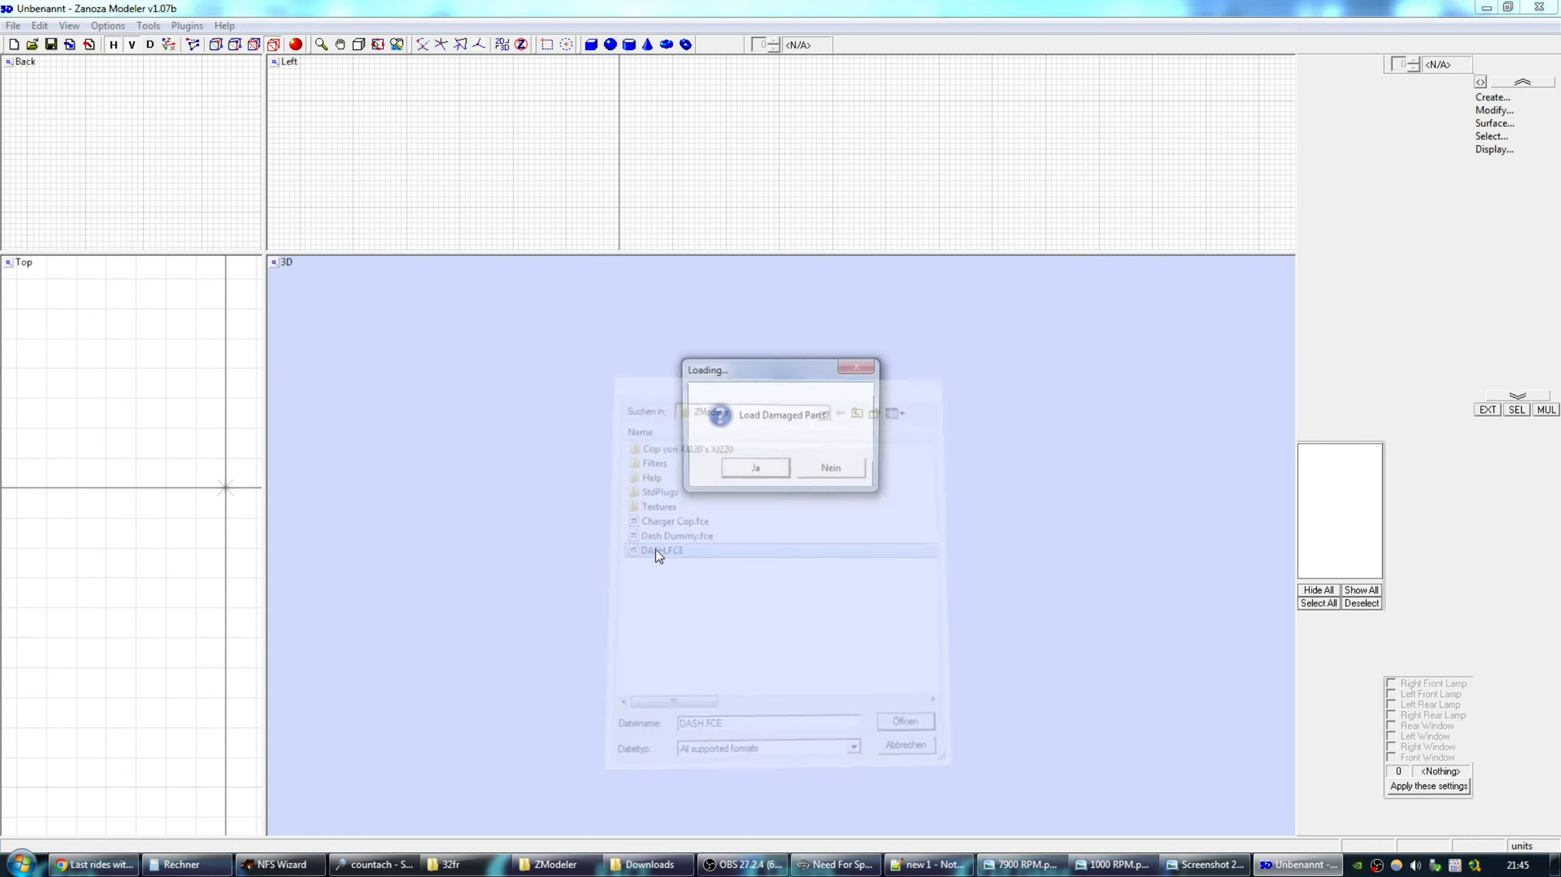
Load it without damaged parts, then hide everything except the :F_MPH needle.
click(849, 471)
click(1318, 589)
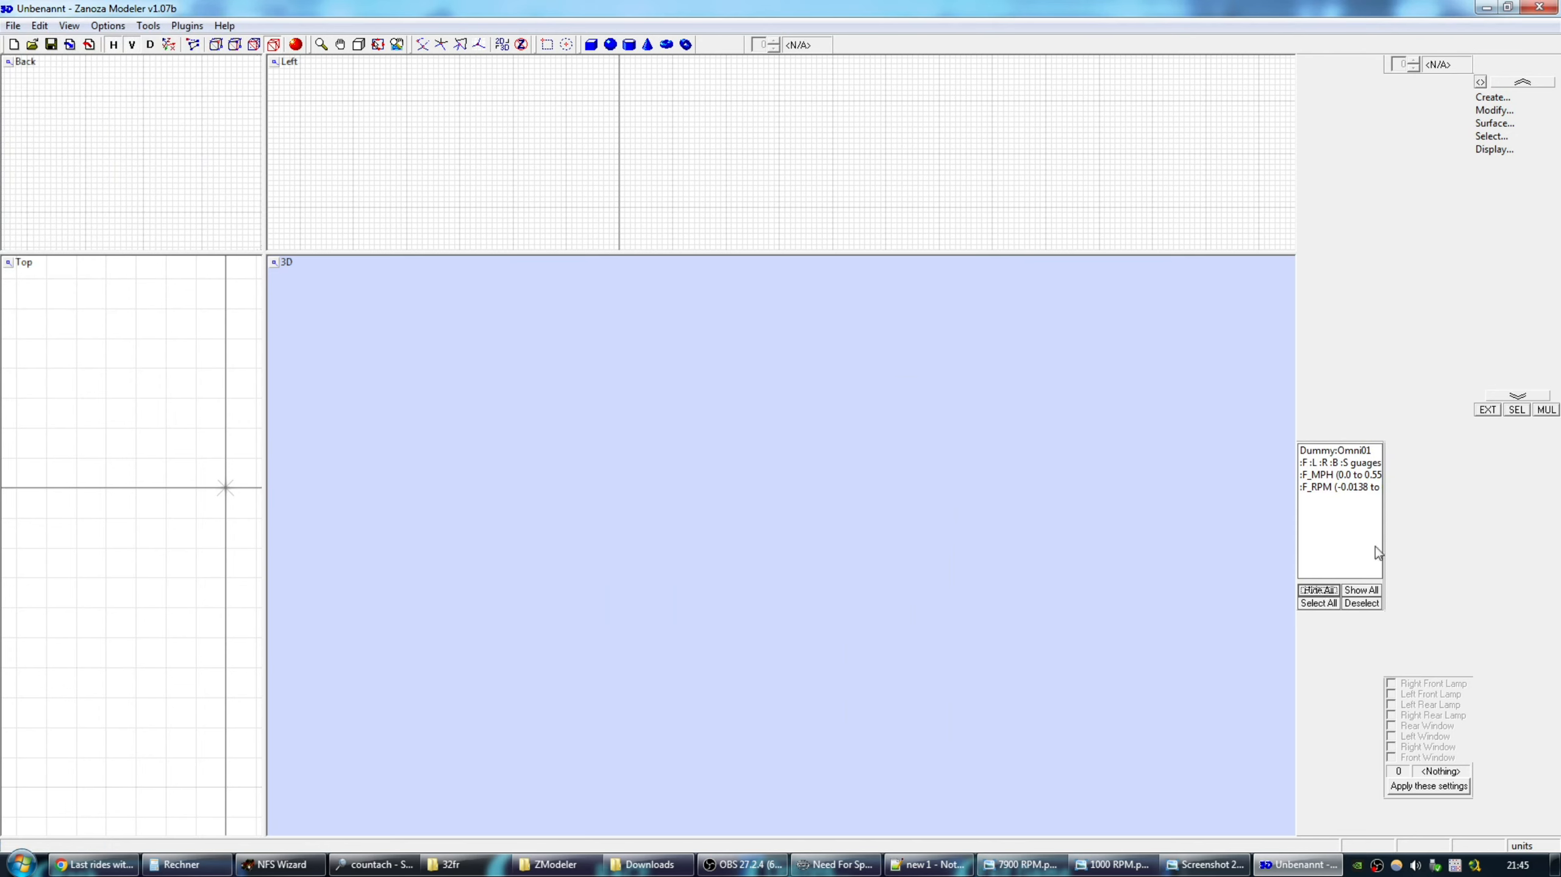
click(1338, 476)
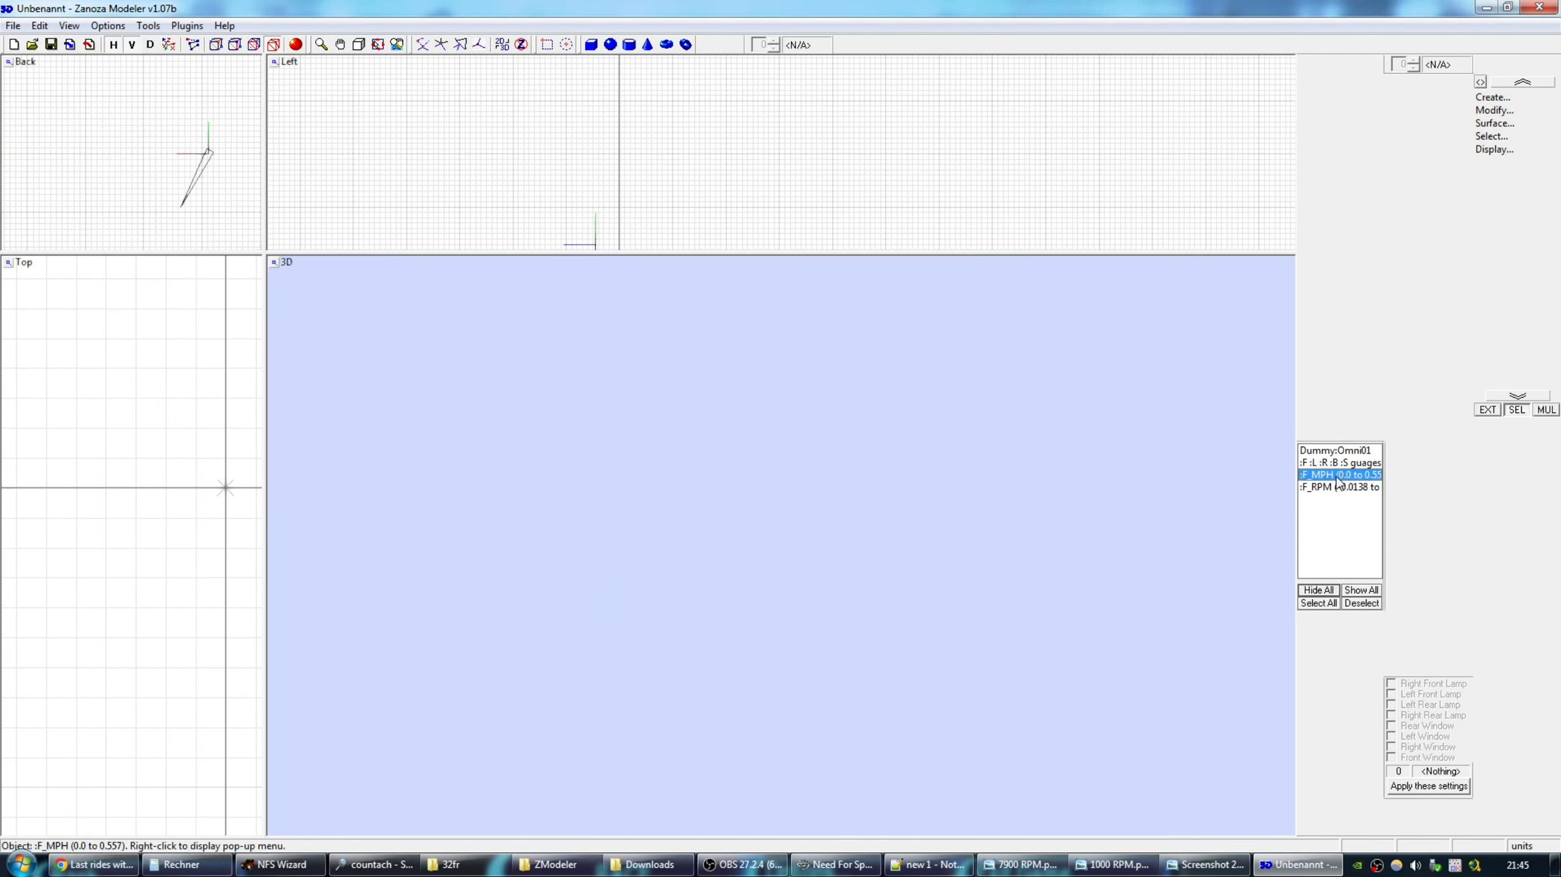
Open Rename on :F_MPH and compute 360 × 0,557 = 200,52 in Calculator.
right_click(1328, 478)
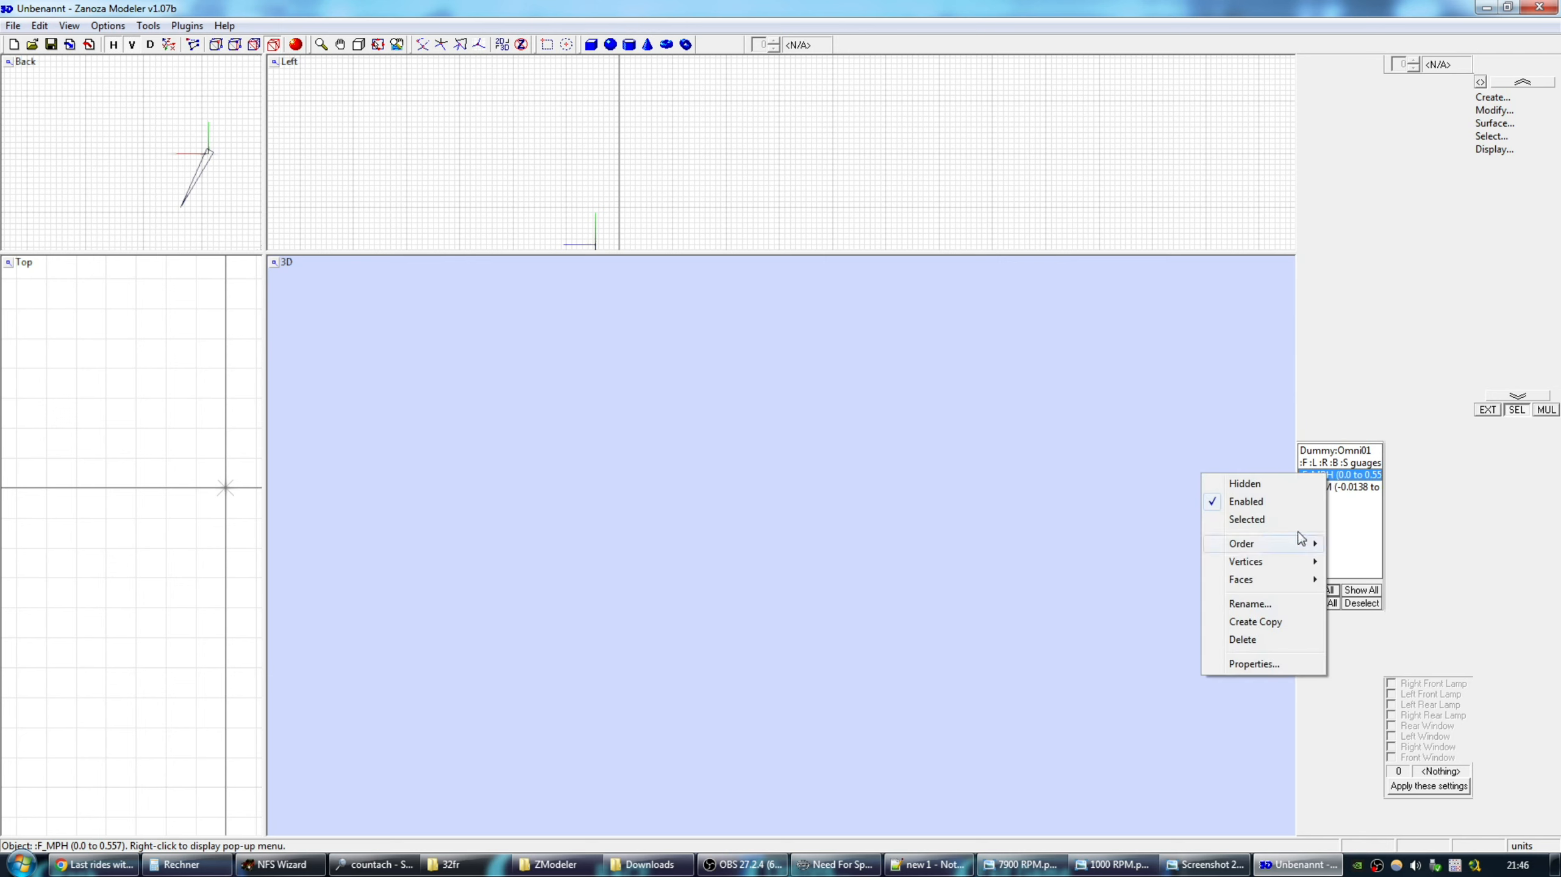
click(1256, 605)
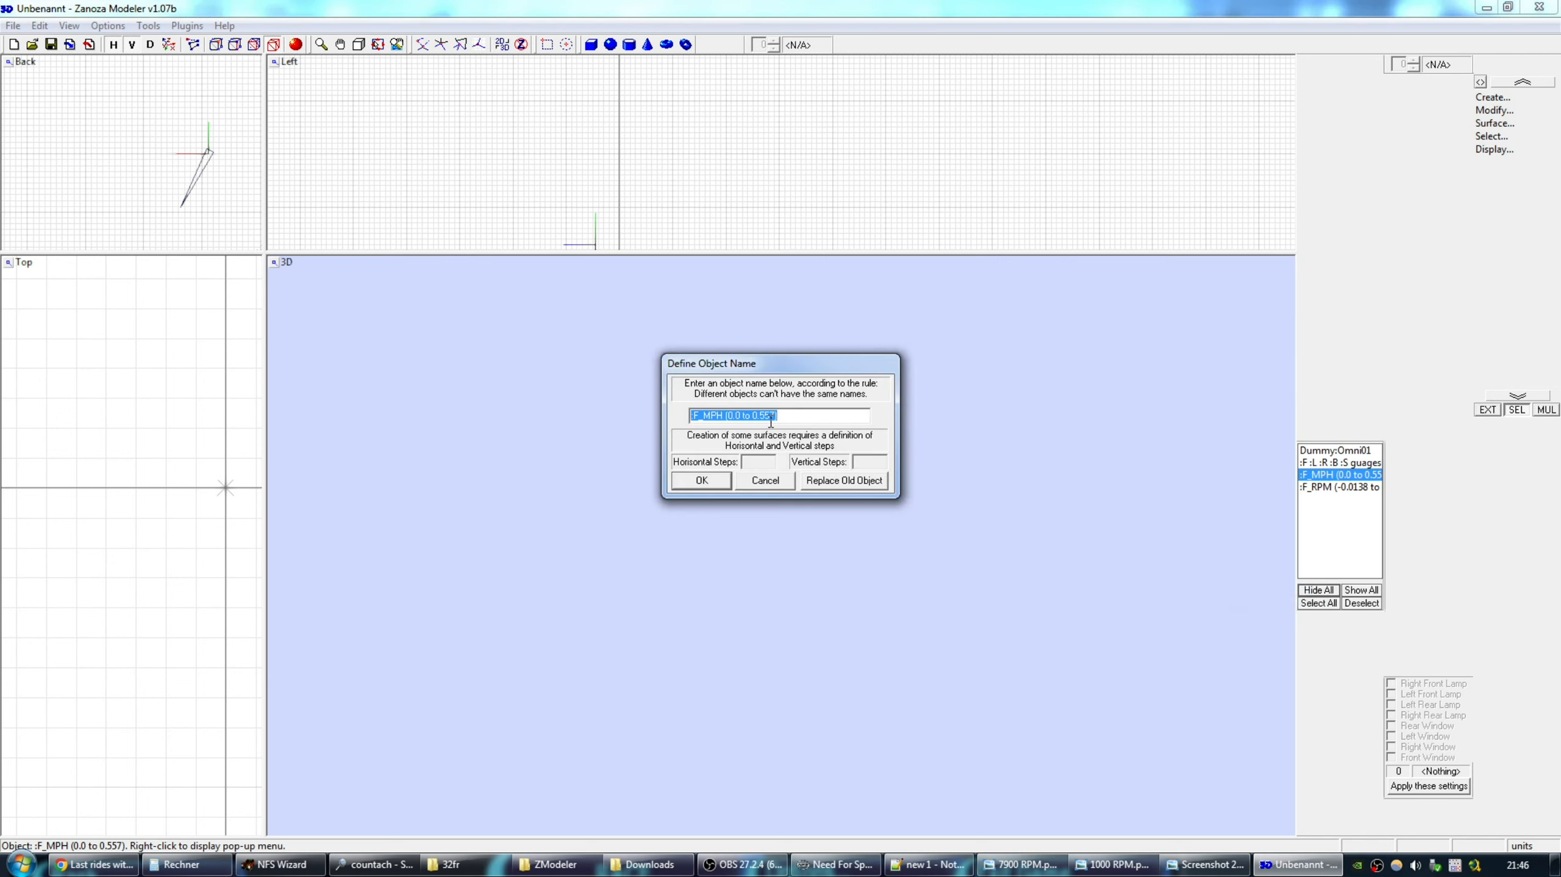
click(173, 867)
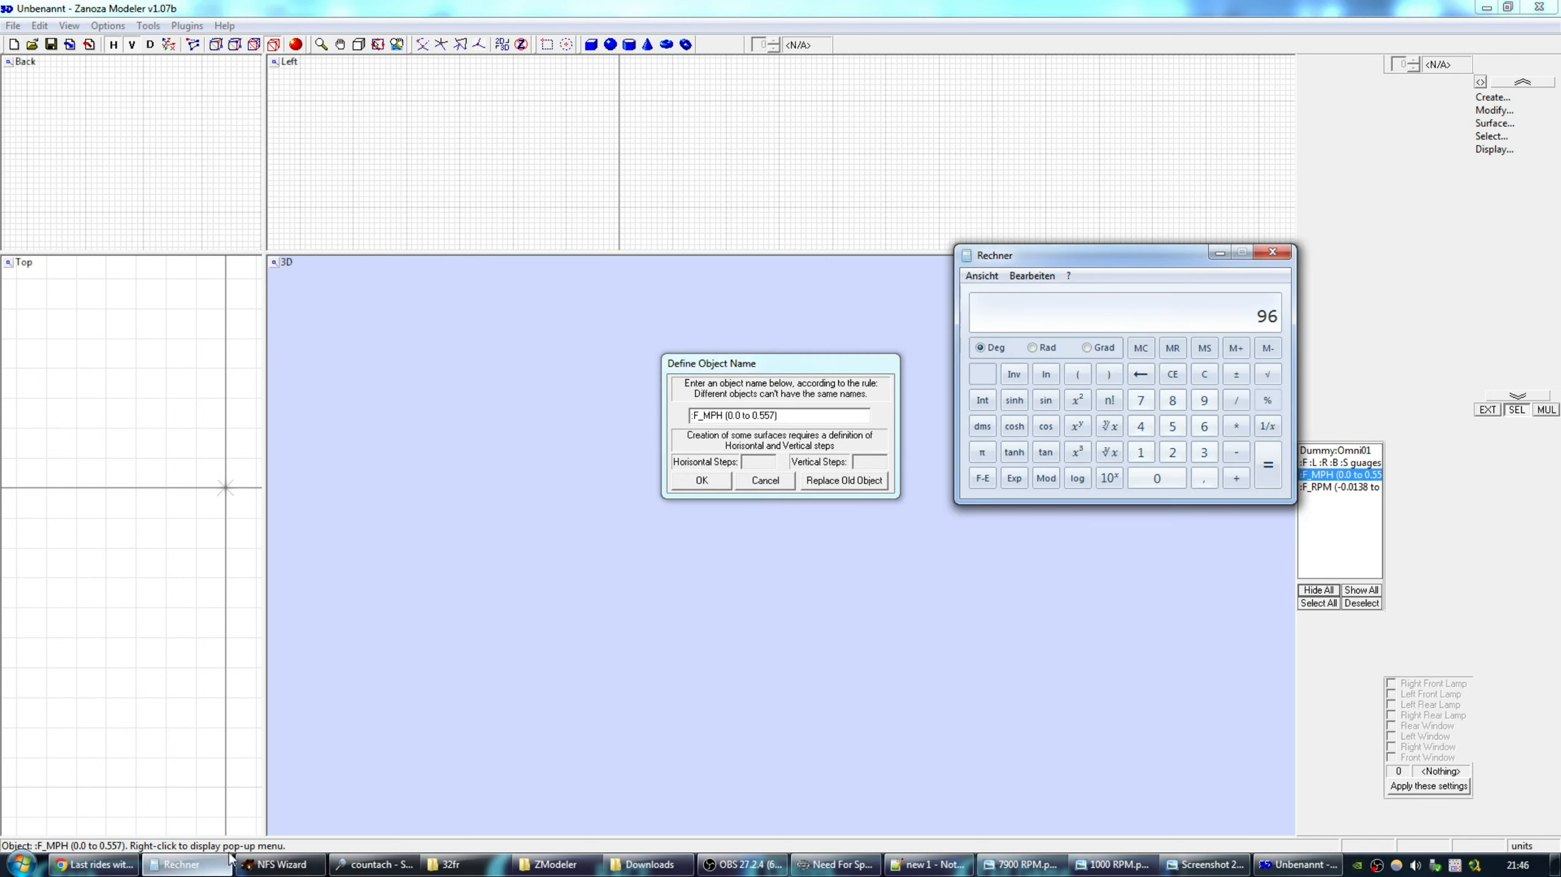
drag(1161, 265, 1157, 208)
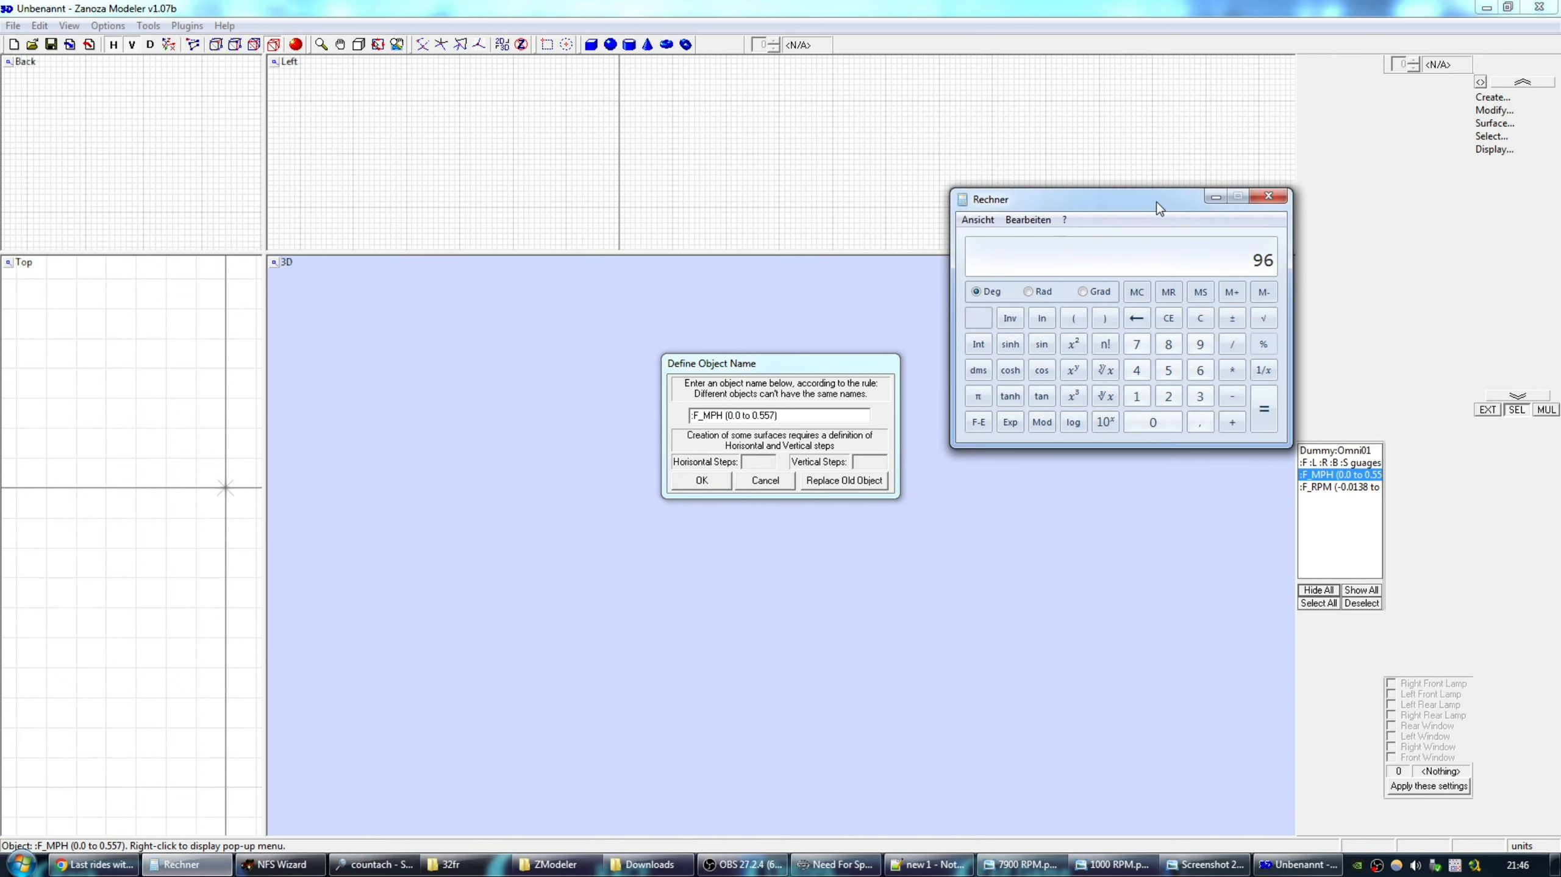
click(1199, 396)
click(1200, 369)
click(1153, 422)
click(1235, 371)
click(1177, 424)
click(1202, 423)
click(1168, 375)
click(1168, 375)
click(1137, 344)
click(1264, 409)
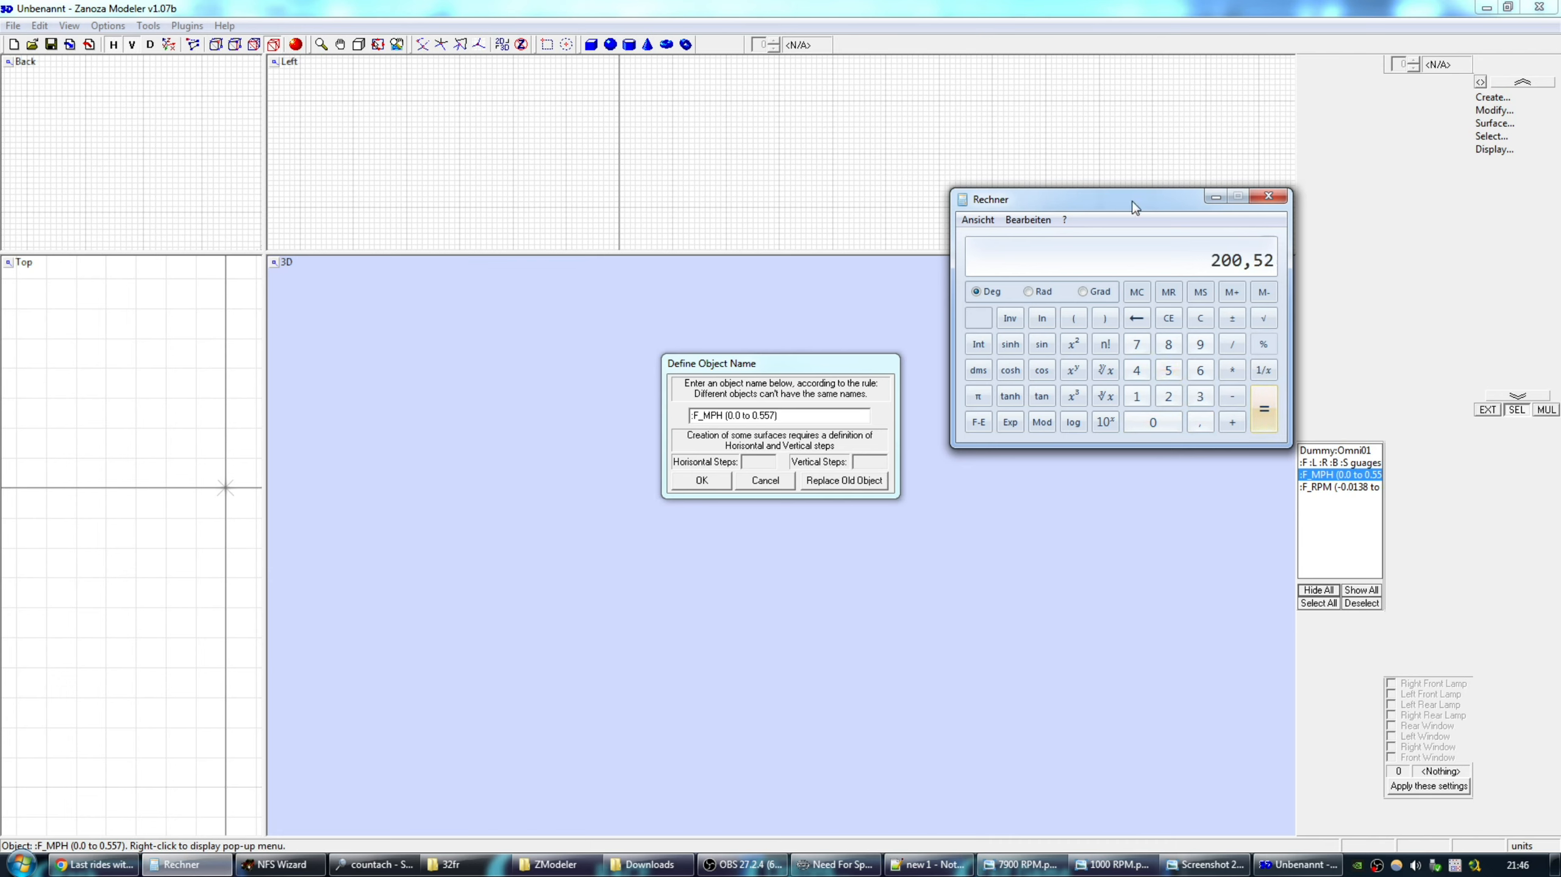
Add 12 degrees for 212,52, then divide by 360 to get 0,5903.
drag(1132, 200, 1122, 186)
click(1222, 407)
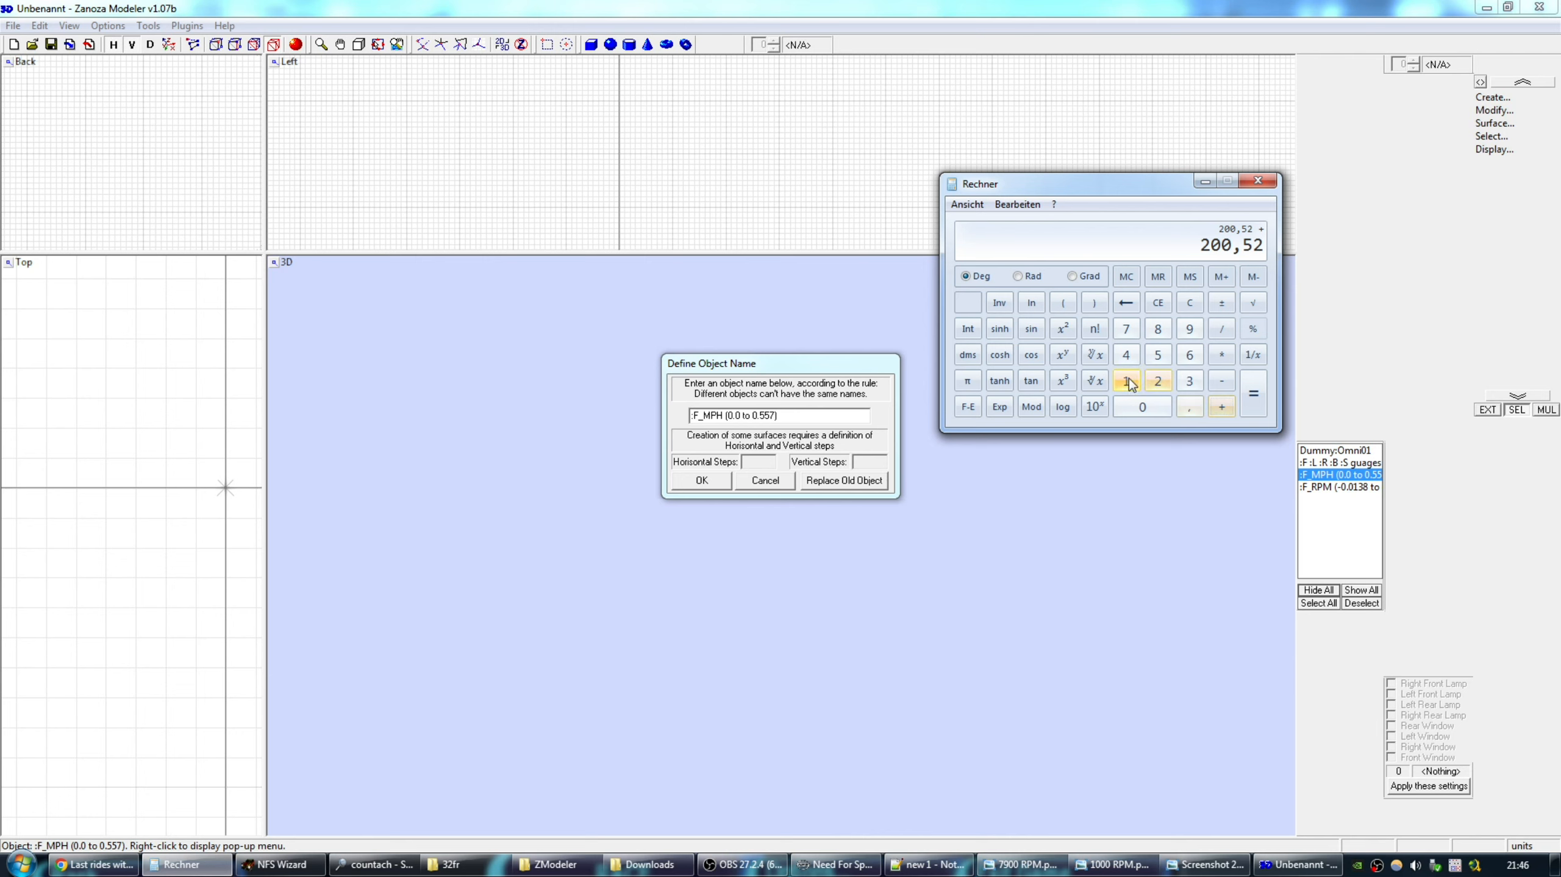
click(1129, 382)
click(1158, 381)
click(1256, 398)
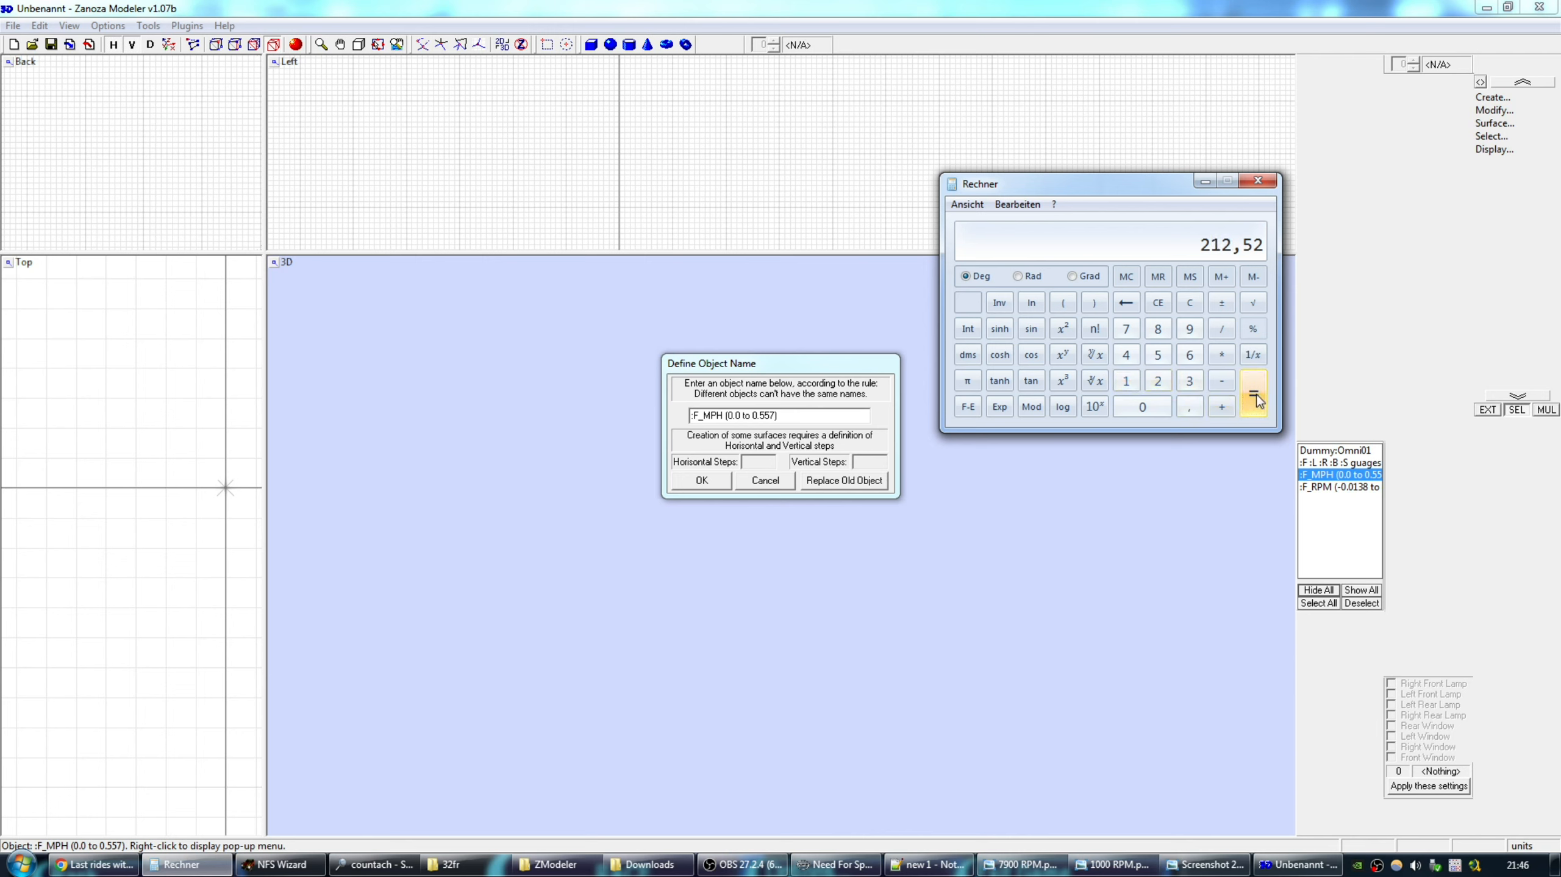
click(1221, 329)
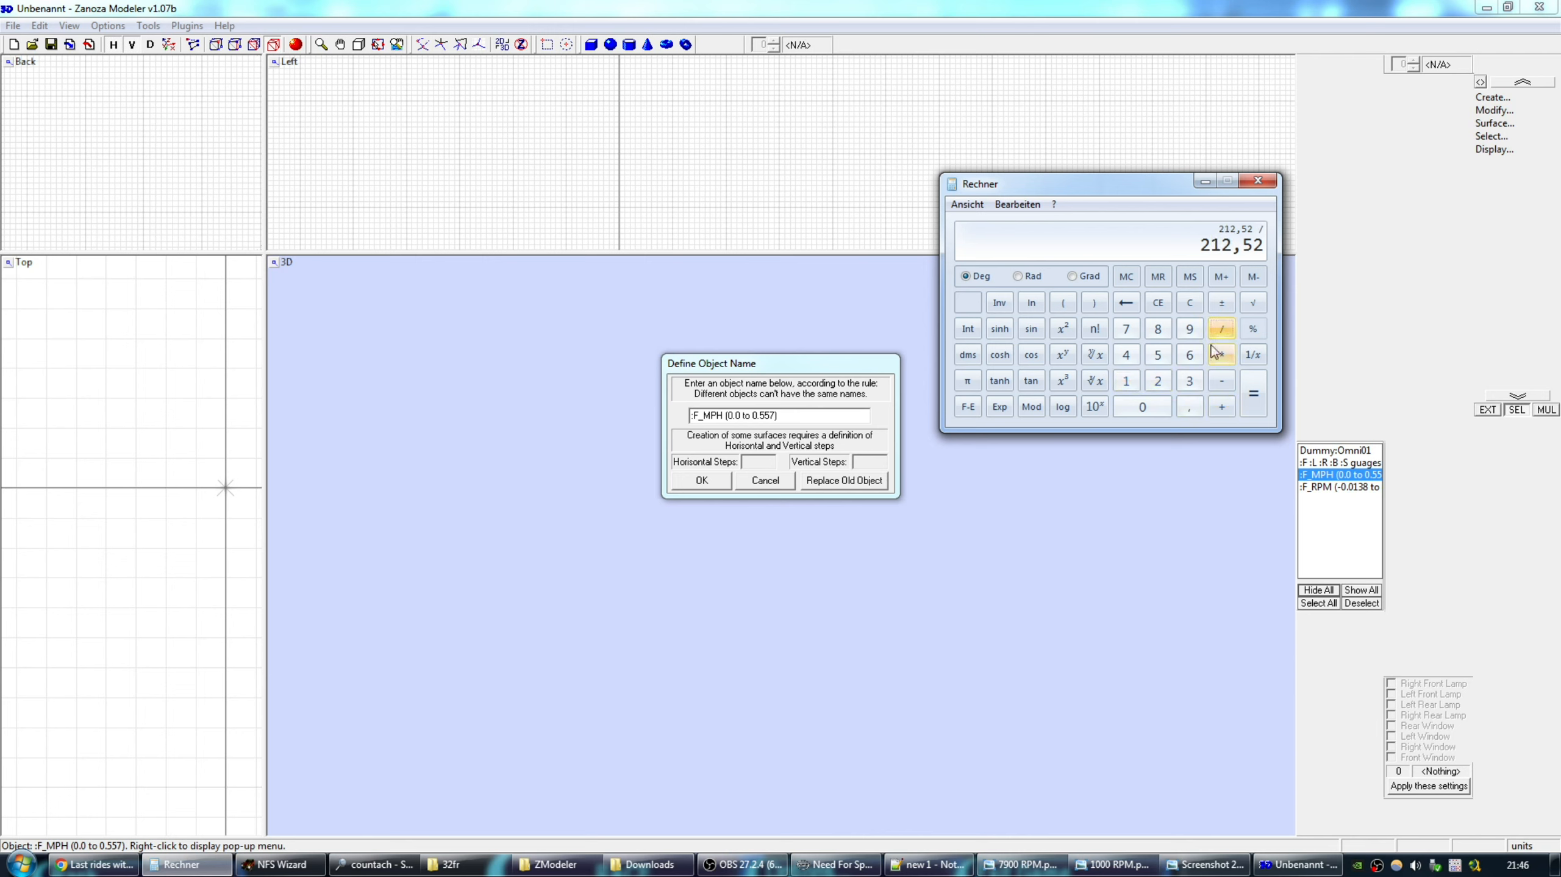
click(1190, 381)
click(1190, 355)
click(1143, 407)
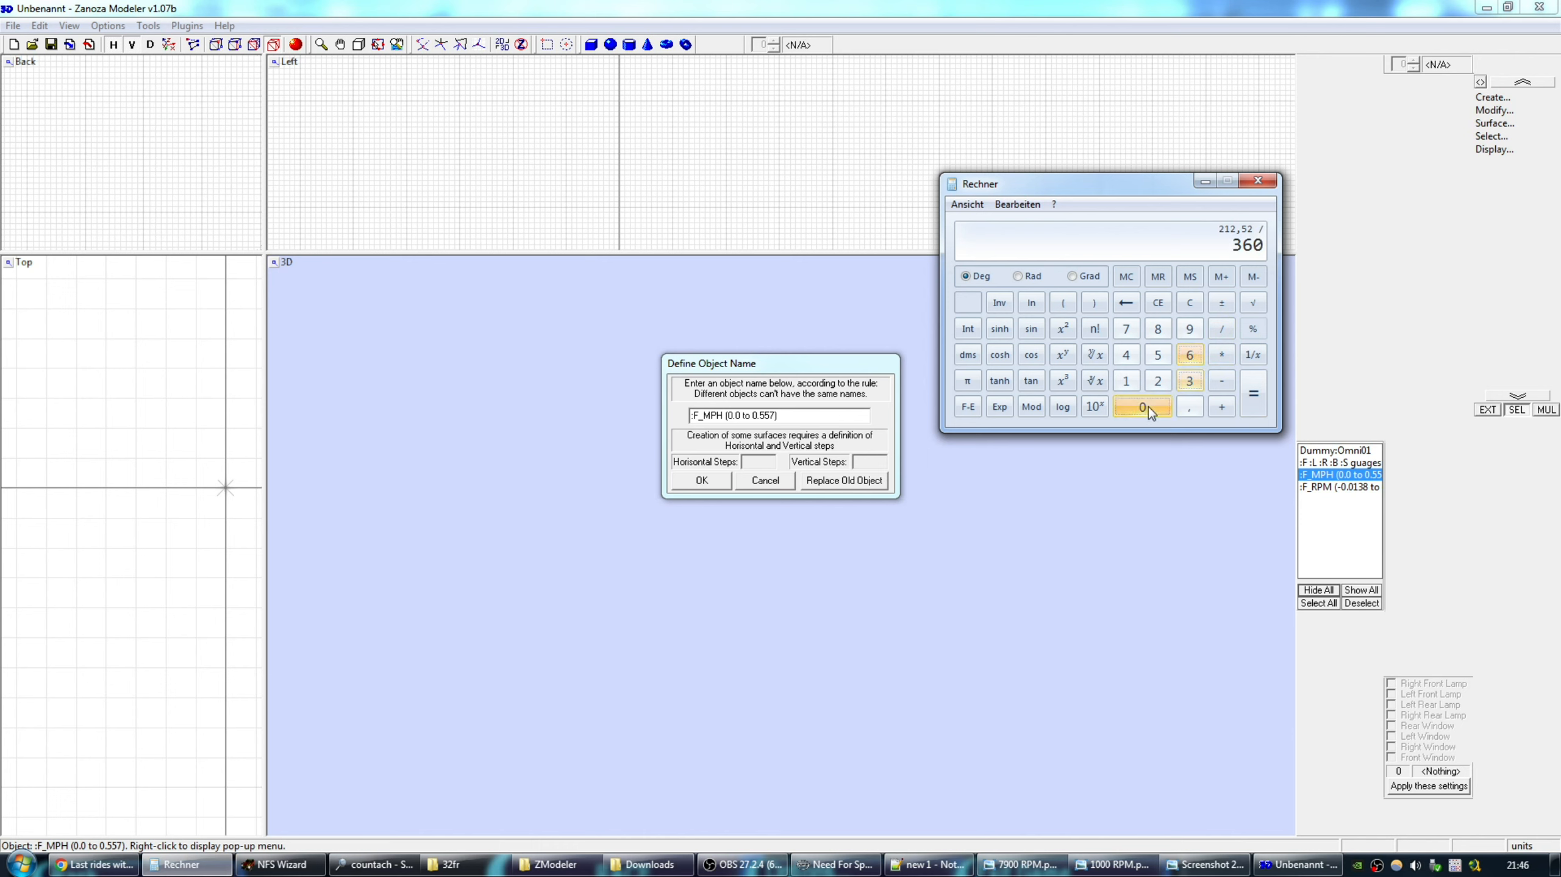
click(1253, 393)
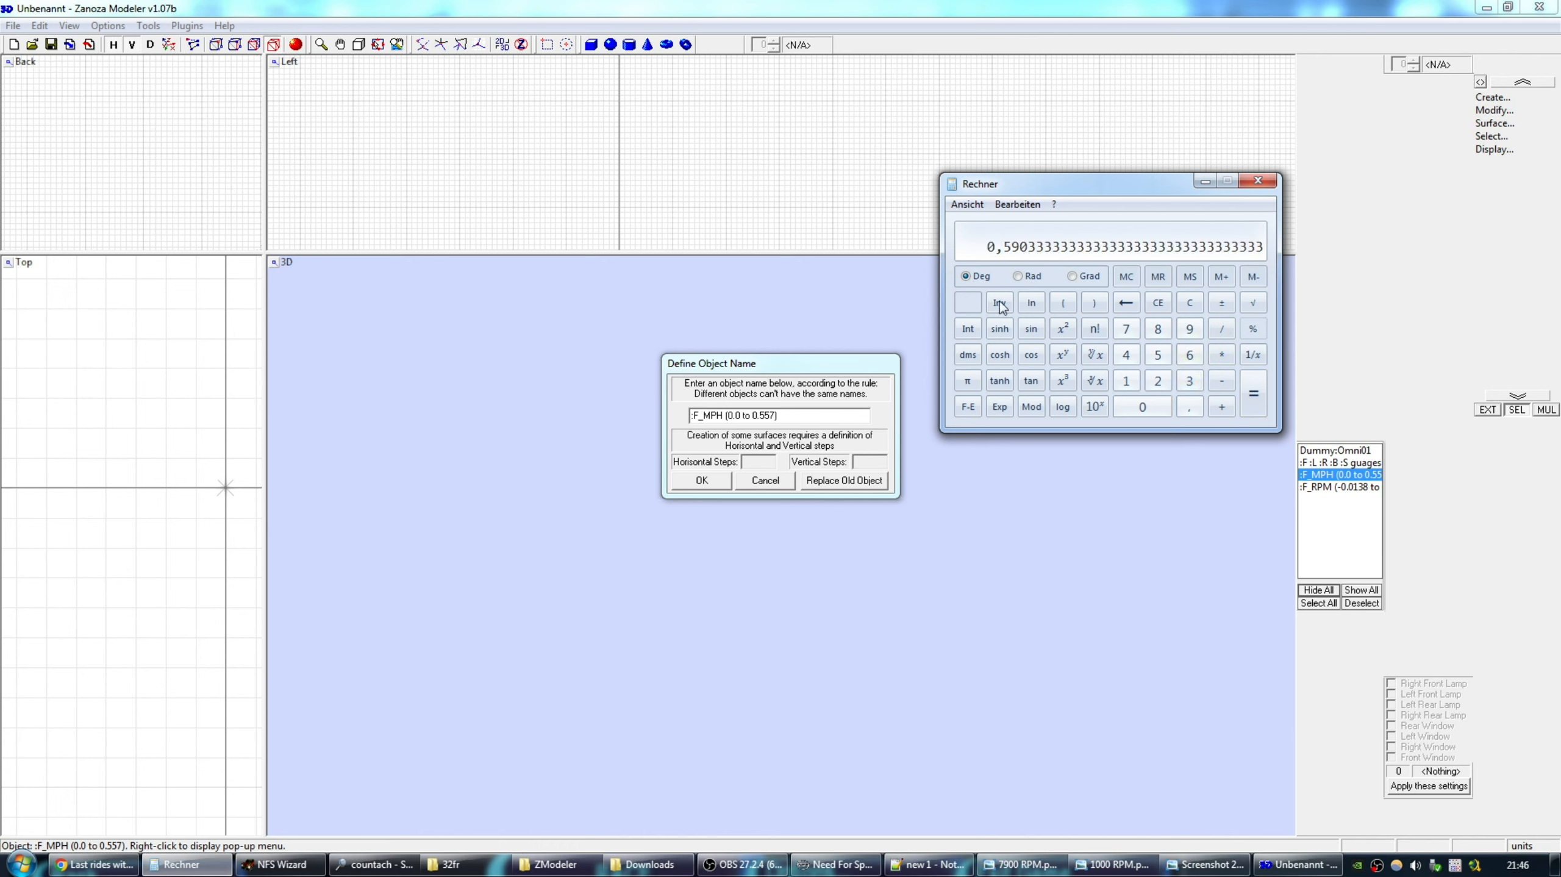
Change the needle name's end value to 0.5903 and confirm.
click(767, 416)
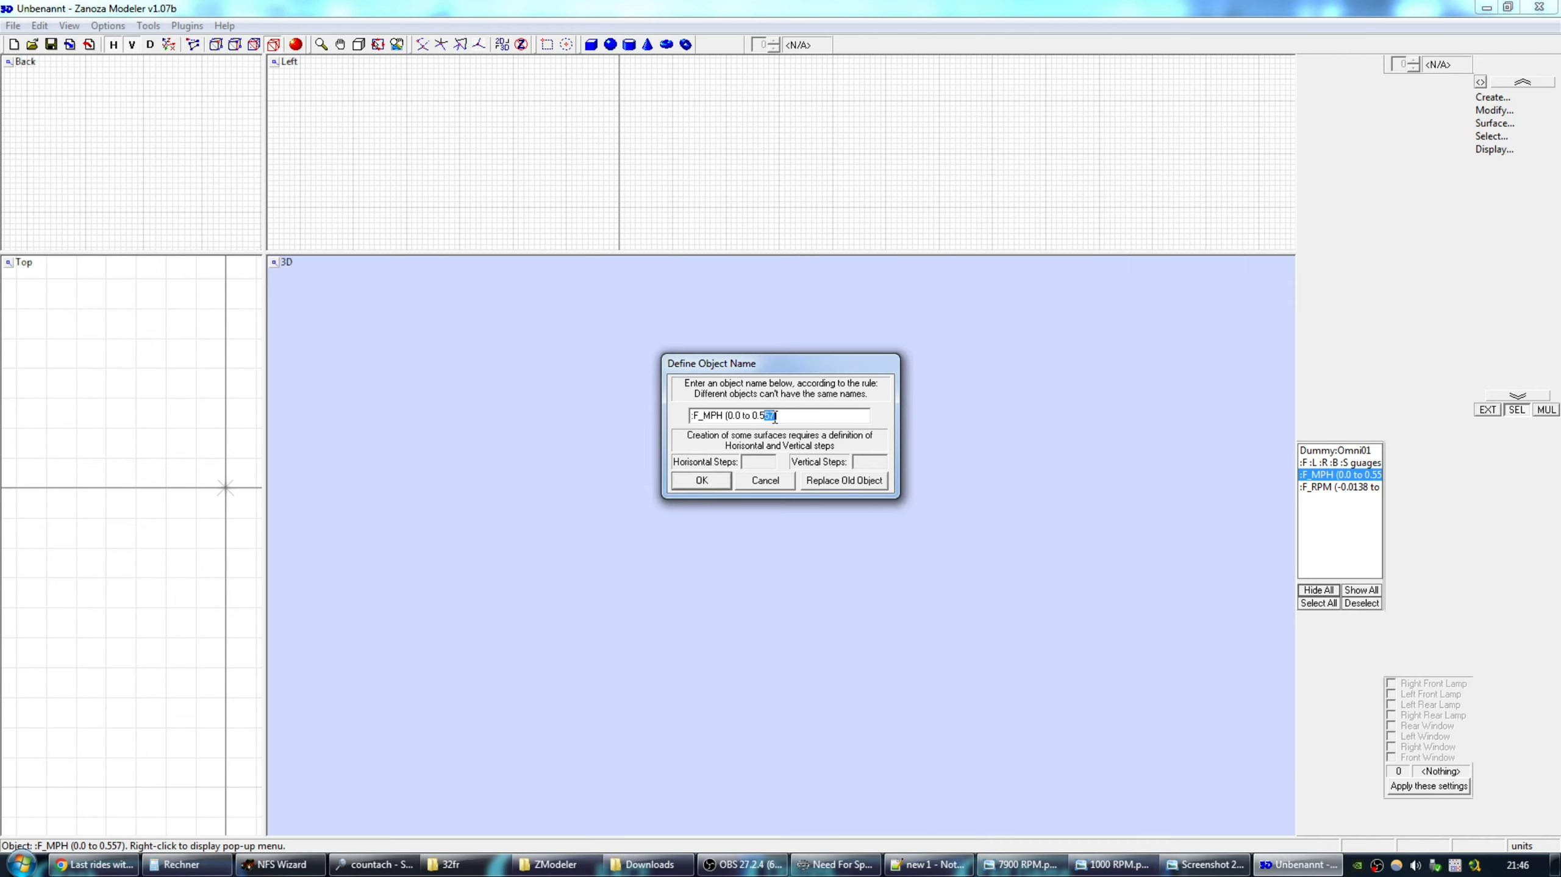
text(903)
click(699, 479)
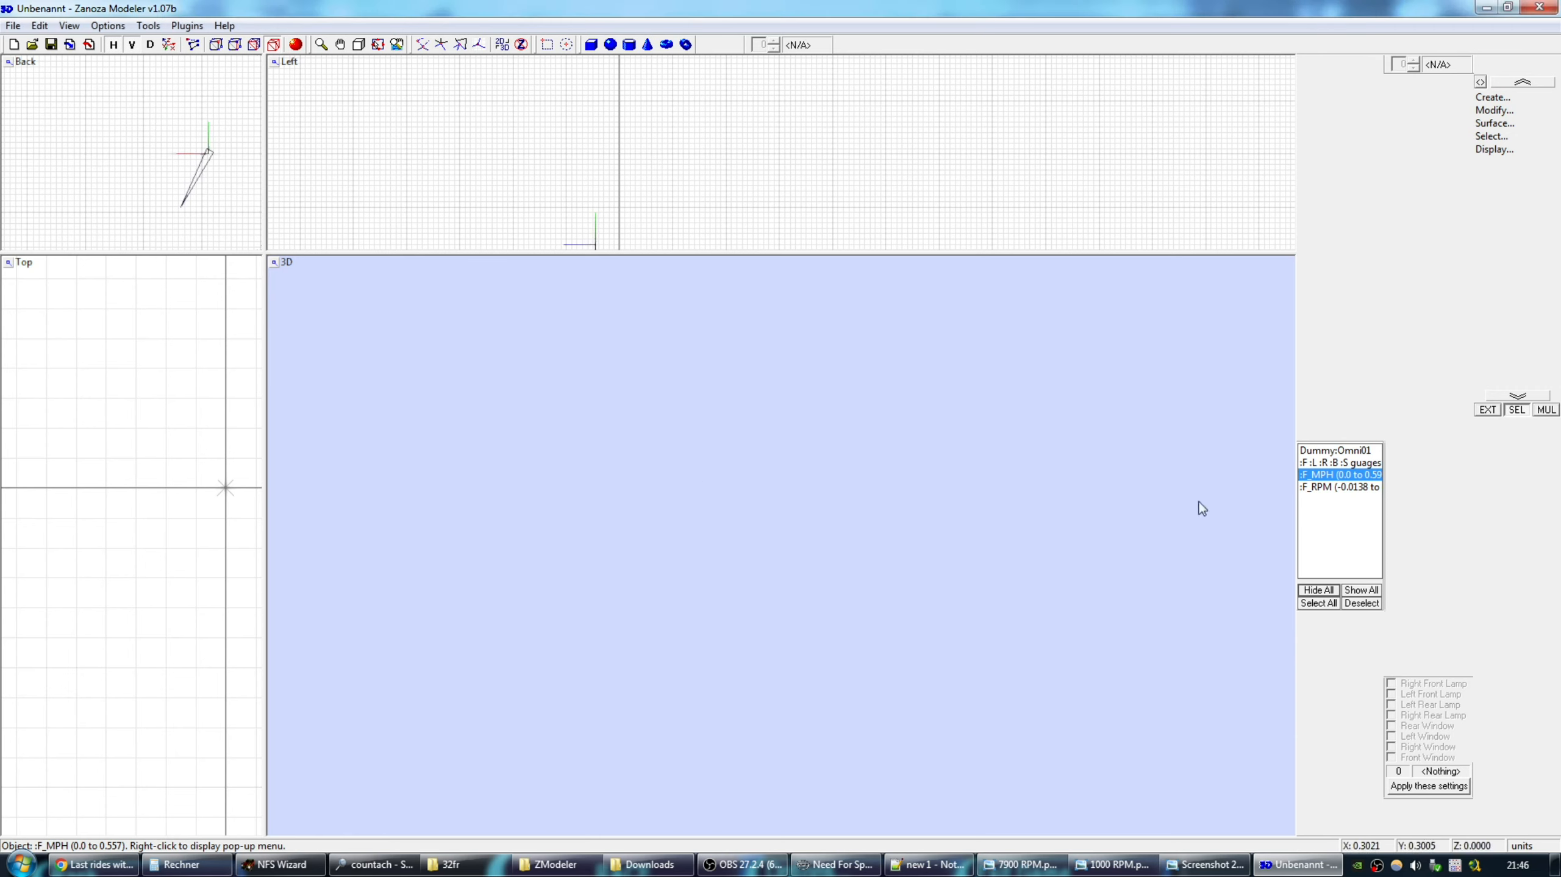
Reopen Rename on :F_MPH and compare against the saved 1000 RPM screenshot.
right_click(1328, 478)
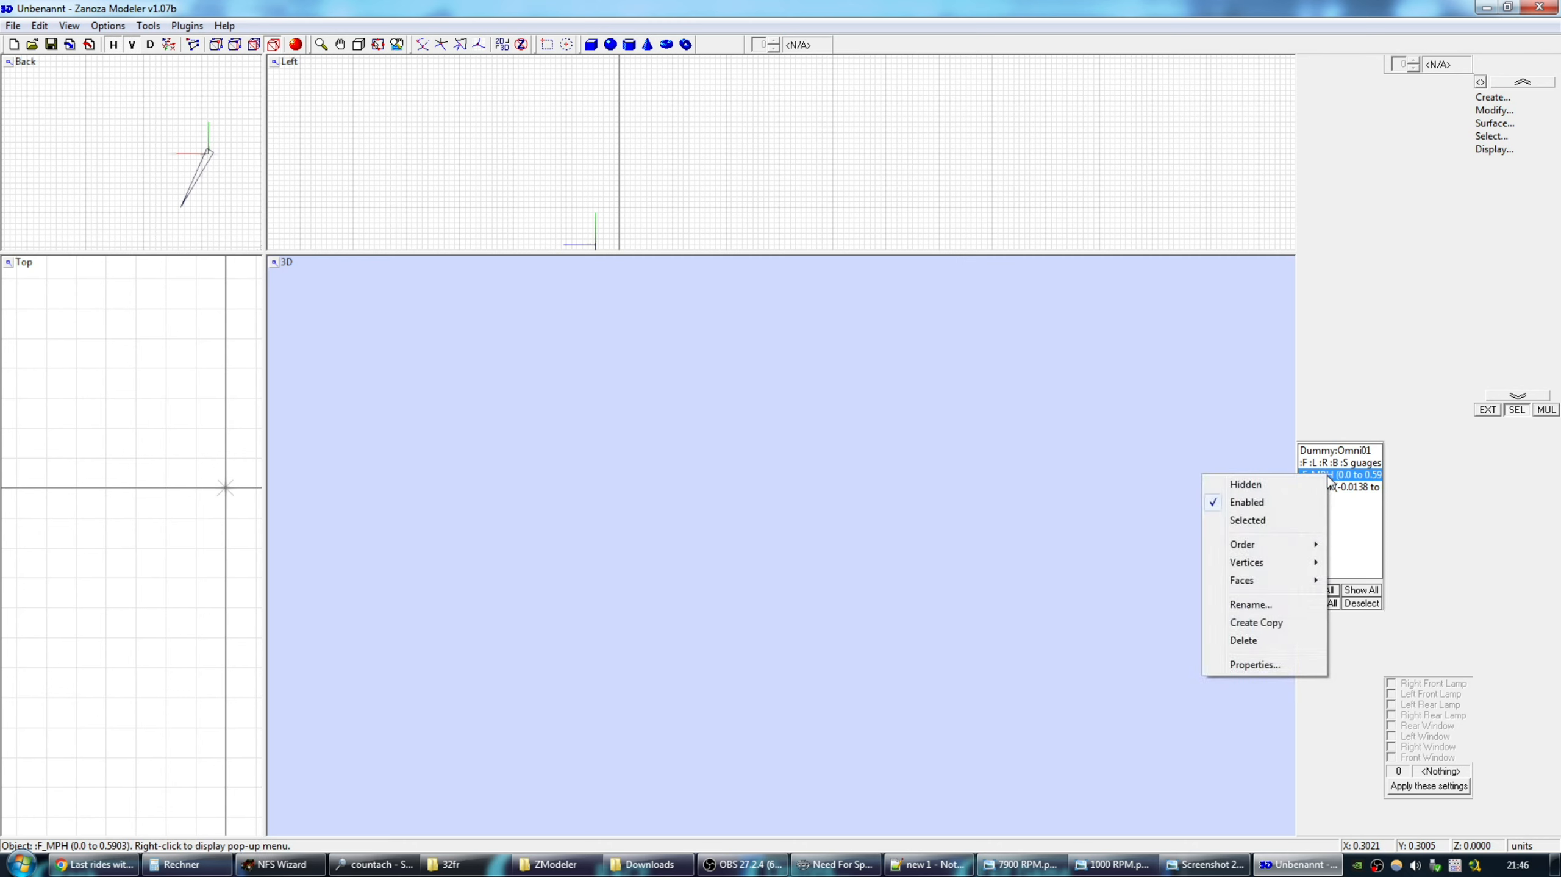
click(1281, 596)
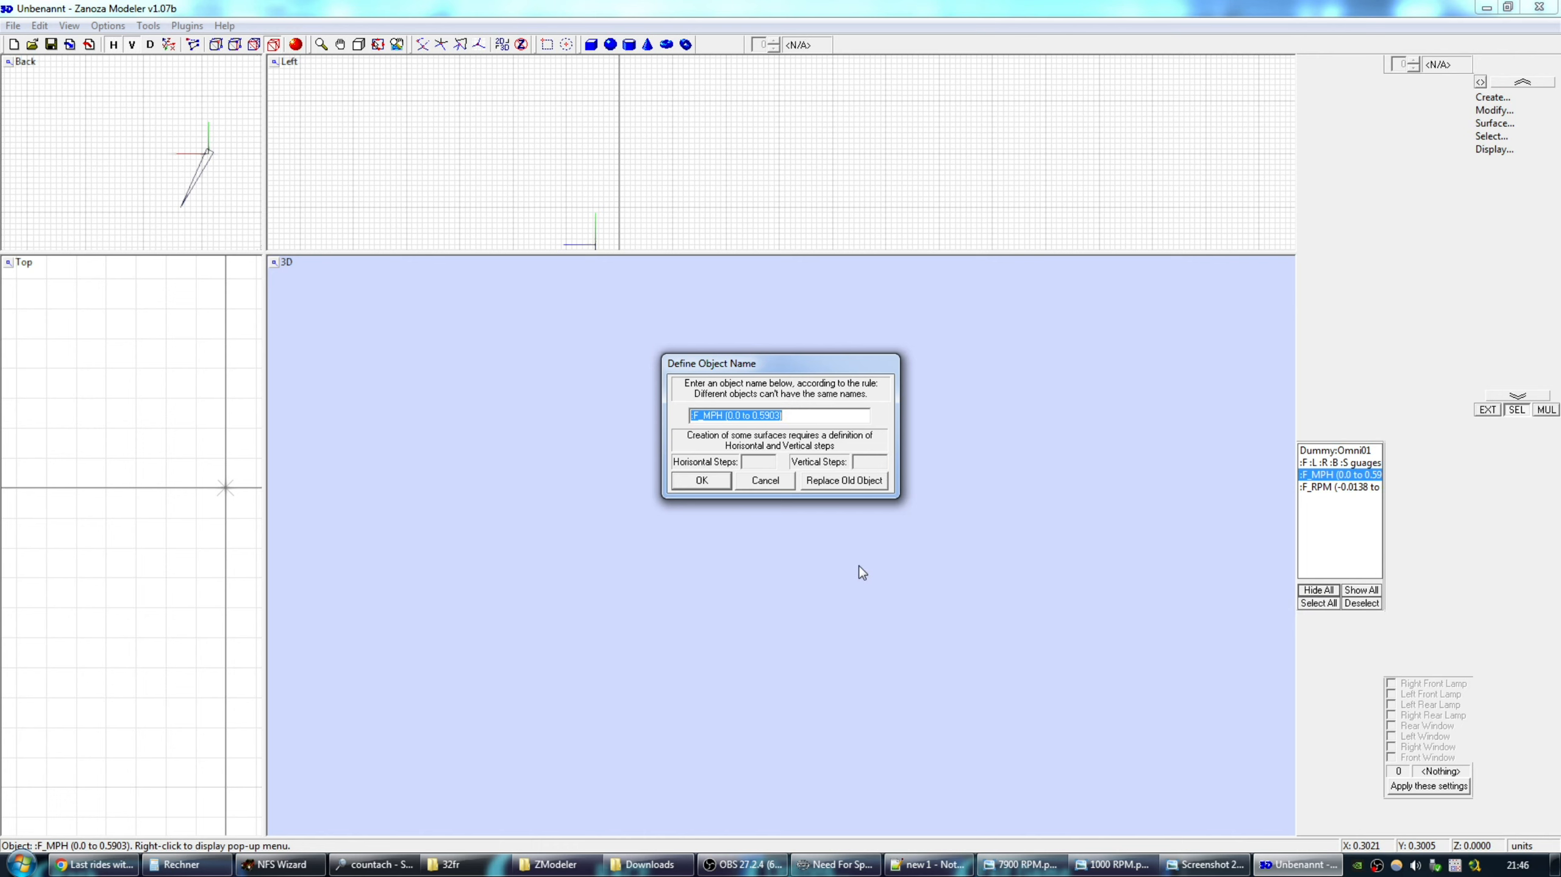
click(1199, 870)
click(1113, 865)
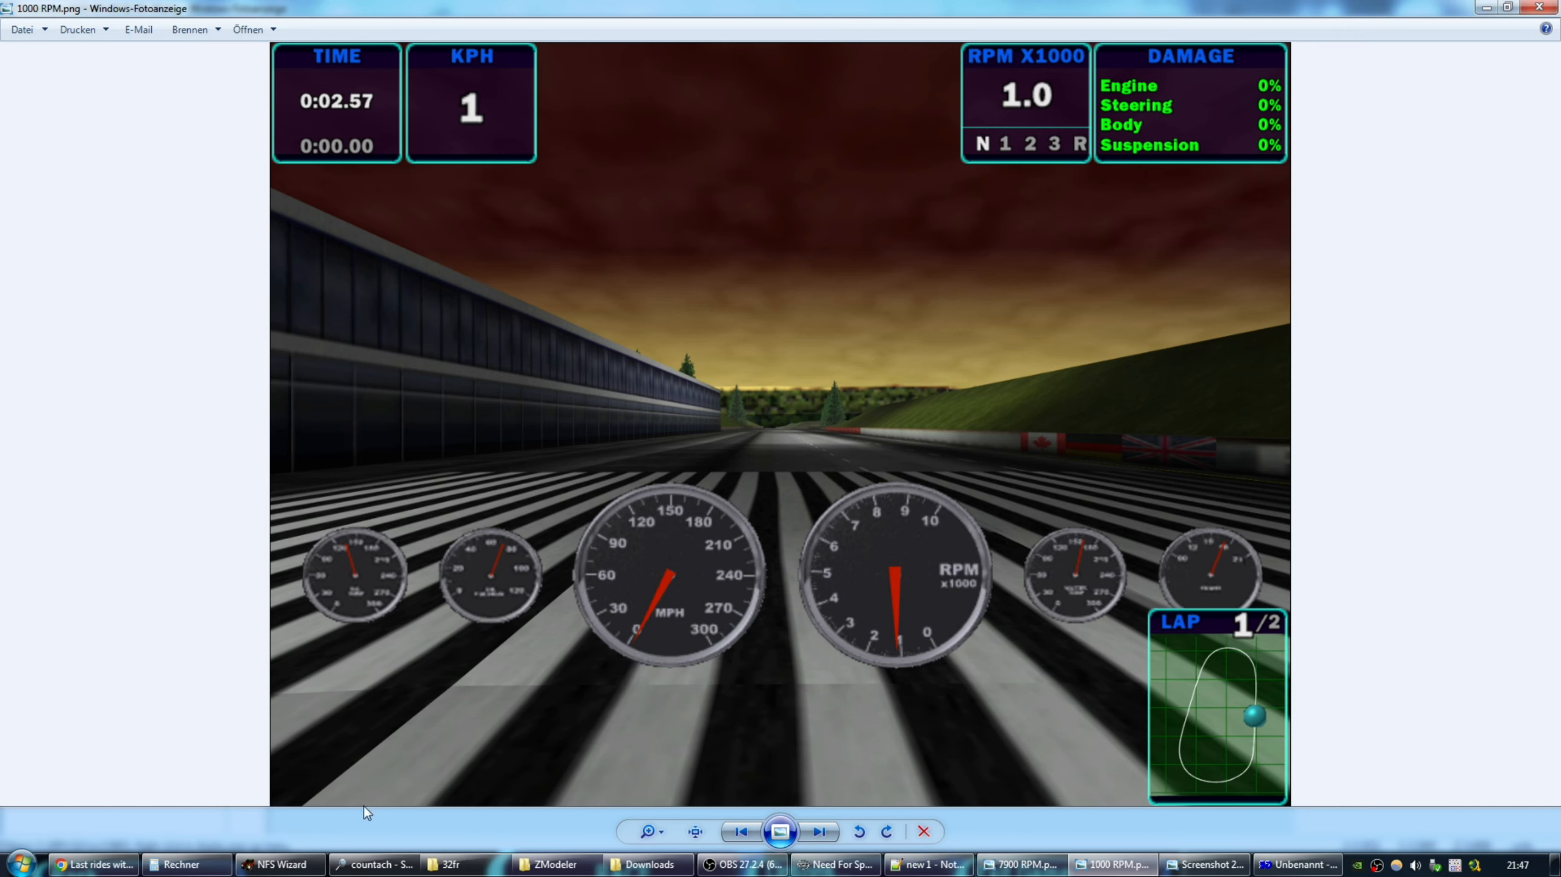
click(182, 864)
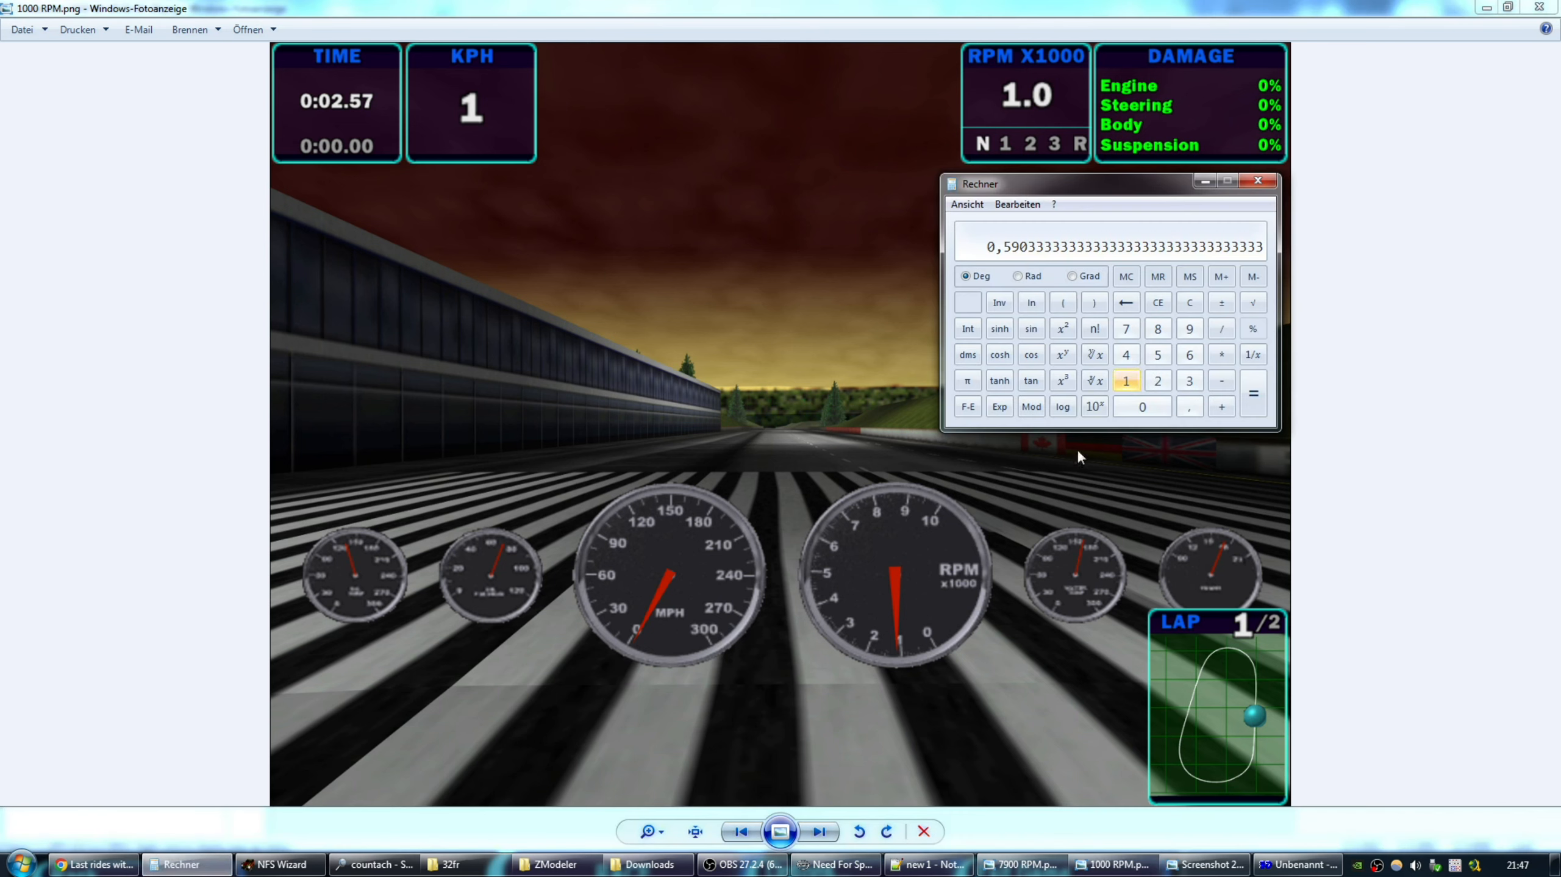
drag(1113, 194, 820, 232)
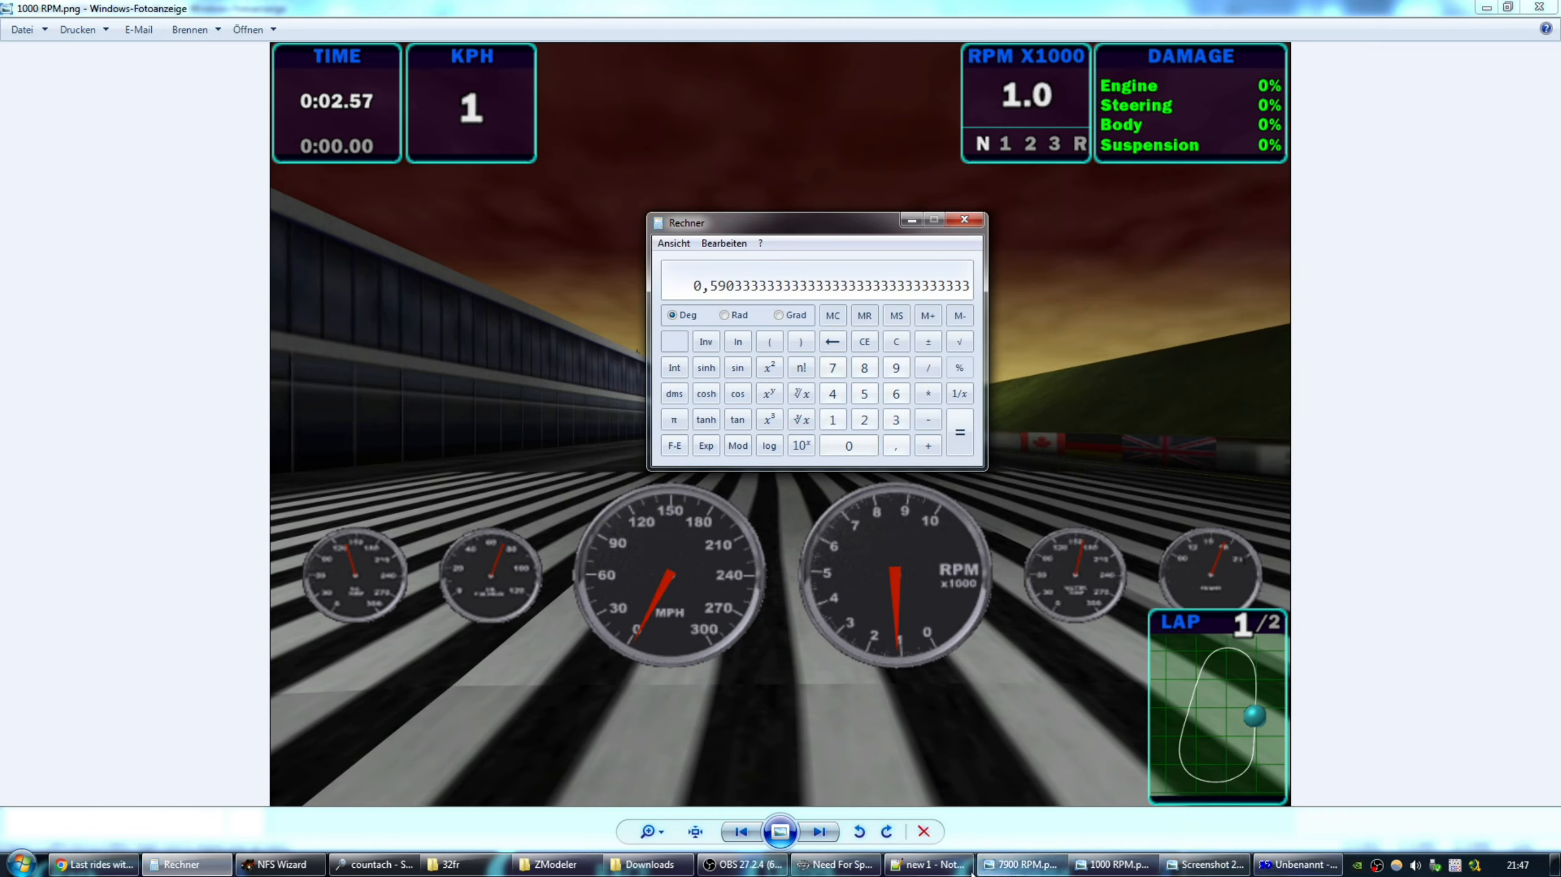
click(1295, 865)
mouse_move(771, 368)
mouse_down()
mouse_move(812, 323)
mouse_move(777, 343)
mouse_up()
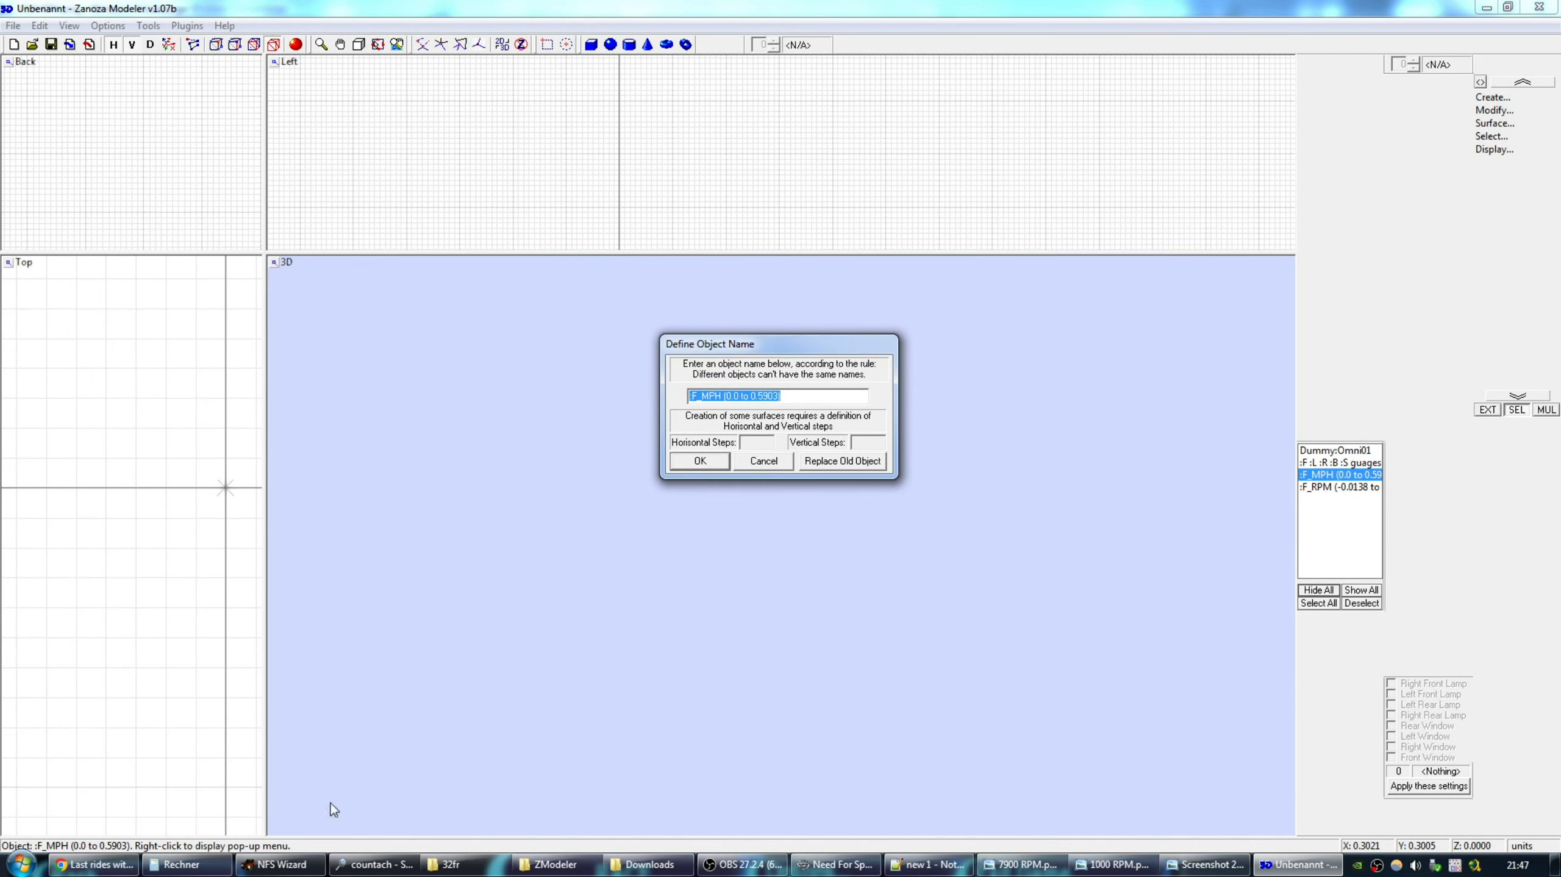
Compute the 3° start offset as 3 / 360 = 0,00833 in Calculator.
click(184, 864)
drag(866, 226, 502, 304)
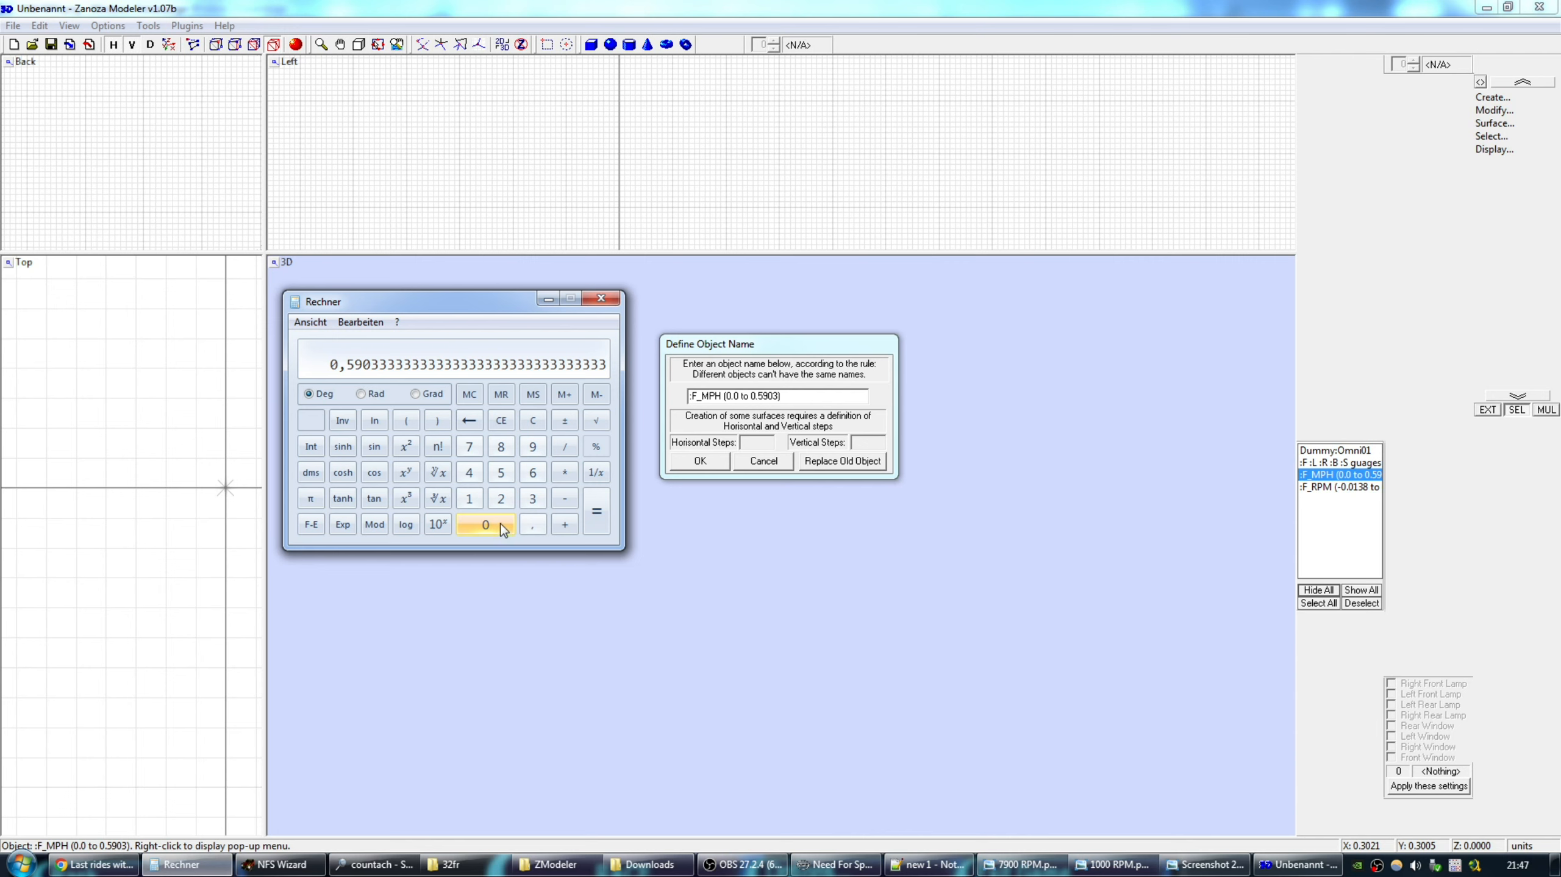
click(532, 499)
click(565, 447)
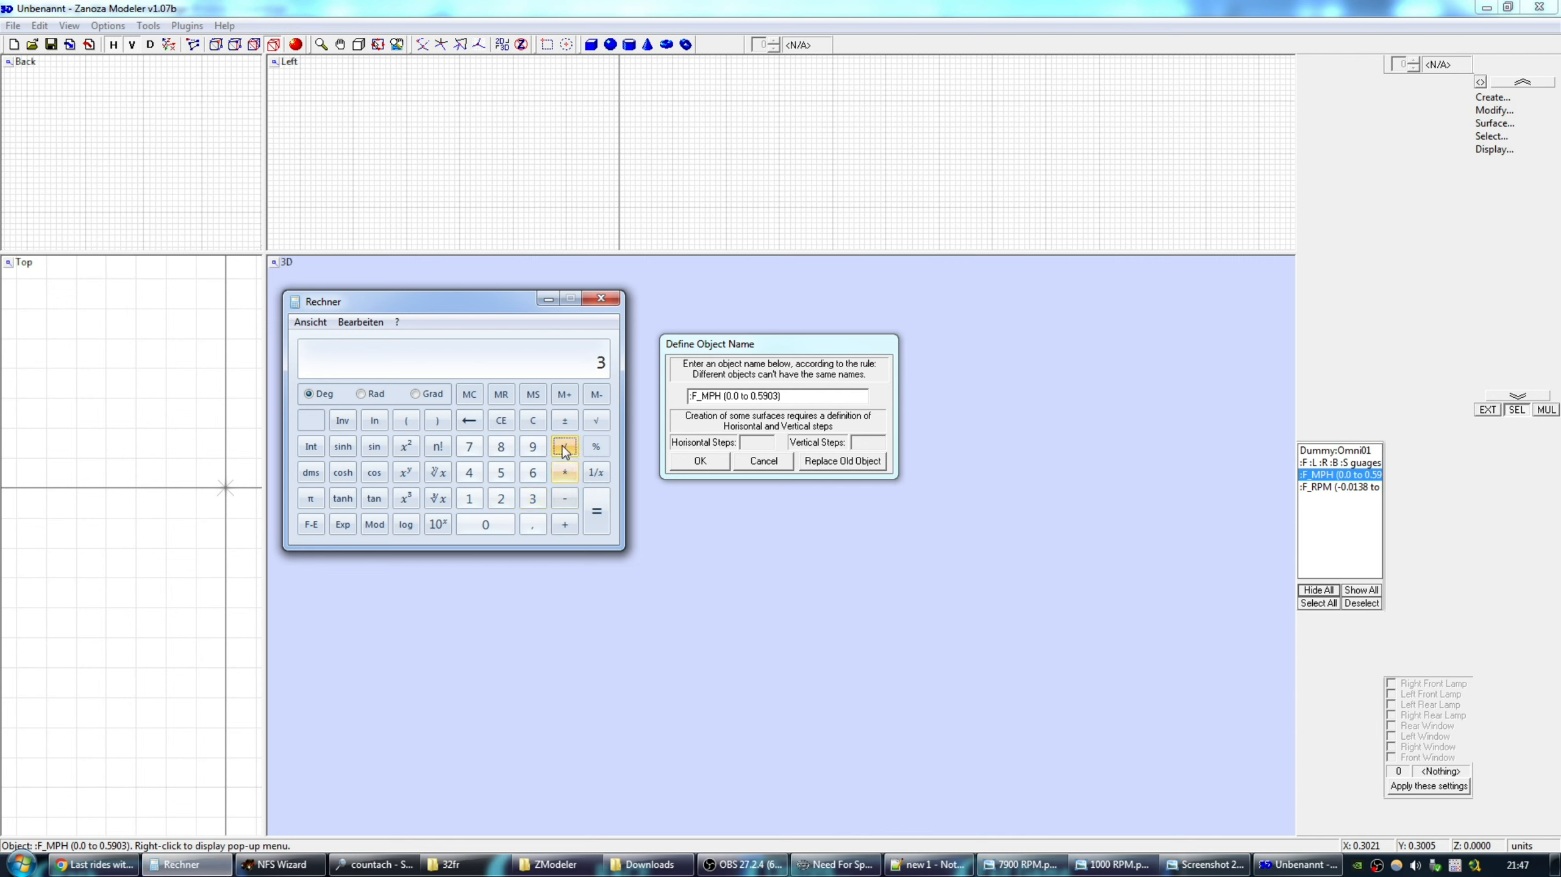
click(533, 473)
click(492, 524)
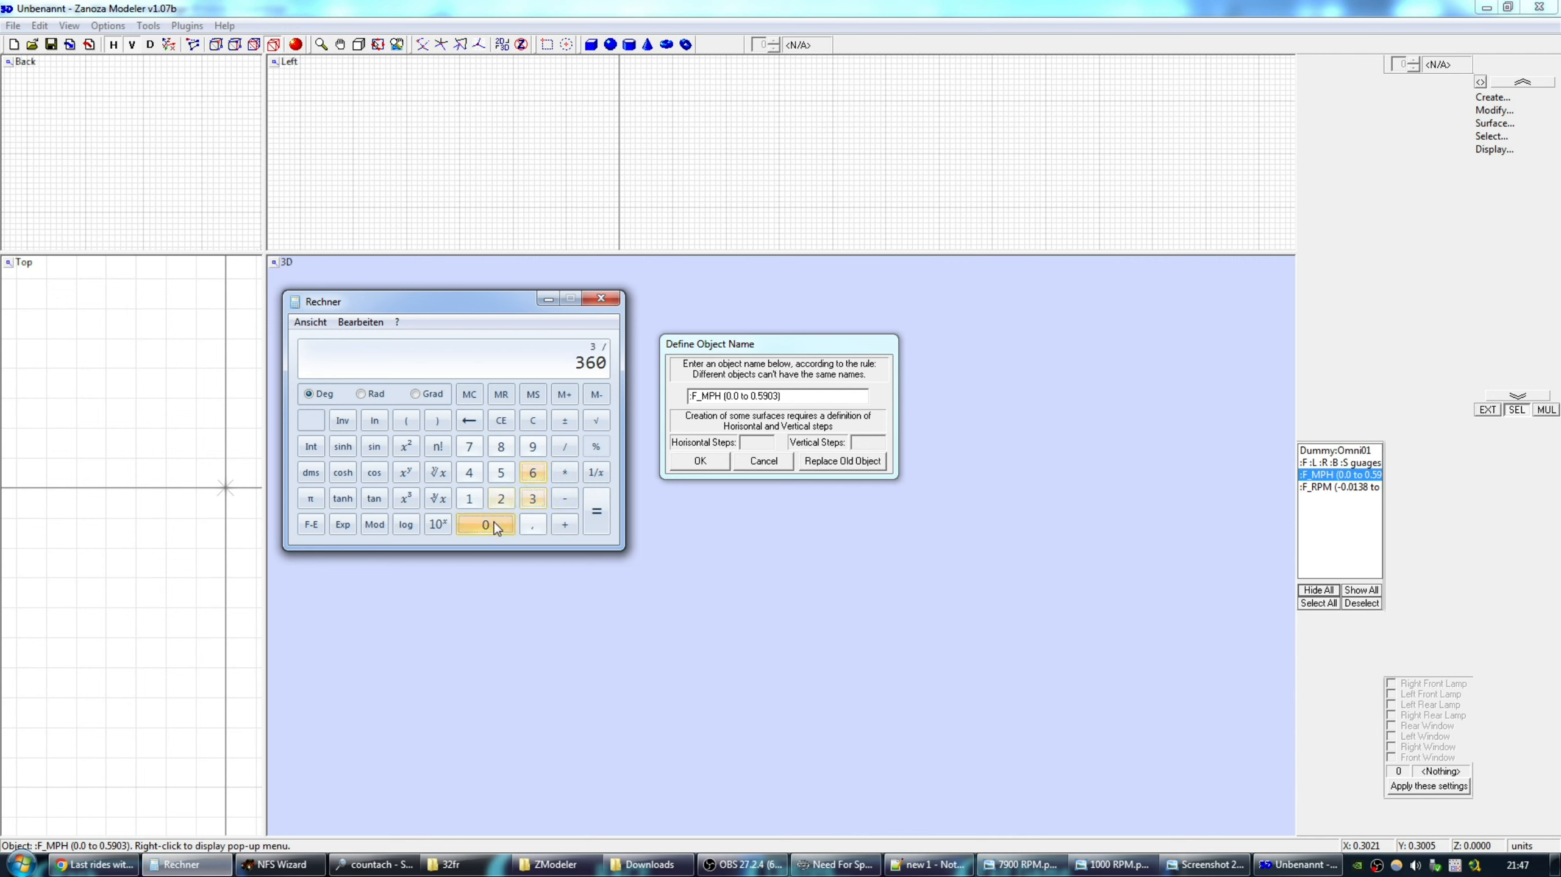
click(597, 512)
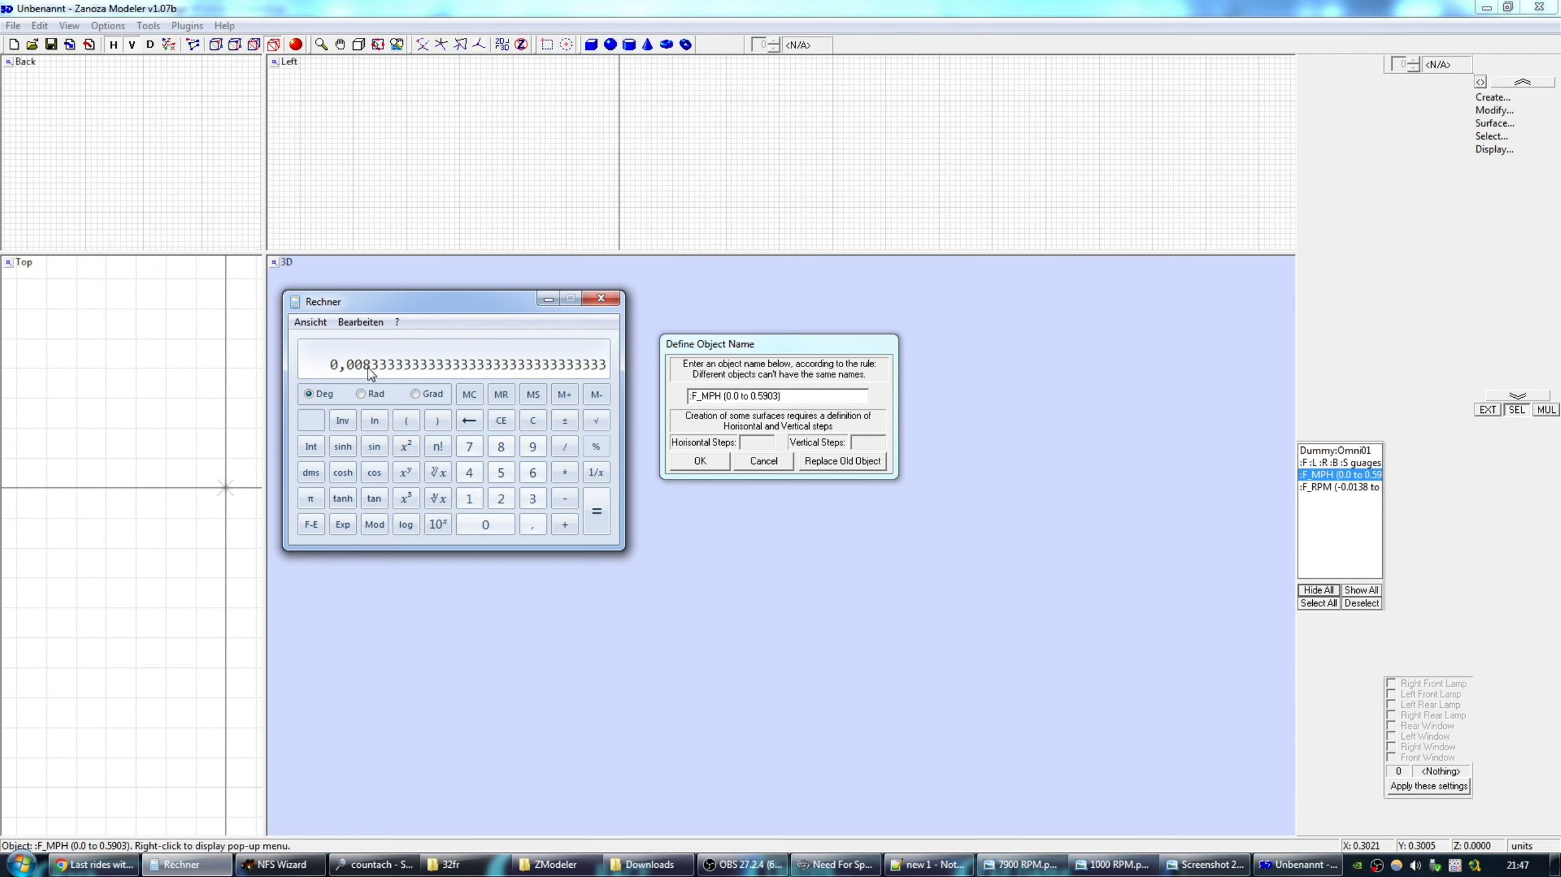
Change the needle name's start value to 0.0083 and confirm.
click(739, 397)
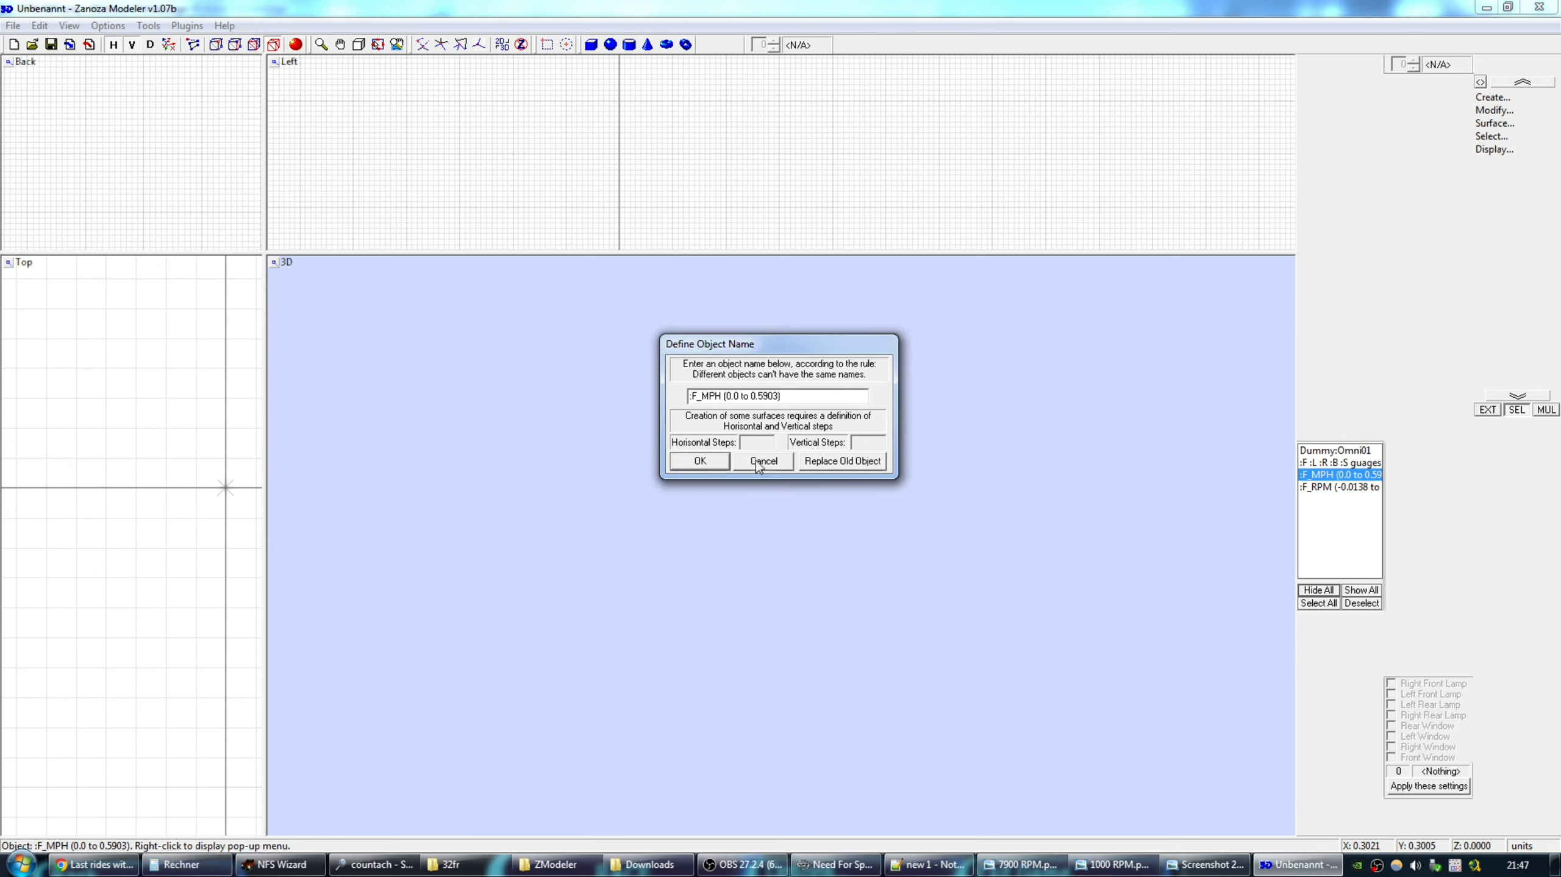
text(083)
click(699, 462)
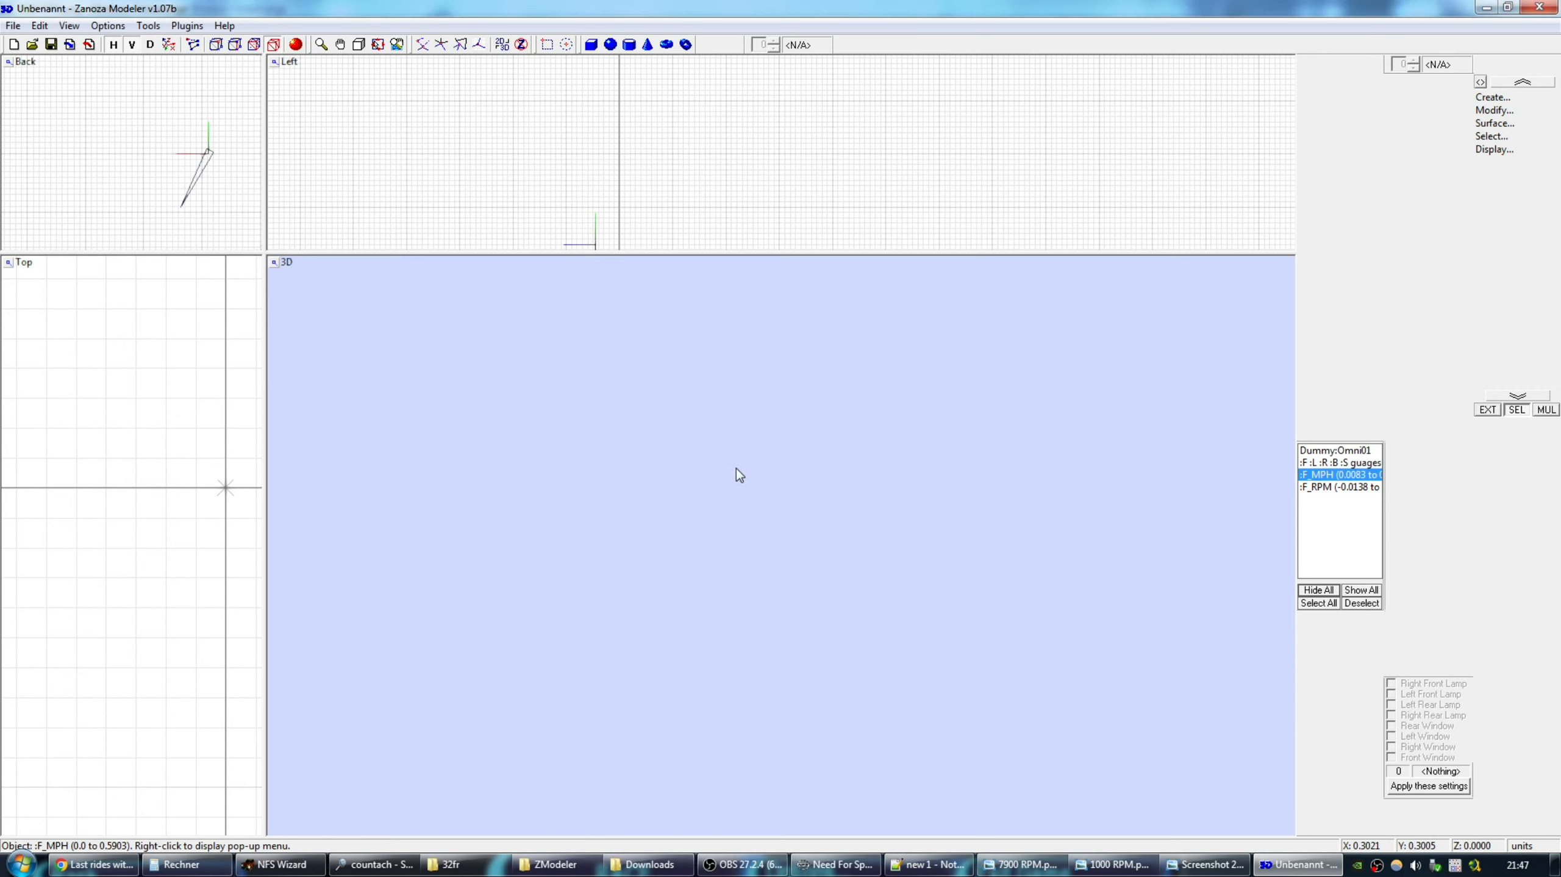
click(13, 25)
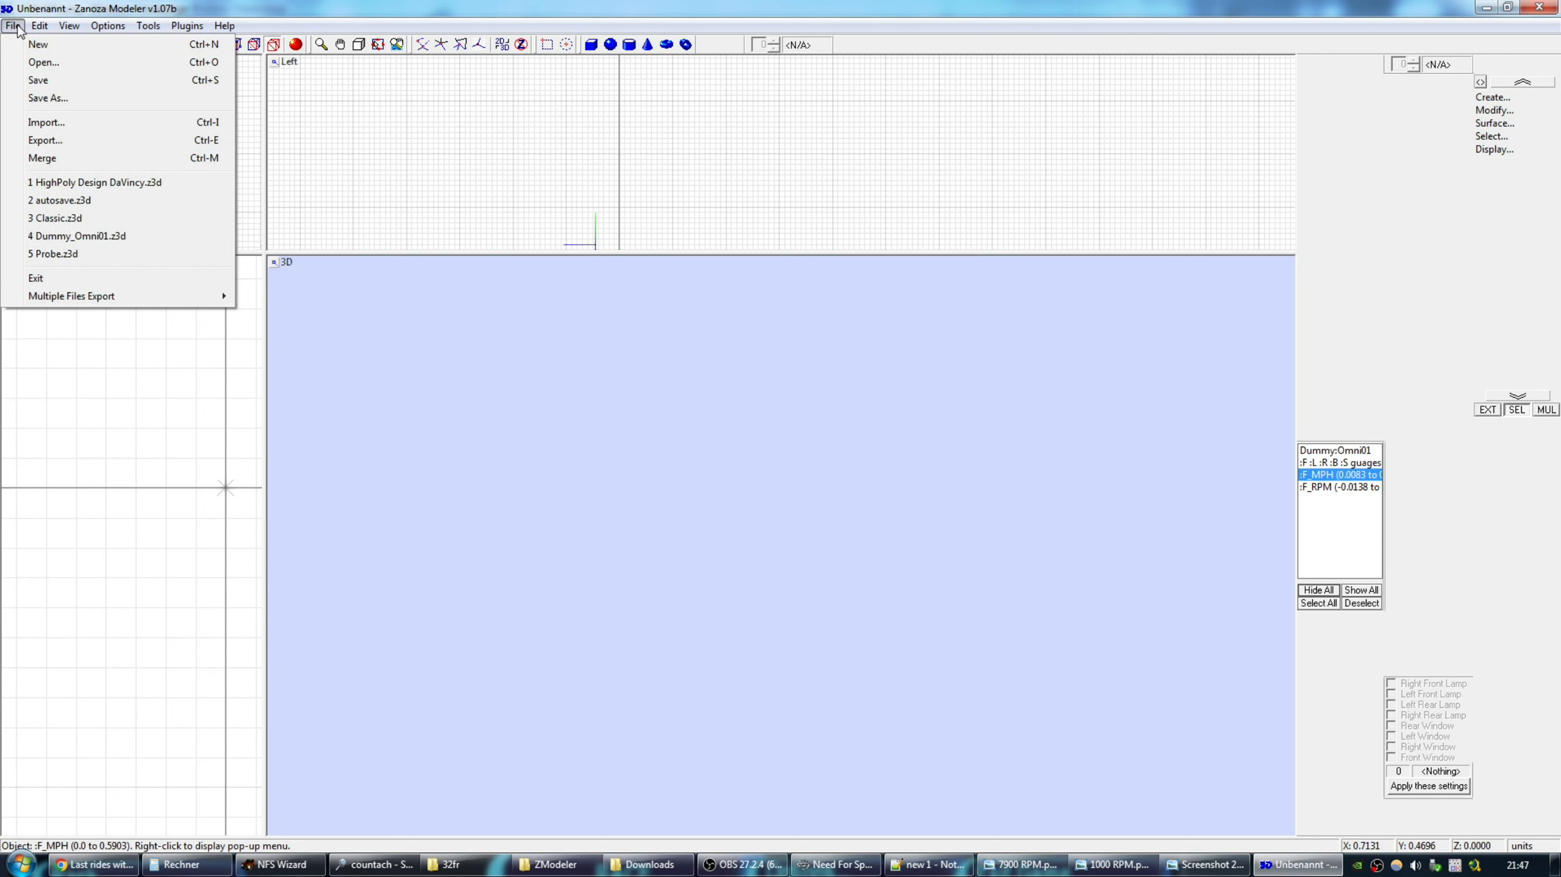
Export as NFS4 FCE over DASH.FCE for Need for Speed 4, keeping existing colours.
click(46, 140)
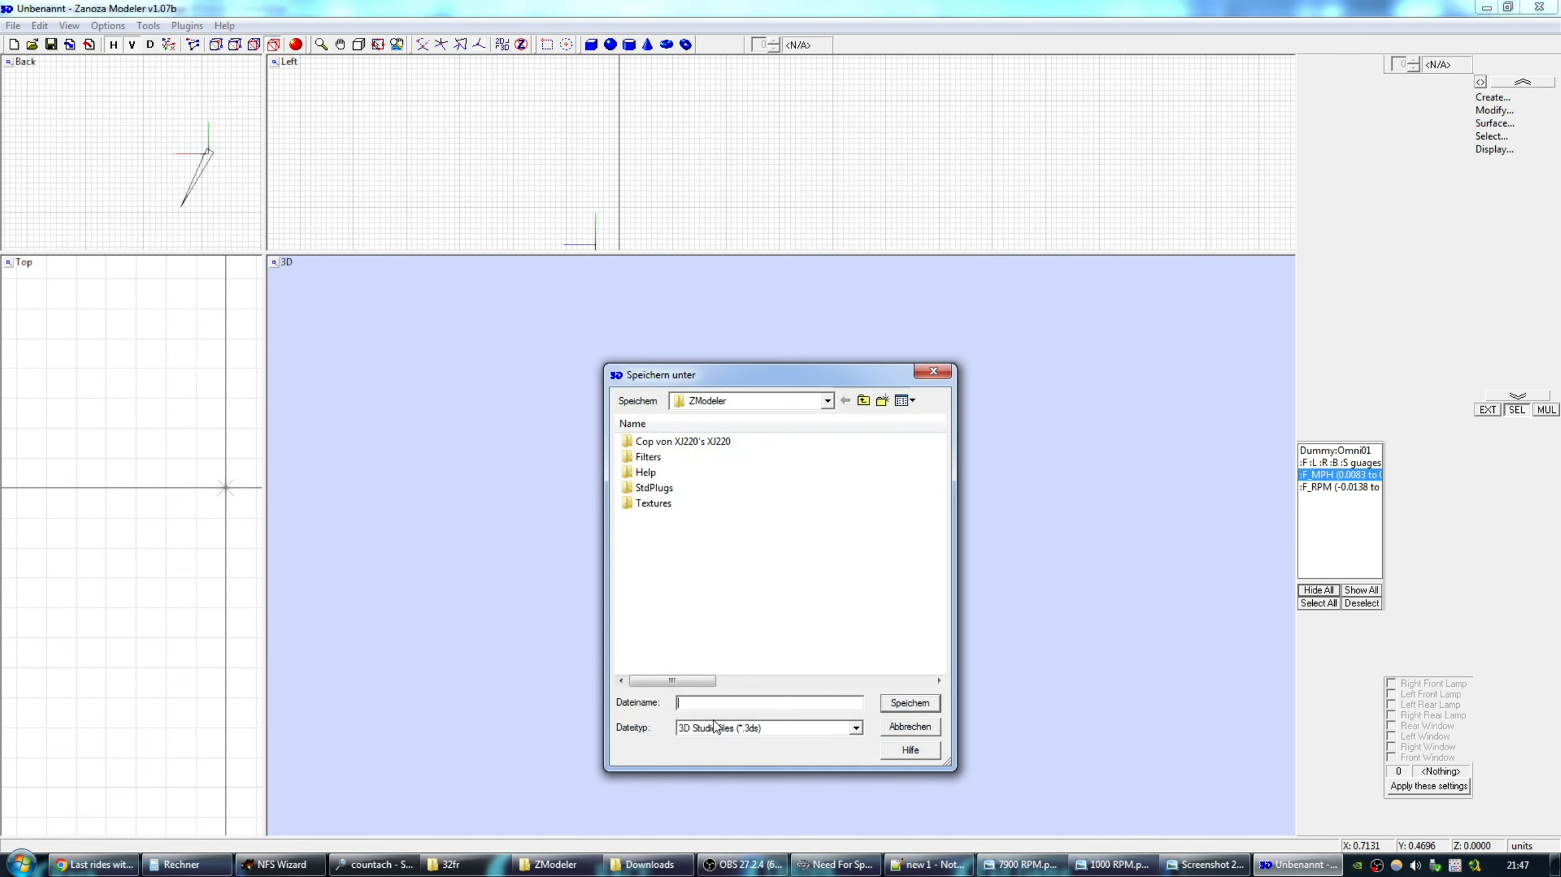
click(730, 728)
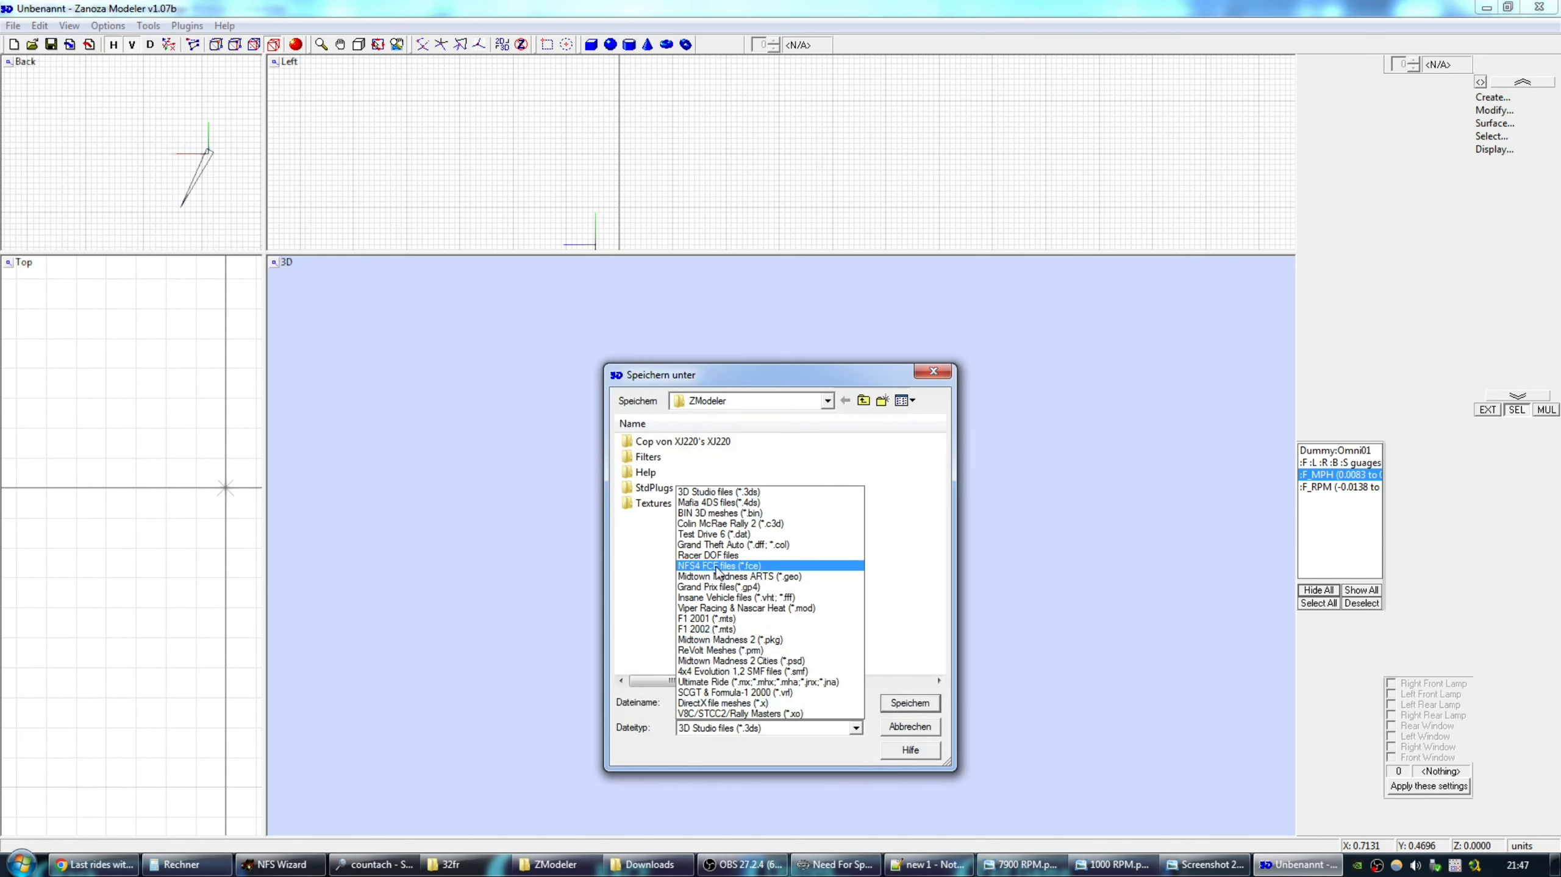
click(695, 559)
double_click(662, 550)
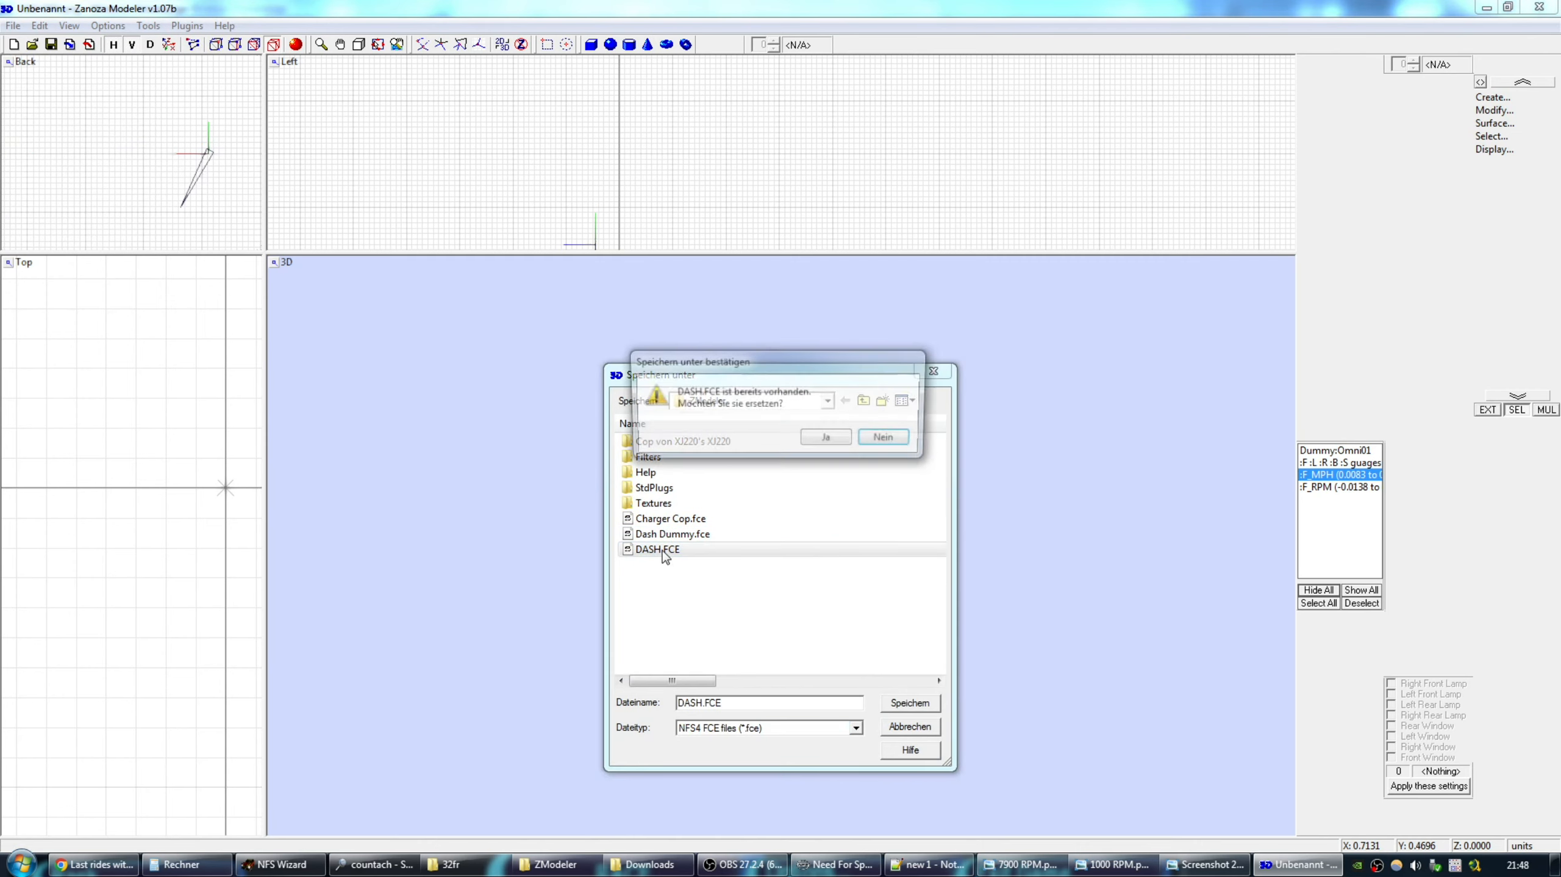
click(825, 441)
click(798, 433)
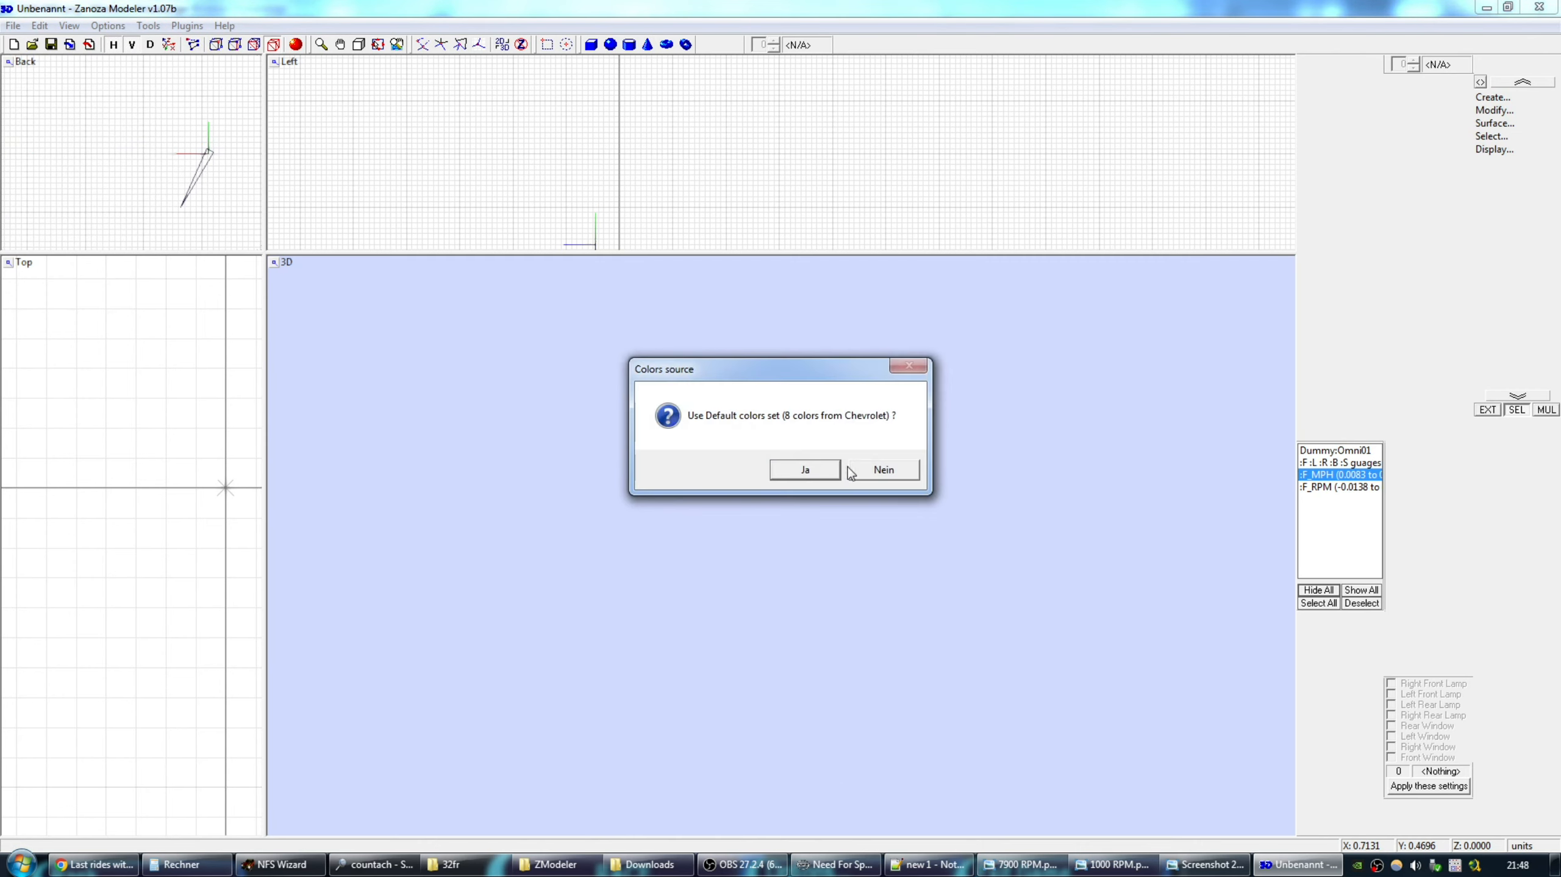
click(880, 468)
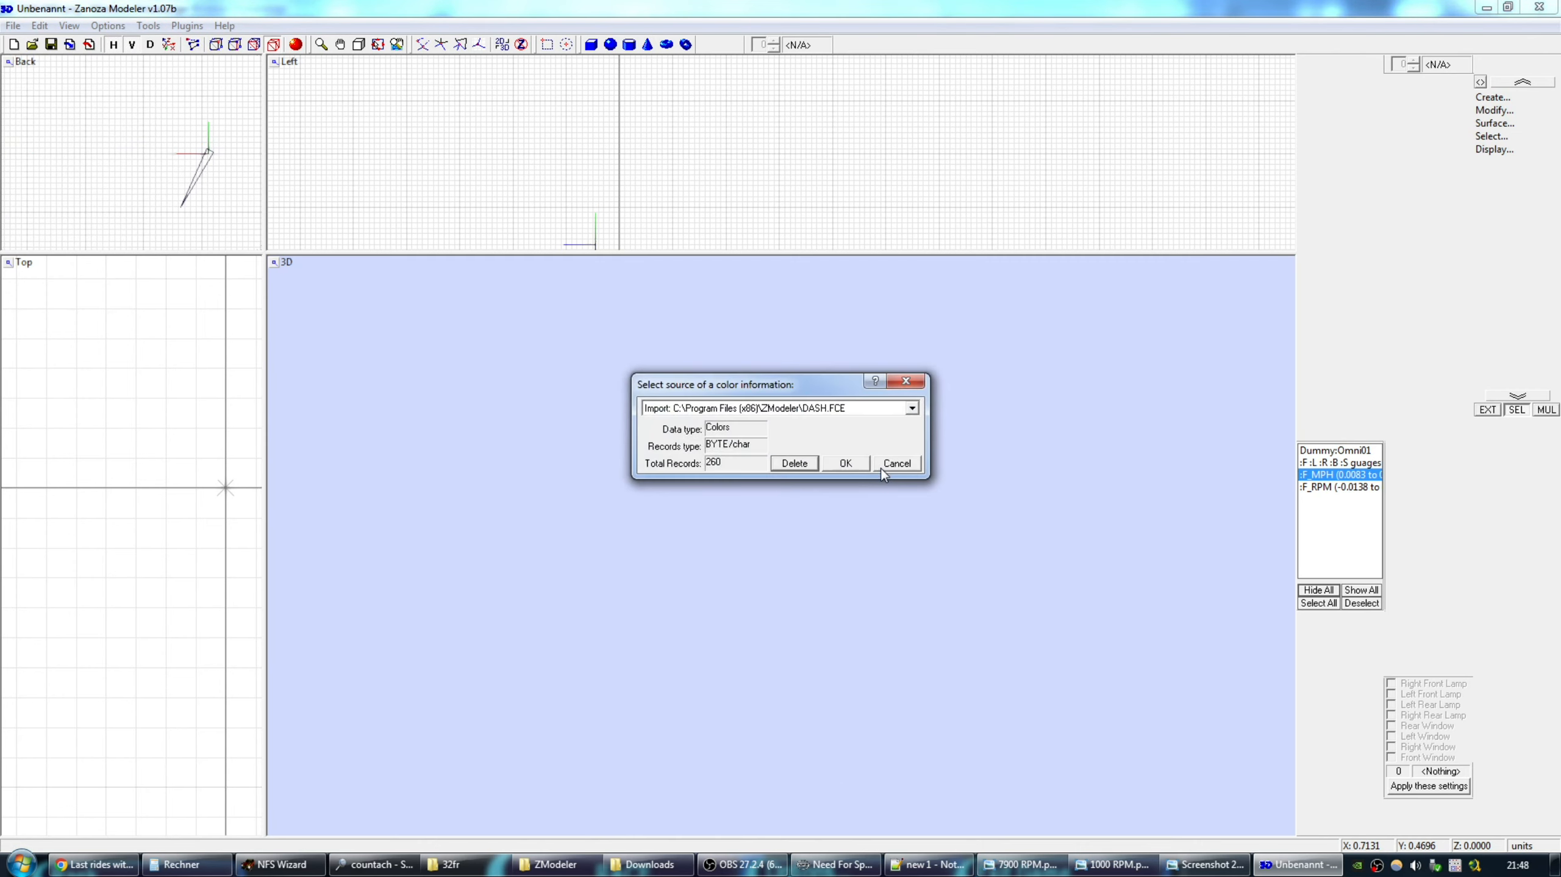
click(845, 462)
Close ZModeler without saving changes.
click(1526, 6)
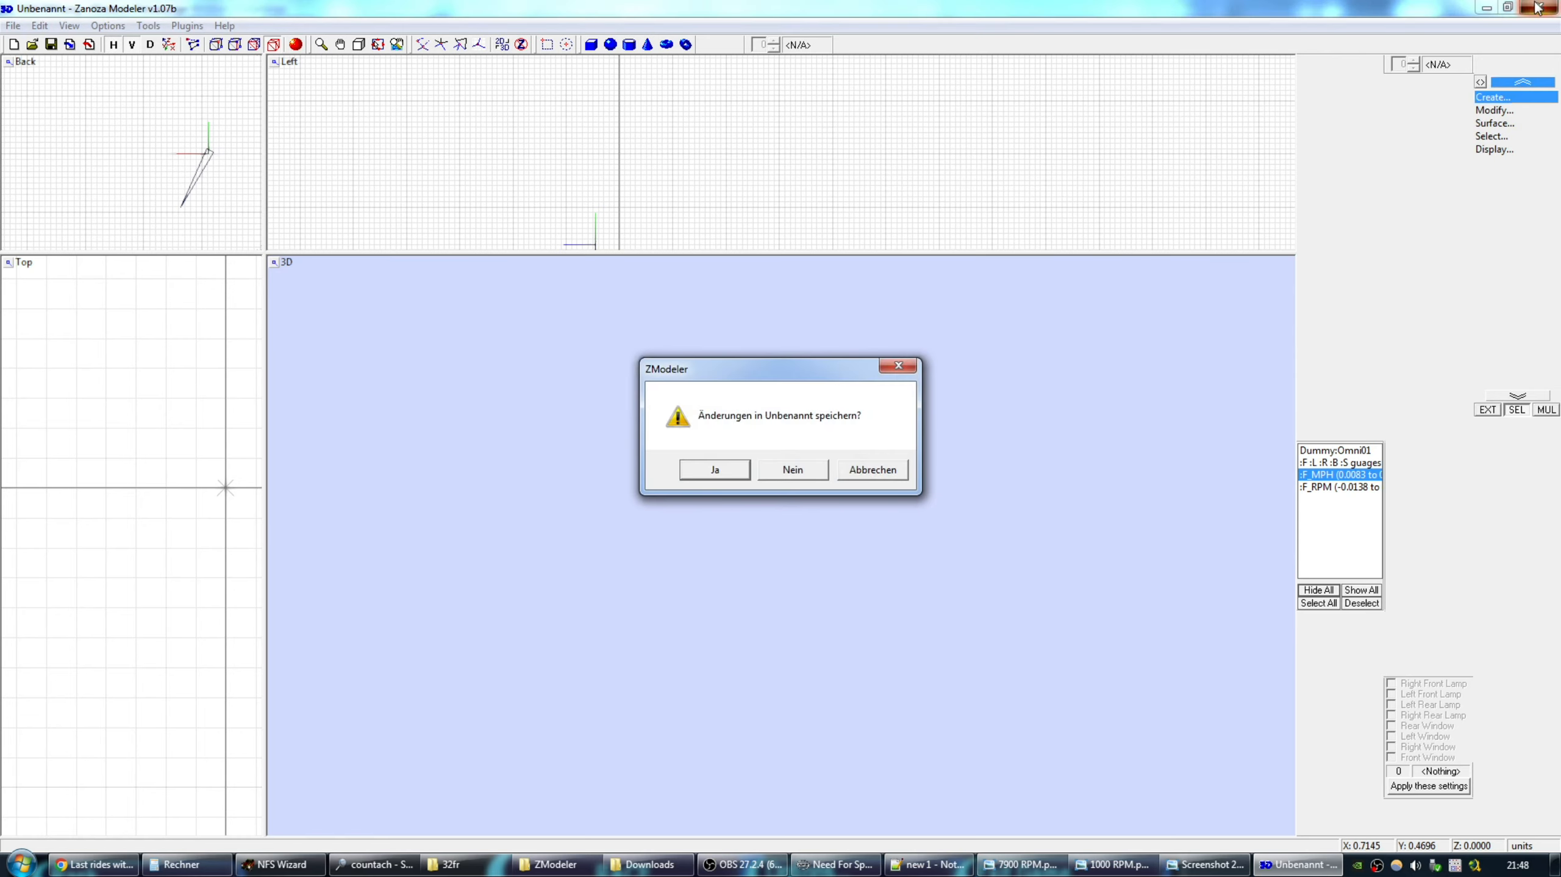
click(804, 470)
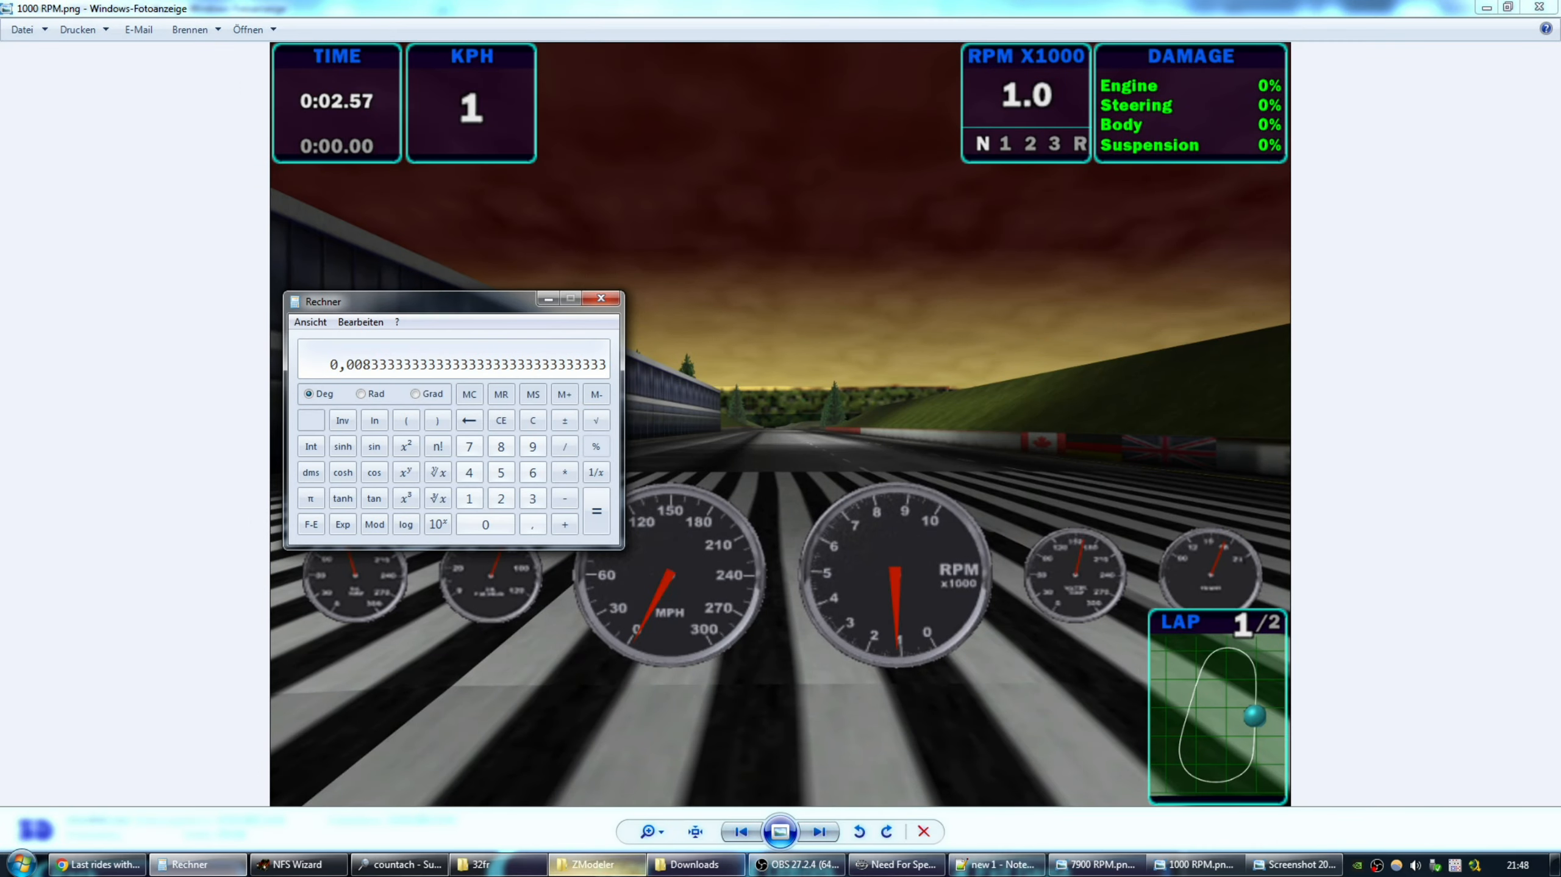
click(587, 864)
Copy the exported DASH.FCE into the 32fr car folder.
click(229, 360)
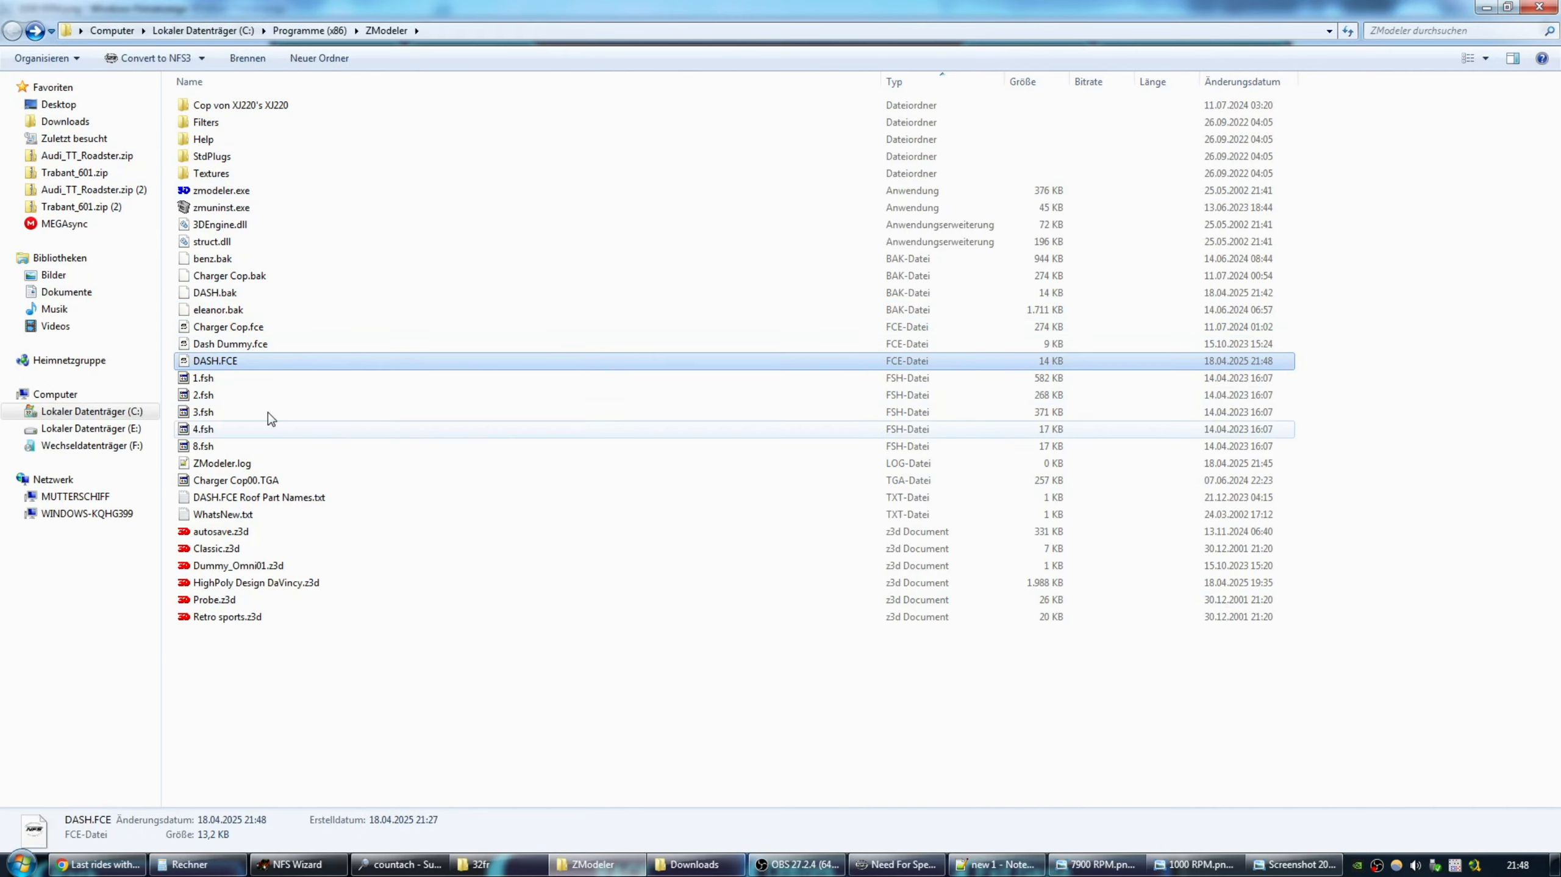
click(515, 862)
key(ctrl+v)
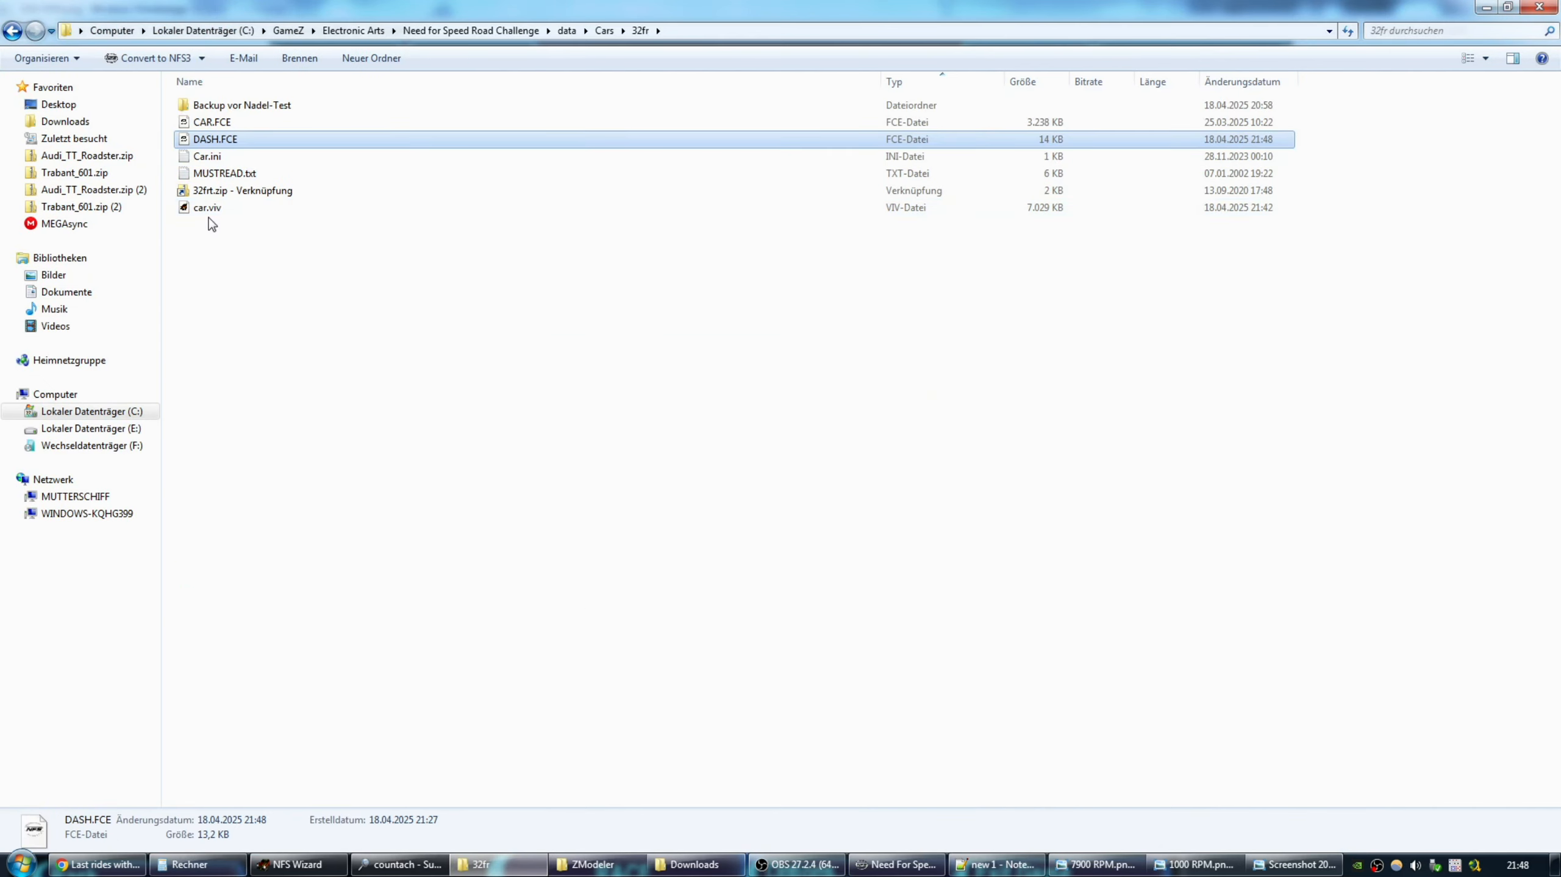
Import DASH.FCE into car.viv, replacing the old one, and close the archive.
click(213, 207)
double_click(212, 207)
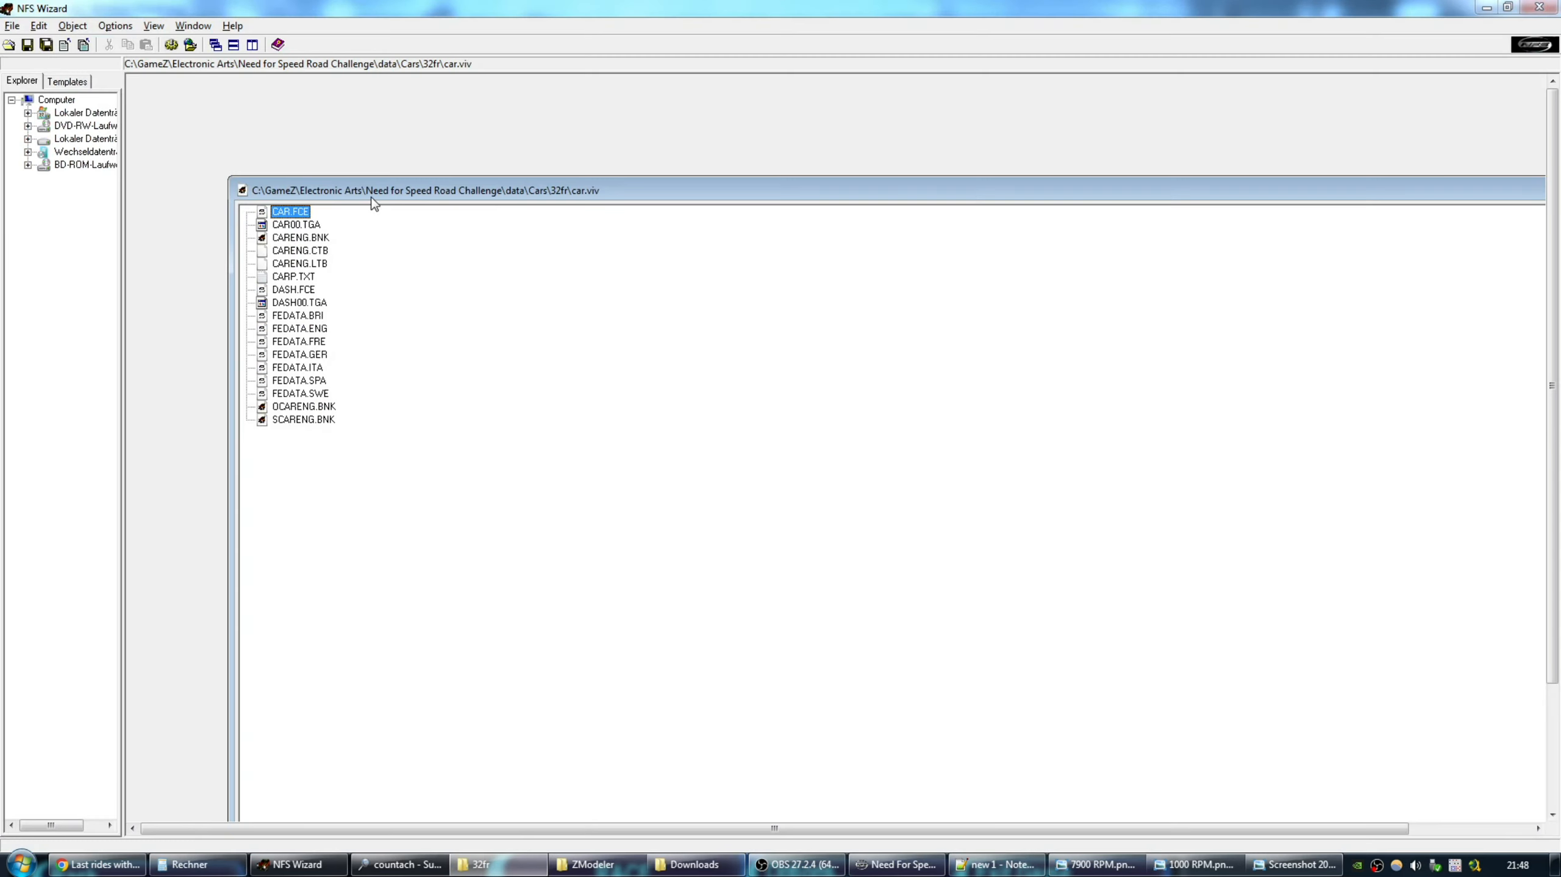
right_click(190, 124)
click(227, 134)
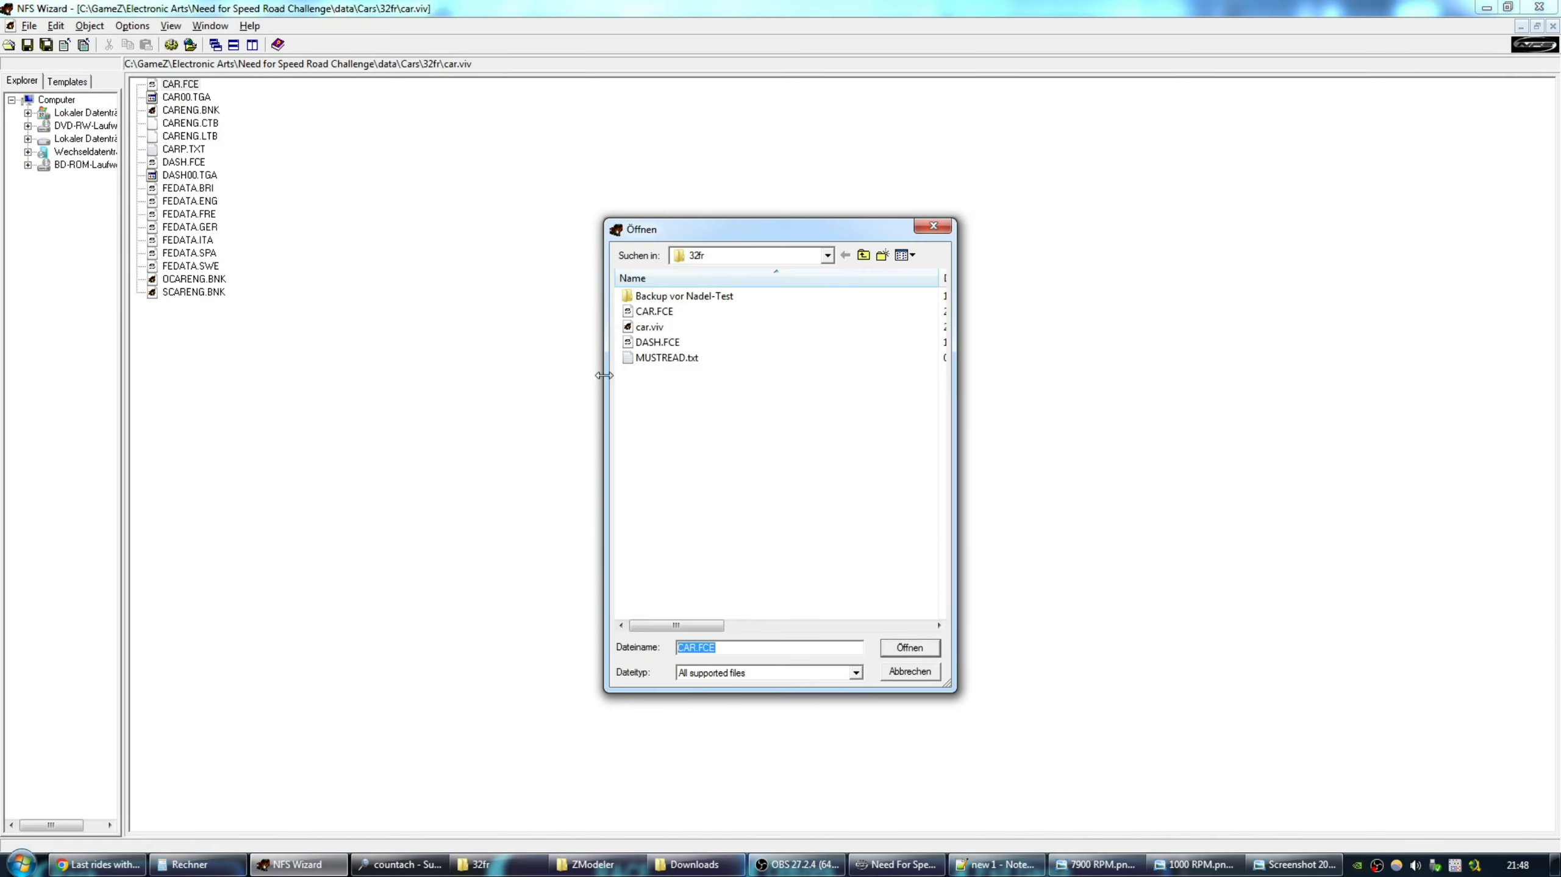
click(678, 345)
double_click(657, 342)
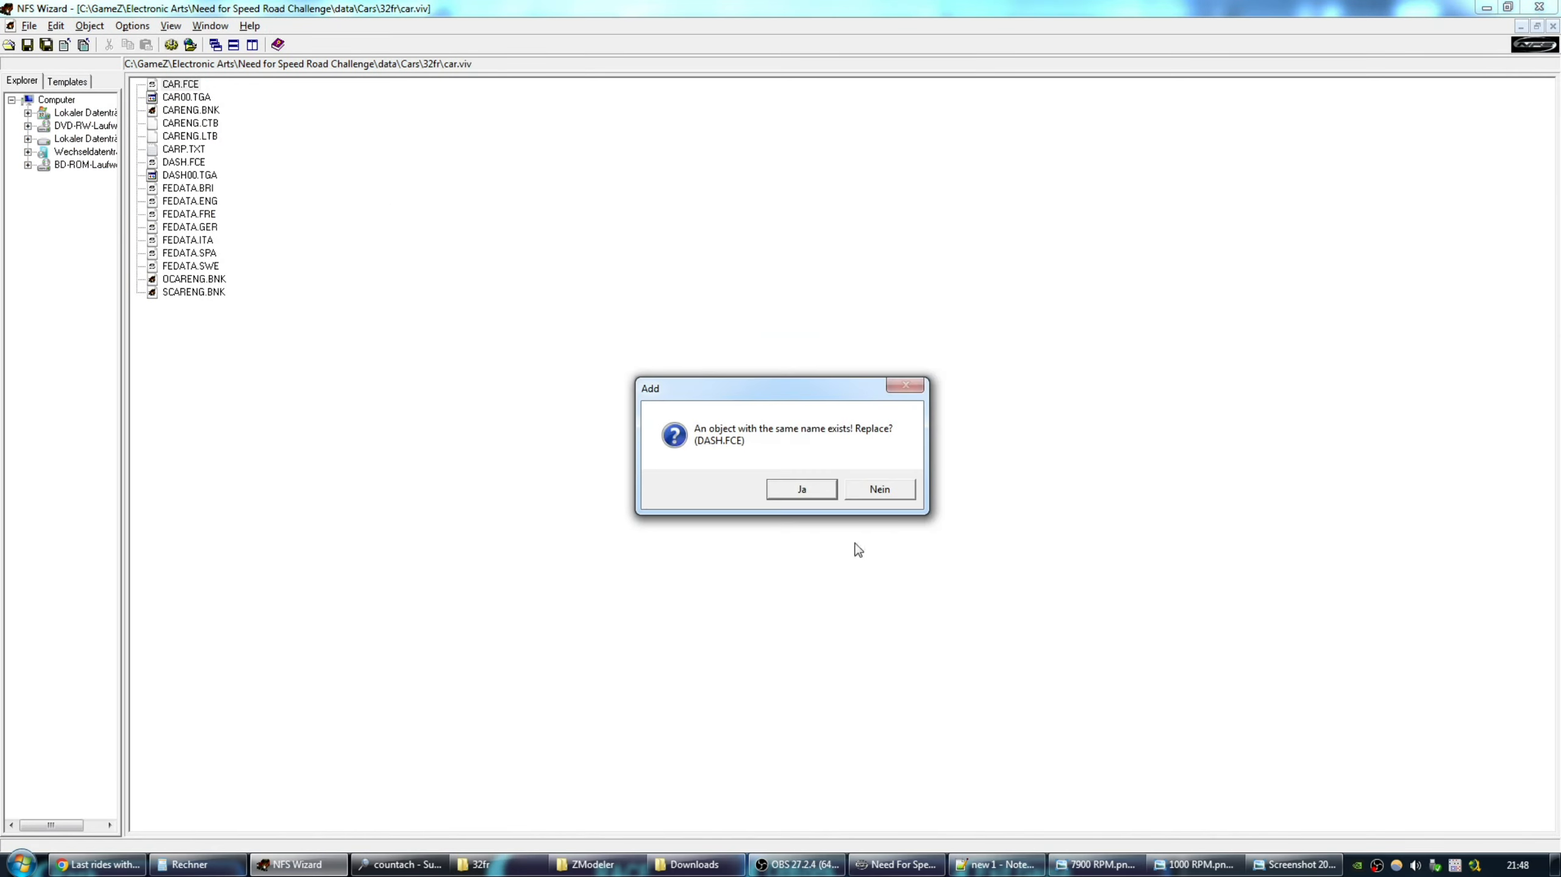
click(808, 495)
click(1554, 26)
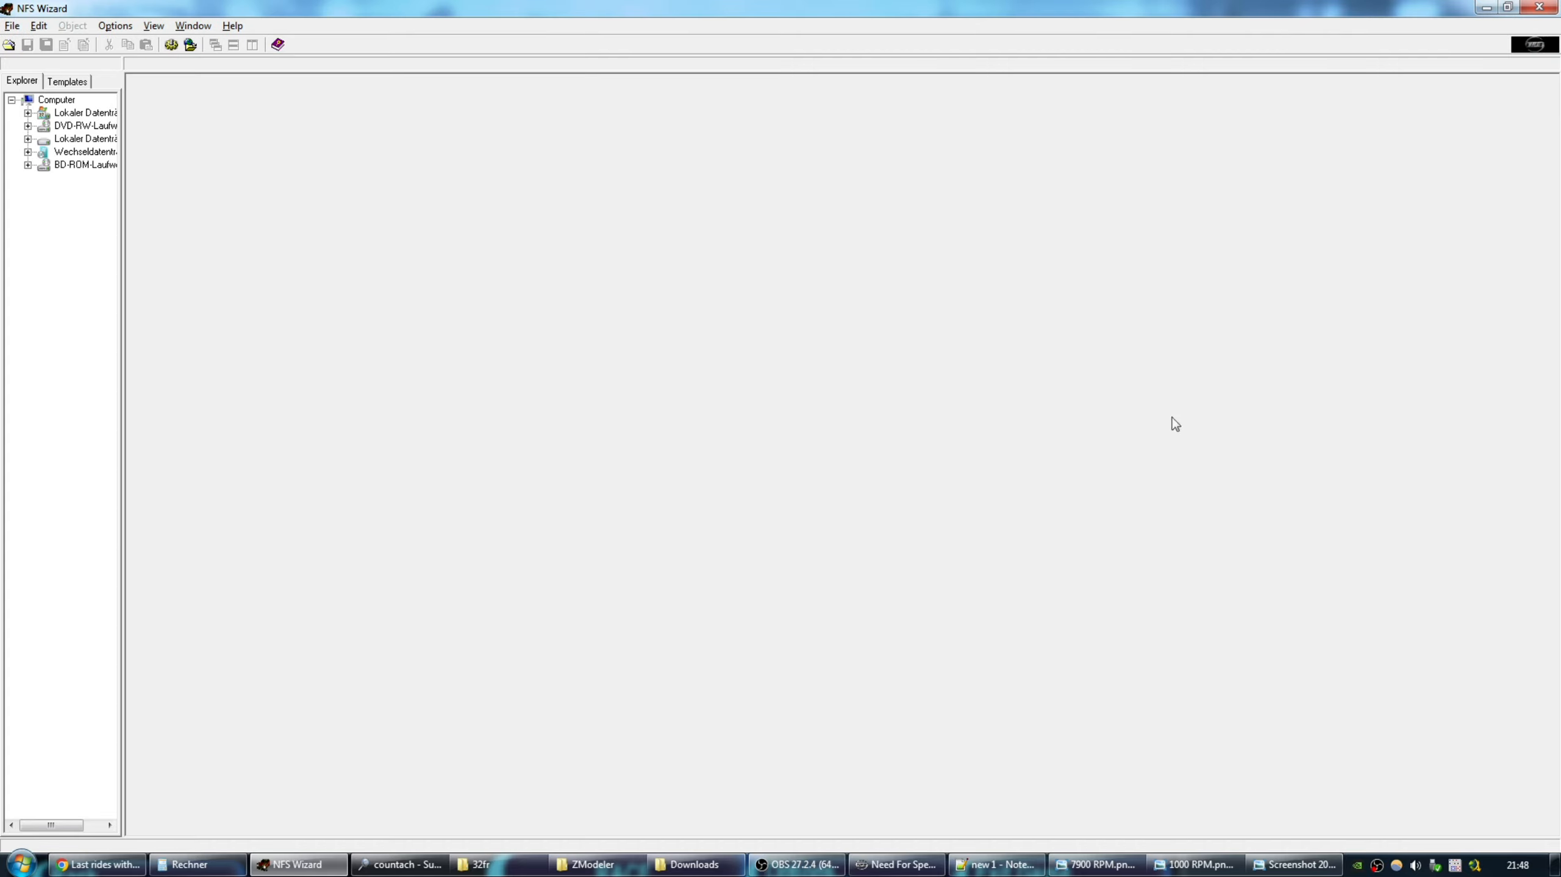
Start the single race and accelerate, shifting up into third gear.
click(899, 864)
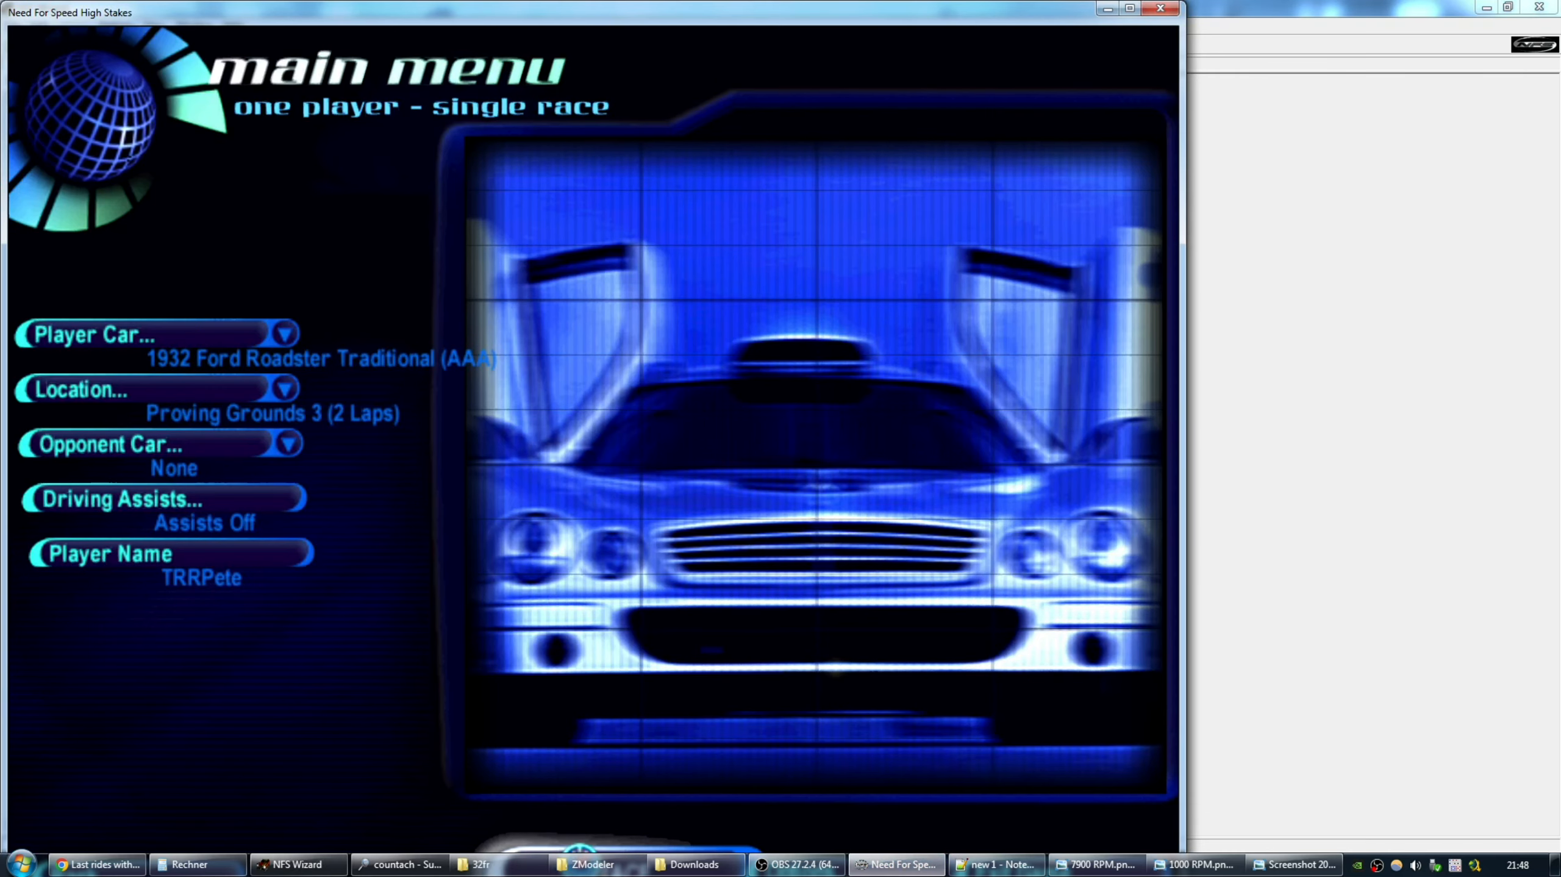
key(Return)
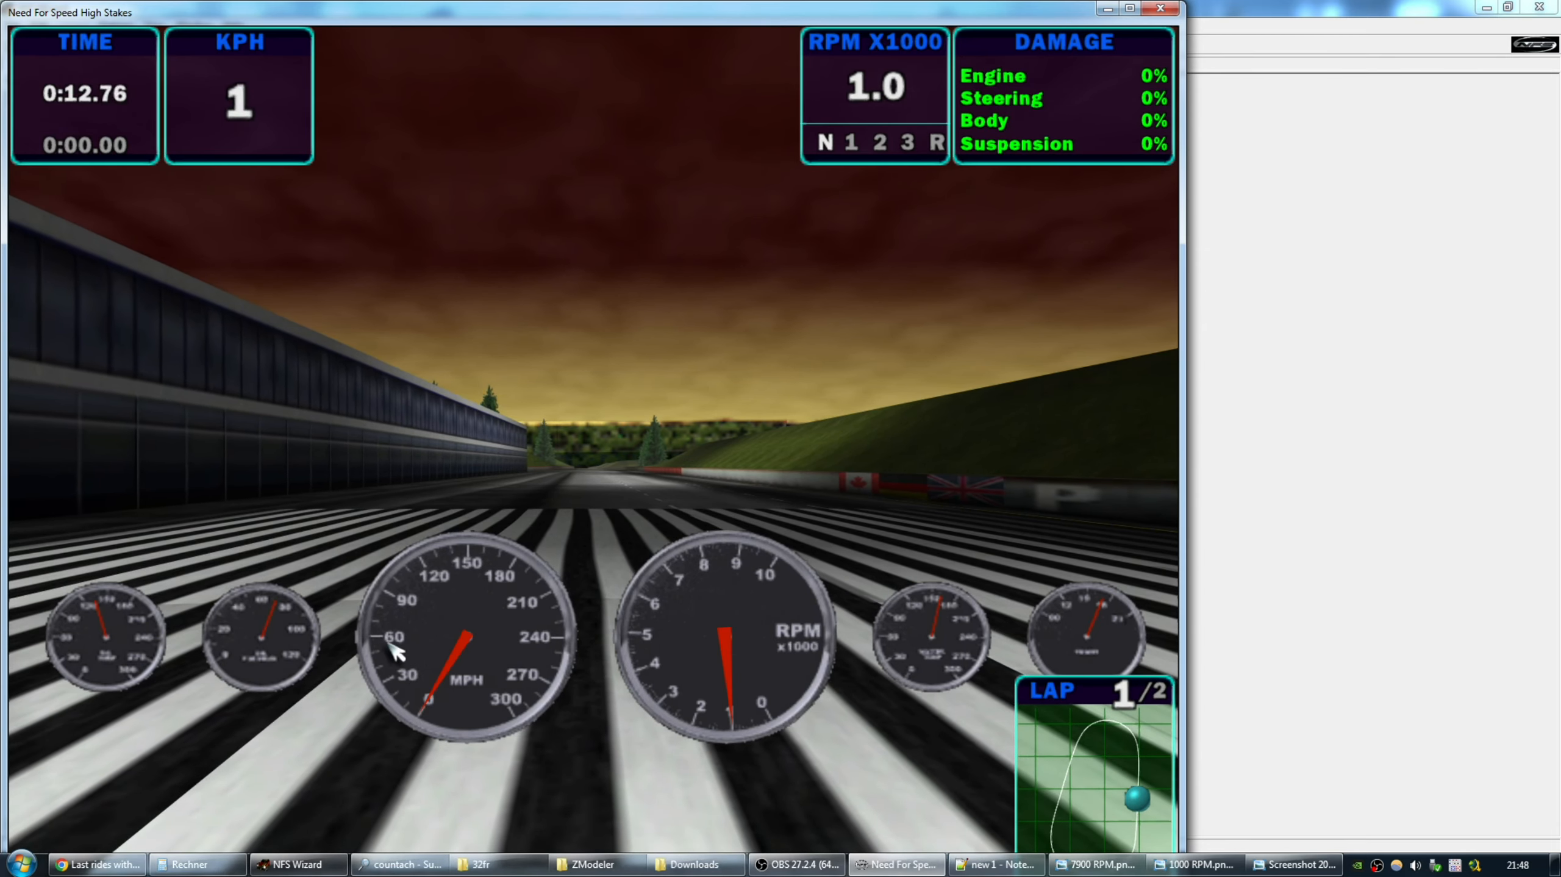
key(Up)
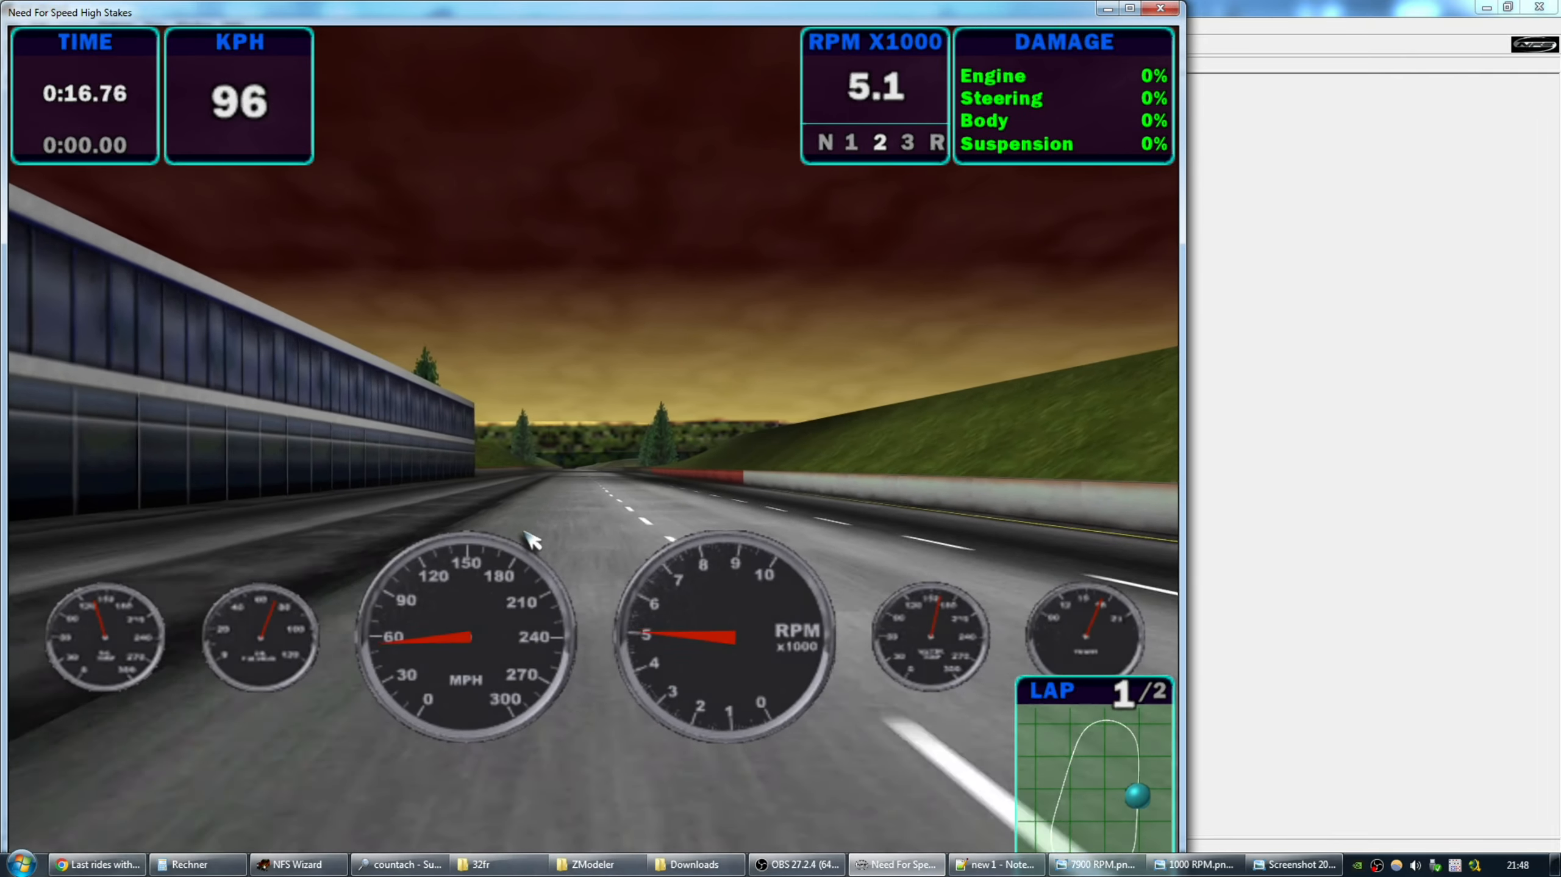
key(a)
key(Up)
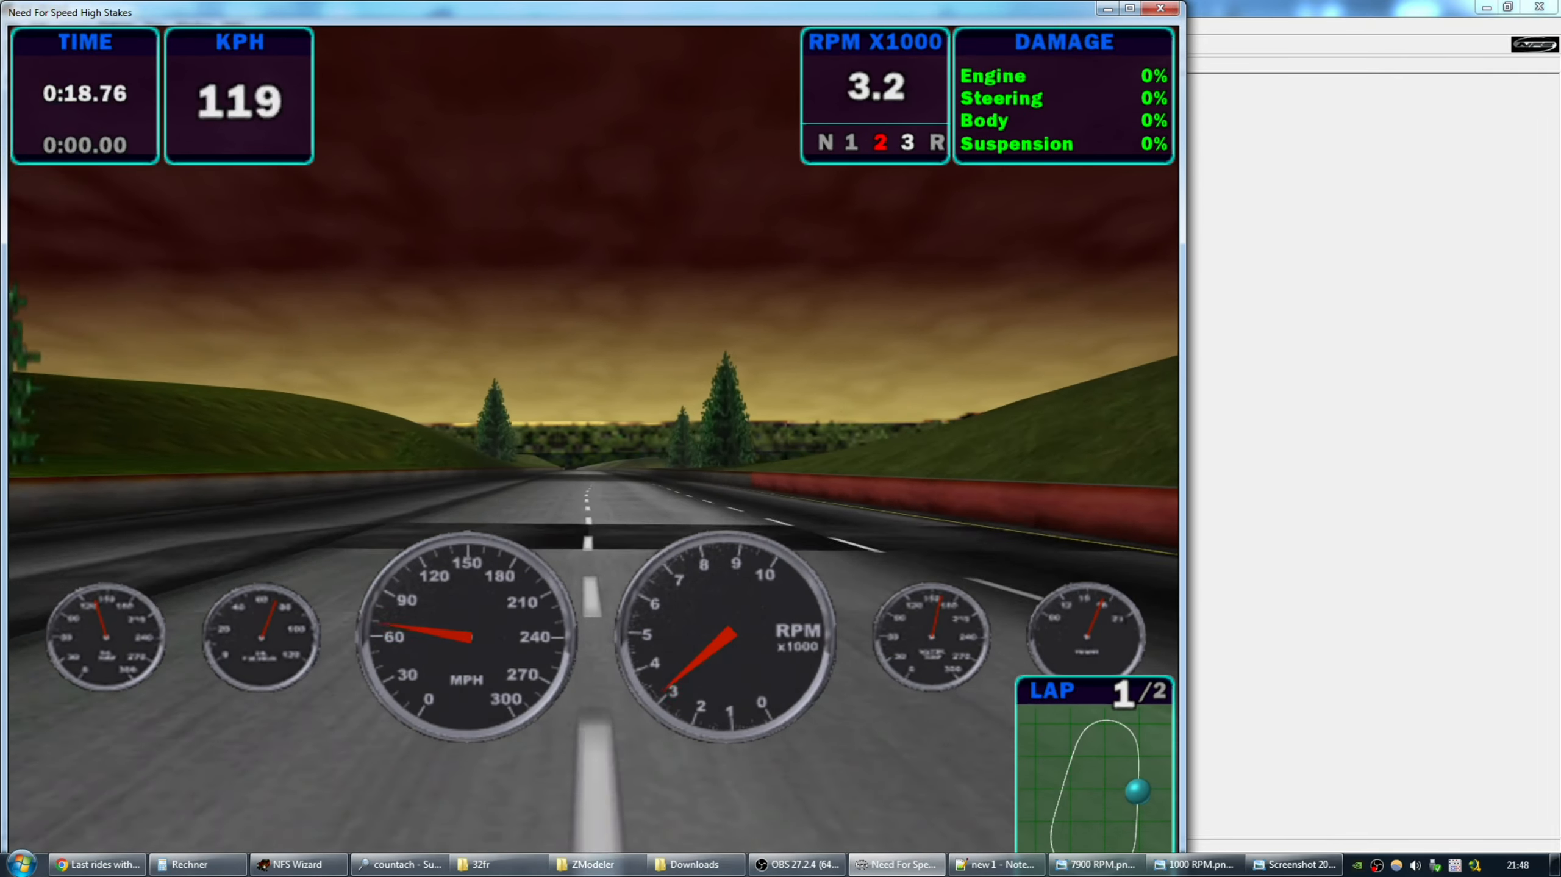
Pause the race and quit to the system.
key(Escape)
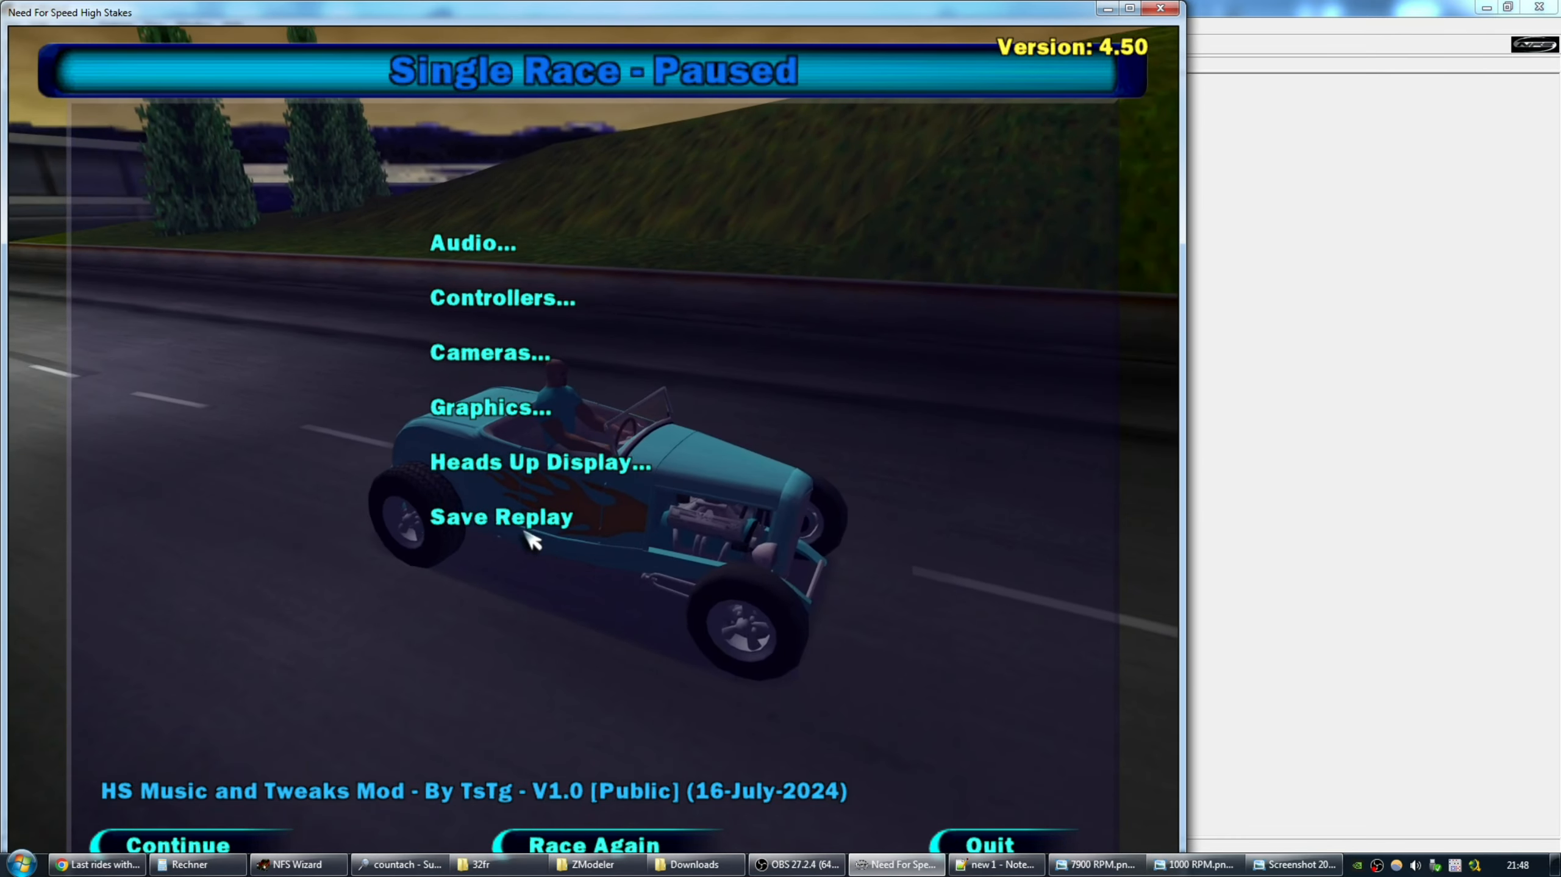
key(Escape)
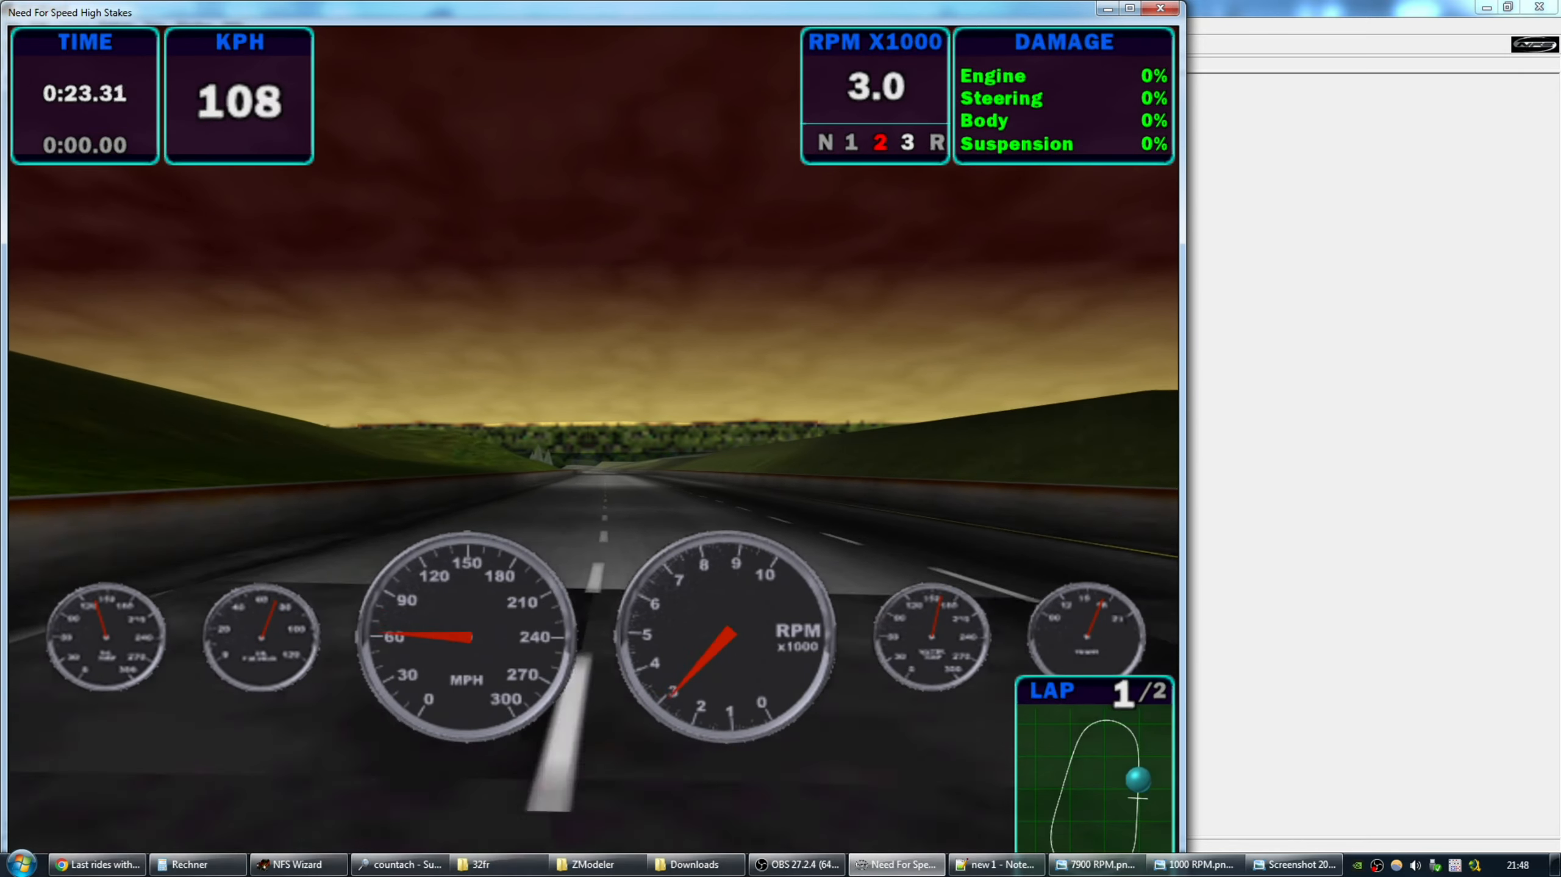
key(Escape)
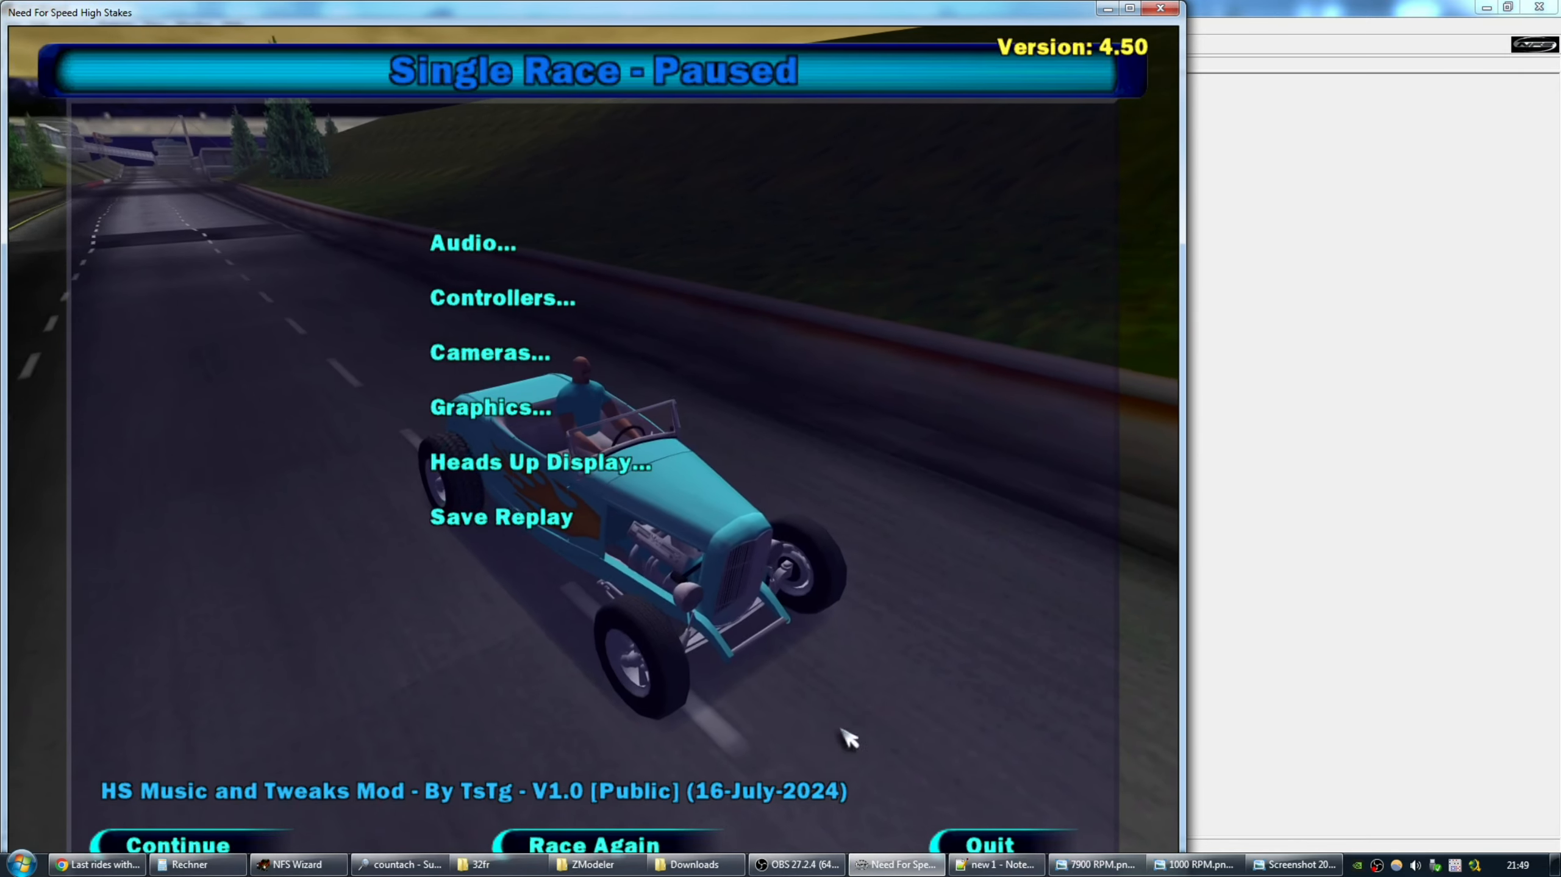
click(975, 839)
click(596, 546)
click(519, 497)
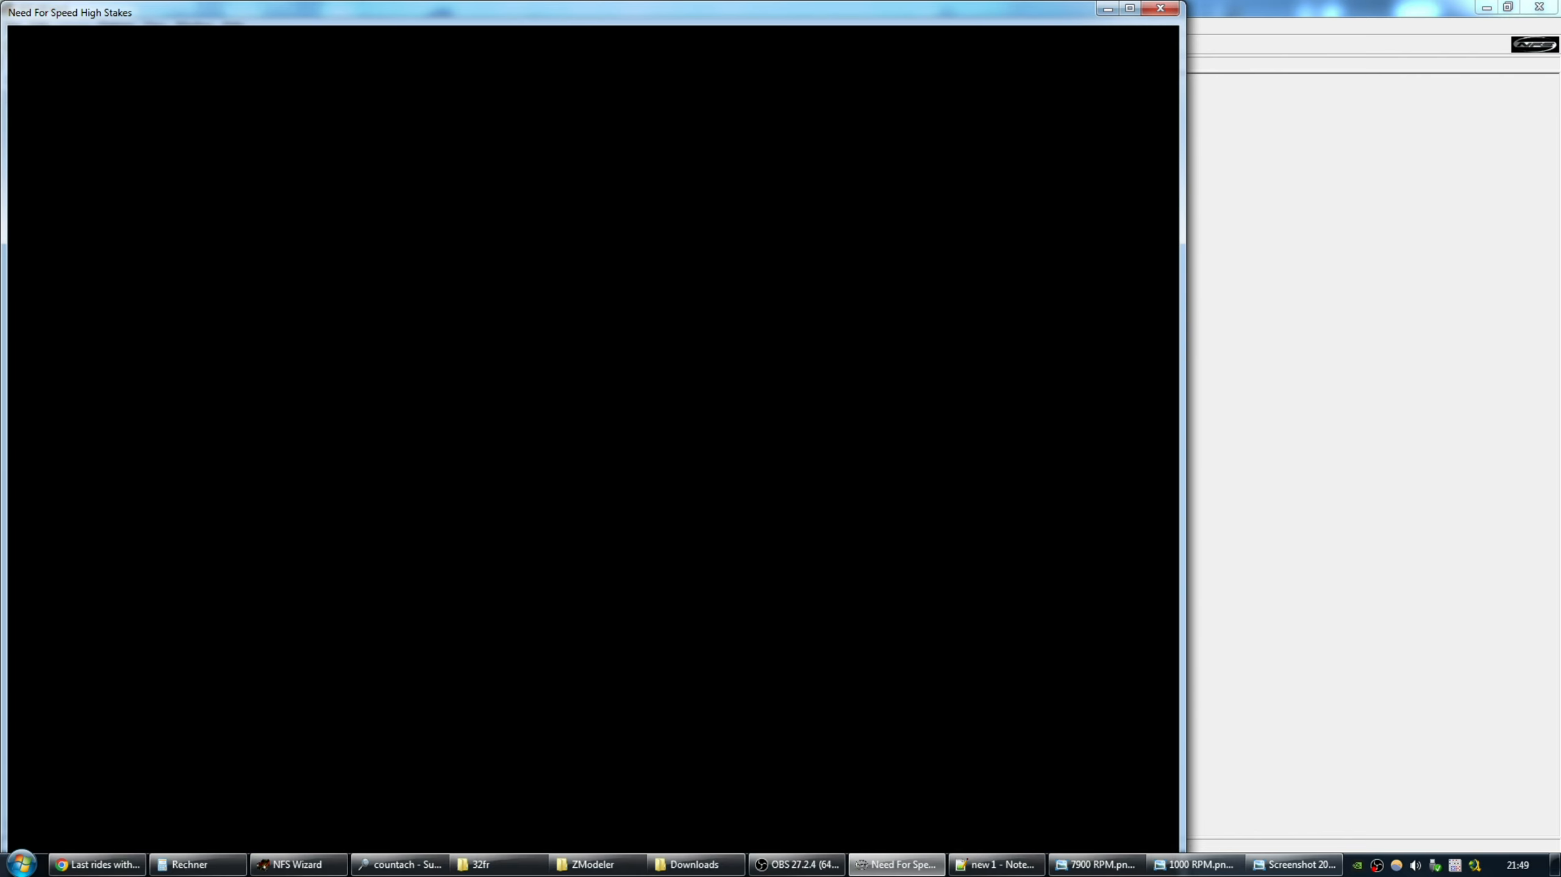
key(super)
key(alt+Tab)
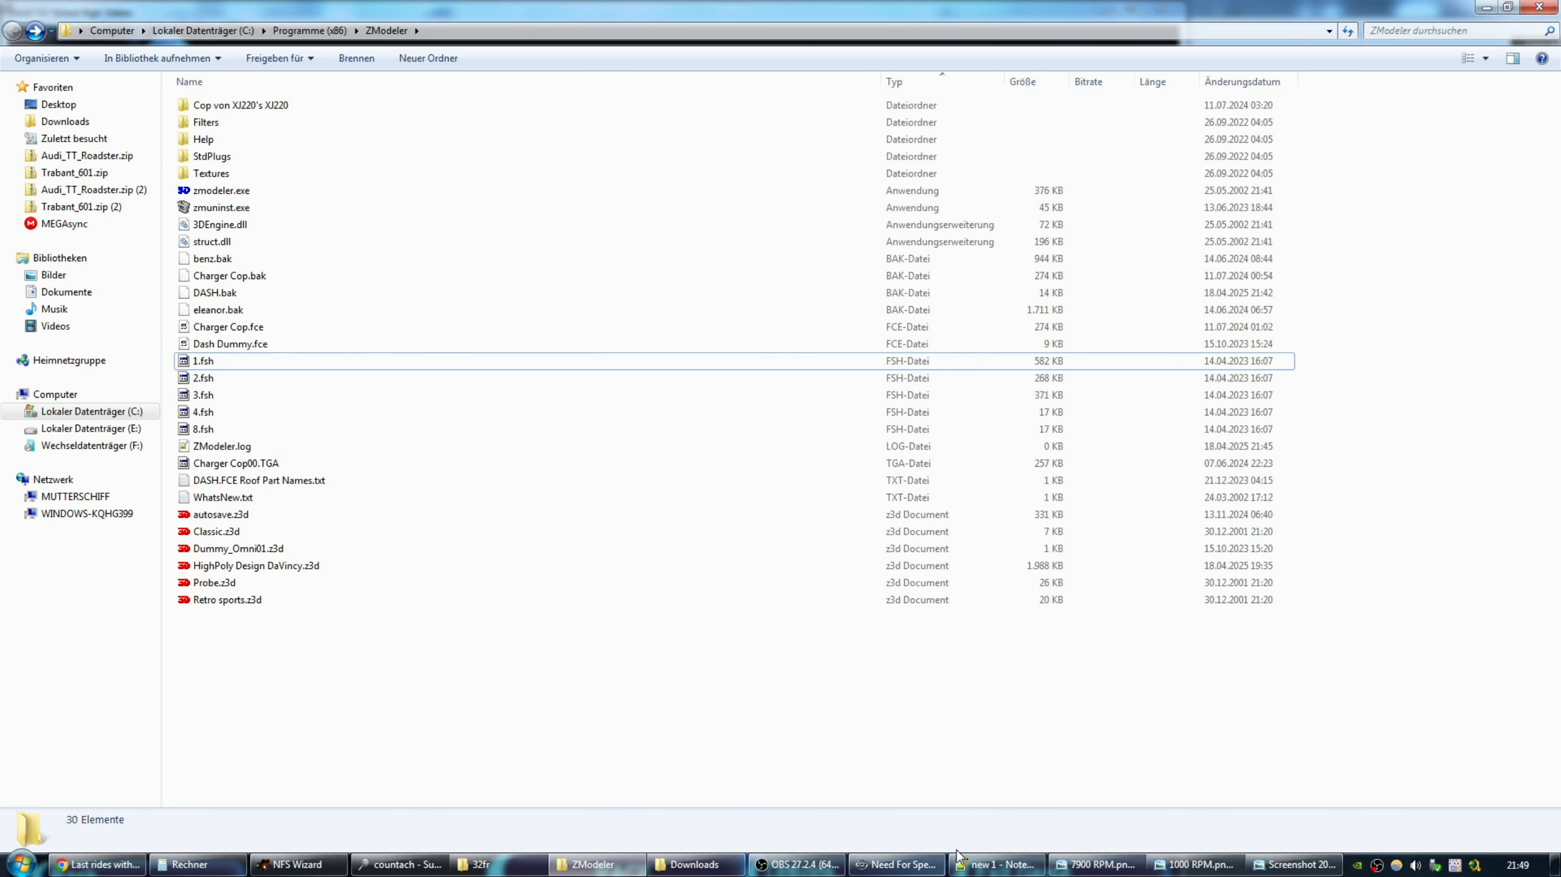
click(694, 864)
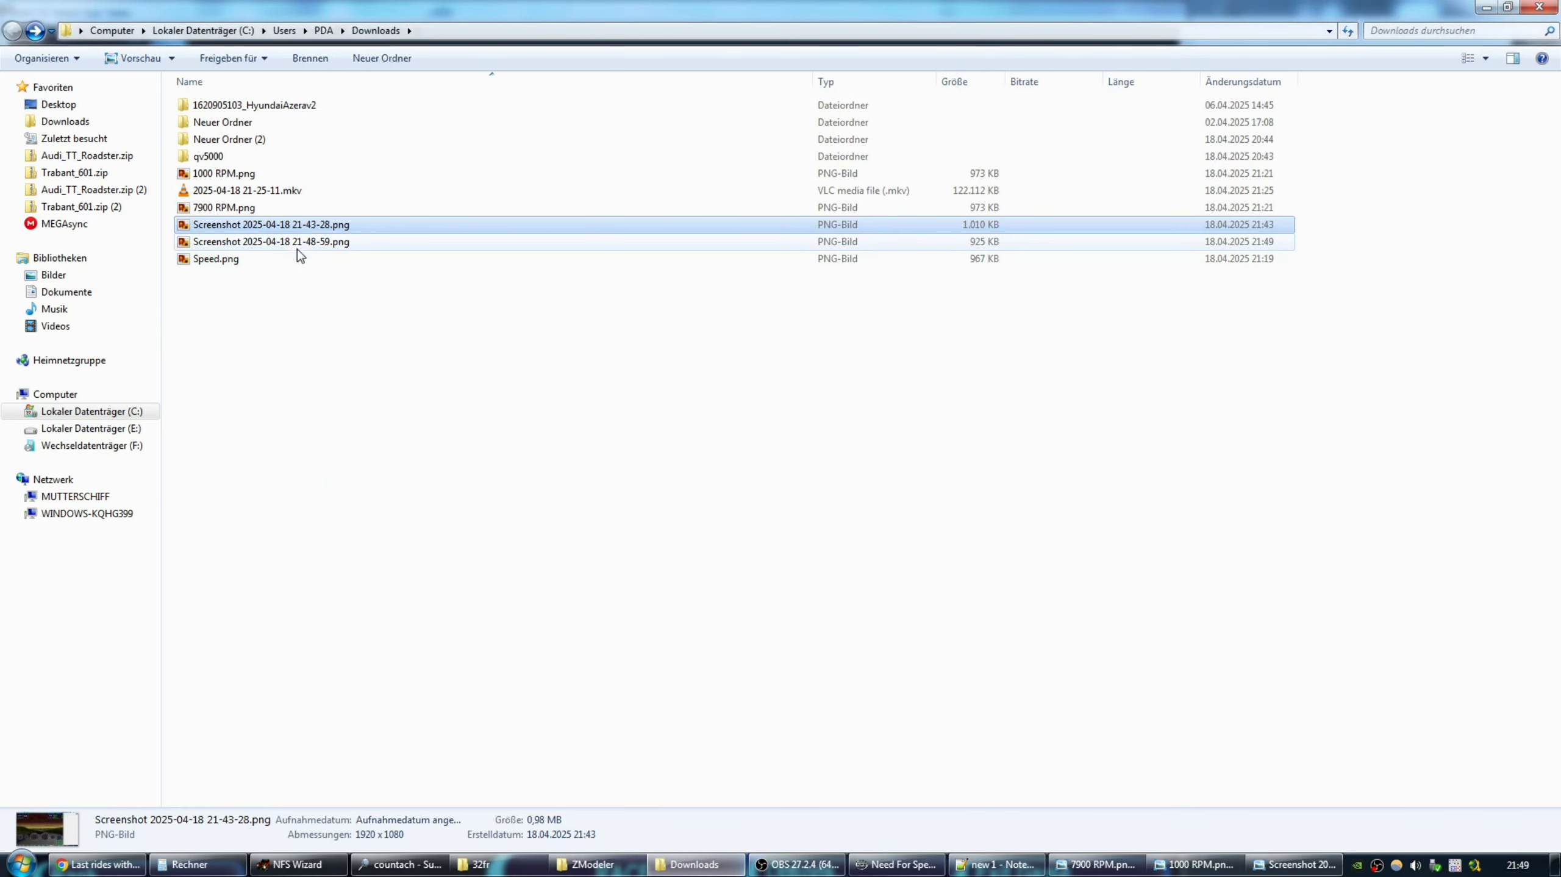
double_click(288, 225)
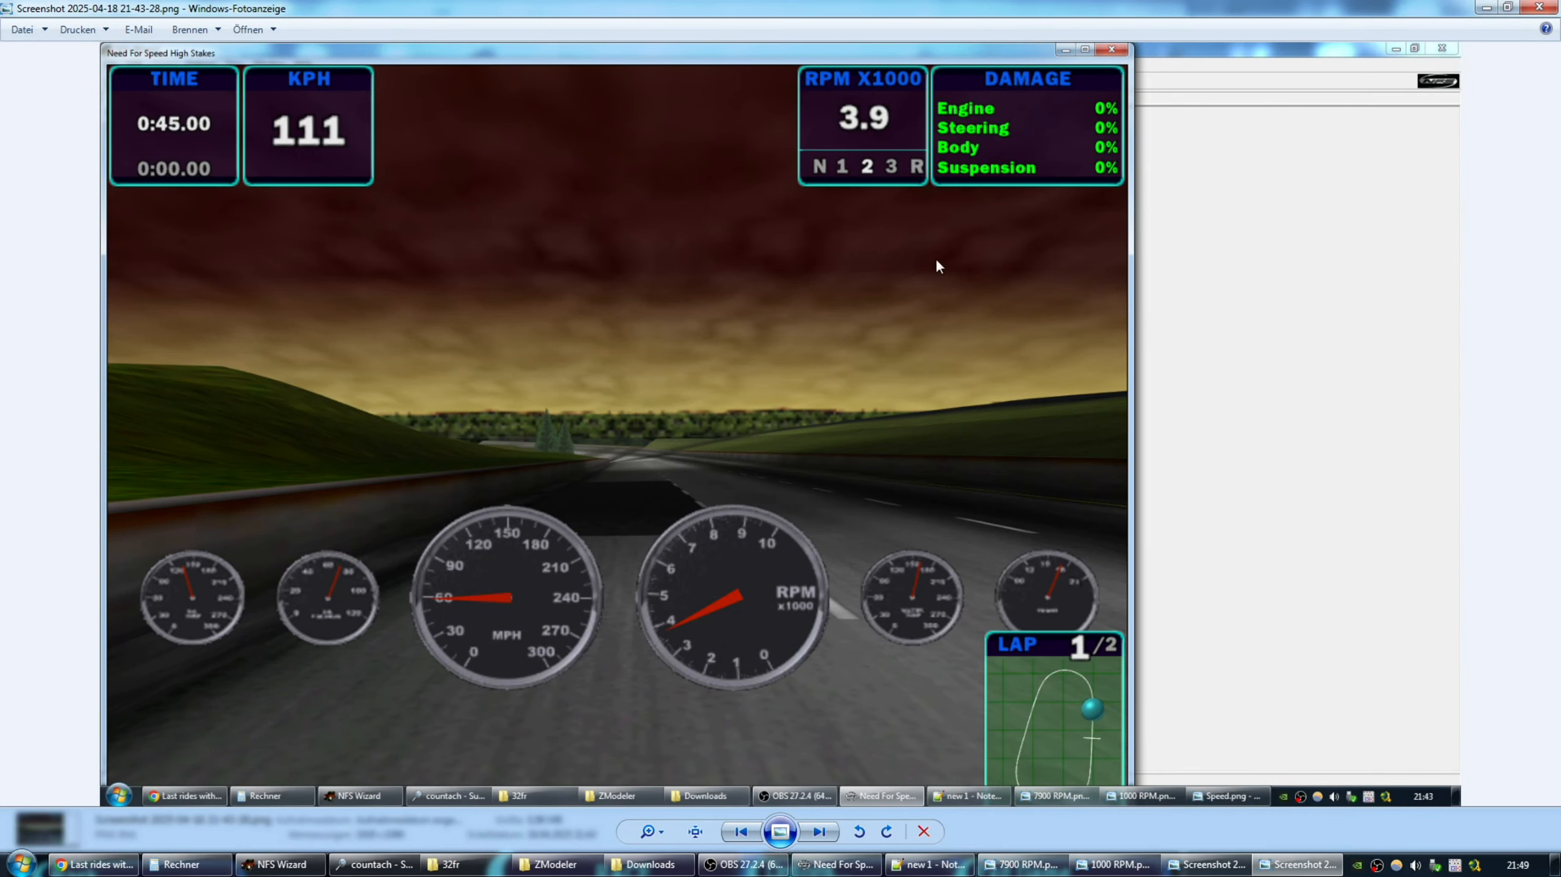
click(1540, 8)
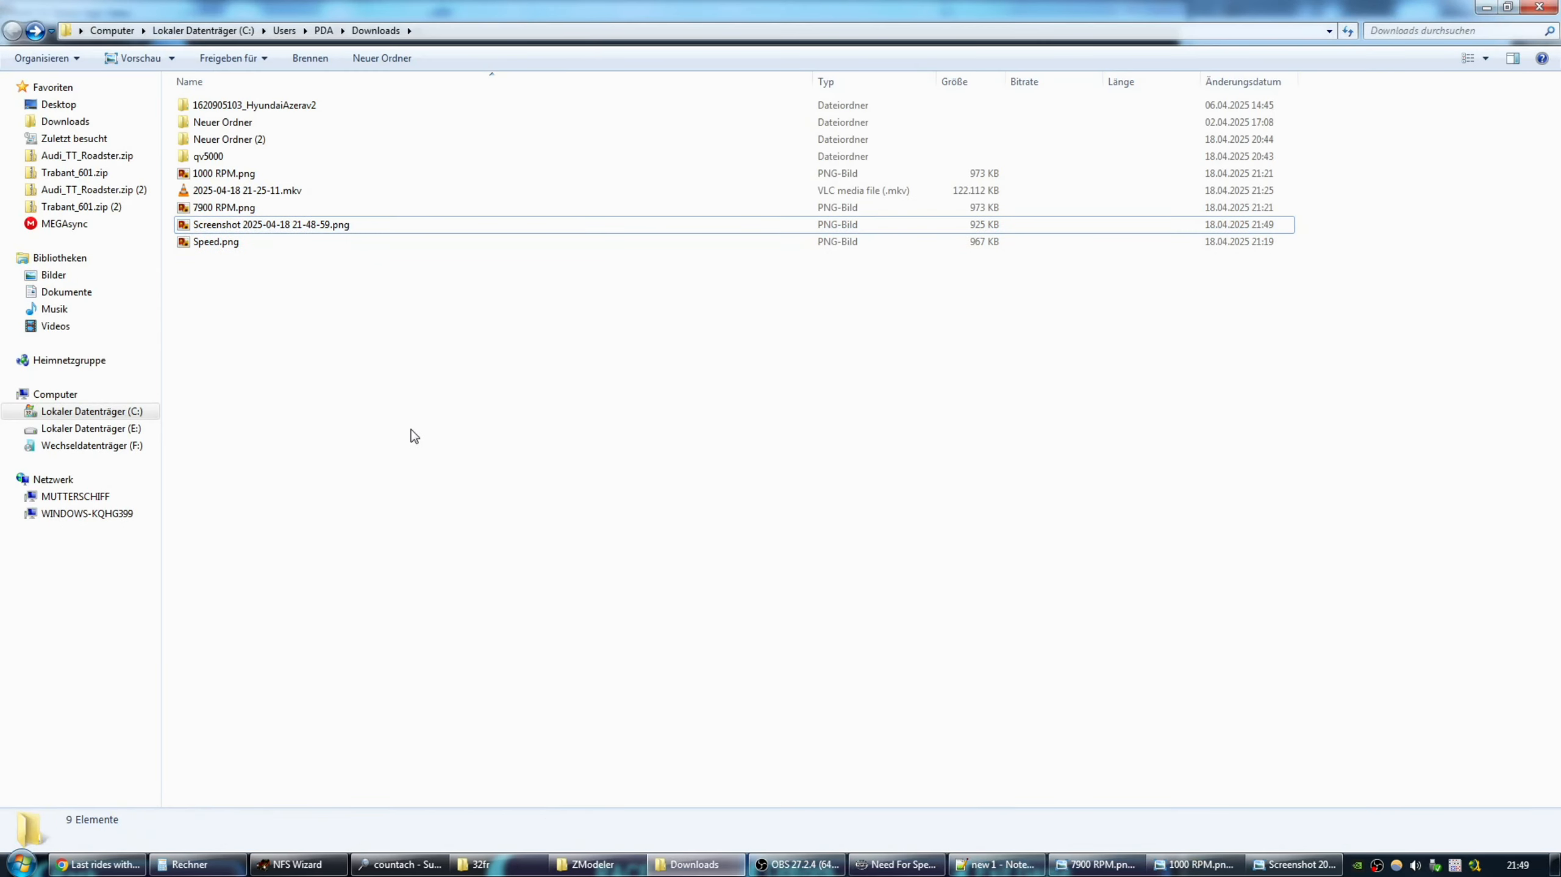
double_click(252, 223)
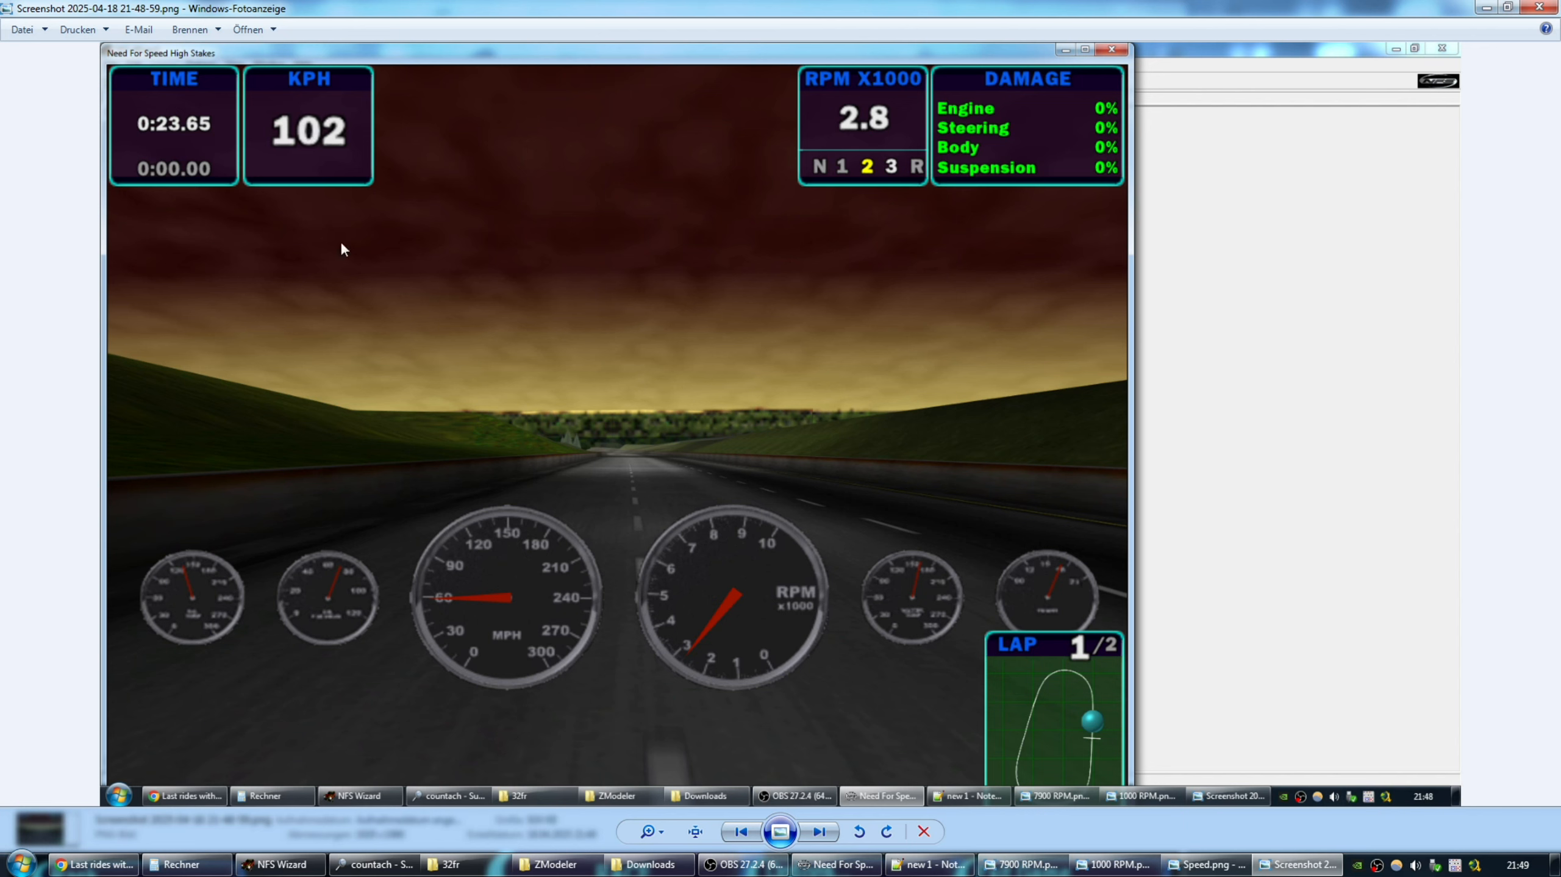
Compute 60 × 1,6 = 96 in Calculator beside the speedometer.
click(196, 864)
drag(463, 293, 795, 192)
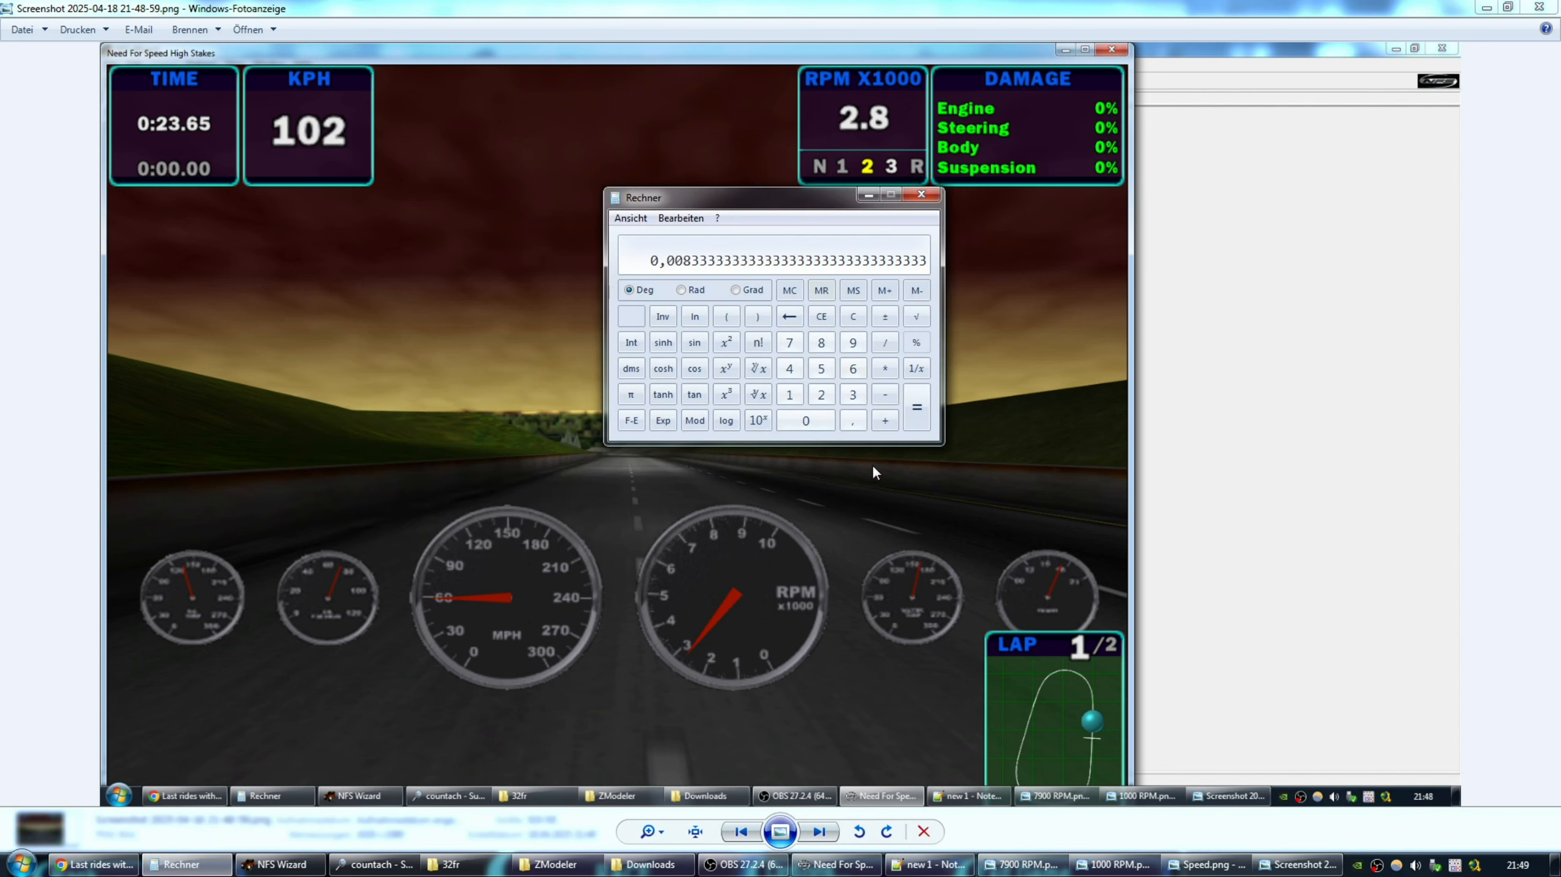
click(853, 368)
click(829, 420)
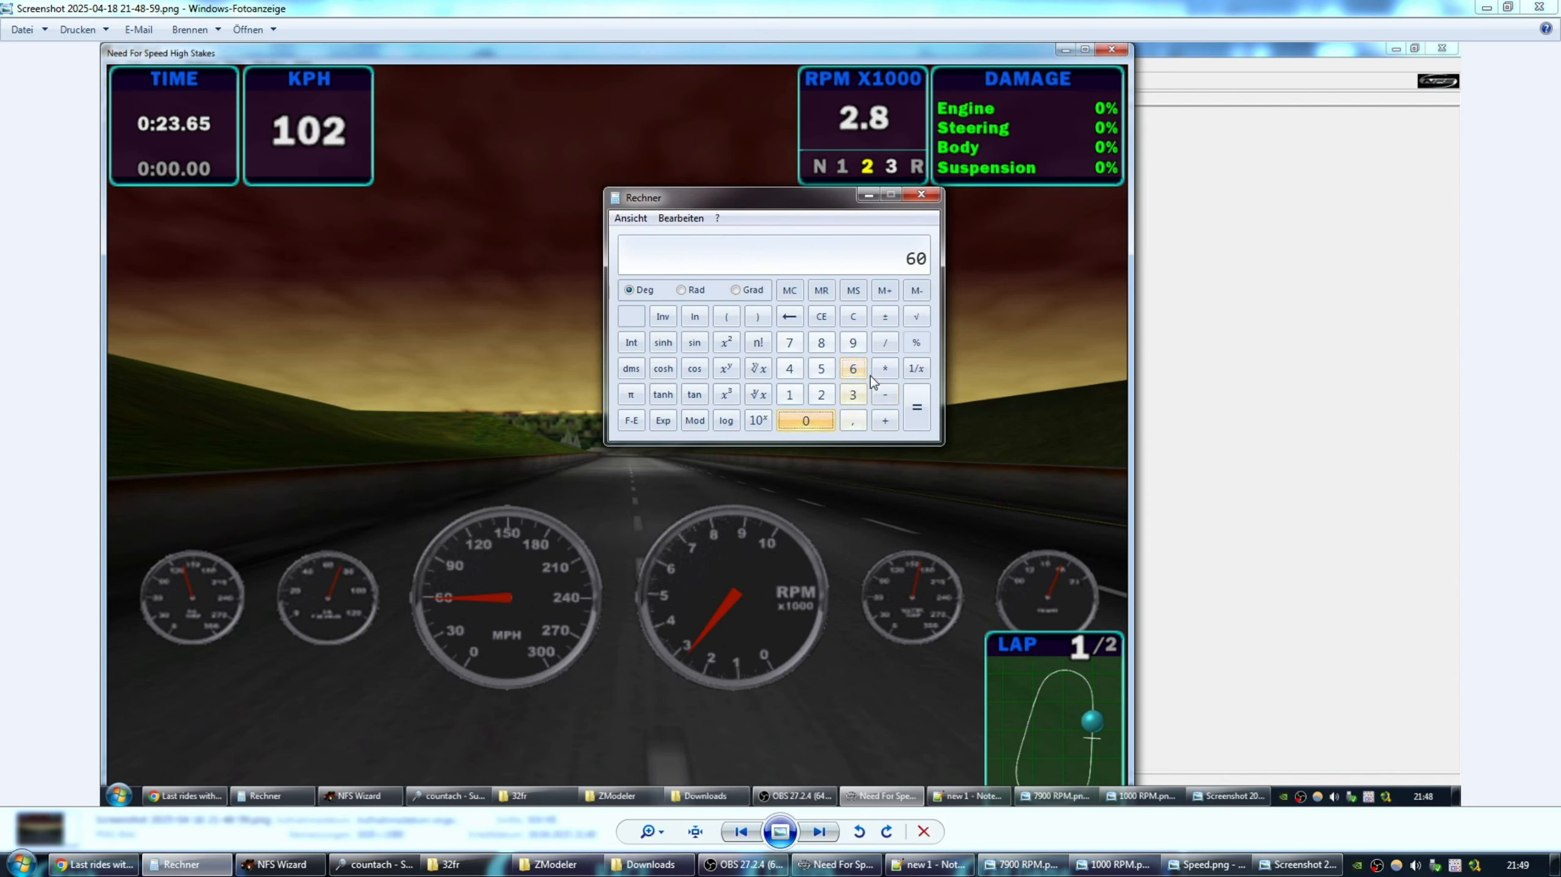
click(884, 368)
click(792, 393)
click(854, 420)
click(853, 369)
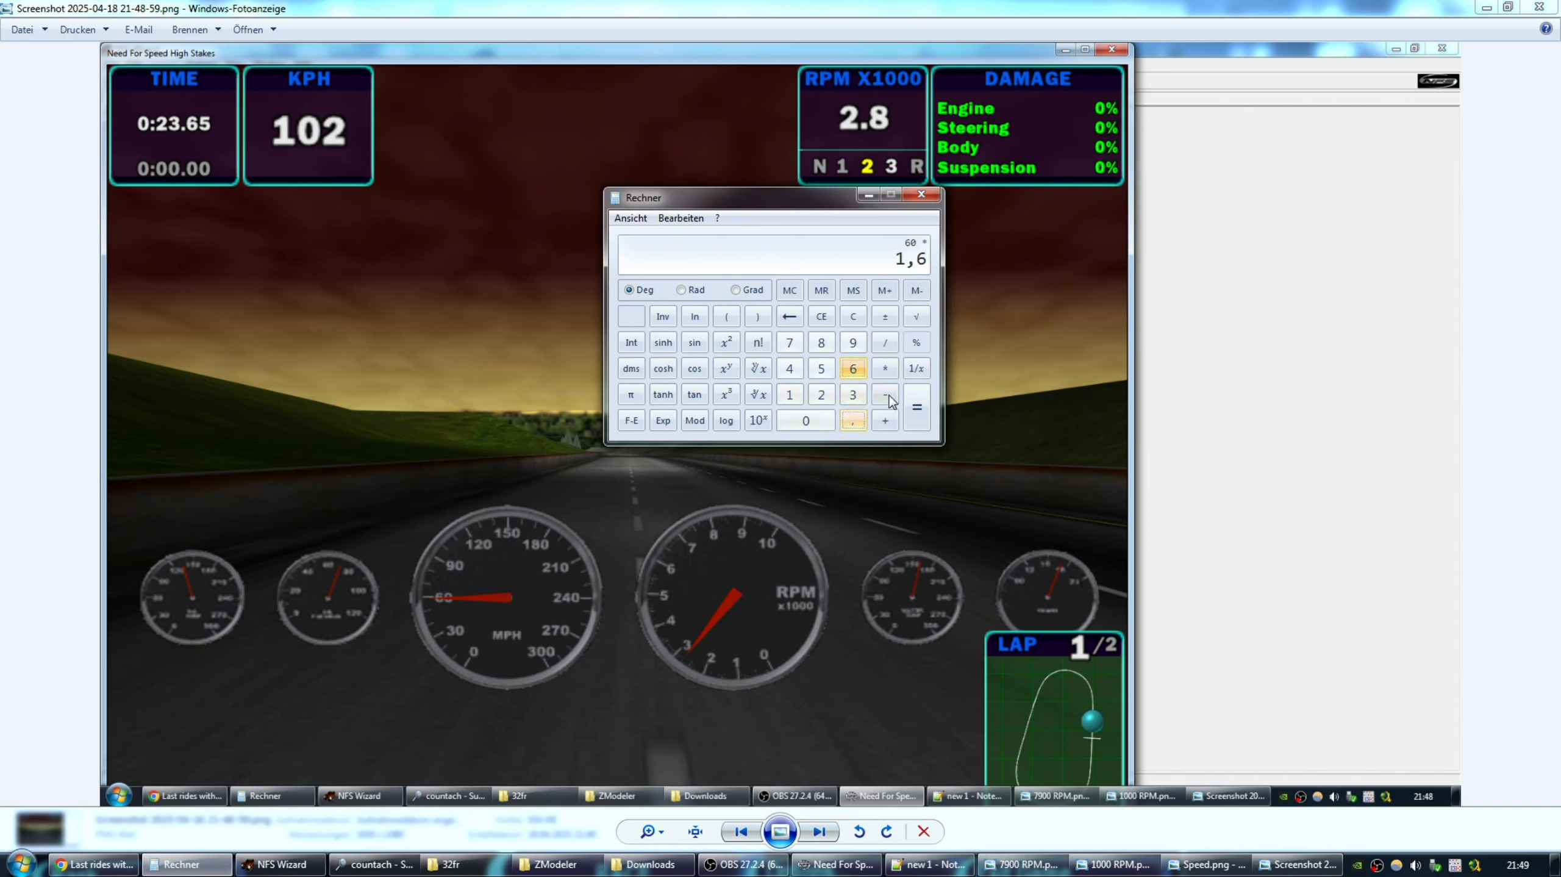
click(917, 407)
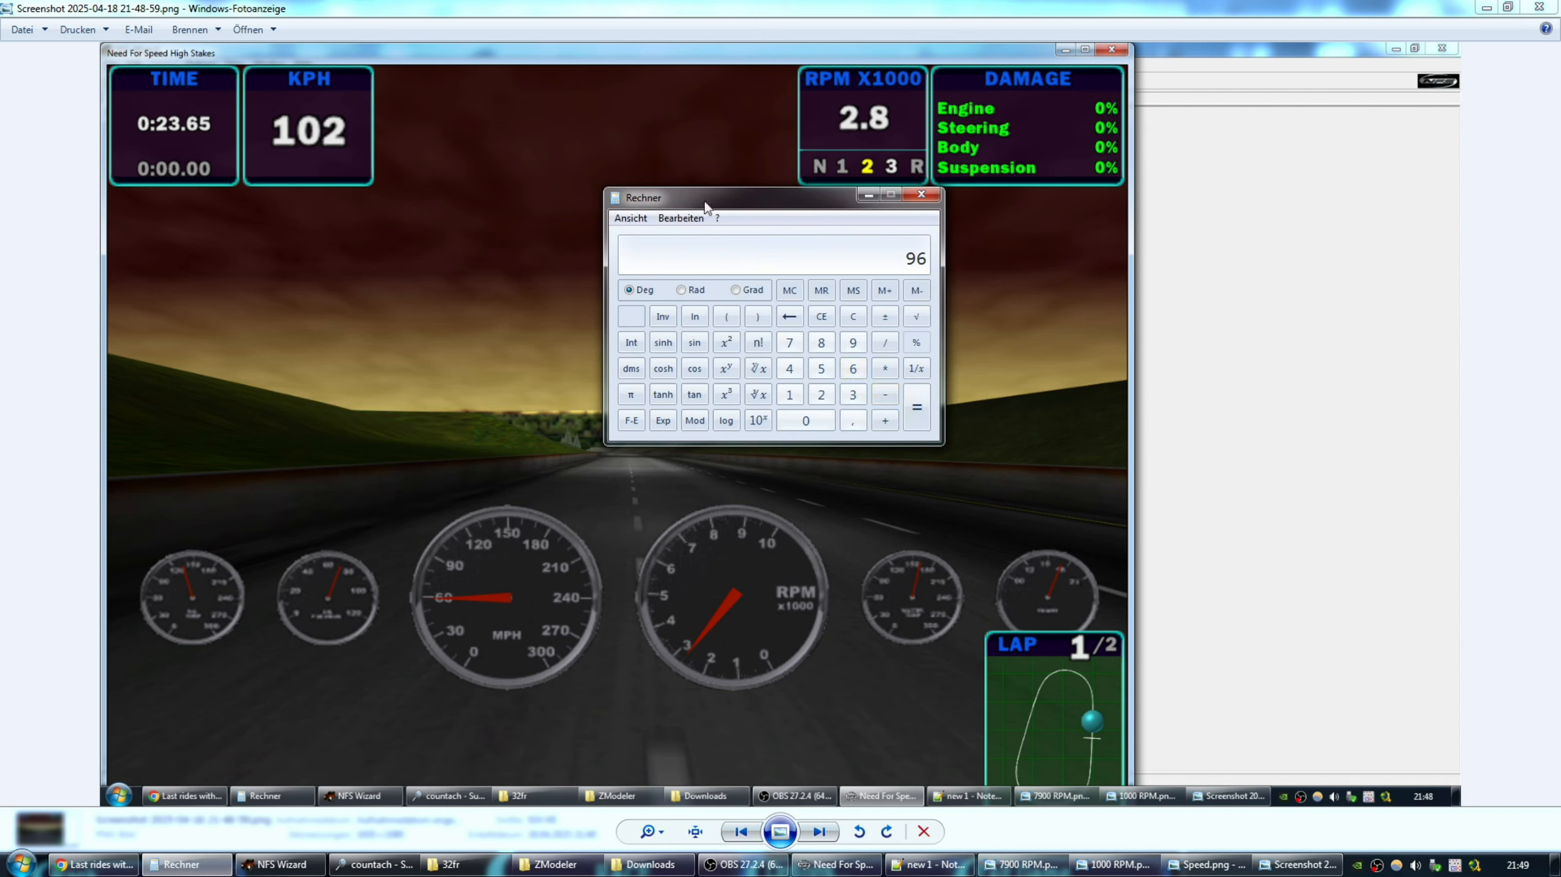
drag(737, 206, 939, 188)
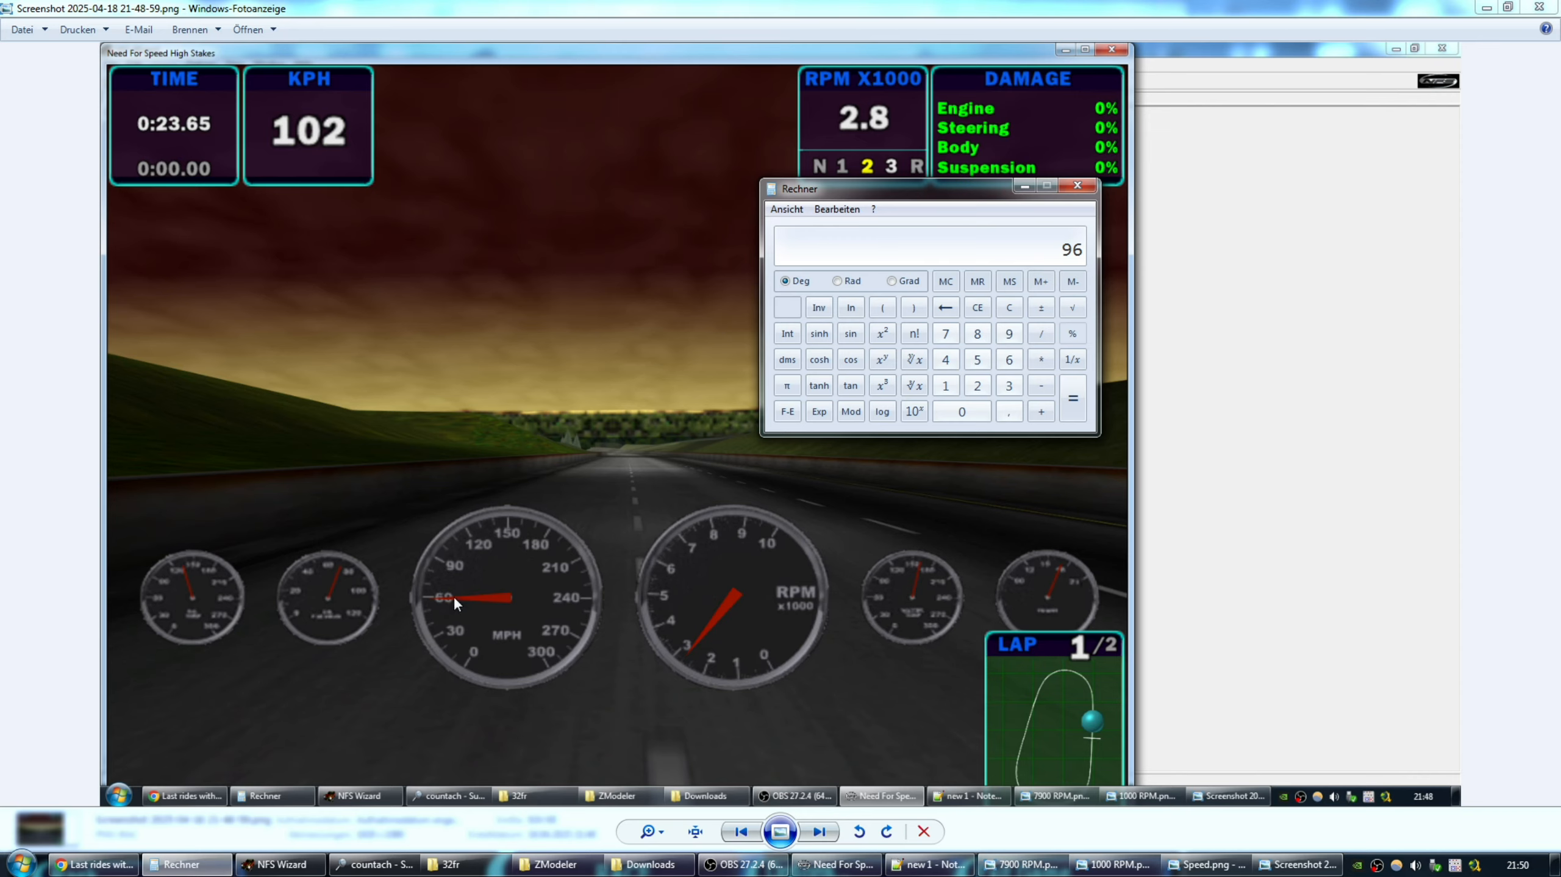
Leave the speedometer screenshot and bring up the 32fr car folder listing DASH.FCE.
click(451, 864)
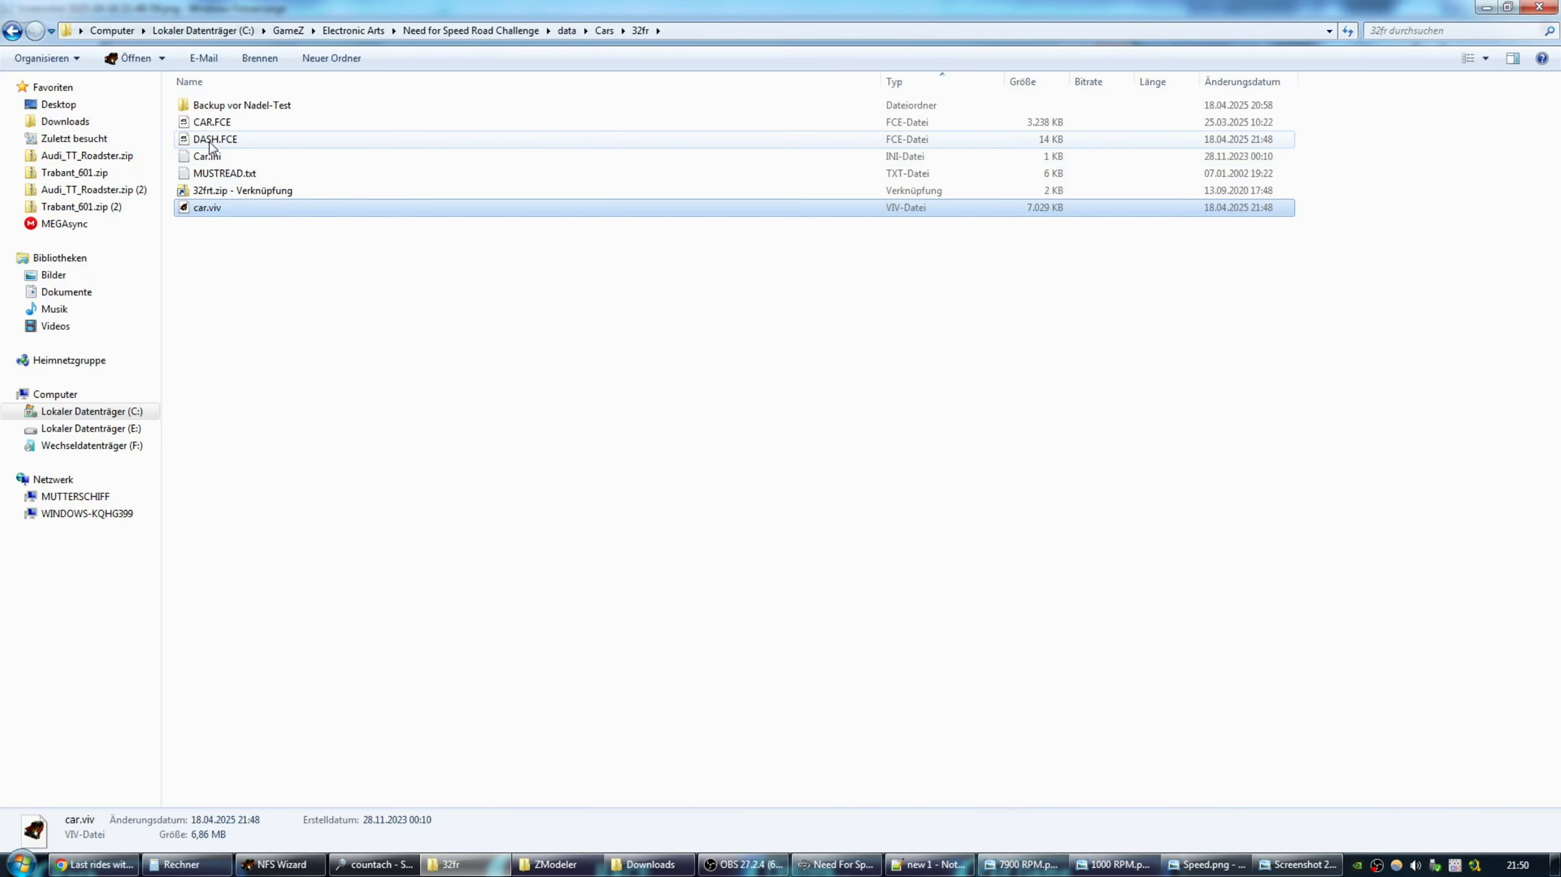
Select DASH.FCE, then launch zmodeler.exe from its program folder.
click(209, 140)
click(555, 864)
click(206, 191)
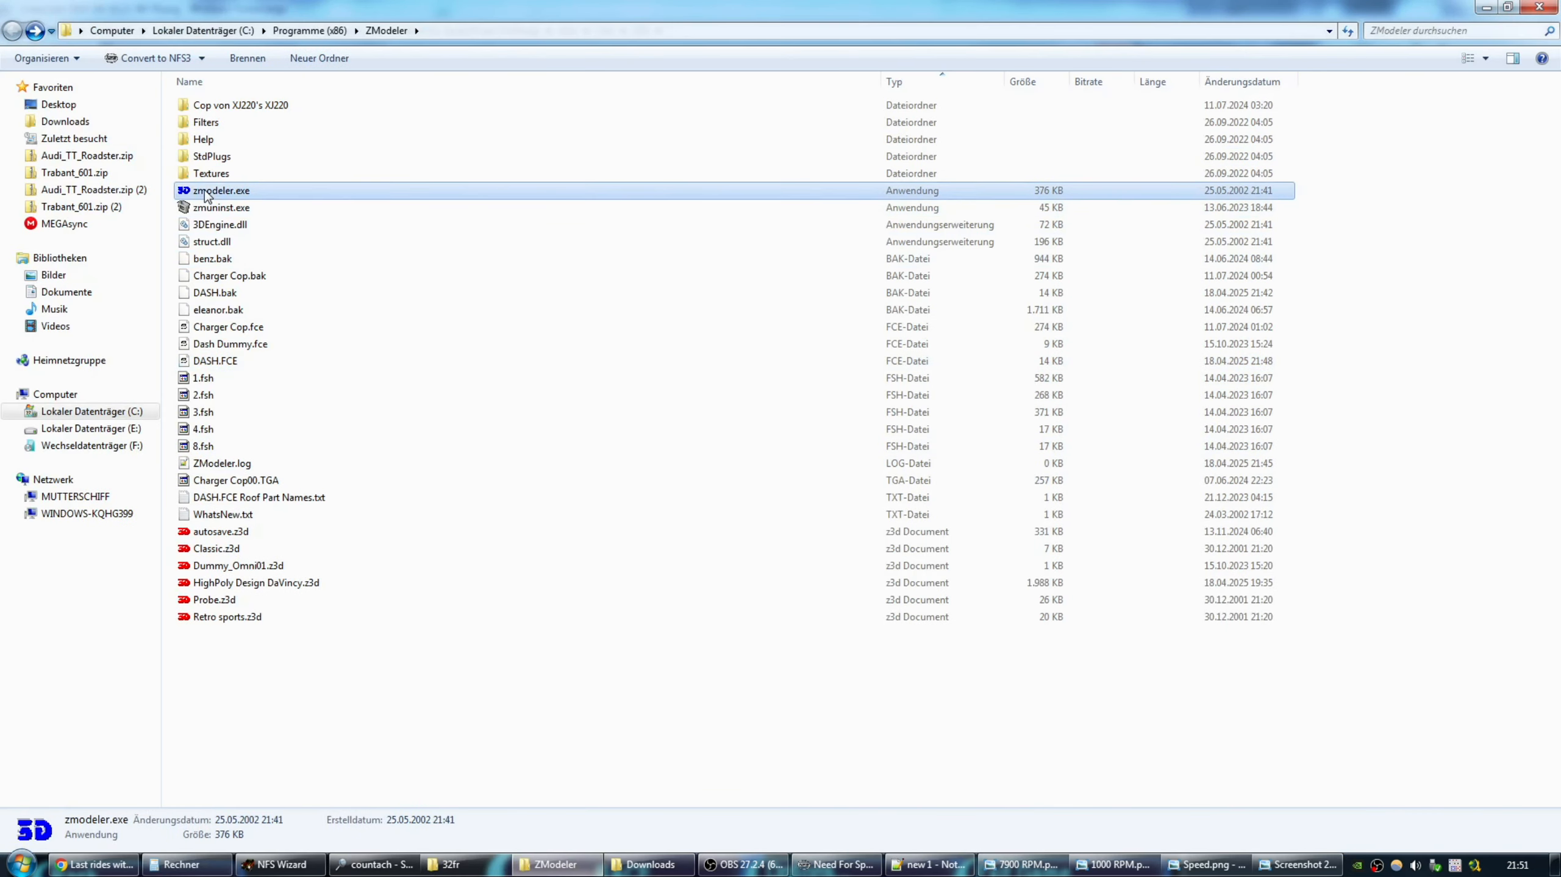
double_click(207, 191)
Open DASH.FCE without damaged parts and select the :F_MPH needle in SEL mode.
click(13, 25)
click(46, 127)
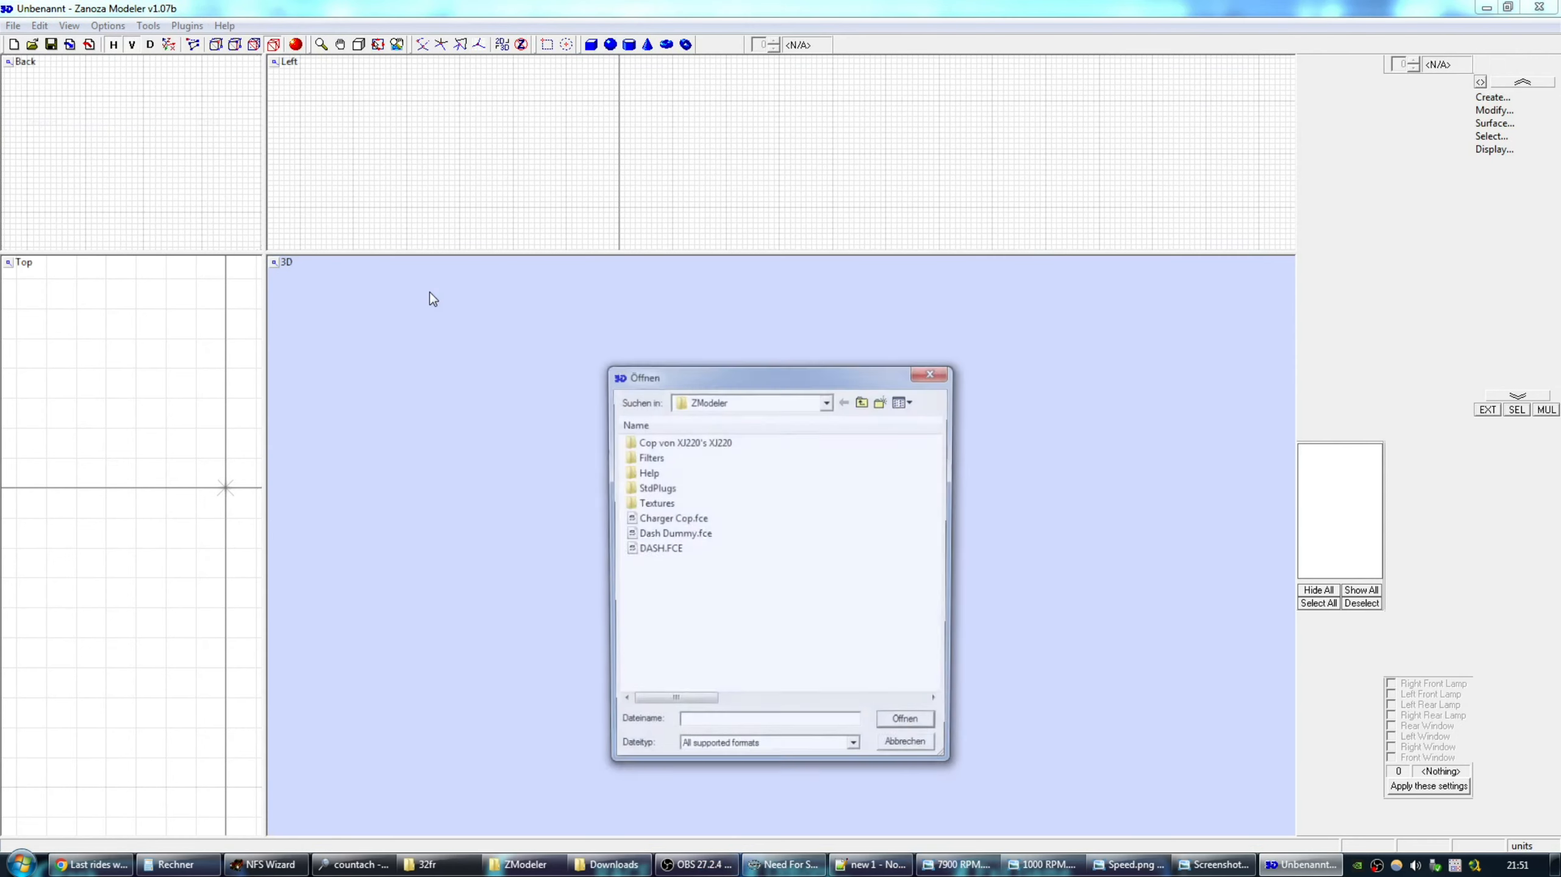
double_click(661, 547)
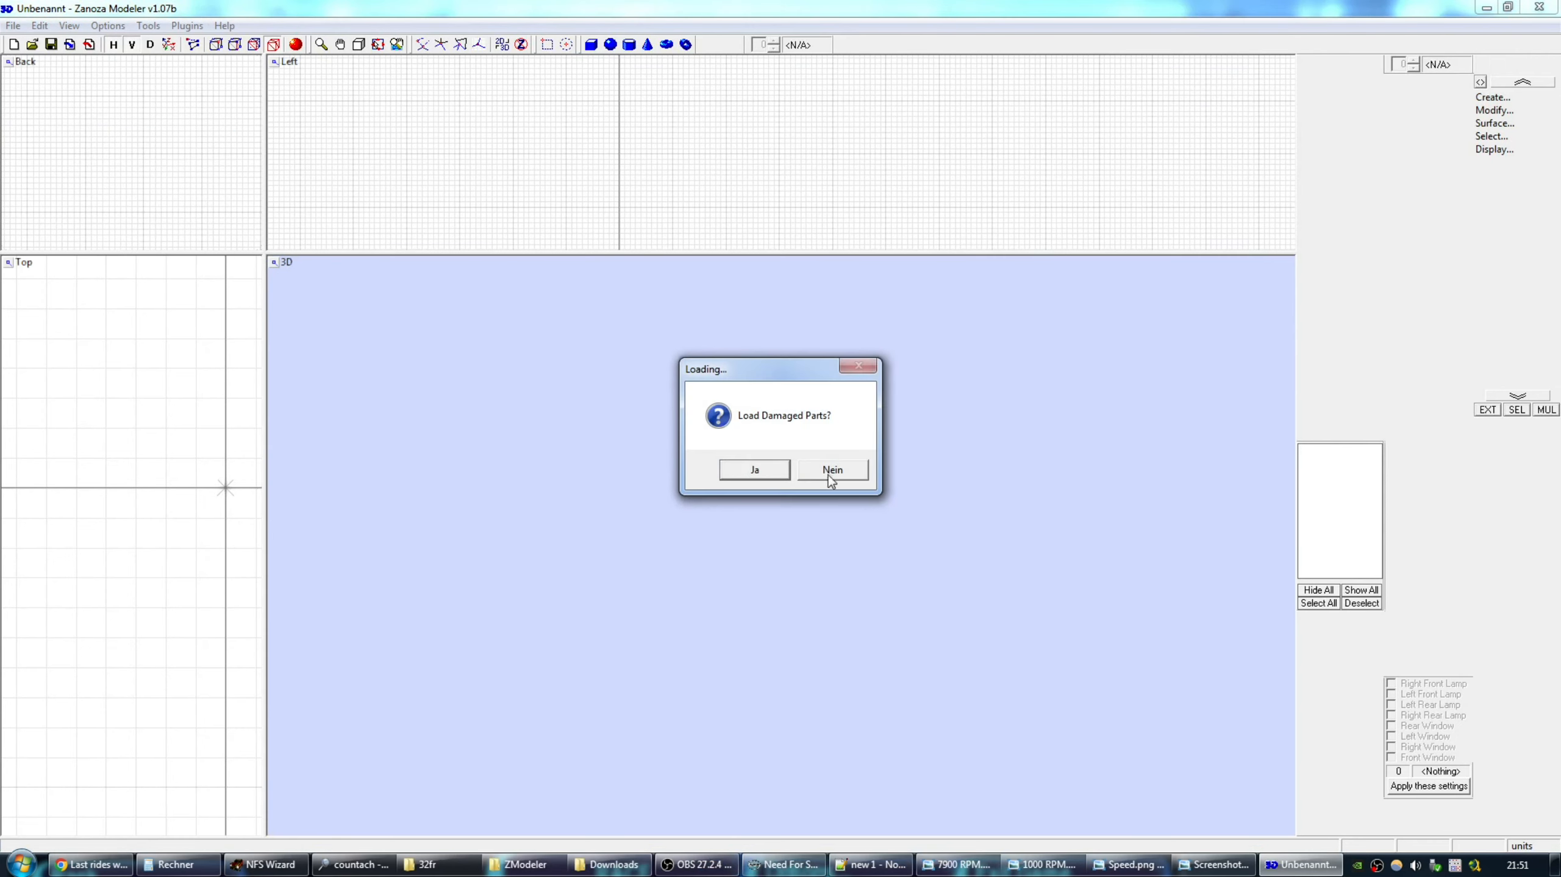
click(831, 473)
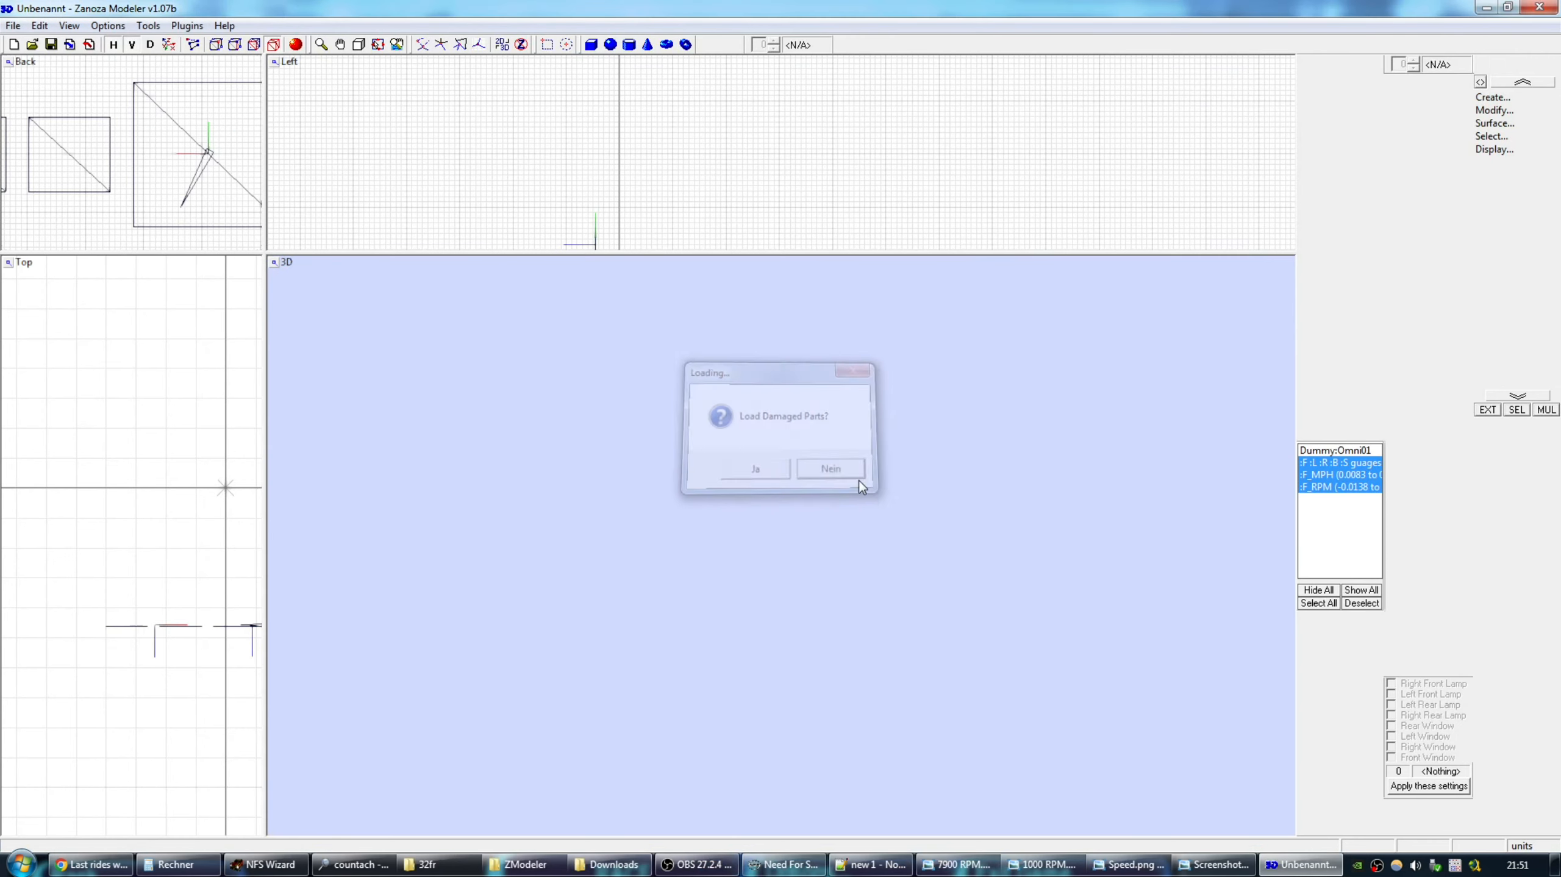
click(1515, 411)
click(1330, 475)
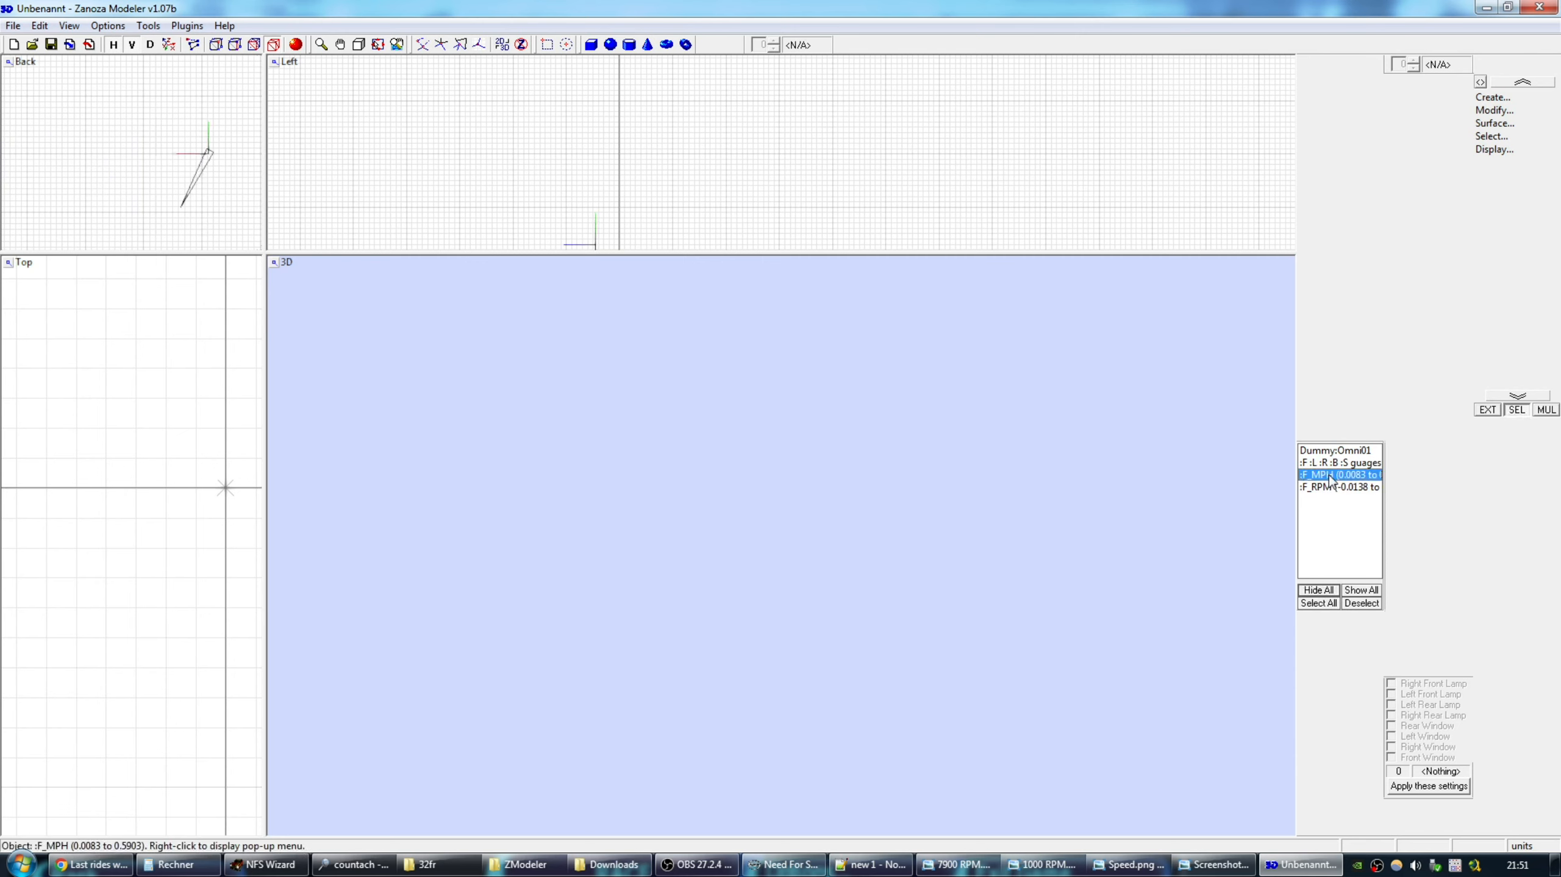
Open Rename for :F_MPH and copy its 0.5903 upper range value.
right_click(1349, 475)
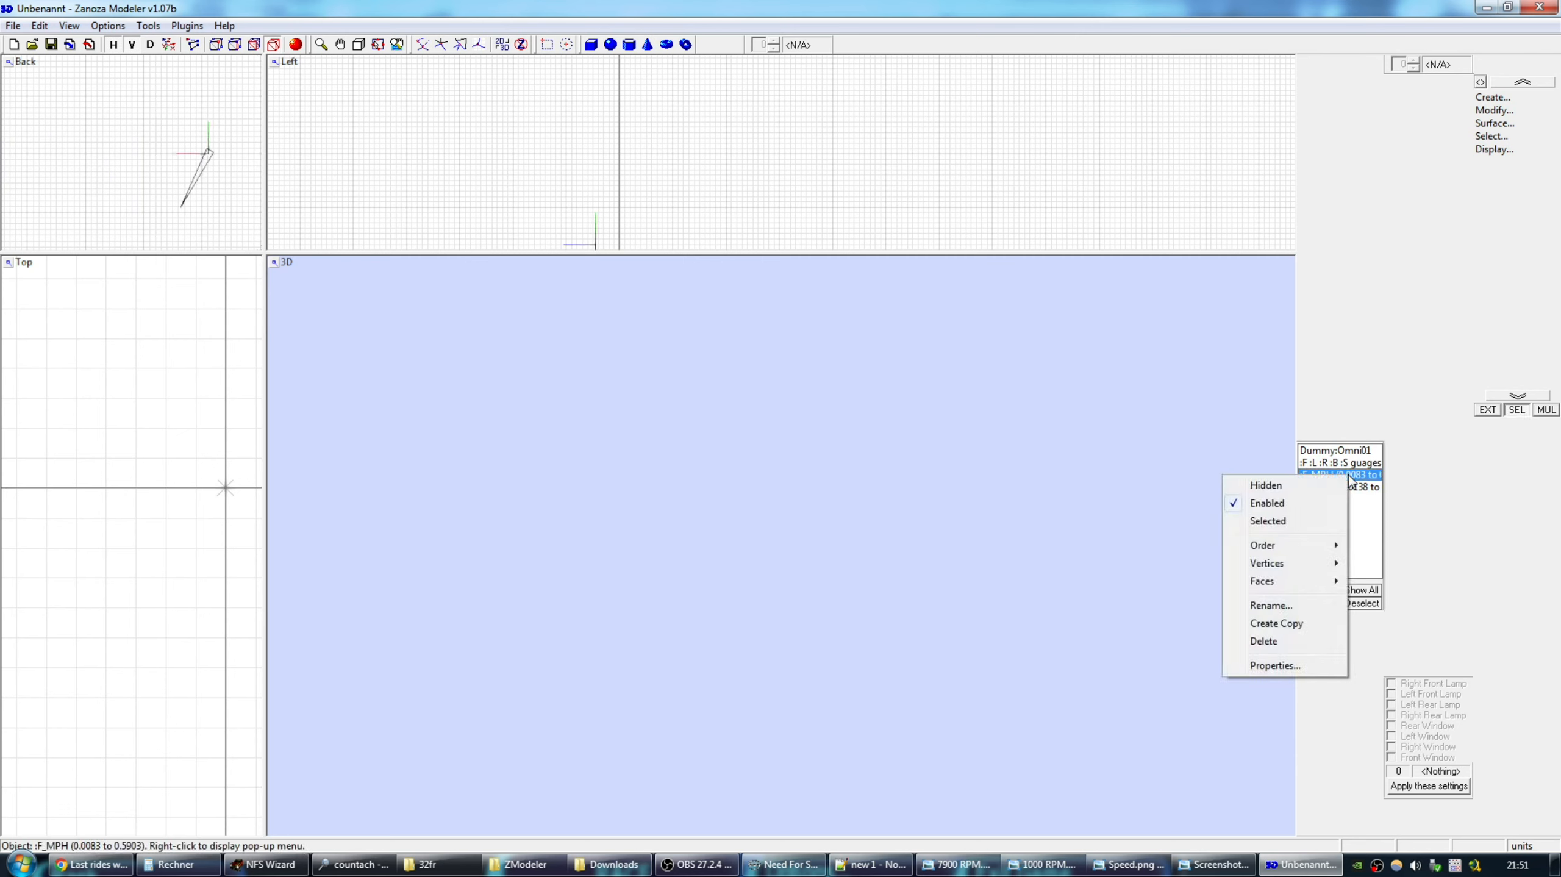
click(1290, 608)
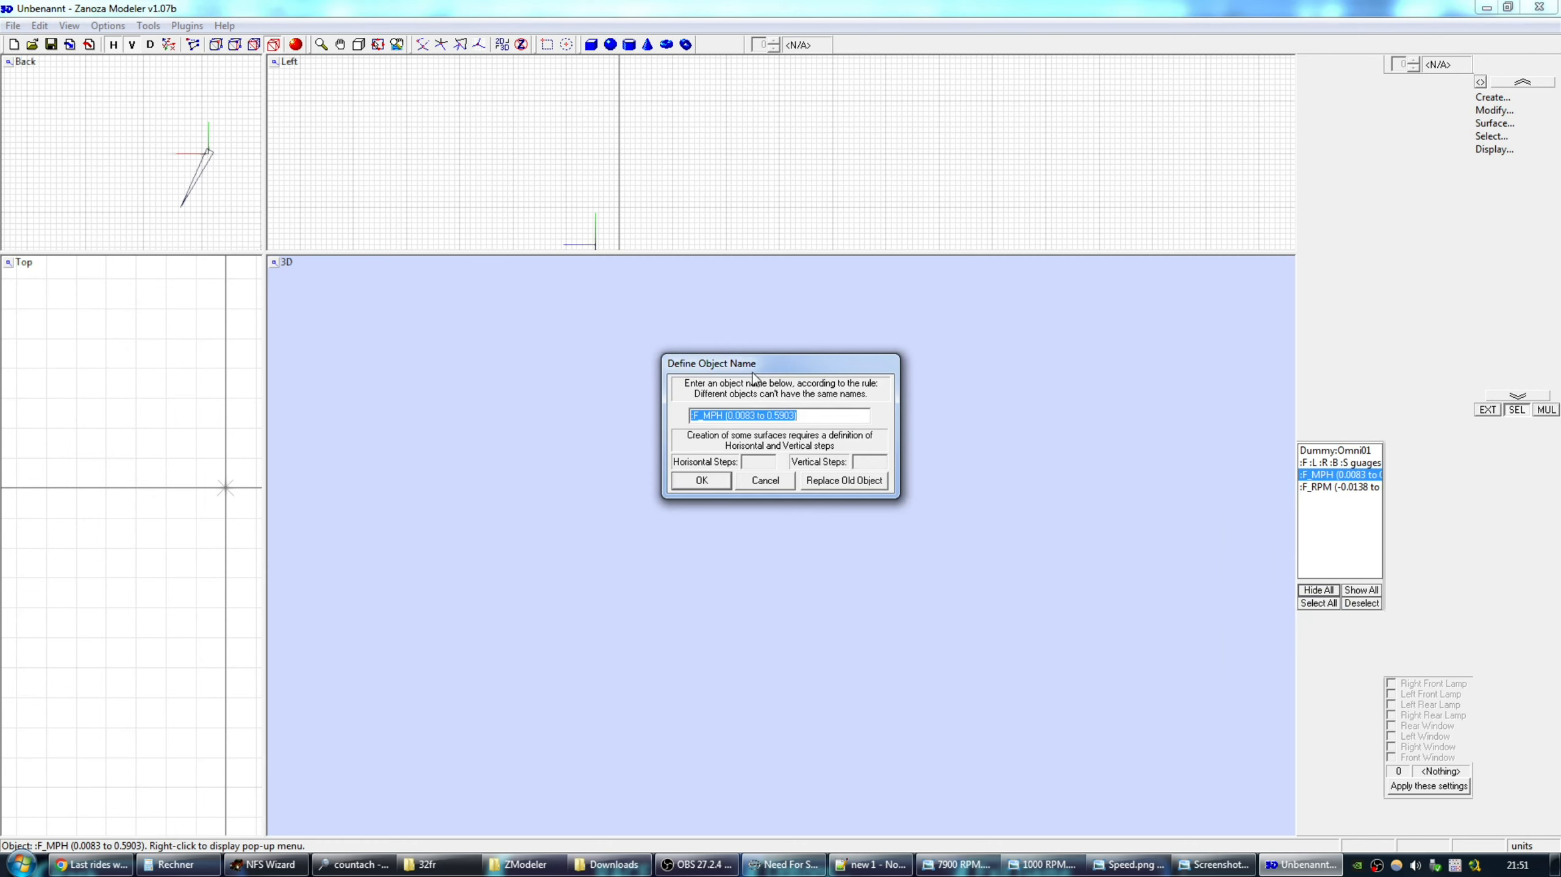
drag(765, 367, 1054, 303)
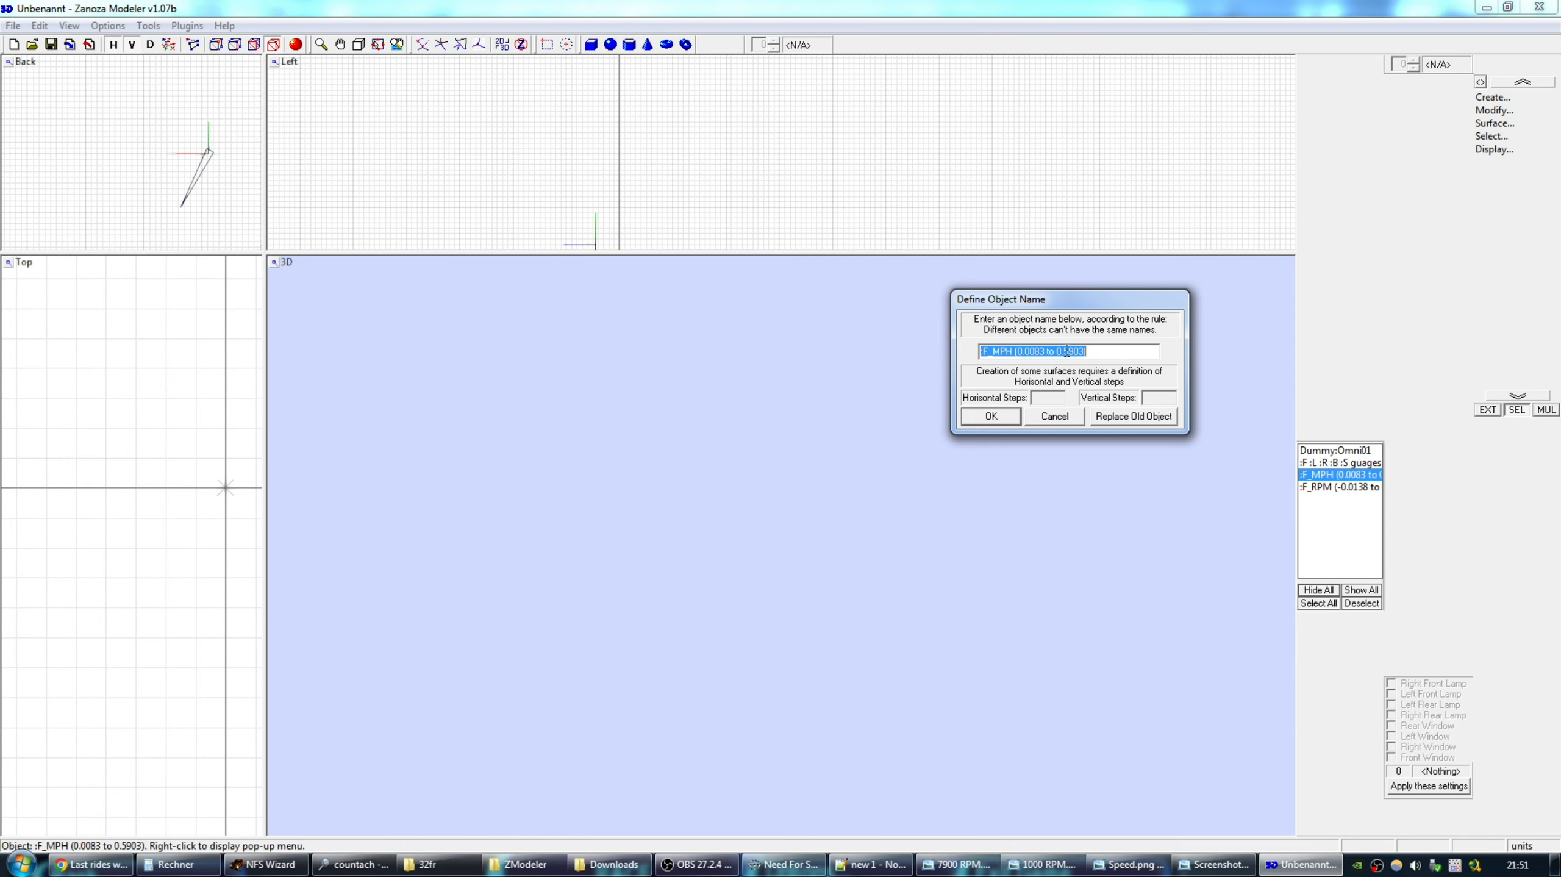
drag(1057, 351, 1085, 352)
key(ctrl+c)
key(super)
key(ctrl+v)
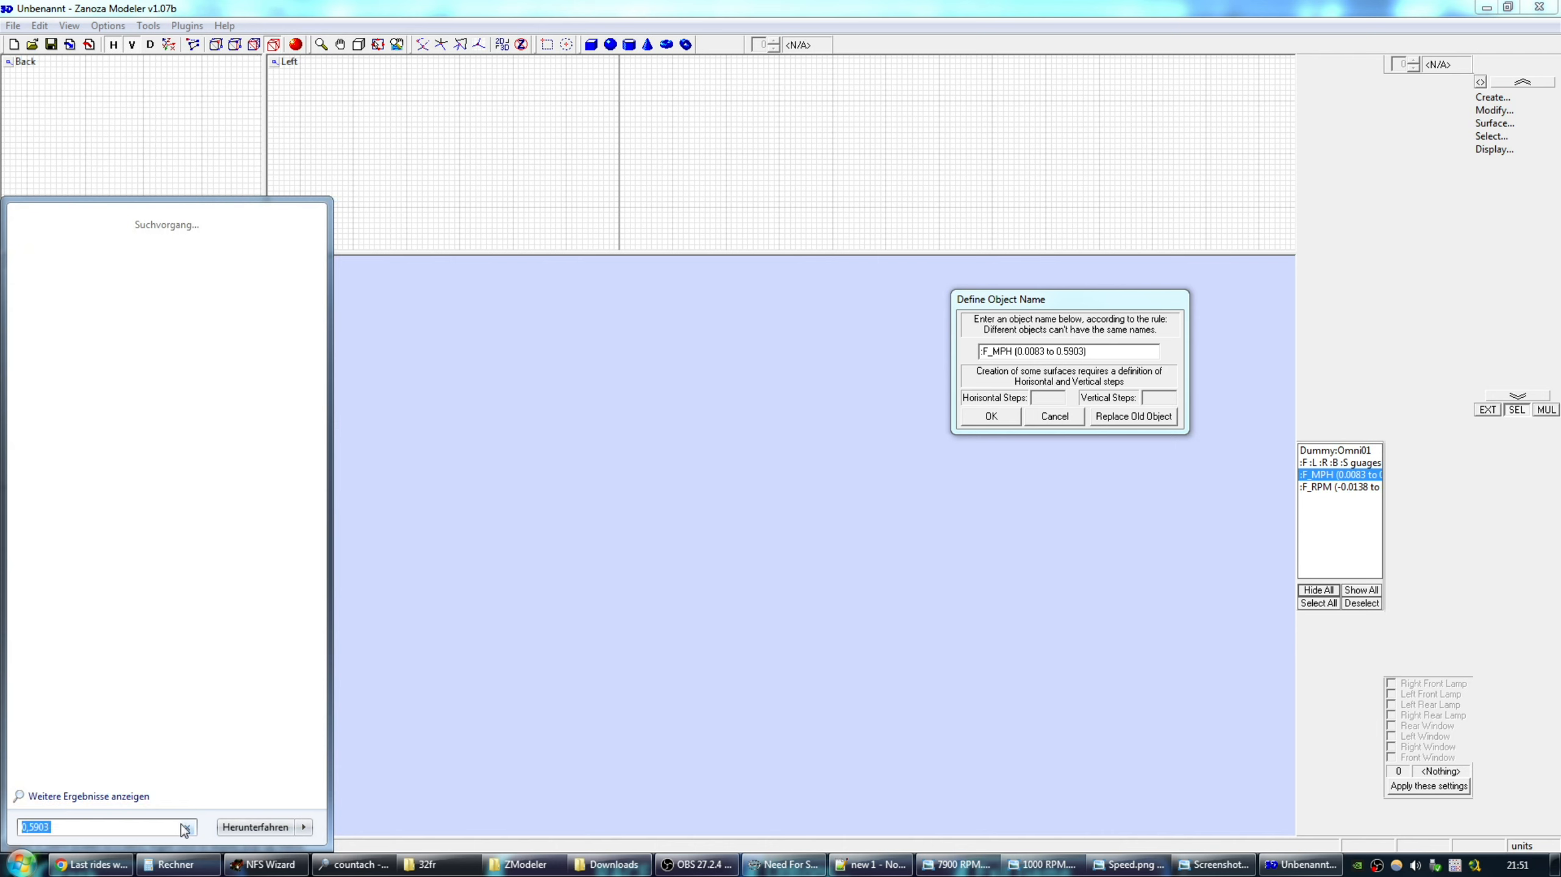
Compute 360 × 0.5903 = 212,508 in Calculator.
click(177, 864)
click(1009, 385)
click(1009, 359)
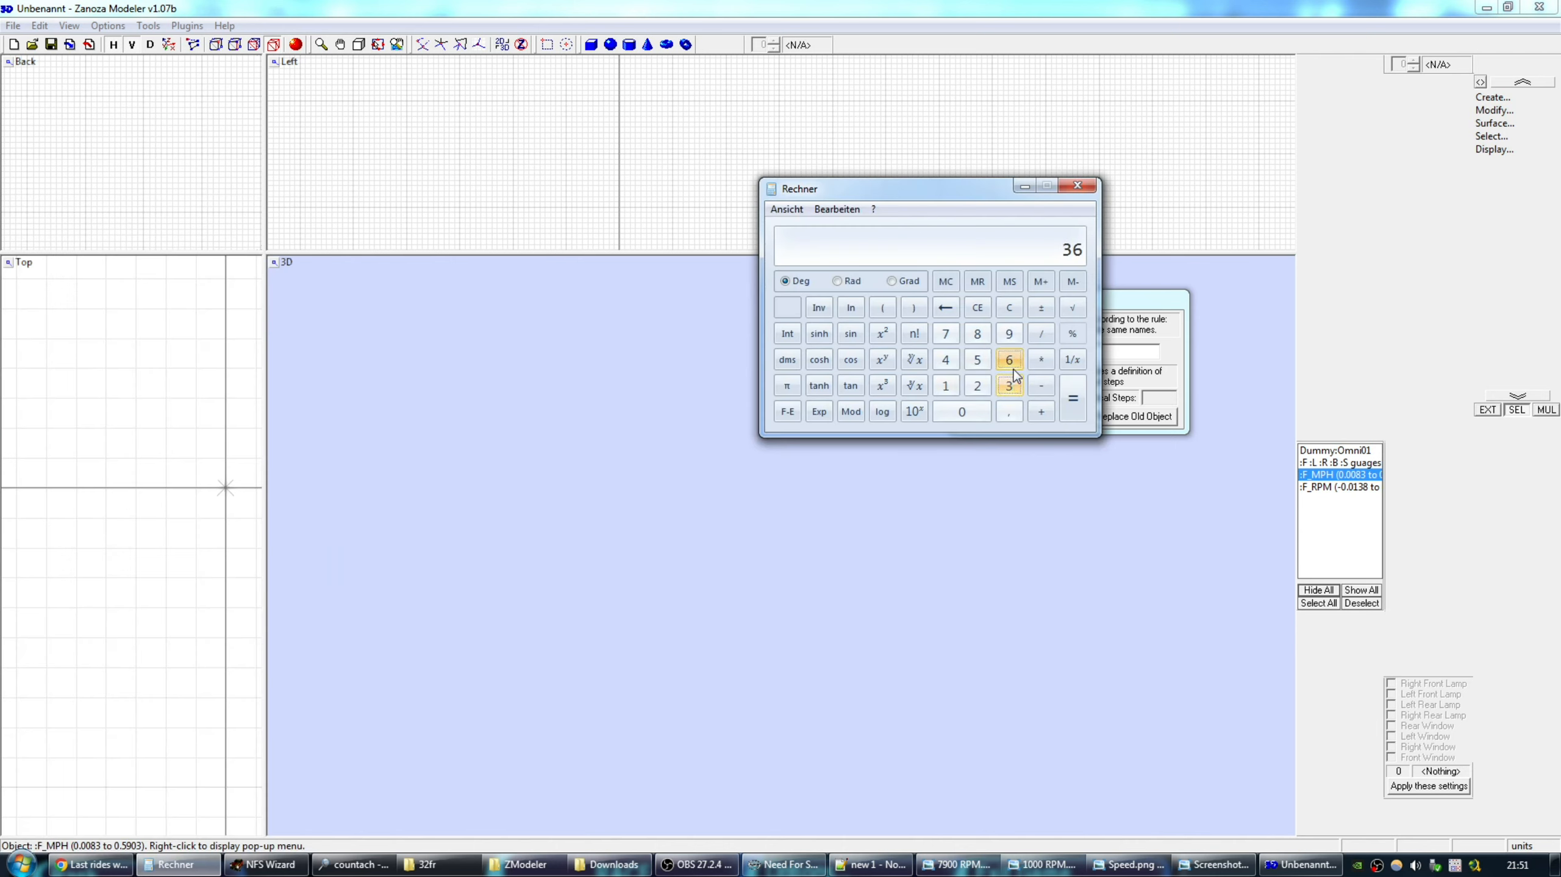
click(962, 411)
click(1041, 360)
key(ctrl+v)
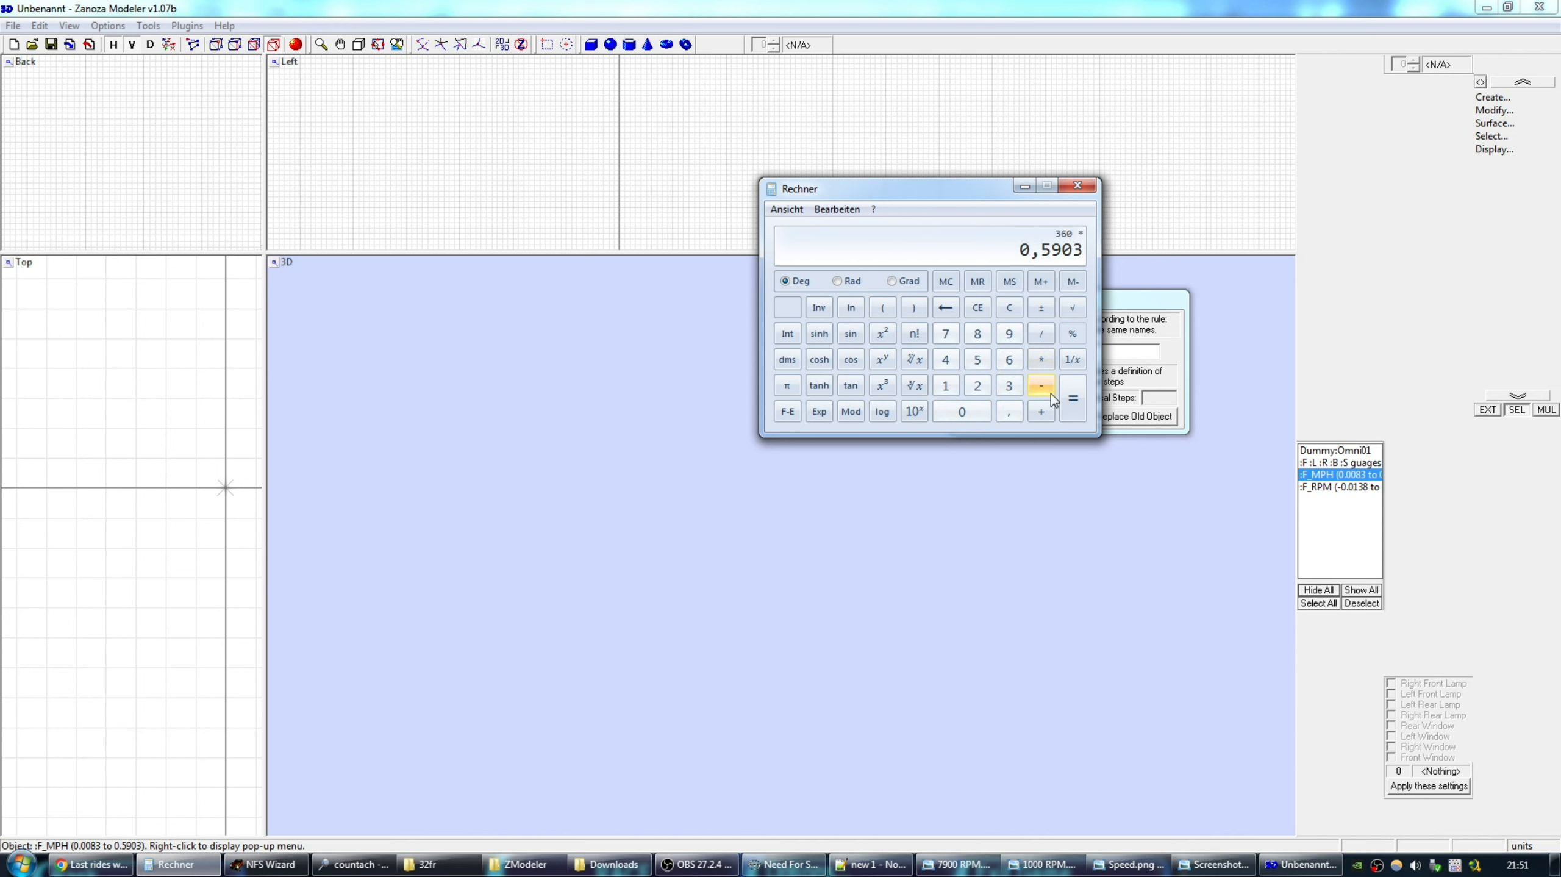
click(1071, 405)
Add 4 and divide 216,508 by 360 to get the new upper limit.
drag(880, 192, 529, 348)
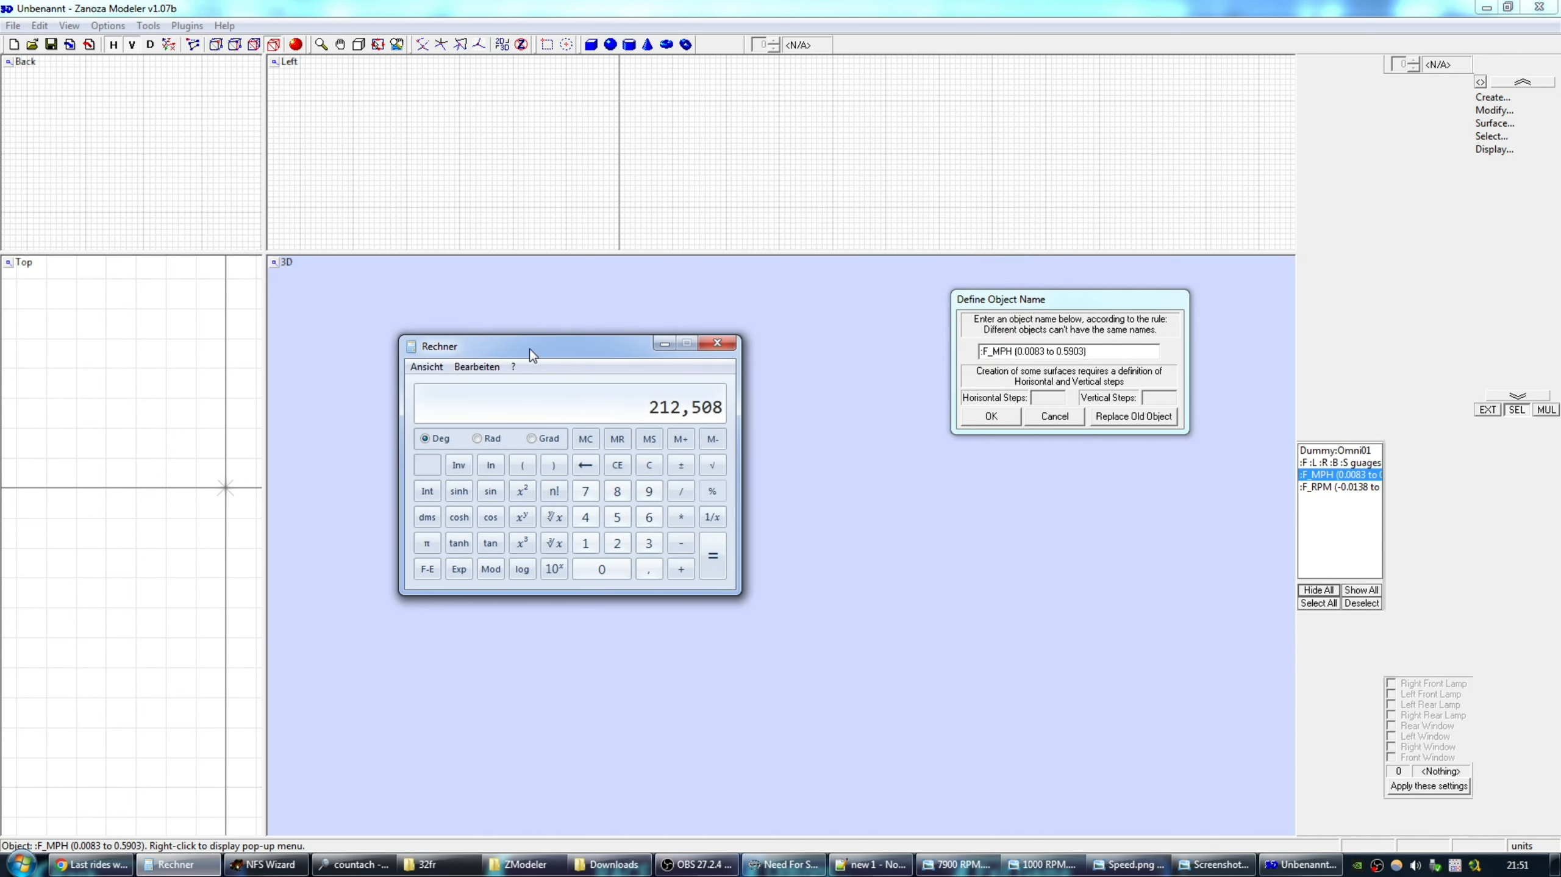
click(681, 569)
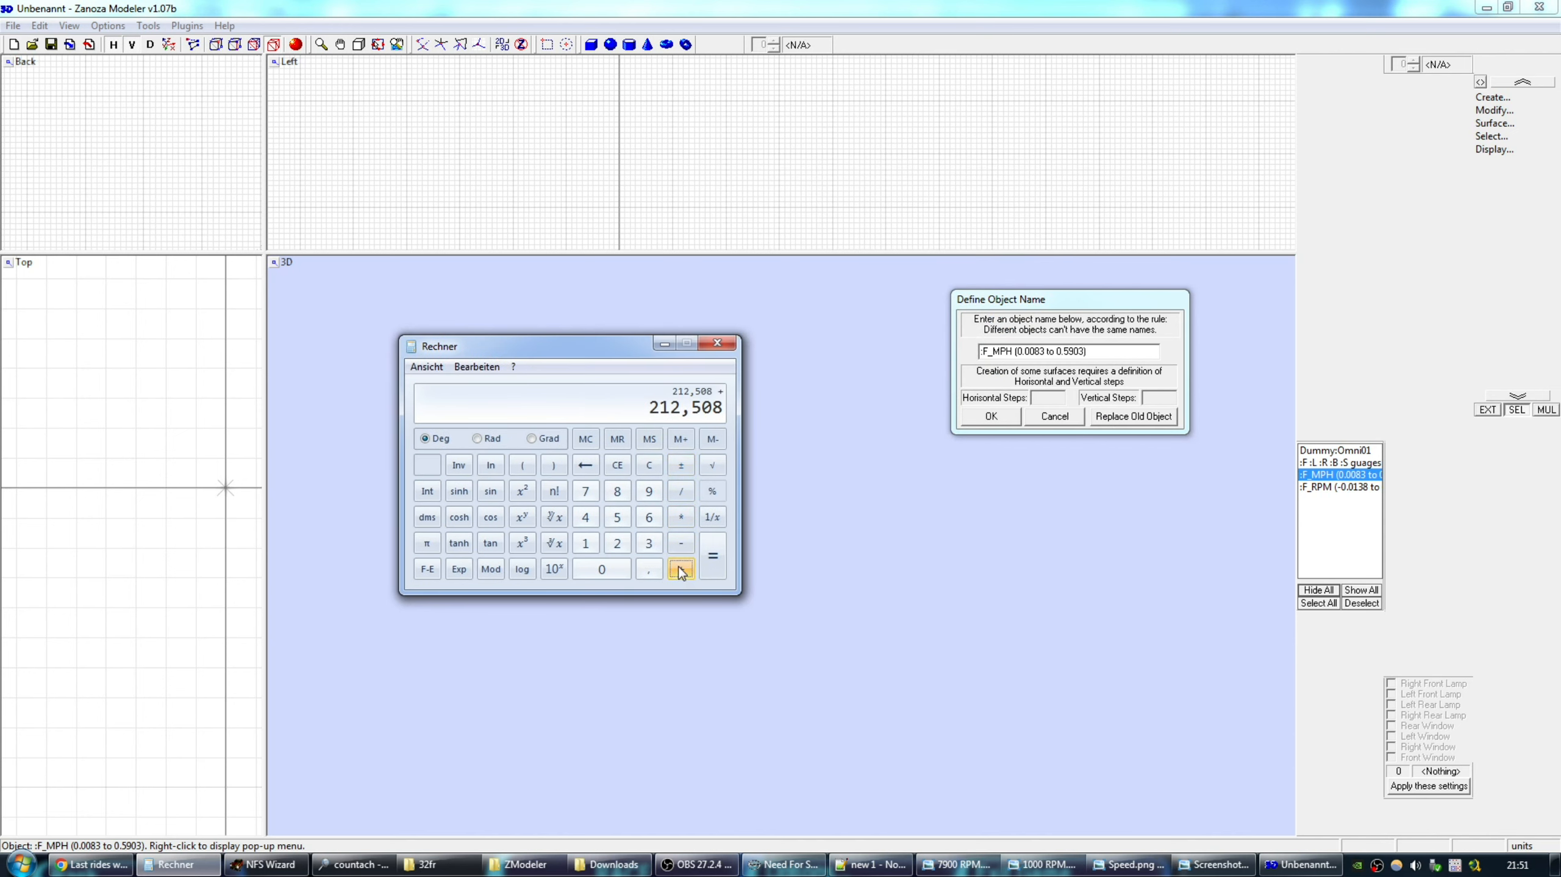
click(585, 518)
click(713, 556)
click(681, 490)
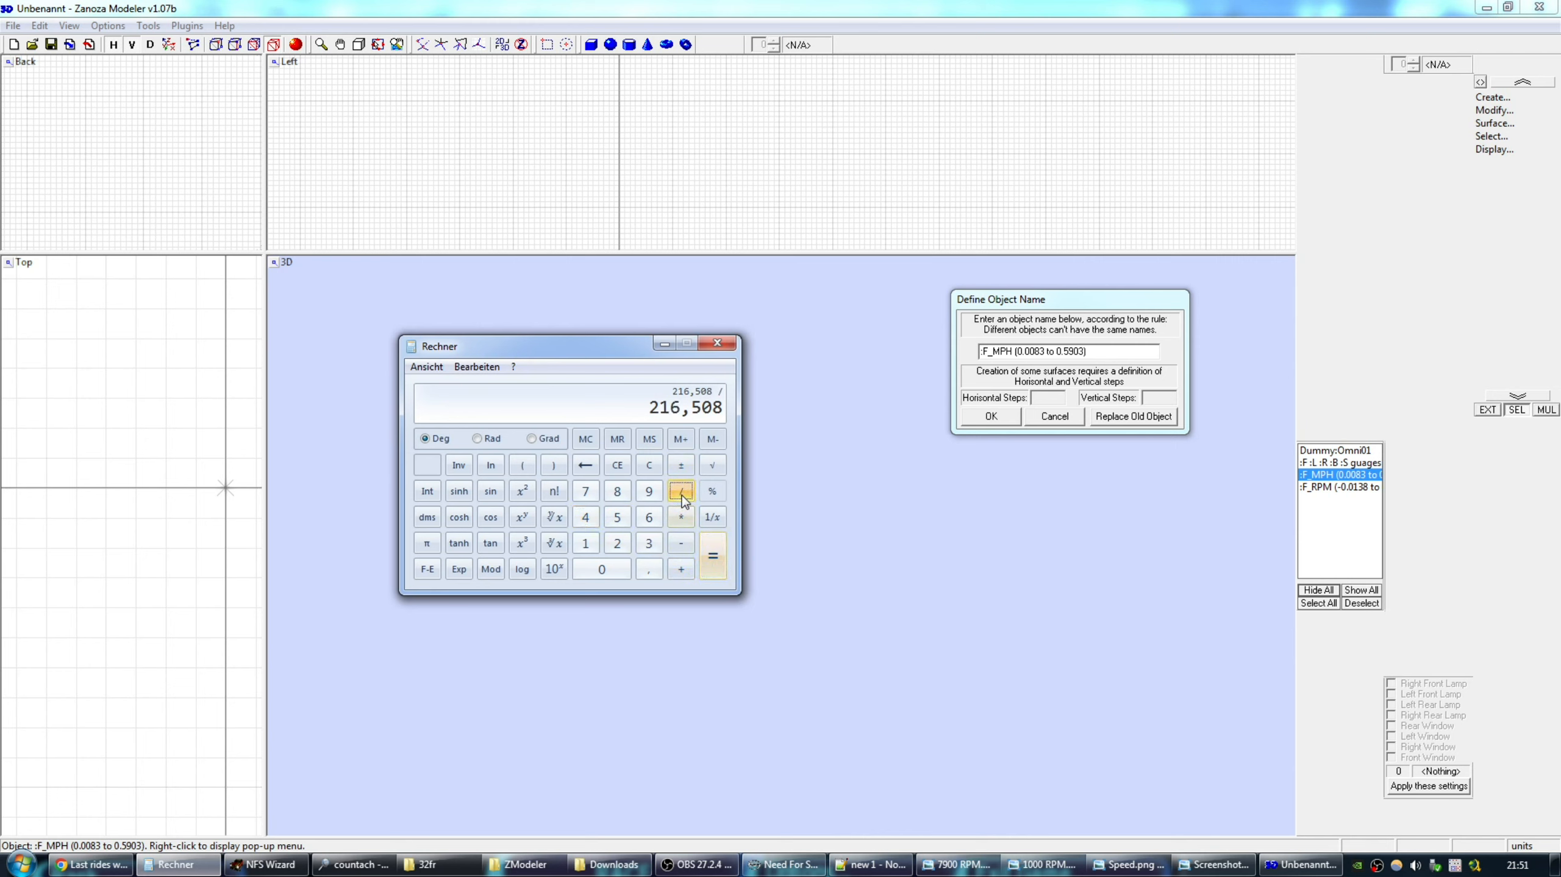
click(648, 543)
click(649, 517)
click(602, 569)
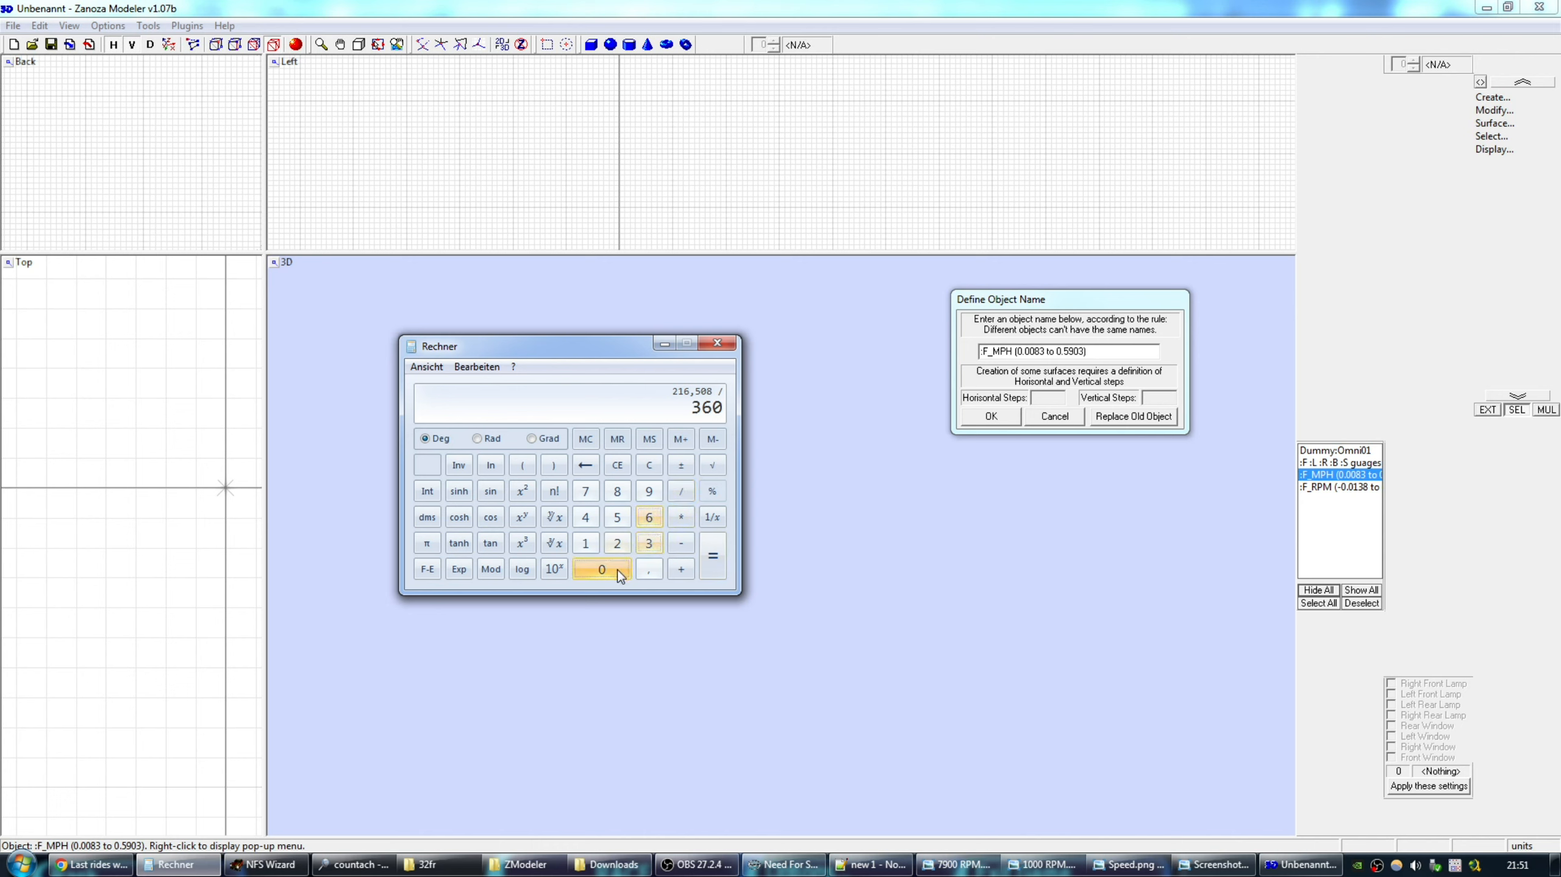
click(713, 561)
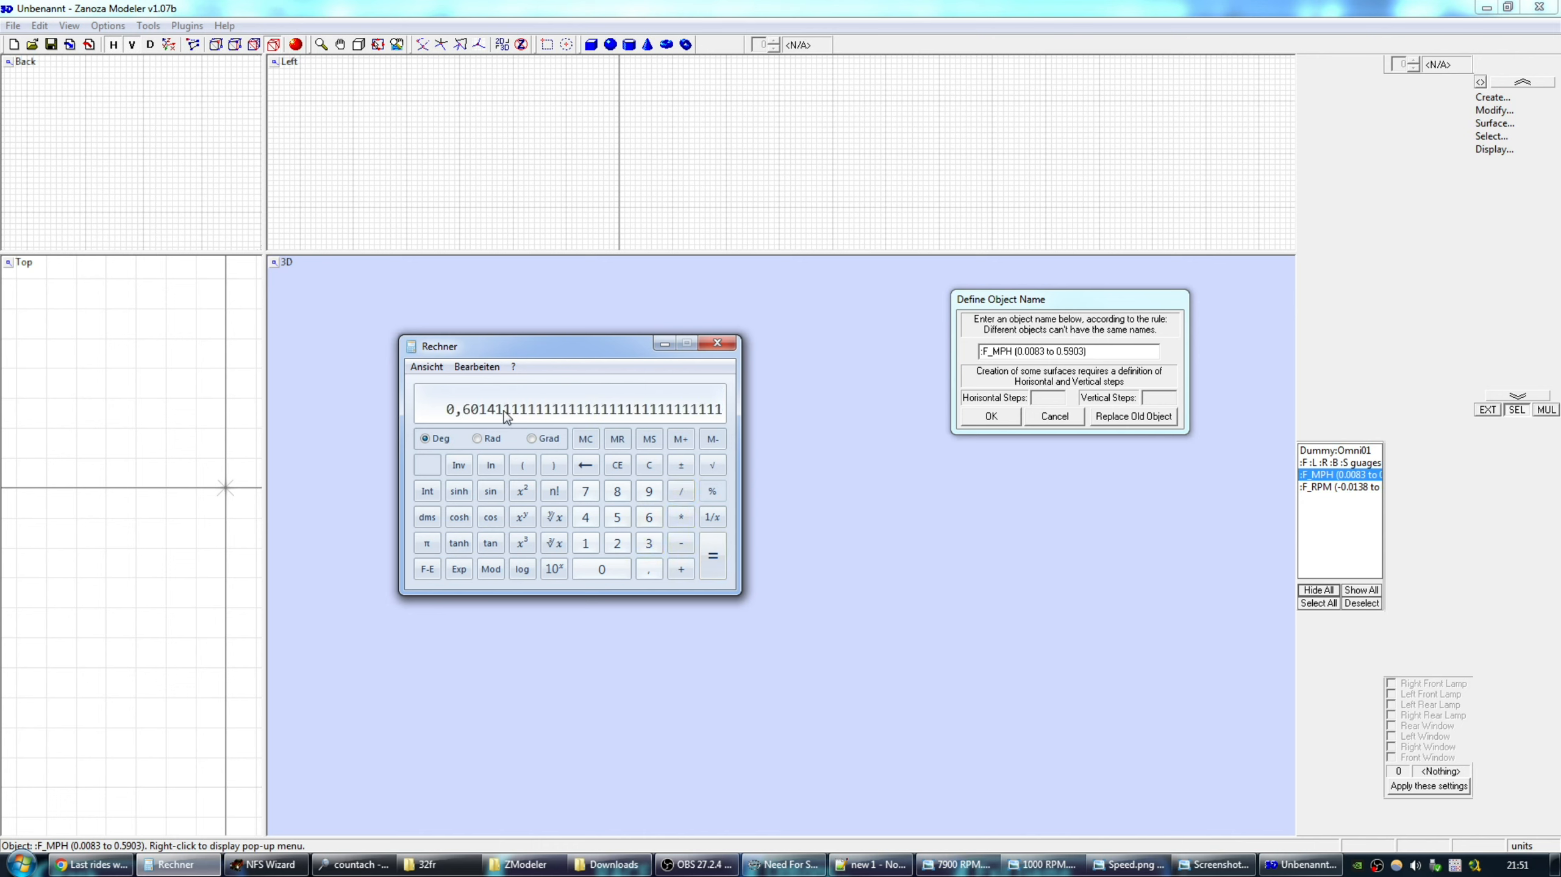
Copy the Calculator result, rounded to 0.60141.
drag(536, 347, 513, 357)
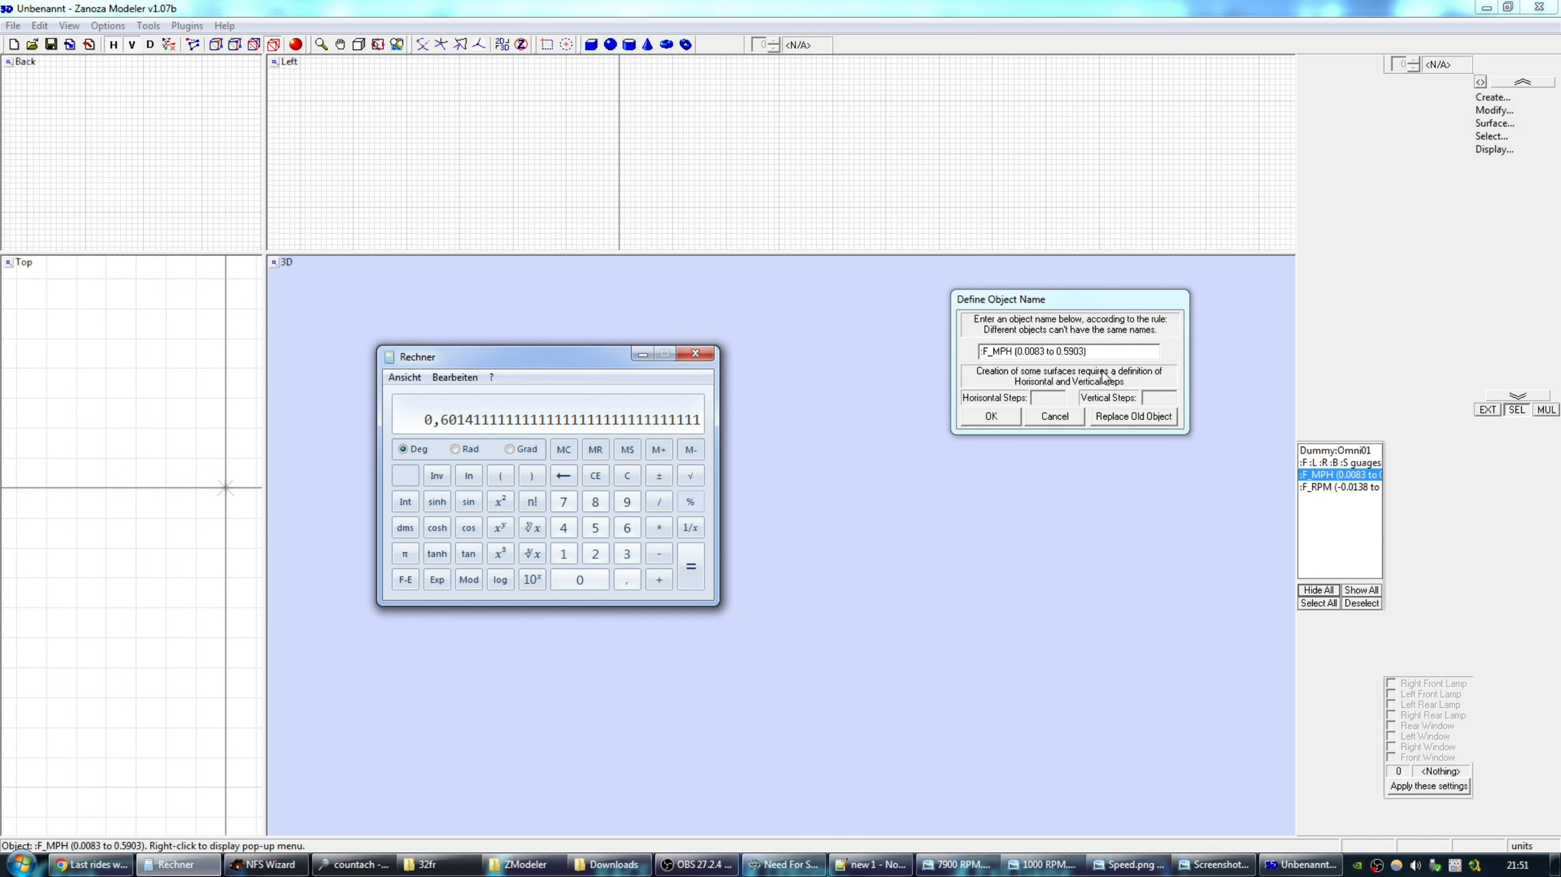
drag(573, 362, 588, 359)
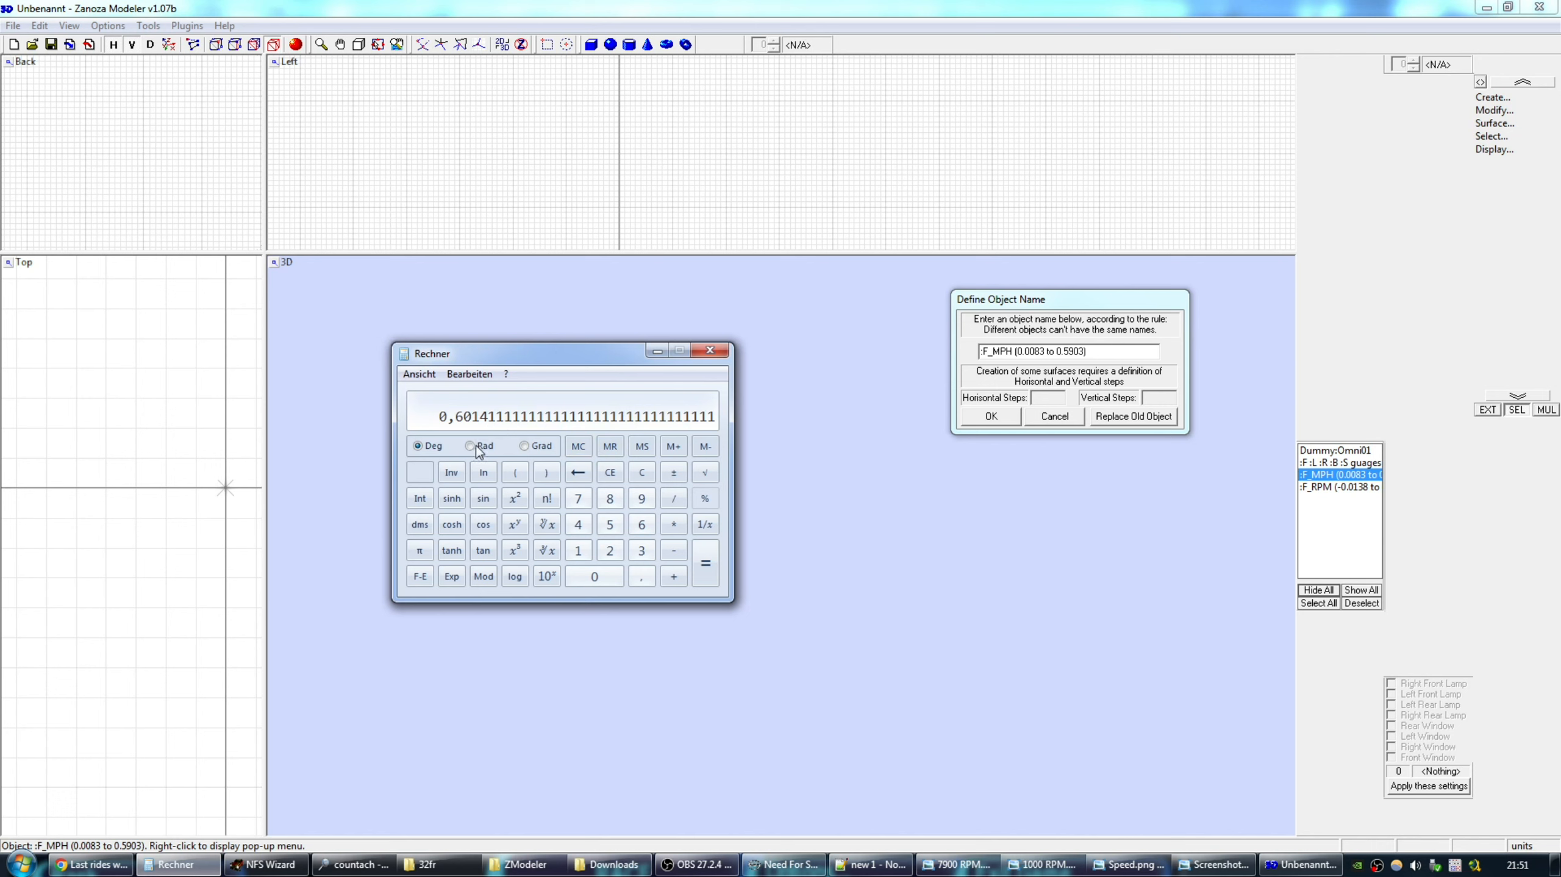
key(super)
key(ctrl+v)
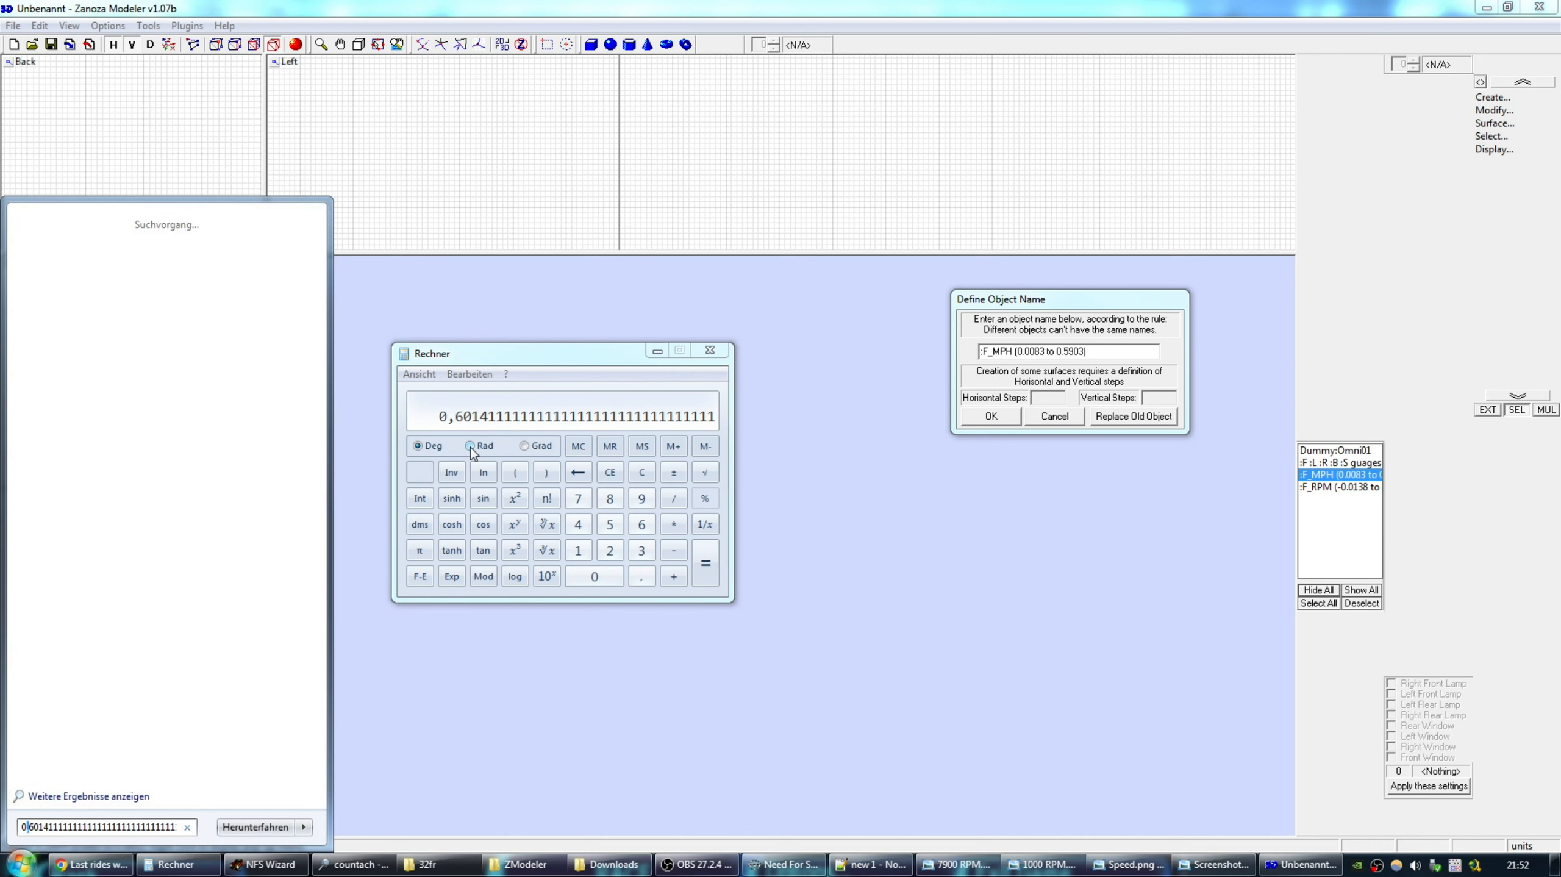
key(Right)
key(Right)
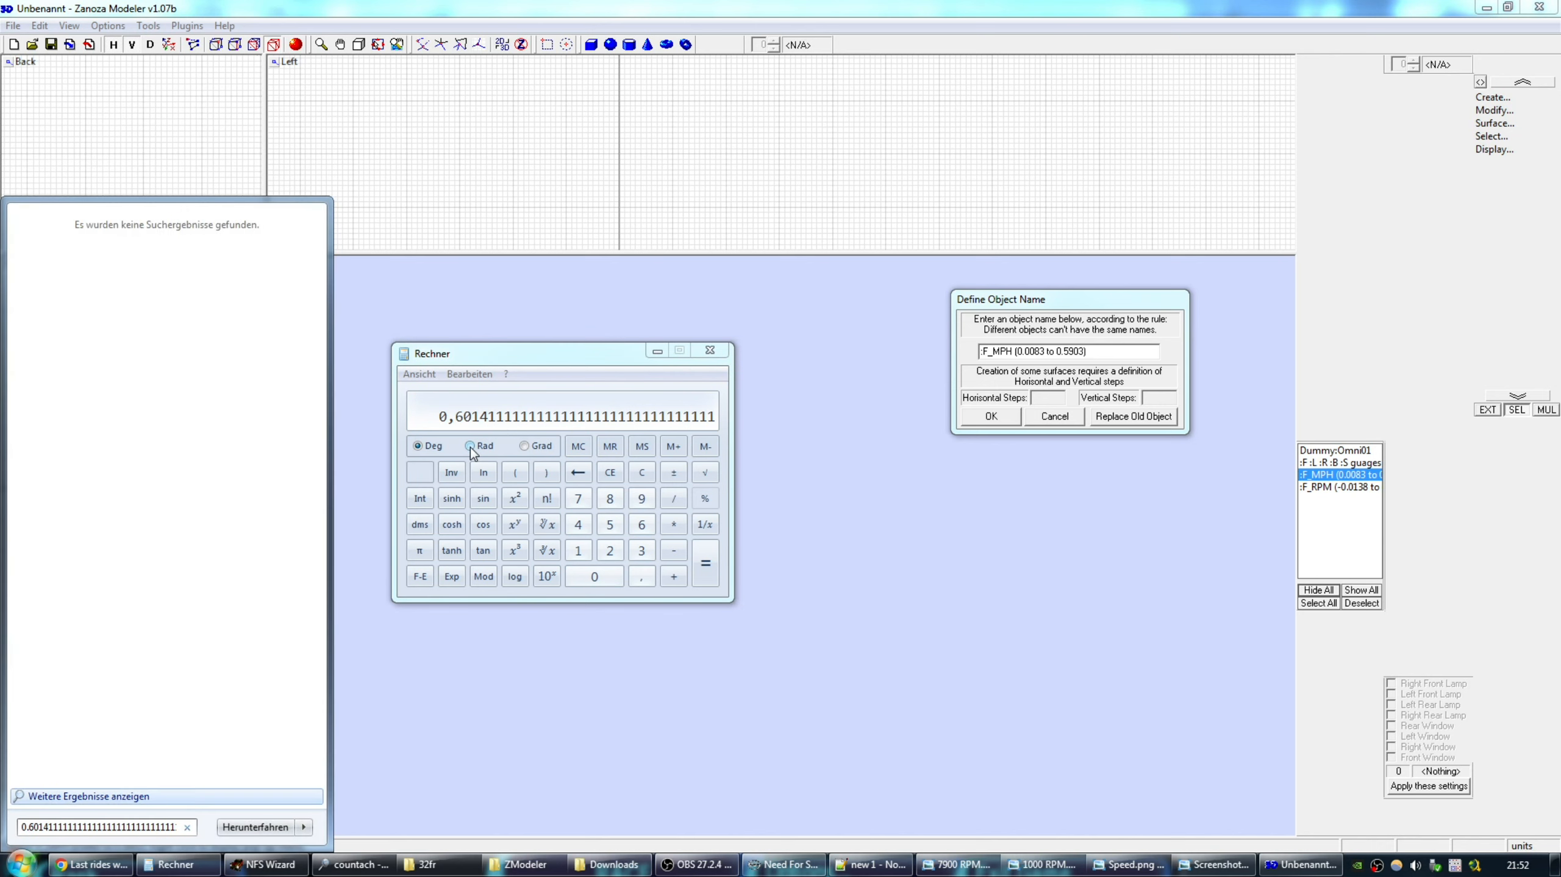
key(shift+Left)
key(shift+Left)
key(shift+Left)
key(shift+Left)
key(shift+Left)
key(shift+Left)
key(shift+Left)
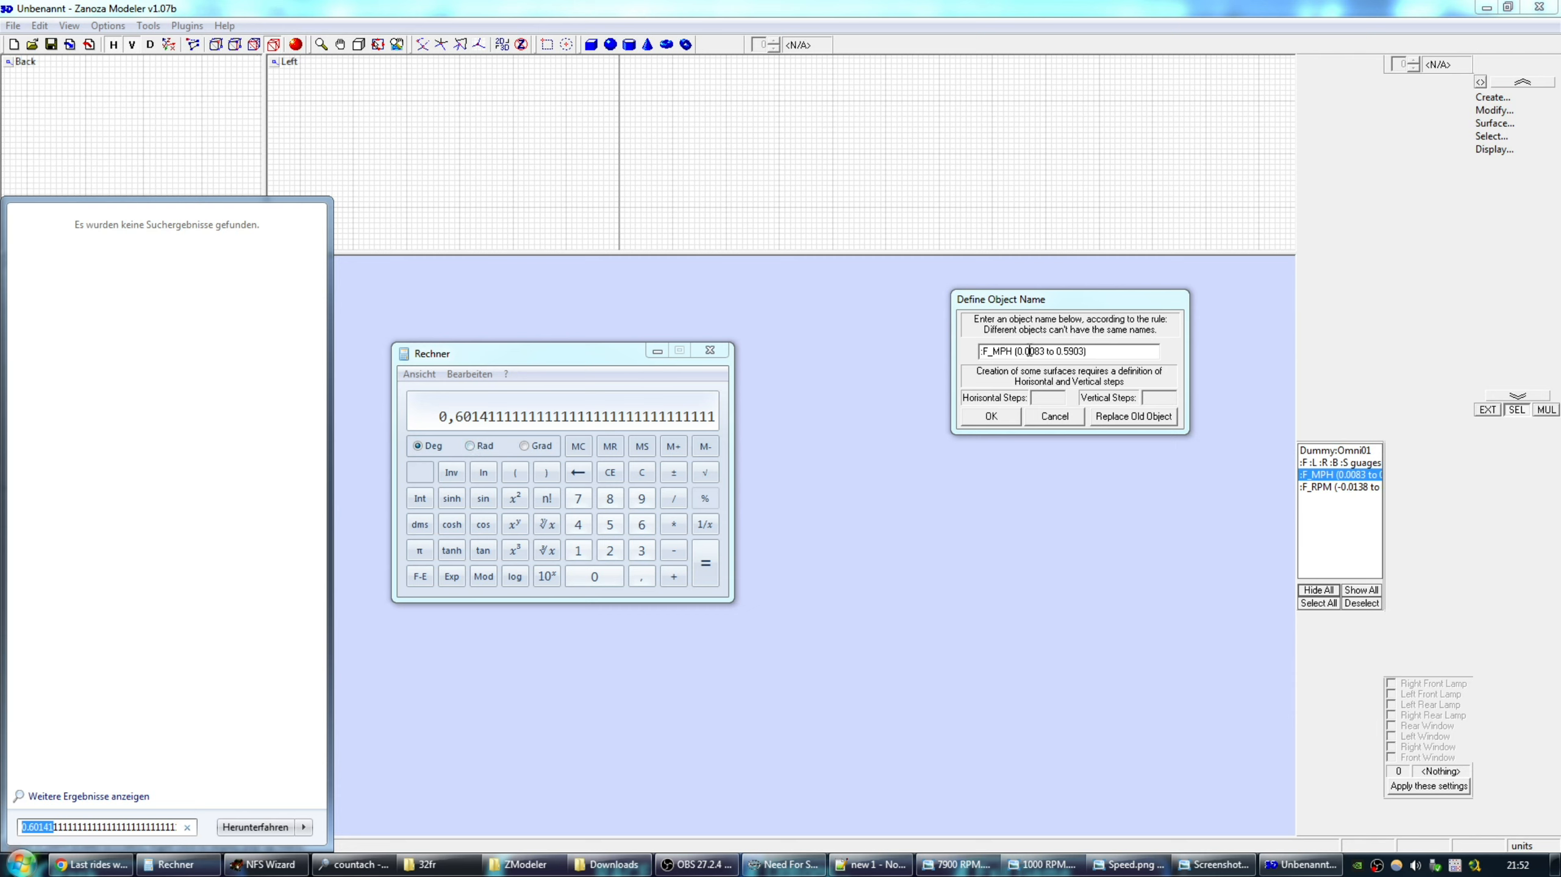
Rename the needle to 'F_MPH (0.0083 to 0.60141)' and confirm.
drag(1100, 301, 1061, 314)
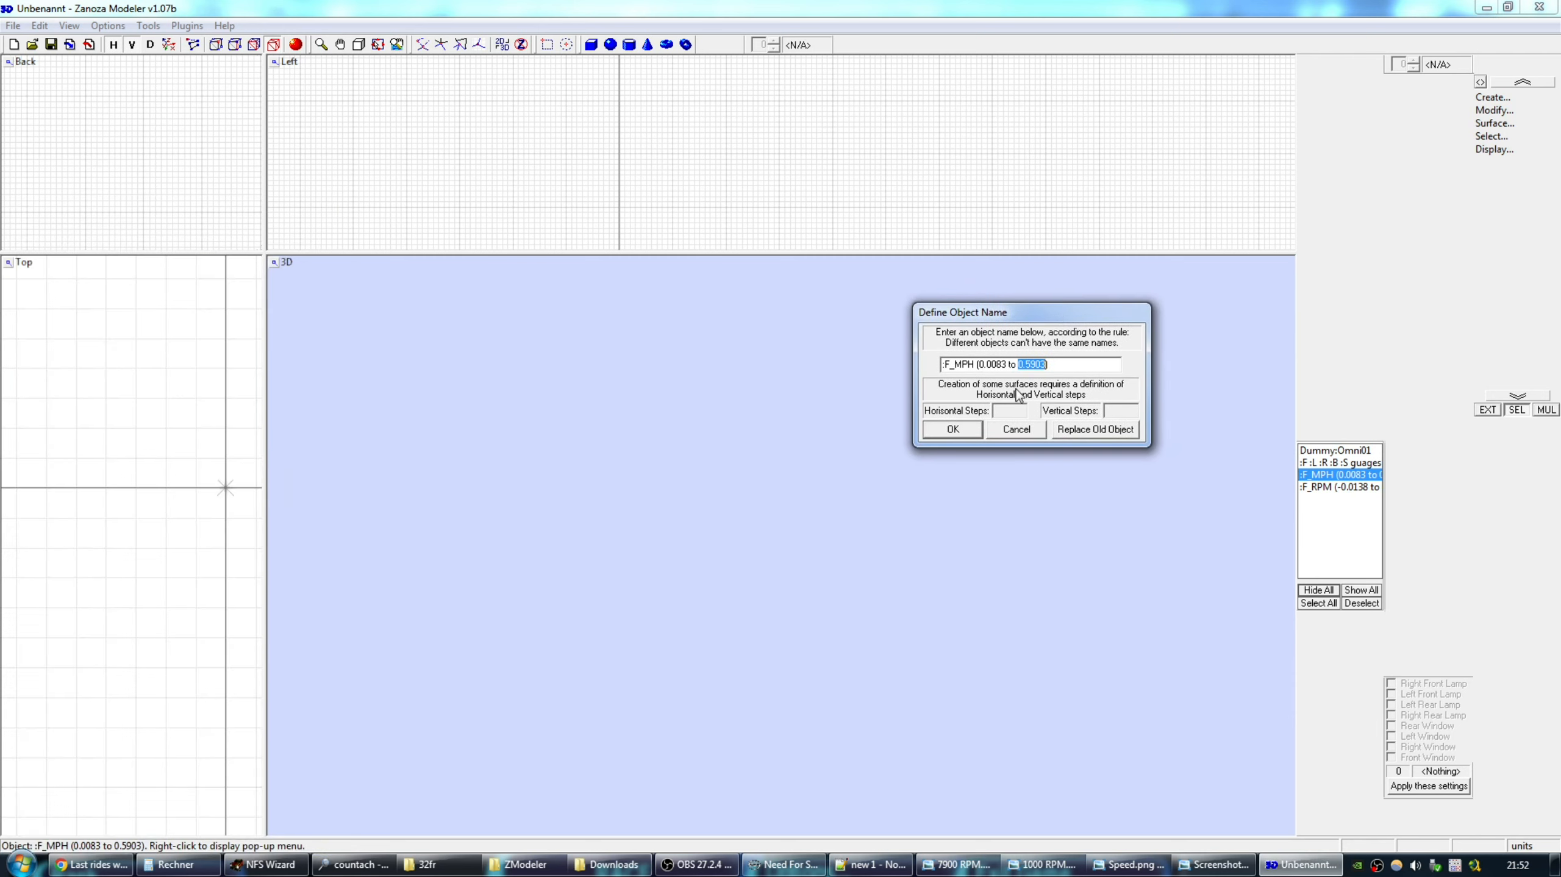
drag(1074, 312, 1121, 310)
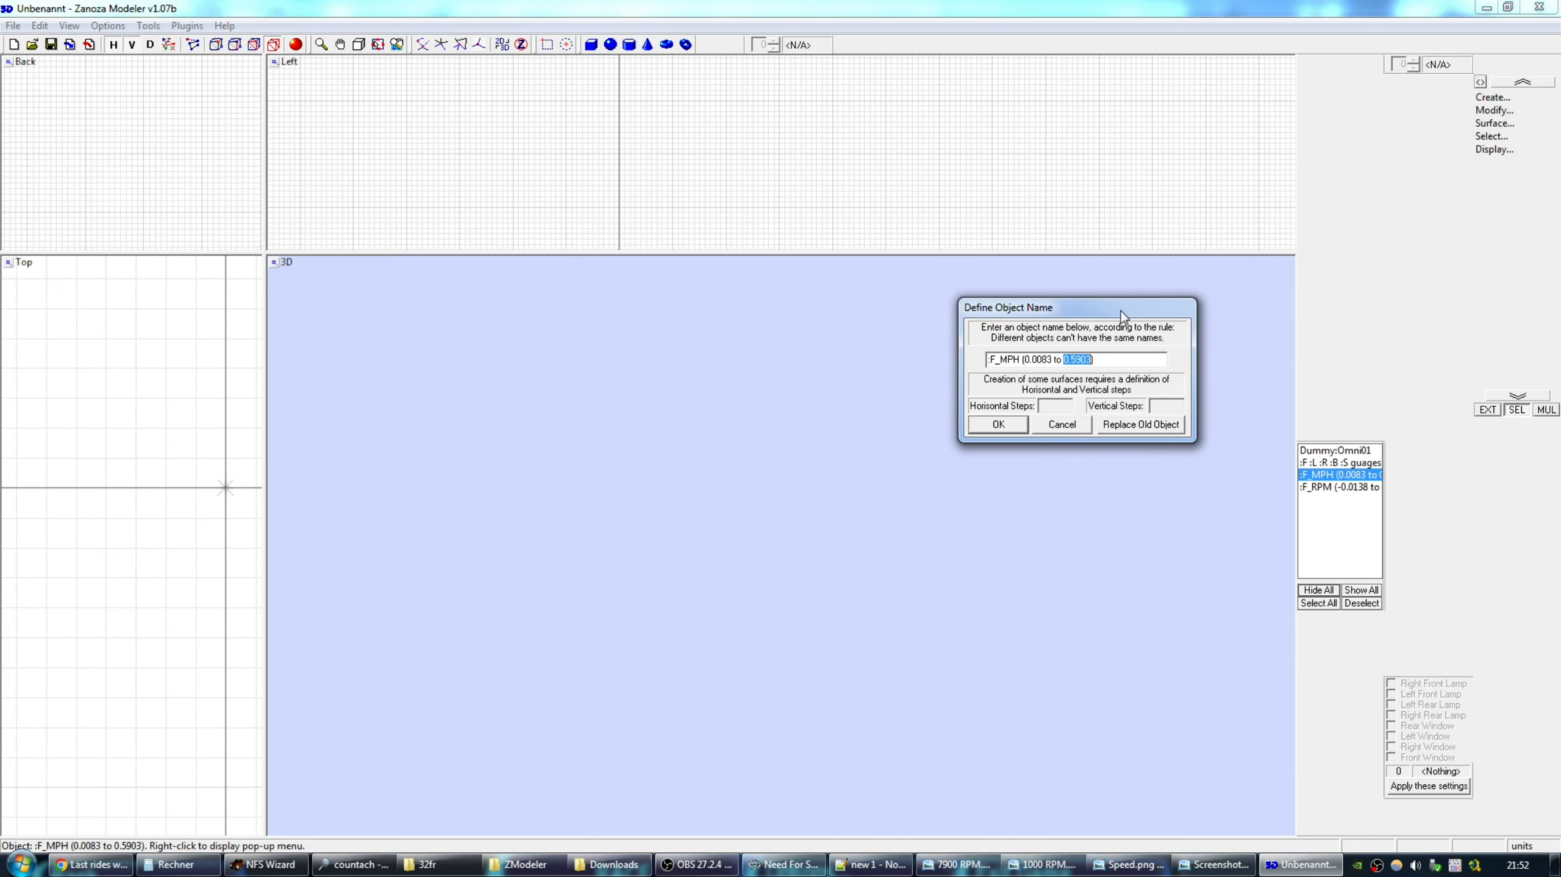
drag(1121, 309, 1120, 311)
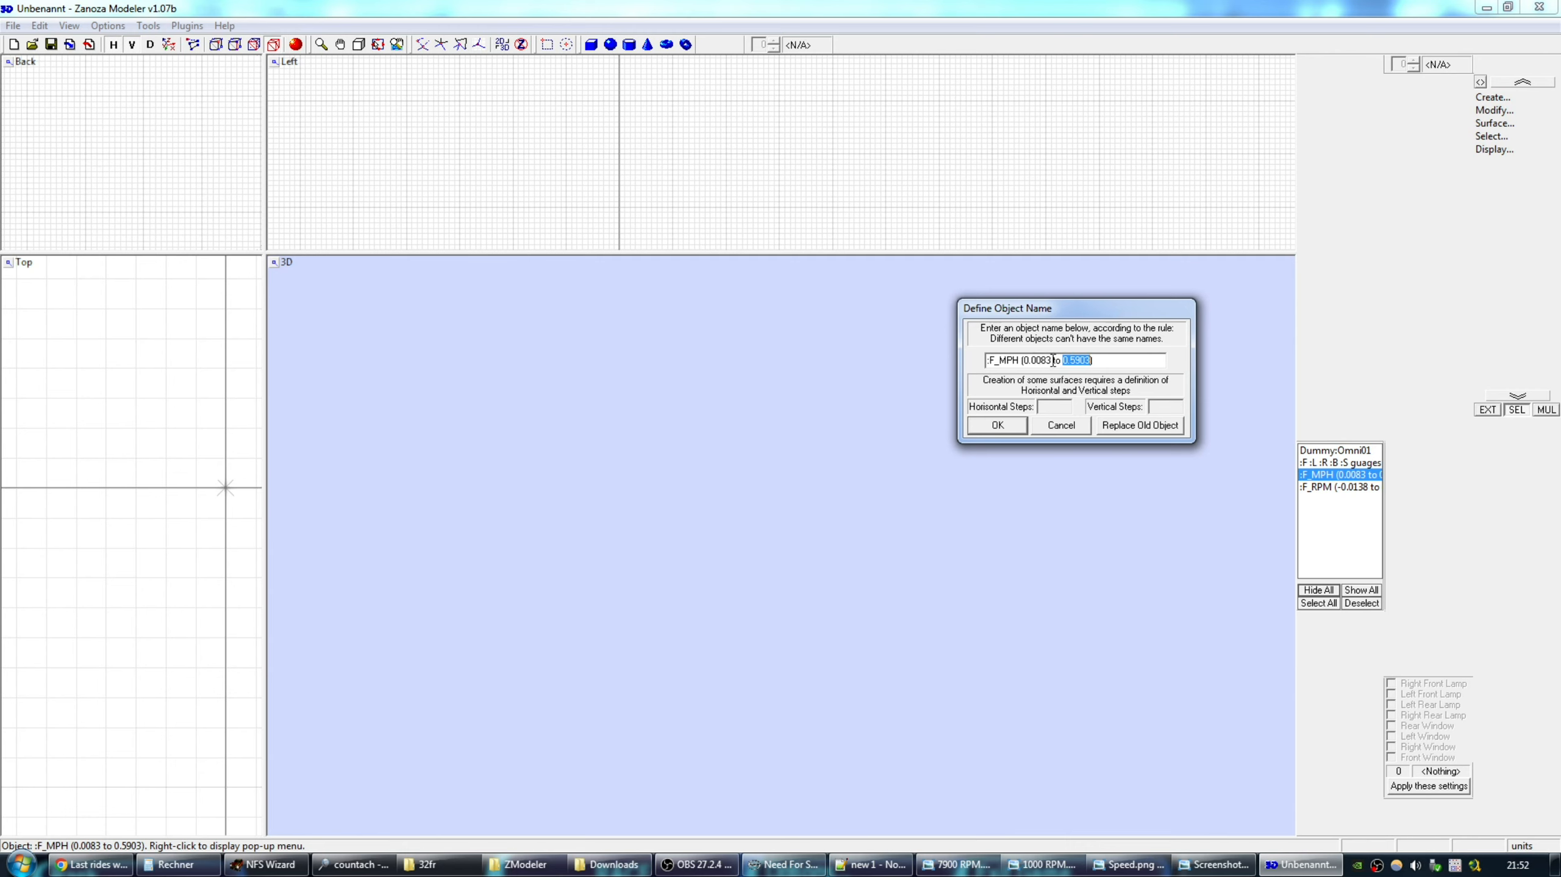
drag(1122, 312, 1094, 312)
text(0.60141)
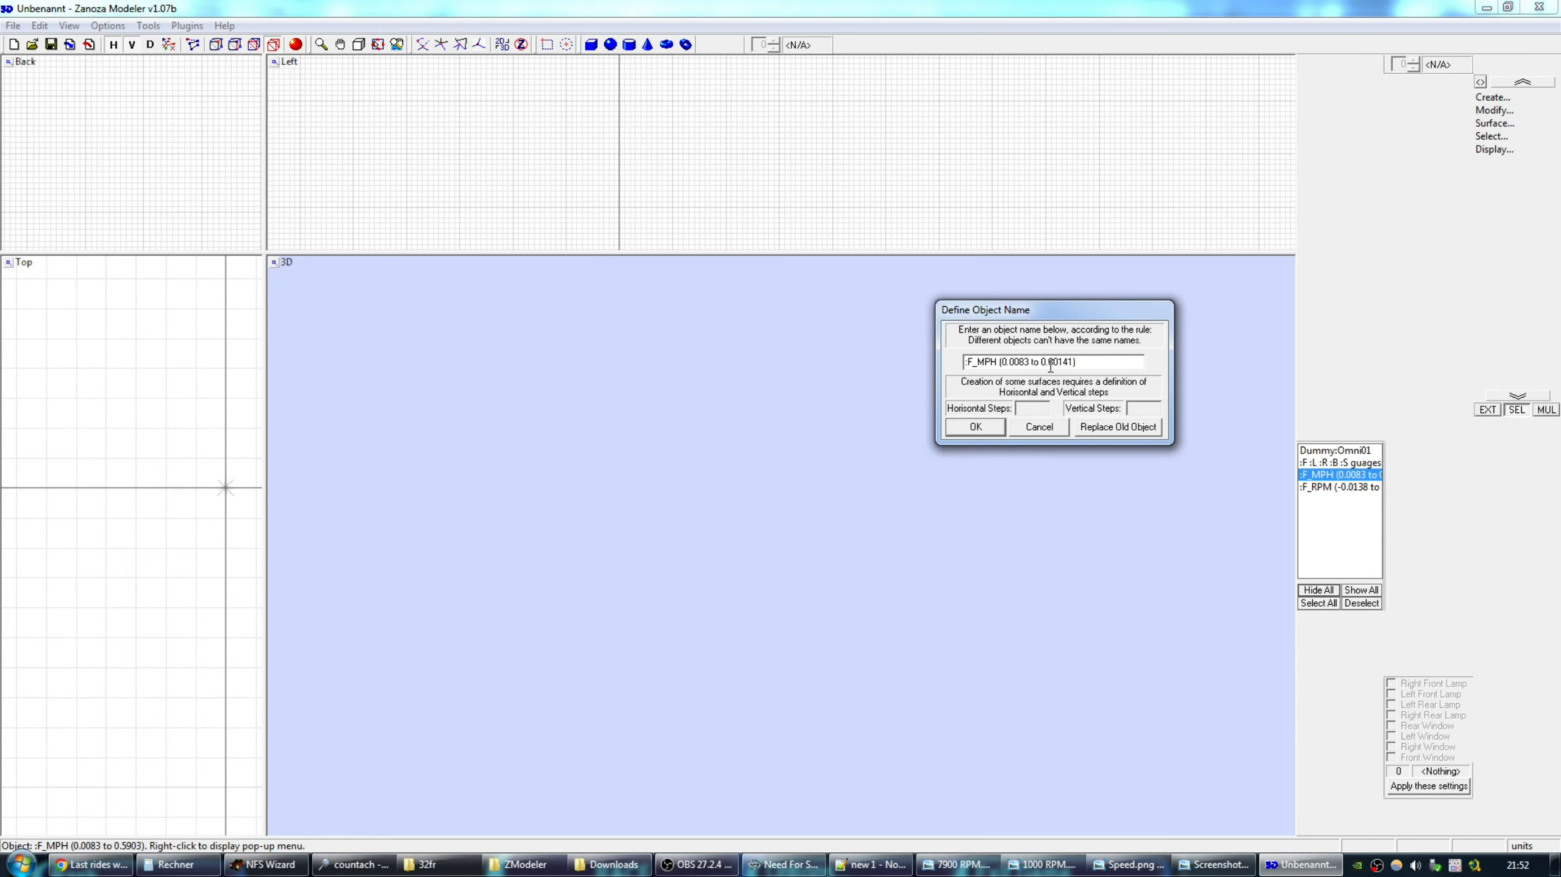
drag(1077, 314, 1076, 318)
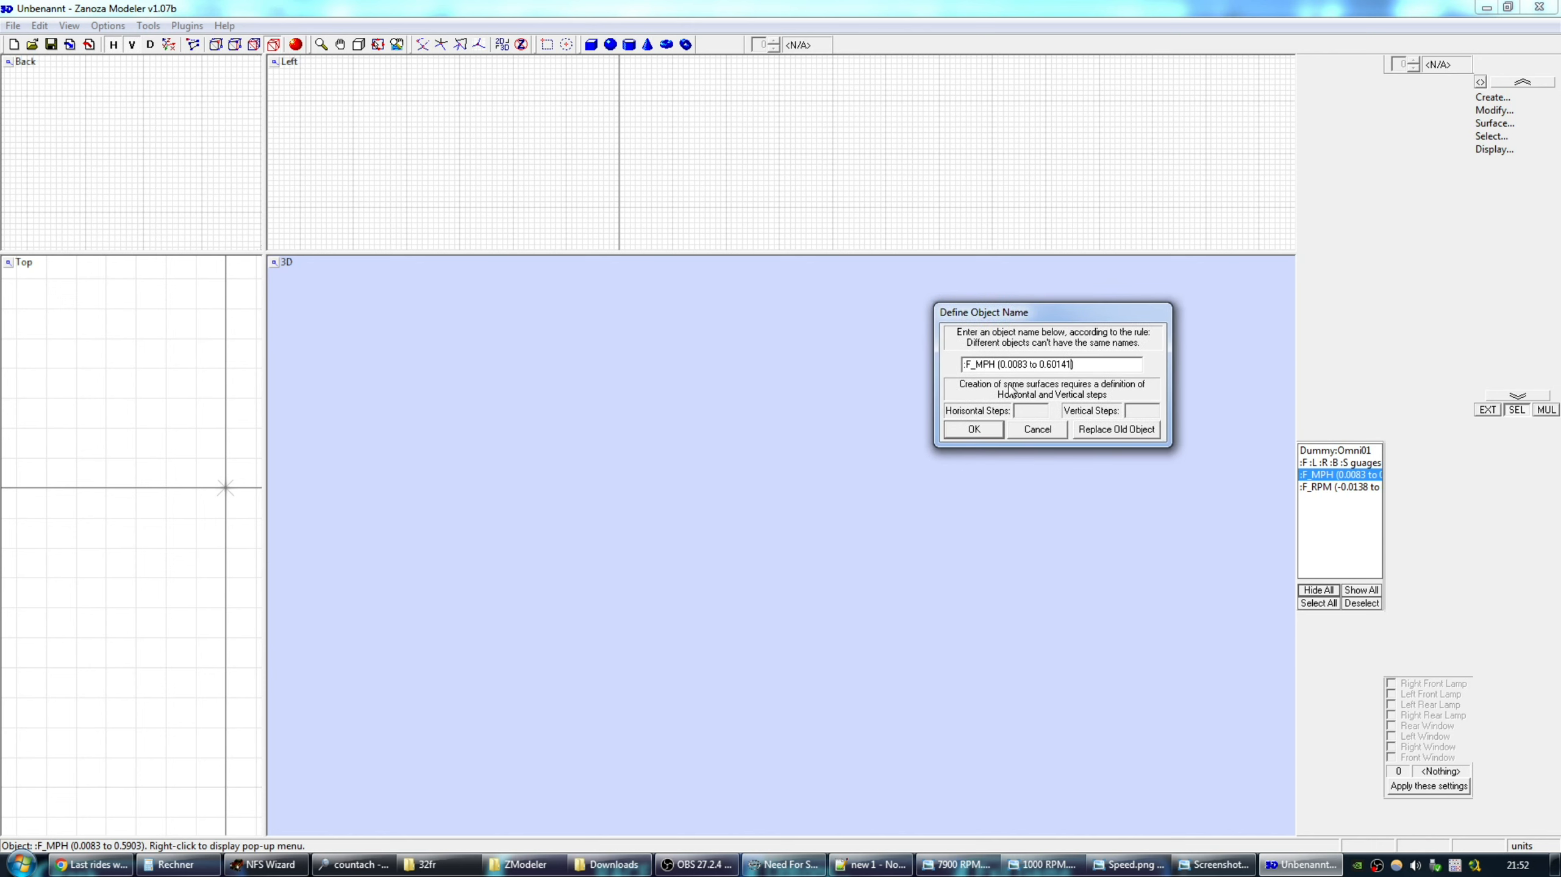
click(986, 430)
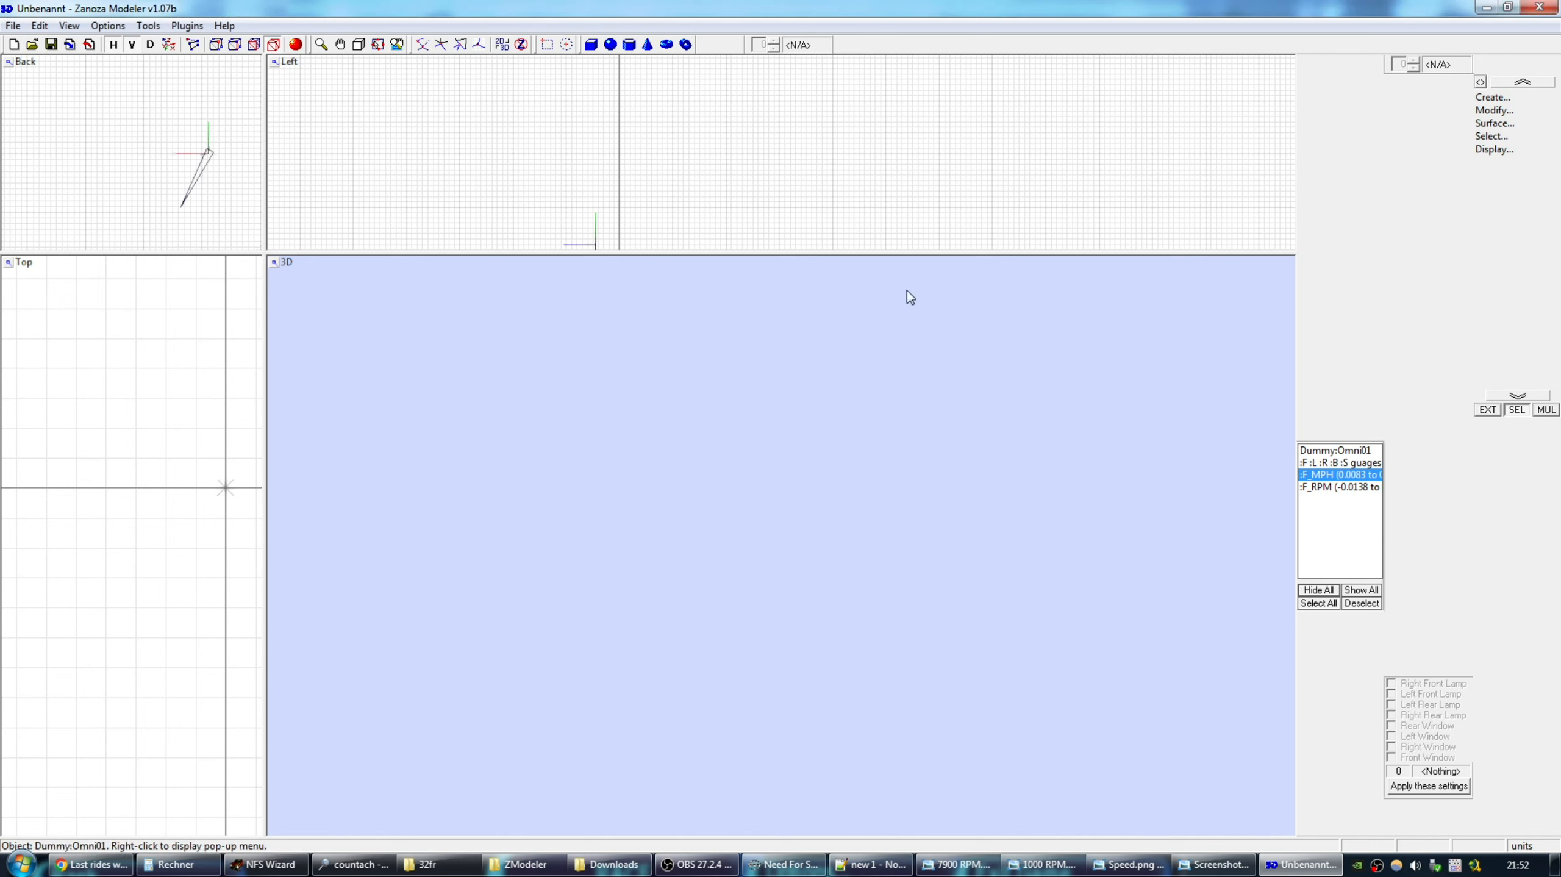
Export as NFS4 FCE over DASH.FCE, accept the export prompts, and close ZModeler.
click(12, 25)
click(50, 138)
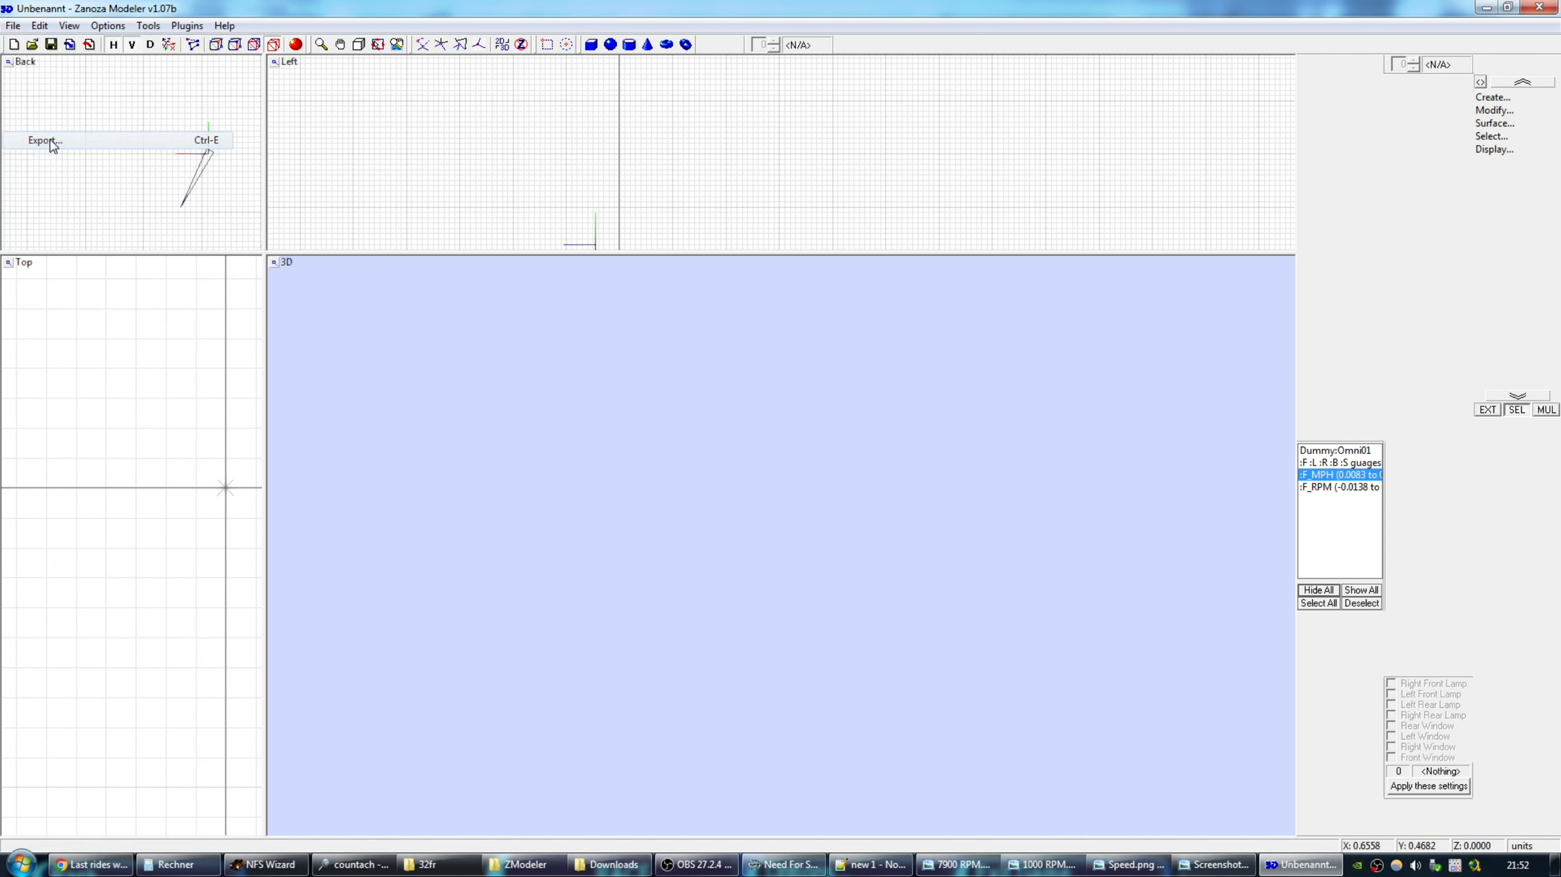
click(762, 728)
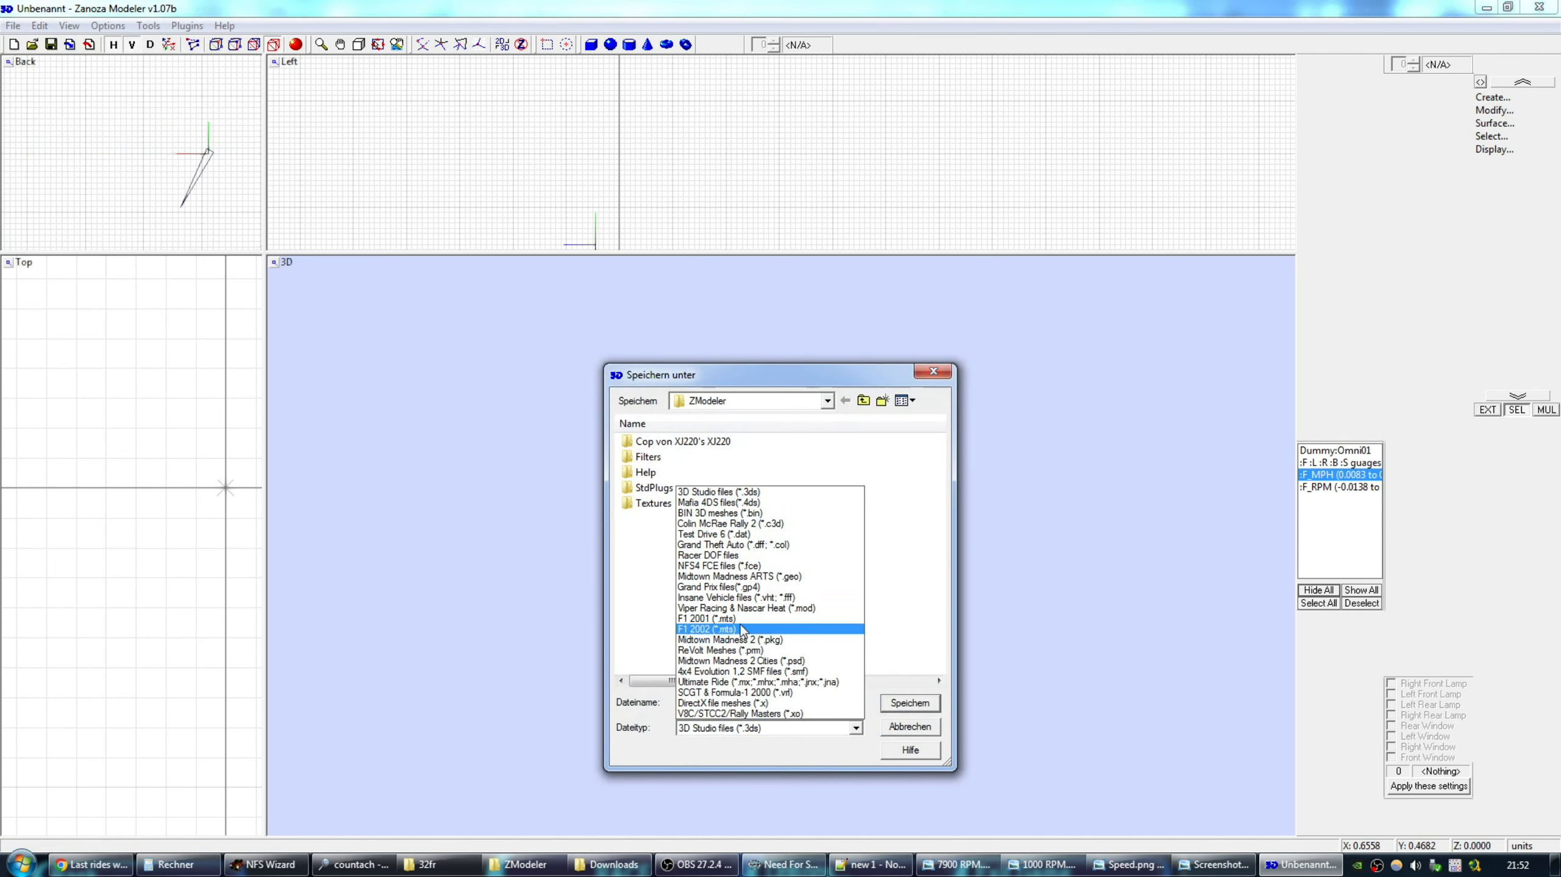
click(724, 566)
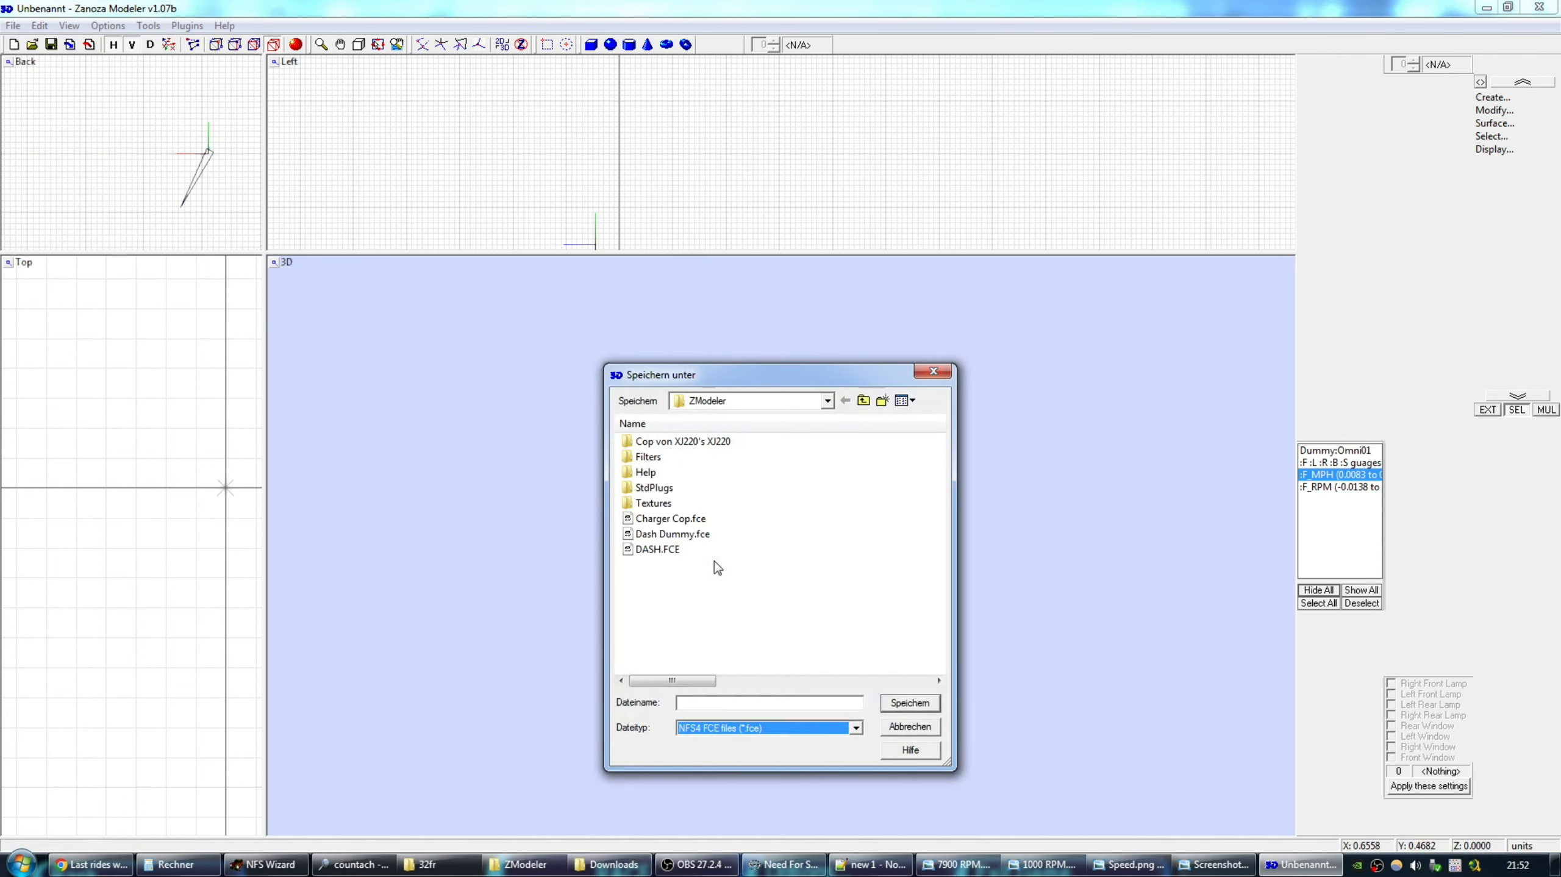
double_click(656, 549)
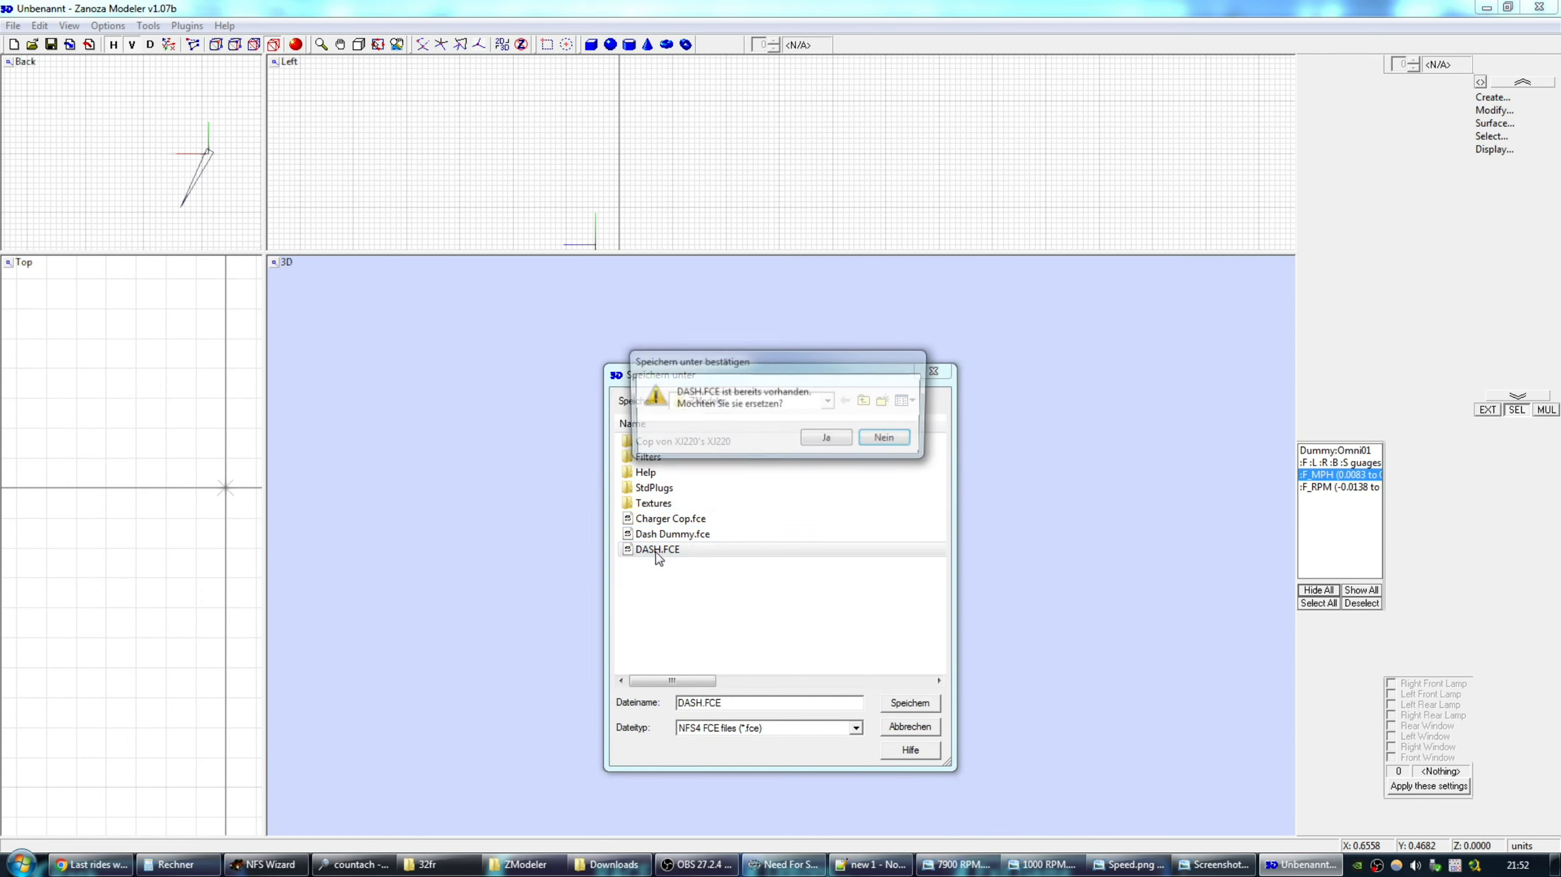
click(829, 435)
click(820, 434)
click(884, 469)
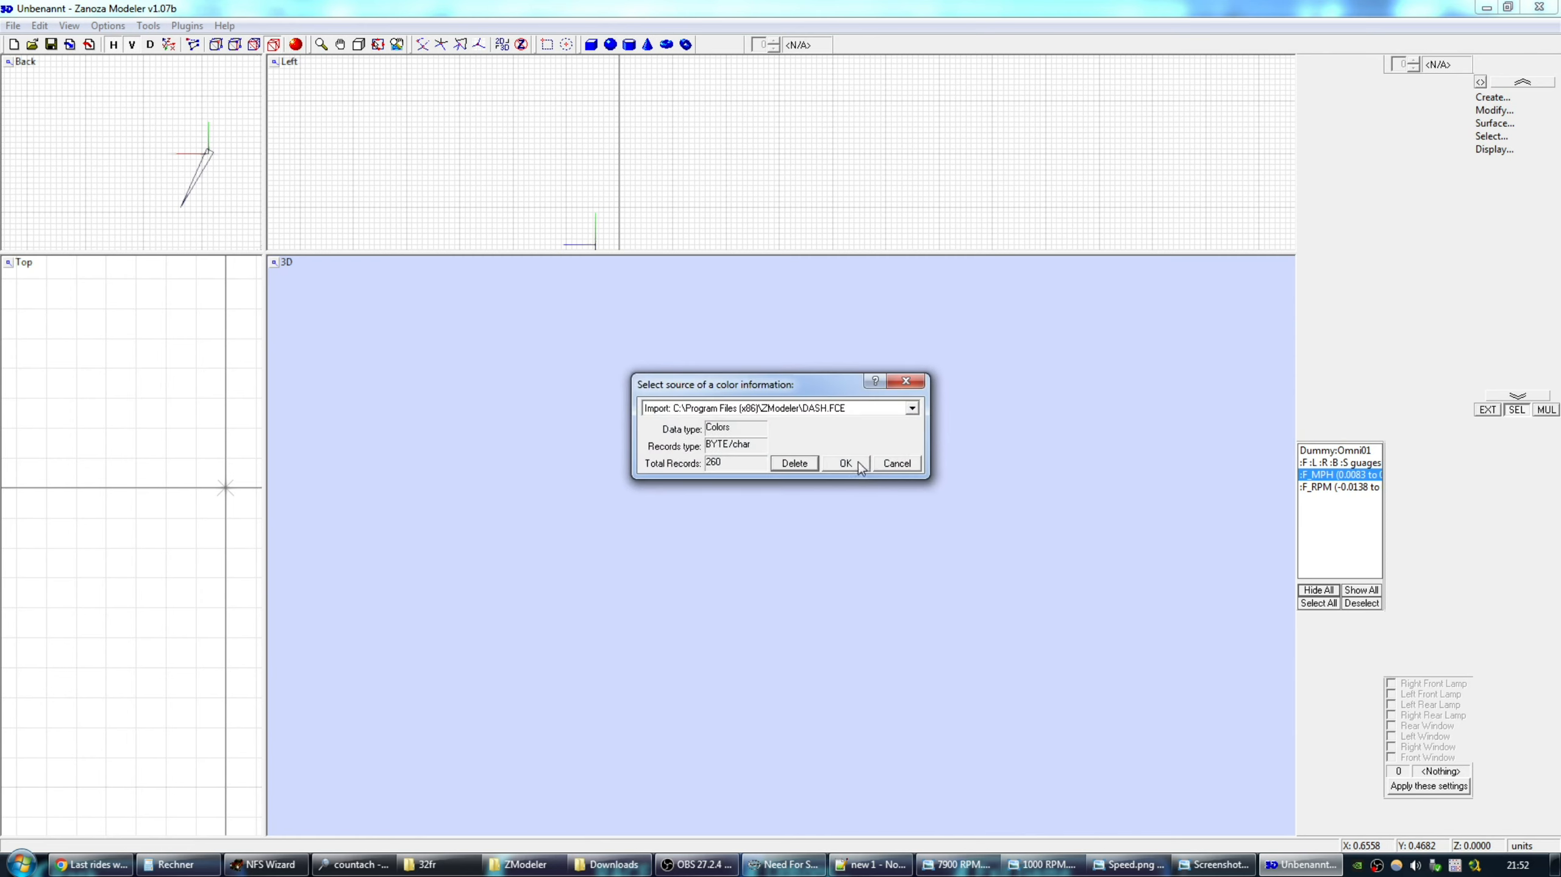
click(858, 462)
click(1539, 6)
Discard the untitled scene and drag DASH.FCE into the 32fr car folder.
click(813, 469)
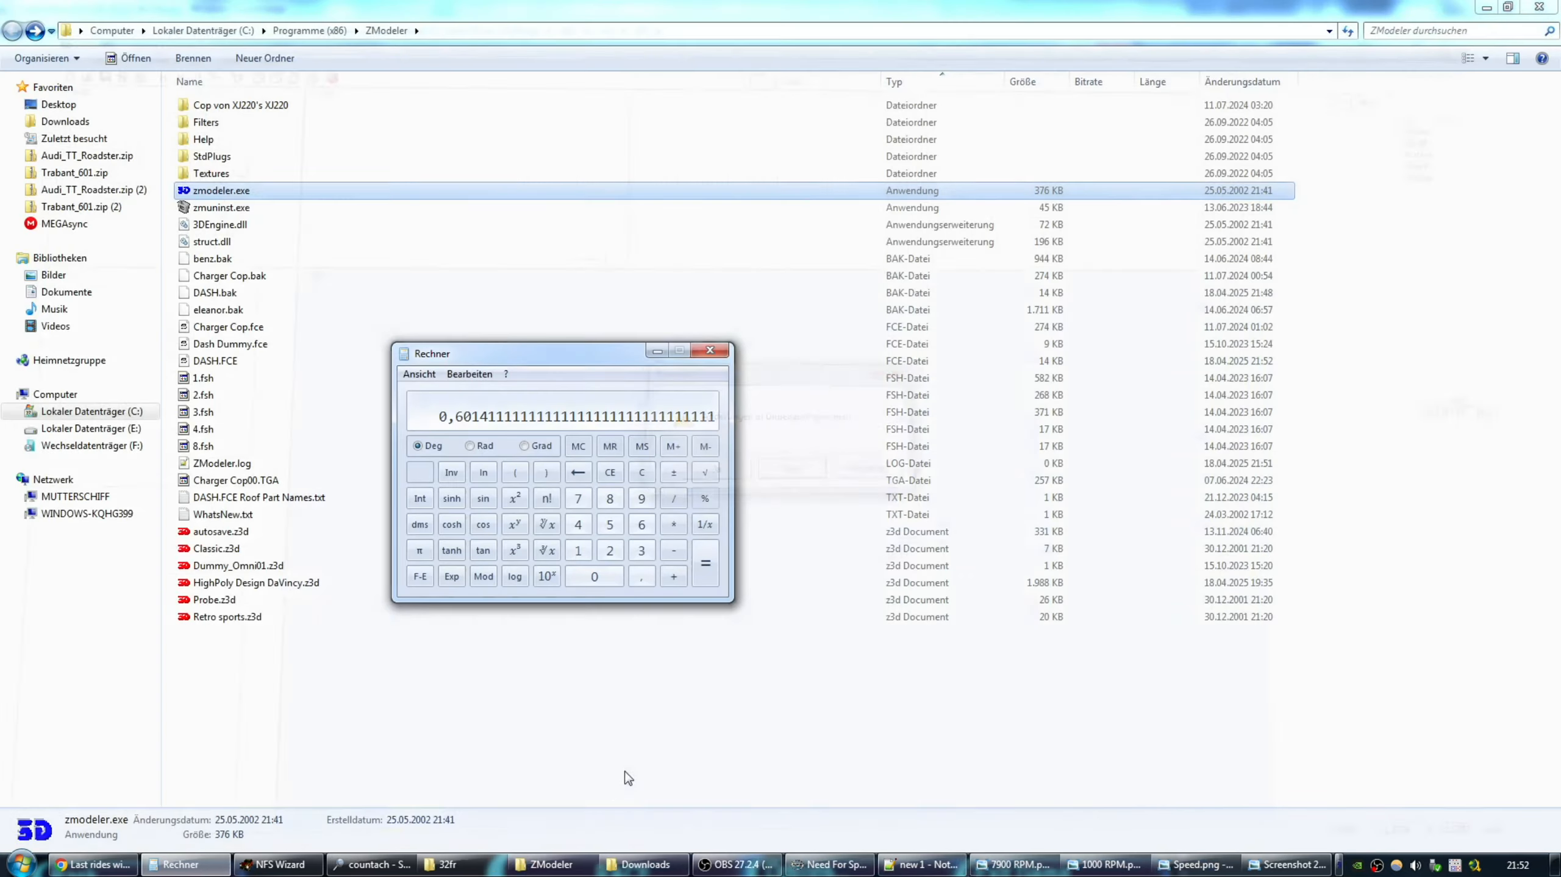
click(225, 364)
drag(226, 367, 199, 211)
Import DASH.FCE into car.viv, replacing the old entry, and close the archive.
double_click(200, 209)
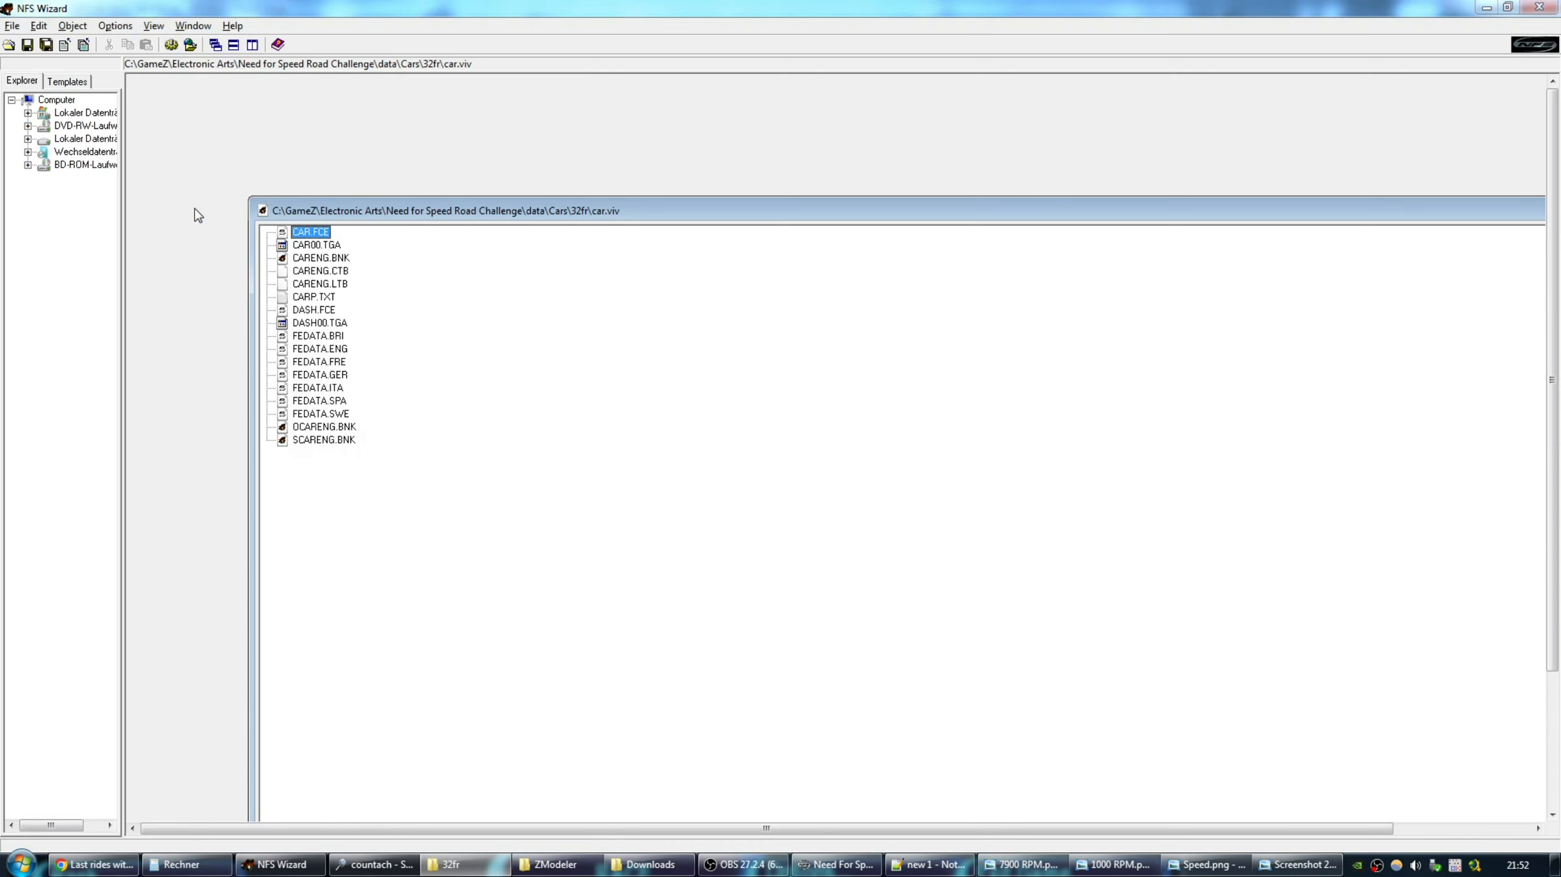
double_click(356, 211)
right_click(179, 188)
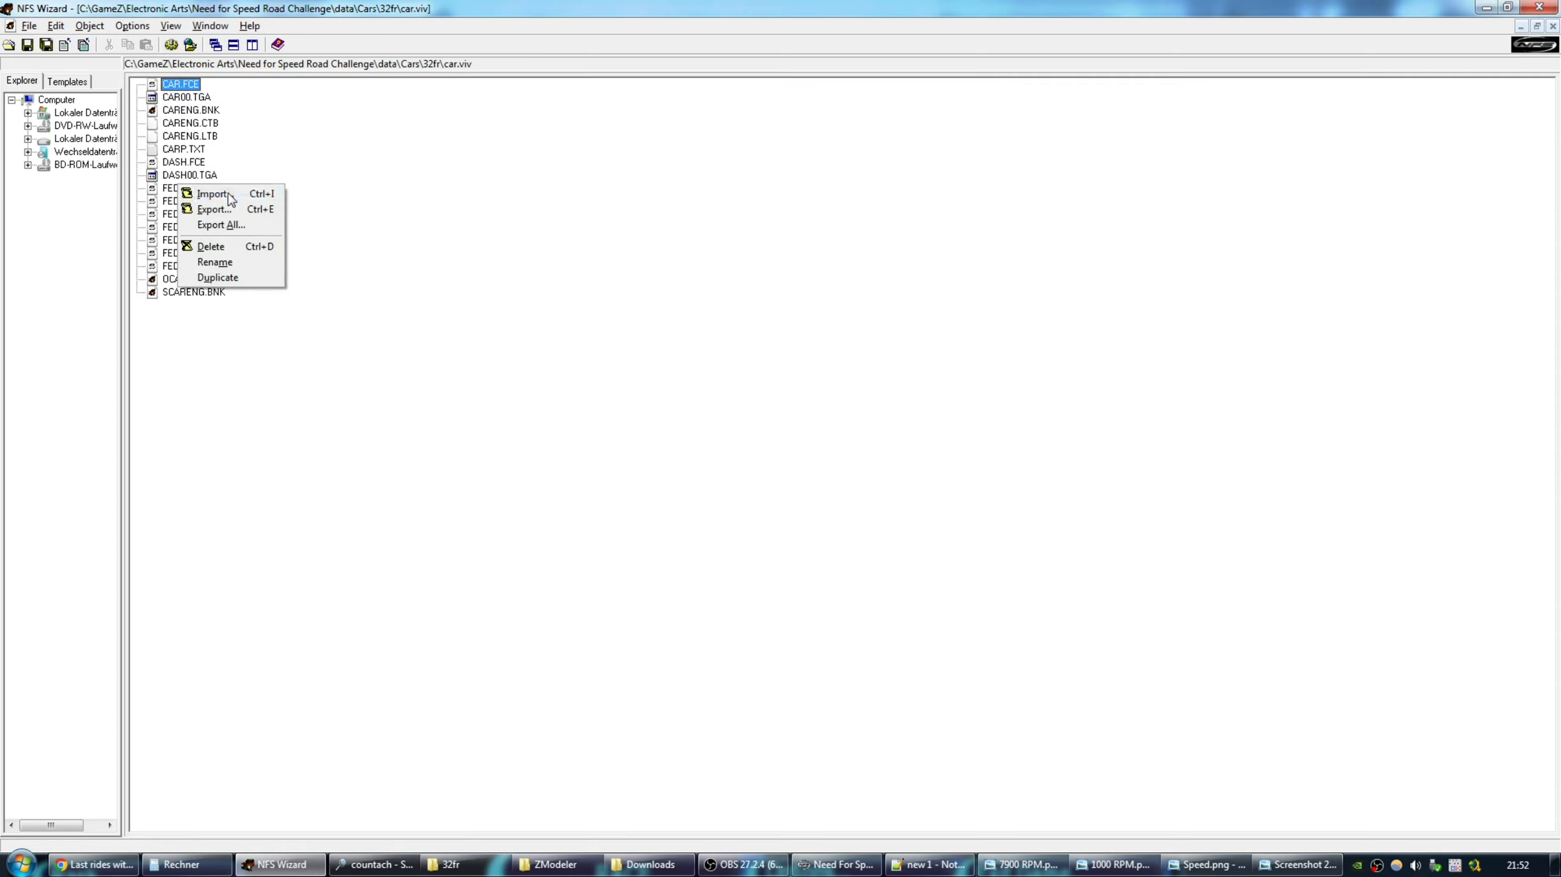
click(208, 193)
double_click(645, 342)
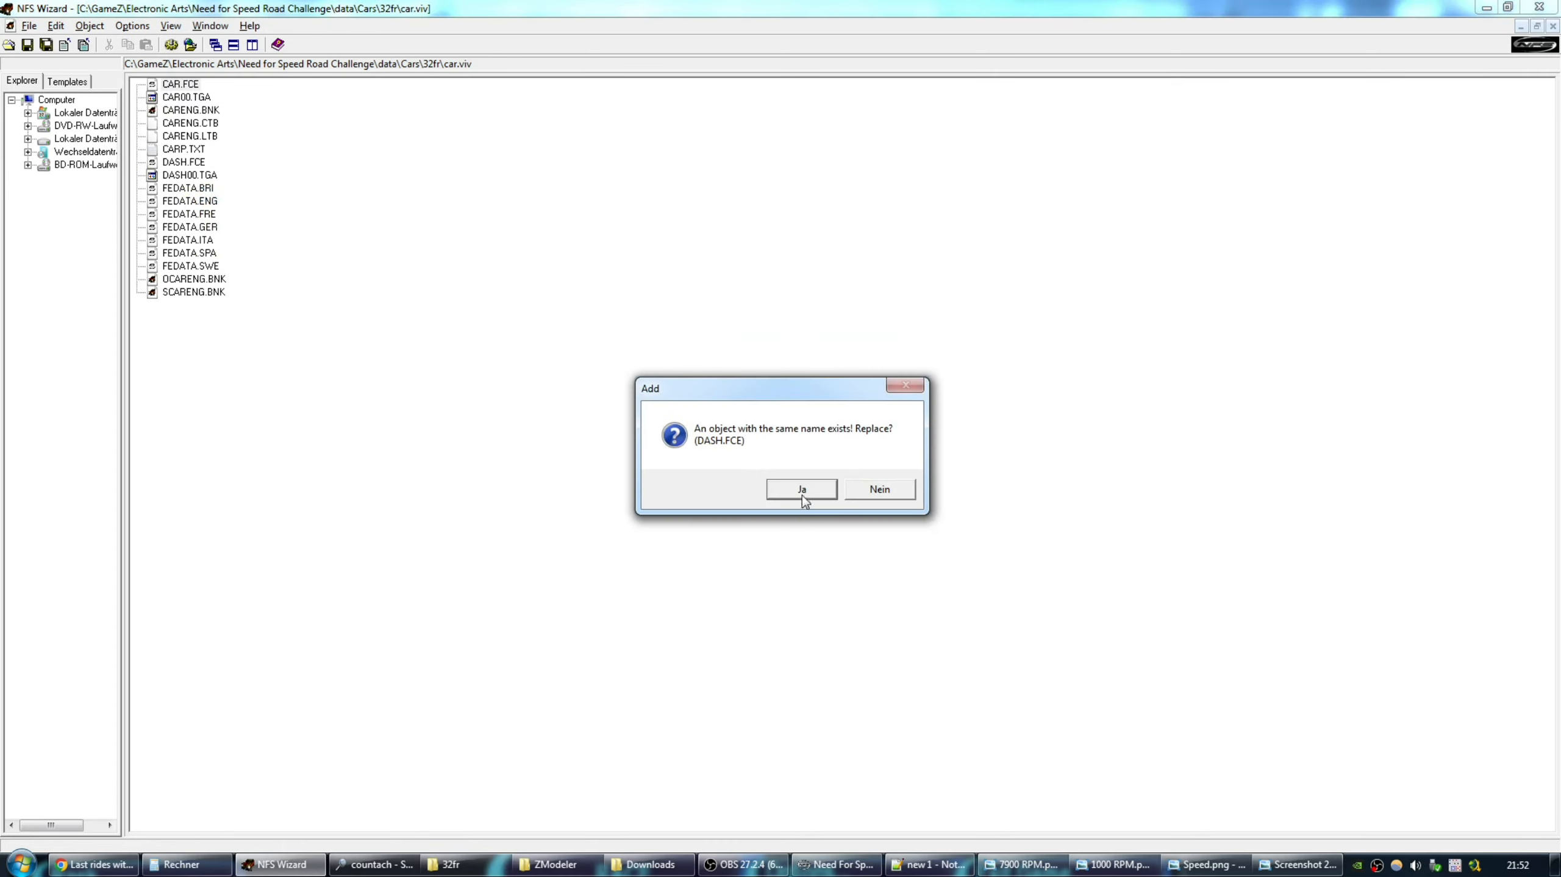
click(803, 490)
click(1554, 26)
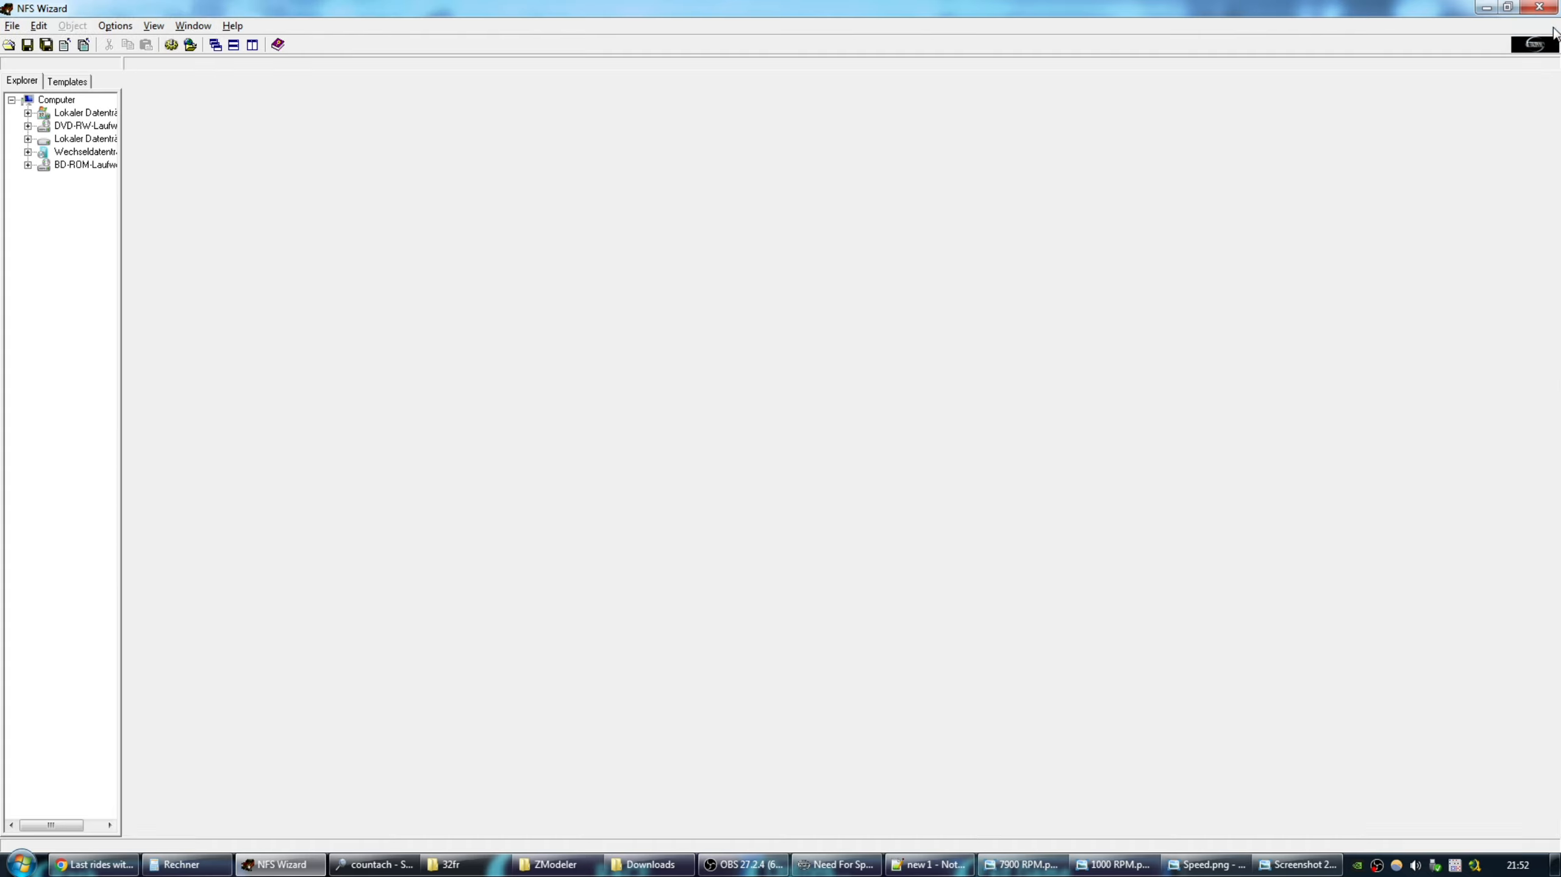
Start the Proving Grounds 3 race and accelerate through the gears to about 110 KPH.
click(839, 864)
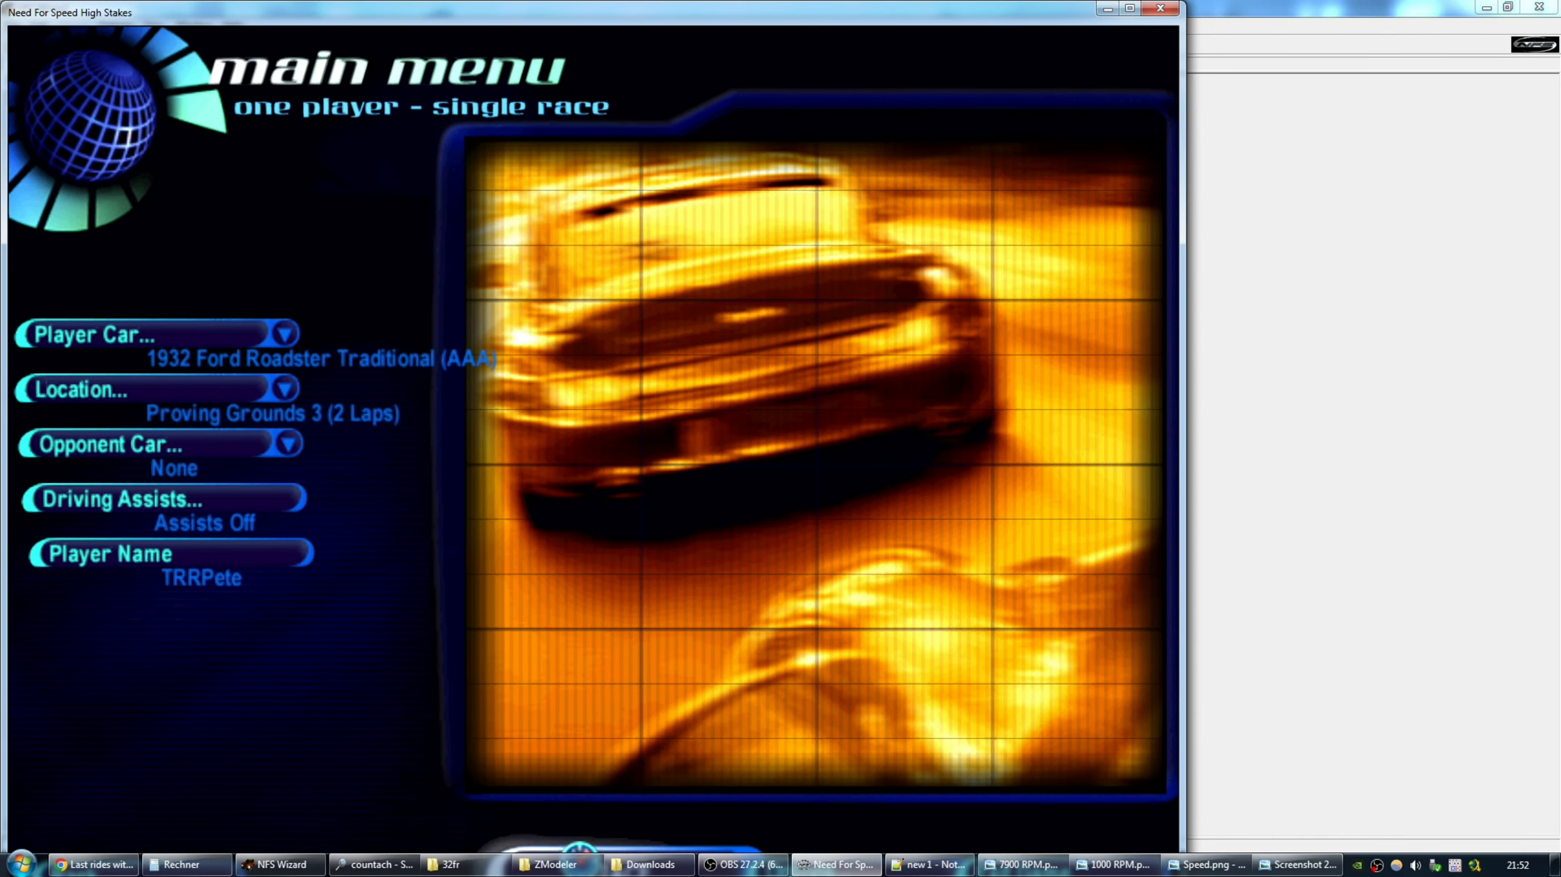
key(Return)
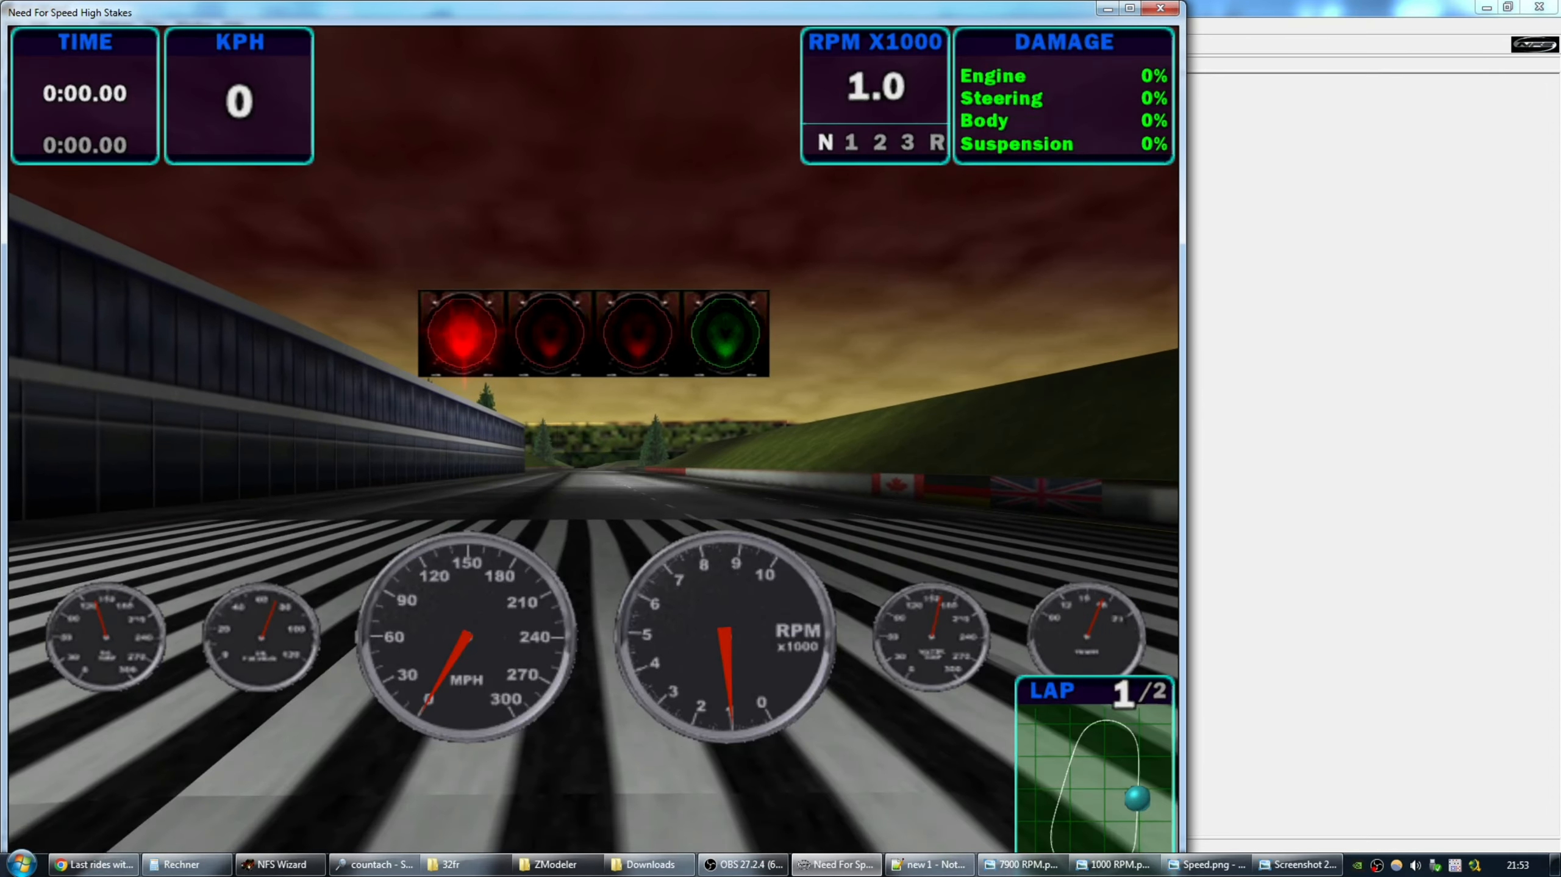
key(Up)
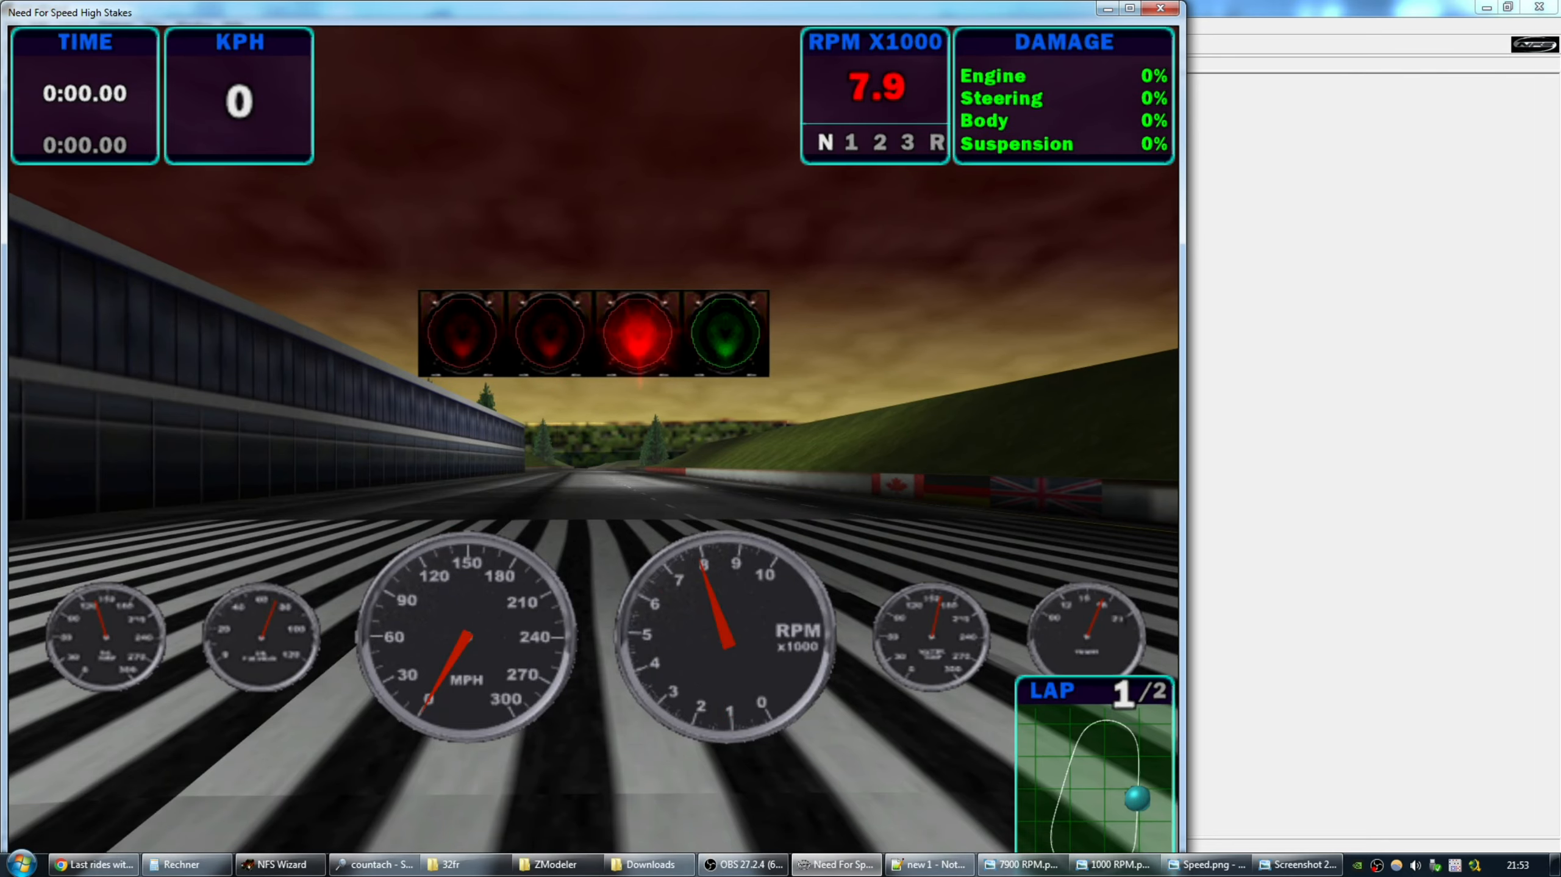
key(Up)
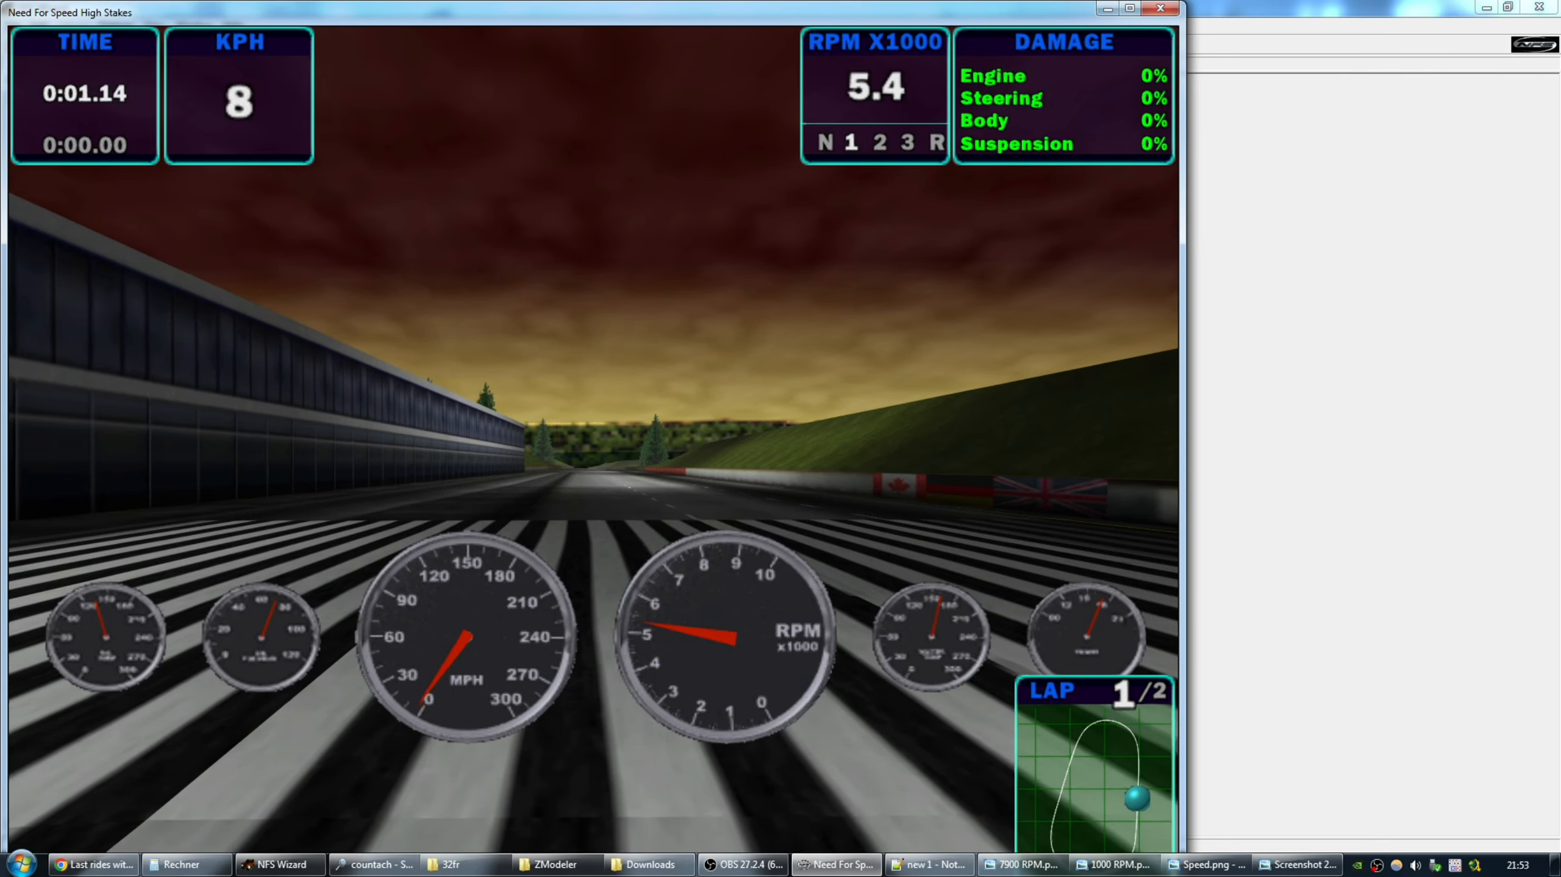
key(Up)
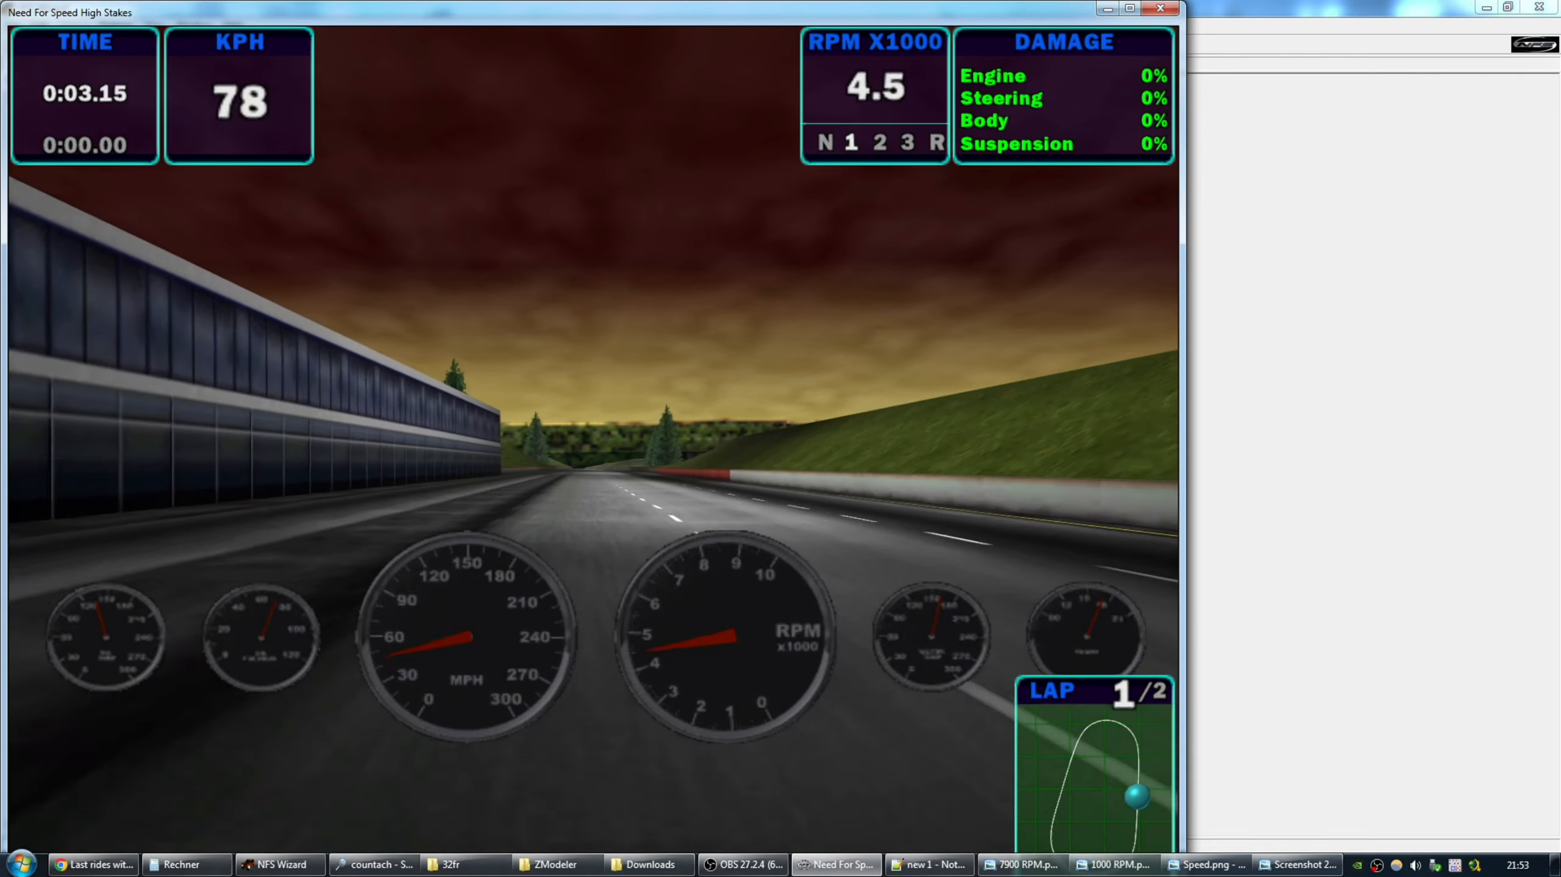
key(Up)
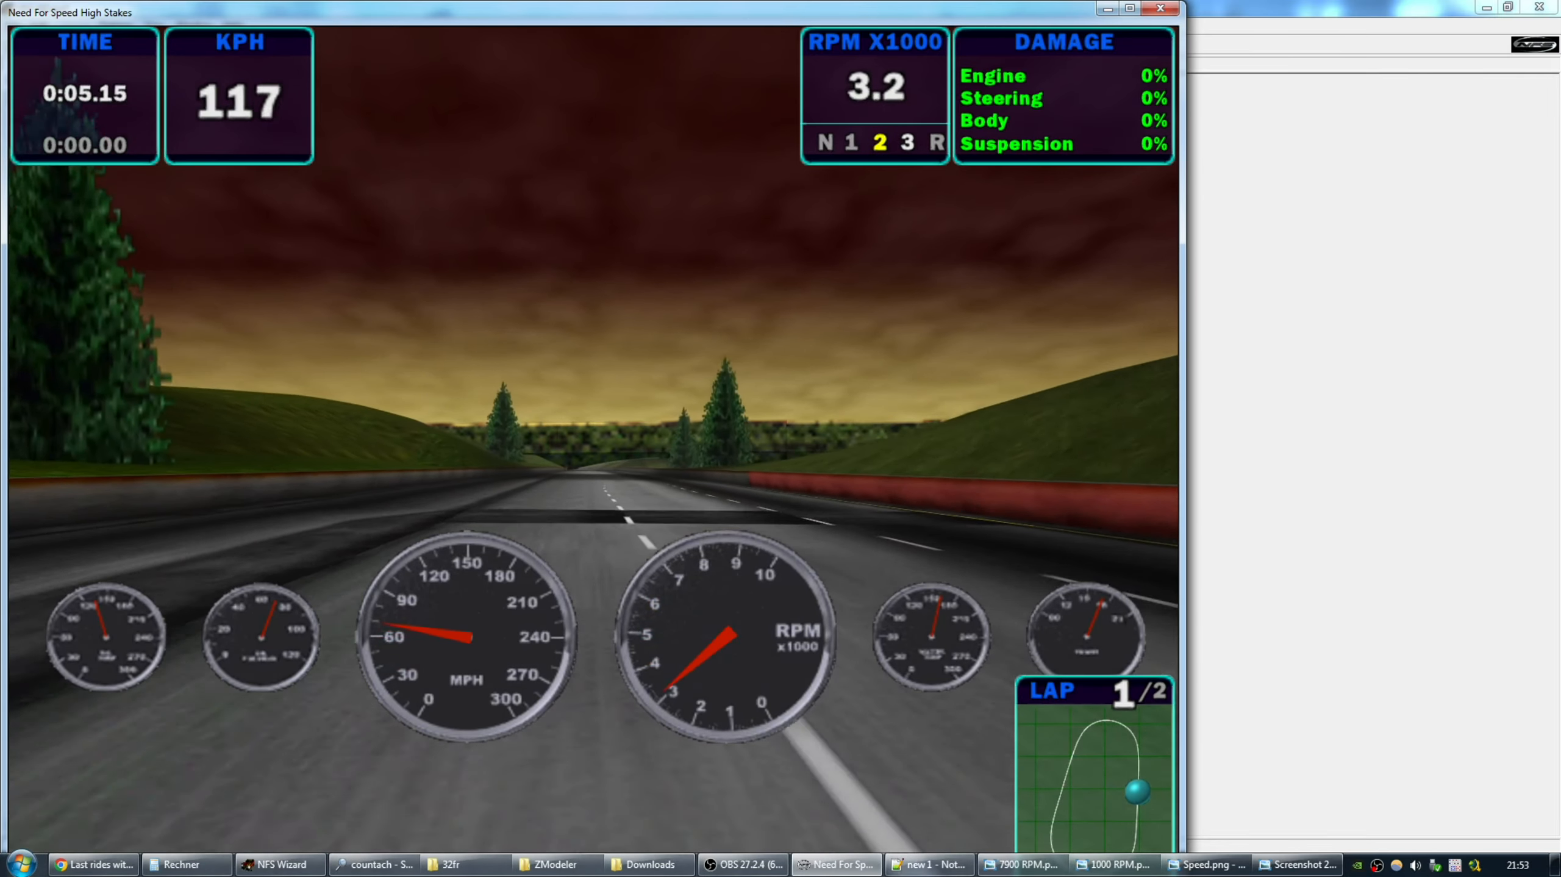
key(Up)
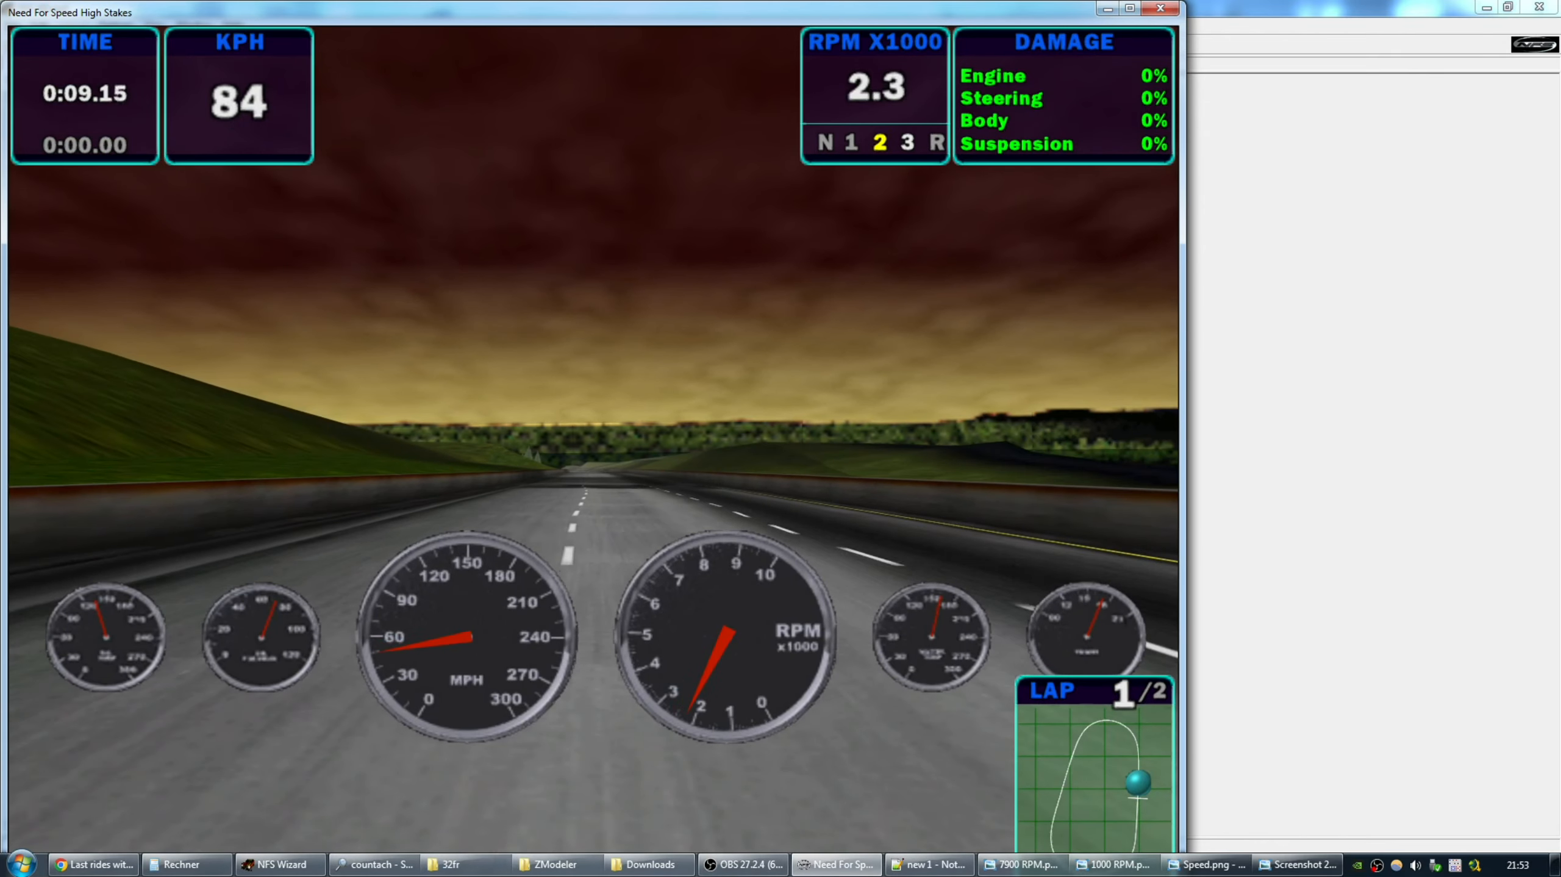
key(Up)
key(Up)
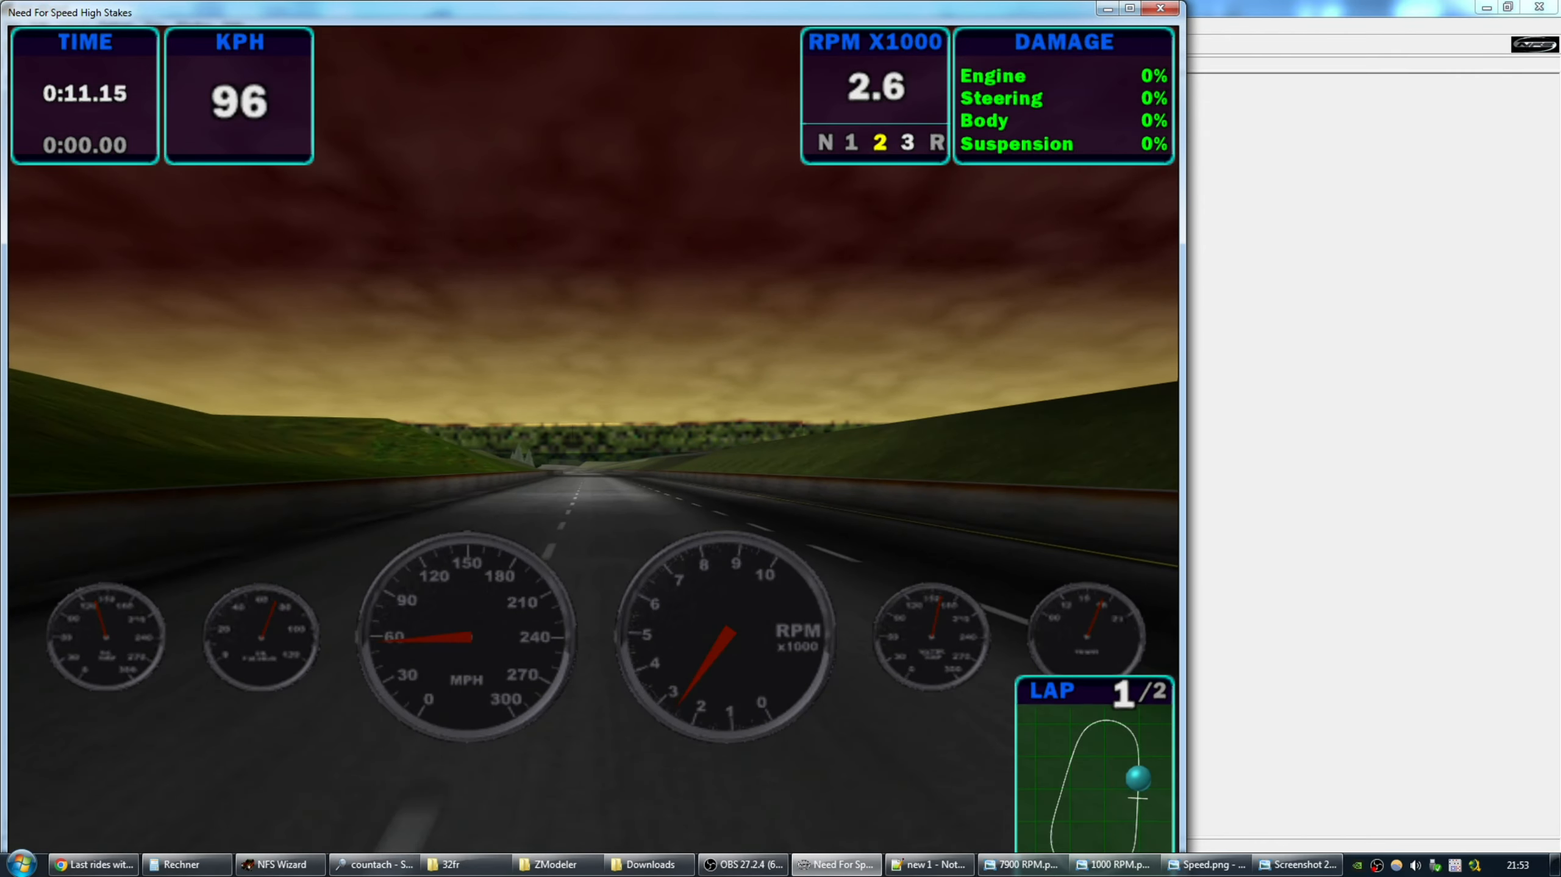
key(Up)
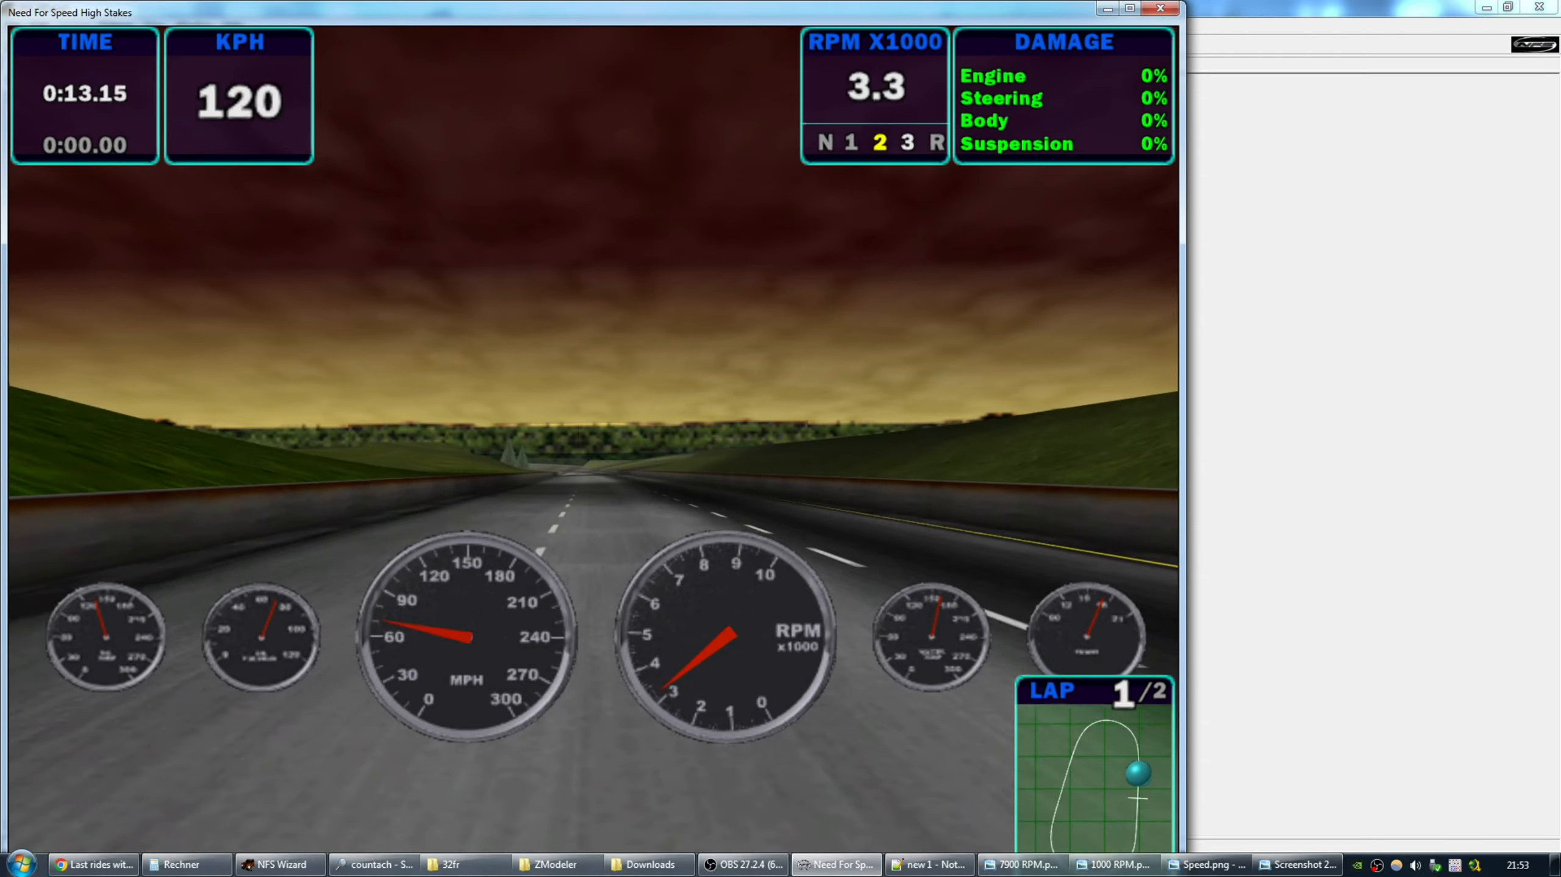
Pause, quit to the main menu confirming Yes, and switch out of the game.
key(Escape)
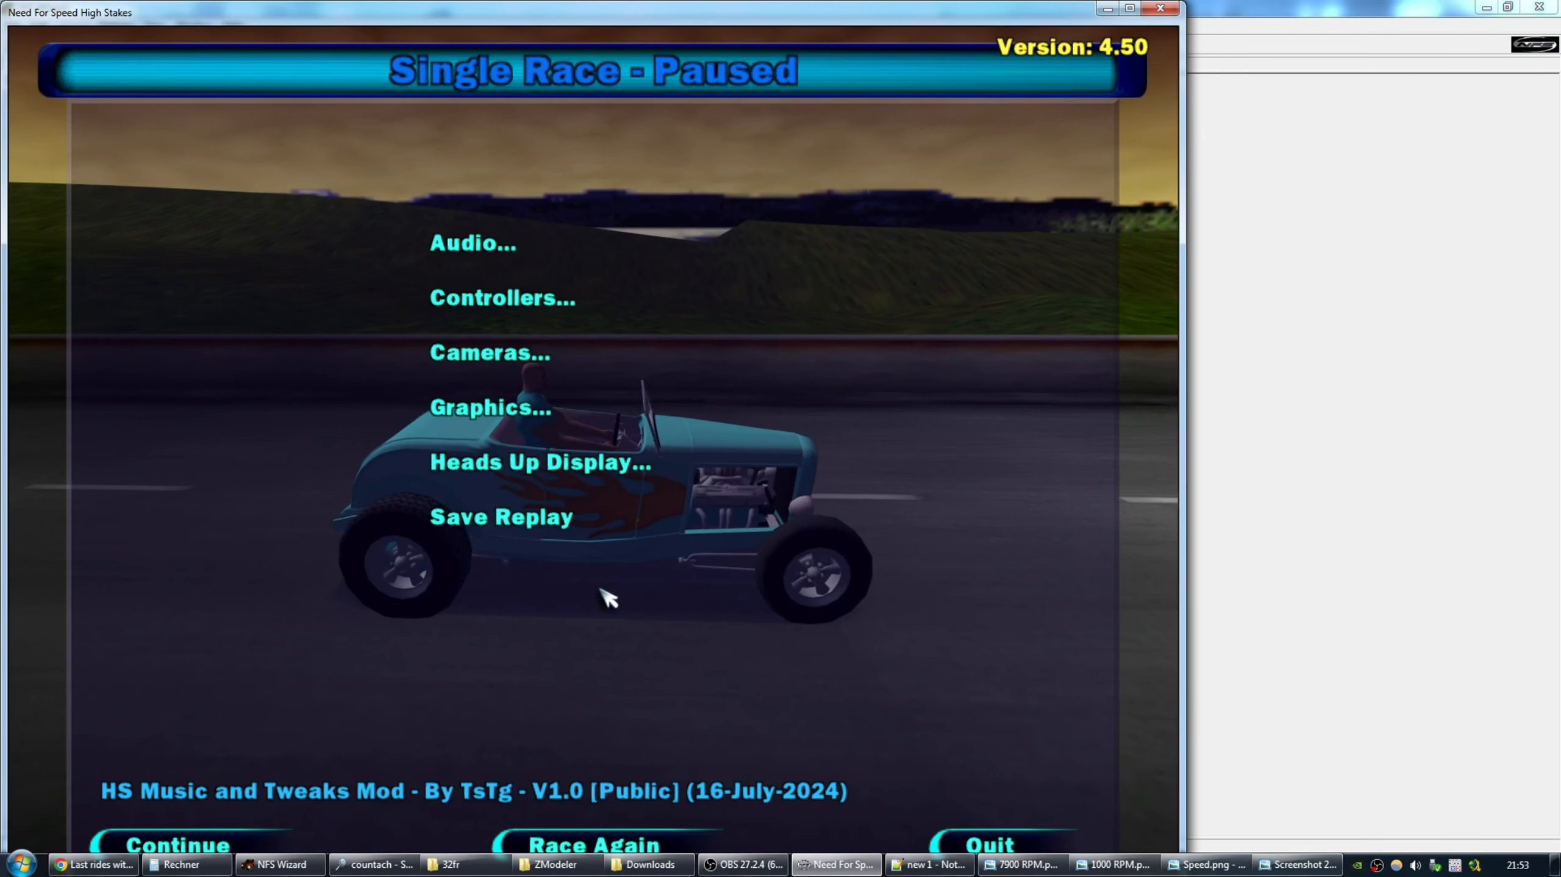
click(958, 840)
click(568, 504)
click(492, 499)
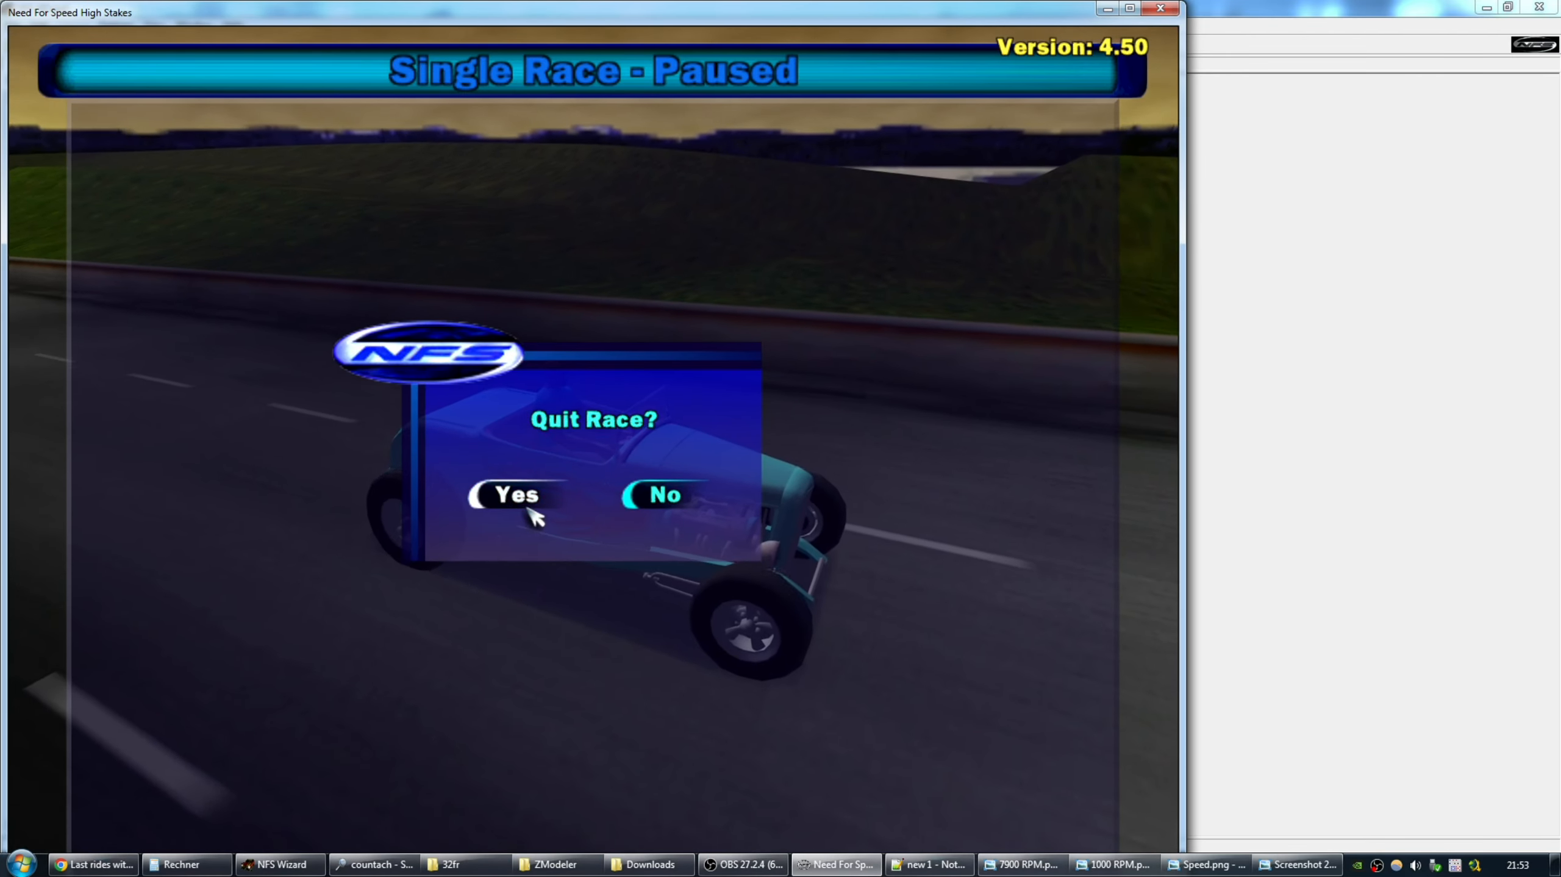
key(super)
key(alt+Tab)
key(alt+Tab)
key(alt+Tab)
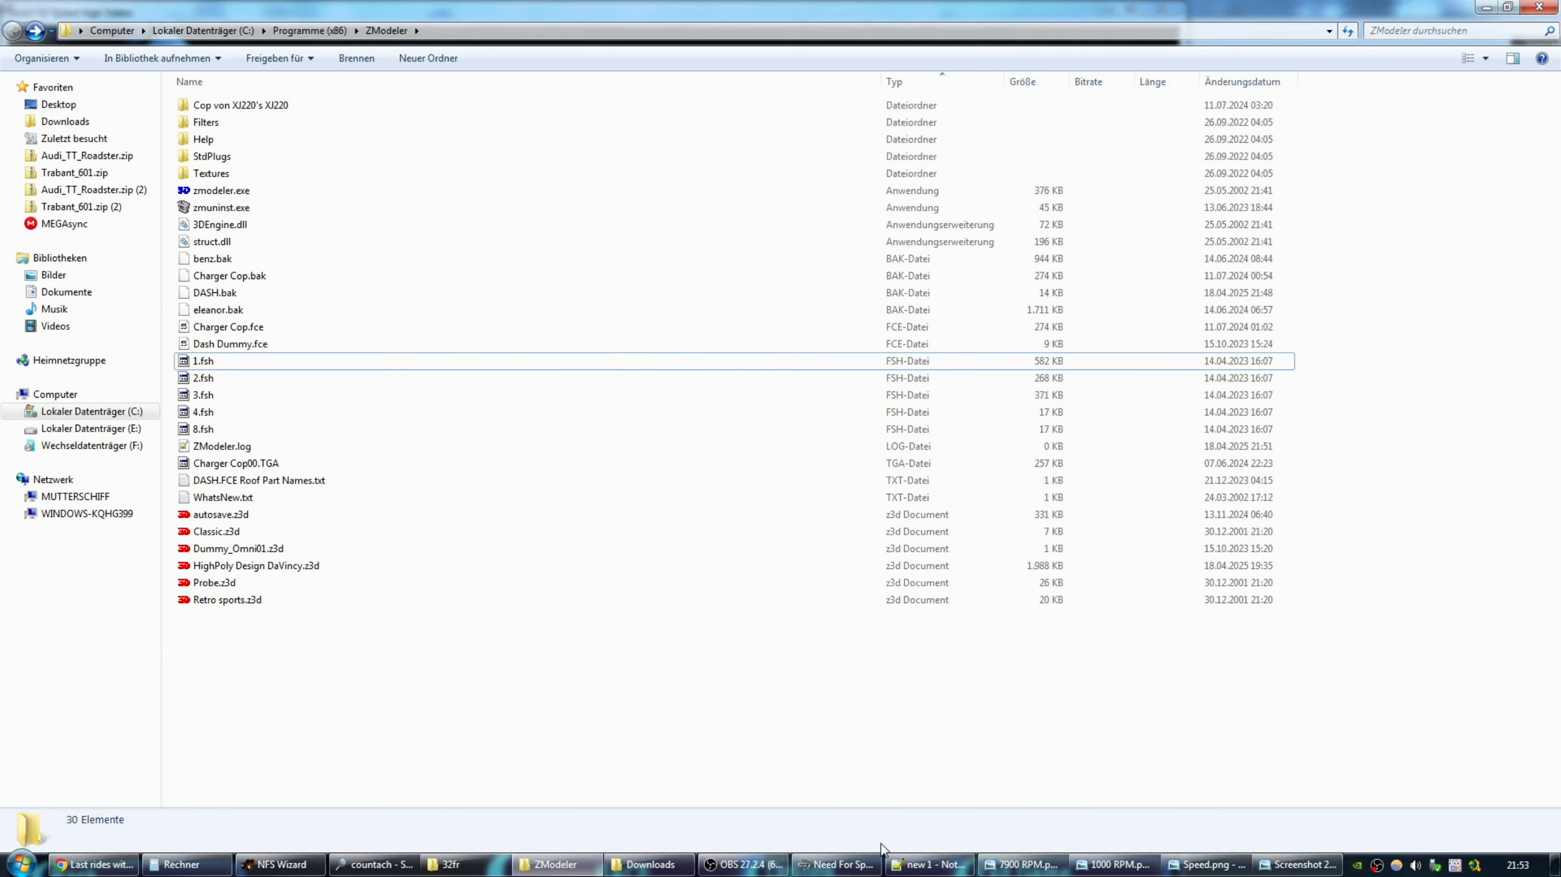
click(650, 864)
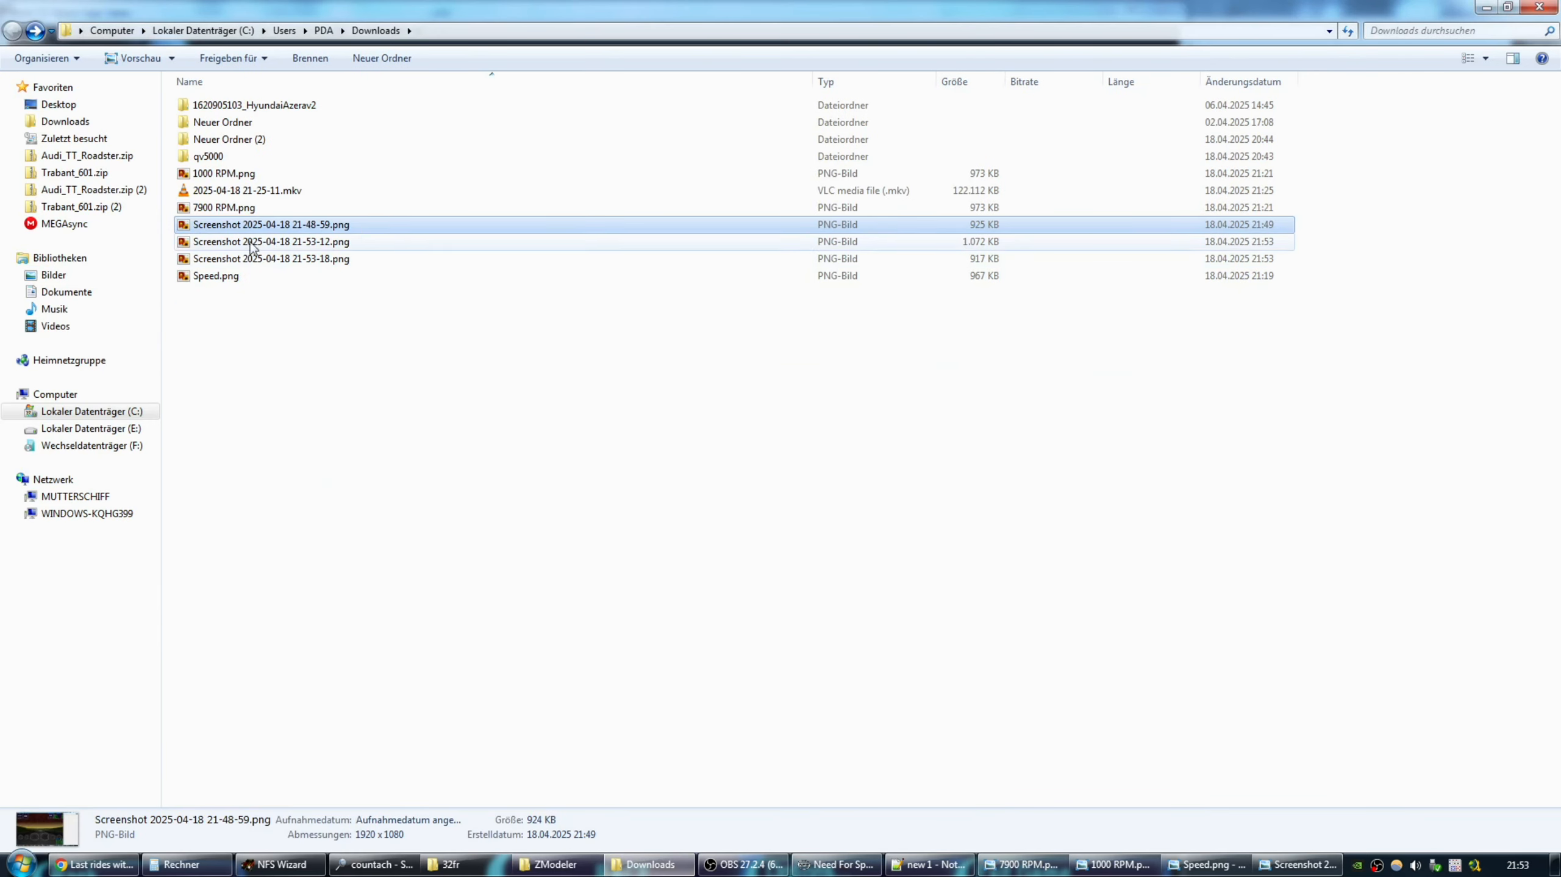
double_click(271, 226)
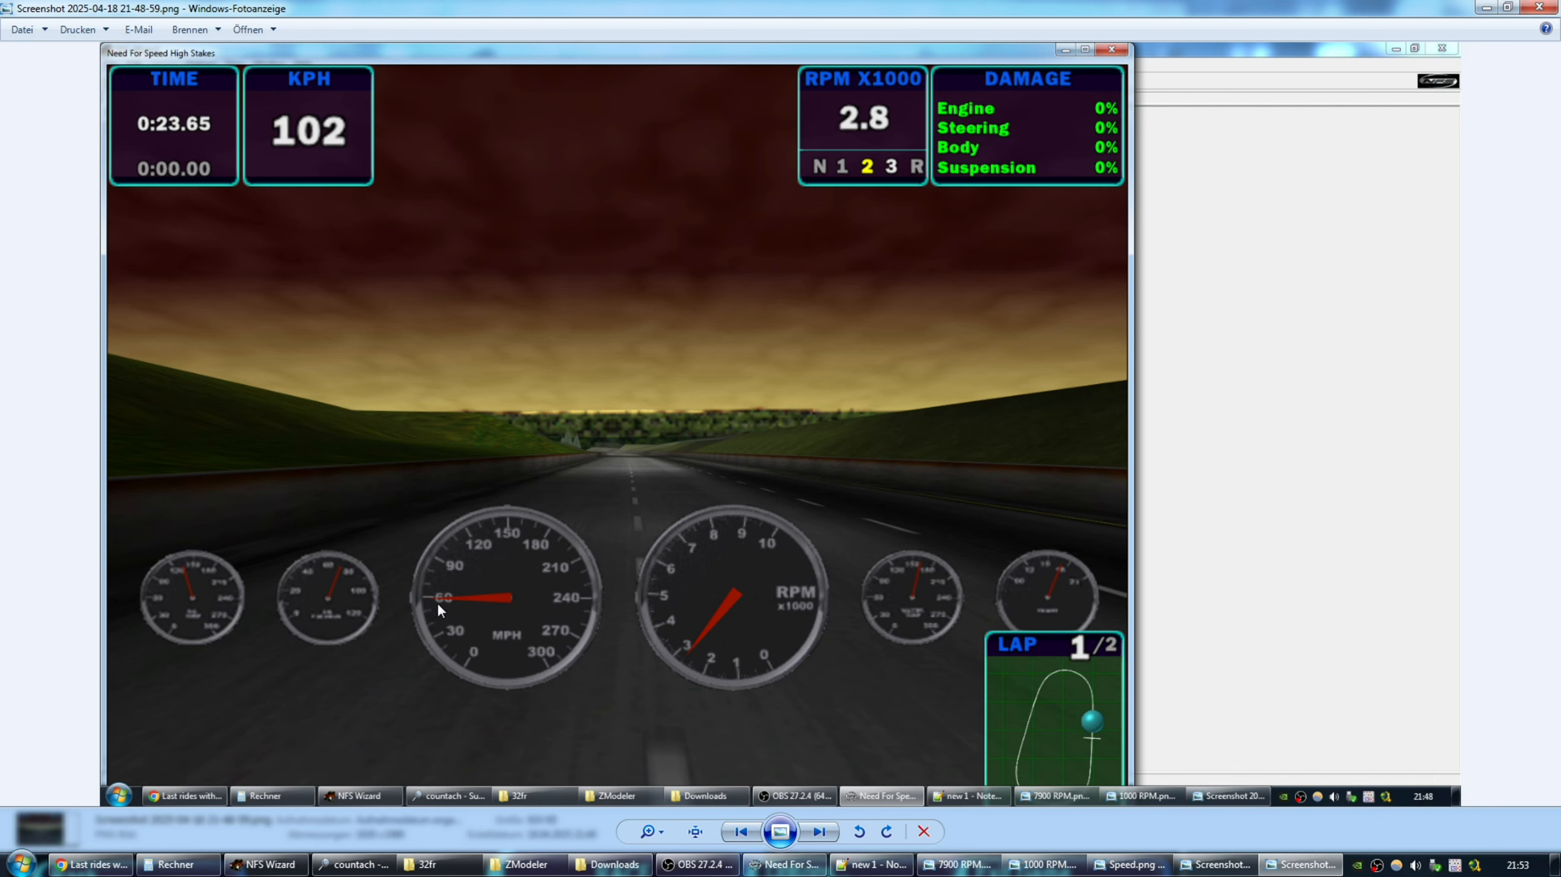
click(1540, 7)
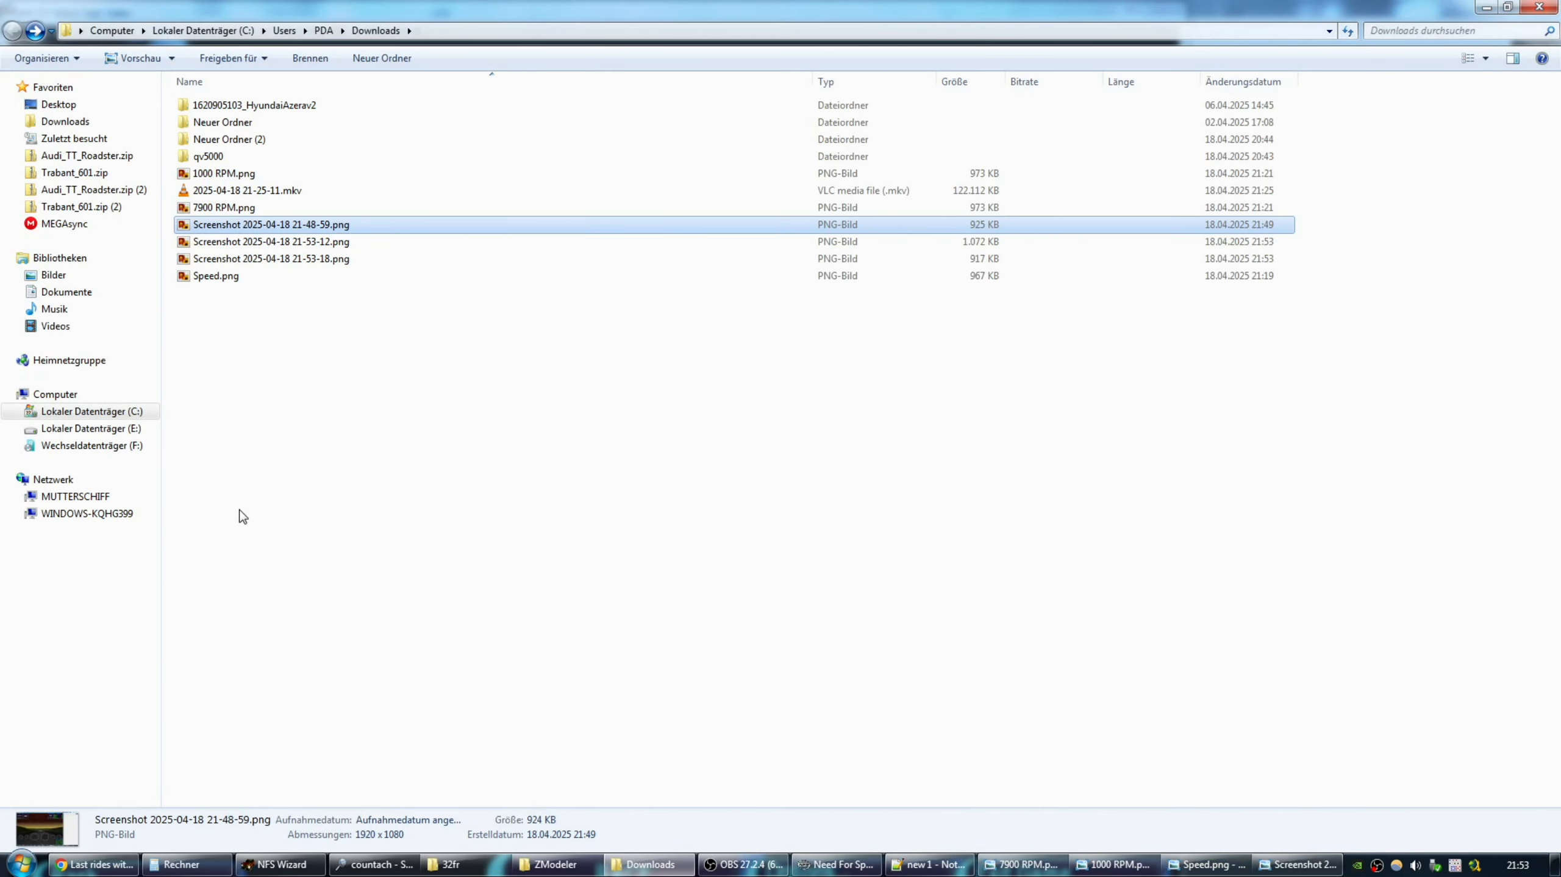
double_click(273, 242)
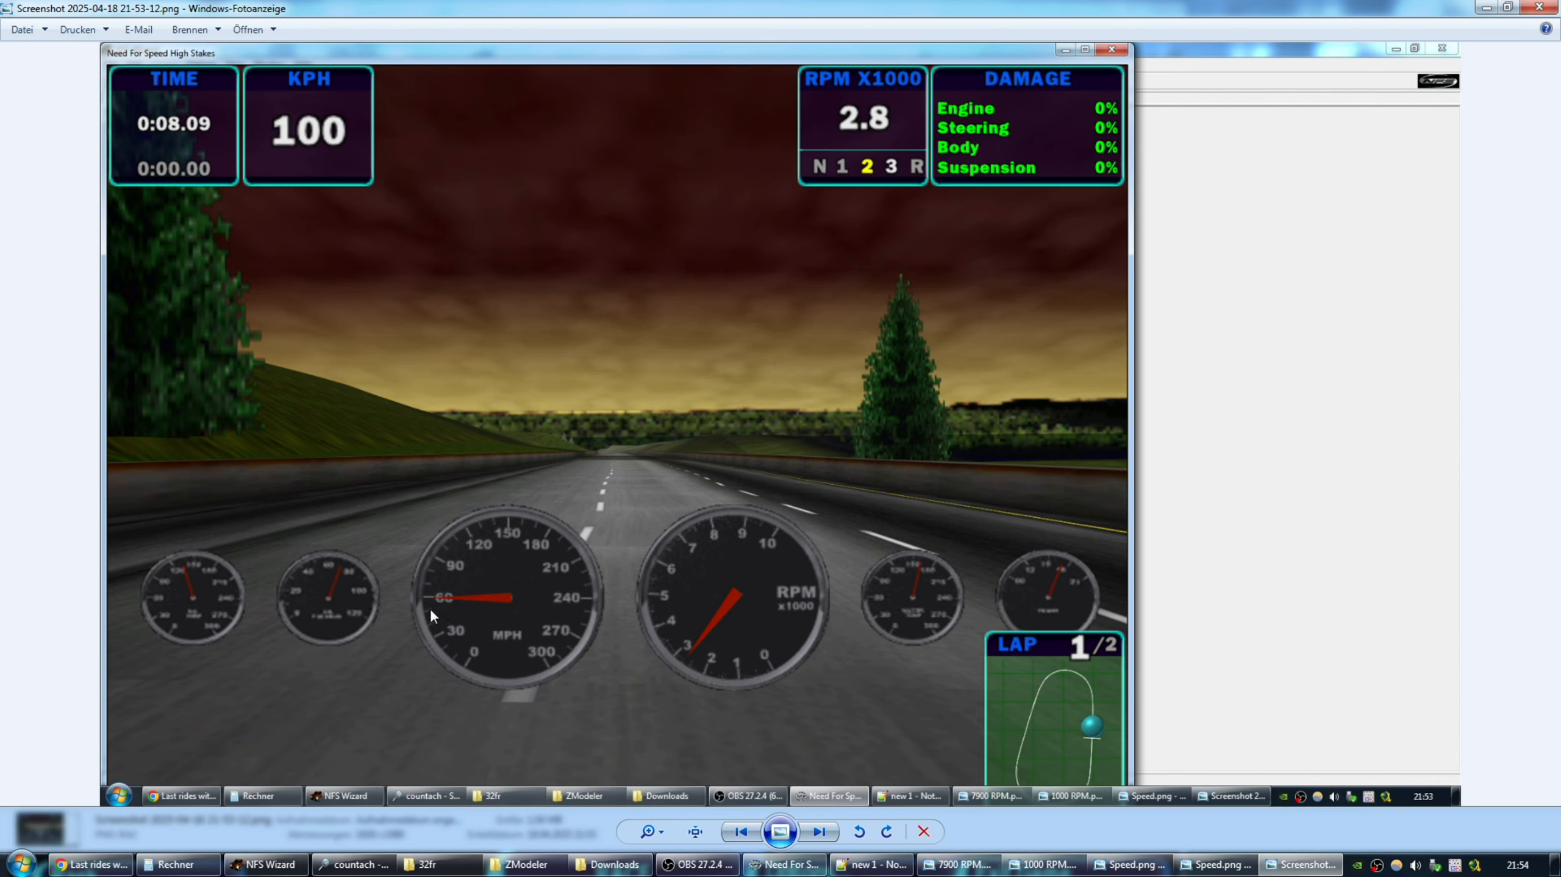
Open the 21-53-18 screenshot and the 21-53-12 screenshot in separate viewers.
click(1540, 6)
click(256, 245)
double_click(256, 245)
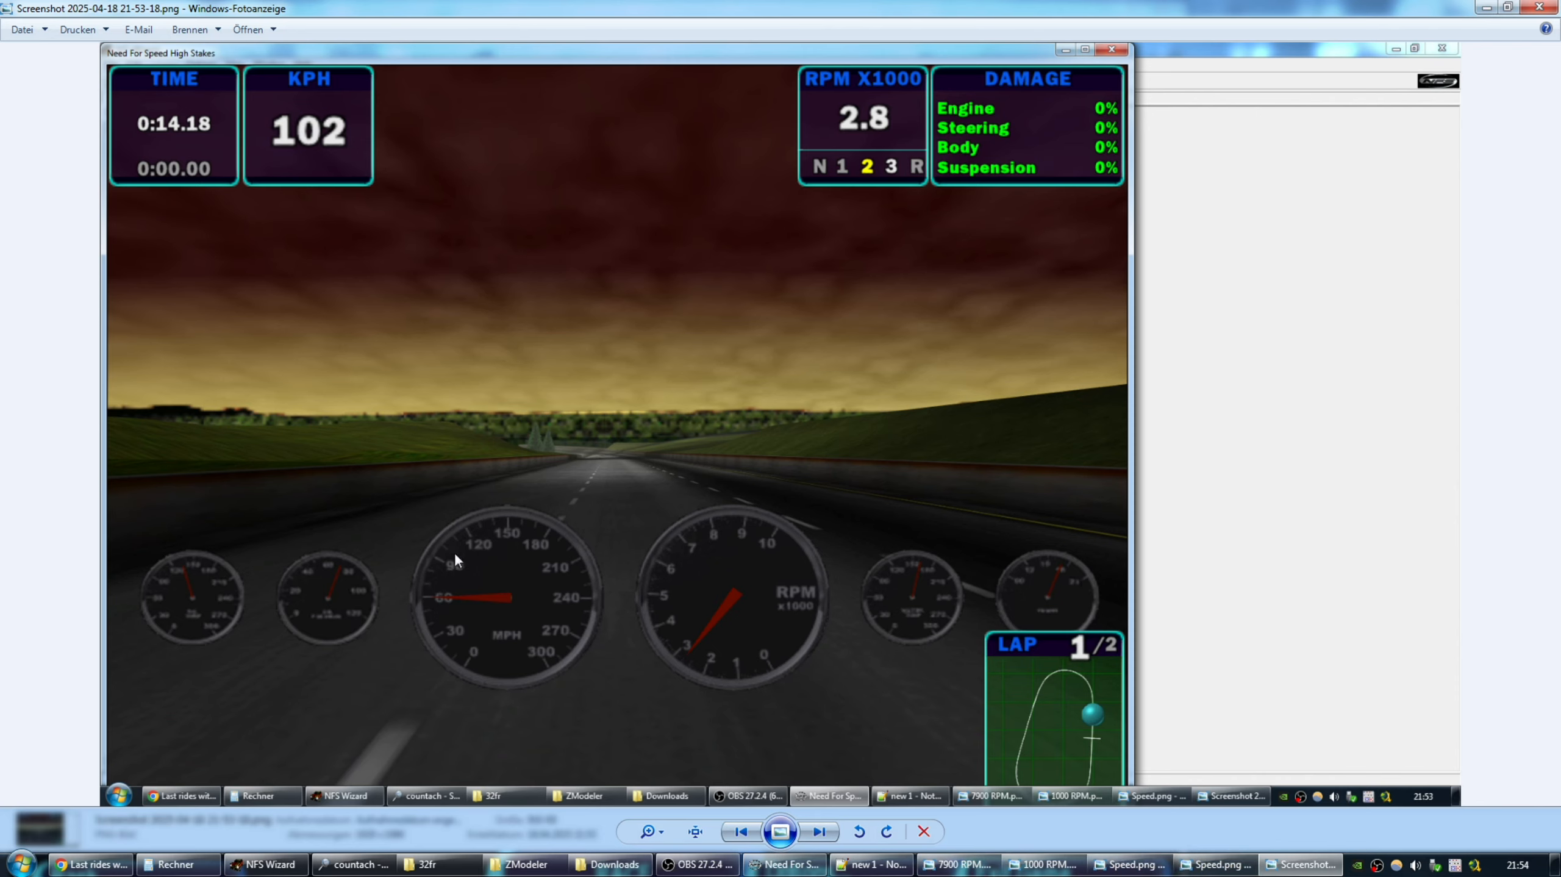
click(590, 864)
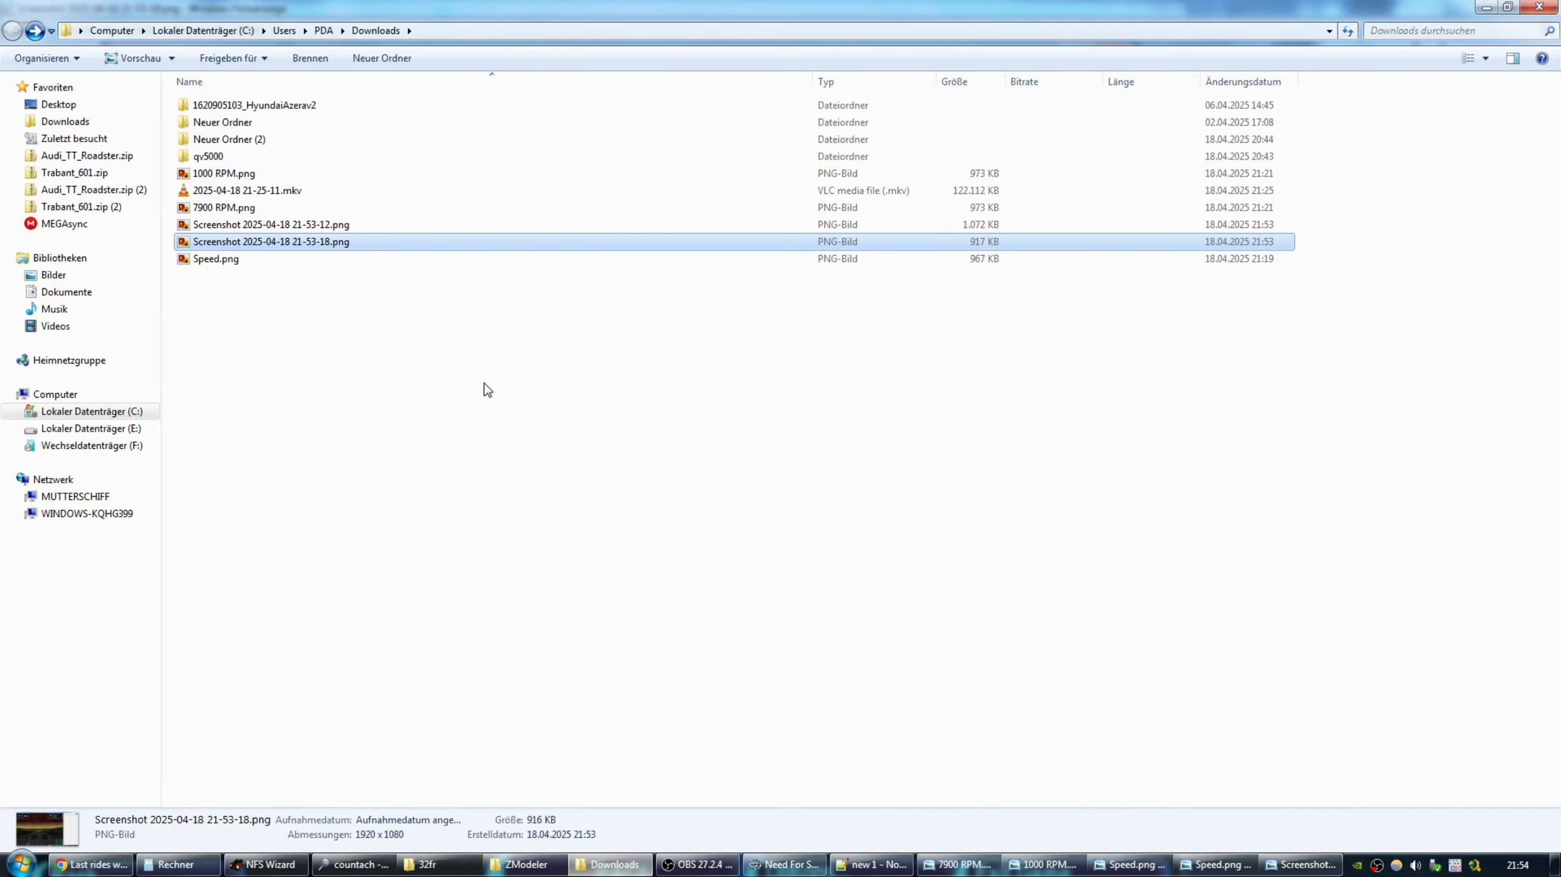
double_click(263, 225)
Flick between the 102 KPH and 100 KPH captures to compare MPH needles.
click(1209, 867)
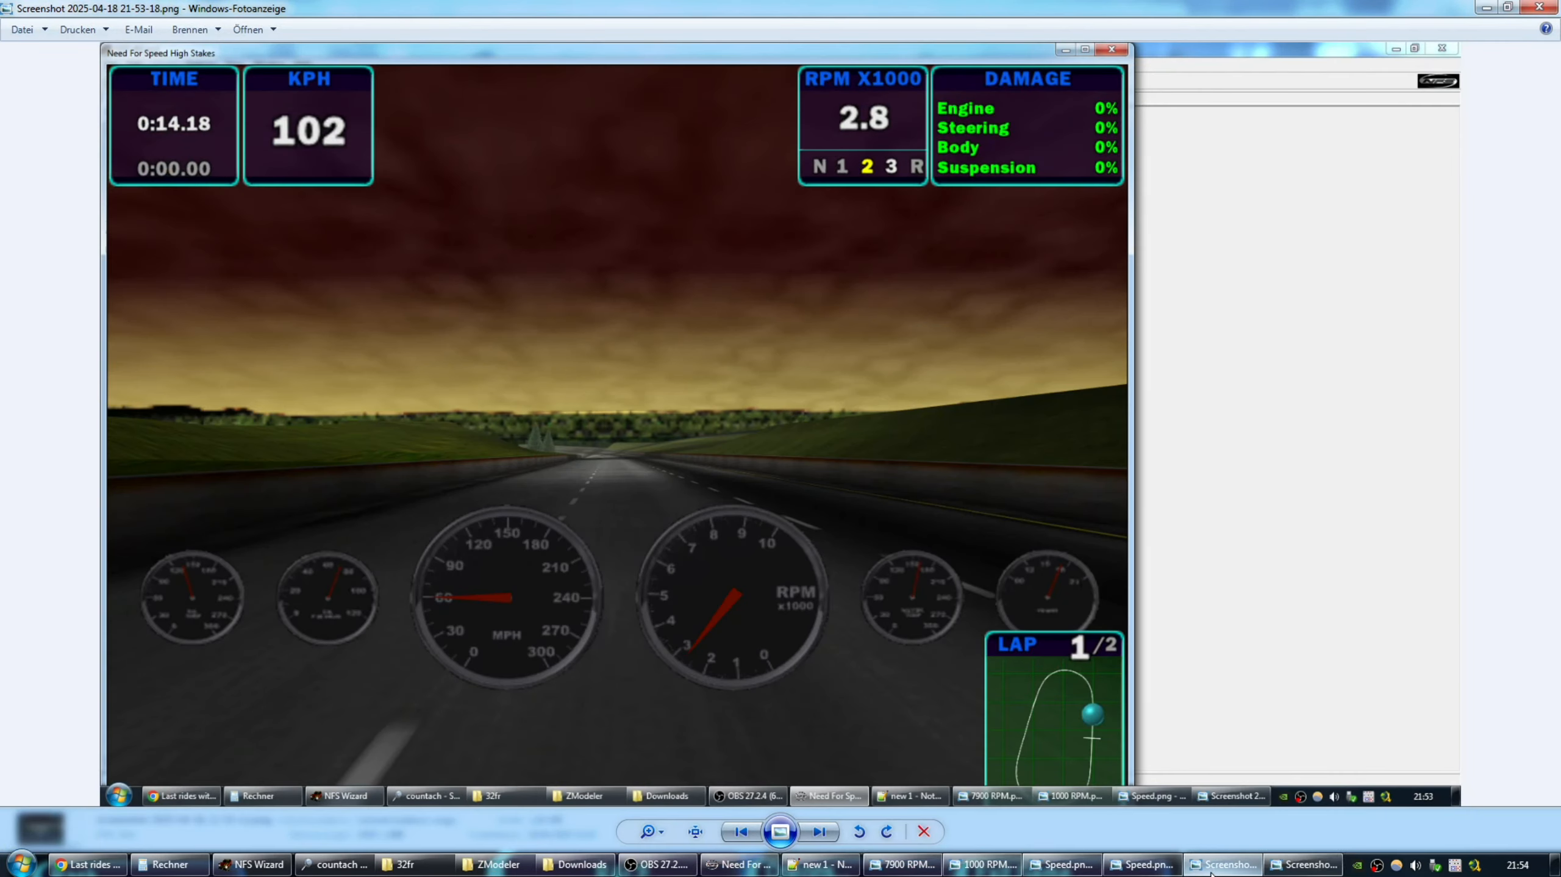
click(1288, 872)
click(1290, 870)
click(1288, 871)
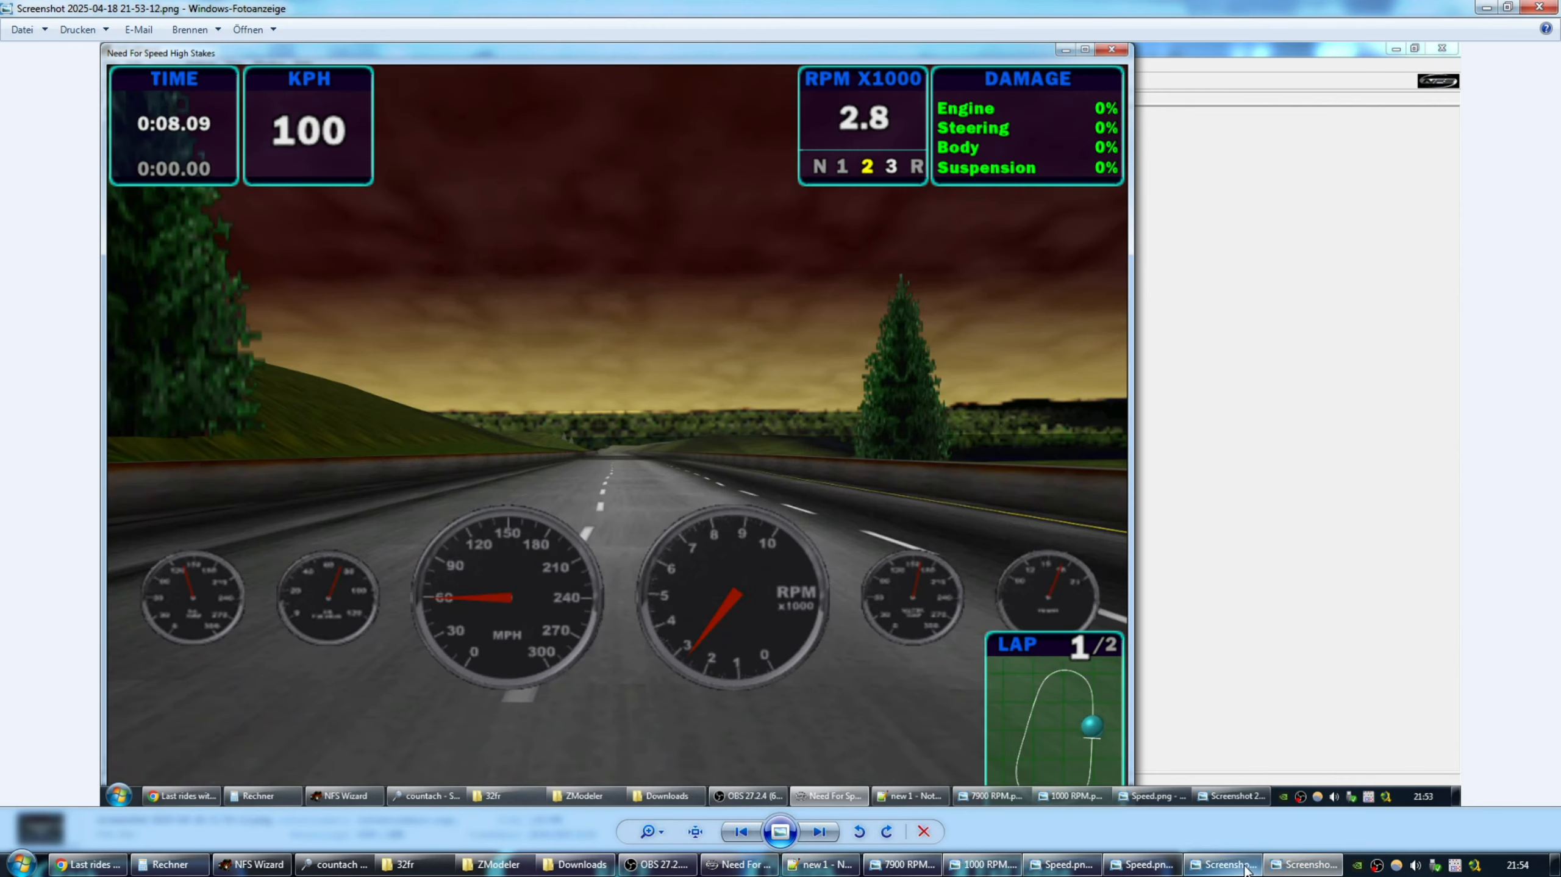
click(1284, 872)
click(1282, 871)
click(1281, 871)
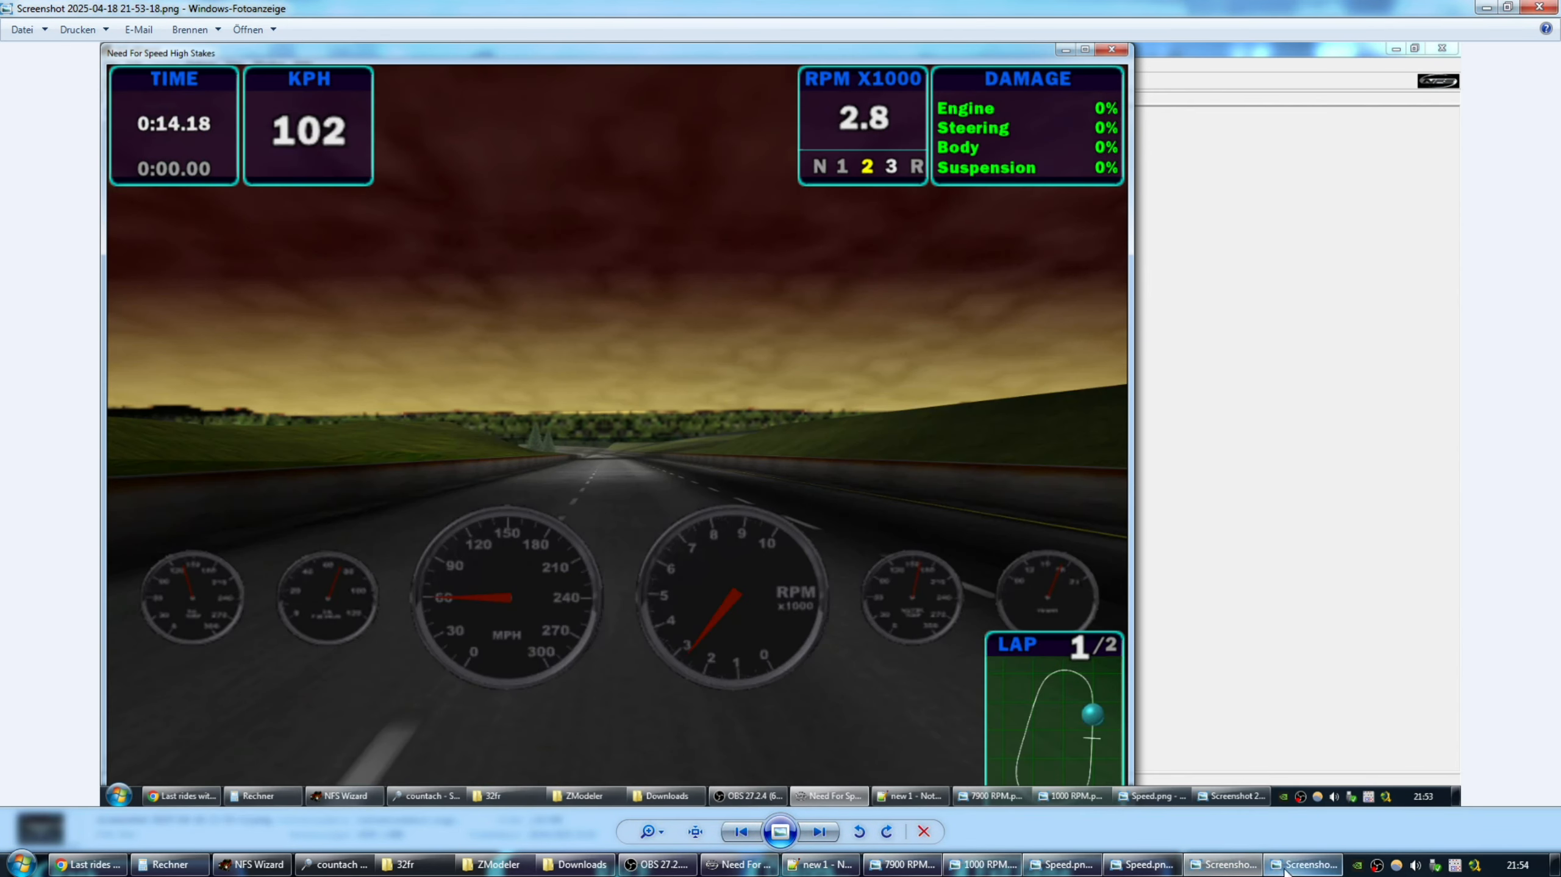
click(1249, 869)
click(1249, 869)
click(1248, 870)
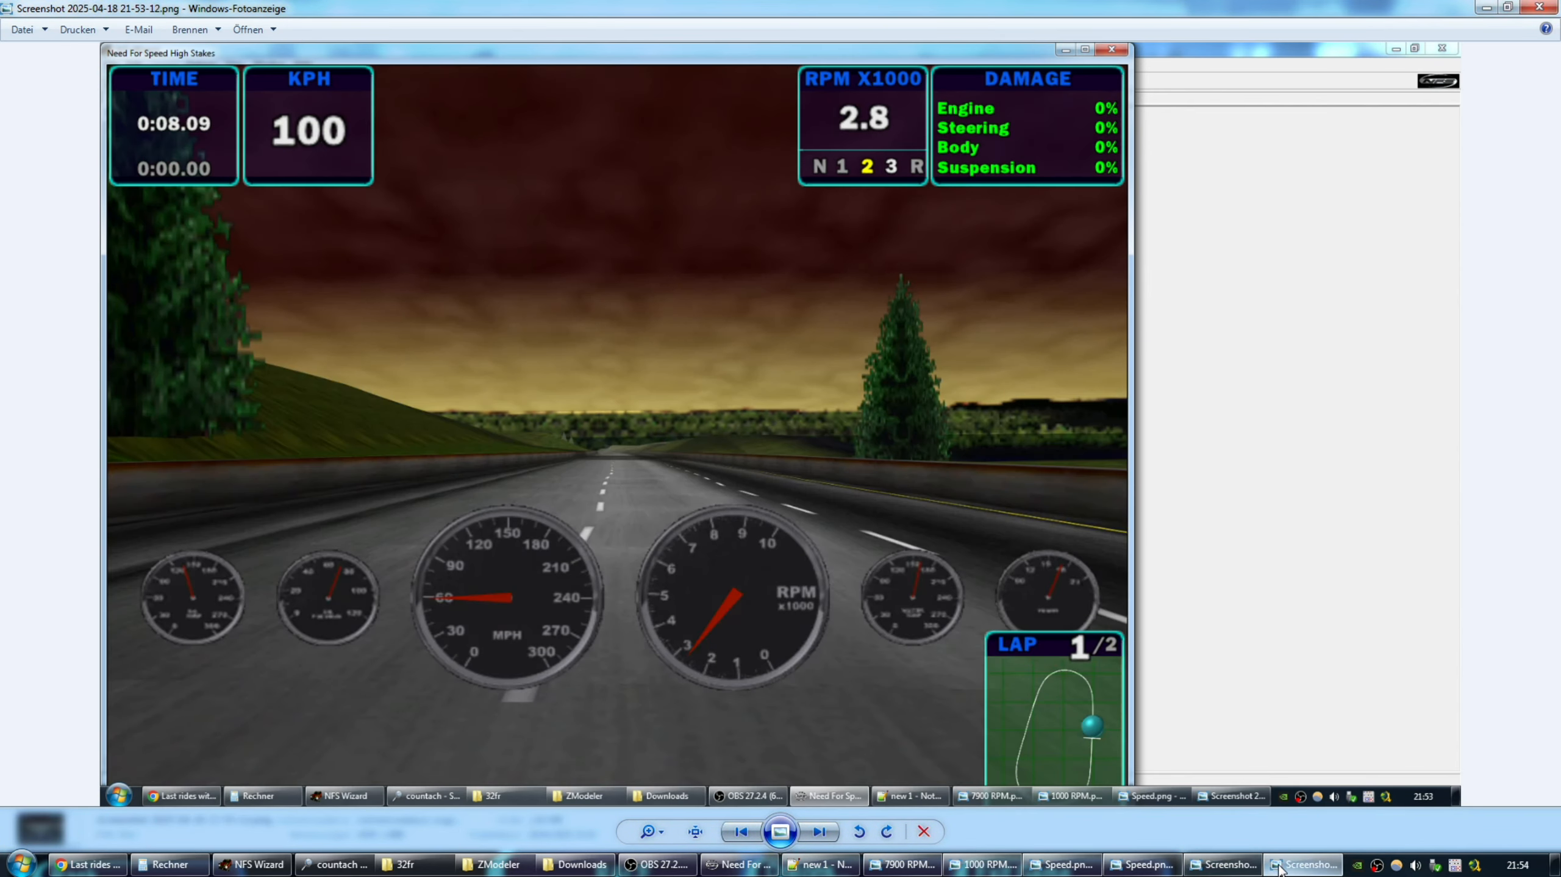
click(1282, 871)
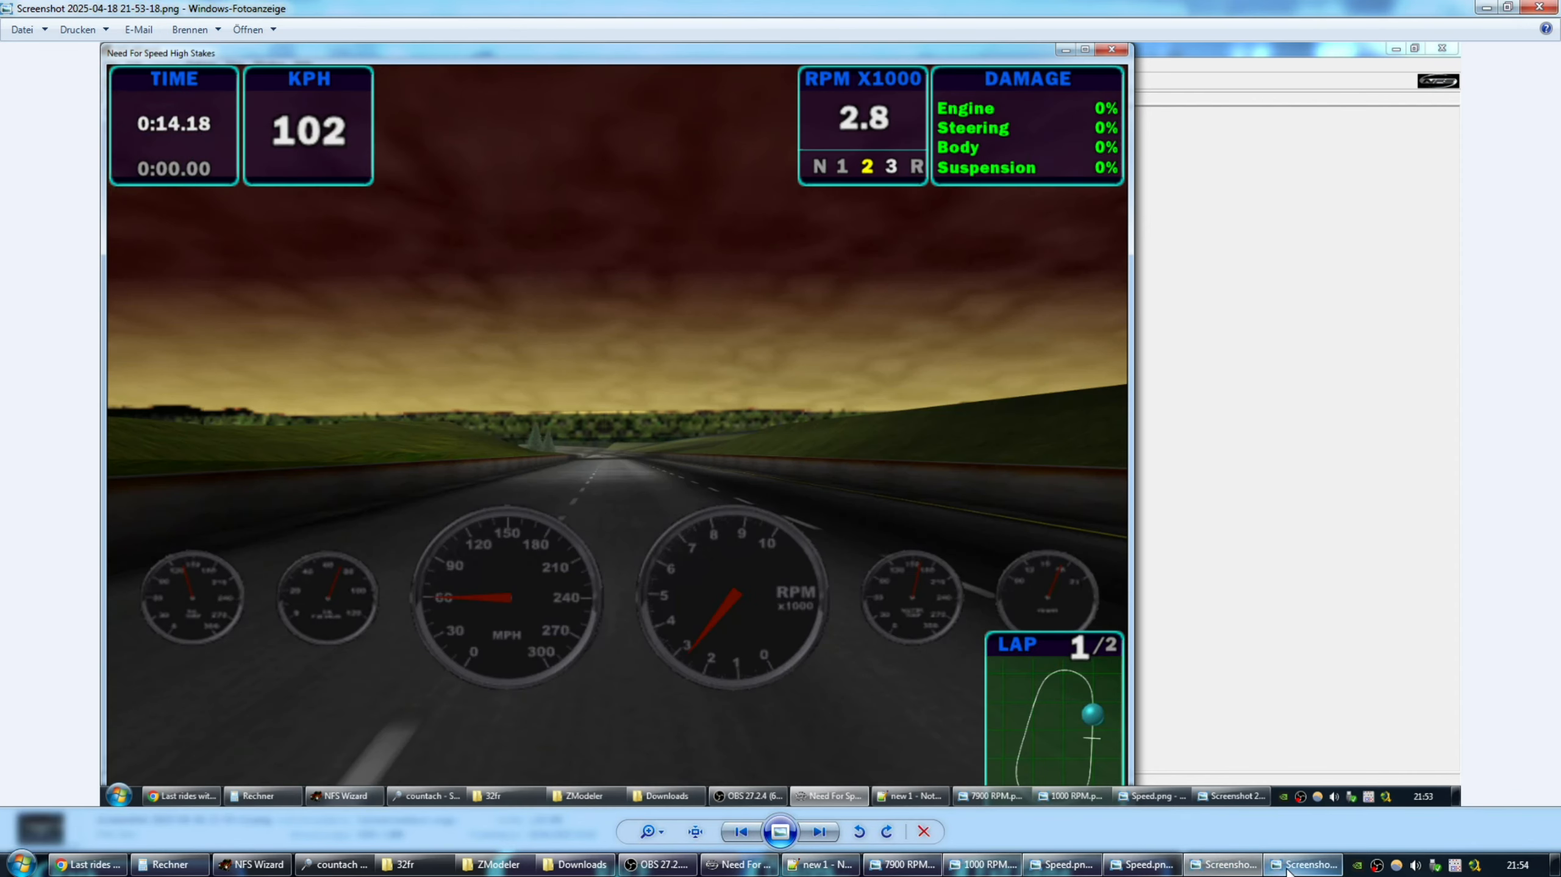
click(1249, 869)
click(1282, 871)
click(1250, 869)
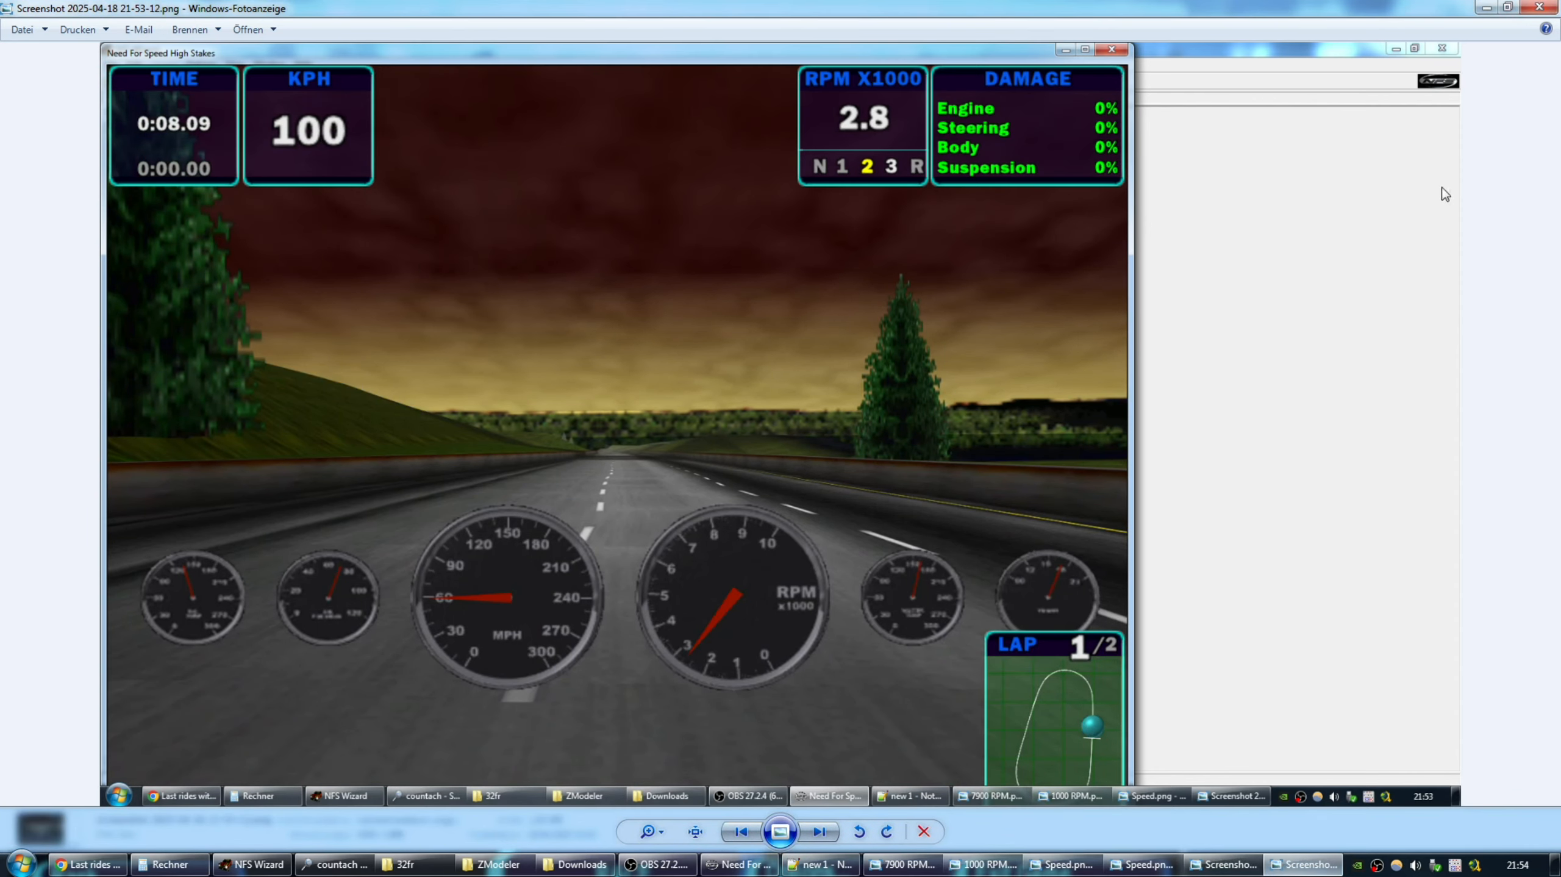
Close both screenshot viewers and clear the Downloads file selection.
click(1541, 8)
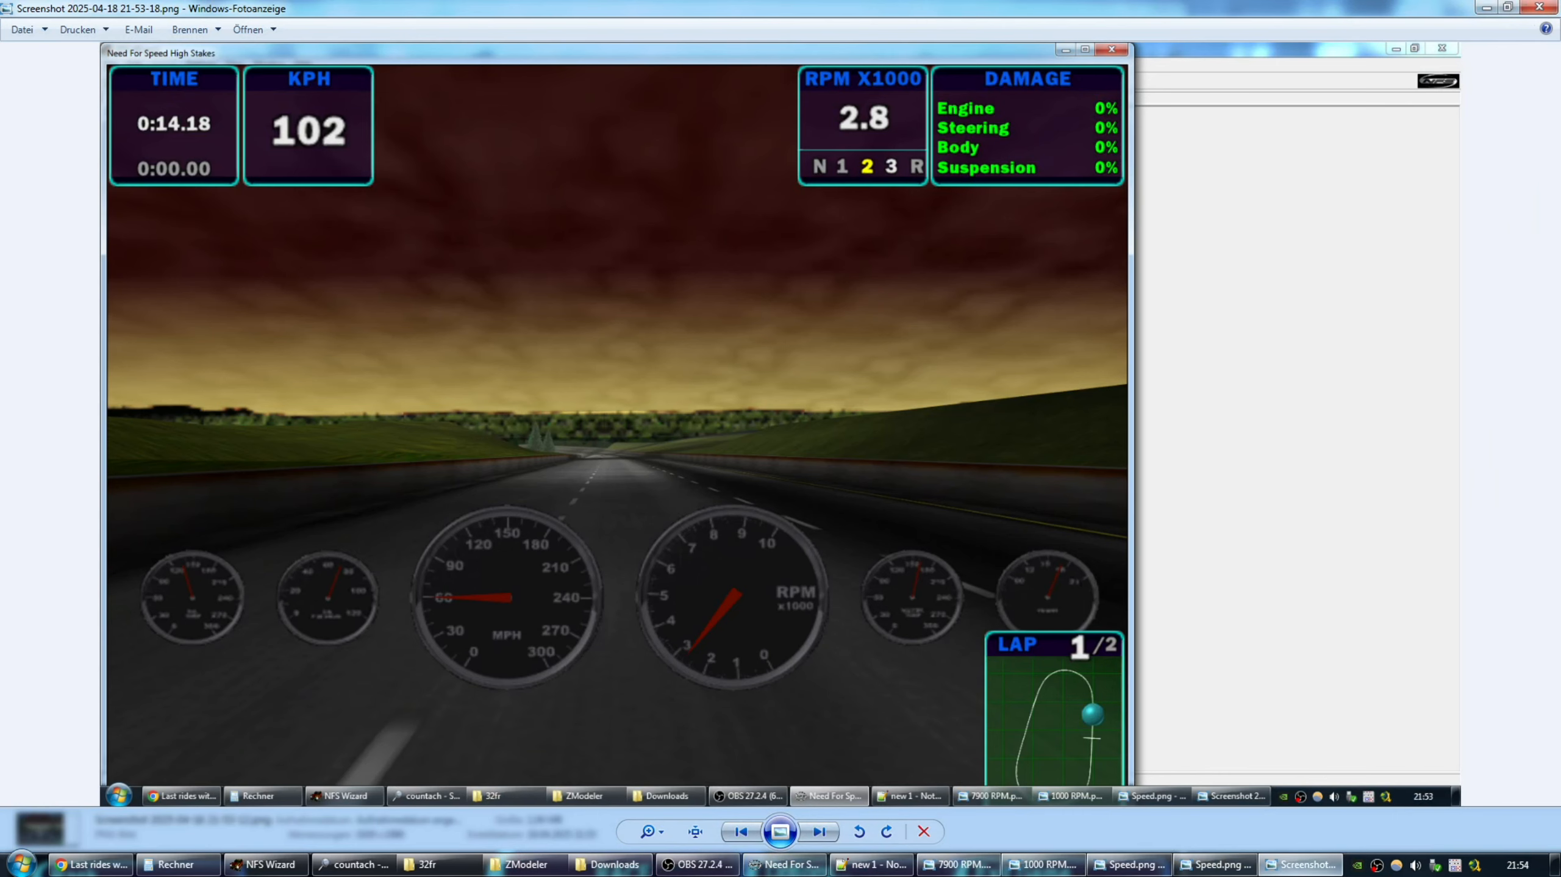
click(1295, 867)
click(1295, 867)
click(1543, 8)
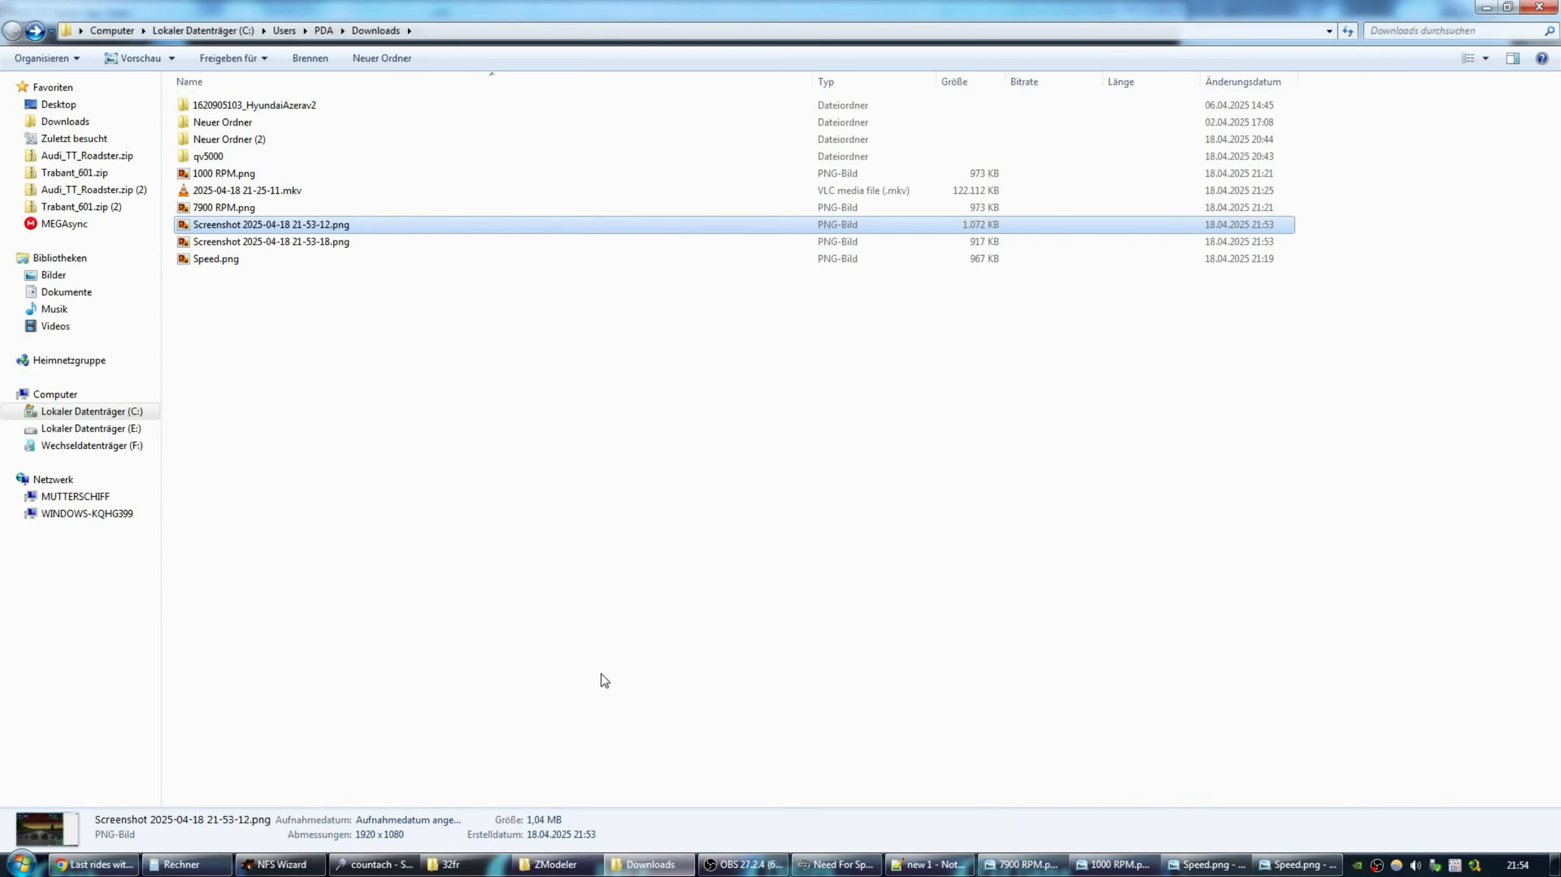
click(536, 614)
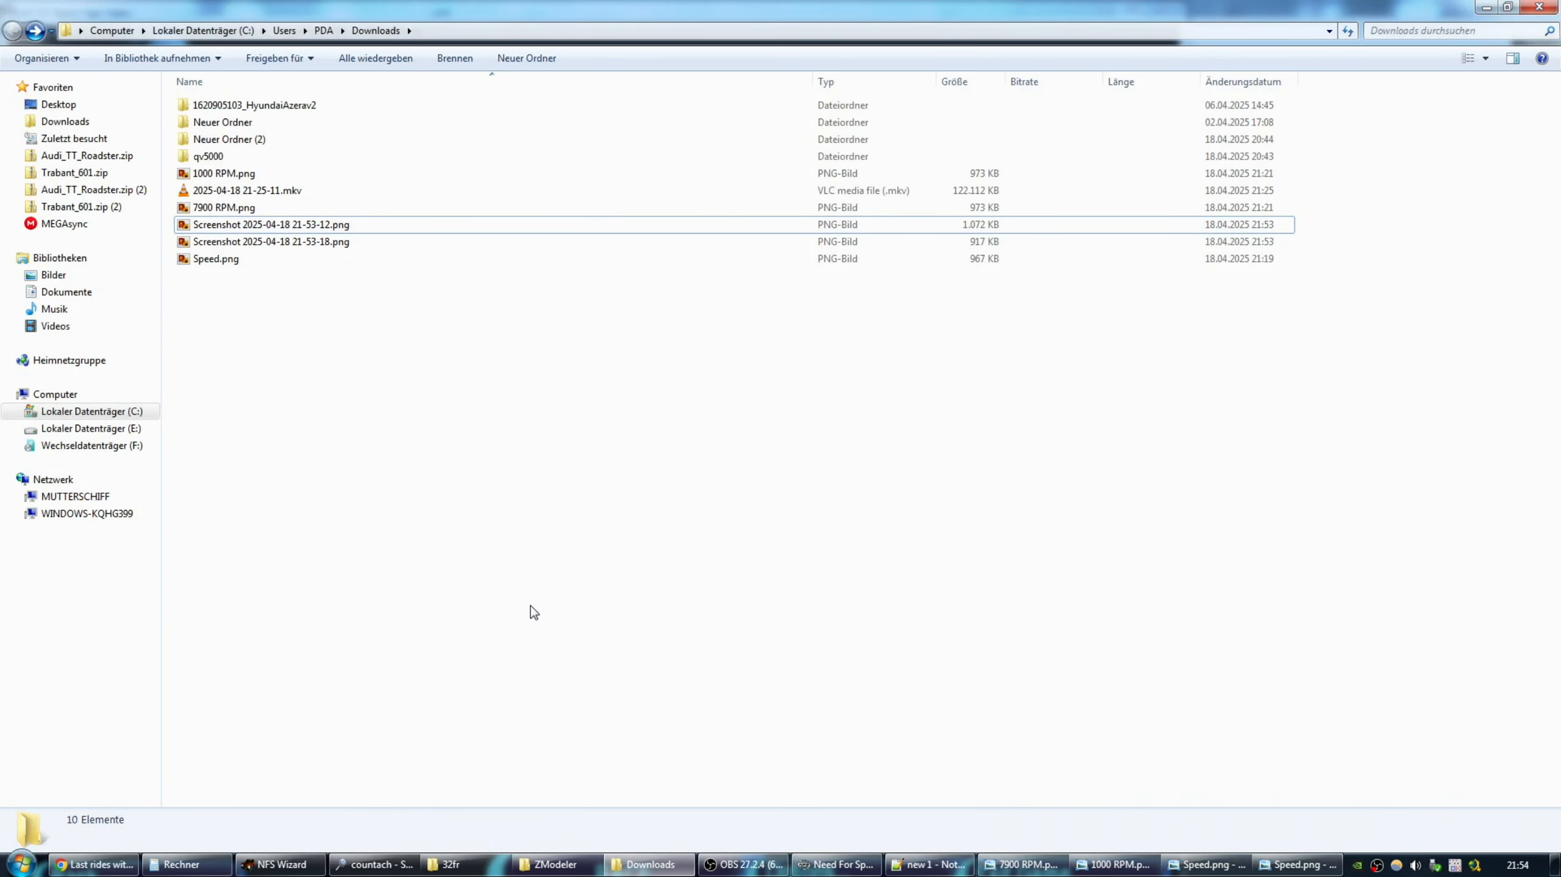
Launch ZModeler and import DASH.FCE without its damaged parts.
click(467, 864)
click(209, 140)
click(555, 864)
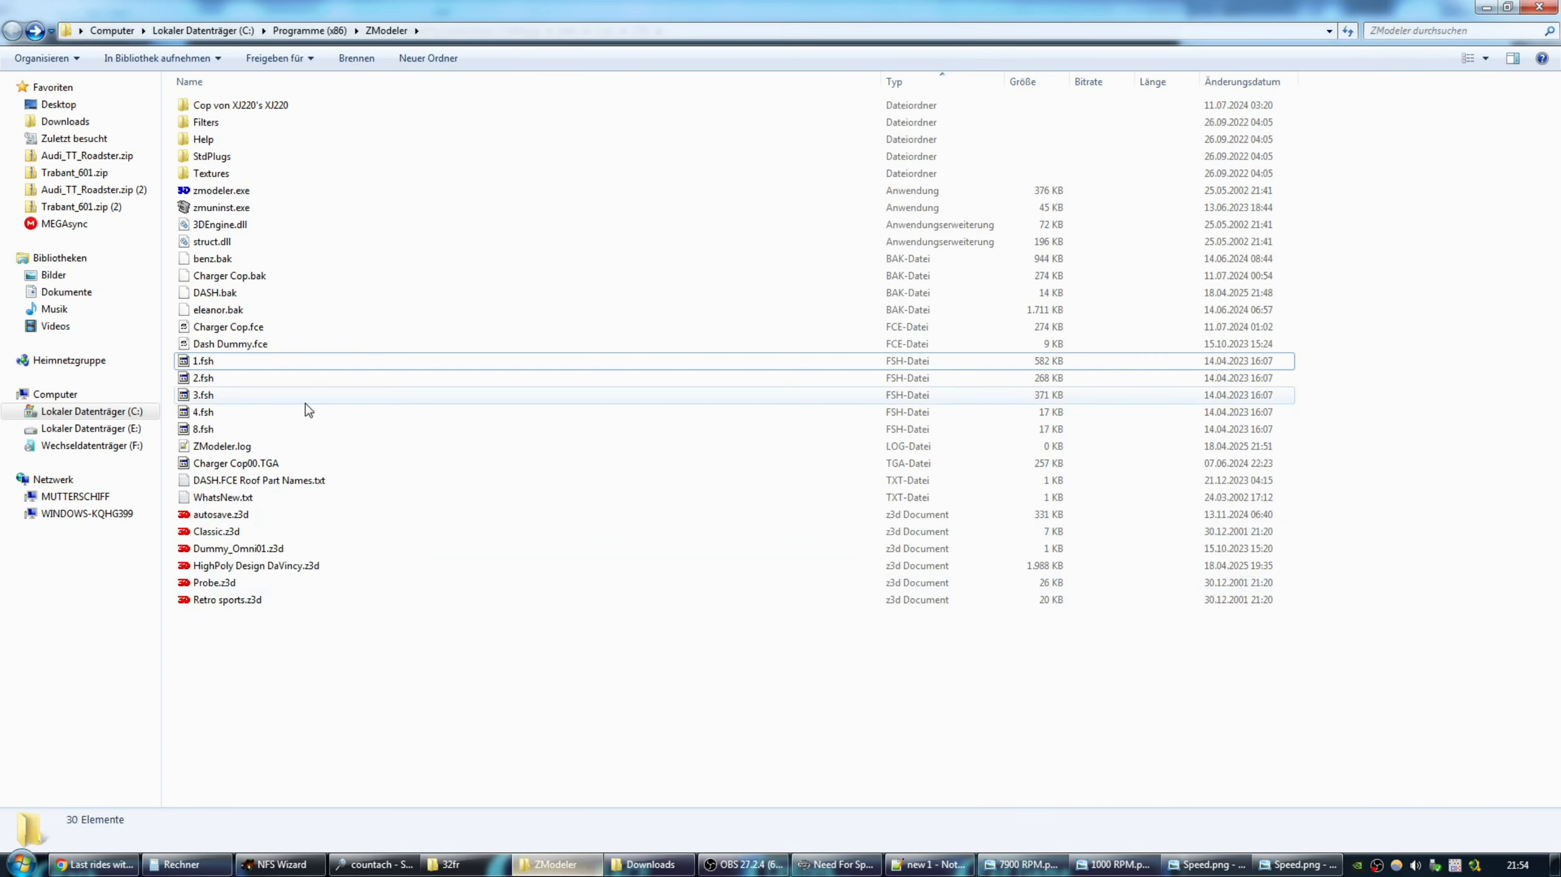
double_click(212, 191)
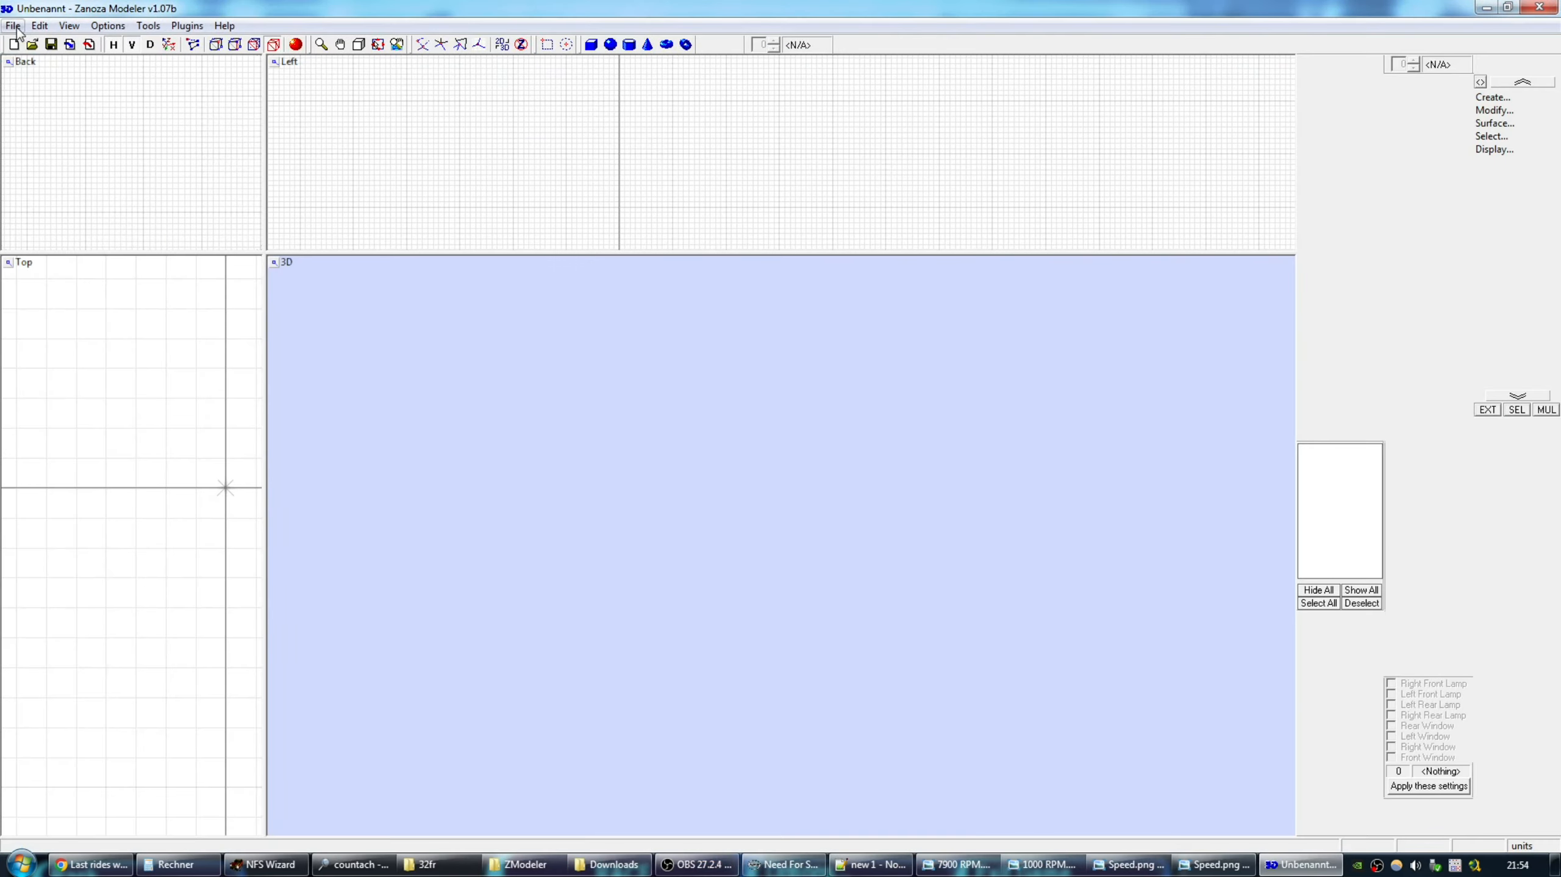
click(14, 26)
click(69, 116)
double_click(661, 556)
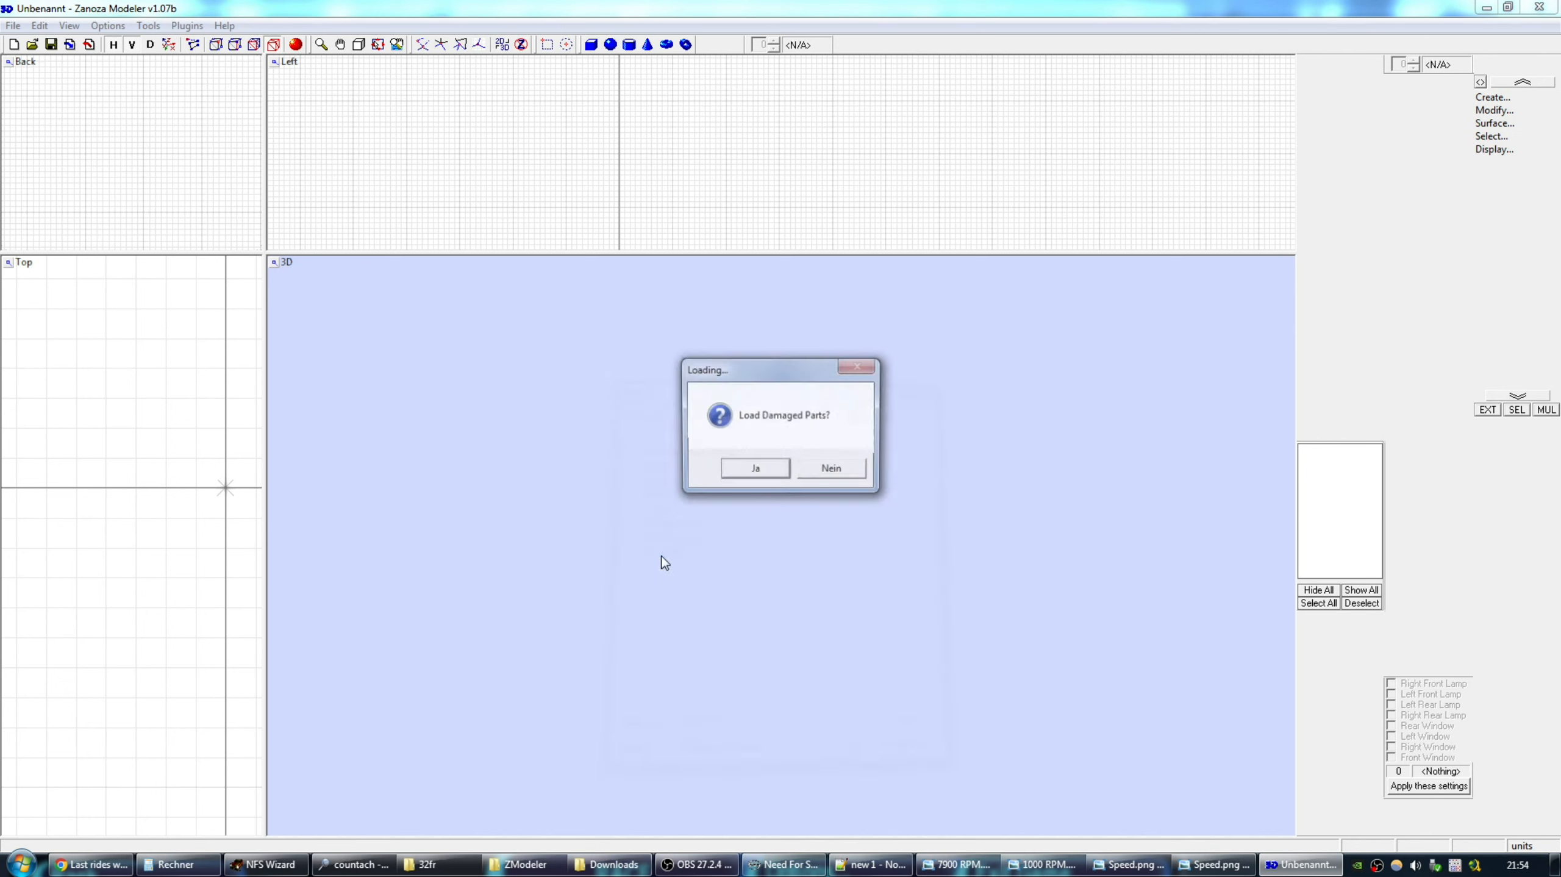
click(831, 467)
Hide all parts, select :F_MPH, and open Rename with the upper limit value marked.
click(1319, 590)
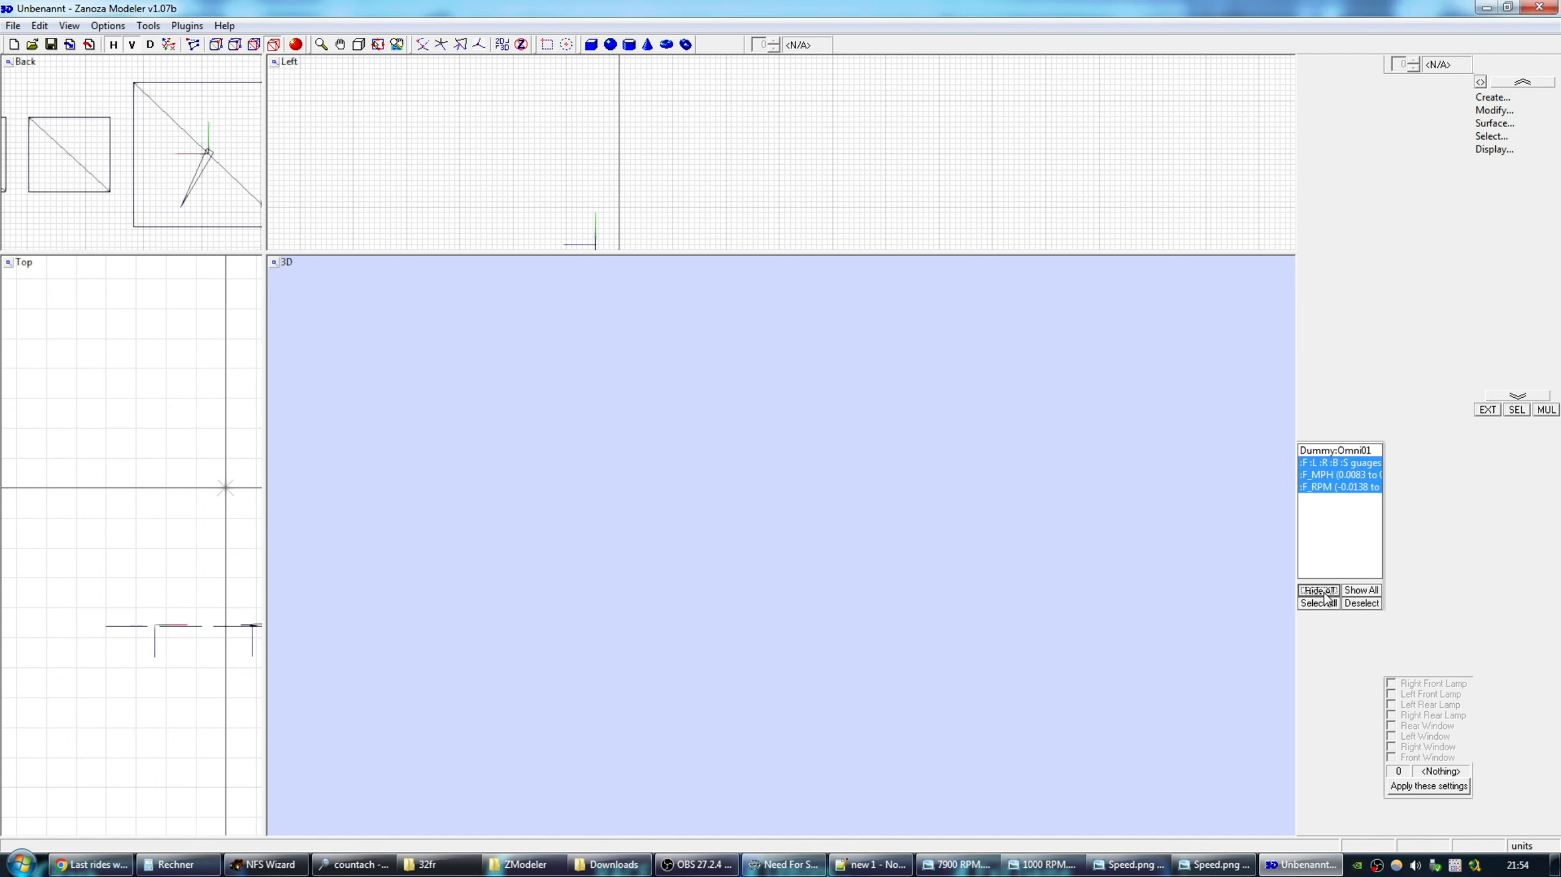
click(1514, 411)
click(1329, 476)
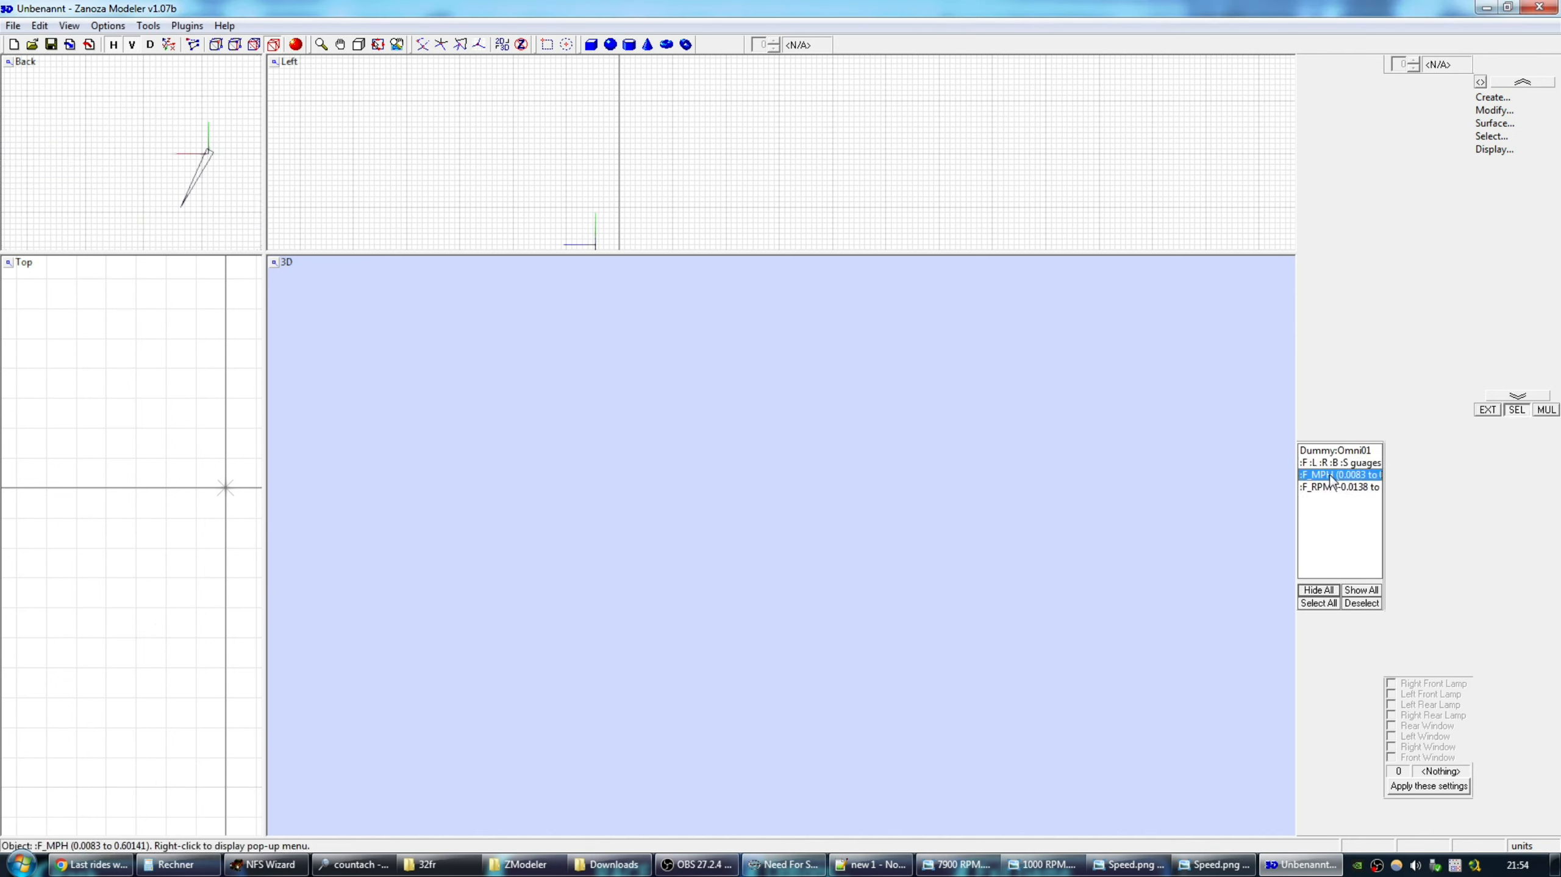
right_click(1330, 479)
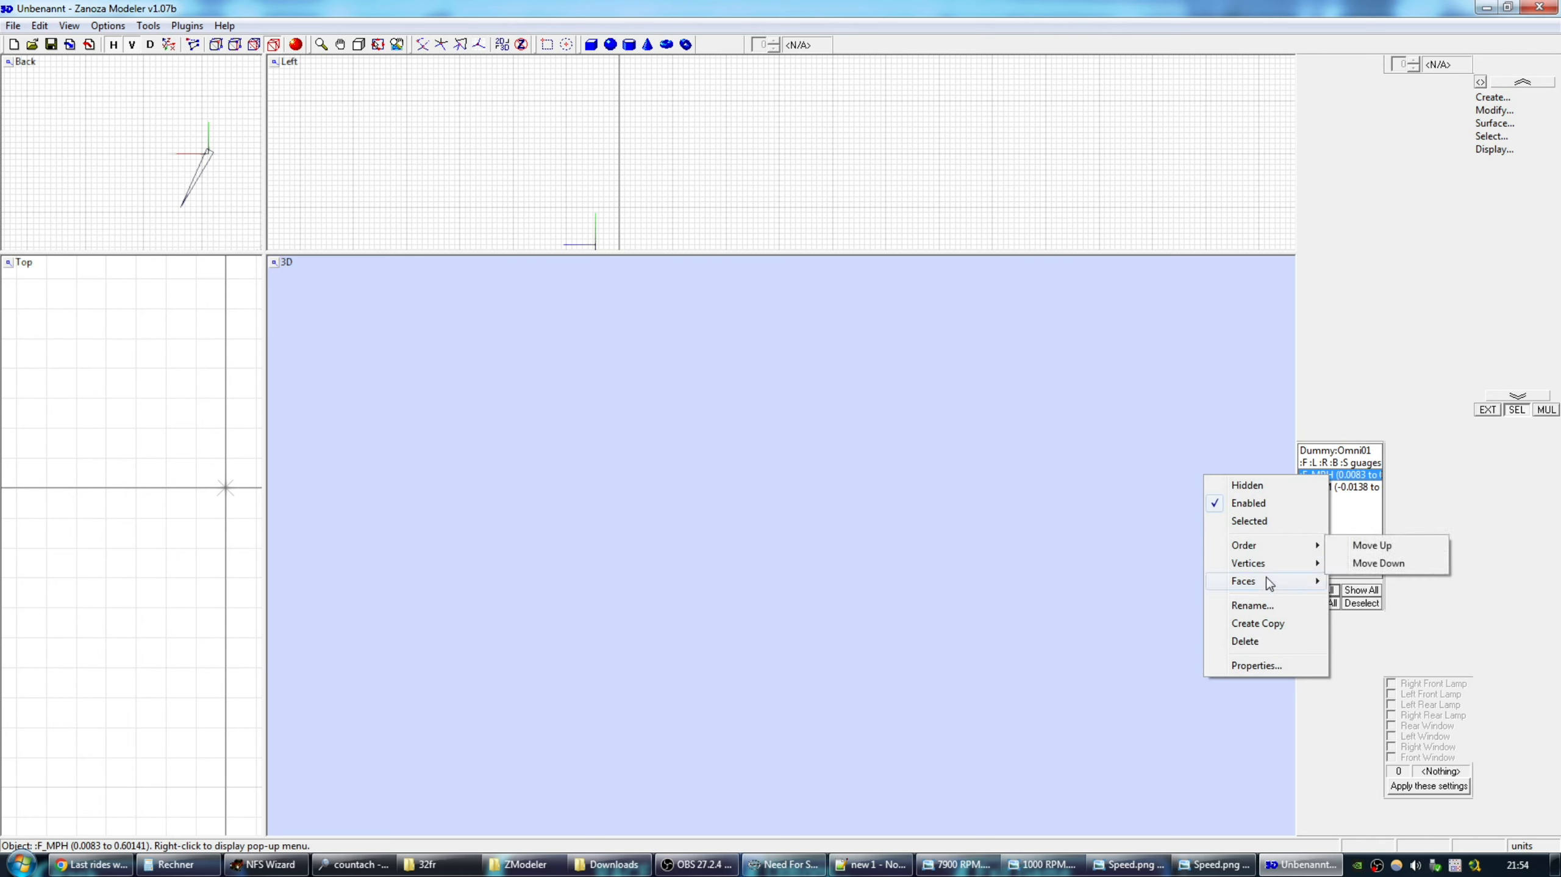
click(1254, 605)
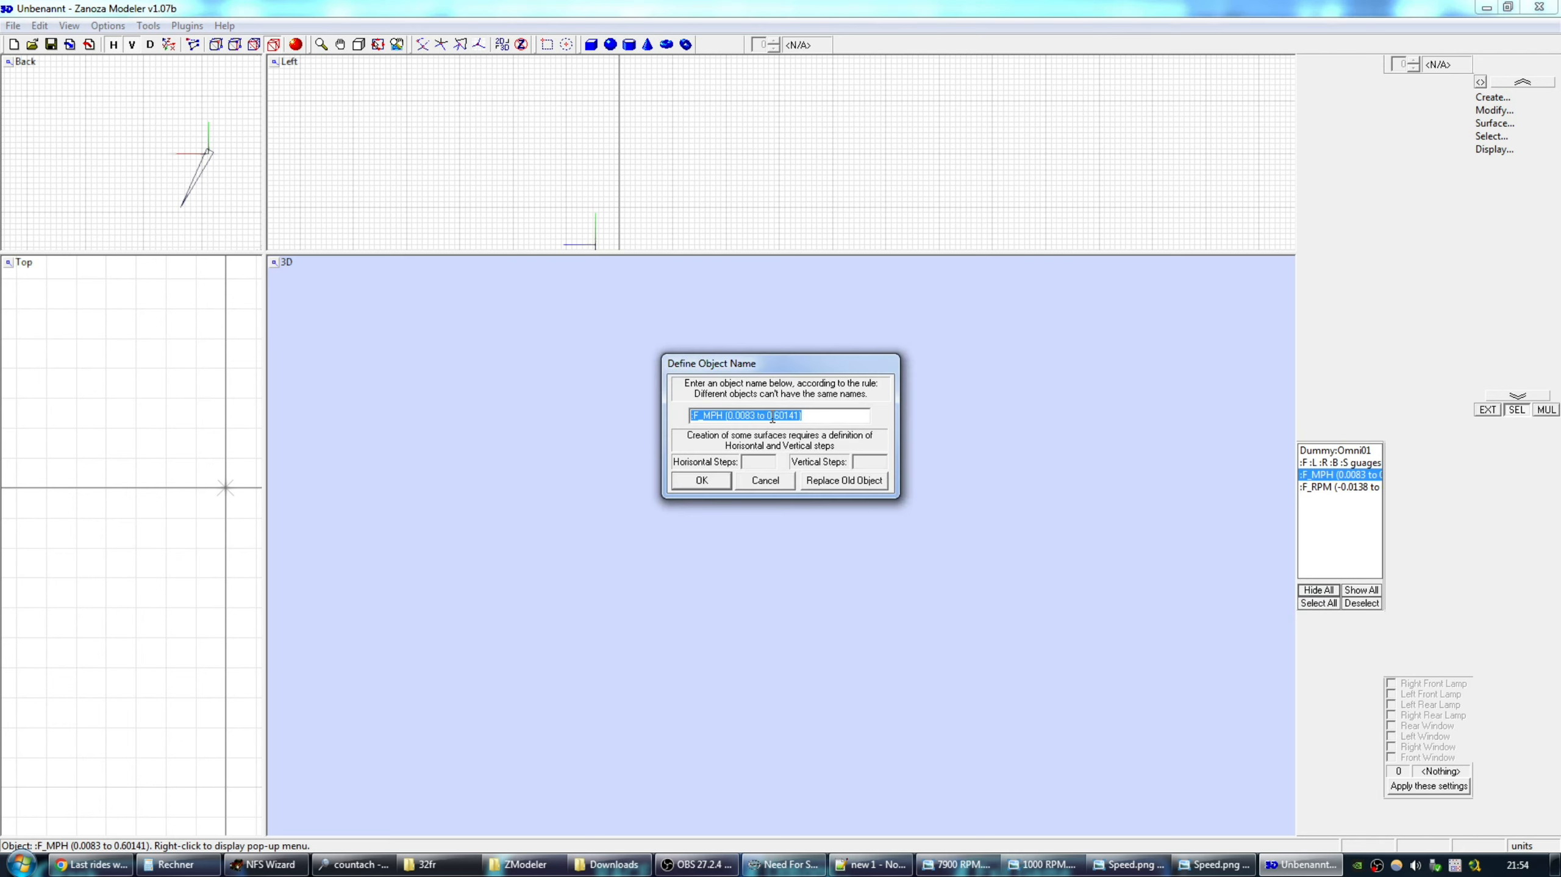
drag(769, 418, 793, 420)
Multiply 0.60141 by 360 in the calculator, giving 216.508 degrees.
click(178, 865)
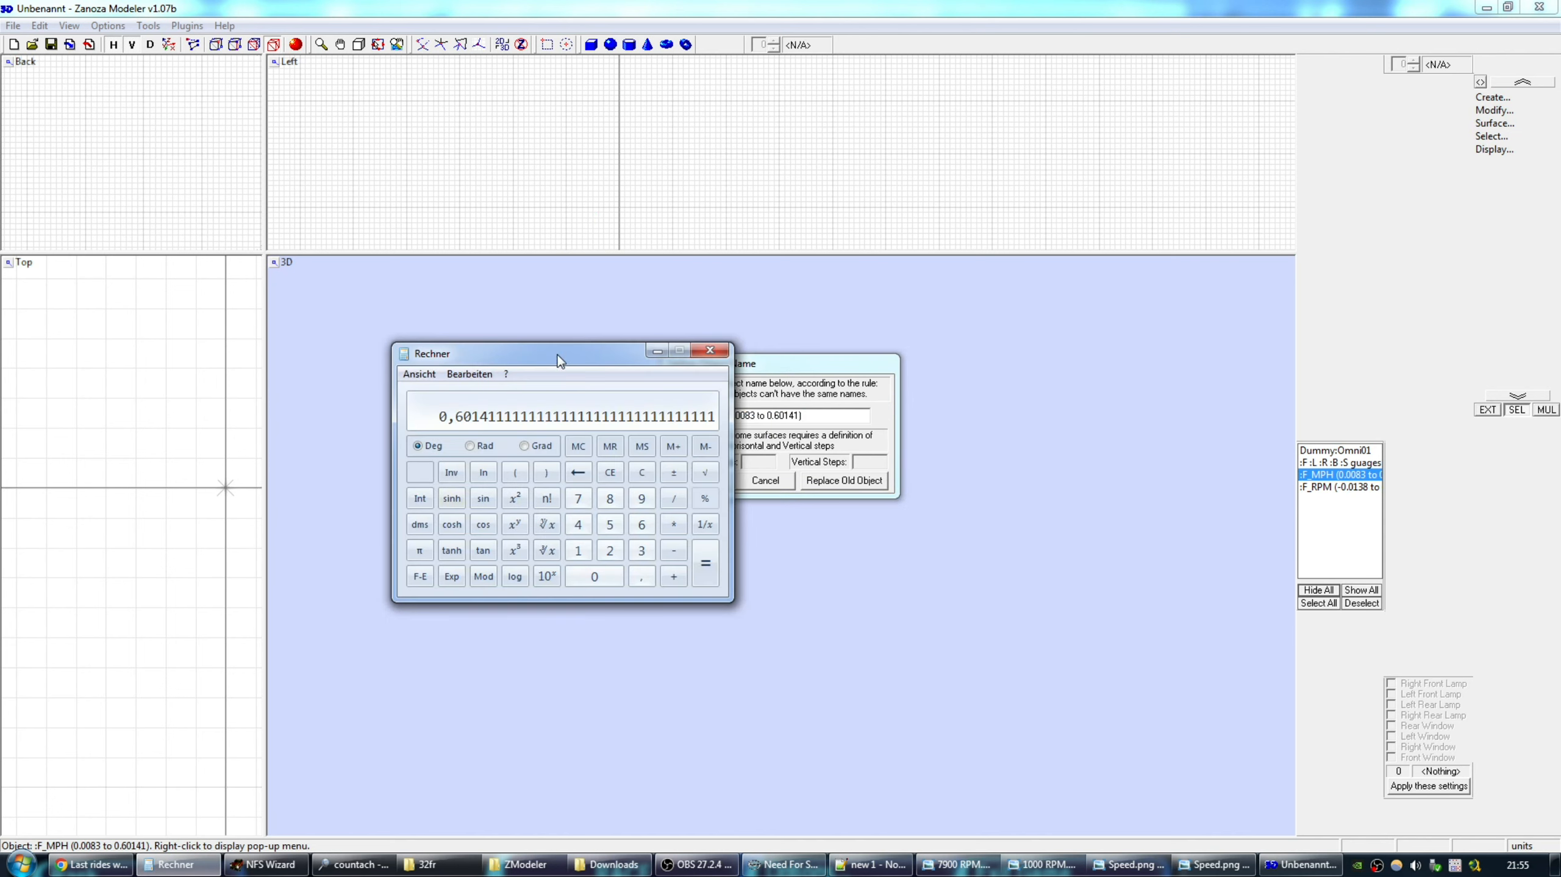
drag(557, 354, 442, 326)
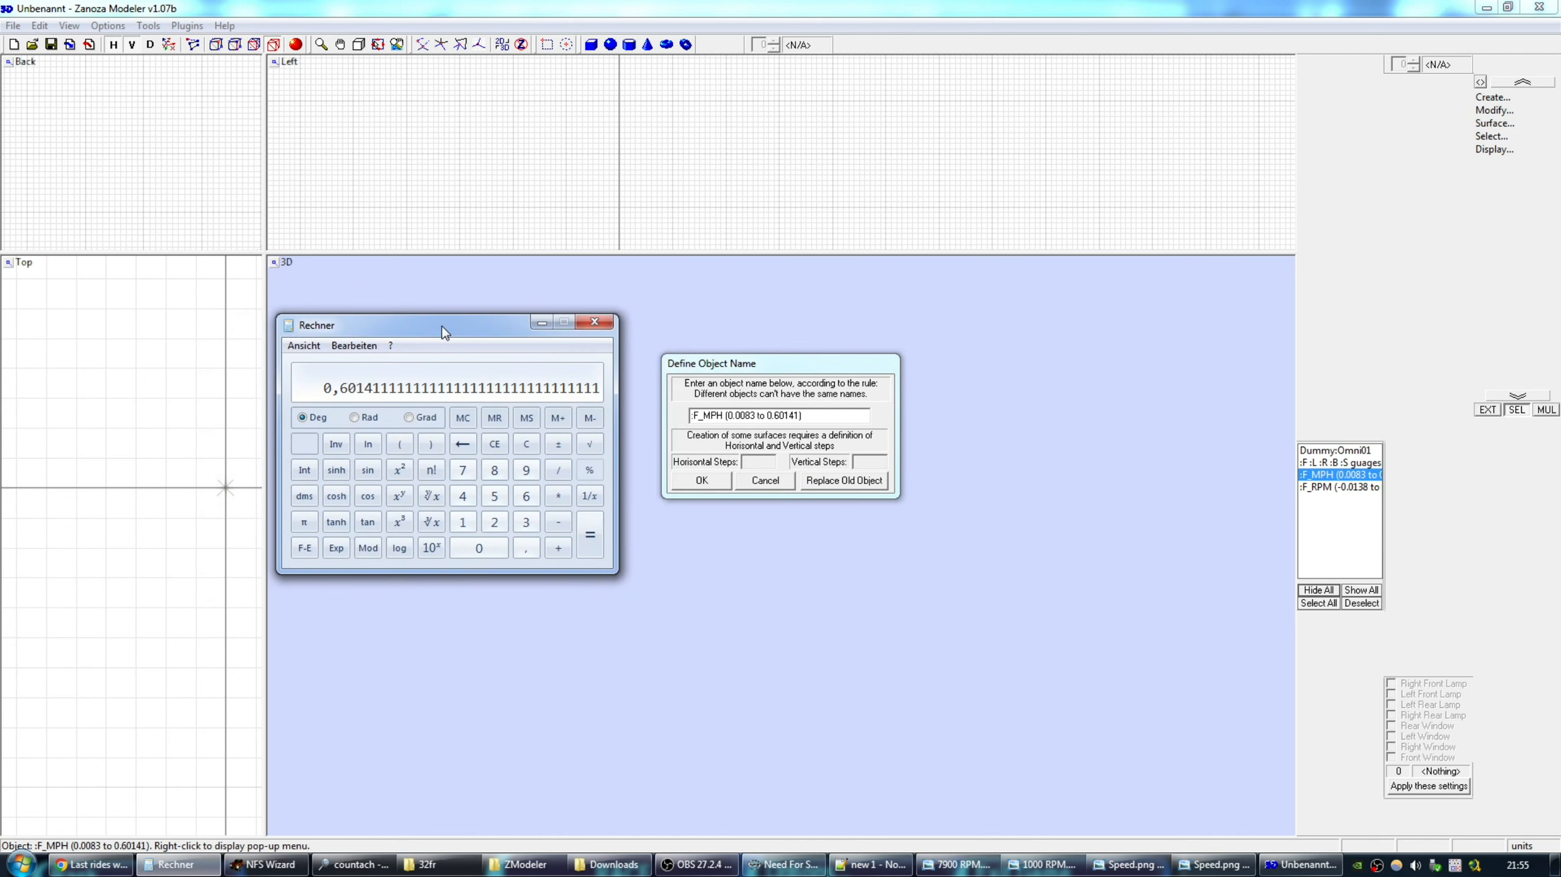
click(558, 496)
click(526, 522)
click(526, 496)
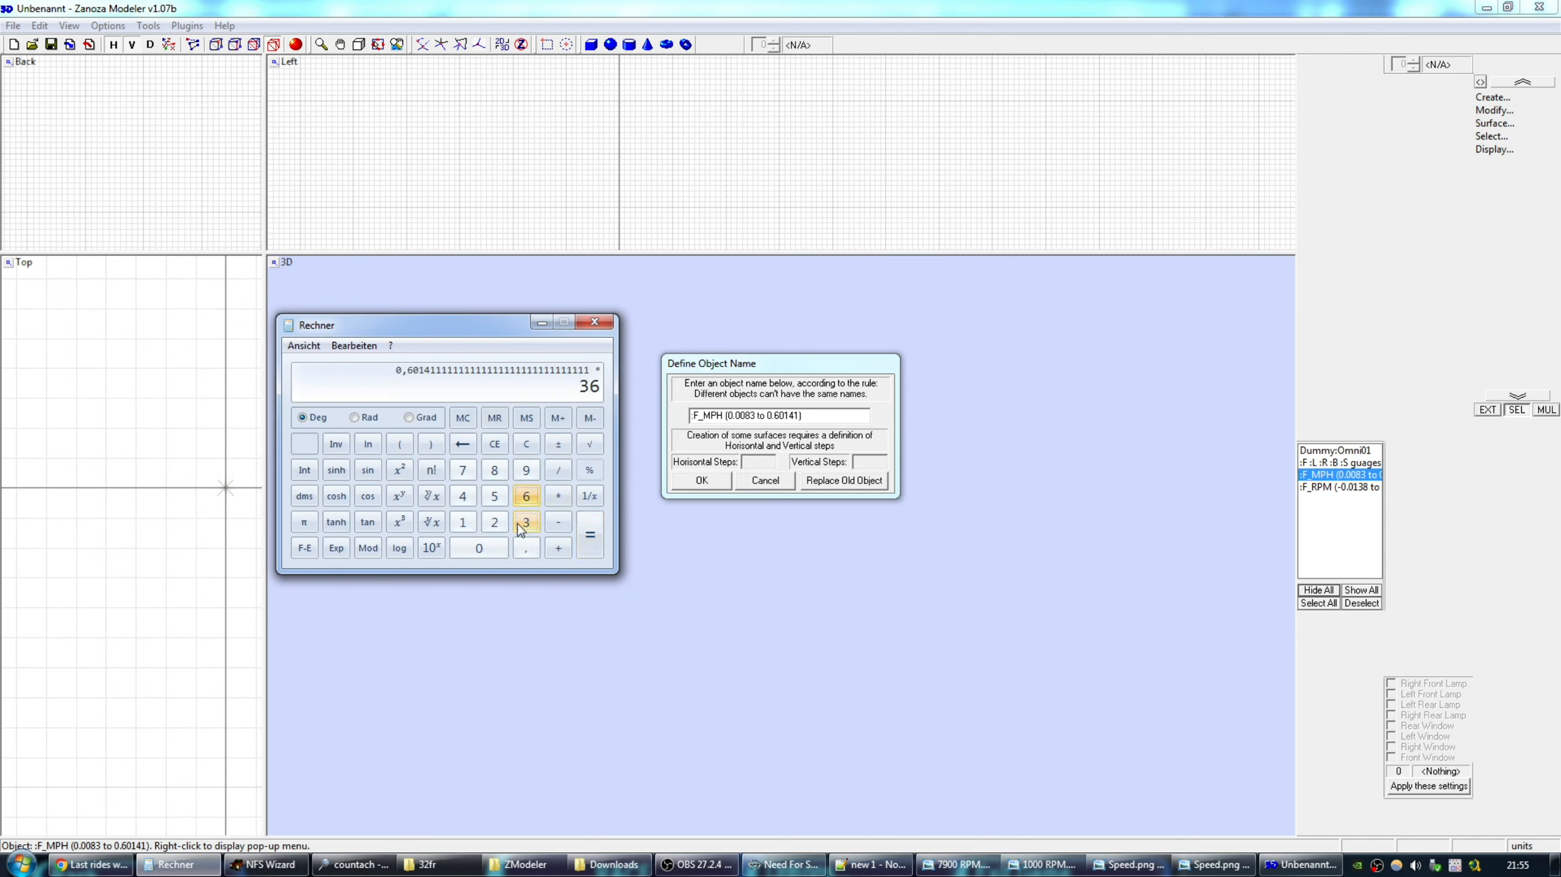
click(479, 548)
click(589, 544)
drag(462, 326, 443, 325)
Add 7 degrees, then divide 223.508 by 360 to get 0.62085.
click(539, 548)
click(474, 496)
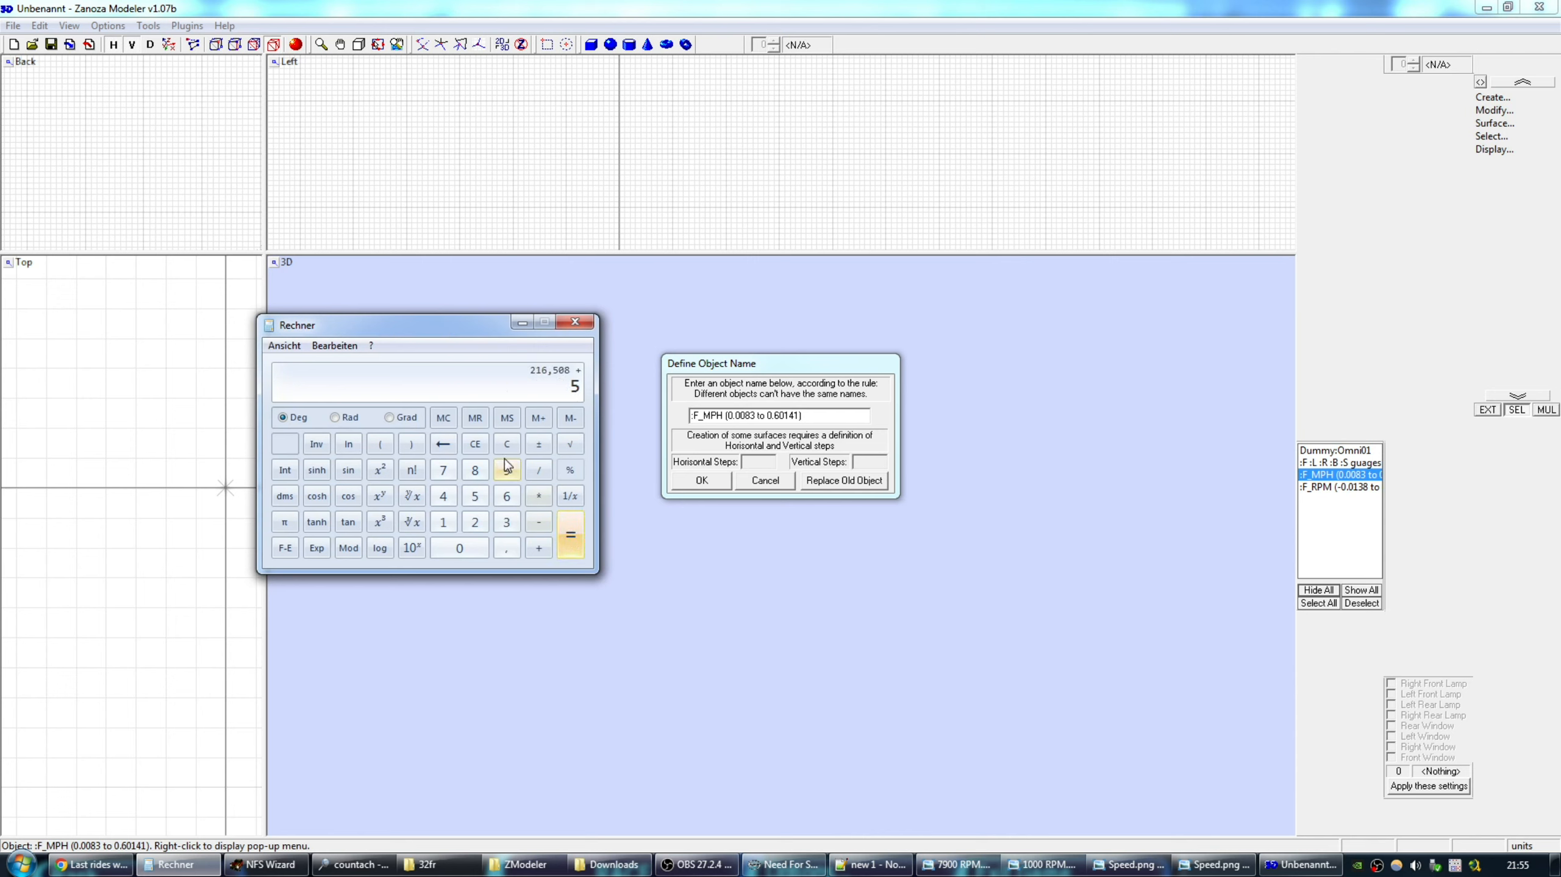
click(447, 446)
click(443, 470)
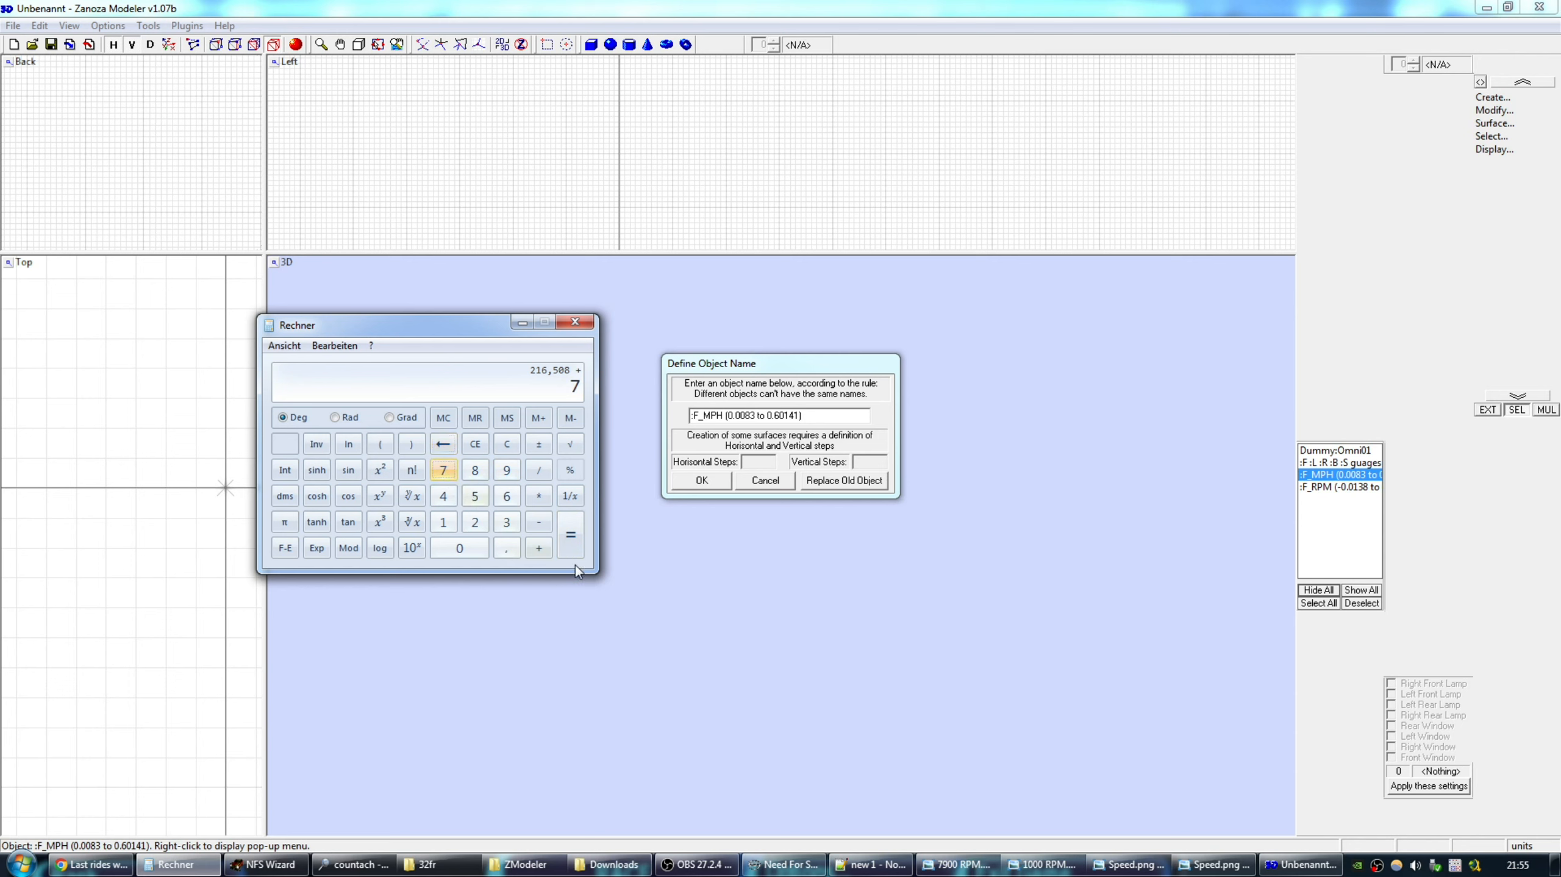
click(565, 540)
click(539, 469)
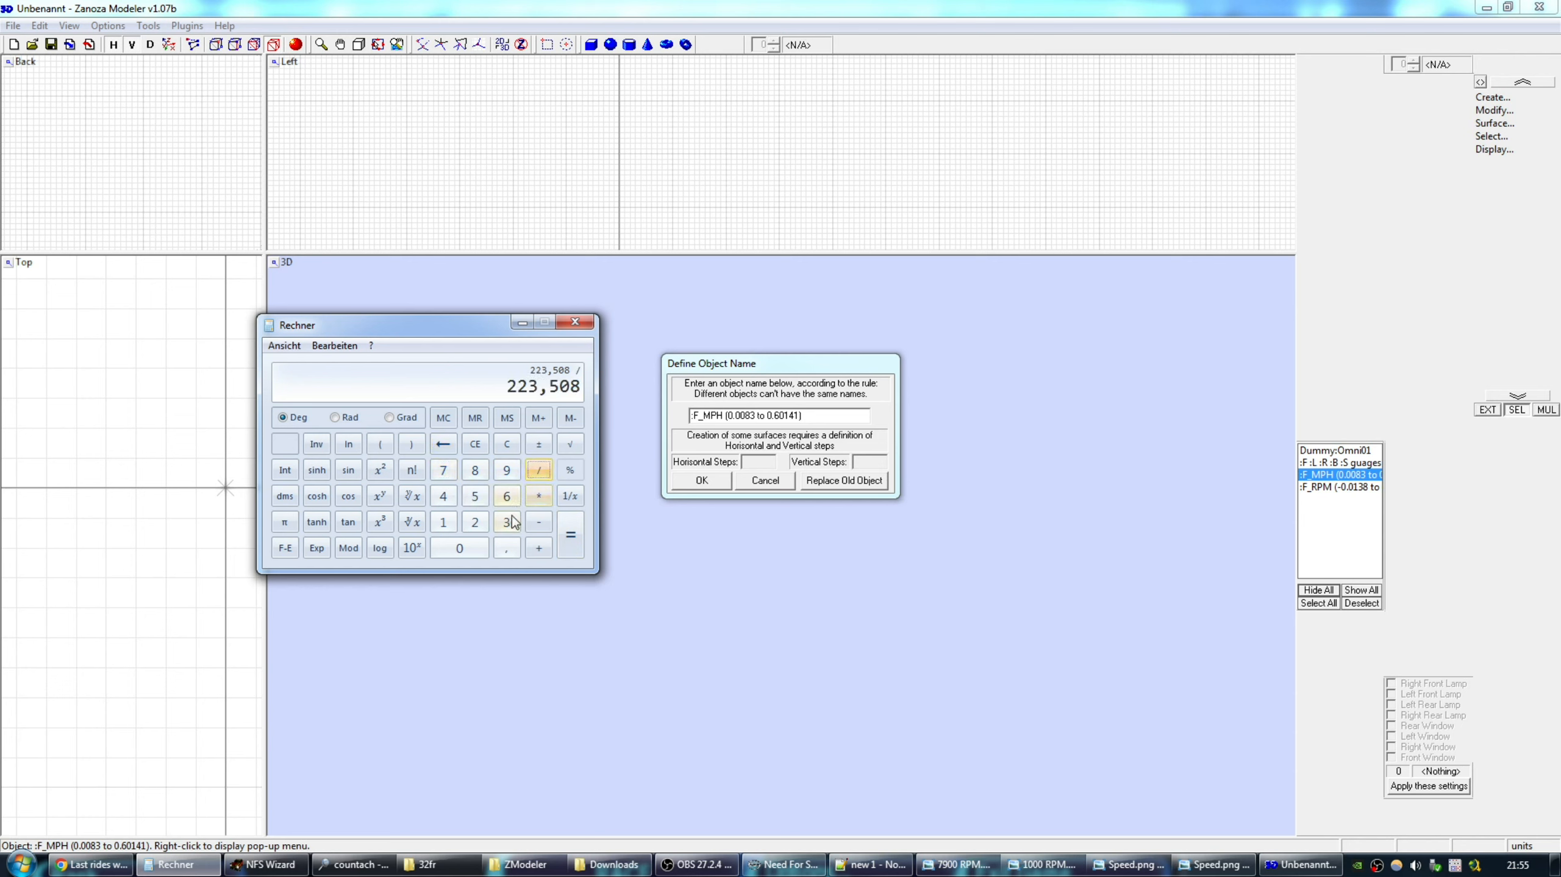
click(506, 522)
click(507, 496)
click(459, 548)
click(570, 535)
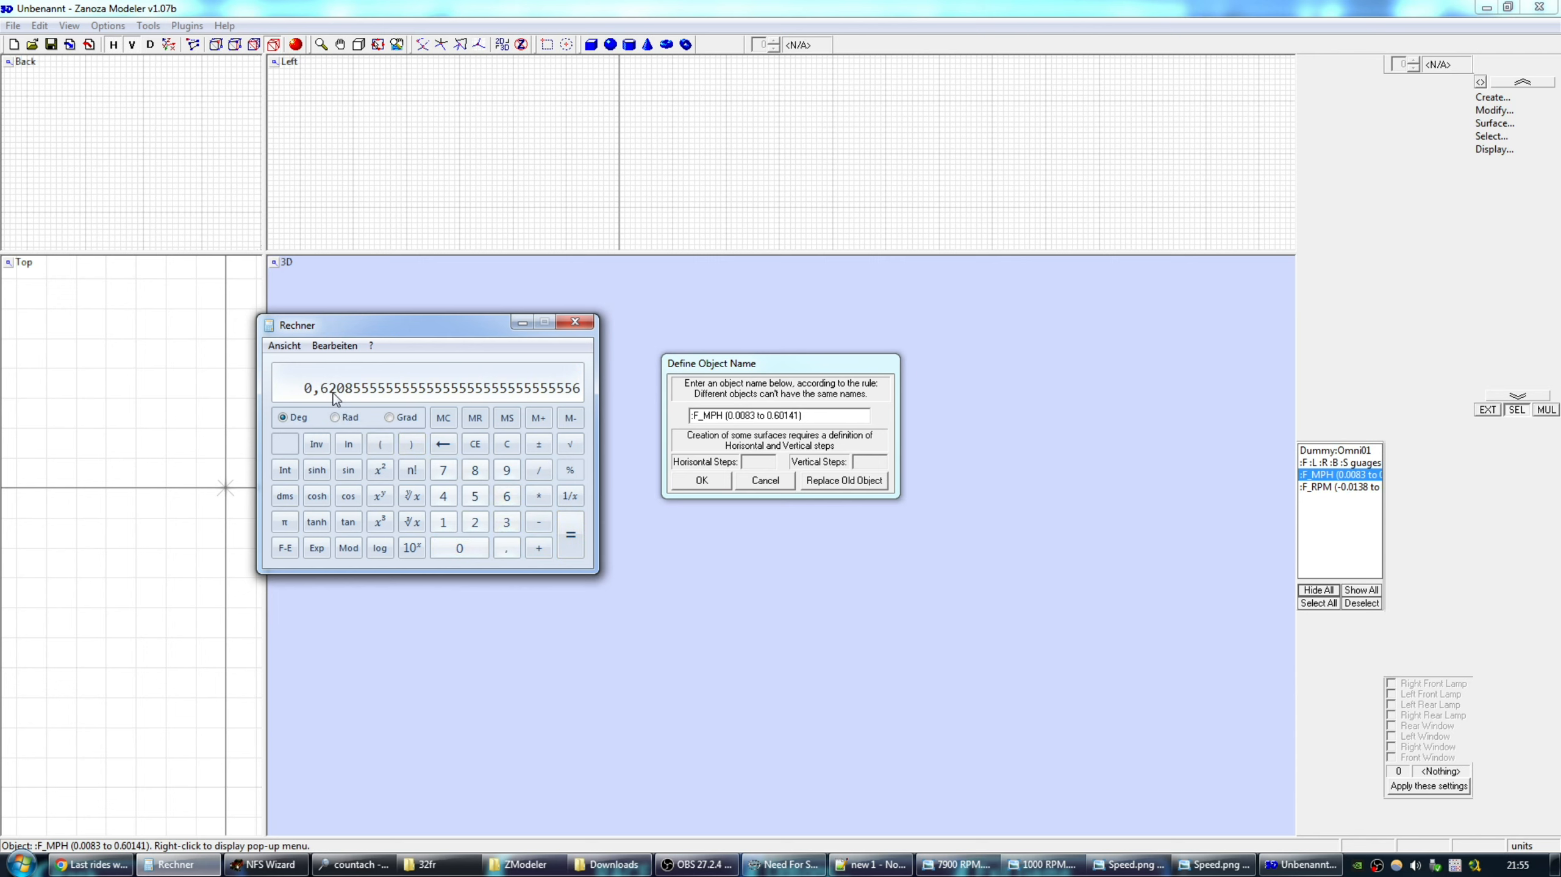
Replace the F_MPH name's upper limit 0.60141 with 0.62085 and confirm the rename.
key(ctrl+c)
key(super)
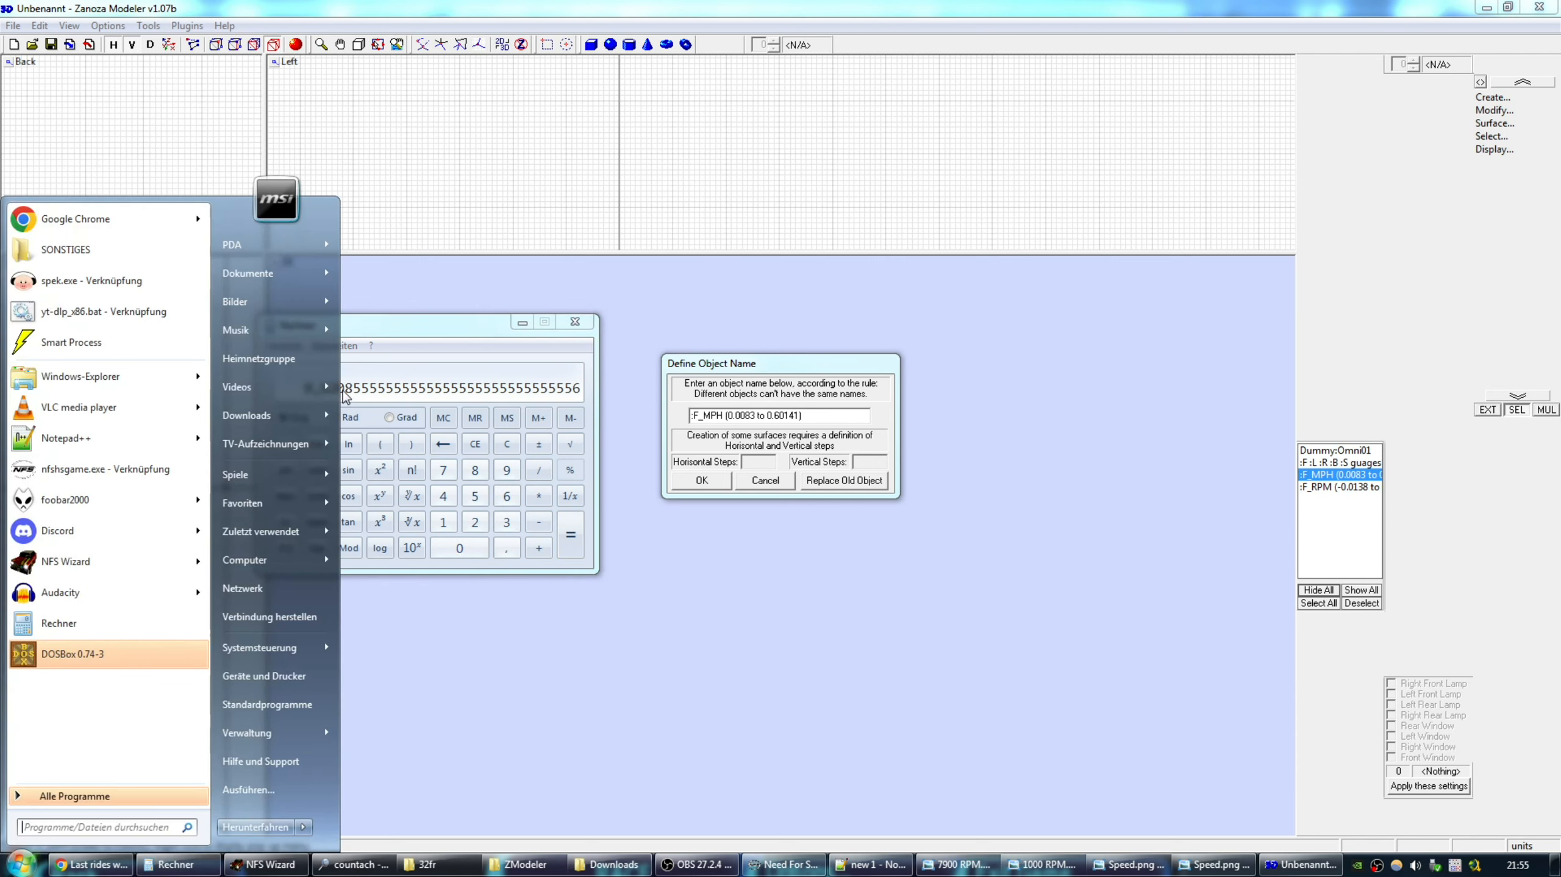
key(ctrl+v)
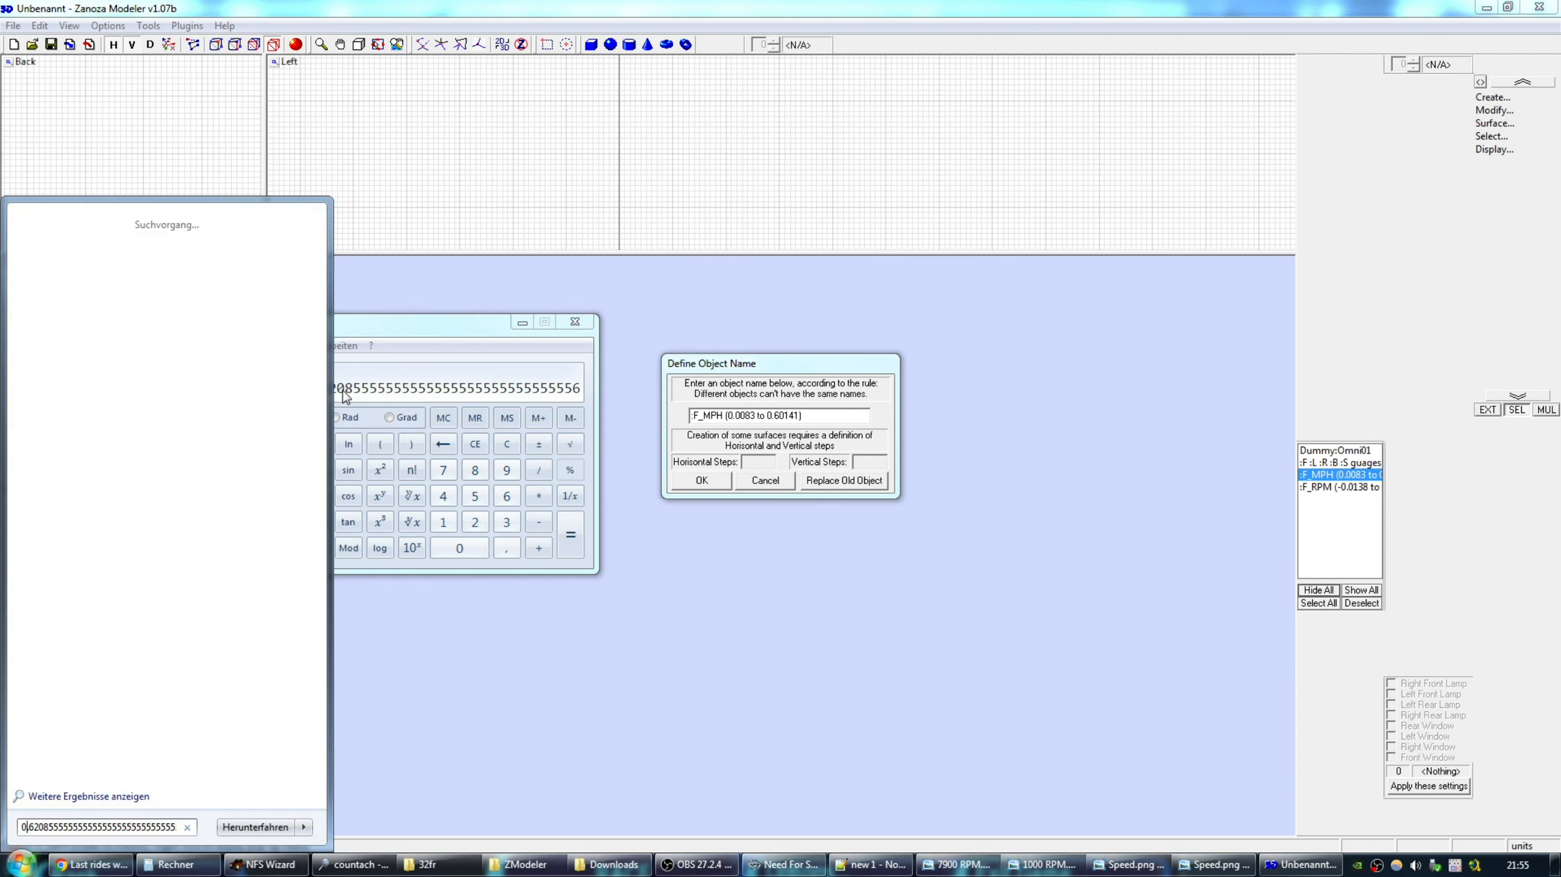
key(shift+Right)
key(shift+Right)
key(shift+Right)
key(shift+Right)
key(shift+Right)
key(shift+Right)
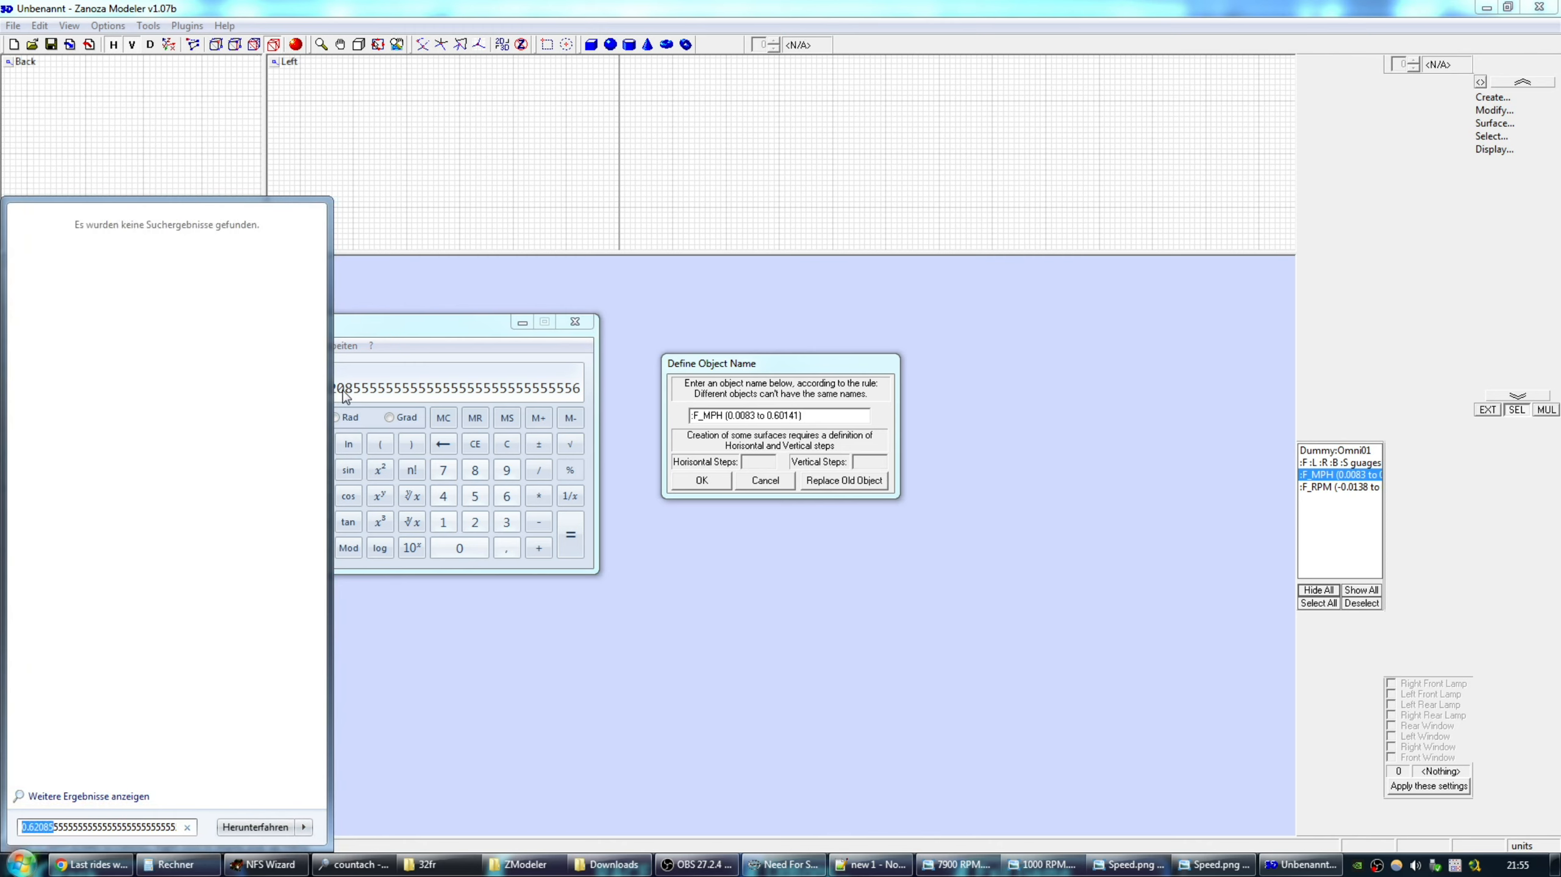
double_click(771, 416)
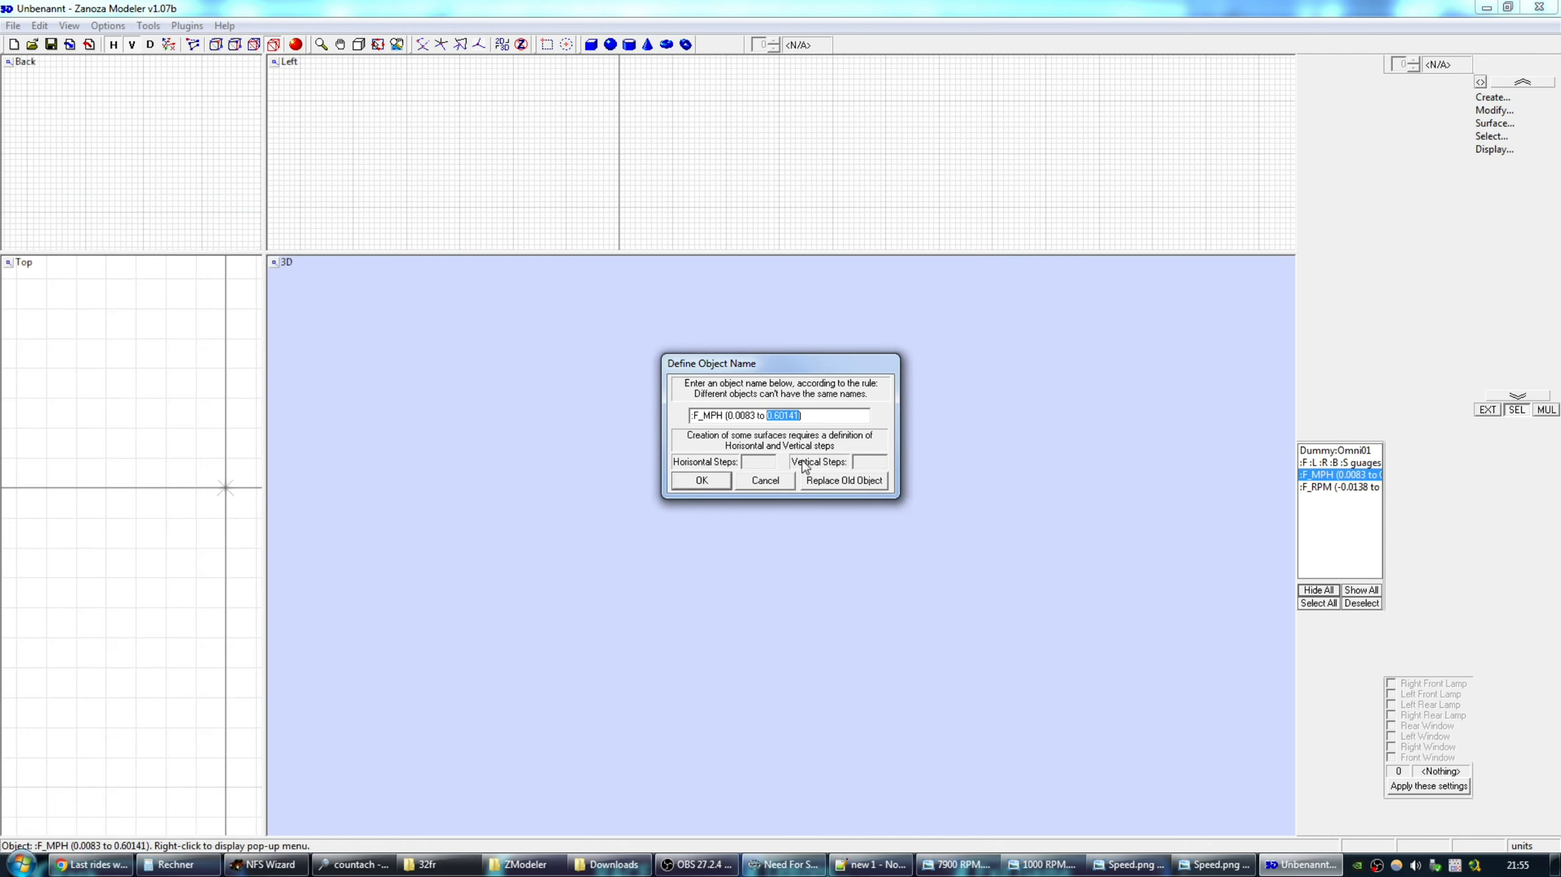
key(ctrl+v)
drag(803, 368, 807, 369)
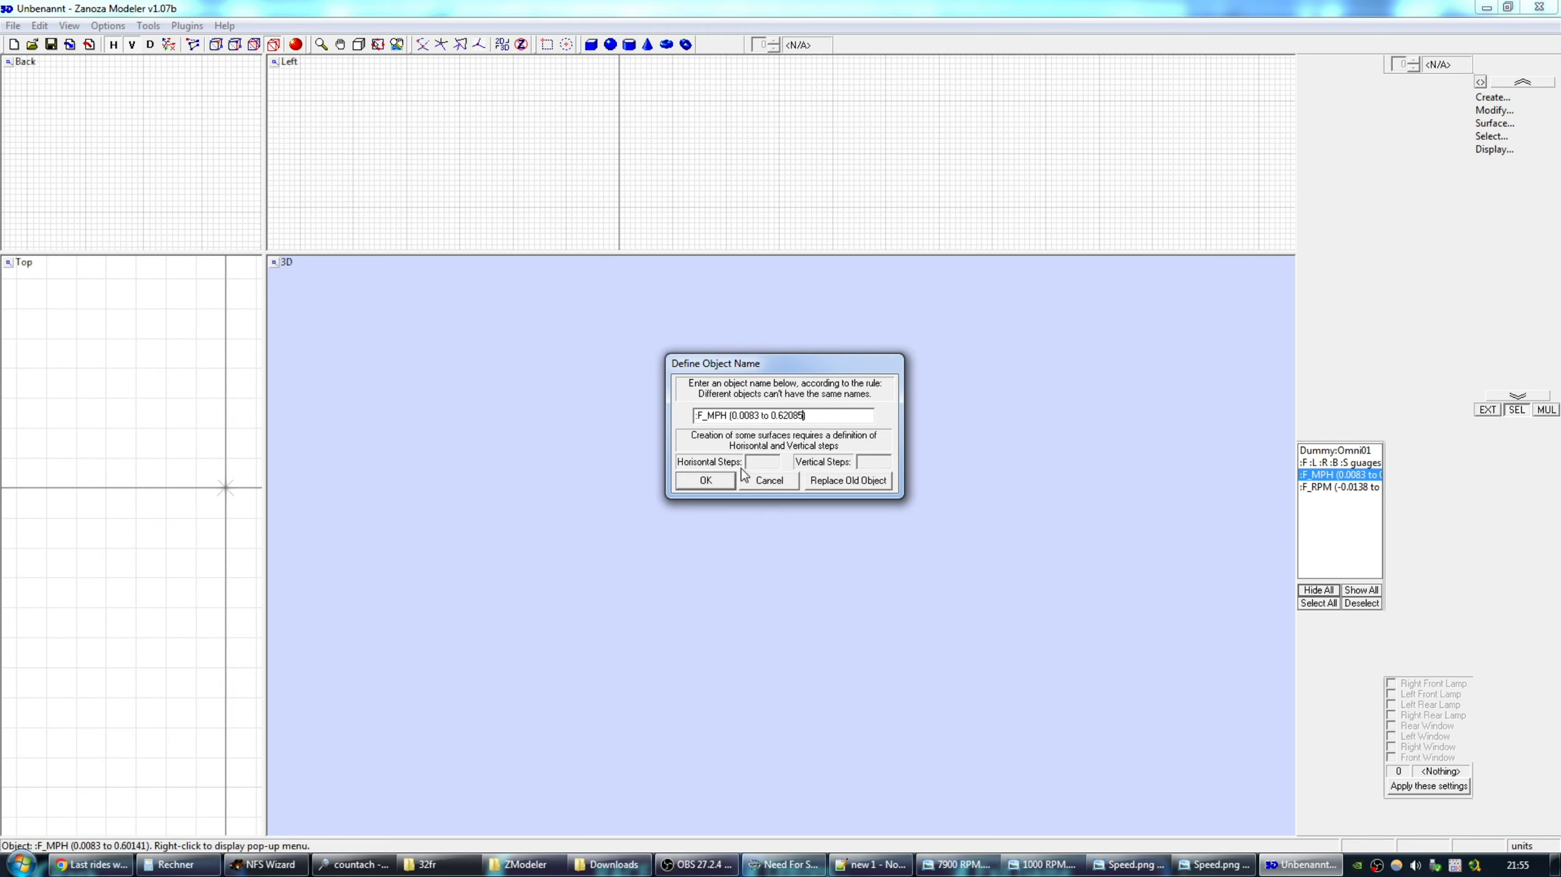
click(716, 483)
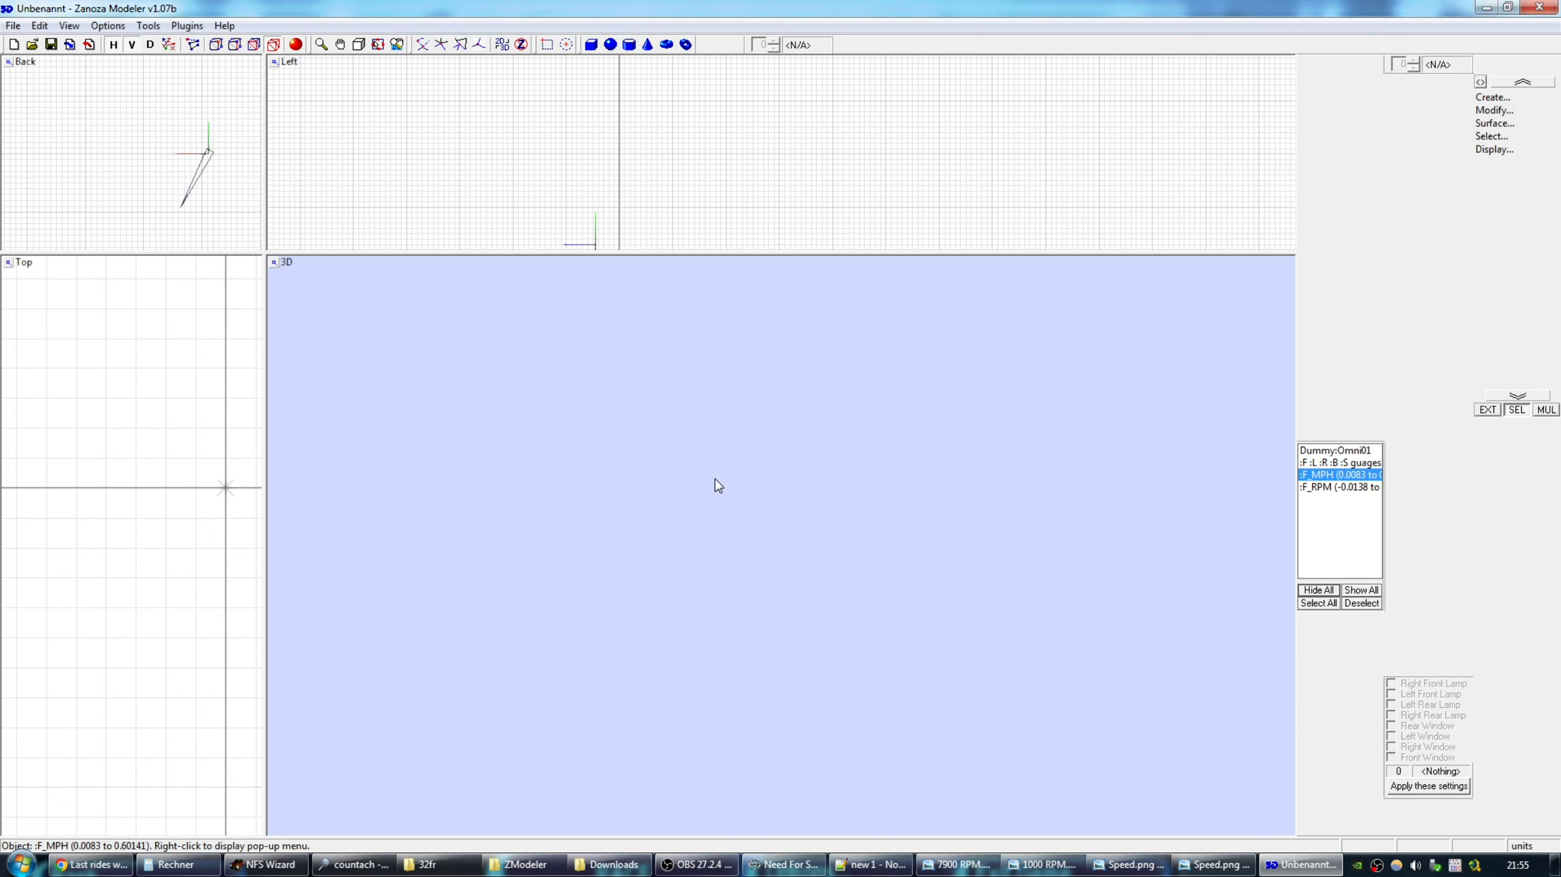
Export over DASH.FCE as NFS4 FCE without default colours, then quit ZModeler unsaved.
click(13, 25)
click(83, 158)
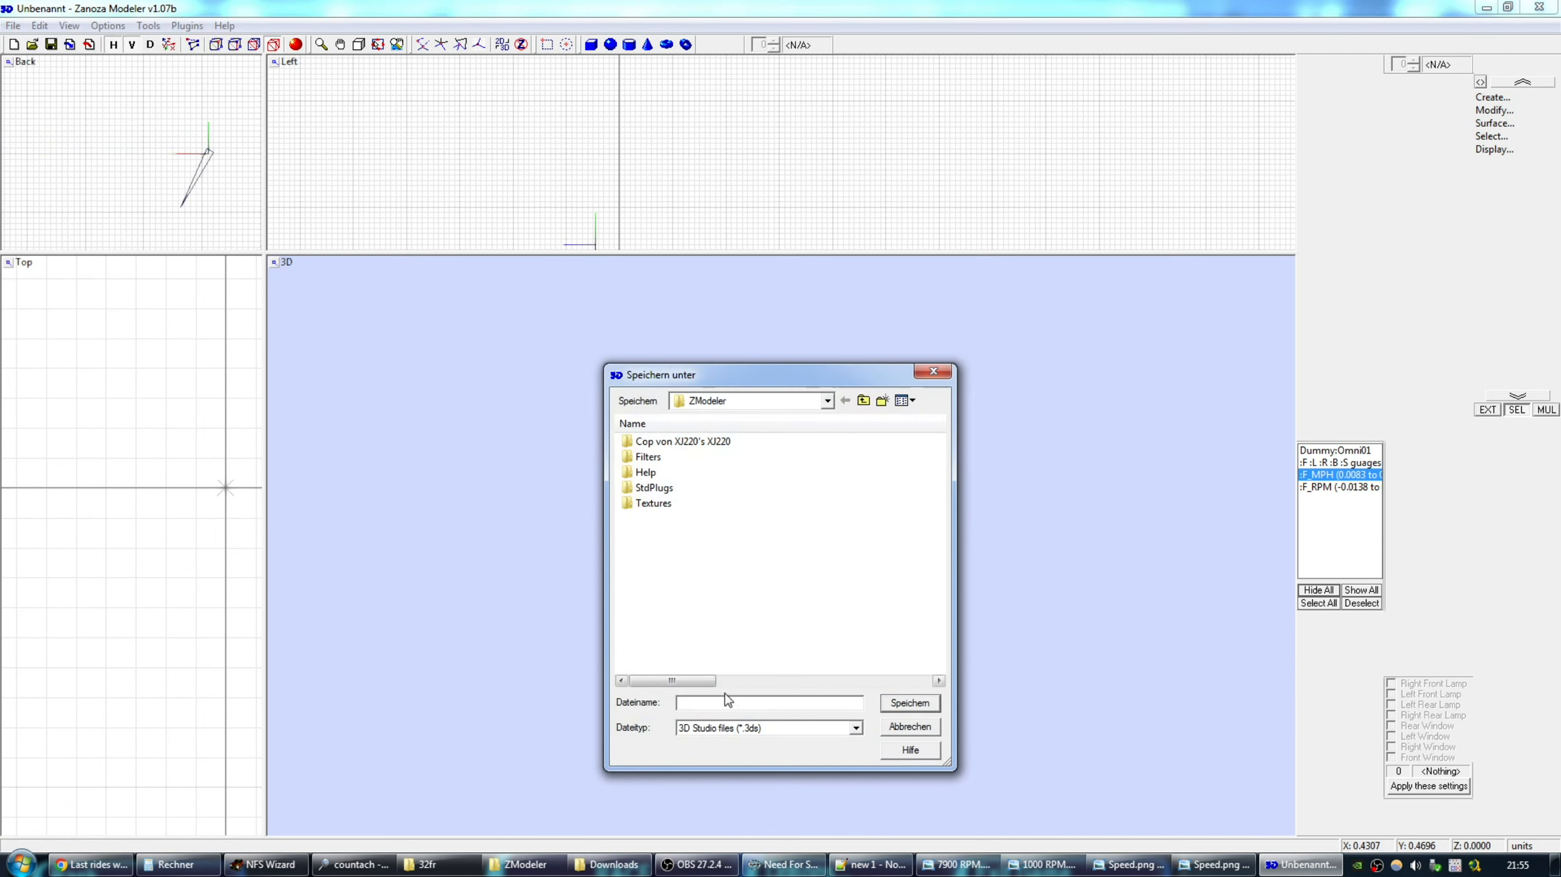
click(732, 728)
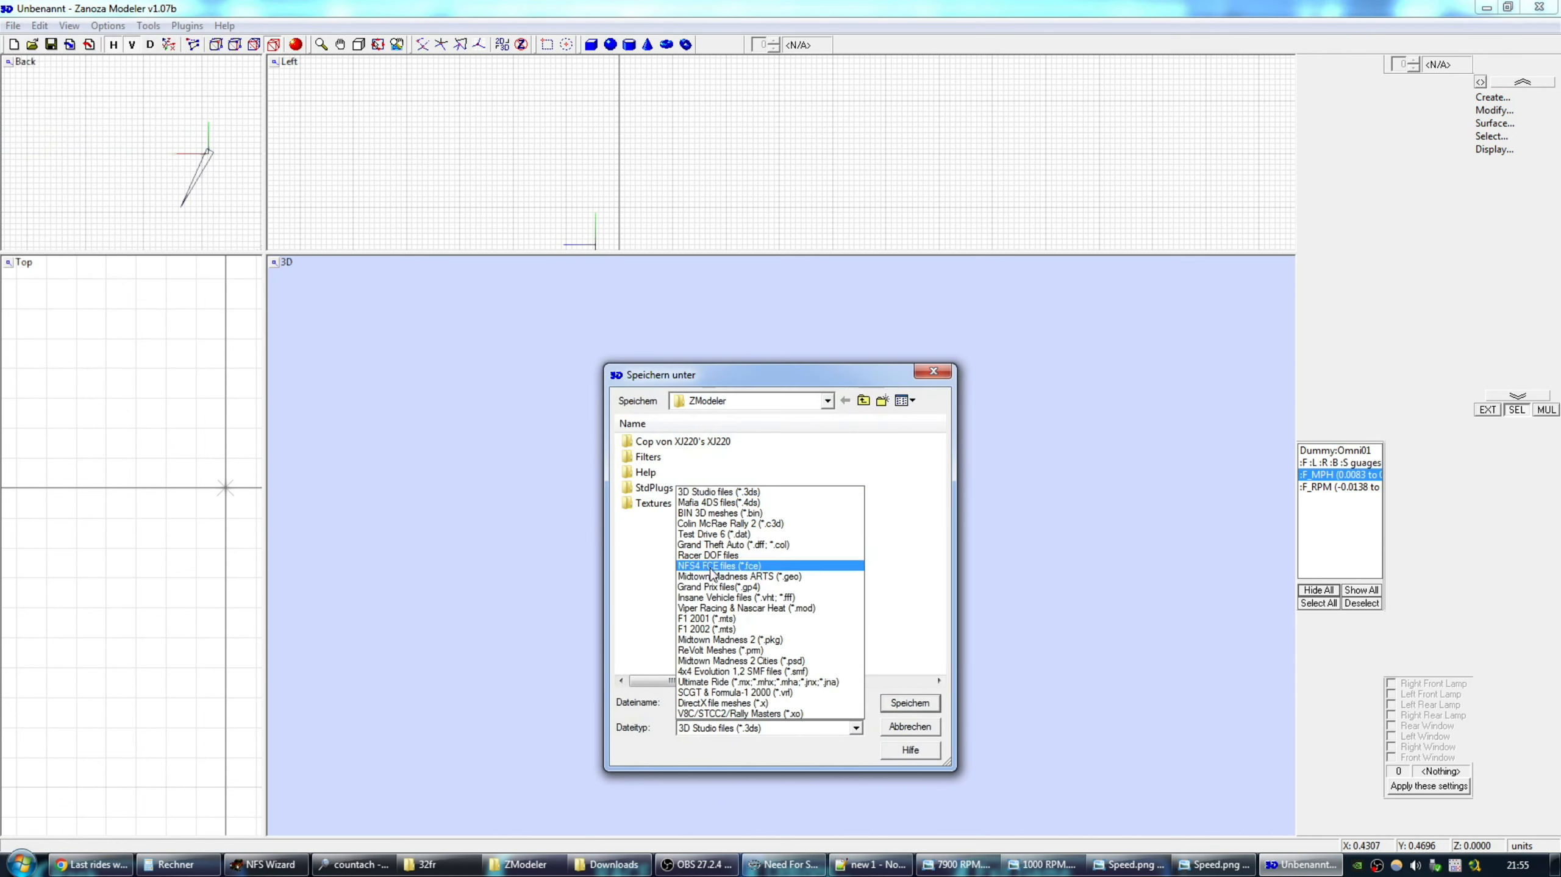
click(710, 565)
double_click(646, 549)
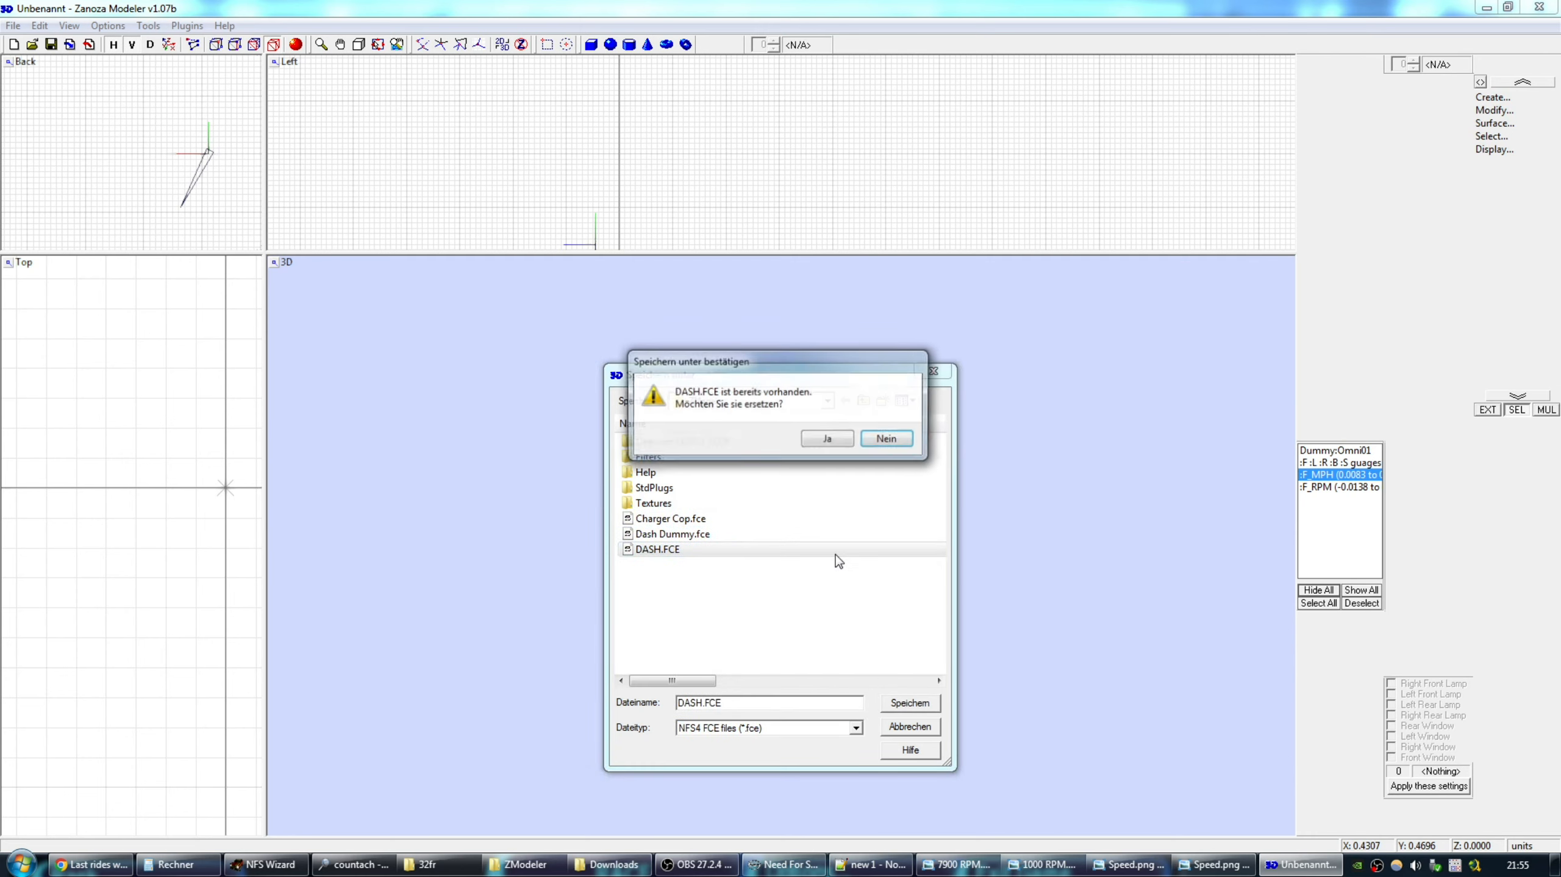
click(820, 438)
click(802, 437)
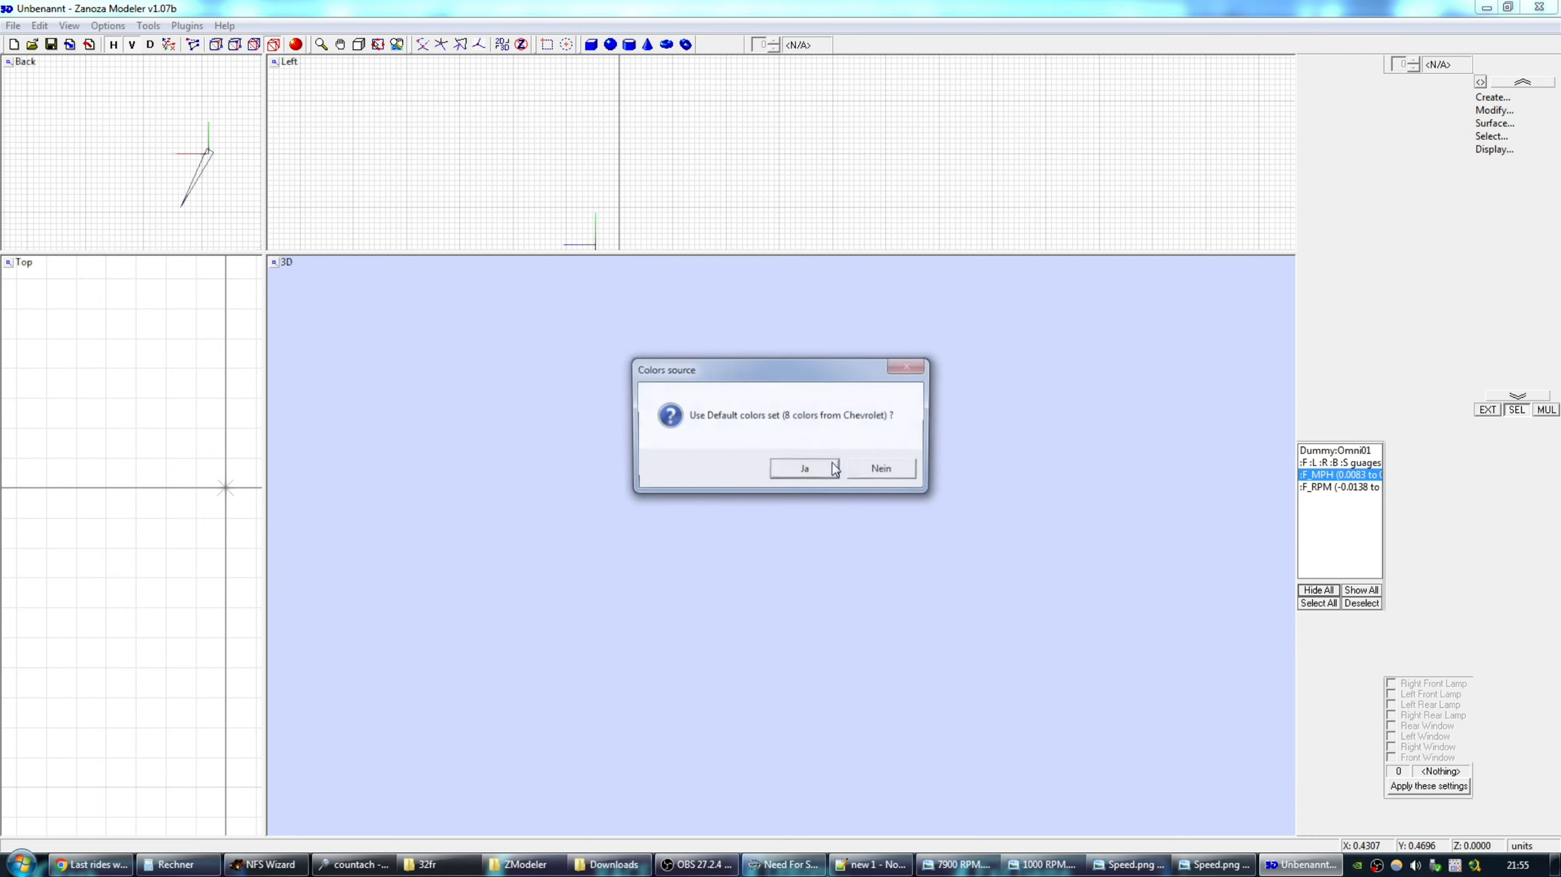
click(871, 472)
click(839, 462)
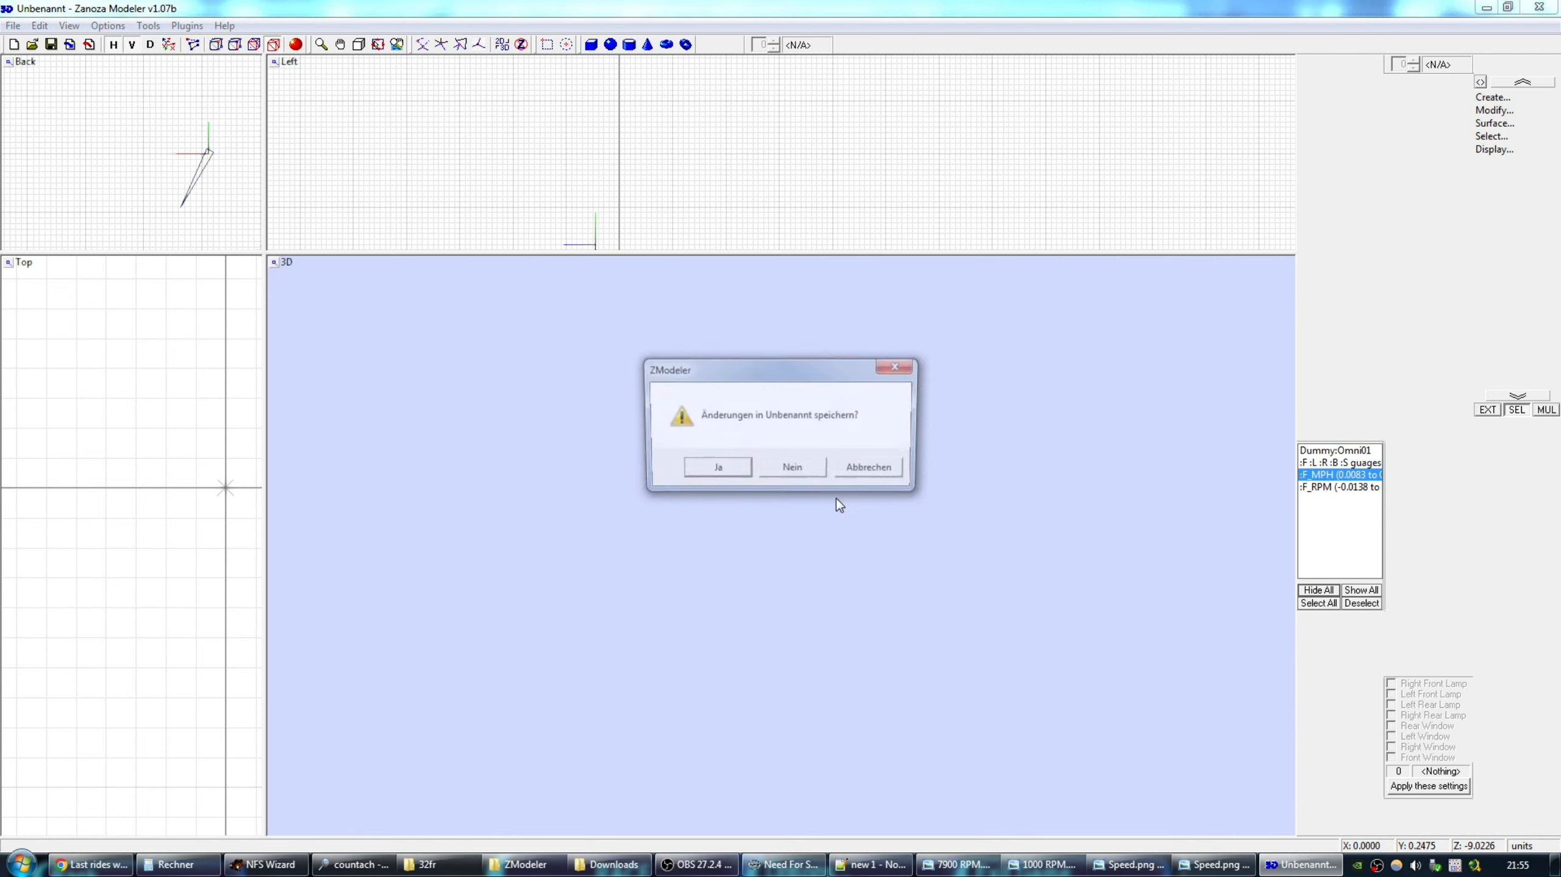
click(793, 470)
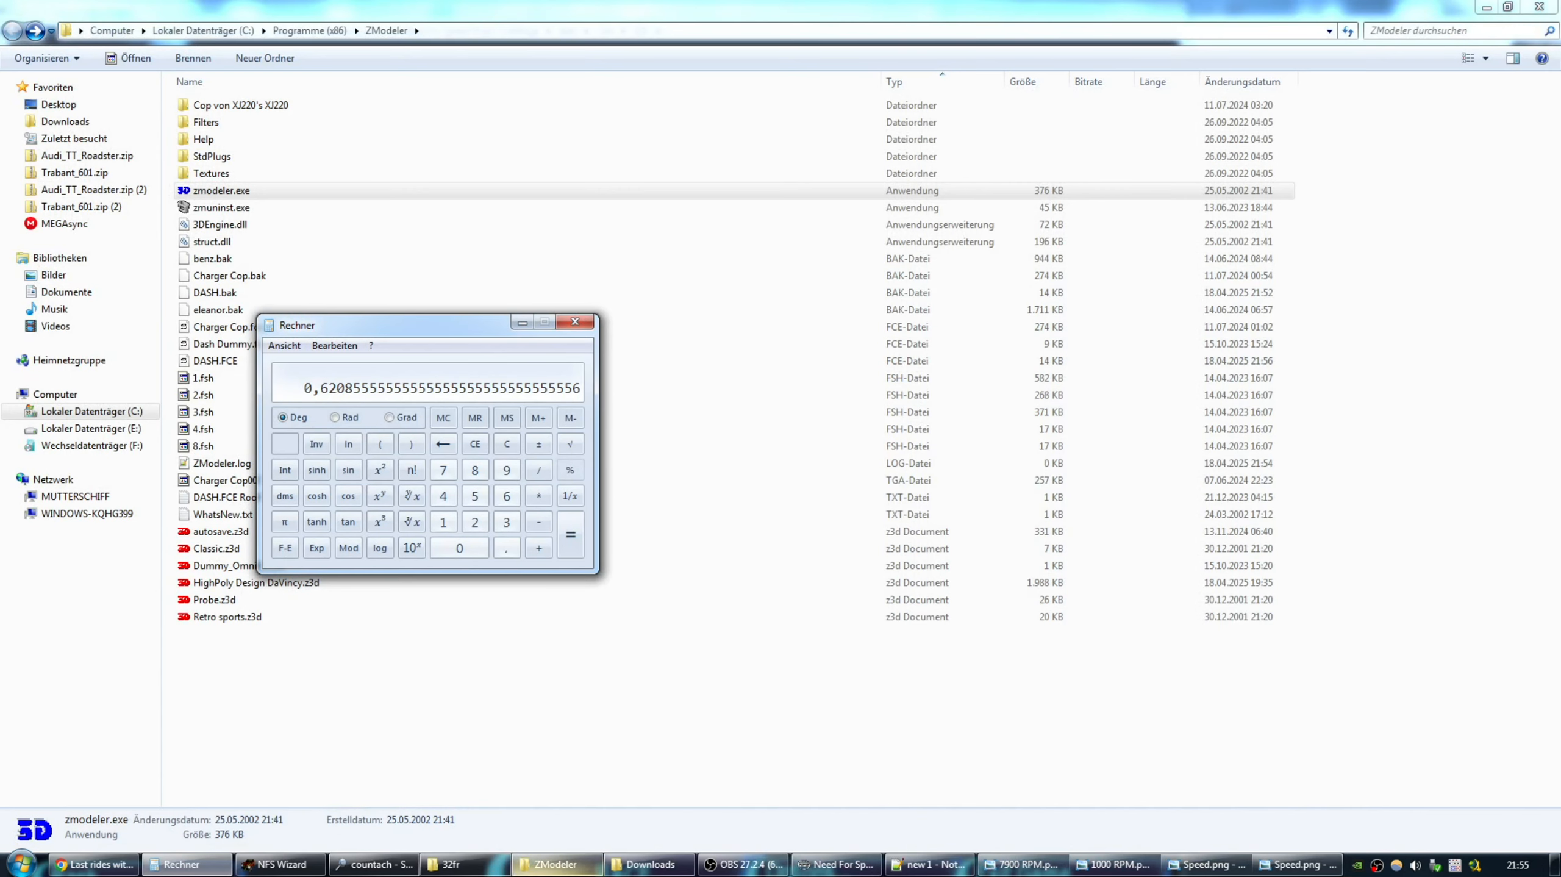
Copy the exported DASH.FCE into the 32fr car folder.
click(202, 362)
key(ctrl+c)
click(451, 864)
key(ctrl+v)
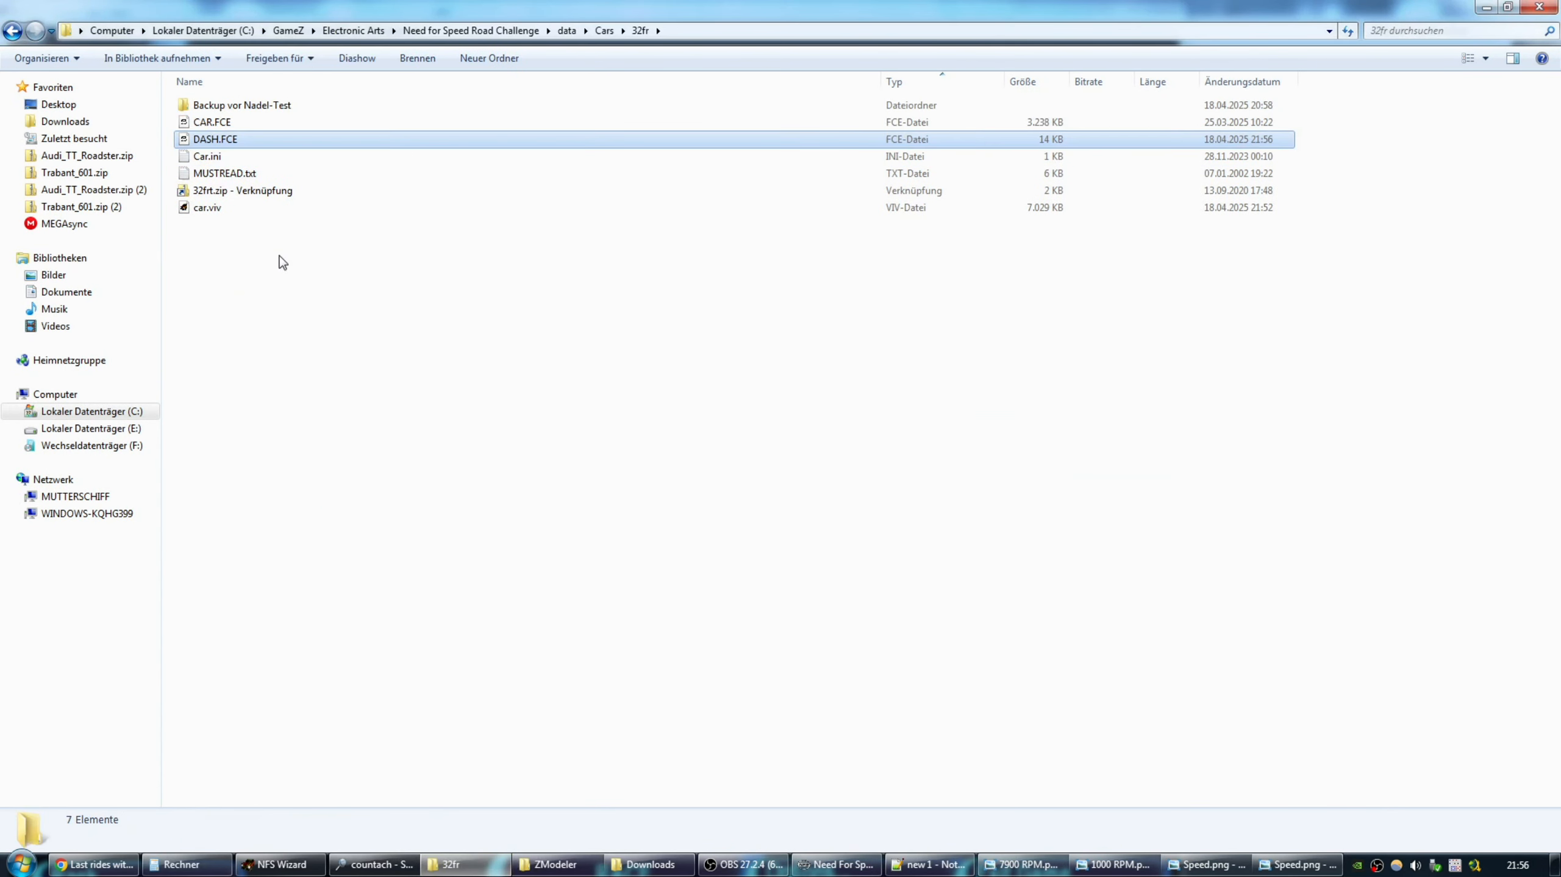
Replace DASH.FCE inside car.viv with the new file in NFS Wizard, then return to the game.
double_click(209, 207)
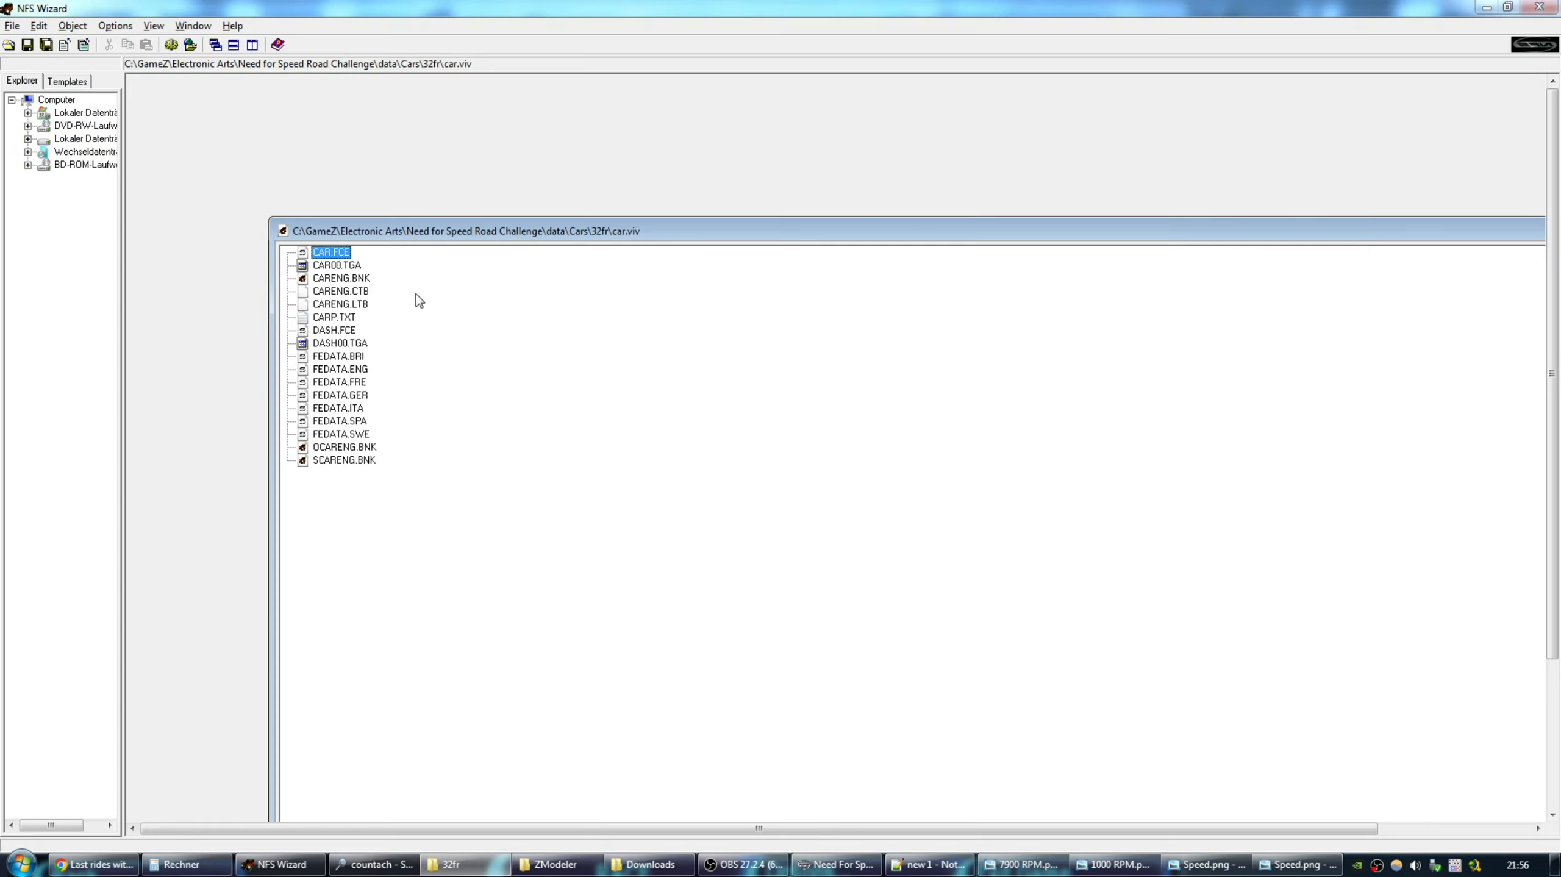
right_click(185, 162)
click(208, 172)
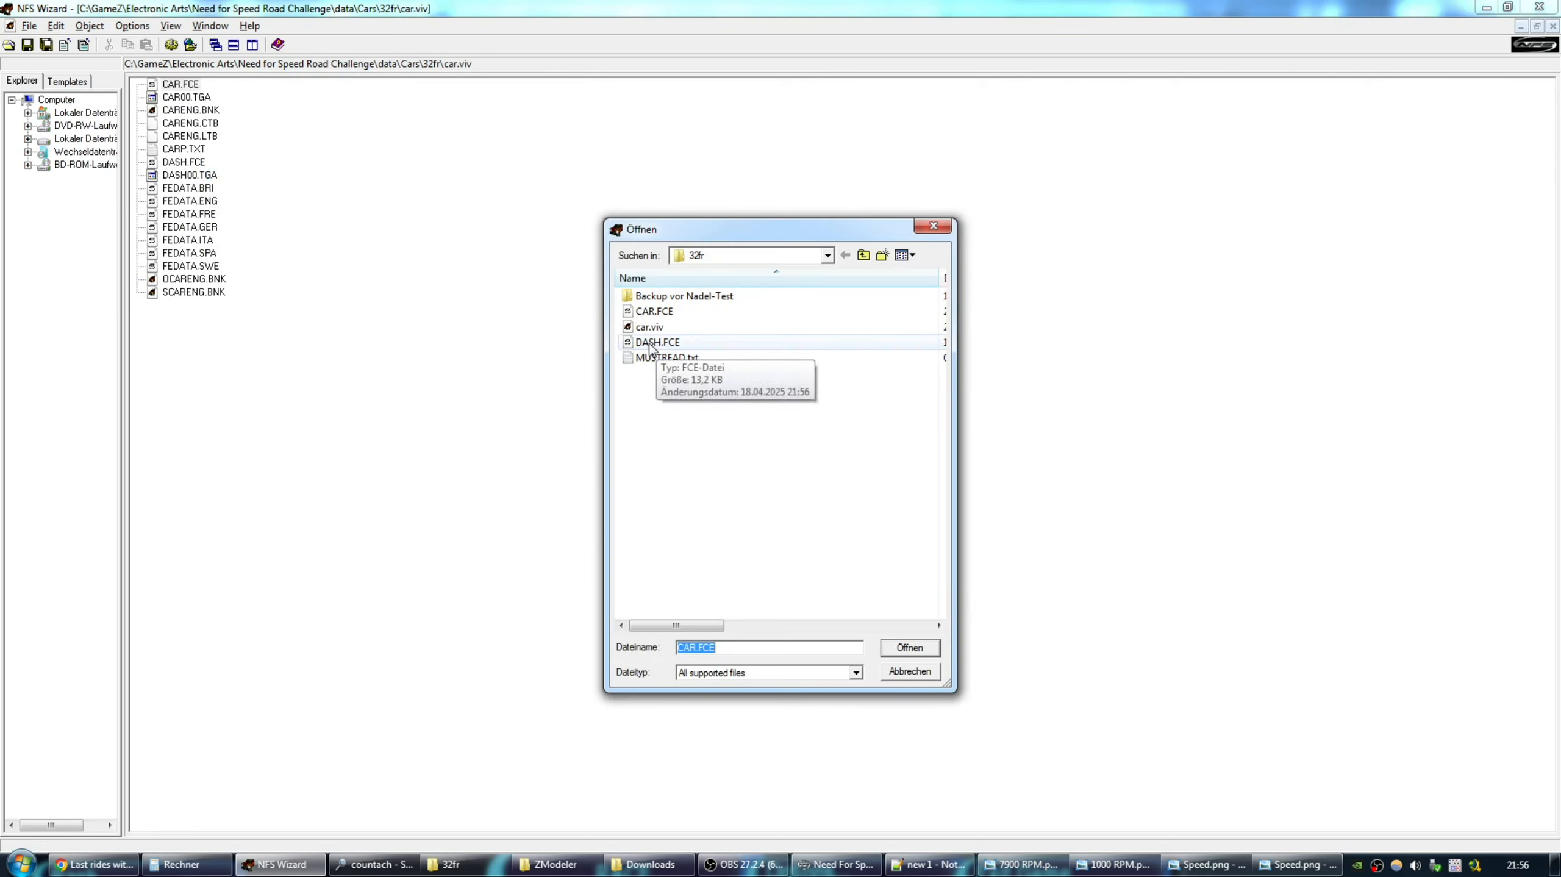
double_click(655, 343)
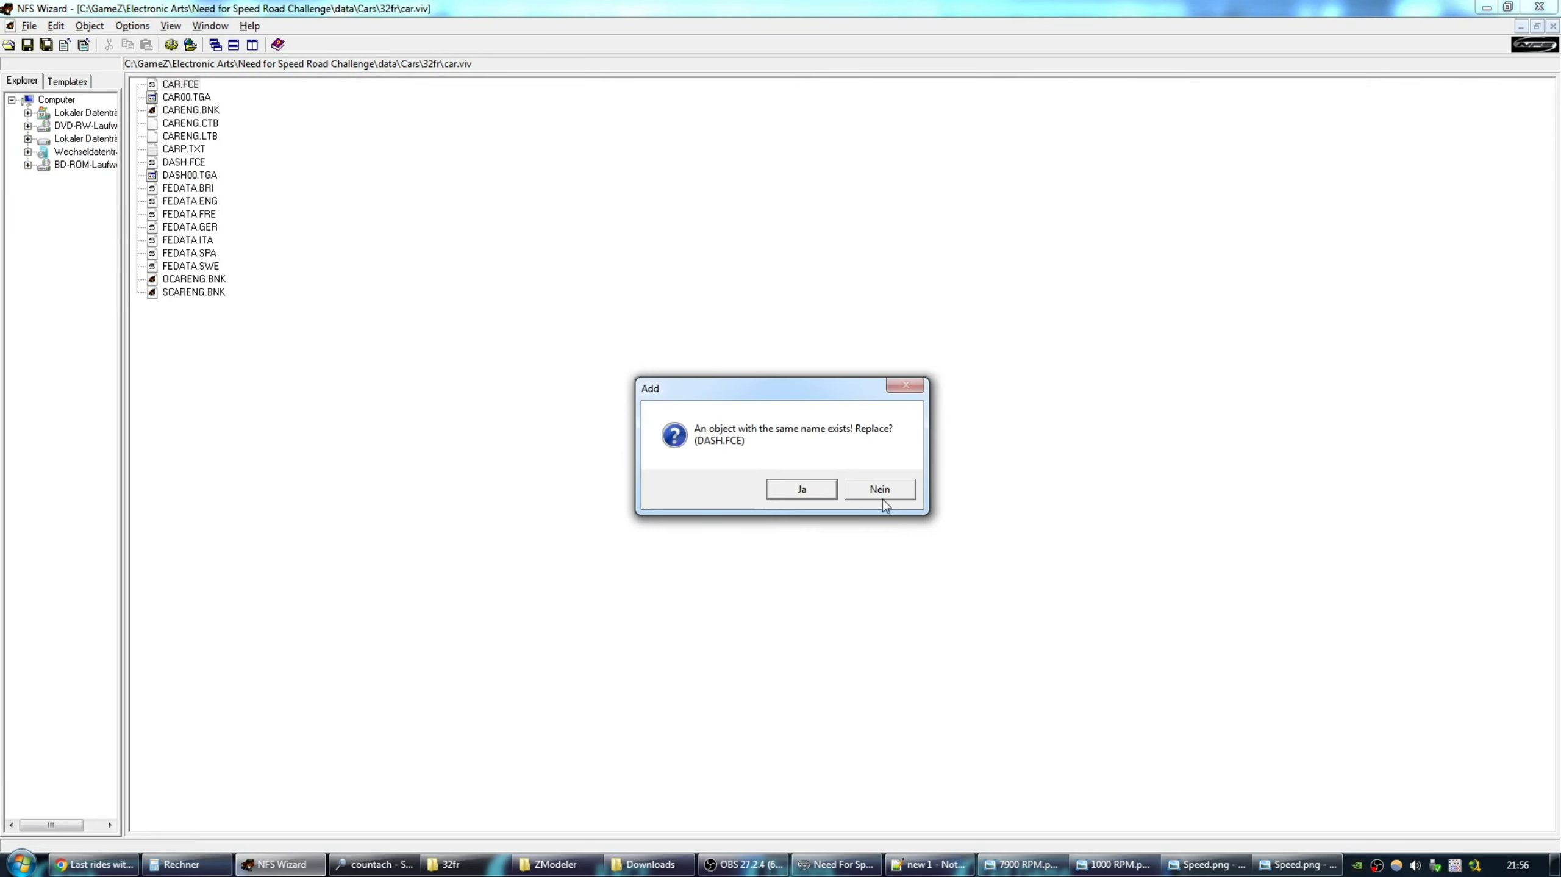
click(804, 490)
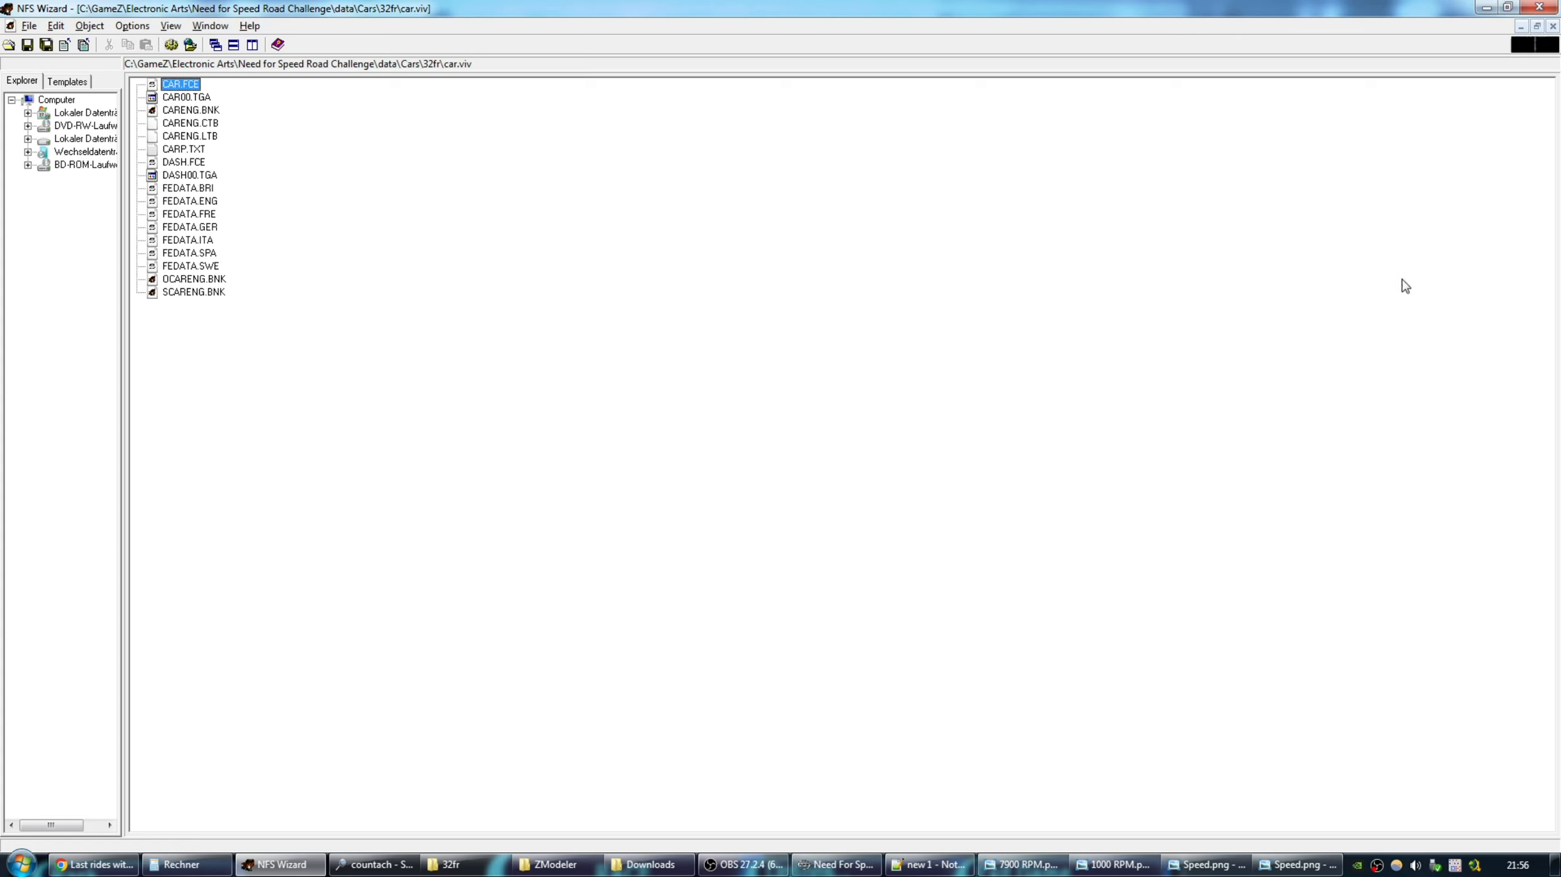
click(1552, 27)
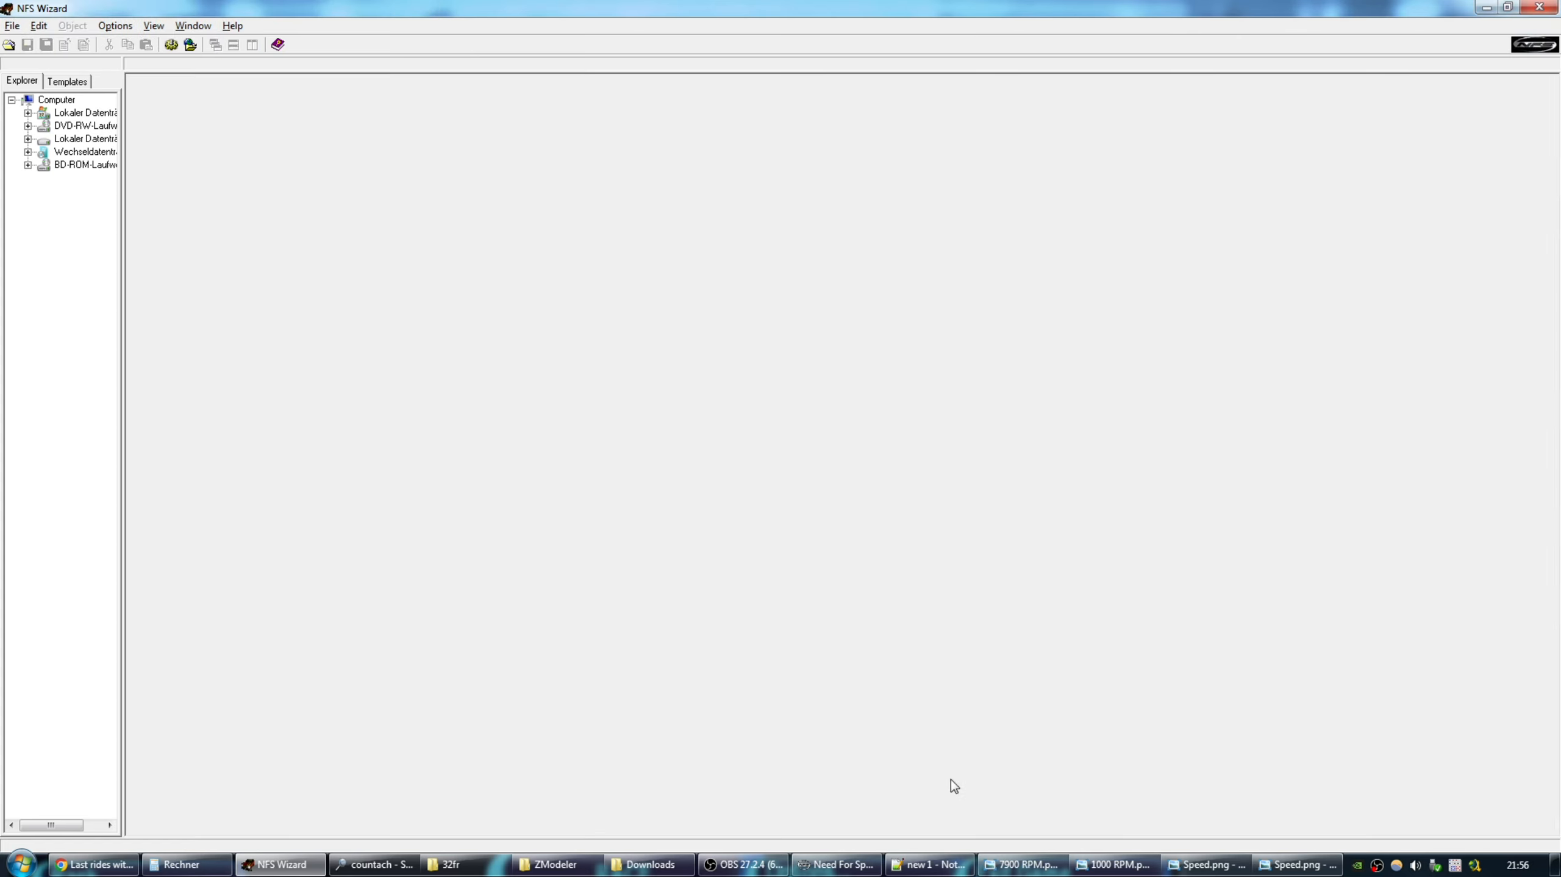
click(830, 865)
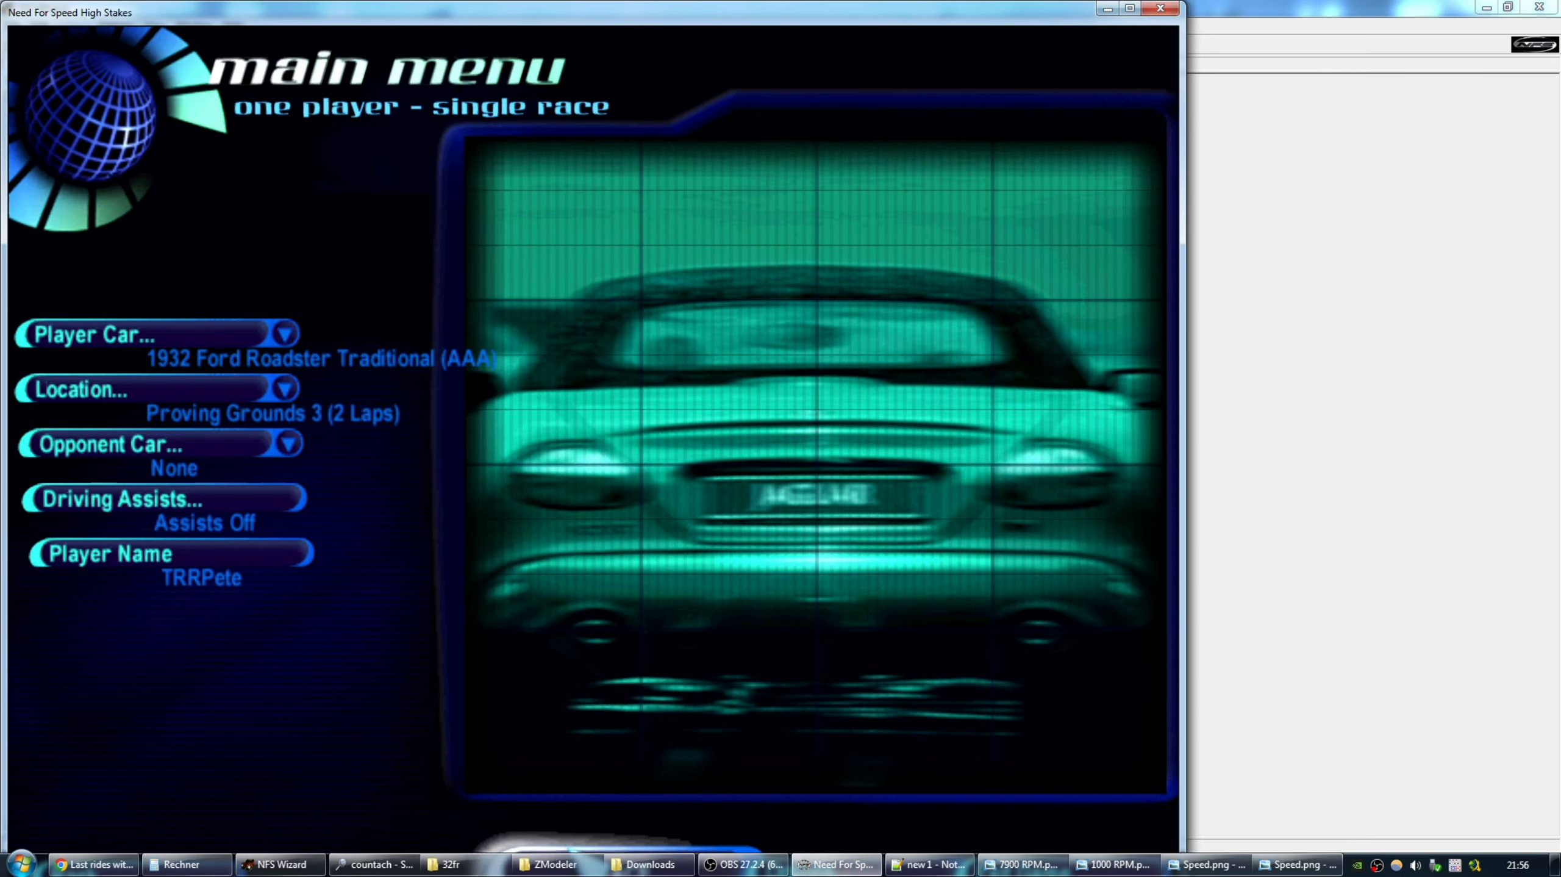
Start the race and accelerate through second and third gear to about 100 KPH.
key(Return)
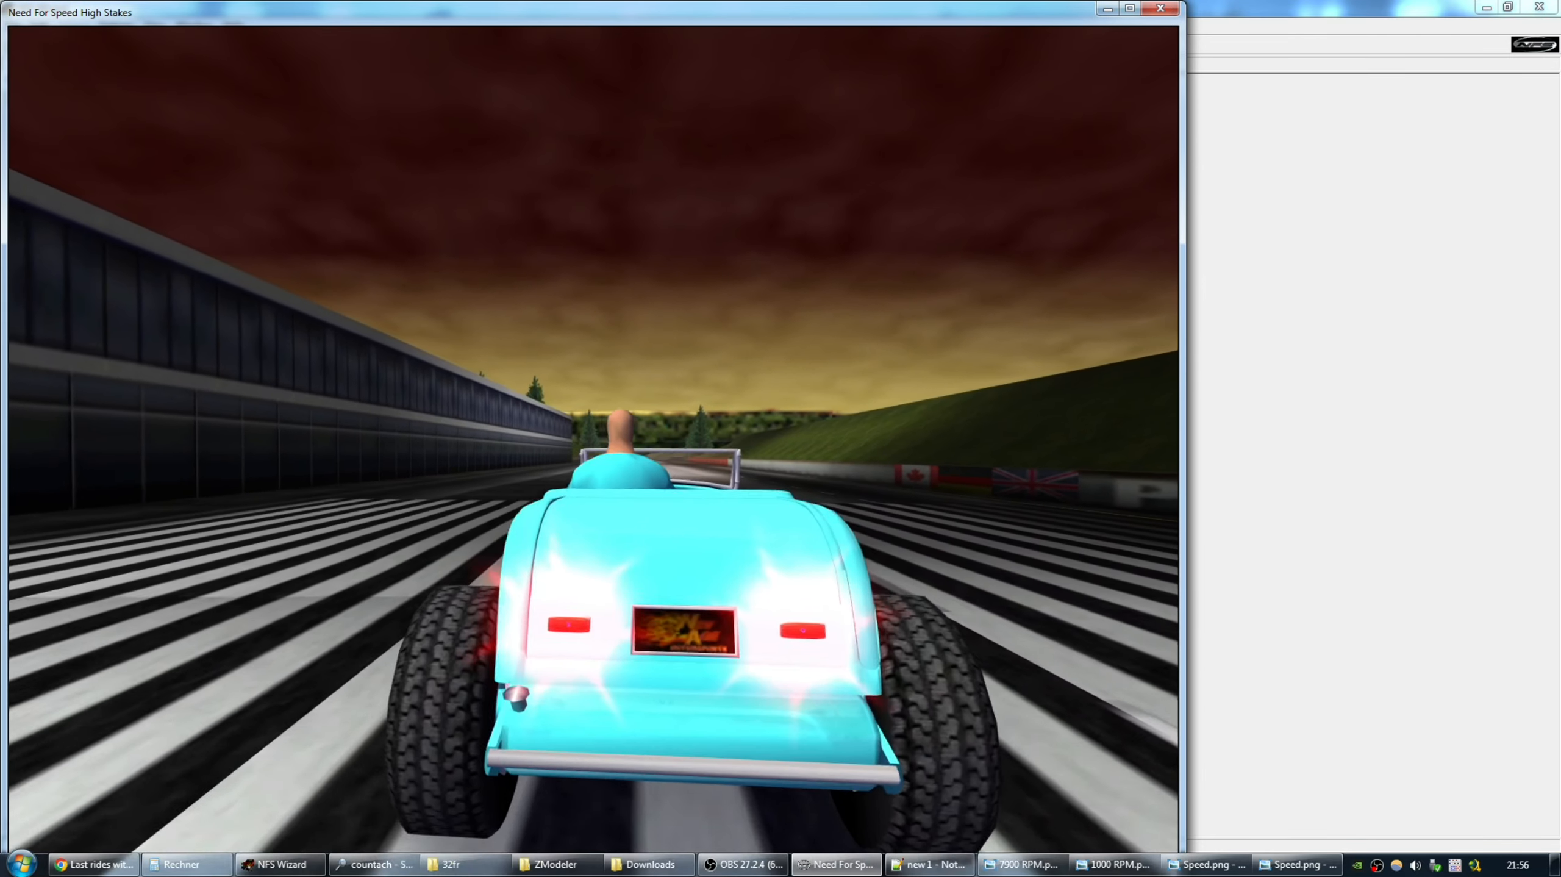
key(Up)
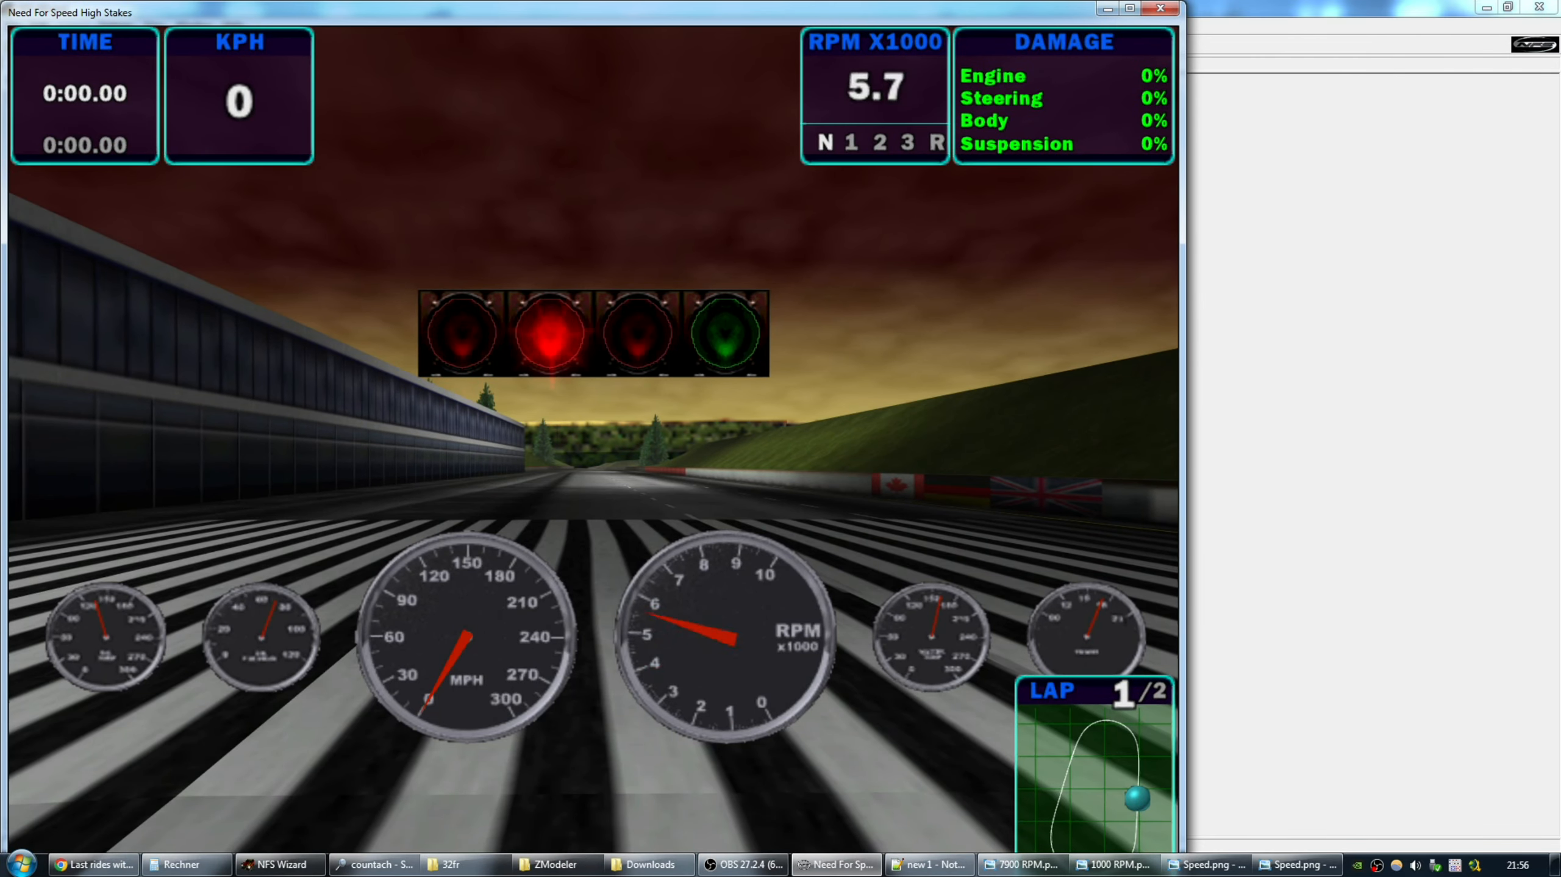
key(Up)
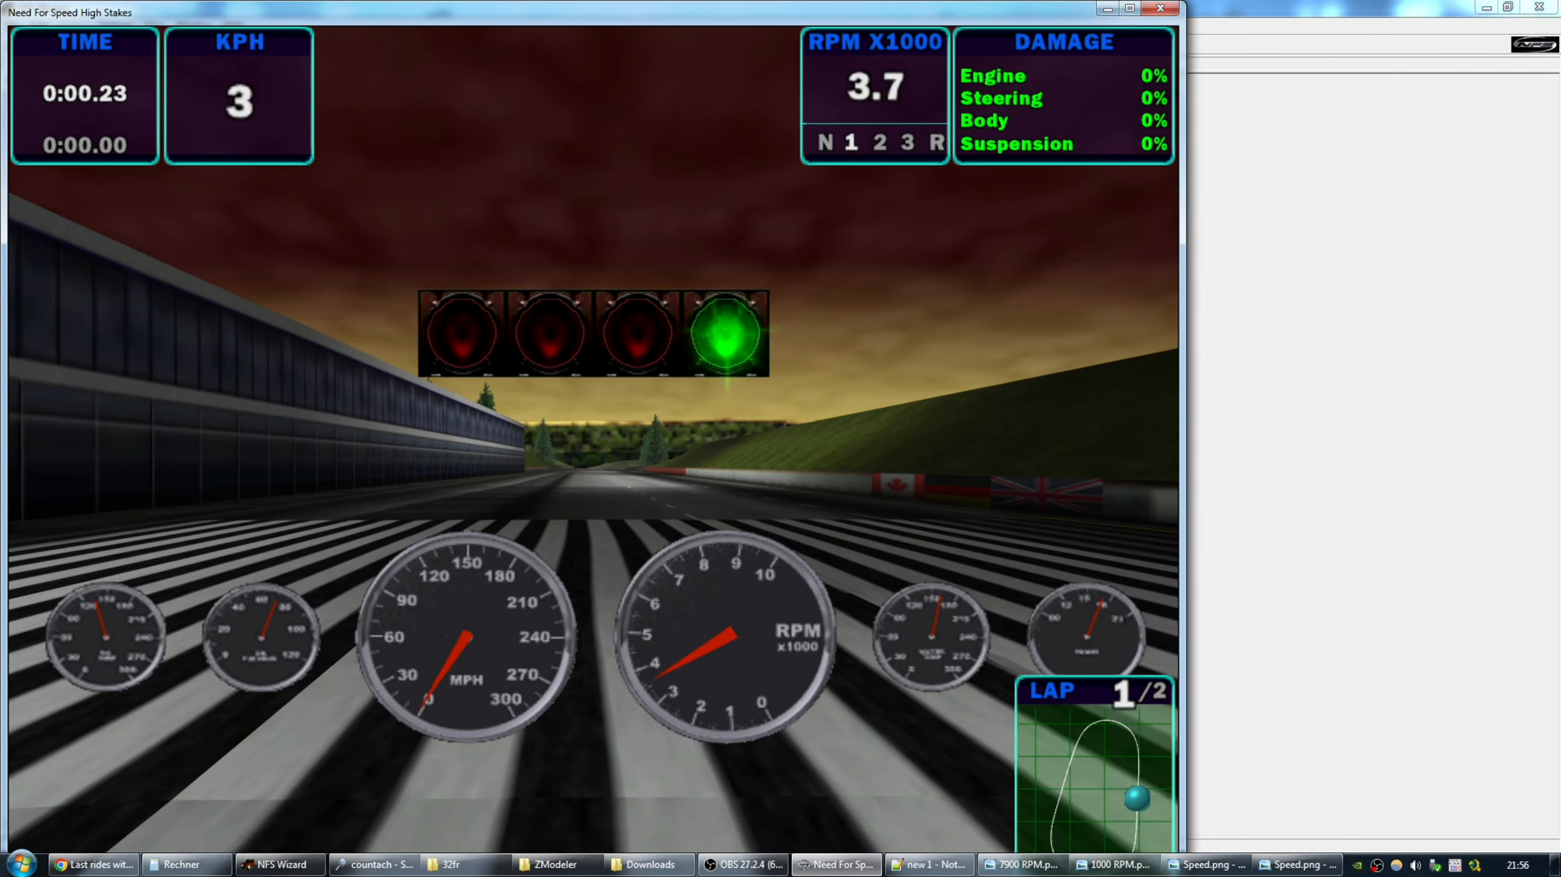
key(Up)
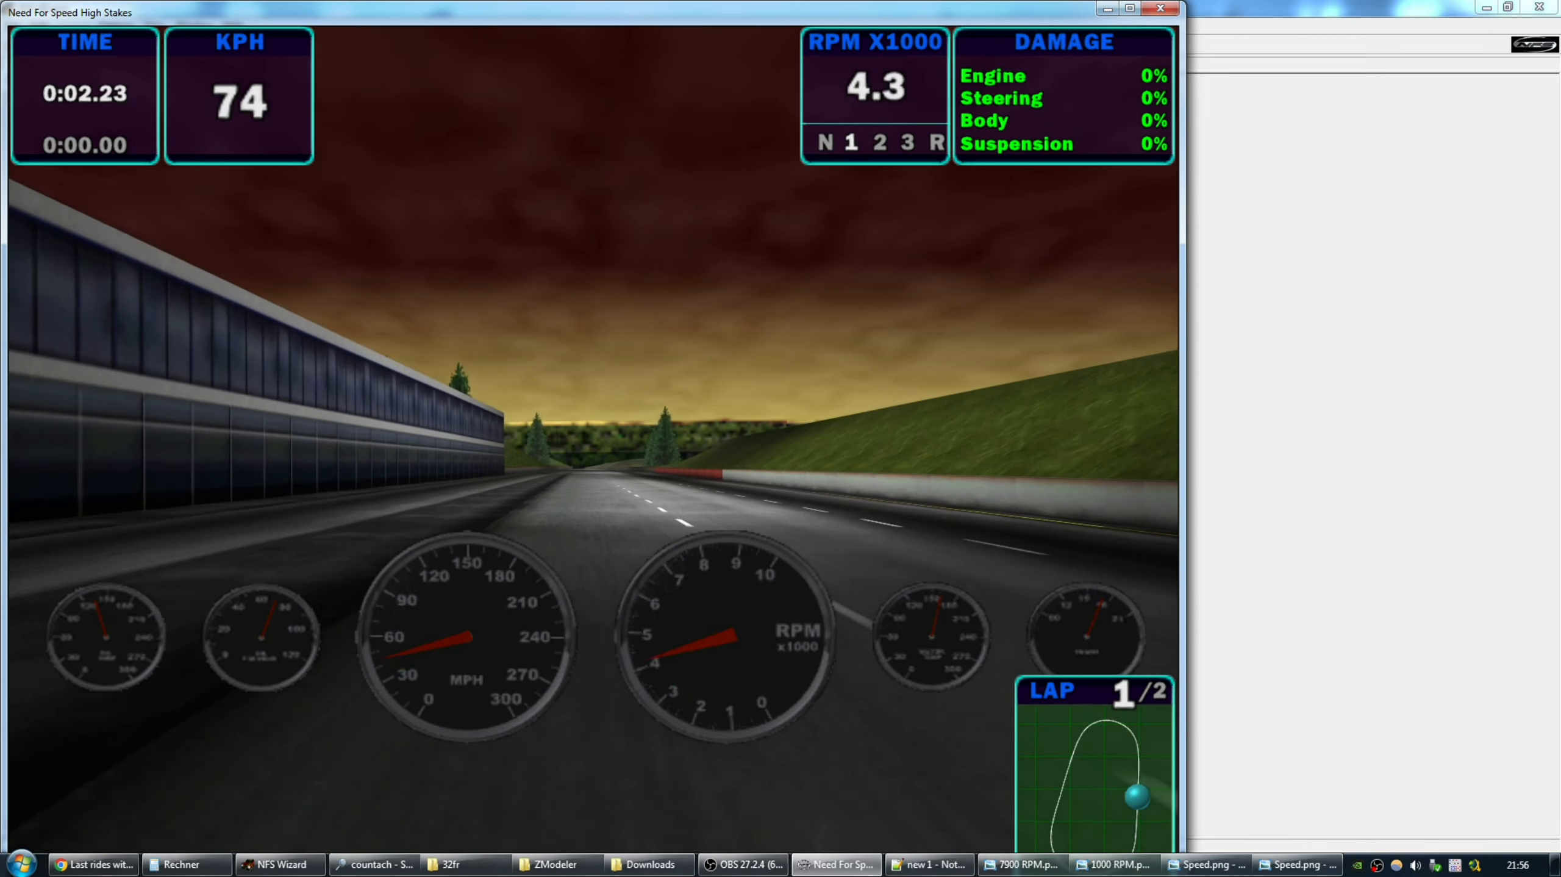
key(Up)
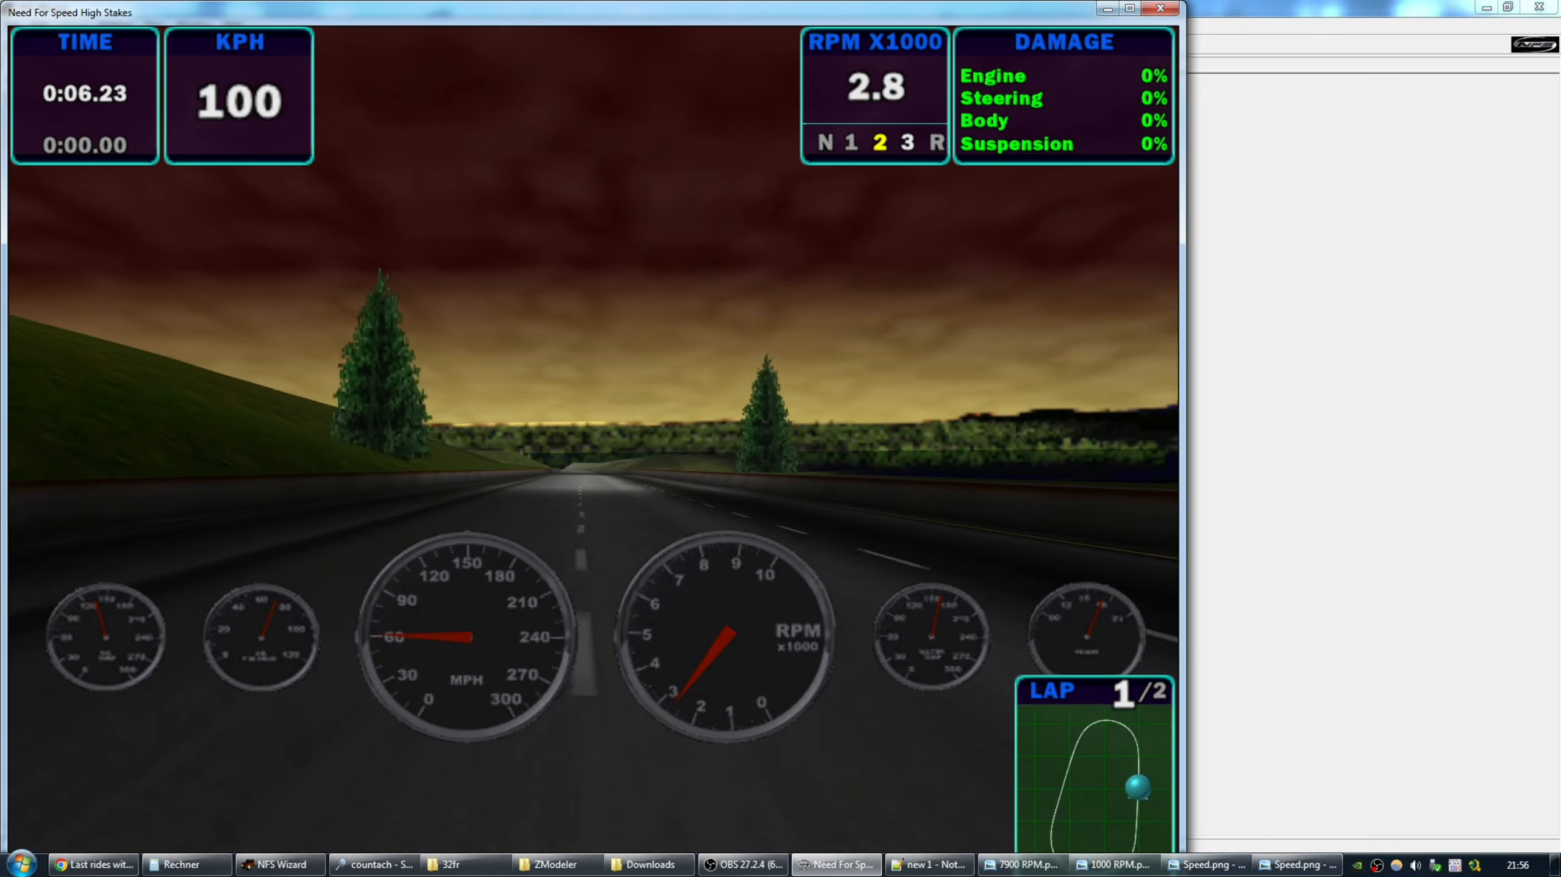
Quit the race to the main menu and switch to the Downloads folder.
key(Escape)
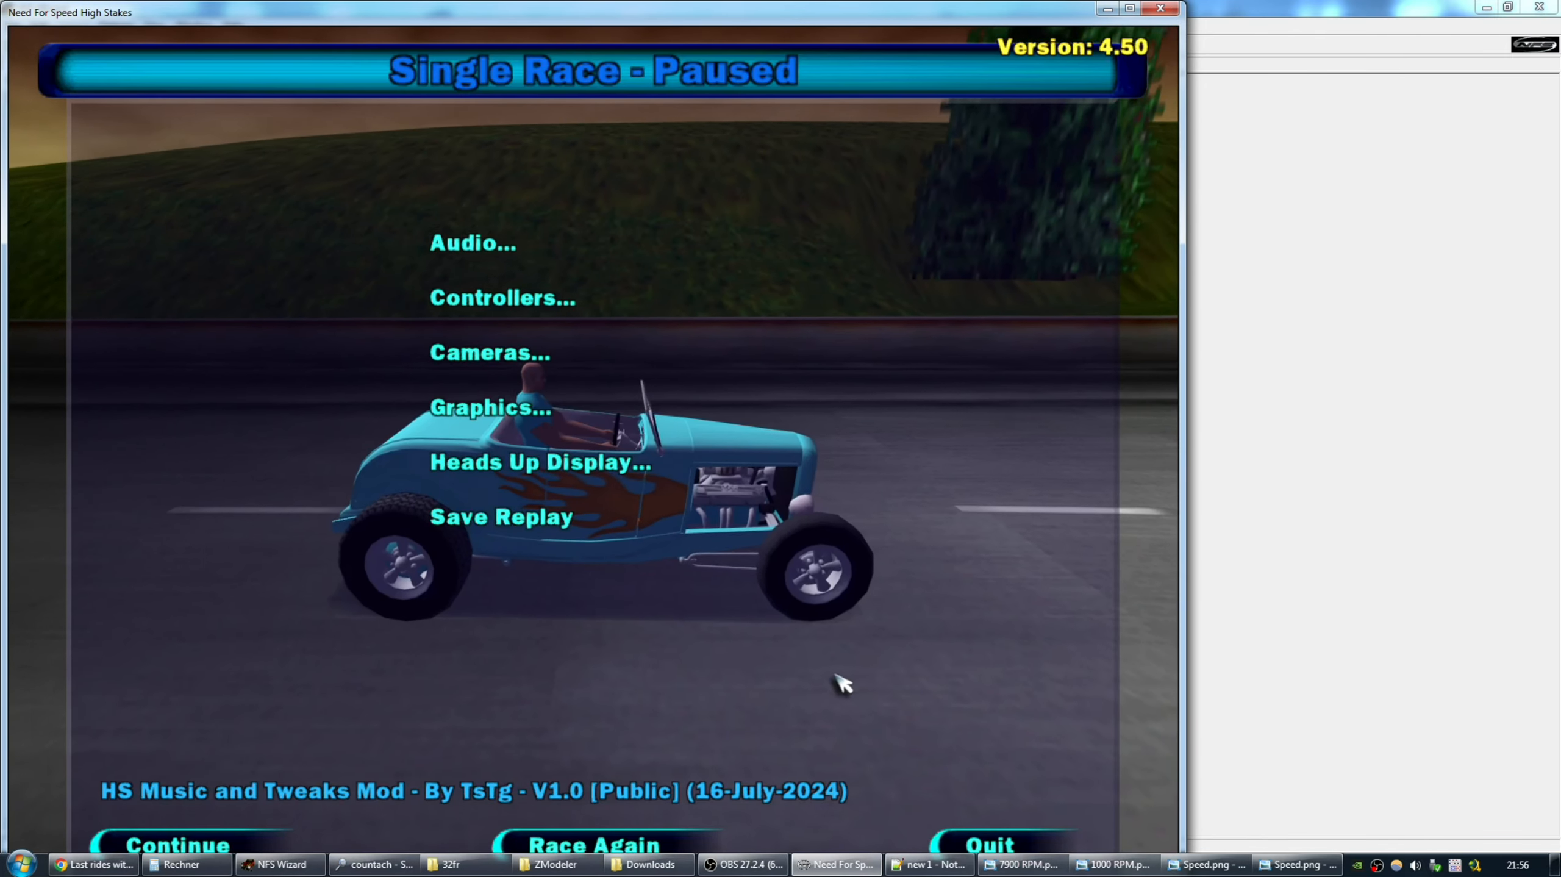
click(982, 841)
click(533, 505)
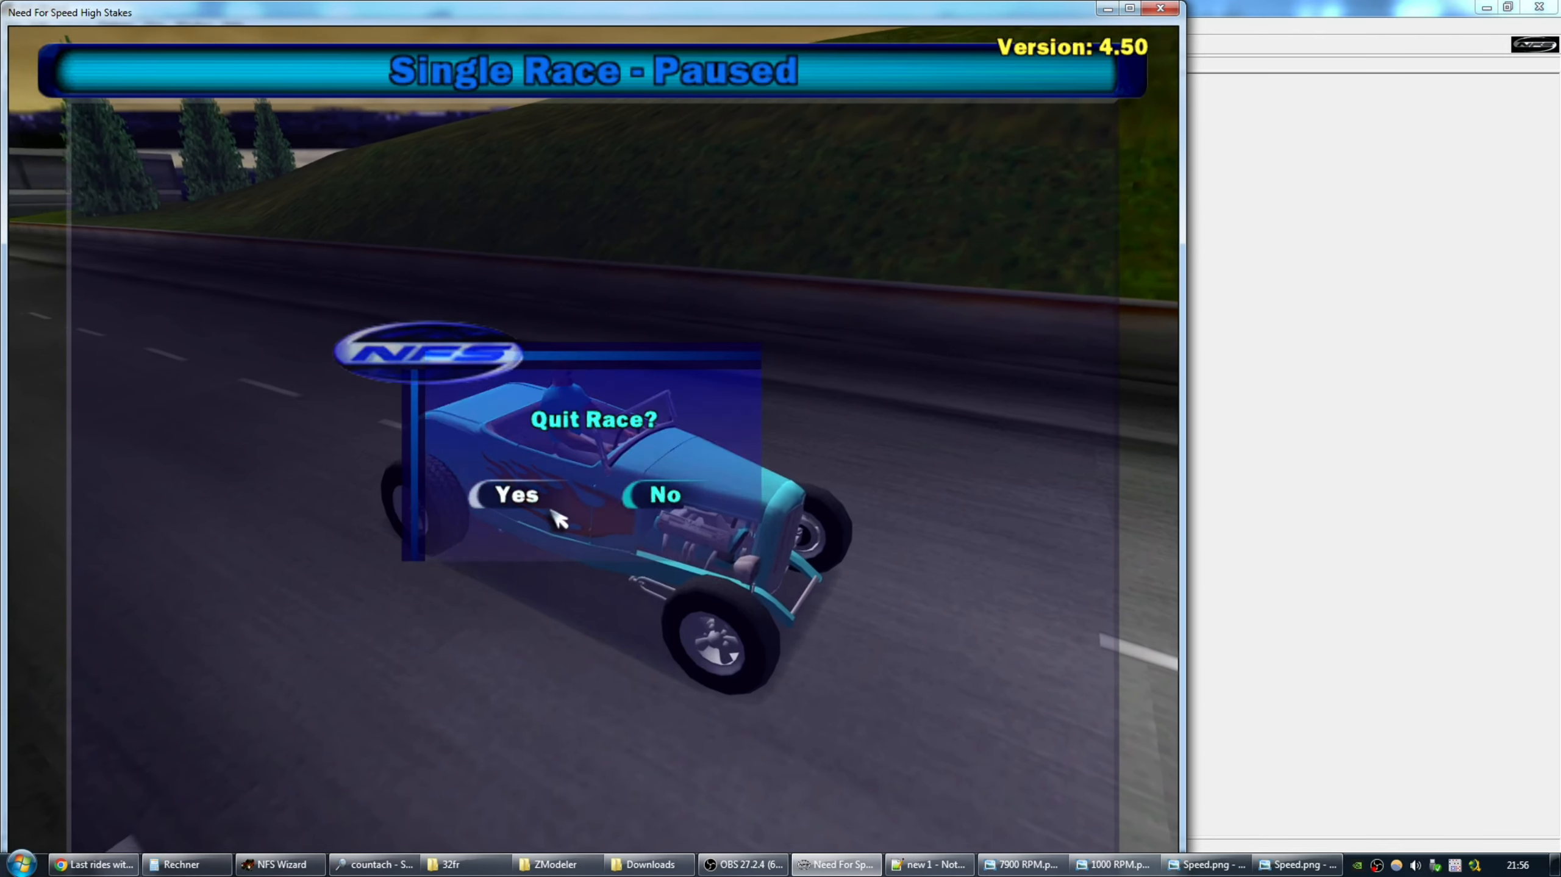
click(513, 495)
key(super)
key(alt+Tab)
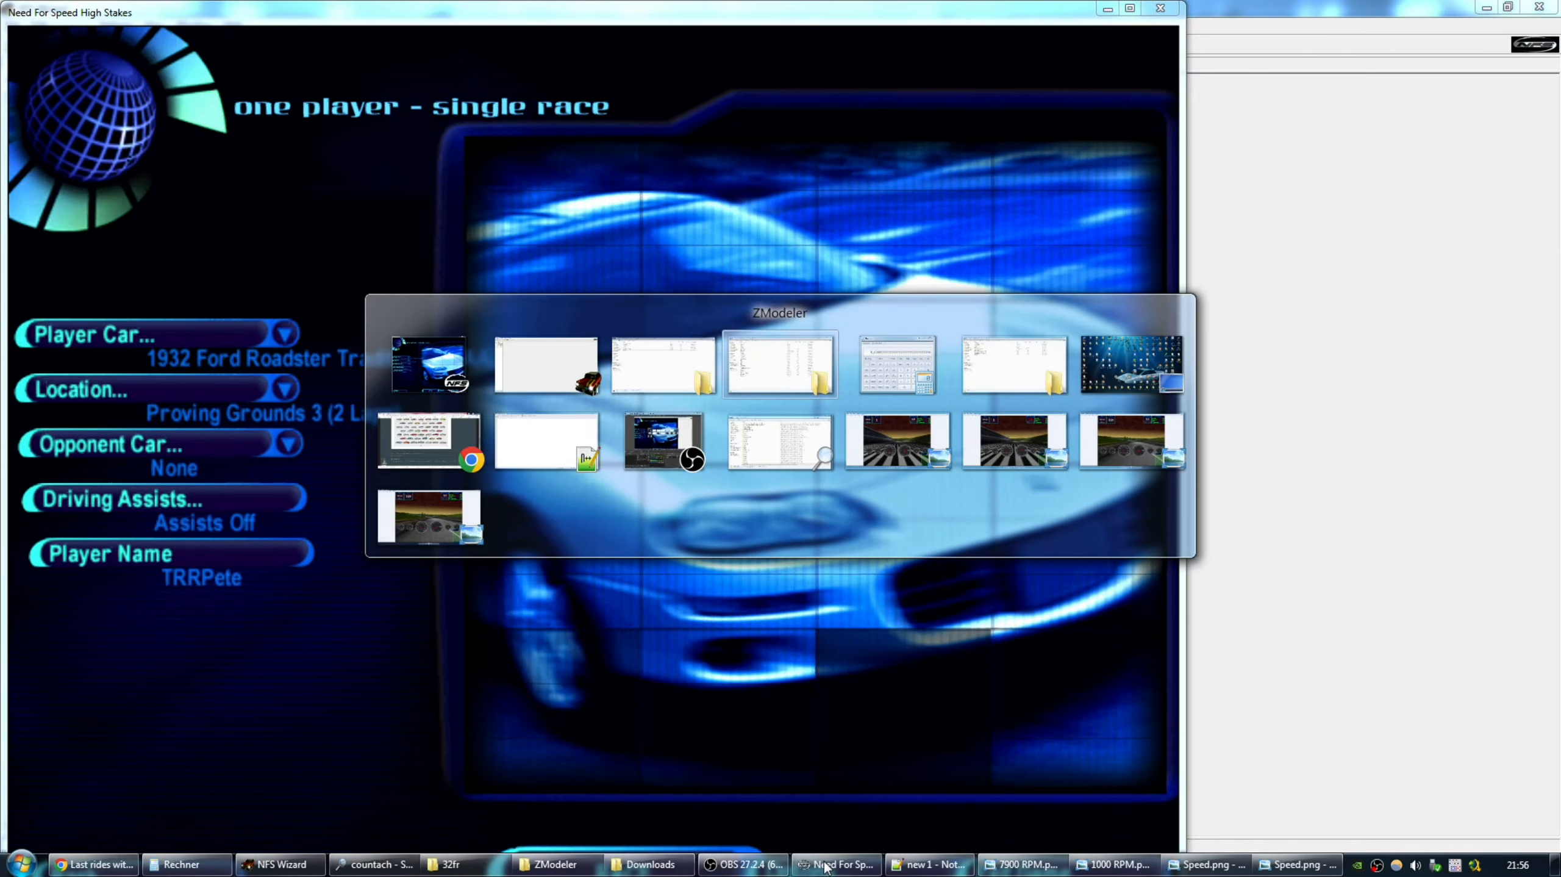
click(667, 866)
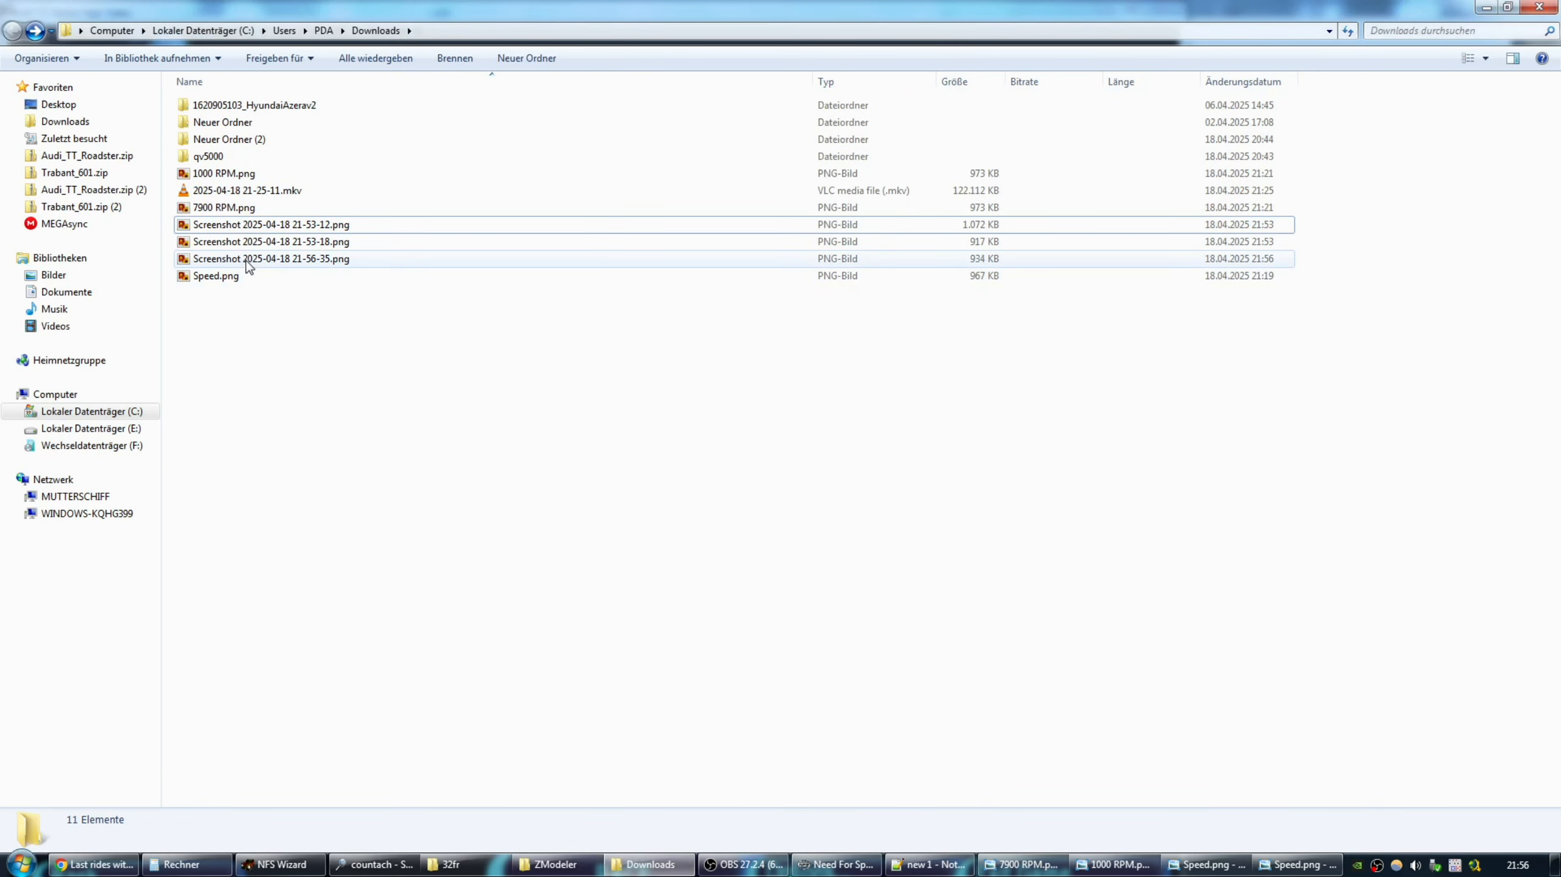
Delete the two 21-53 screenshots (21-53-12 and 21-53-18) from Downloads.
click(246, 260)
click(254, 241)
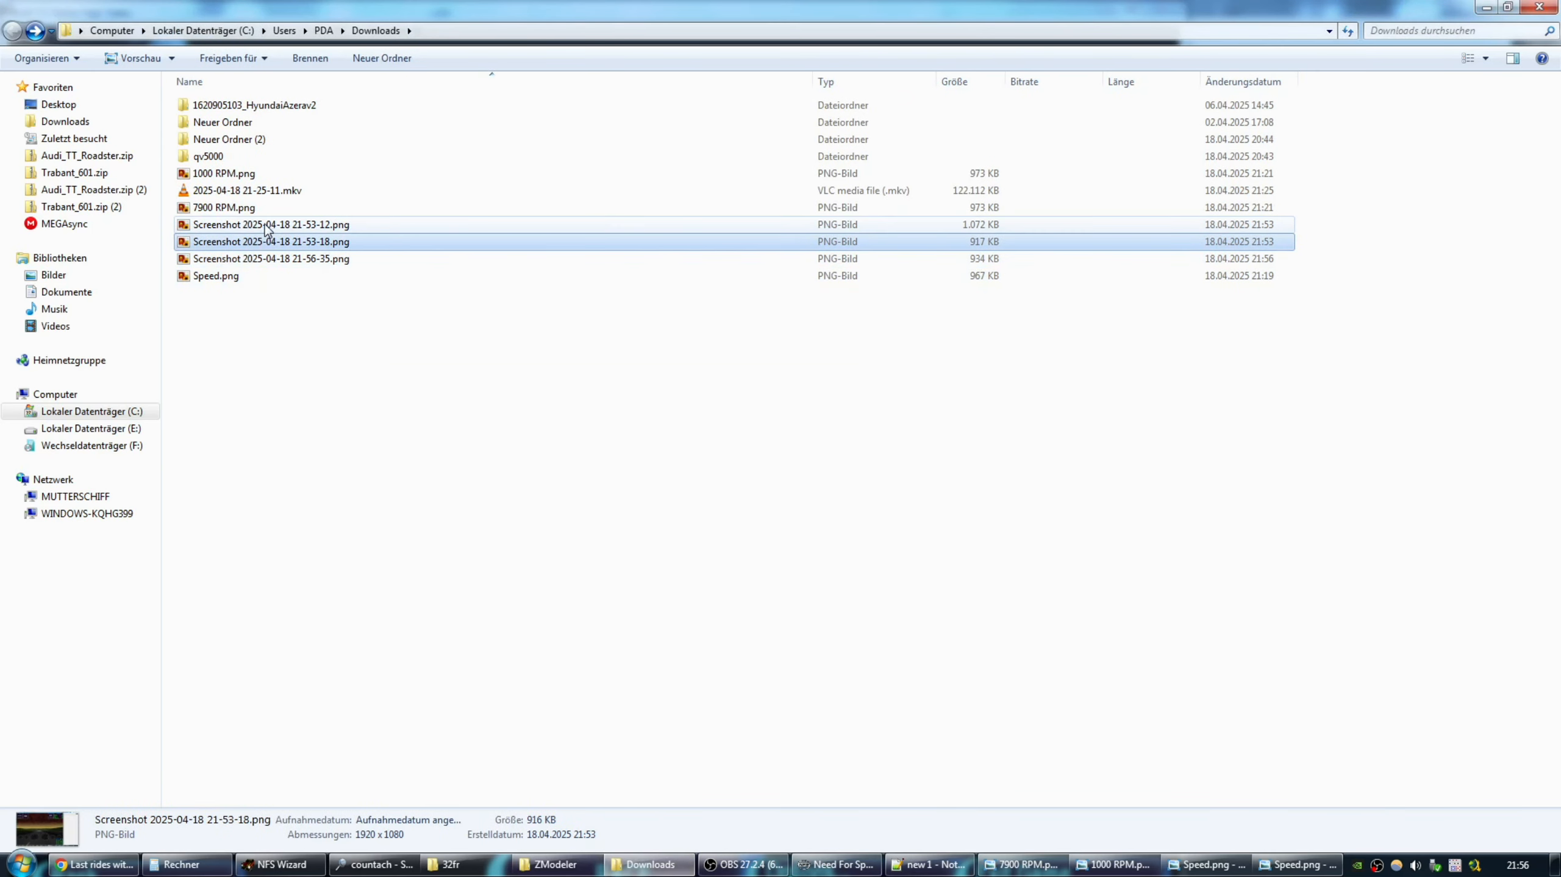
shift+click(258, 224)
key(Delete)
View the 21-56-35 screenshot, delete it, and return to the game.
double_click(299, 225)
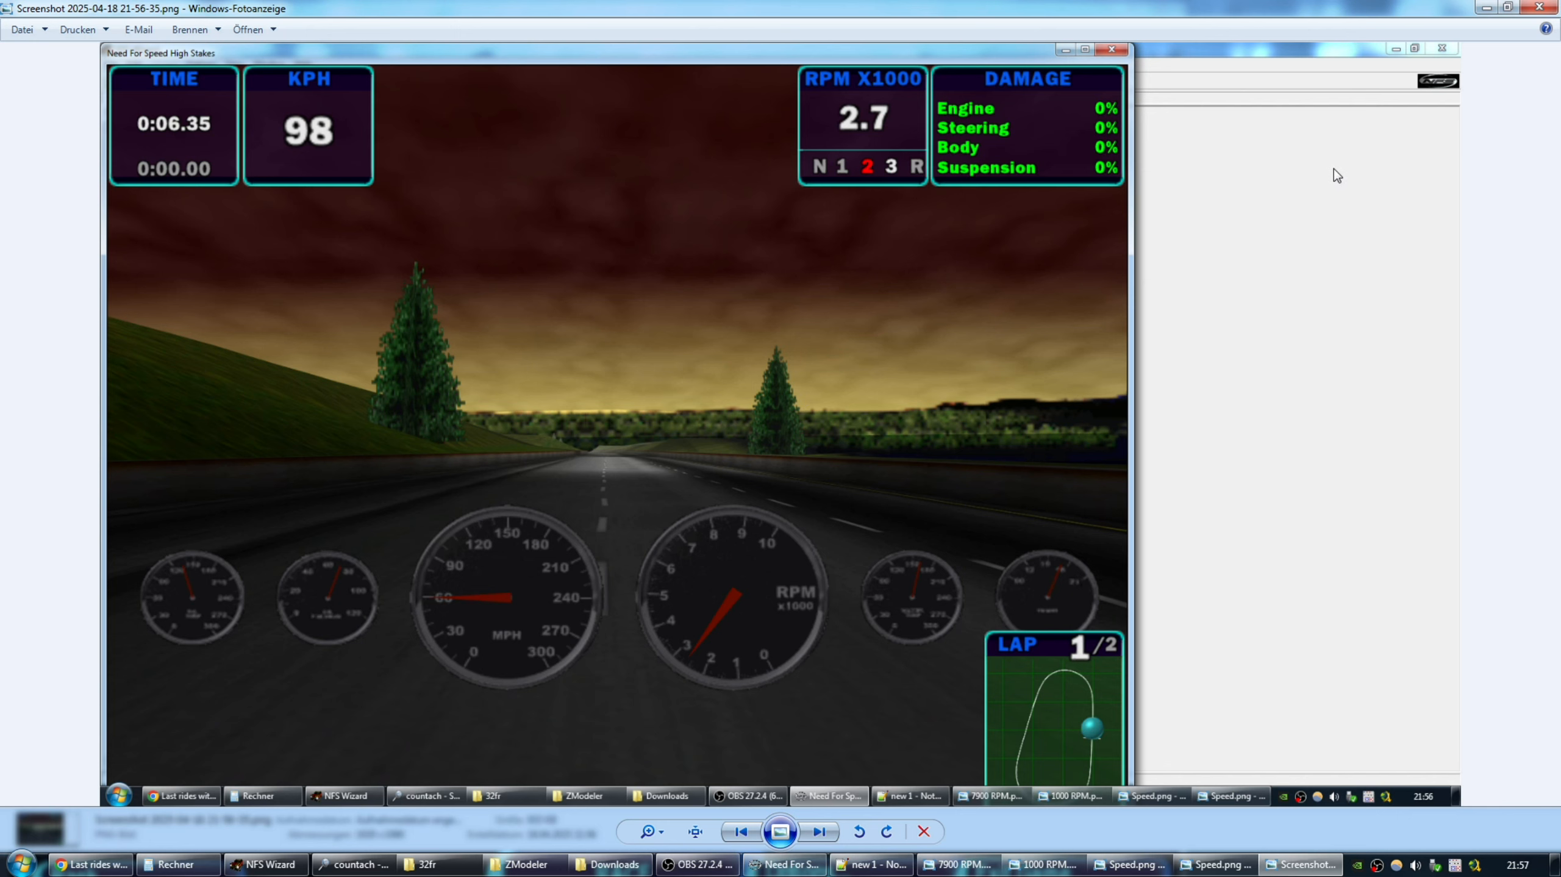
click(1540, 7)
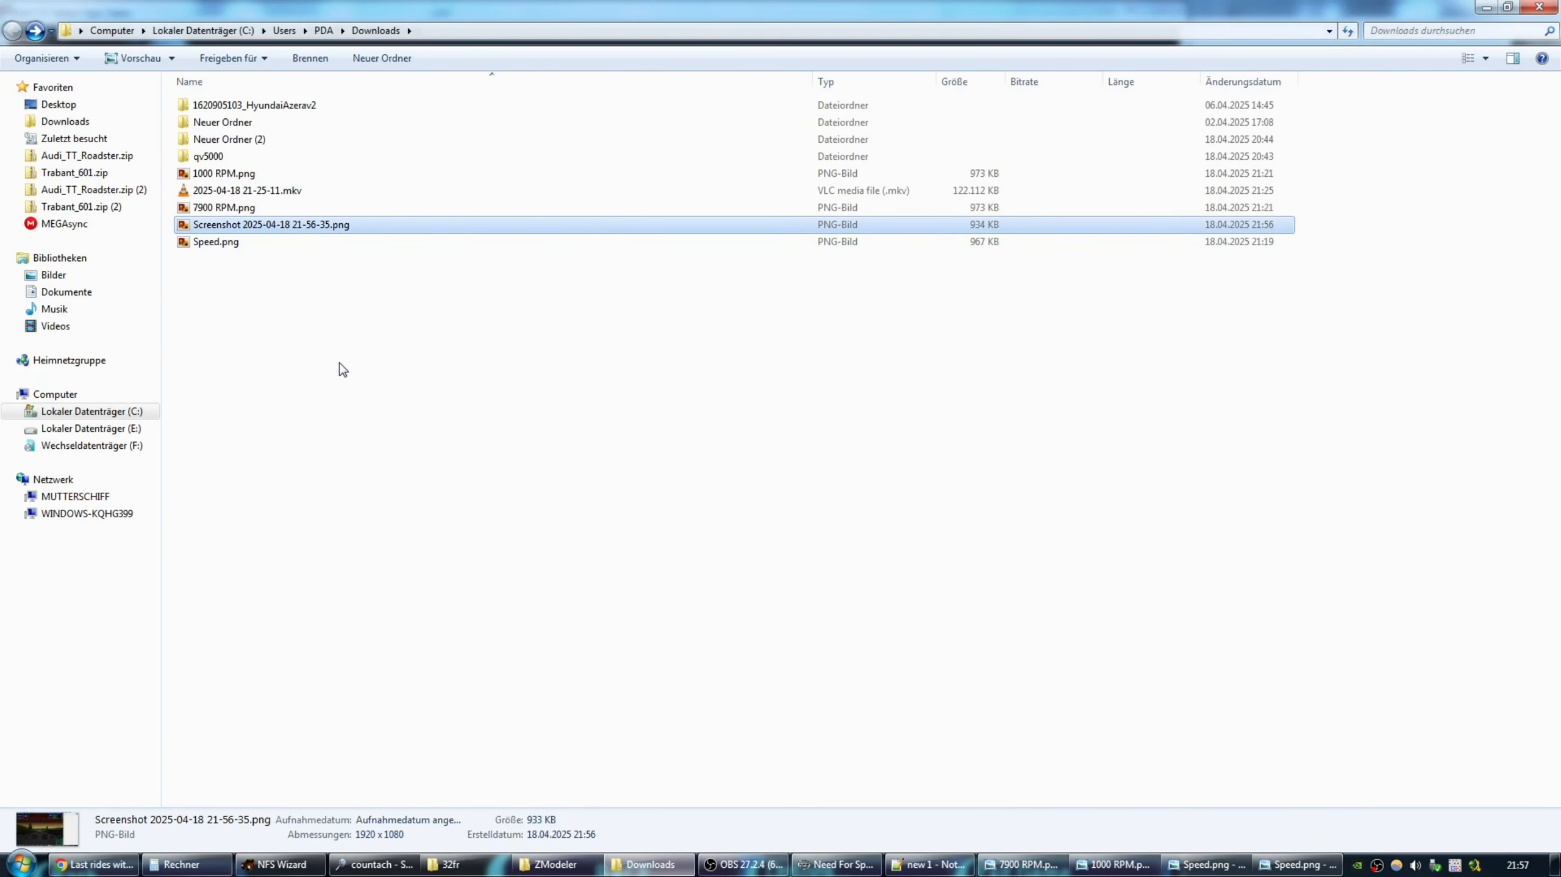
key(Delete)
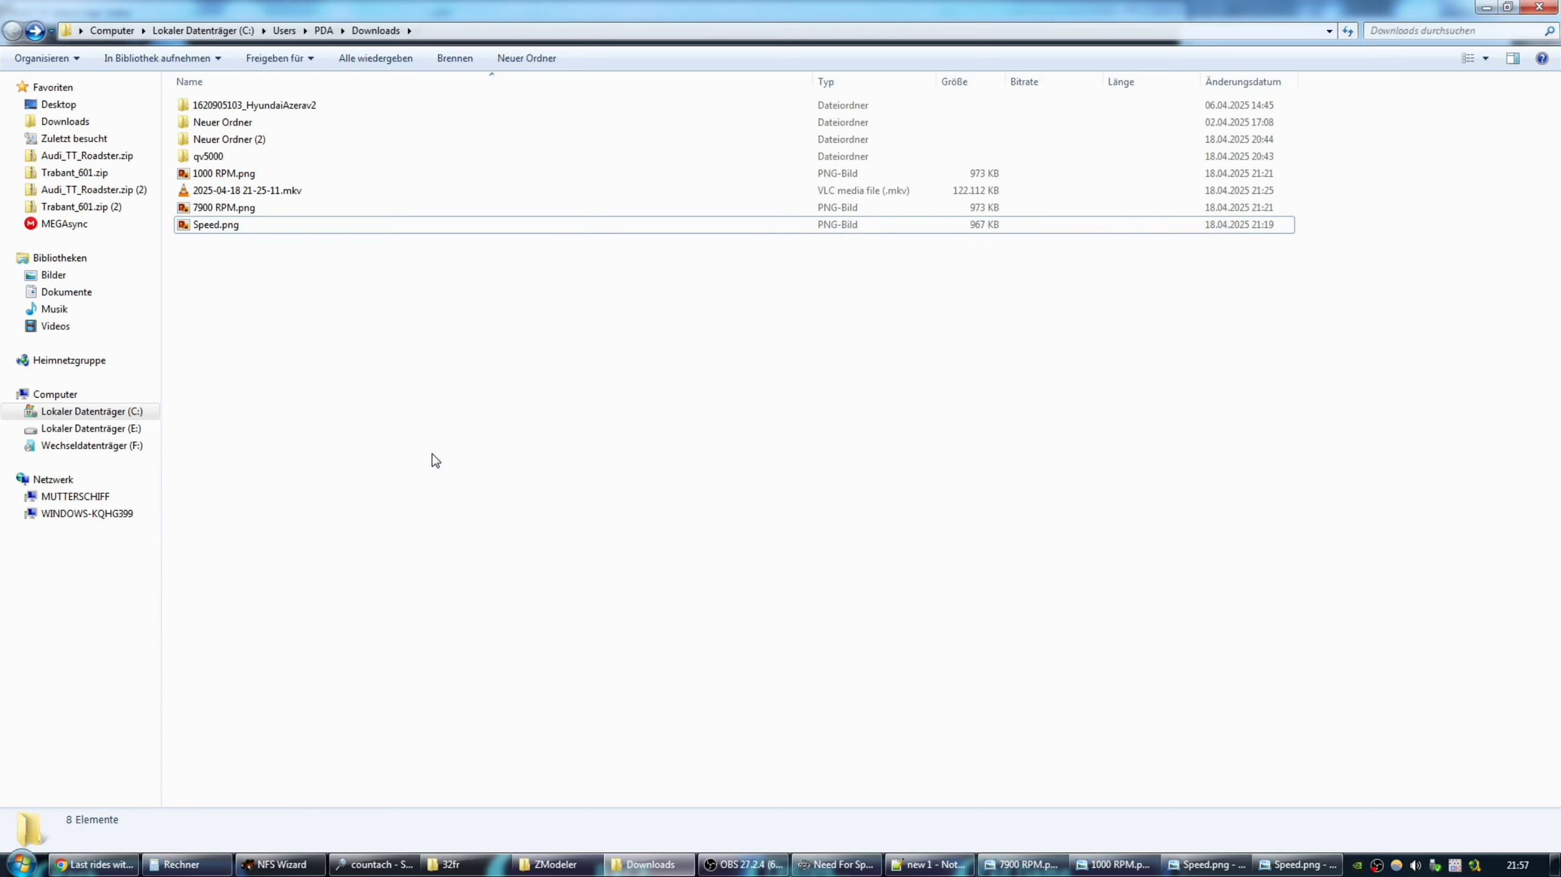
click(837, 863)
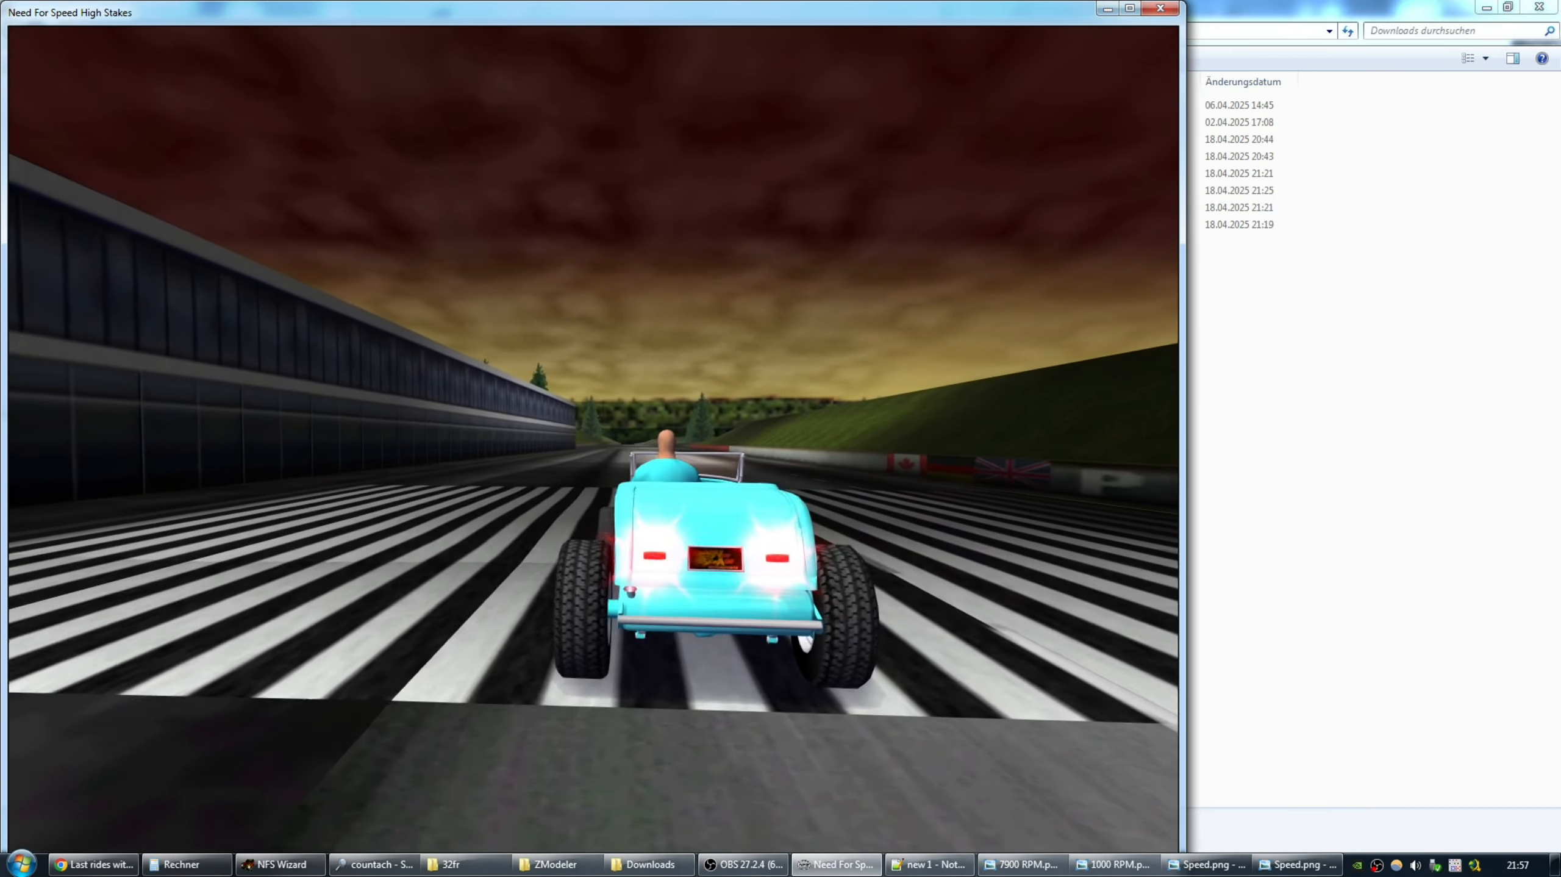
Skip the intro, launch on green and drive flat out to 302 KPH before pausing.
key(Escape)
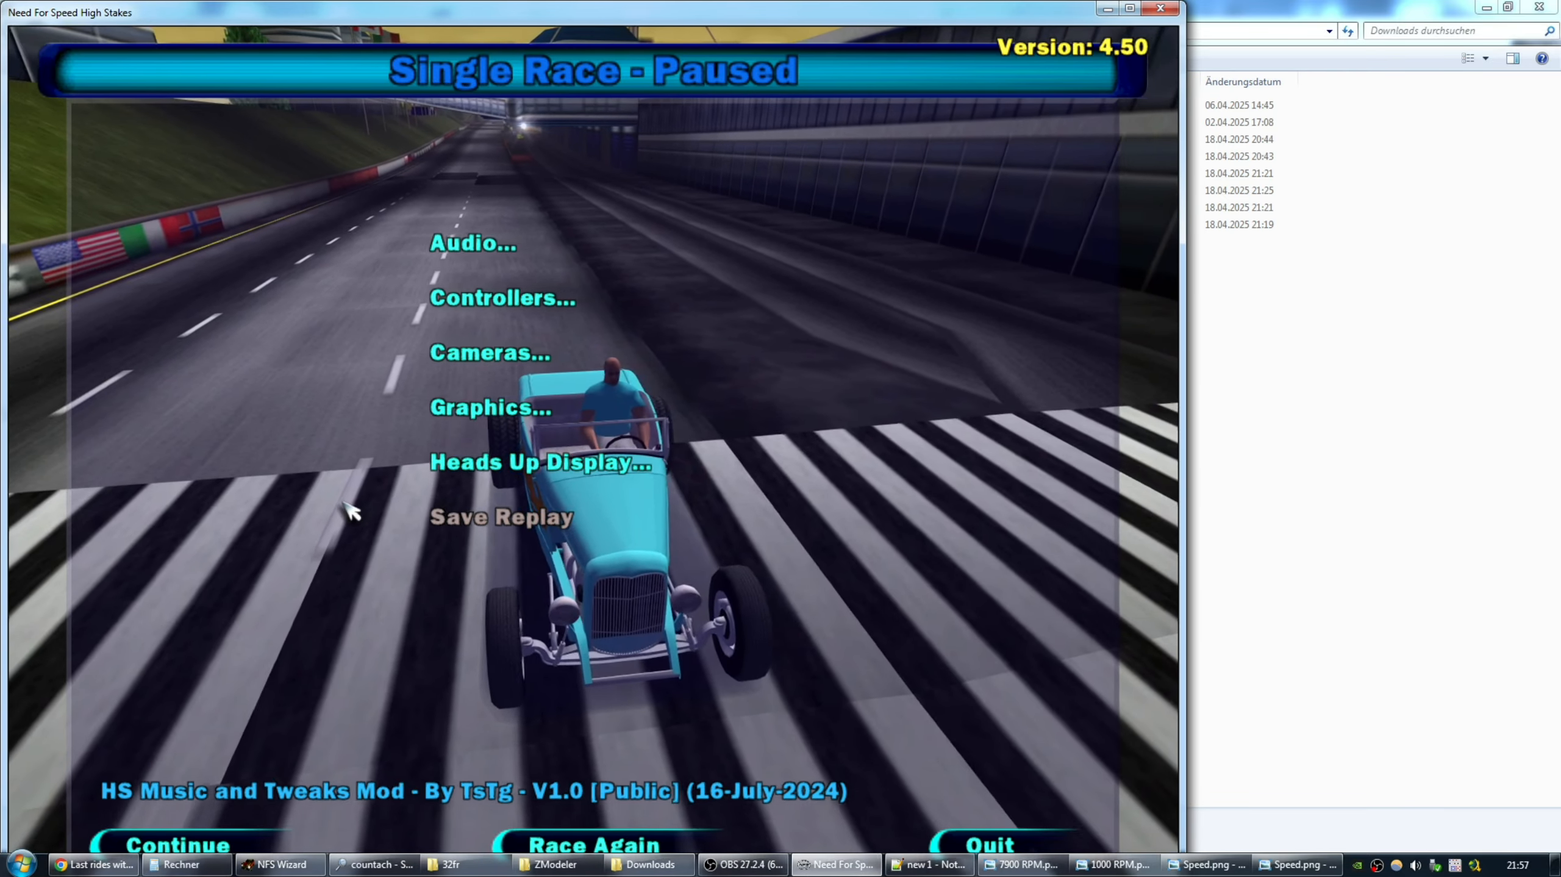
key(Escape)
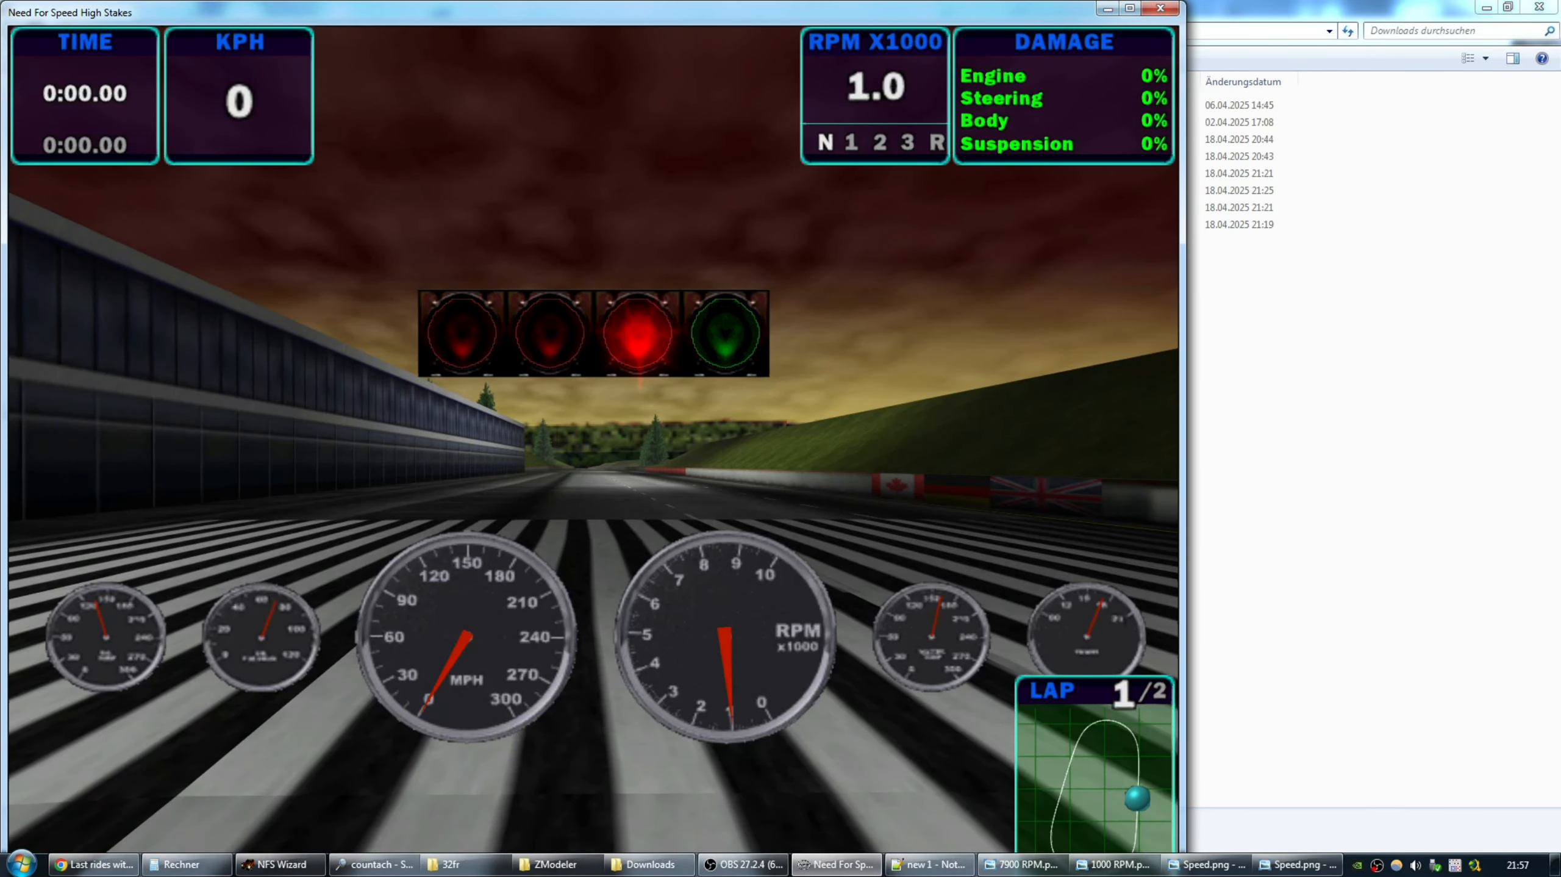
key(Up)
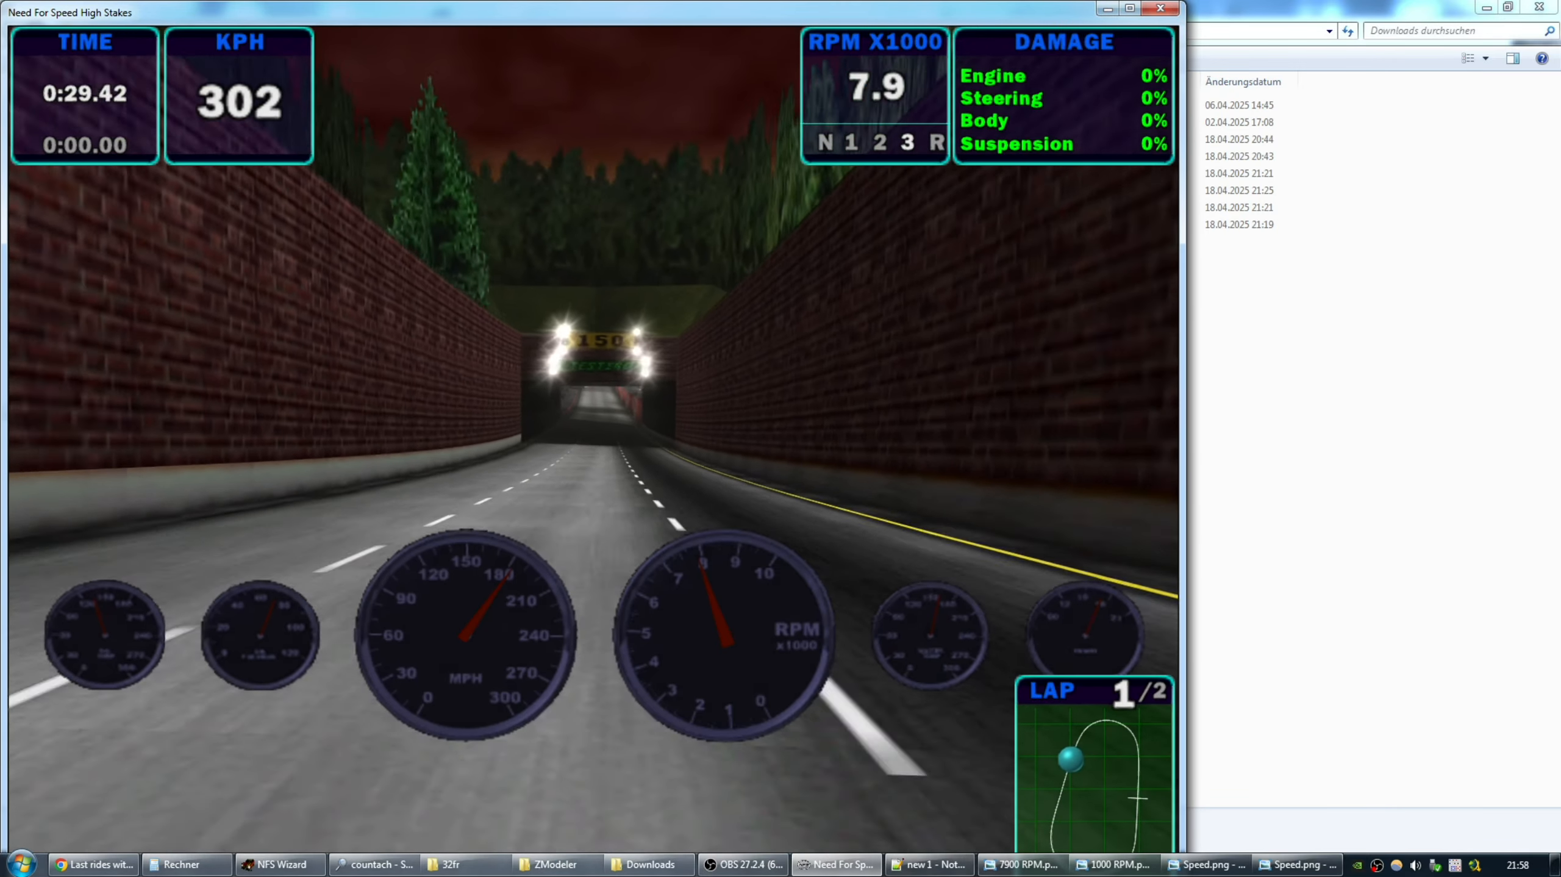
key(Escape)
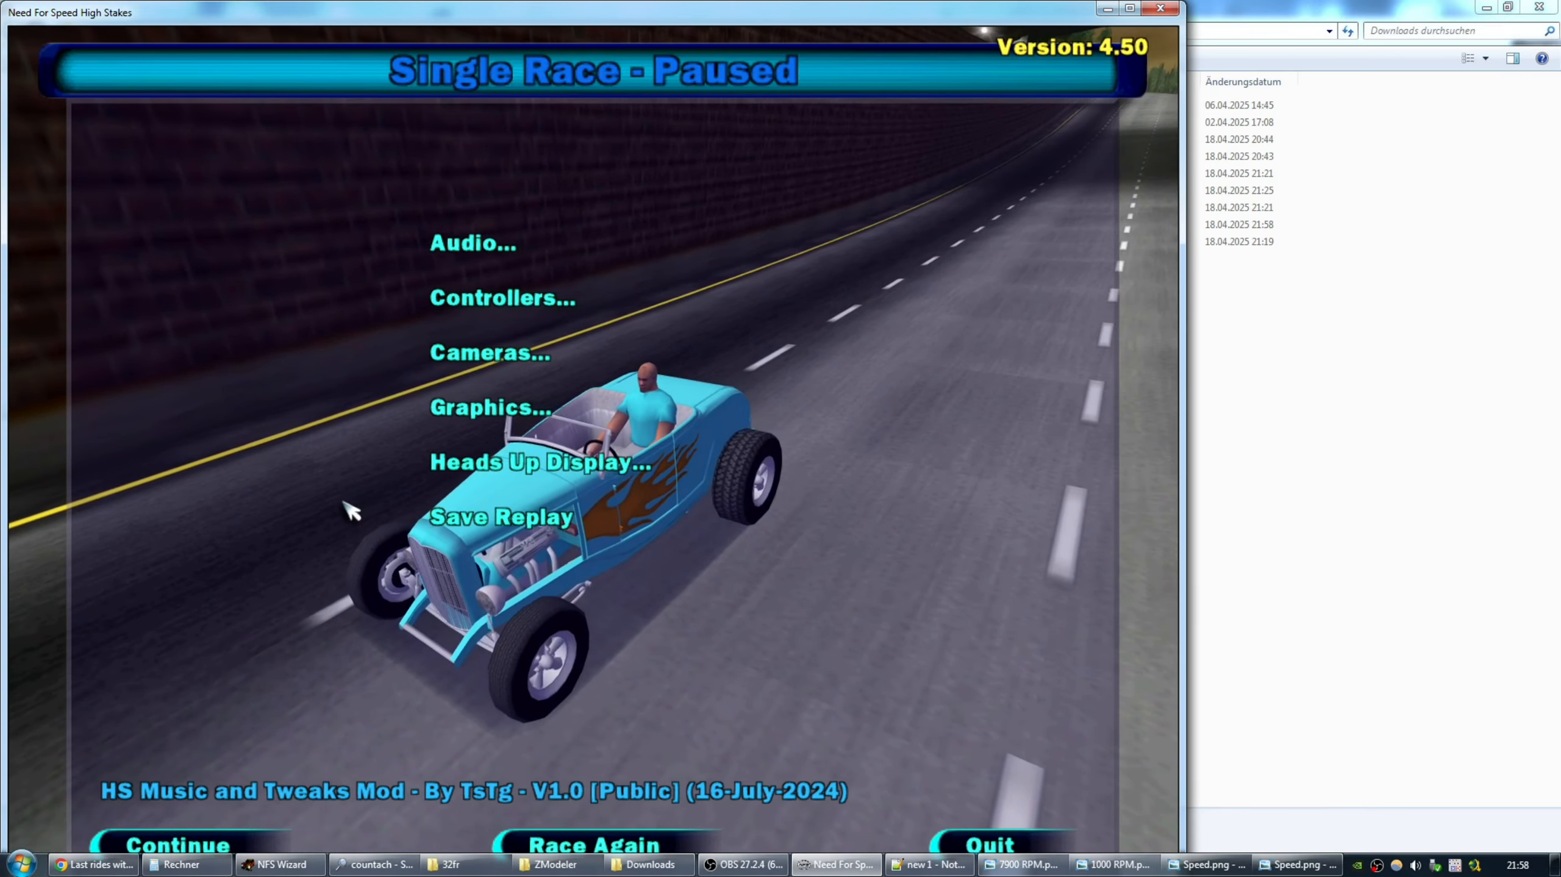
Resume the race, finish the drive, and pause again.
key(Escape)
key(Escape)
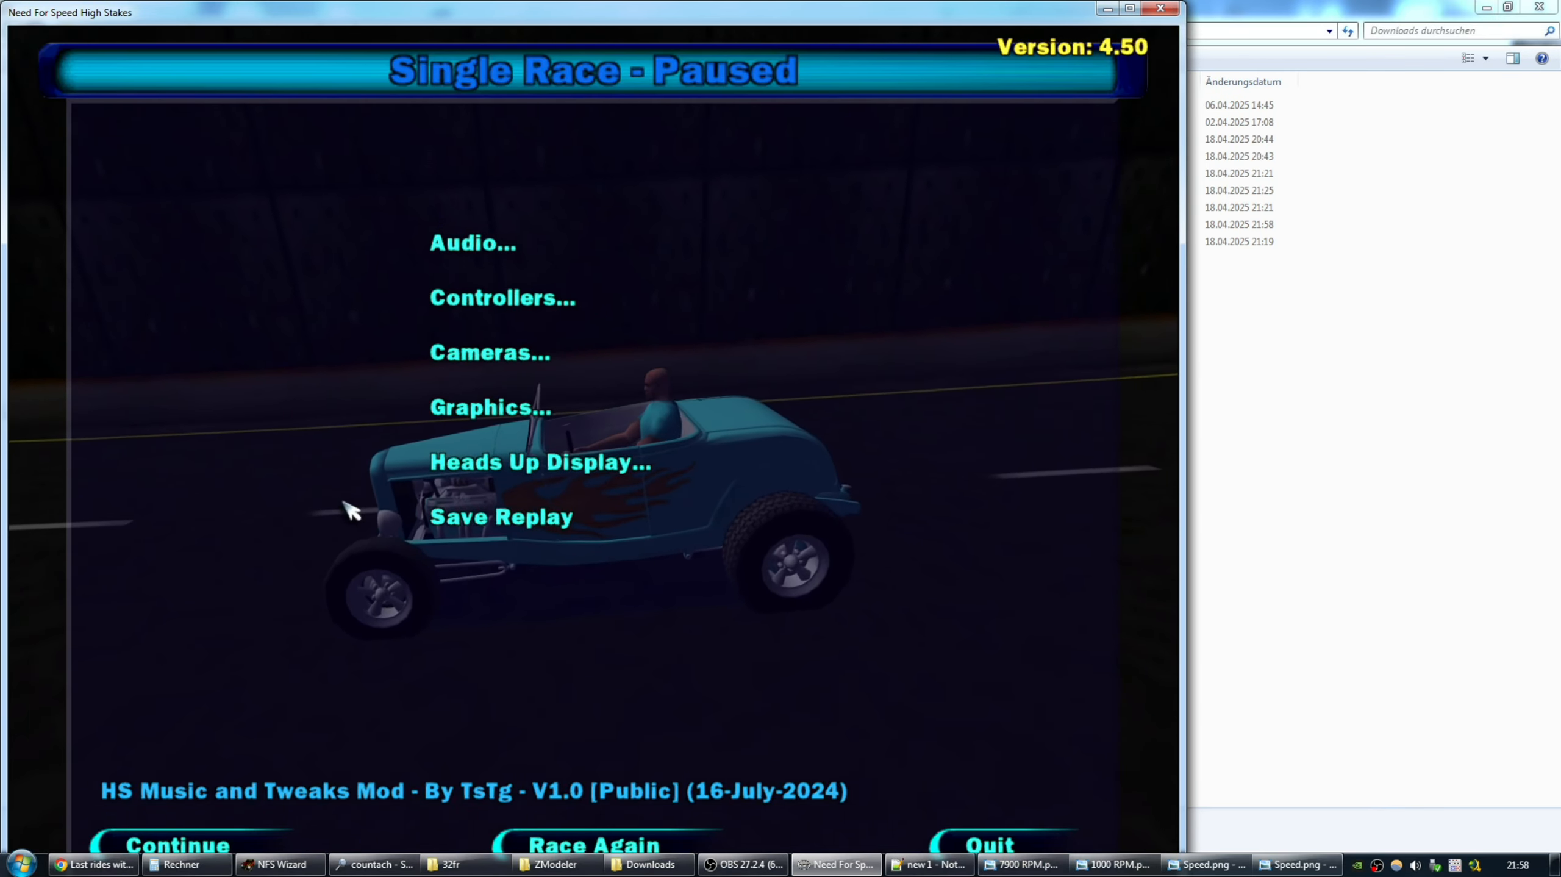
key(Escape)
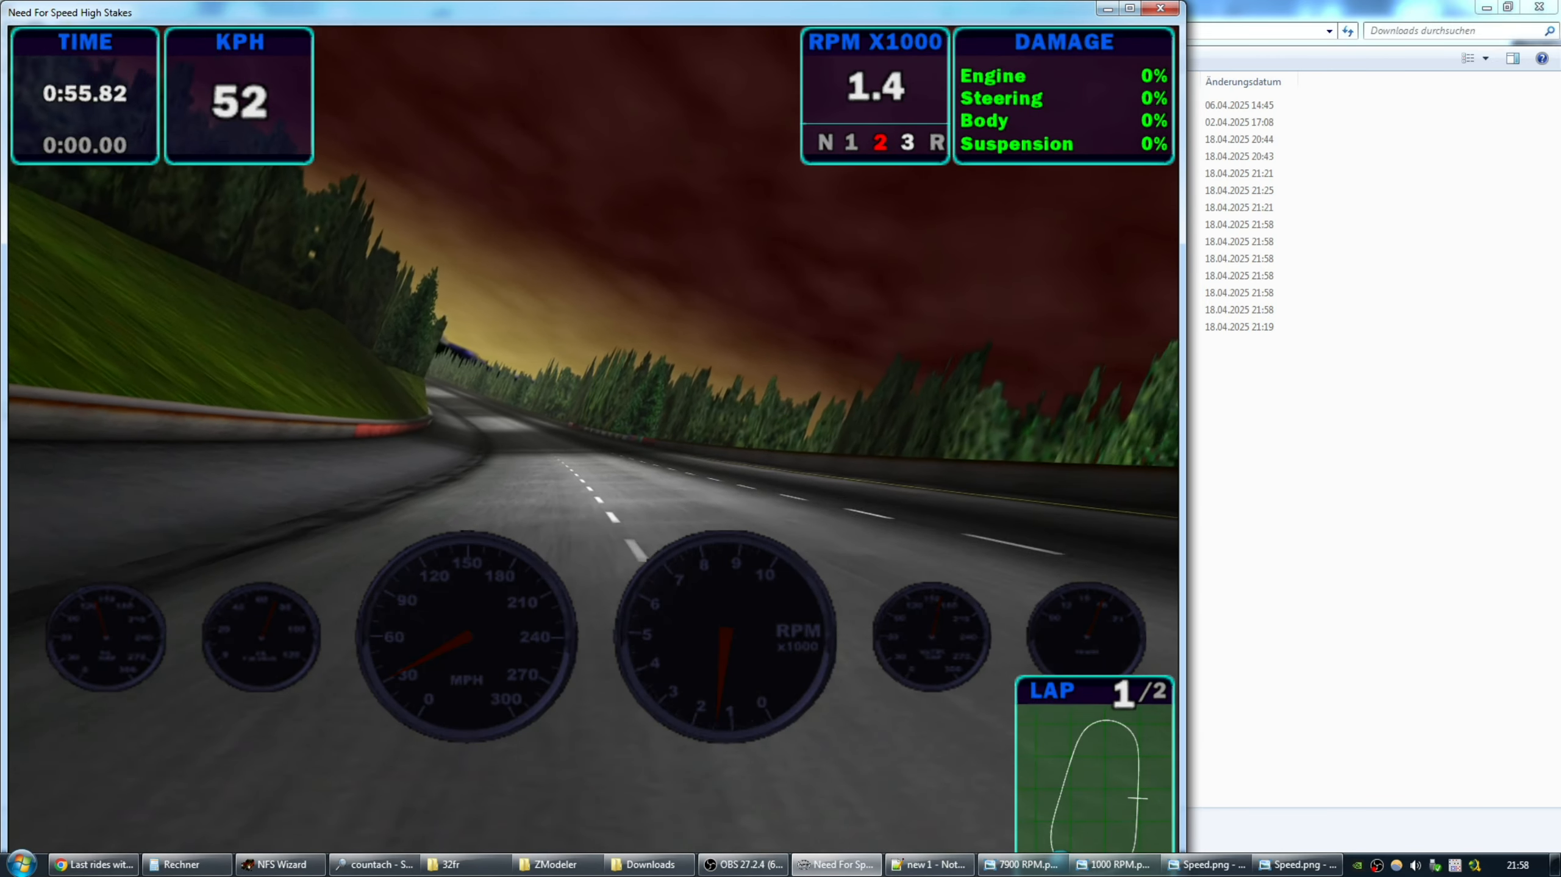
key(Escape)
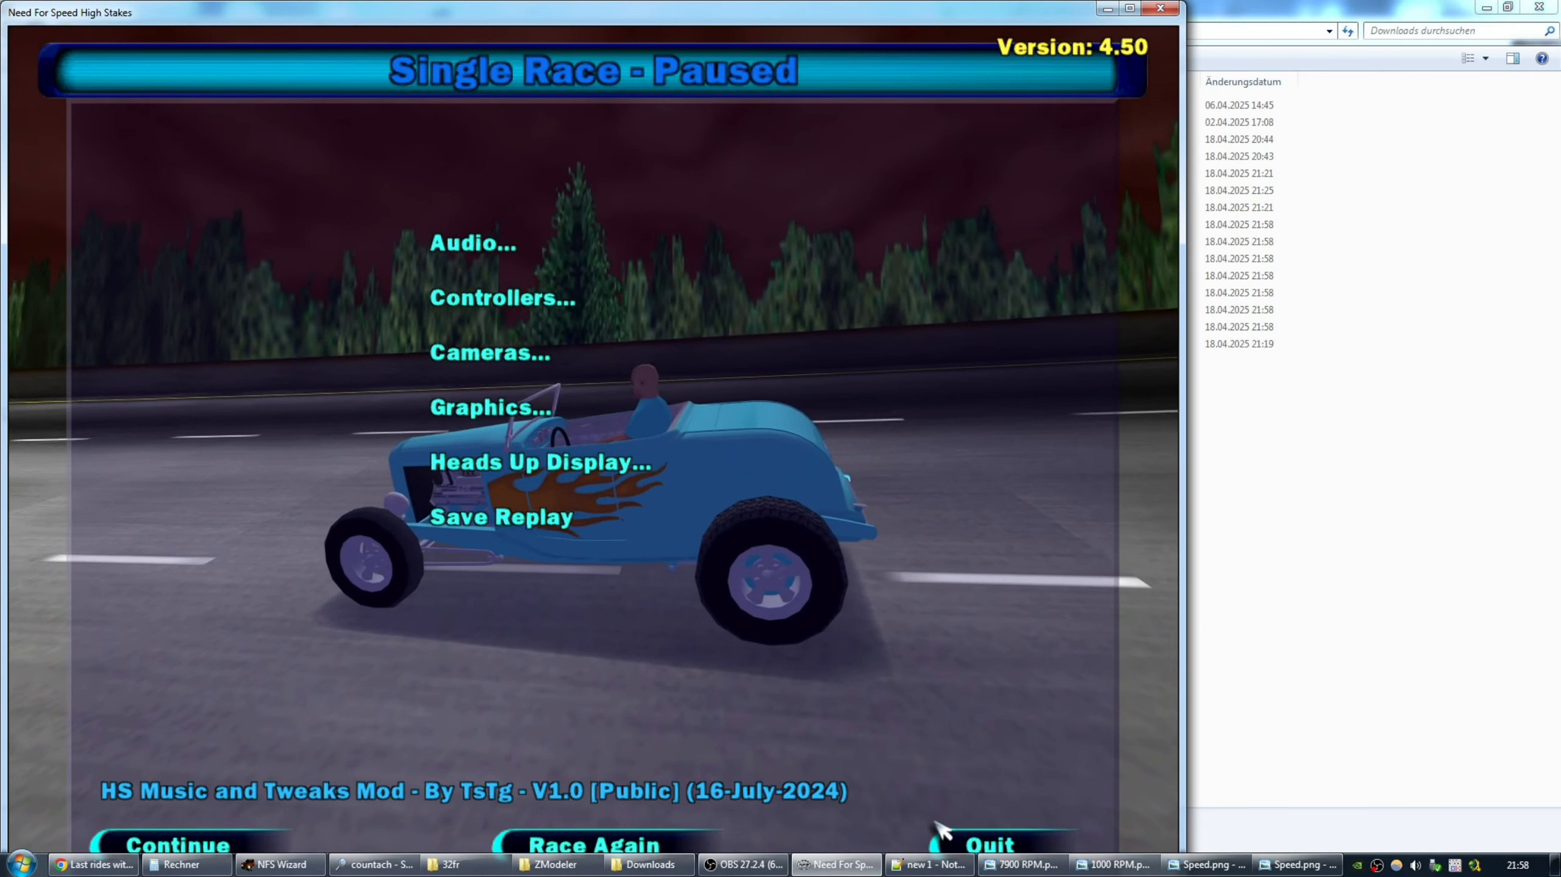
Quit the race to the main menu and switch to the Downloads folder window.
click(976, 845)
click(504, 491)
click(543, 509)
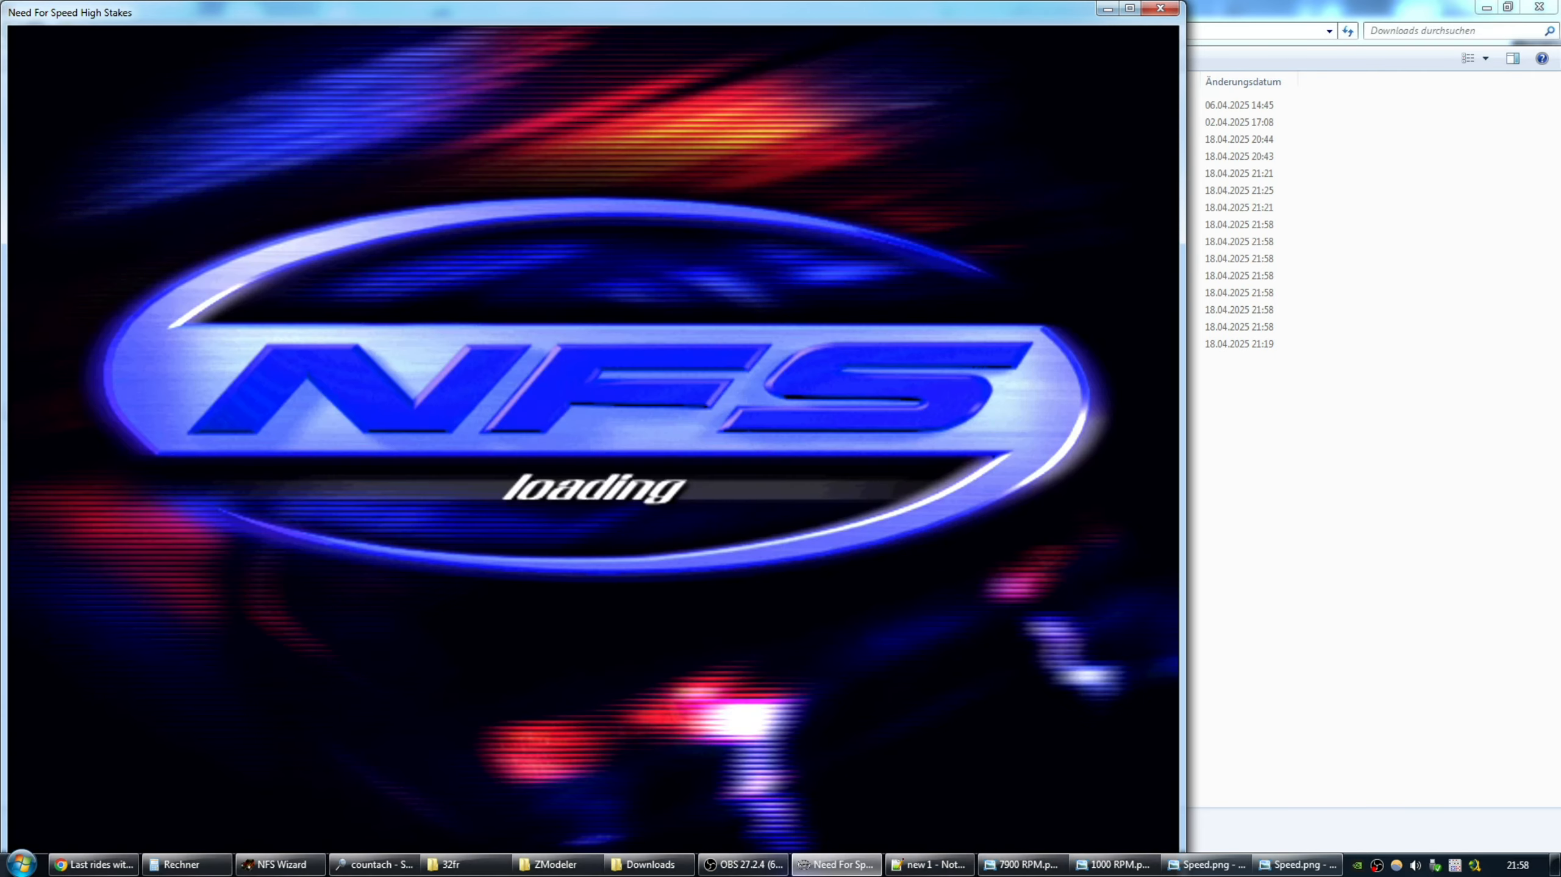
key(alt+Tab)
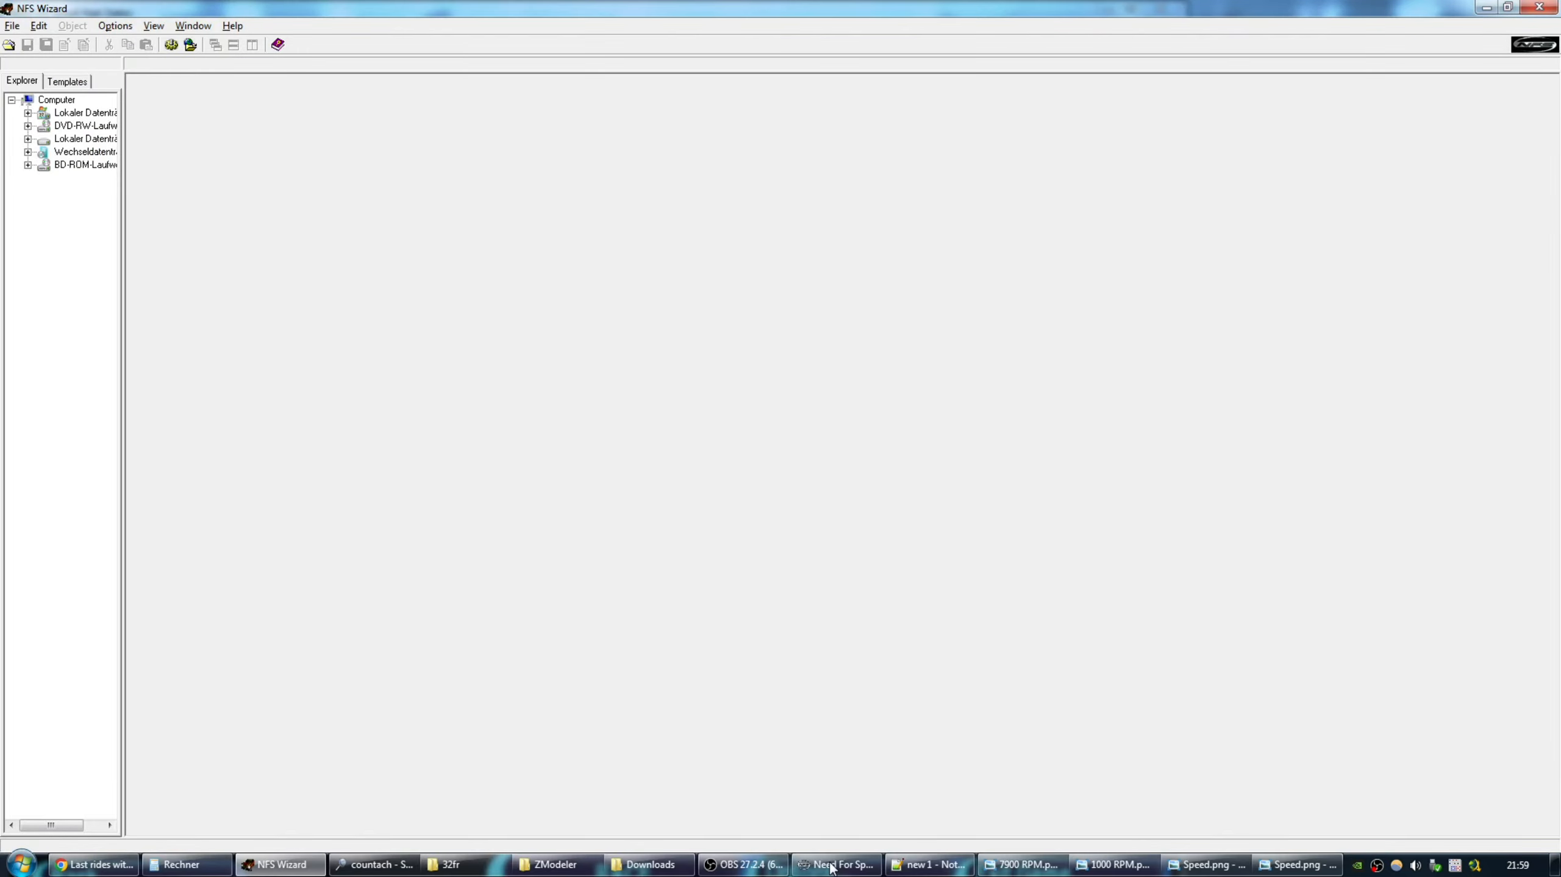
key(alt+Tab)
key(alt+Tab)
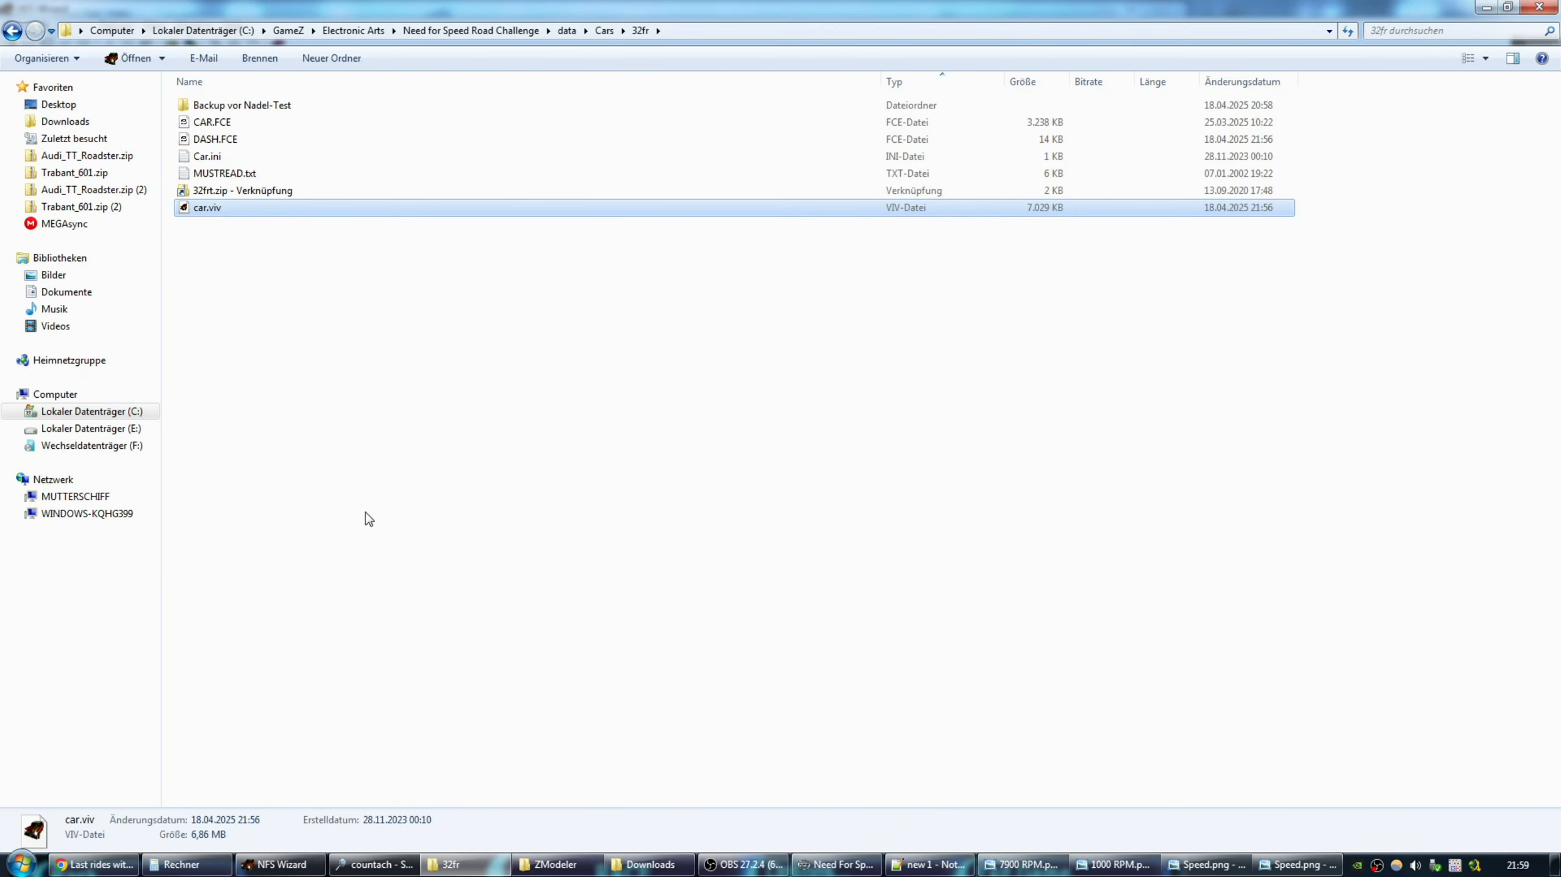
key(alt+Tab)
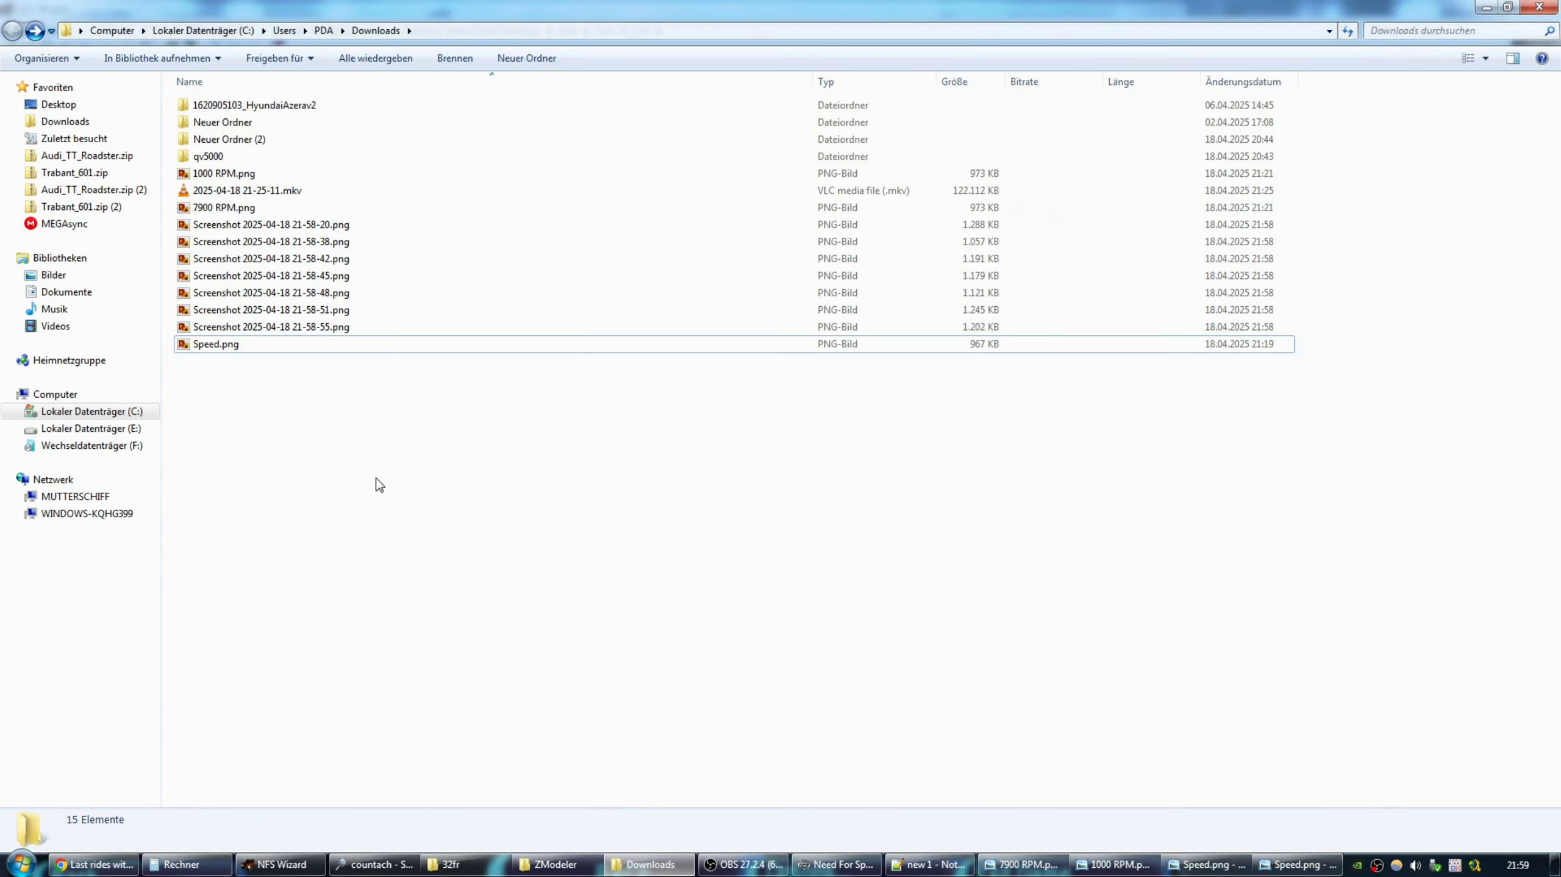
Open the 21-58-20 screenshot and convert its 180 MPH reading: 180 × 1.6 = 288 KPH.
double_click(258, 226)
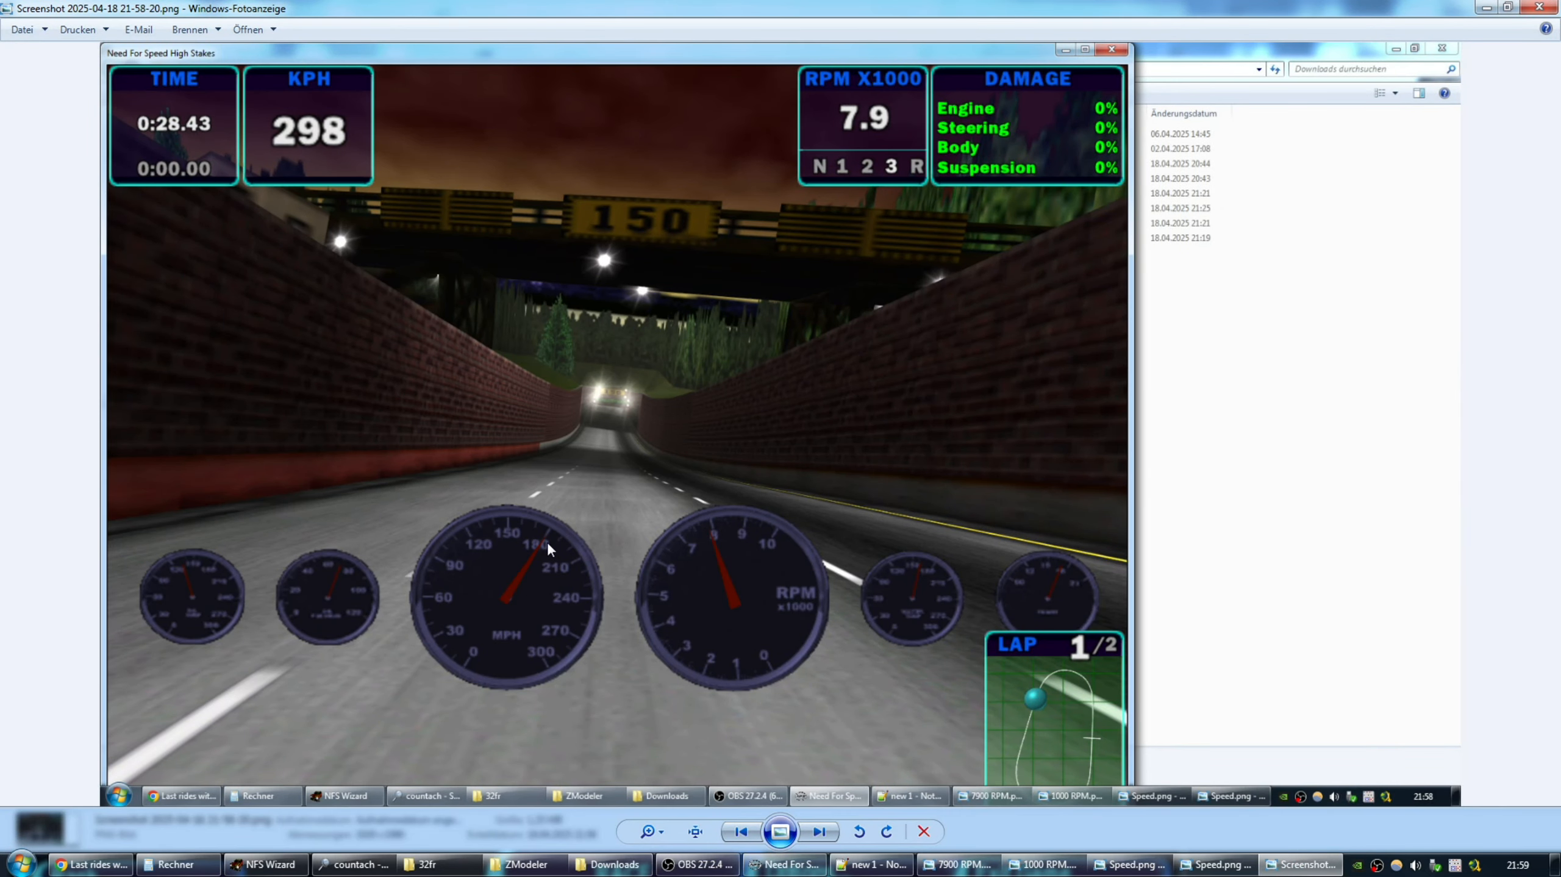
click(176, 864)
click(443, 522)
click(473, 472)
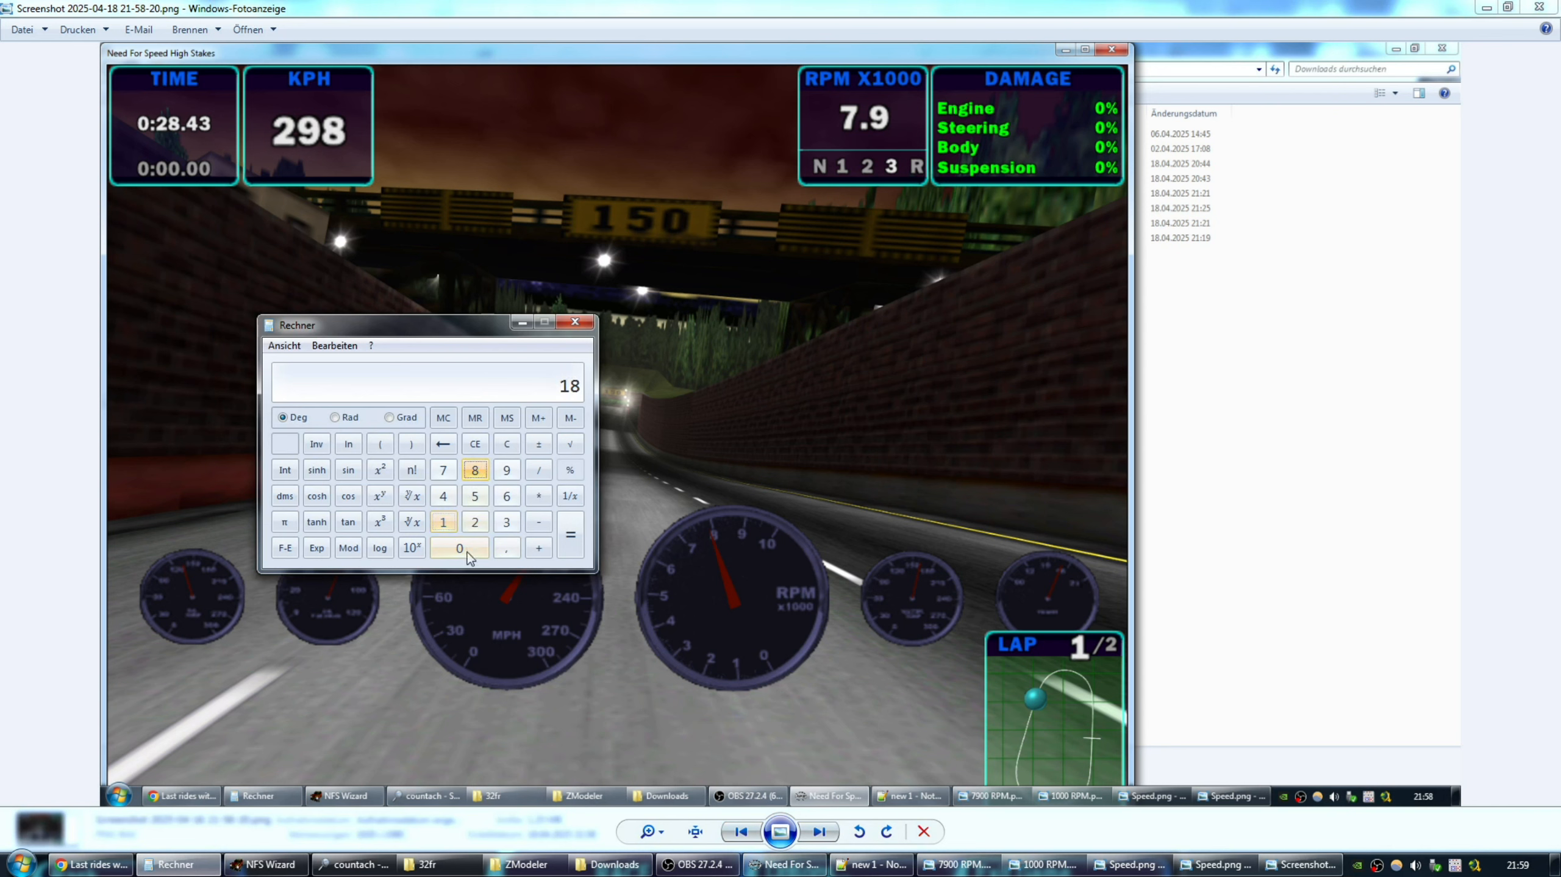
click(459, 548)
click(539, 495)
click(453, 525)
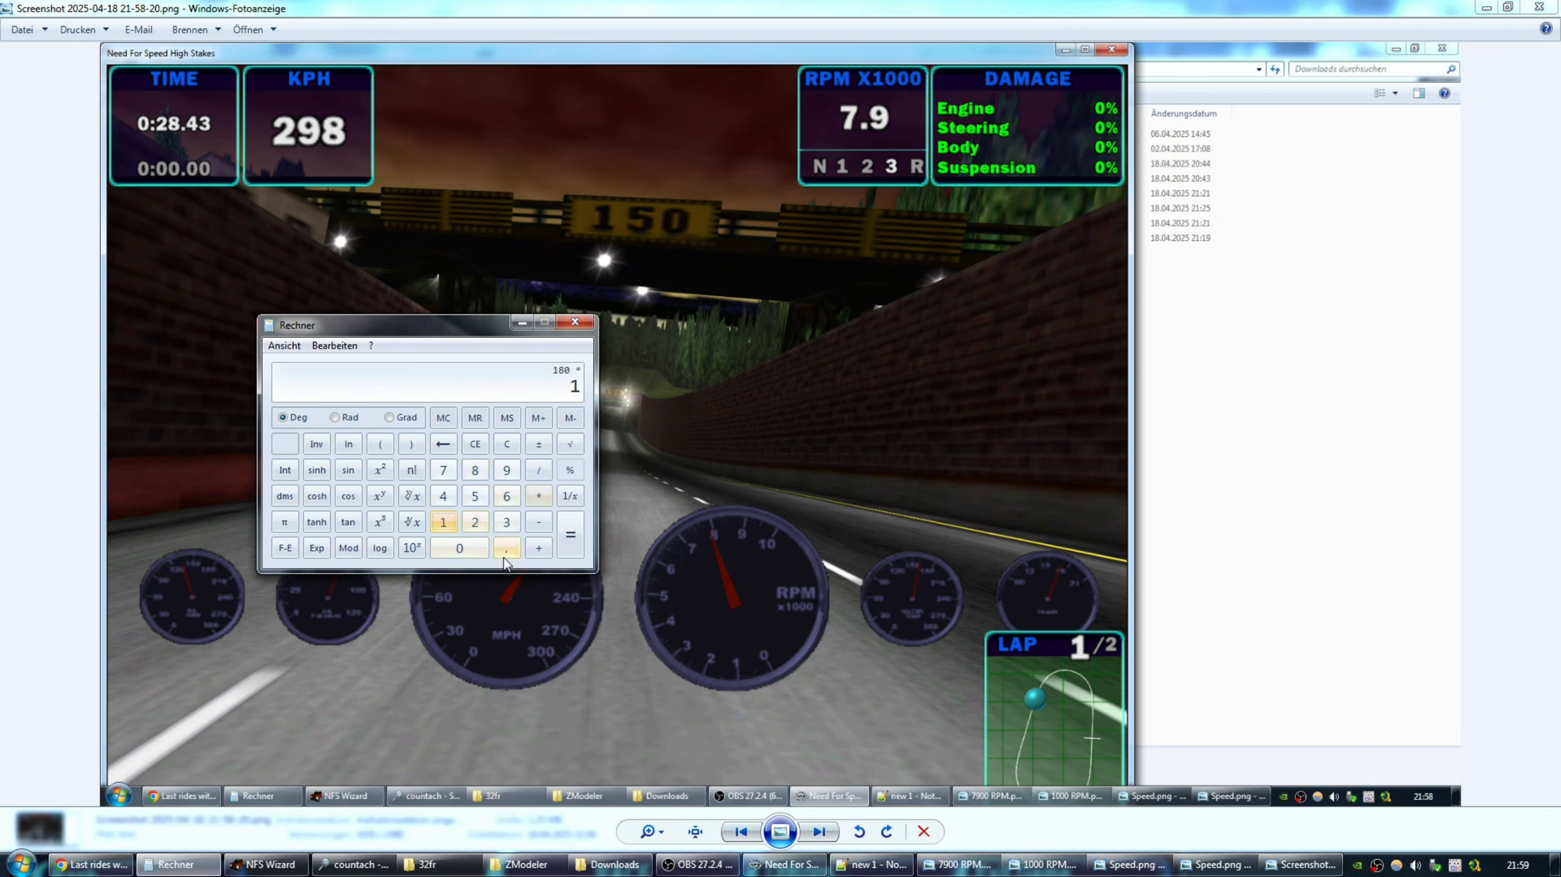
click(506, 549)
click(507, 498)
click(572, 539)
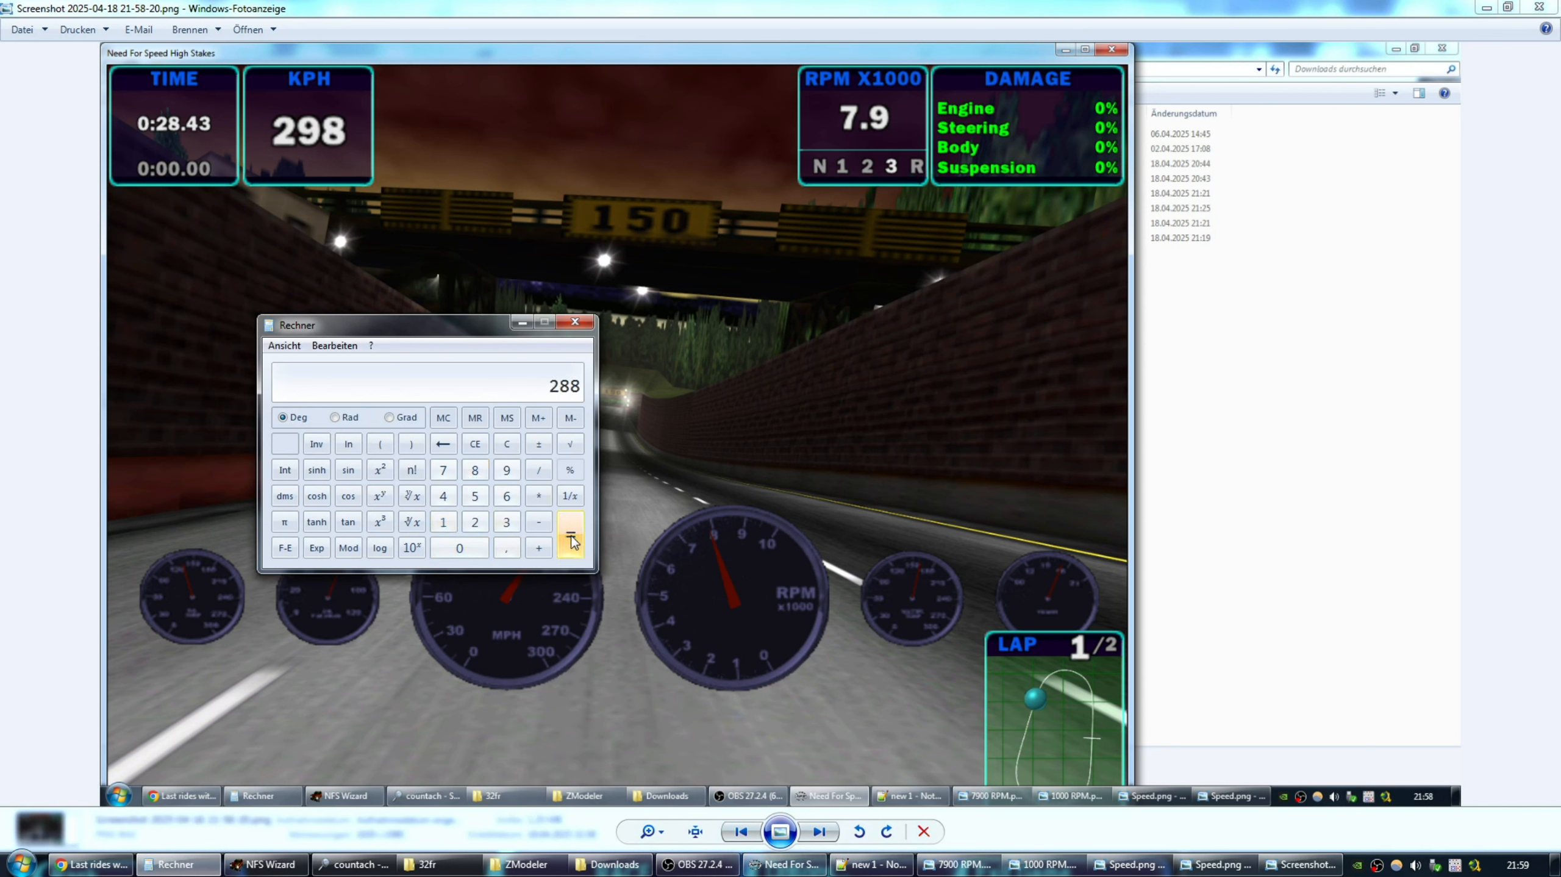
Move the calculator off the speedometer and advance to the 21-58-38 screenshot.
drag(430, 331, 578, 72)
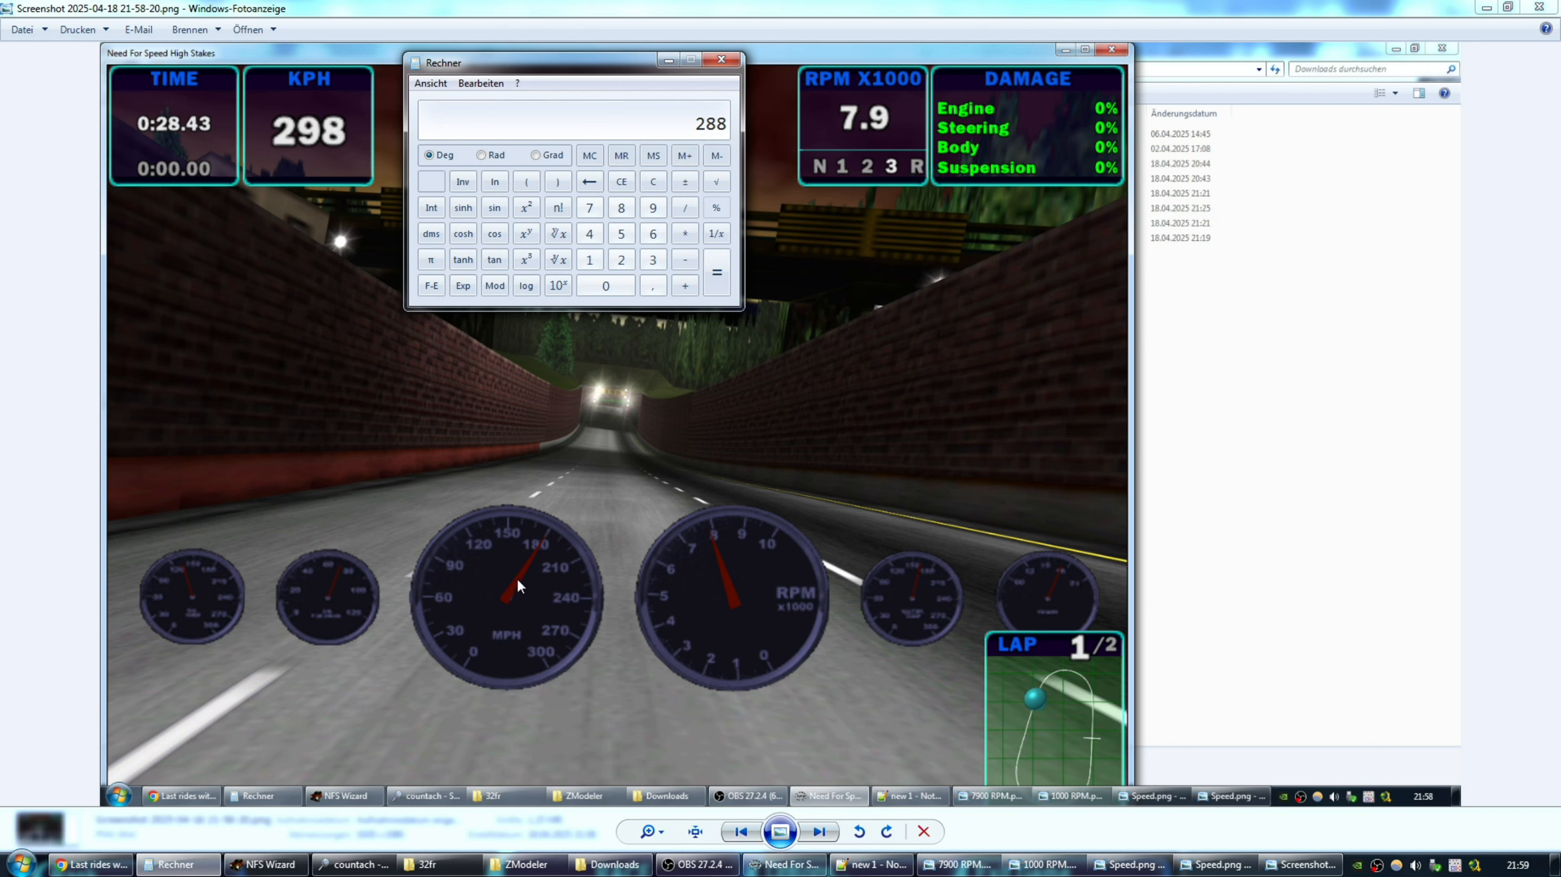
mouse_move(609, 64)
mouse_down()
mouse_move(649, 51)
mouse_move(619, 77)
mouse_up()
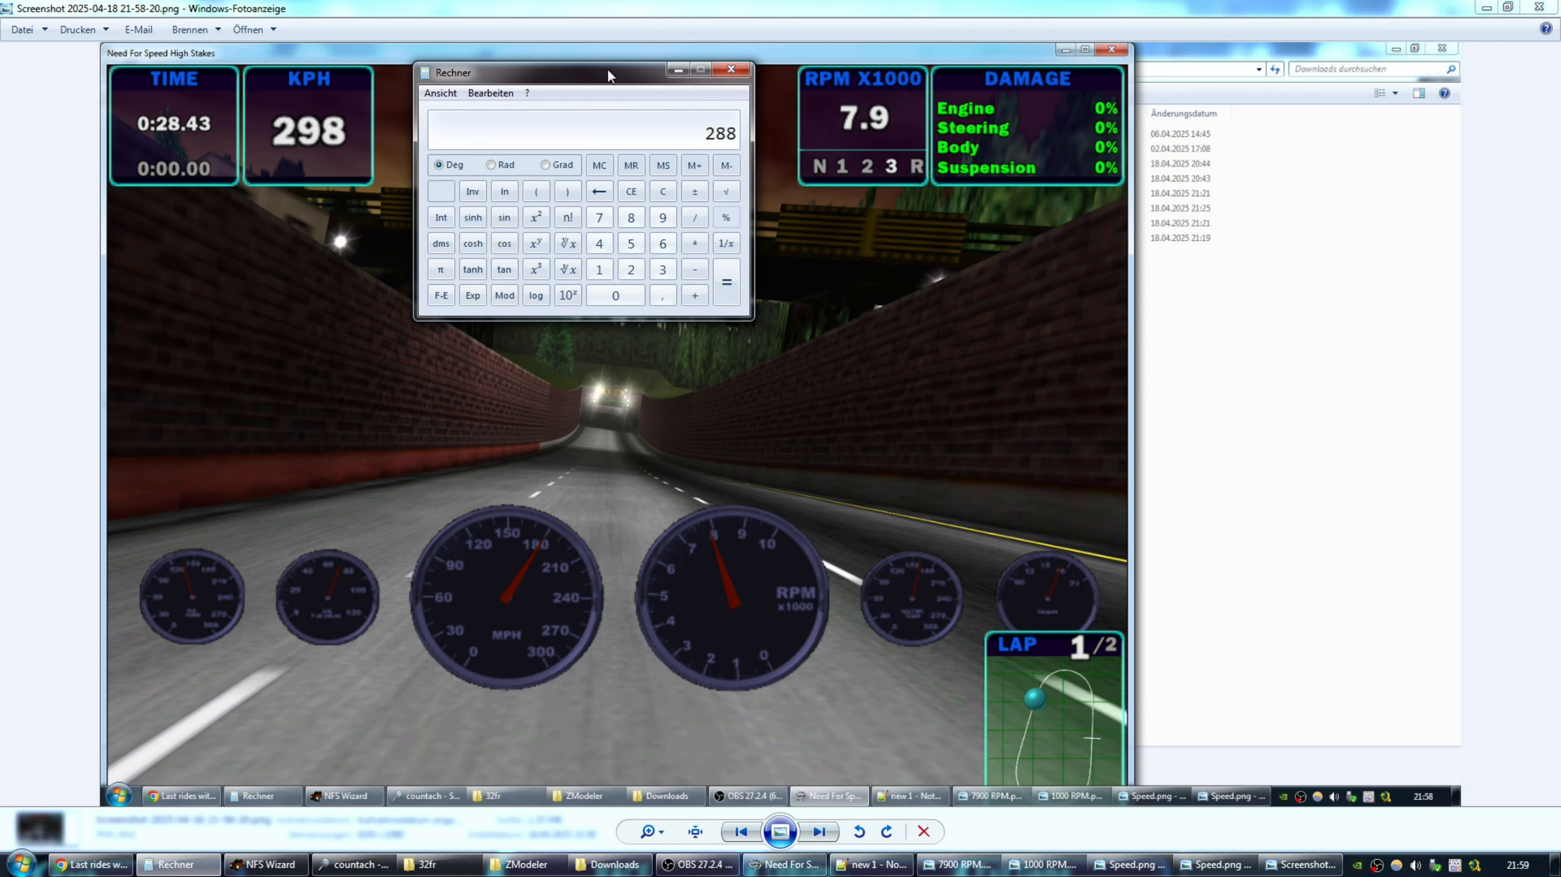
drag(609, 71, 634, 89)
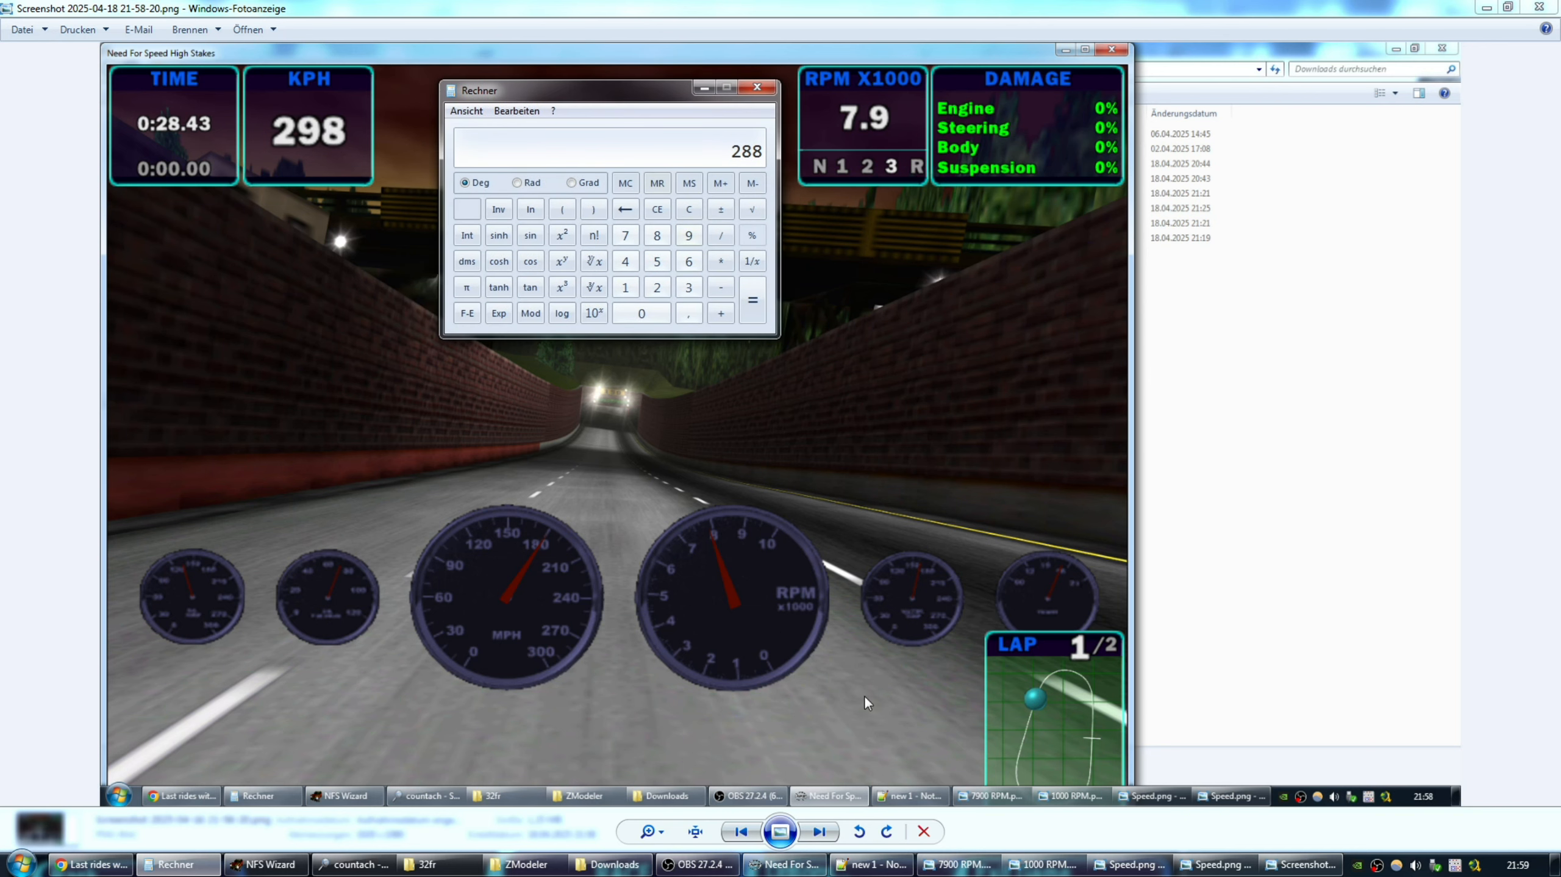
click(822, 833)
click(821, 834)
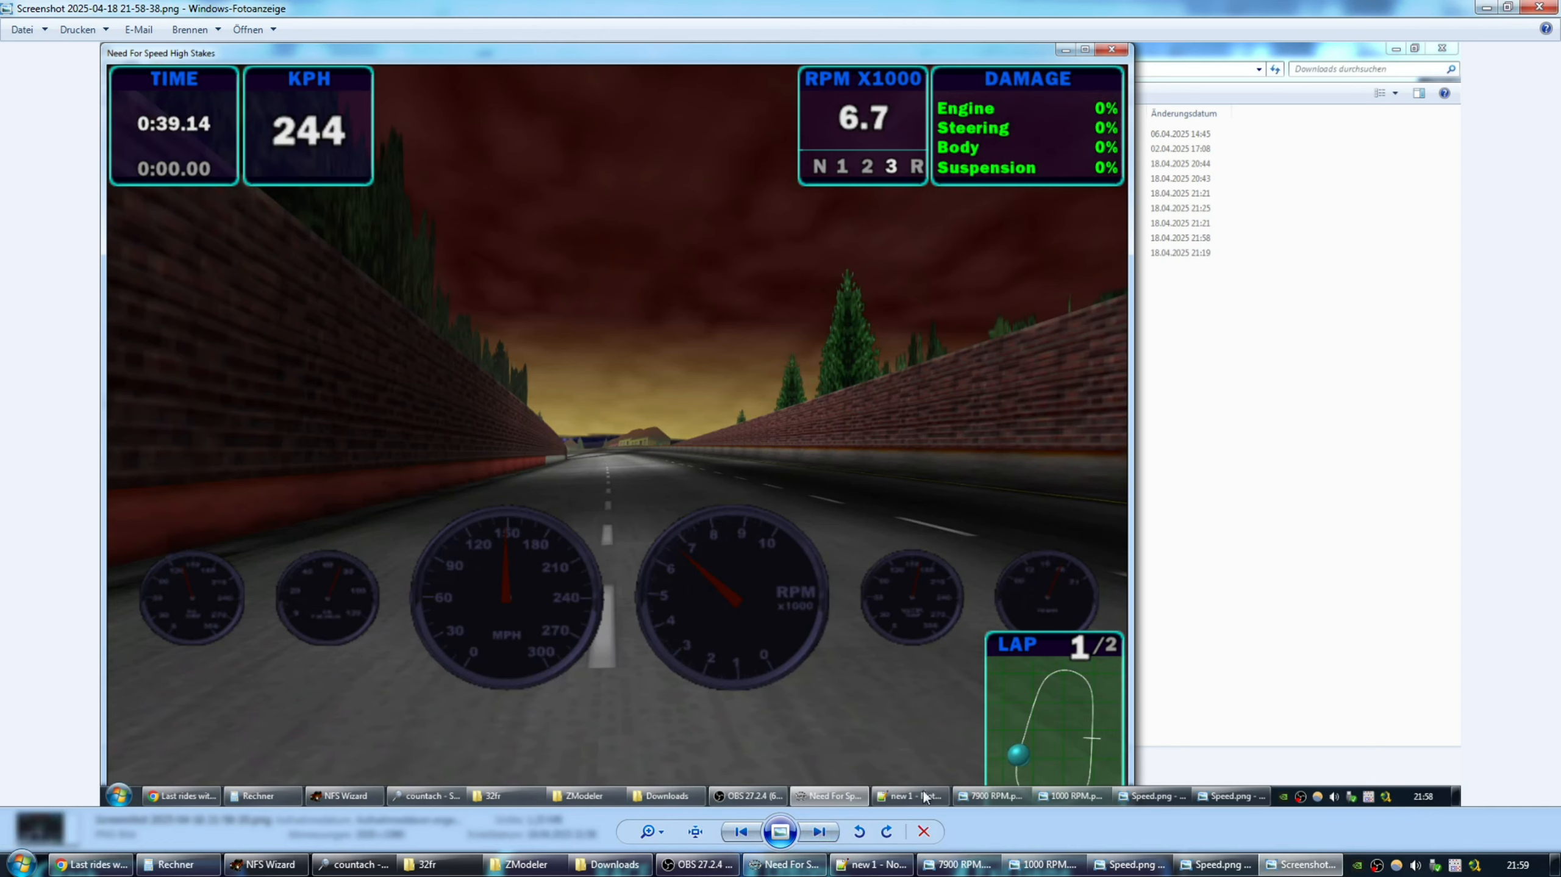
Convert the 150 mph needle reading: 150 × 1.6 = 240 km/h versus 244 KPH.
click(176, 864)
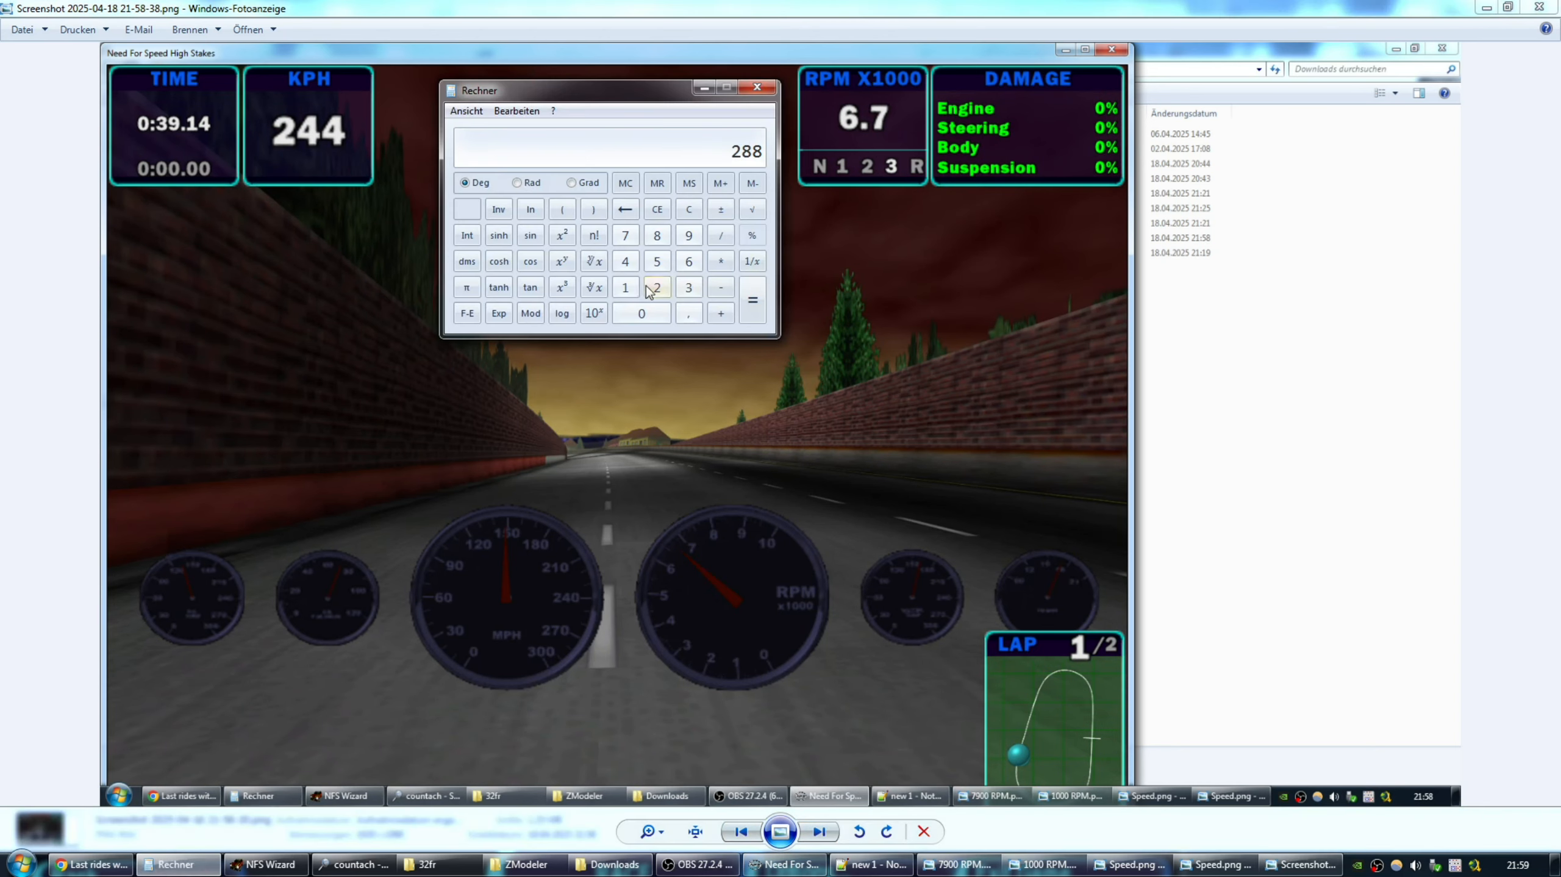
click(626, 287)
click(655, 263)
click(652, 312)
click(721, 261)
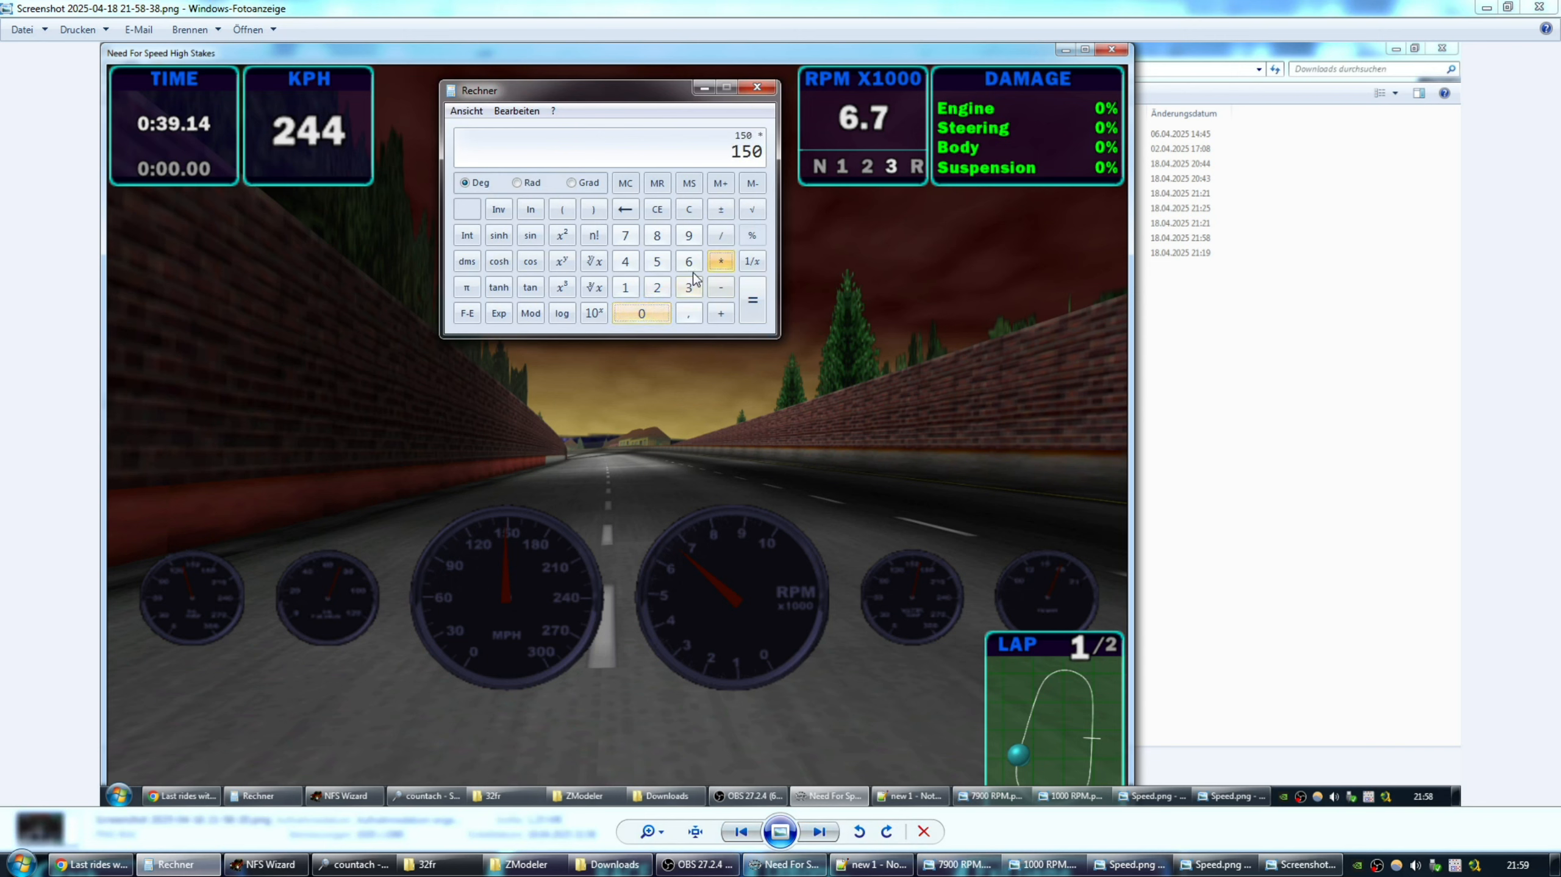
click(633, 287)
click(689, 313)
click(689, 261)
click(752, 287)
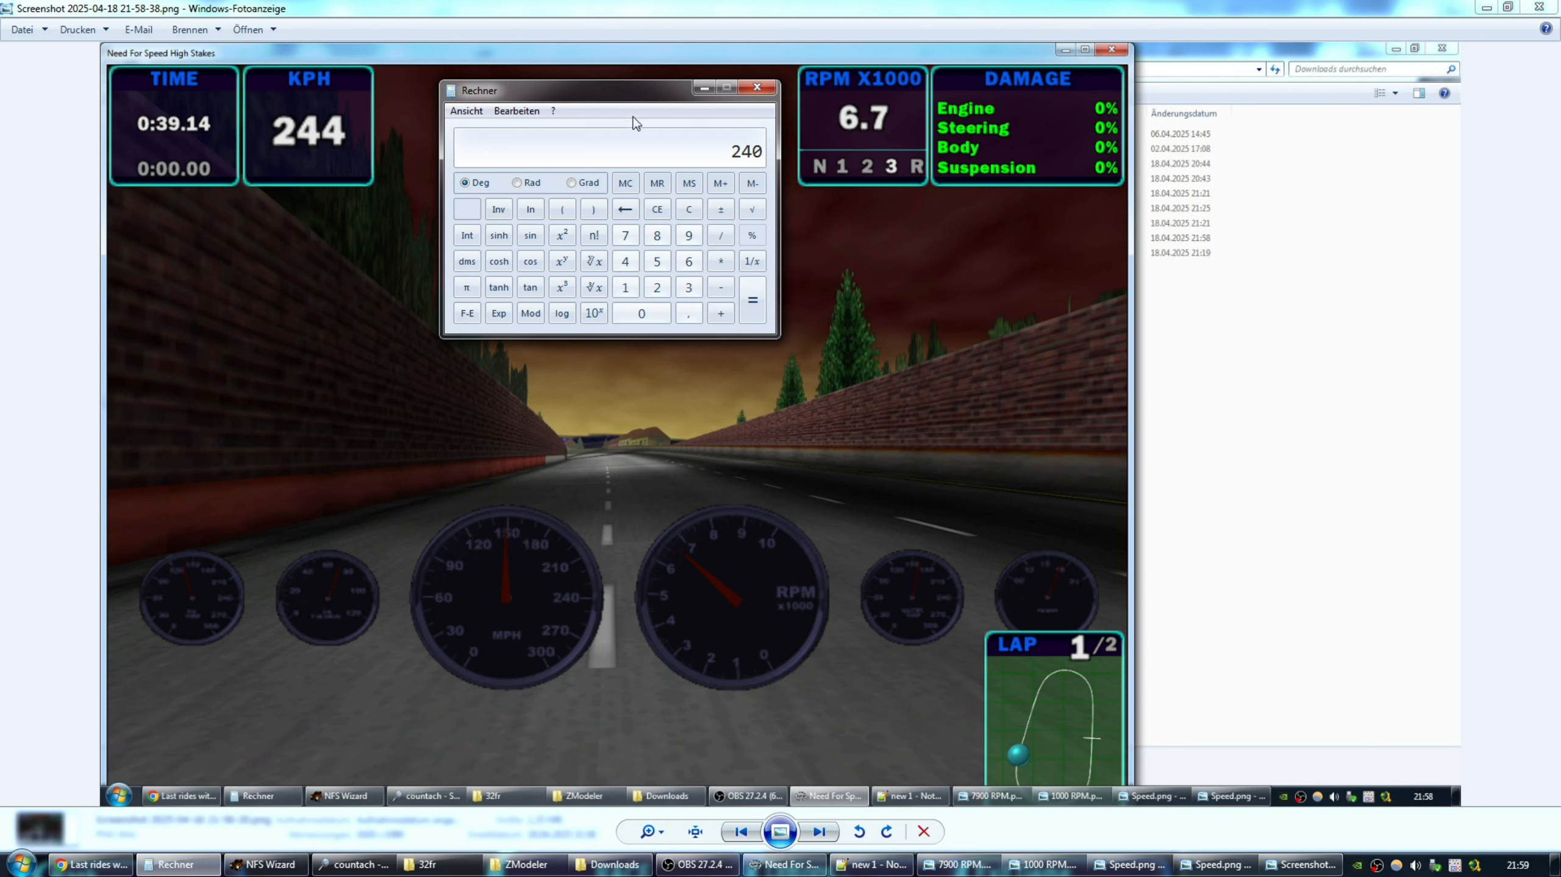
drag(621, 95, 626, 95)
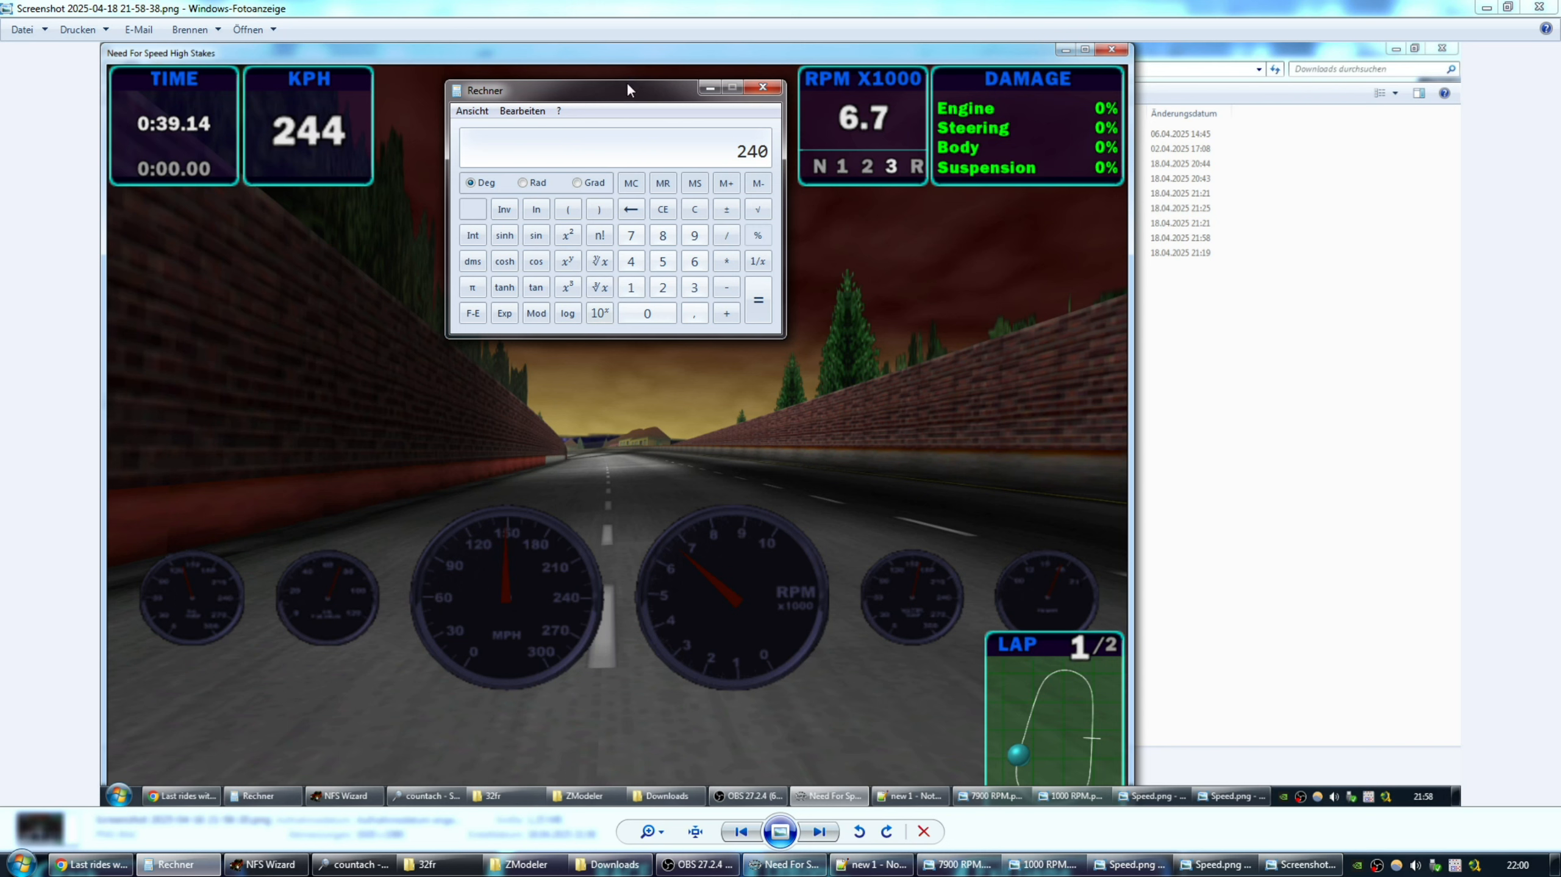
drag(623, 90, 627, 92)
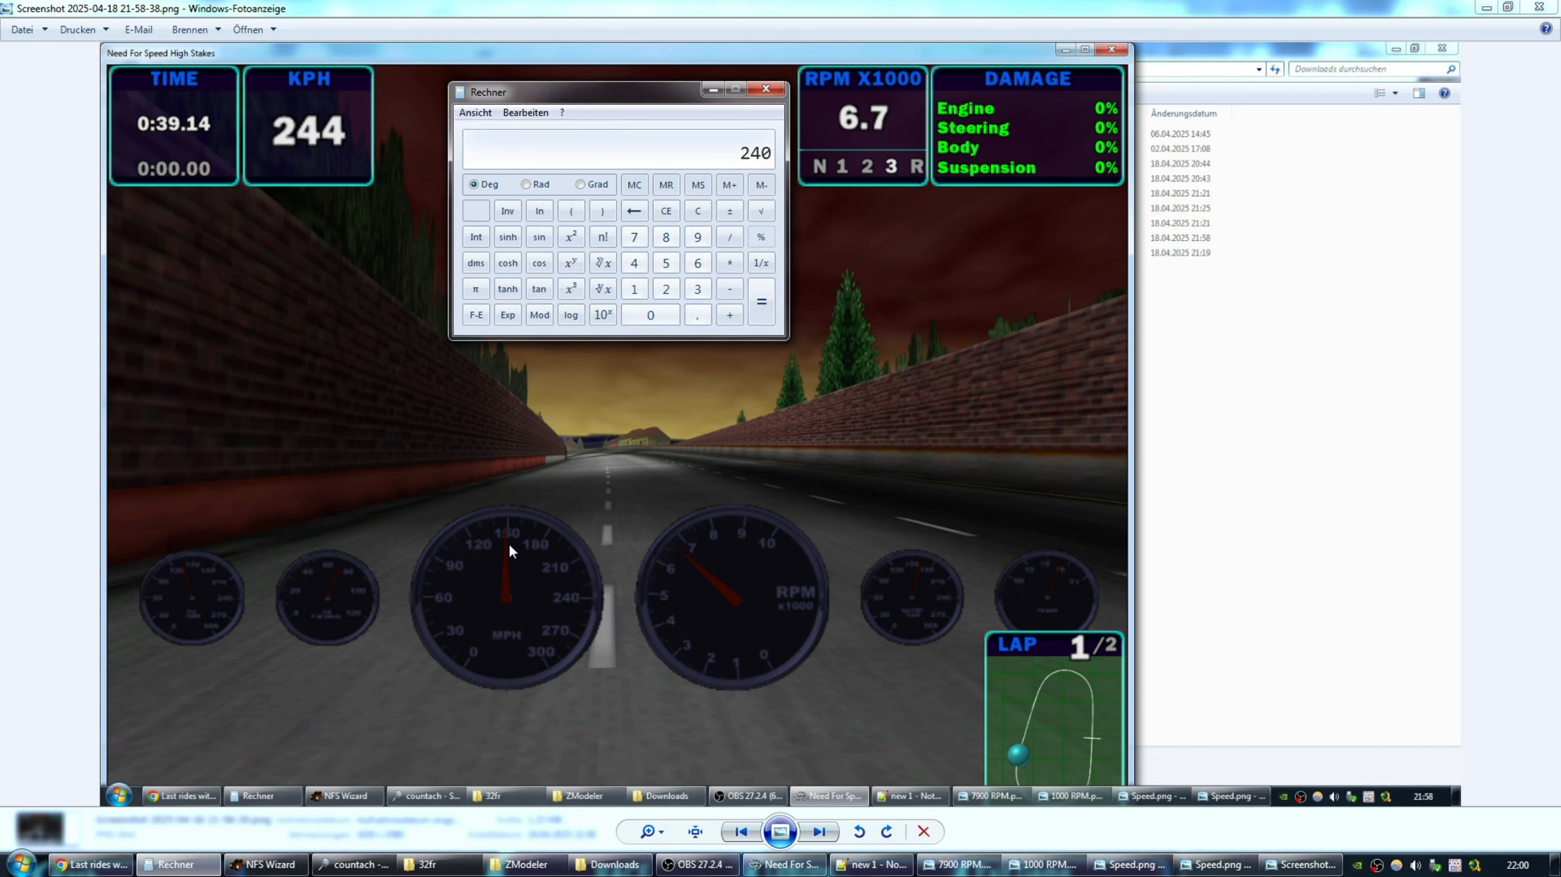
Divide 240 by 1.6 back to 150, then advance to the 21-58-42 screenshot.
click(634, 289)
click(698, 315)
click(698, 263)
click(762, 300)
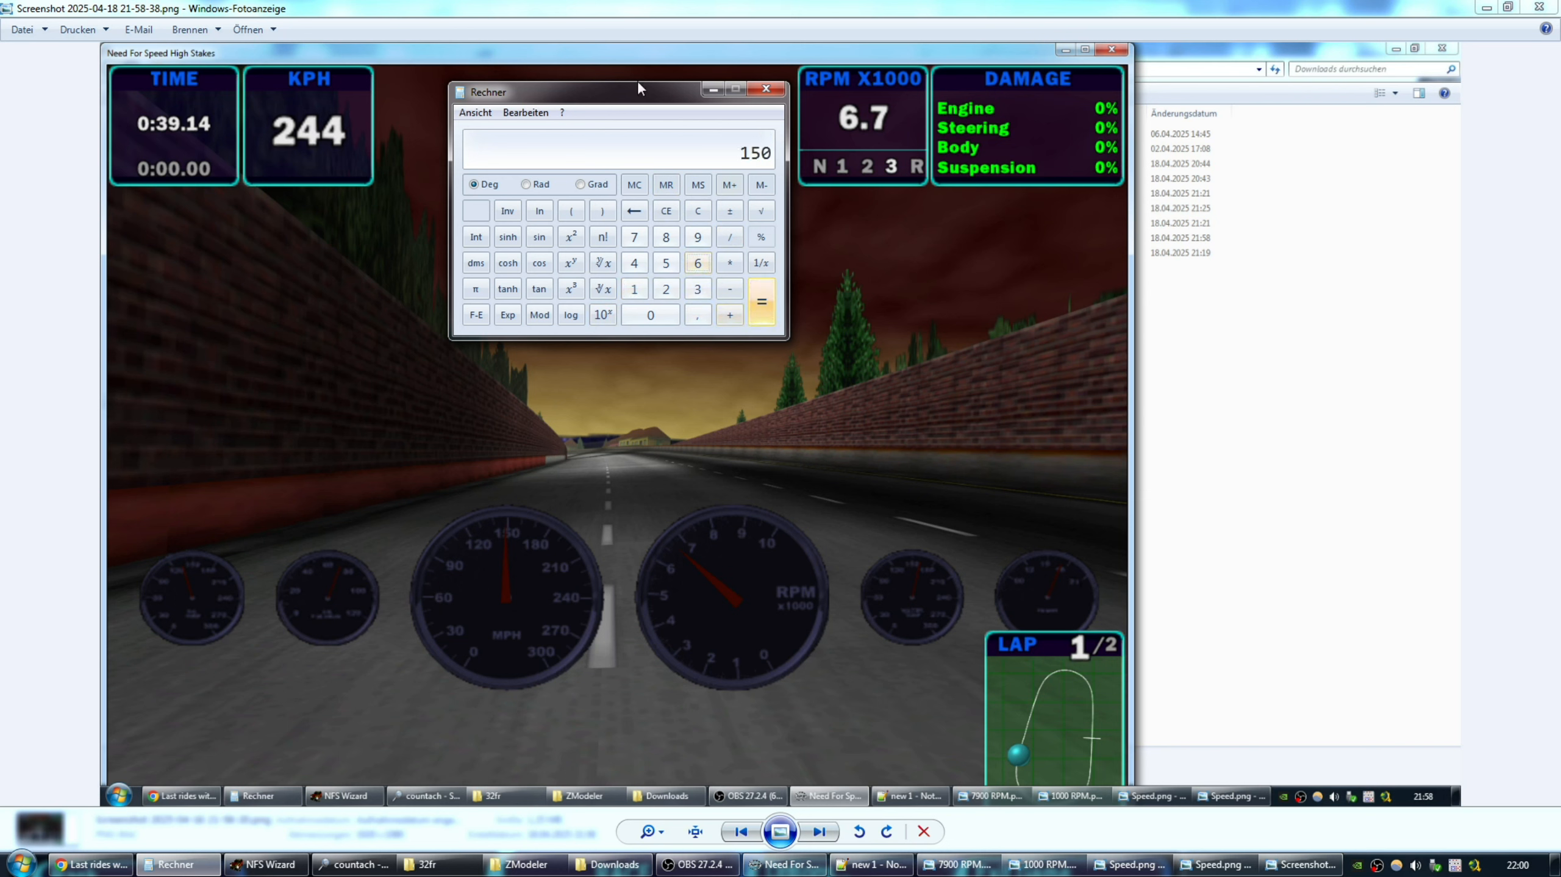
drag(636, 86, 632, 91)
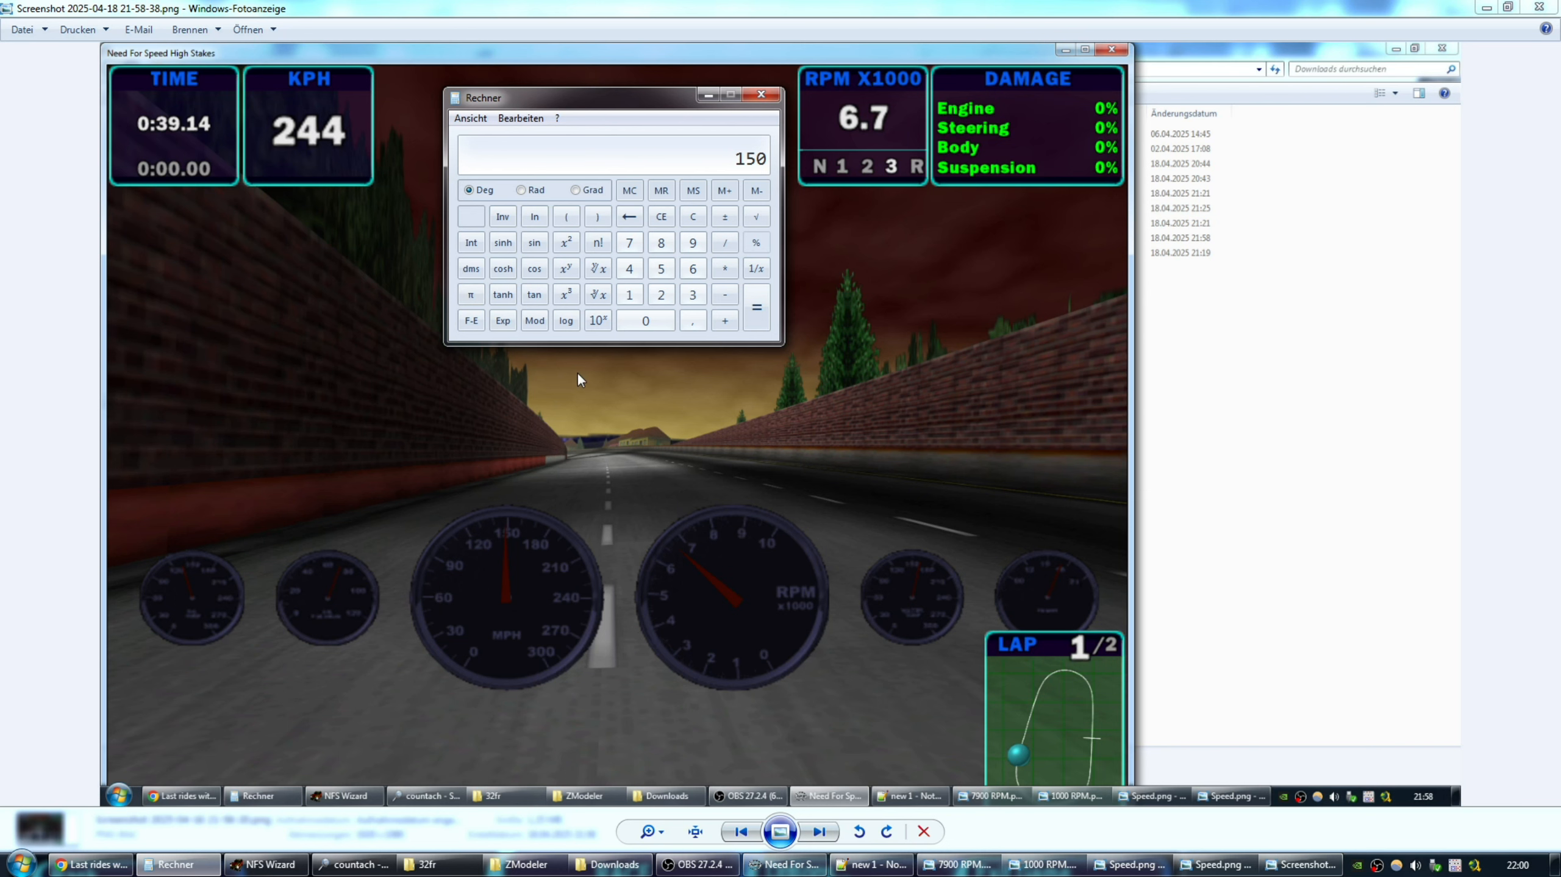
click(822, 826)
click(822, 829)
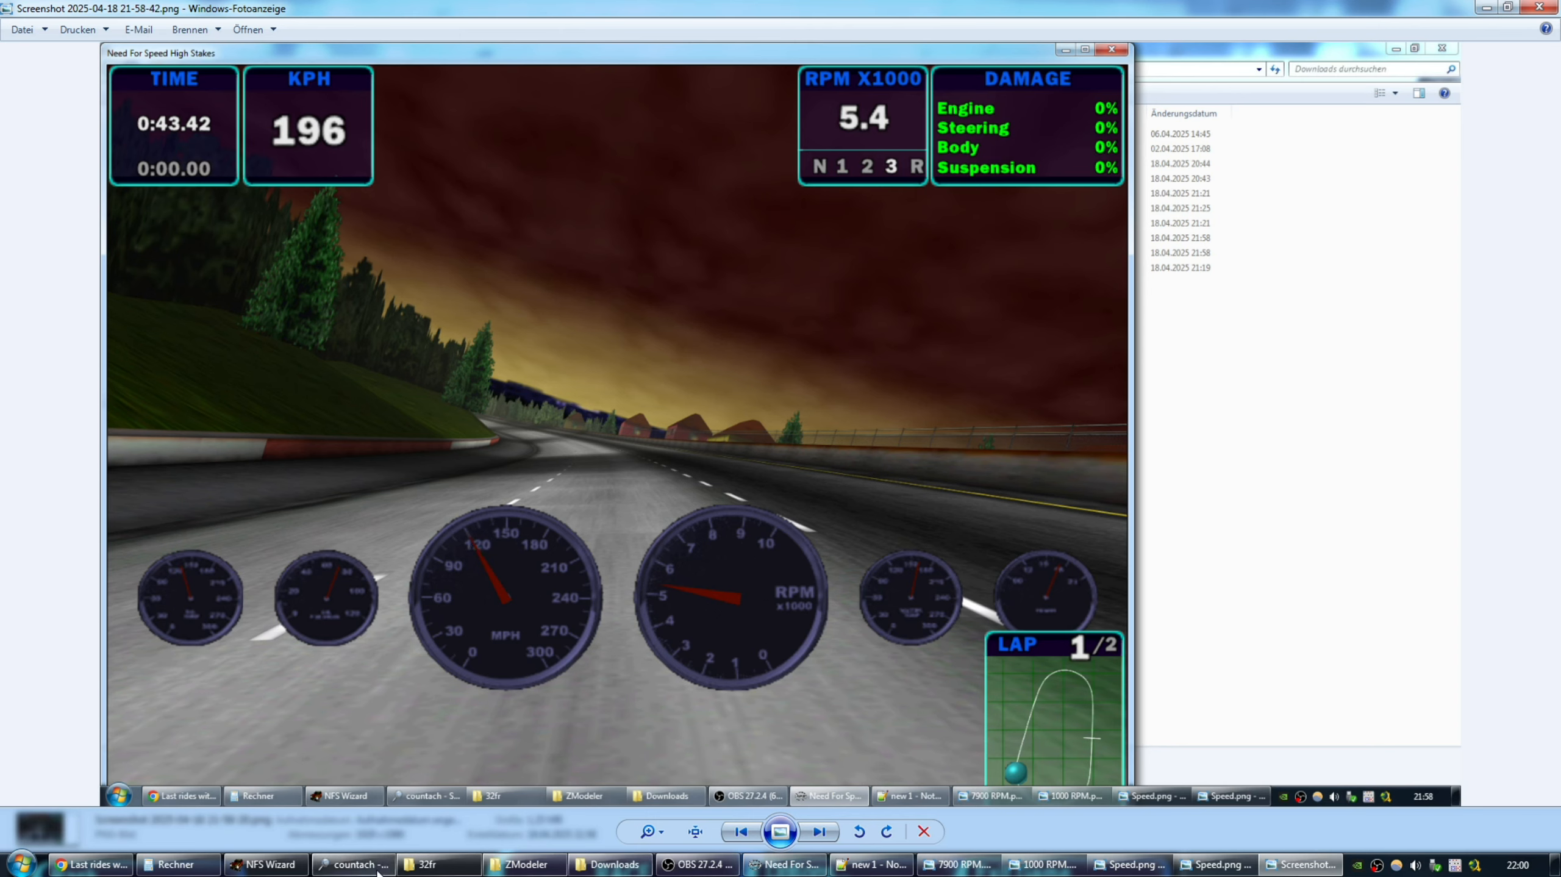
Convert the 120 mph needle reading: 120 × 1.6 = 192 km/h versus 196 KPH.
mouse_move(178, 865)
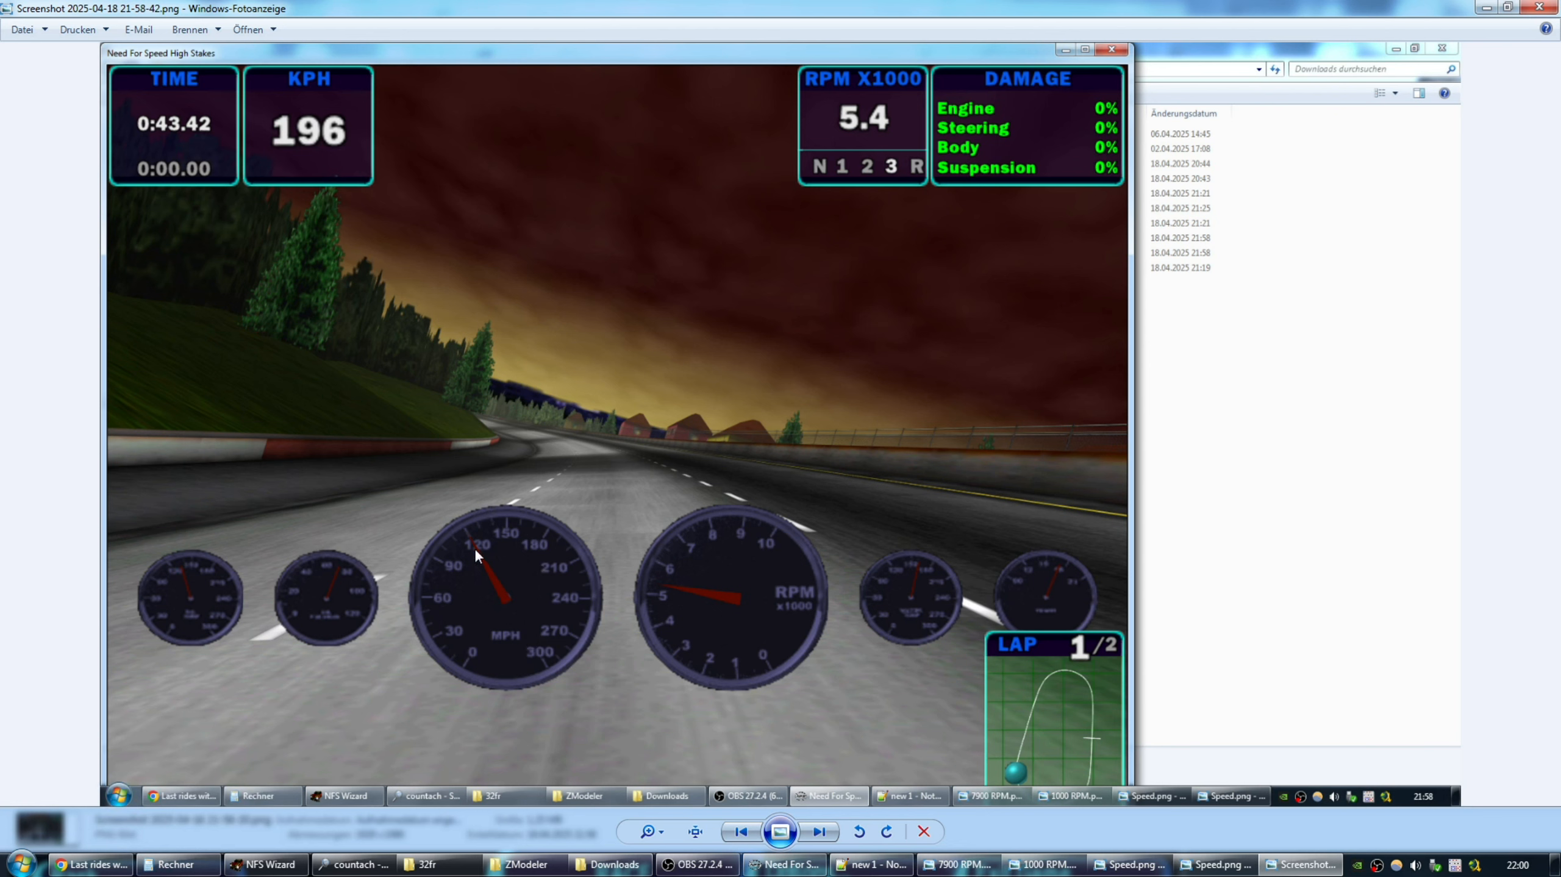
click(178, 865)
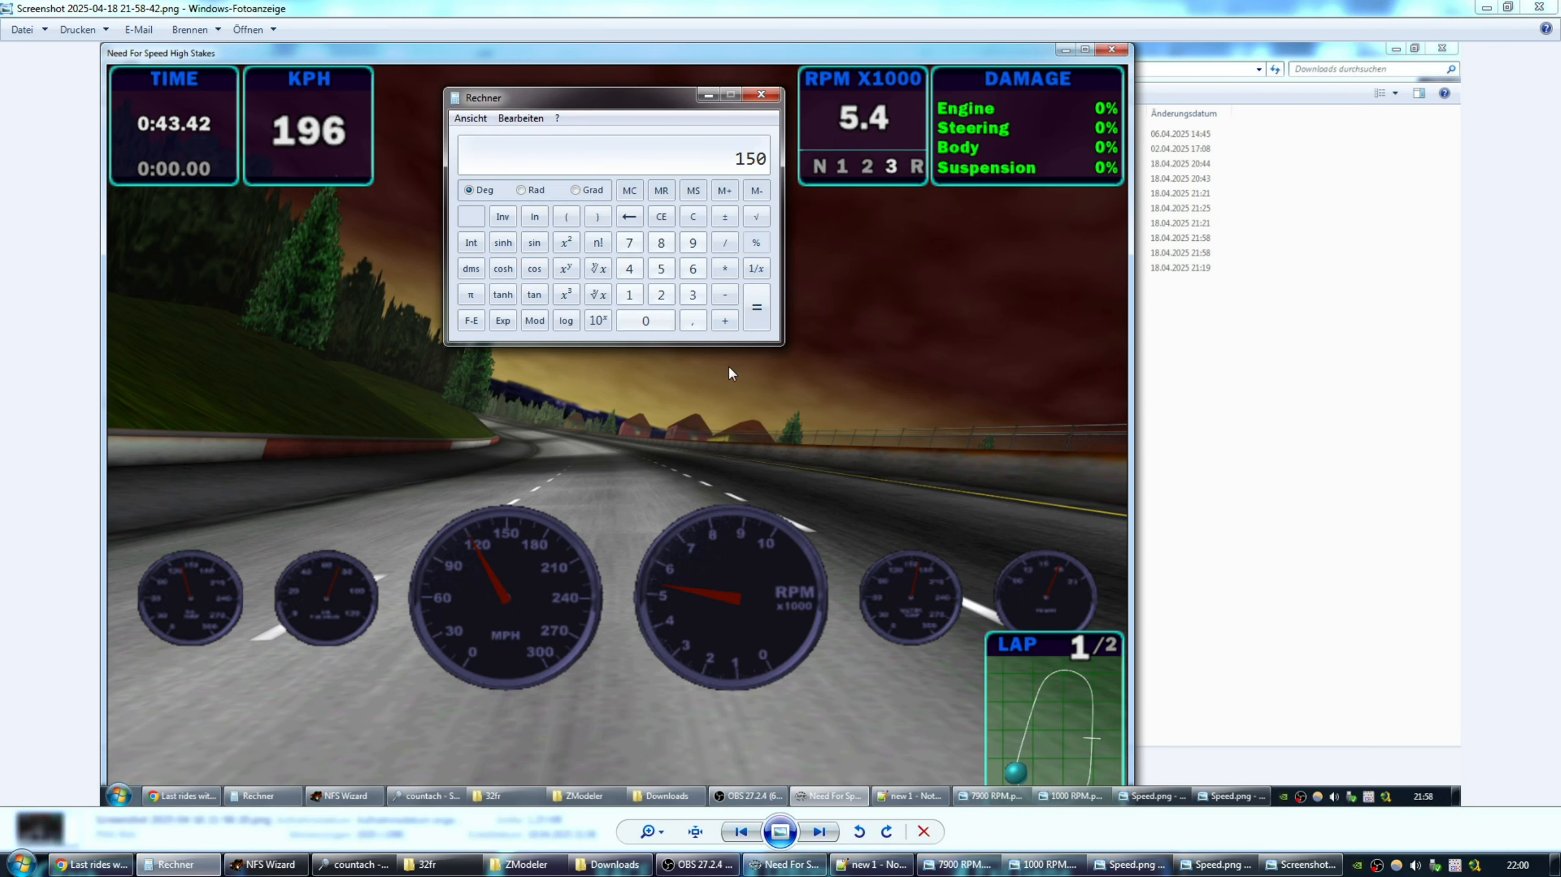
click(630, 295)
click(662, 295)
click(645, 321)
click(725, 269)
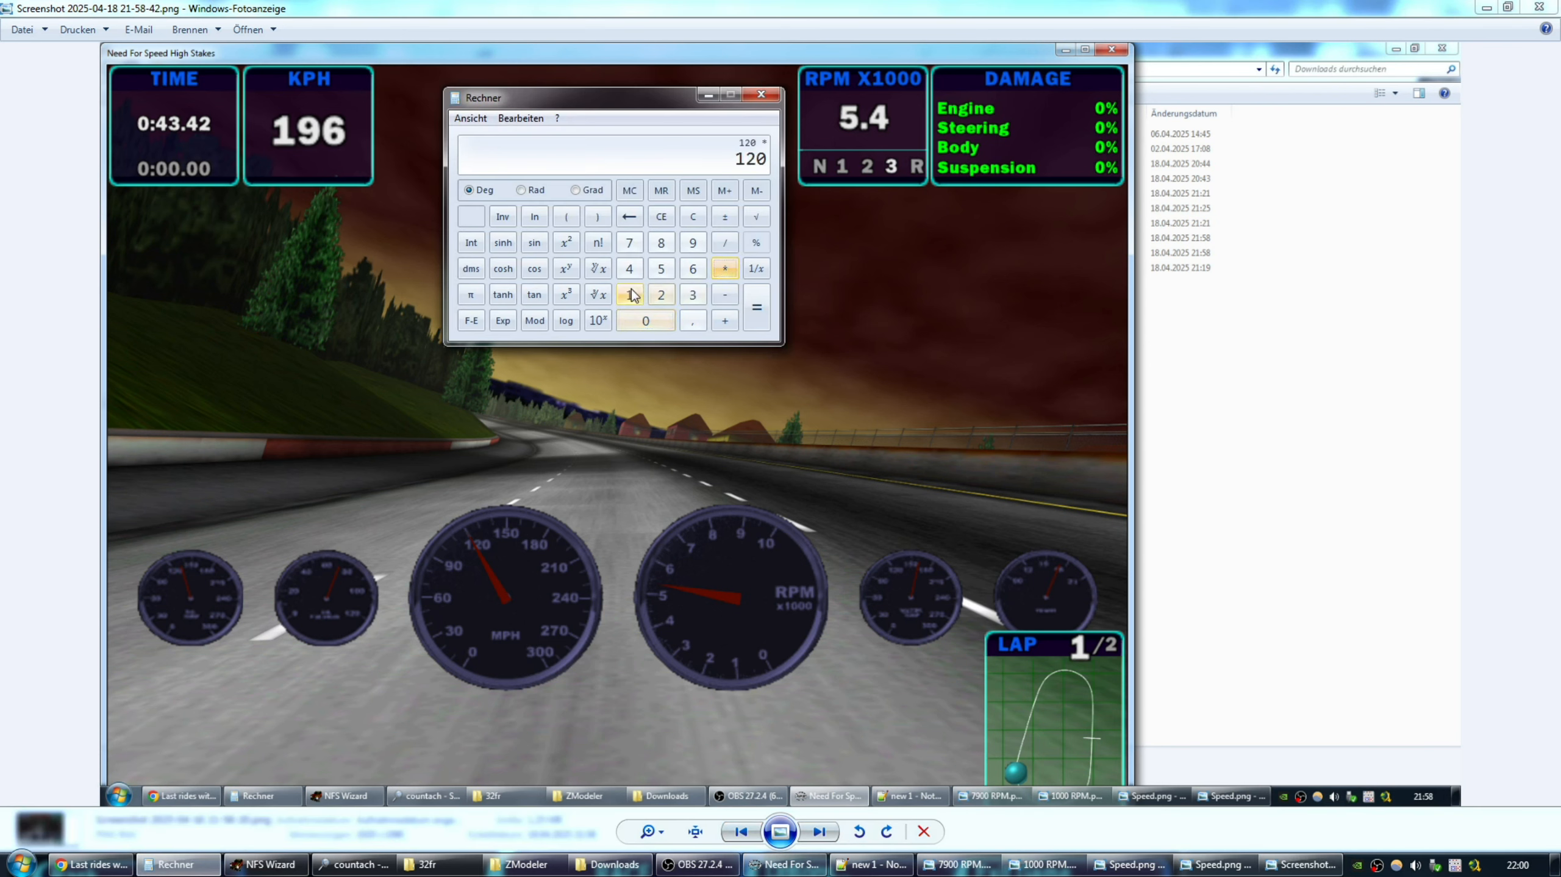
click(629, 294)
click(693, 321)
click(693, 268)
click(757, 307)
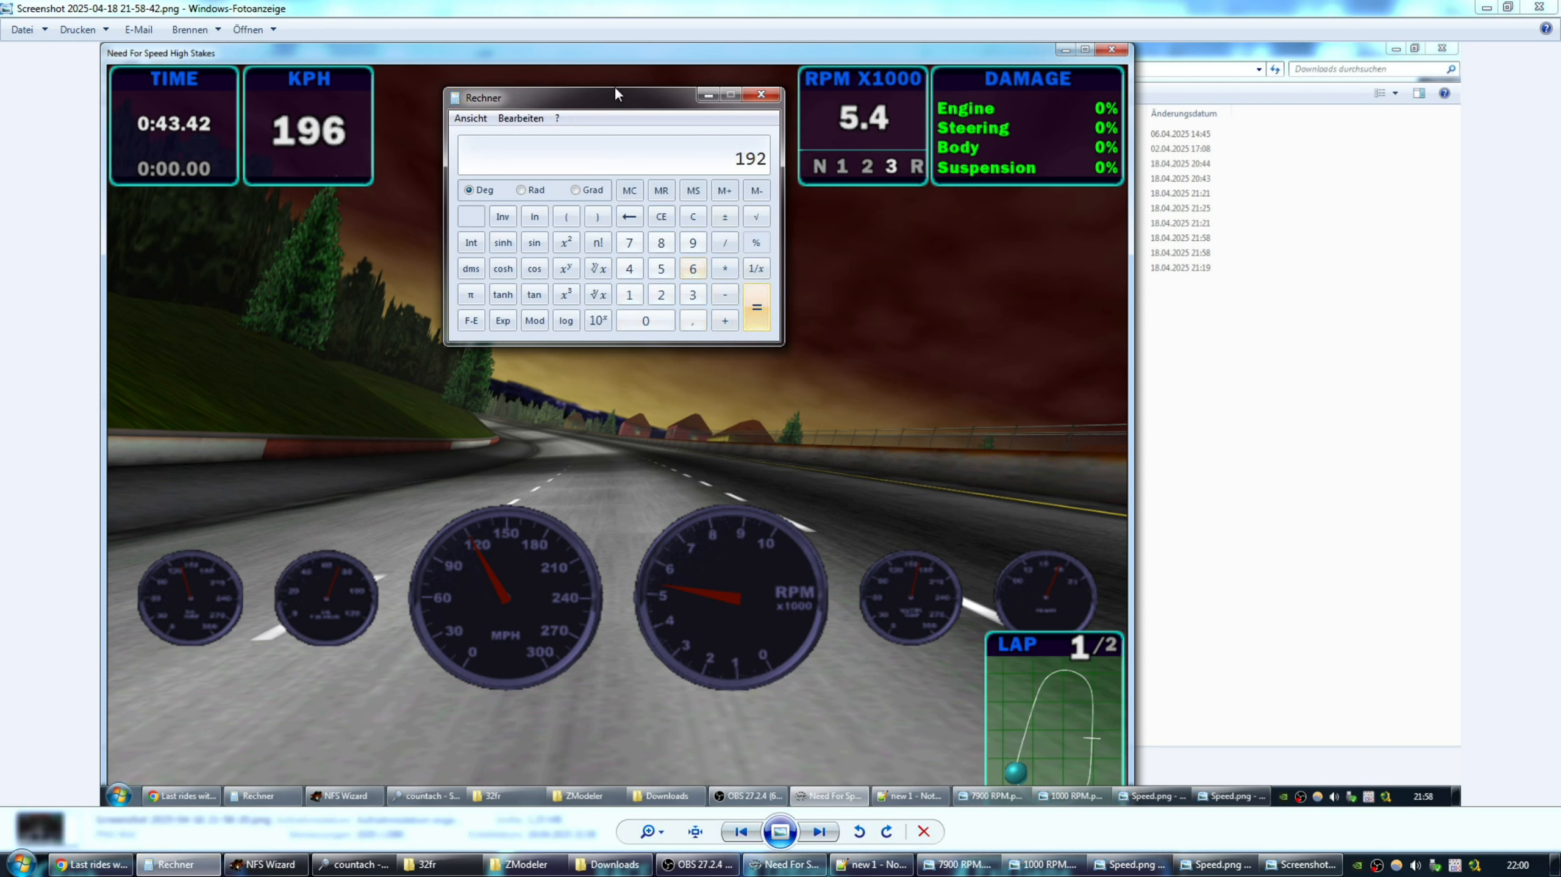
Move the calculator aside and advance to the 146 KPH screenshot 21-58-45.
drag(606, 104, 565, 91)
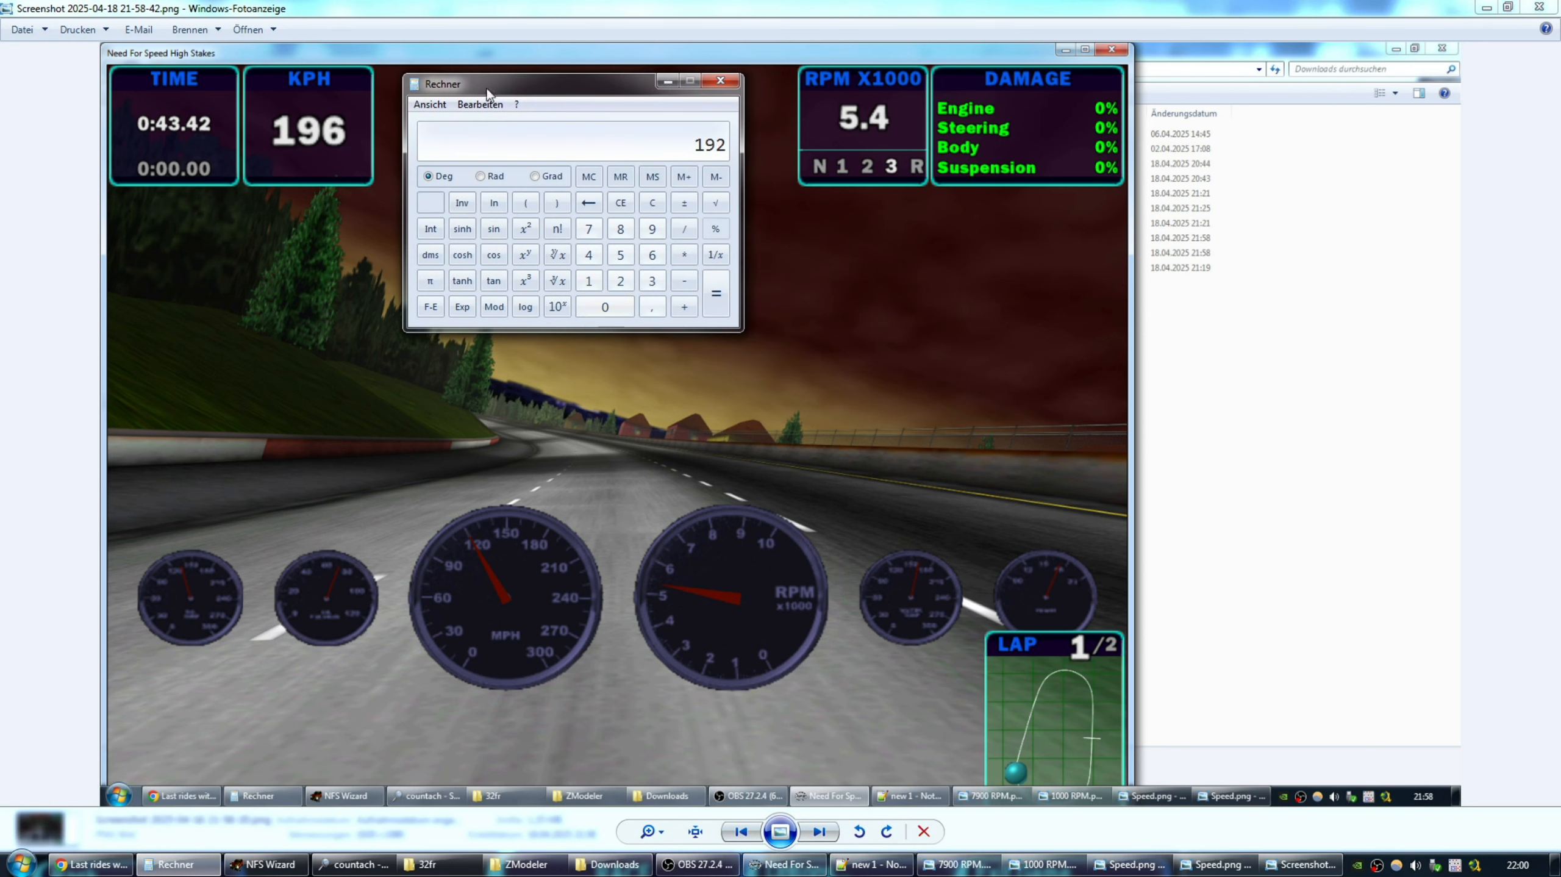
drag(521, 77, 533, 84)
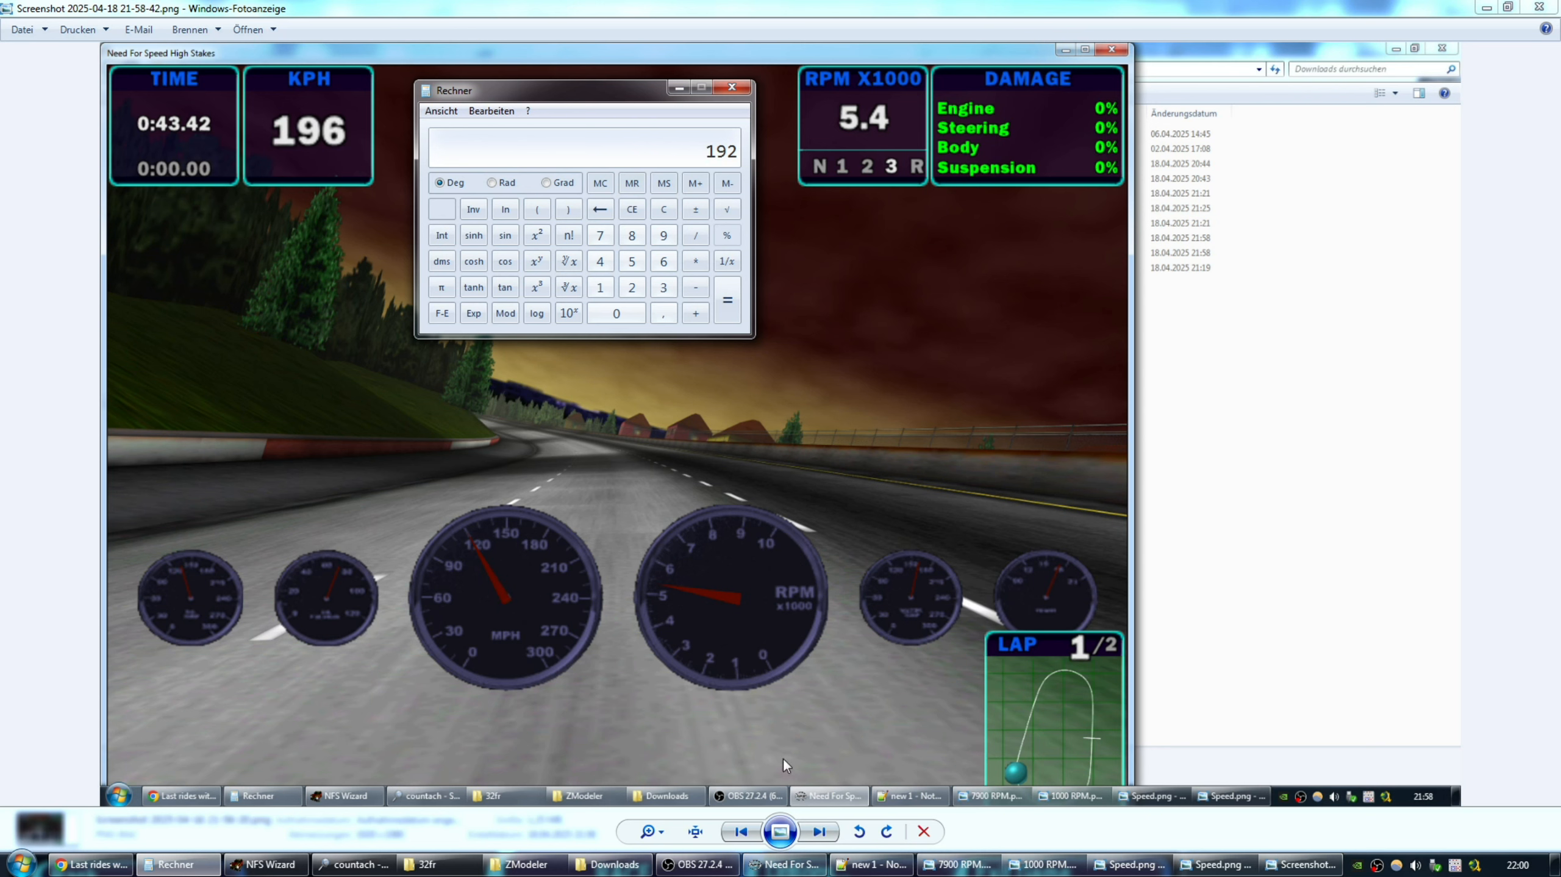
click(822, 833)
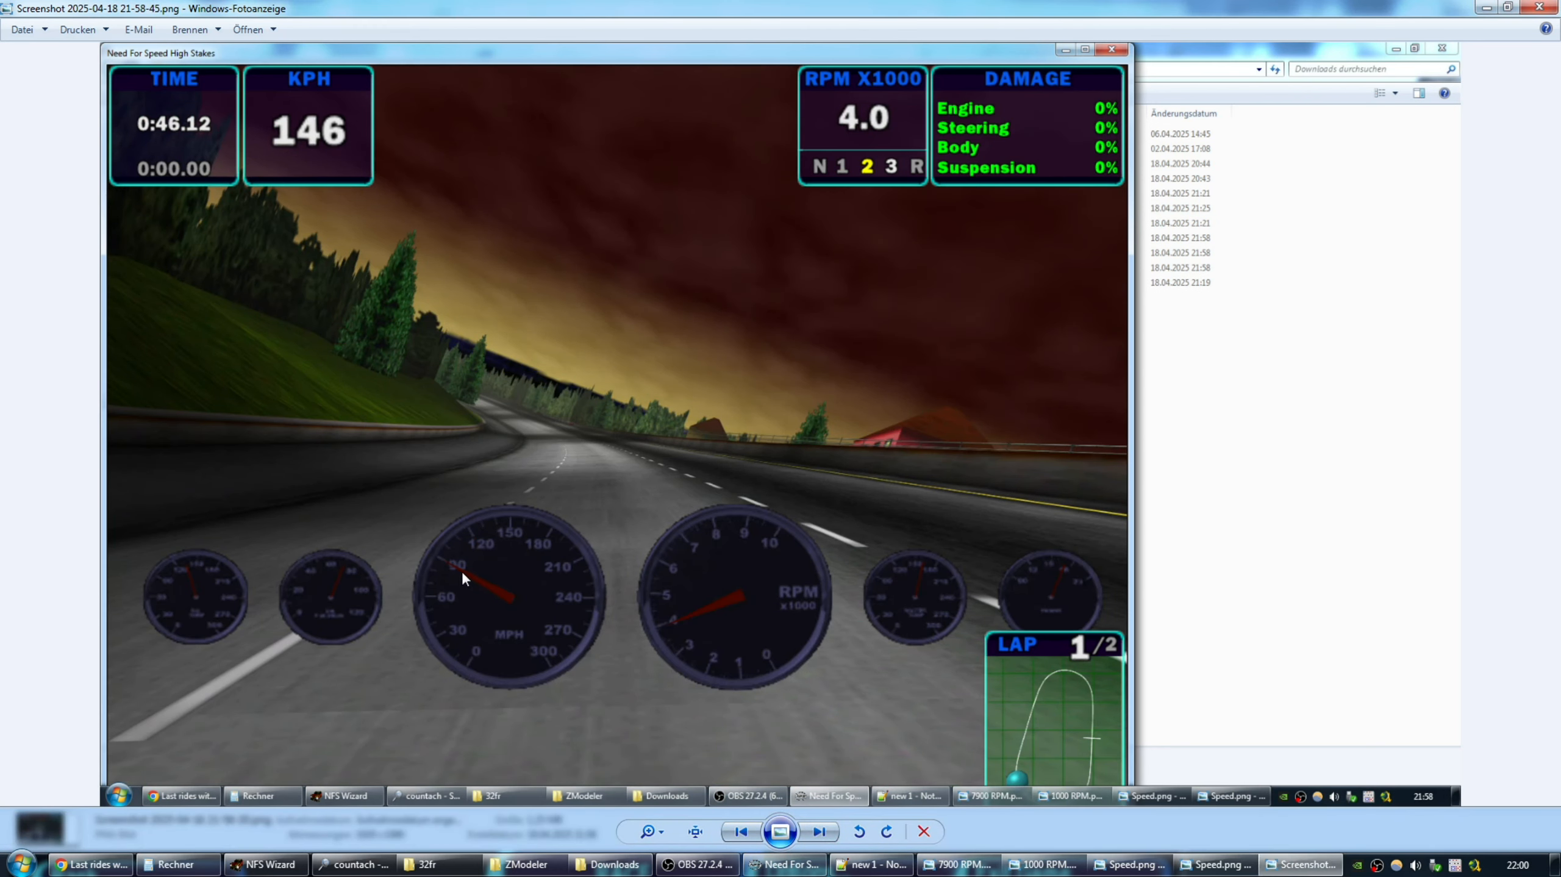
In Calculator, convert the 90 mph needle reading: 90 × 1,6 = 144 km/h.
click(176, 864)
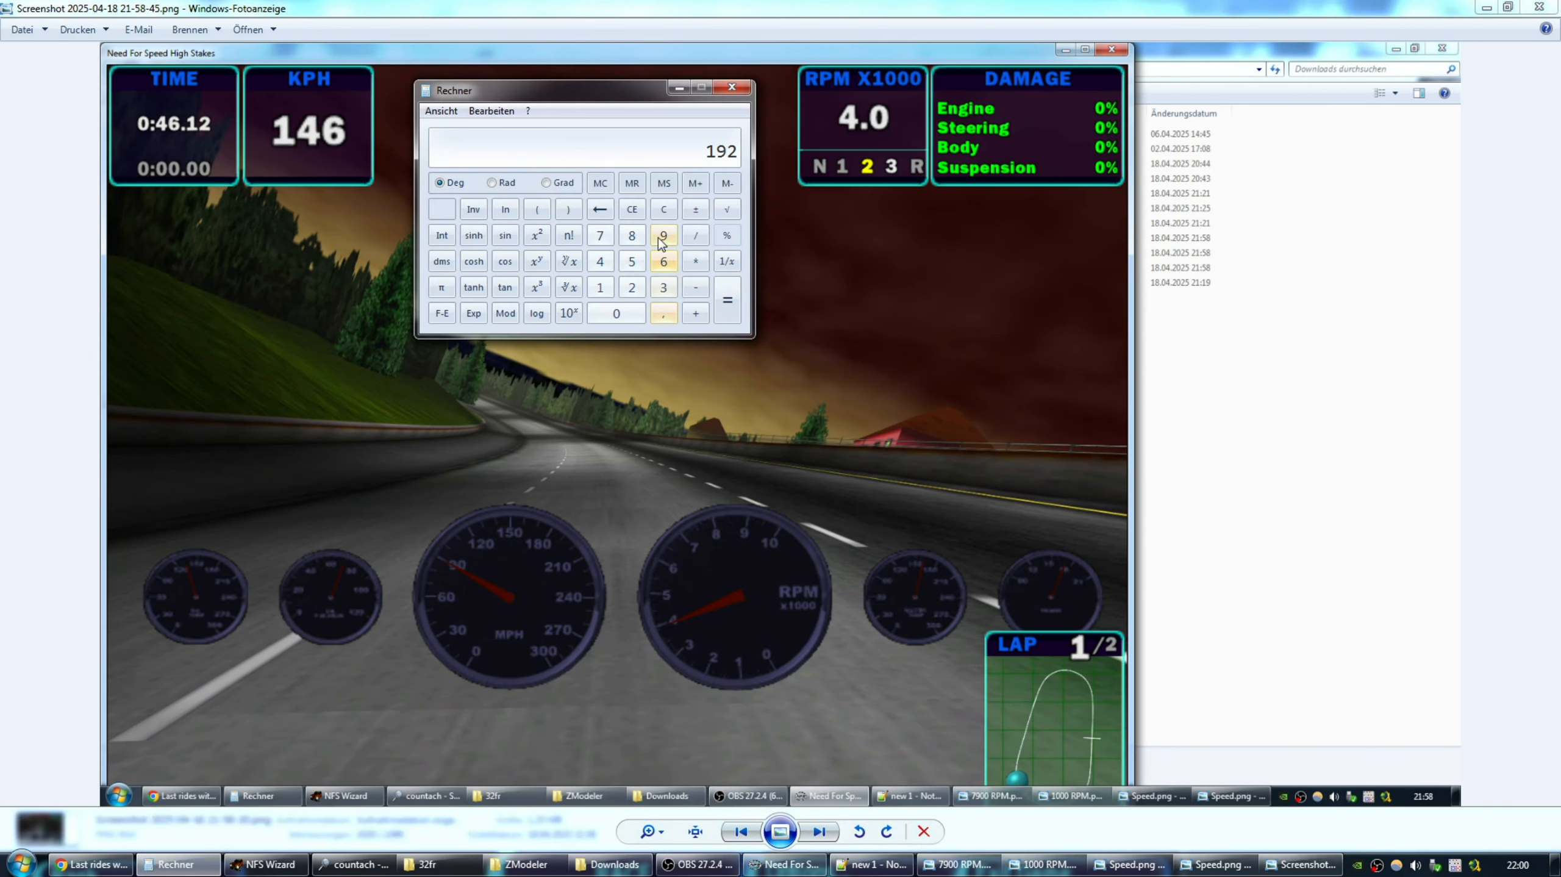
click(663, 235)
click(635, 315)
click(696, 261)
click(600, 287)
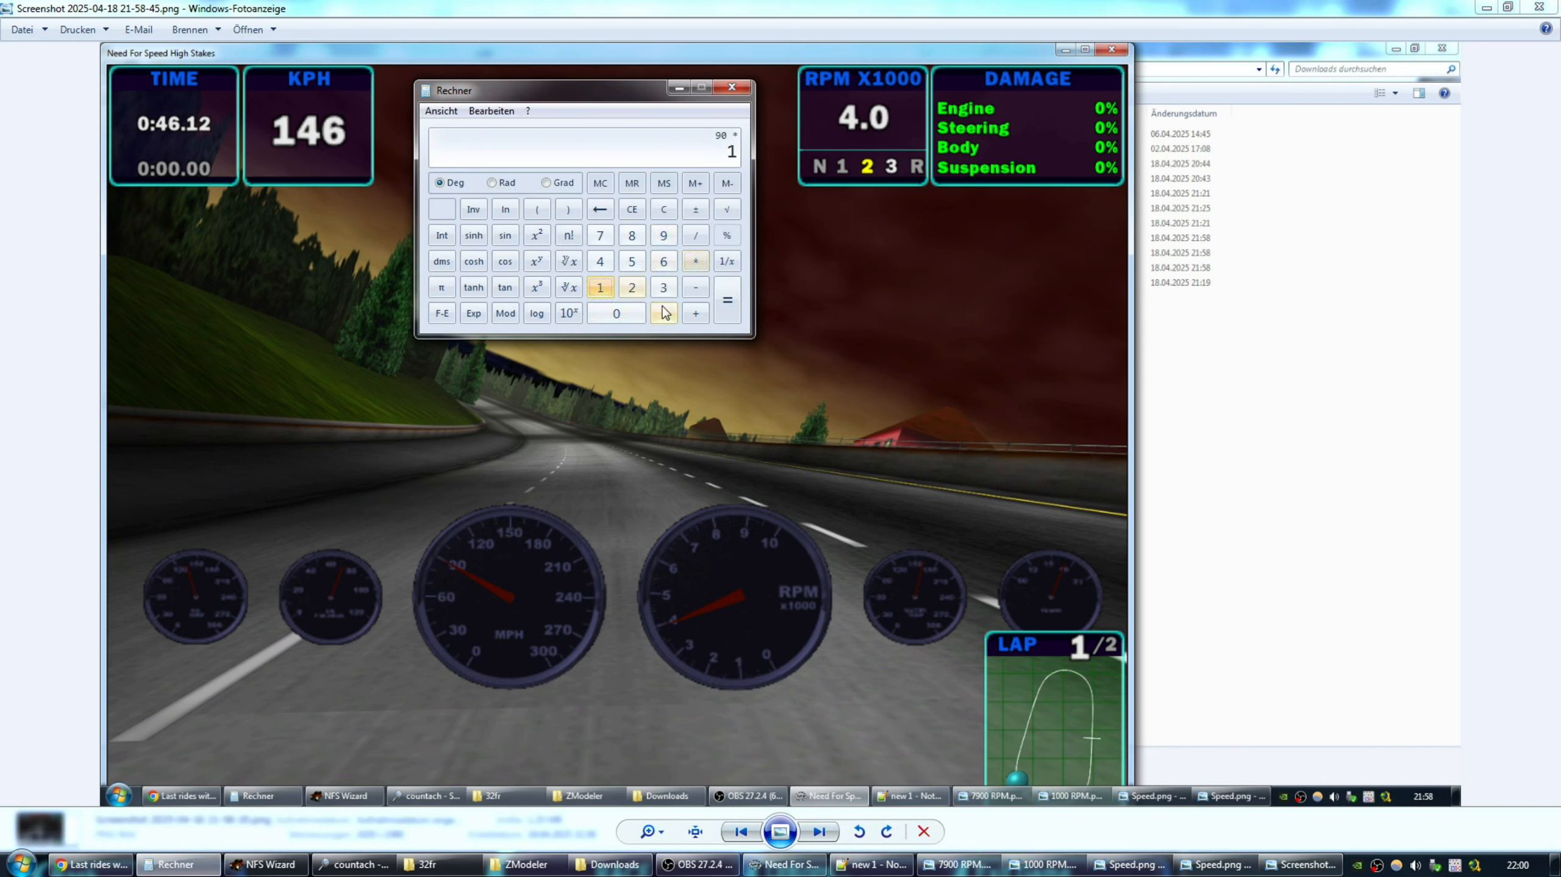
click(664, 313)
click(663, 261)
click(727, 299)
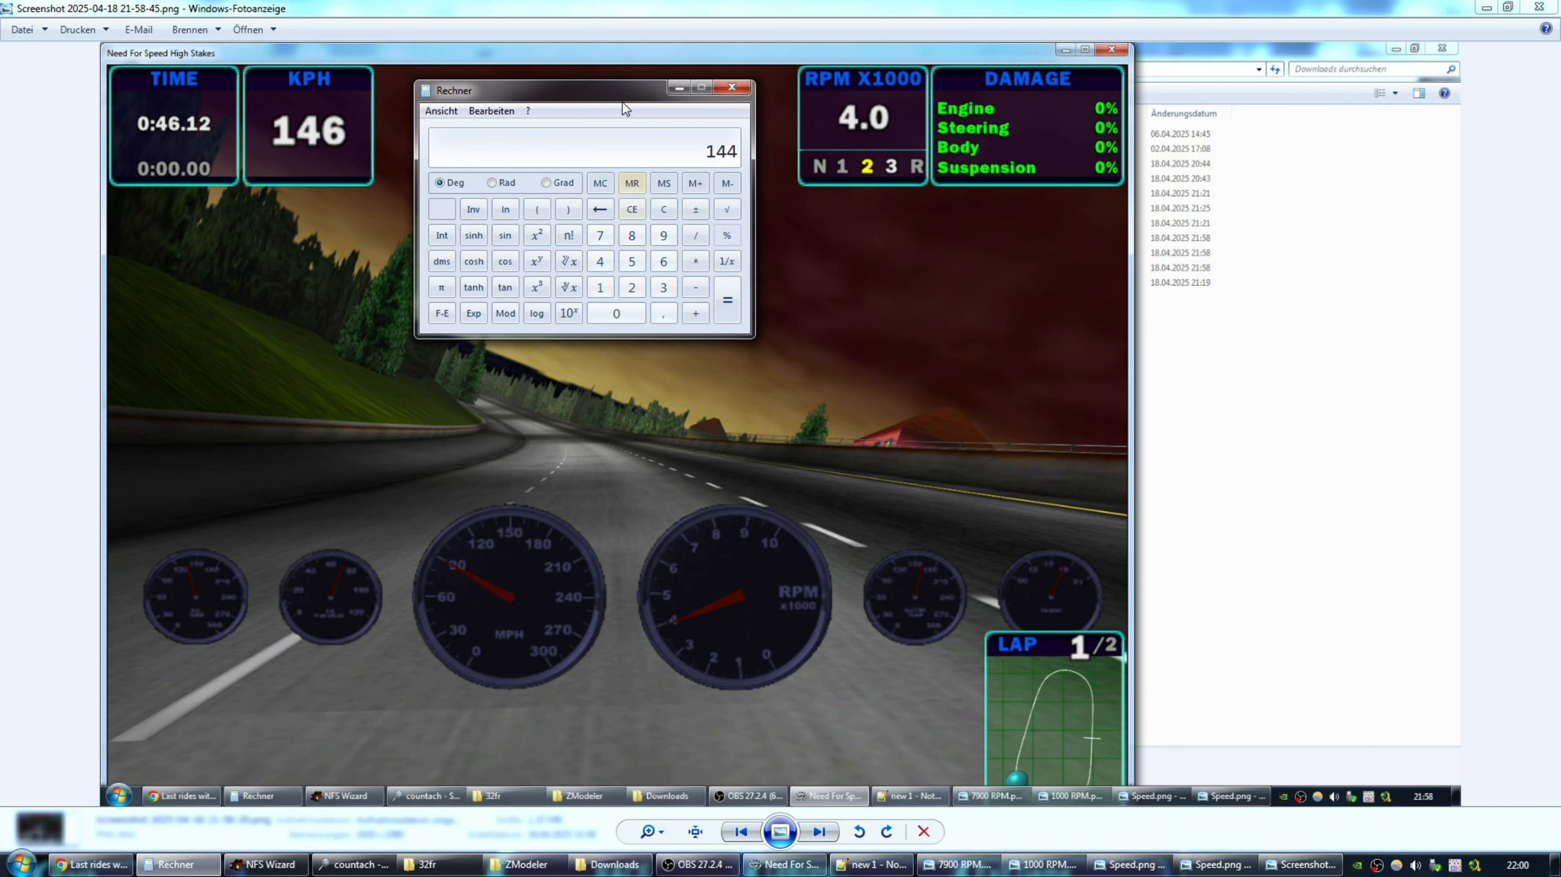
Move Calculator off the speedometer and RPM readout, then show the 21-58-48 screenshot.
drag(622, 96, 738, 132)
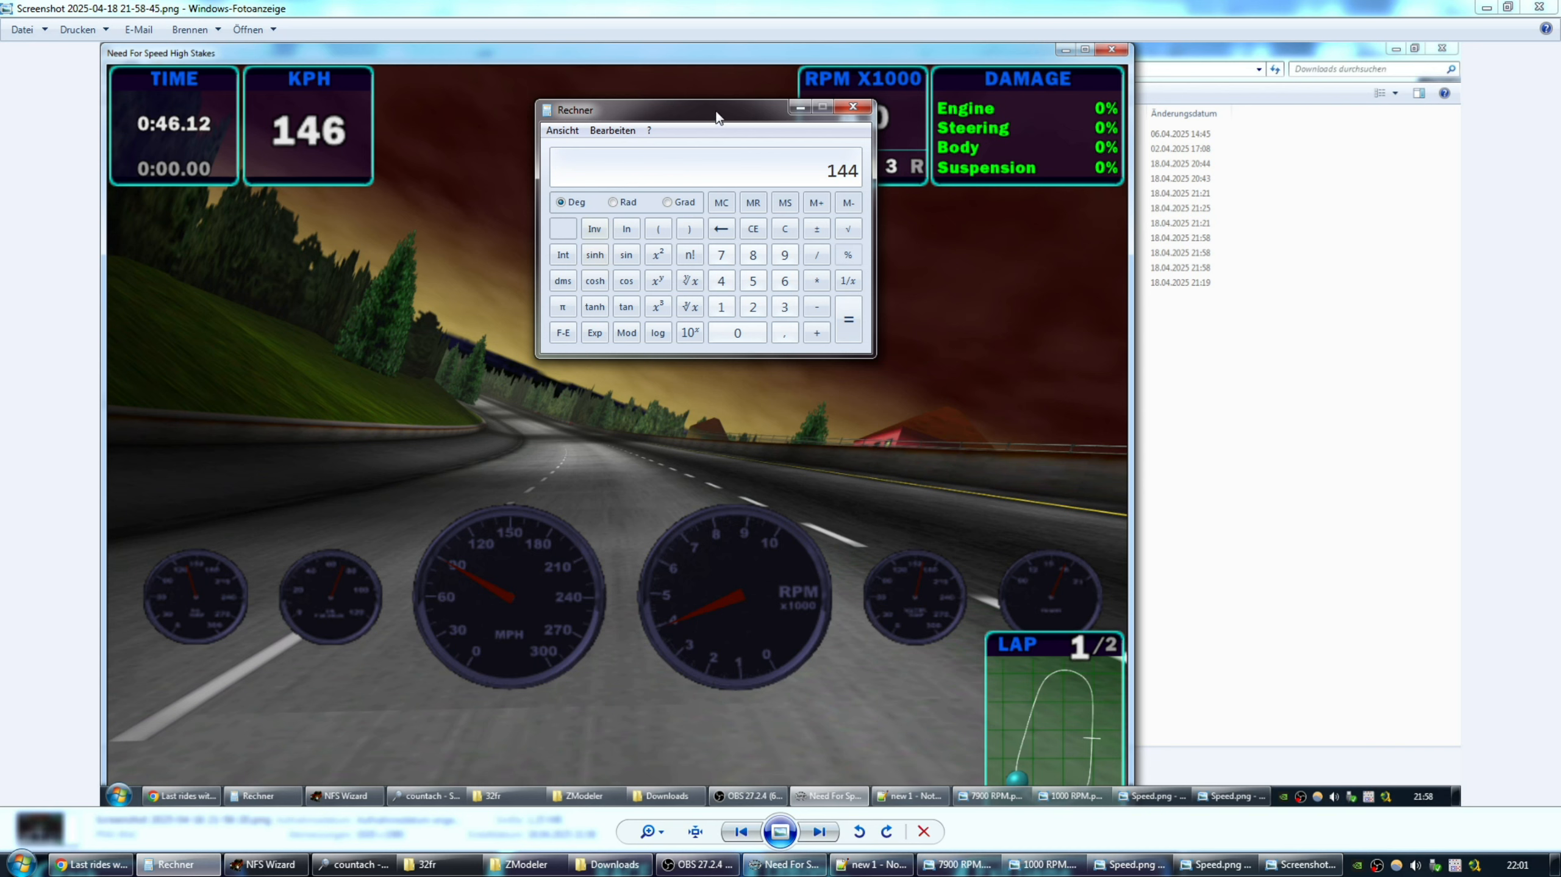
drag(718, 116, 704, 118)
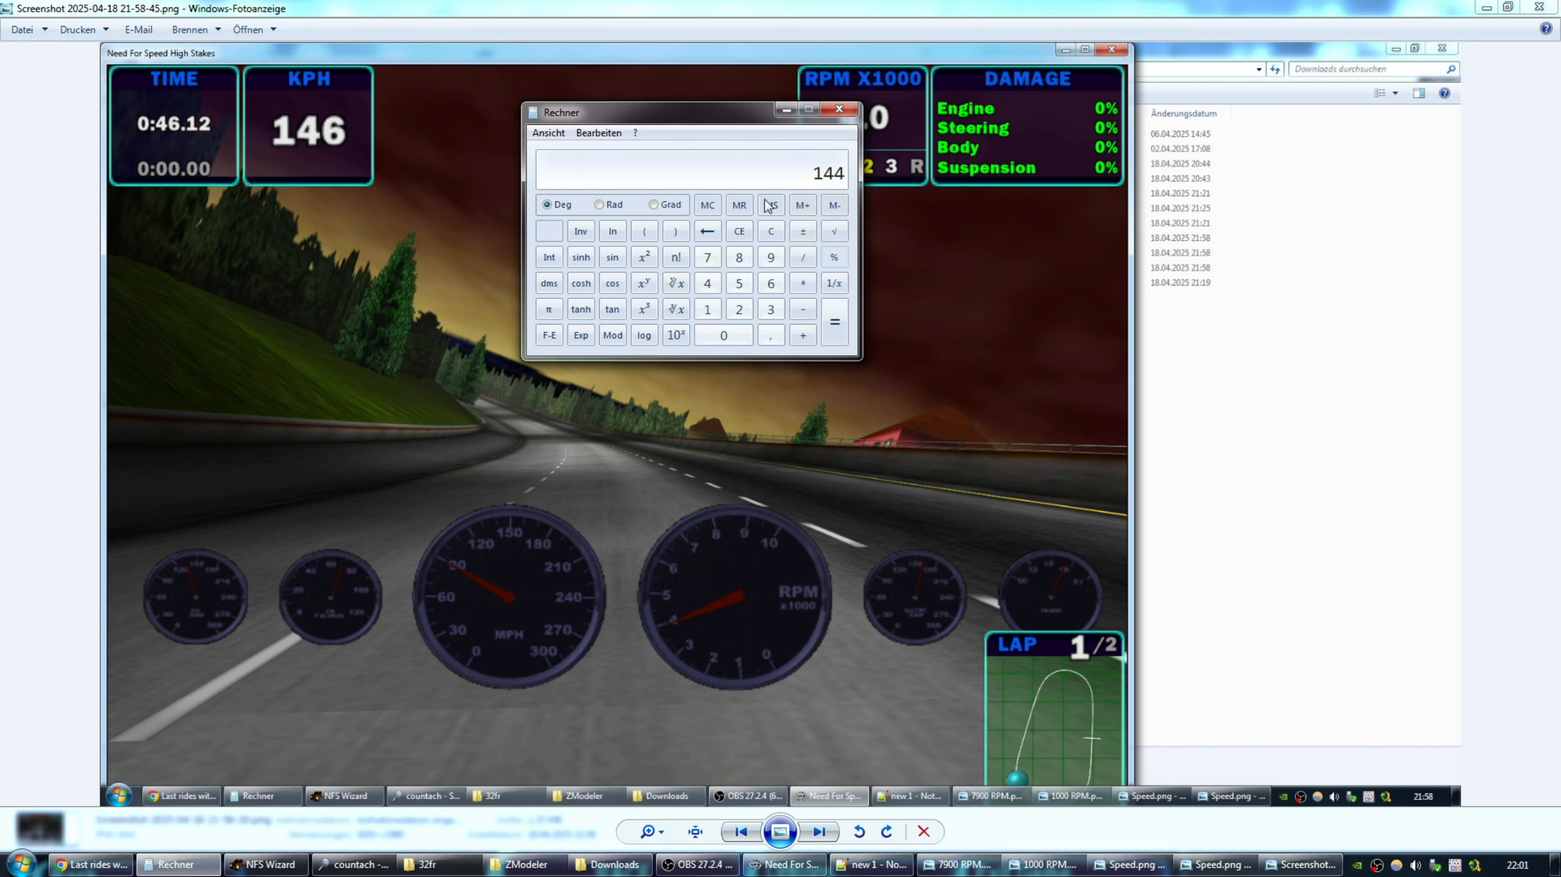
drag(723, 113, 704, 117)
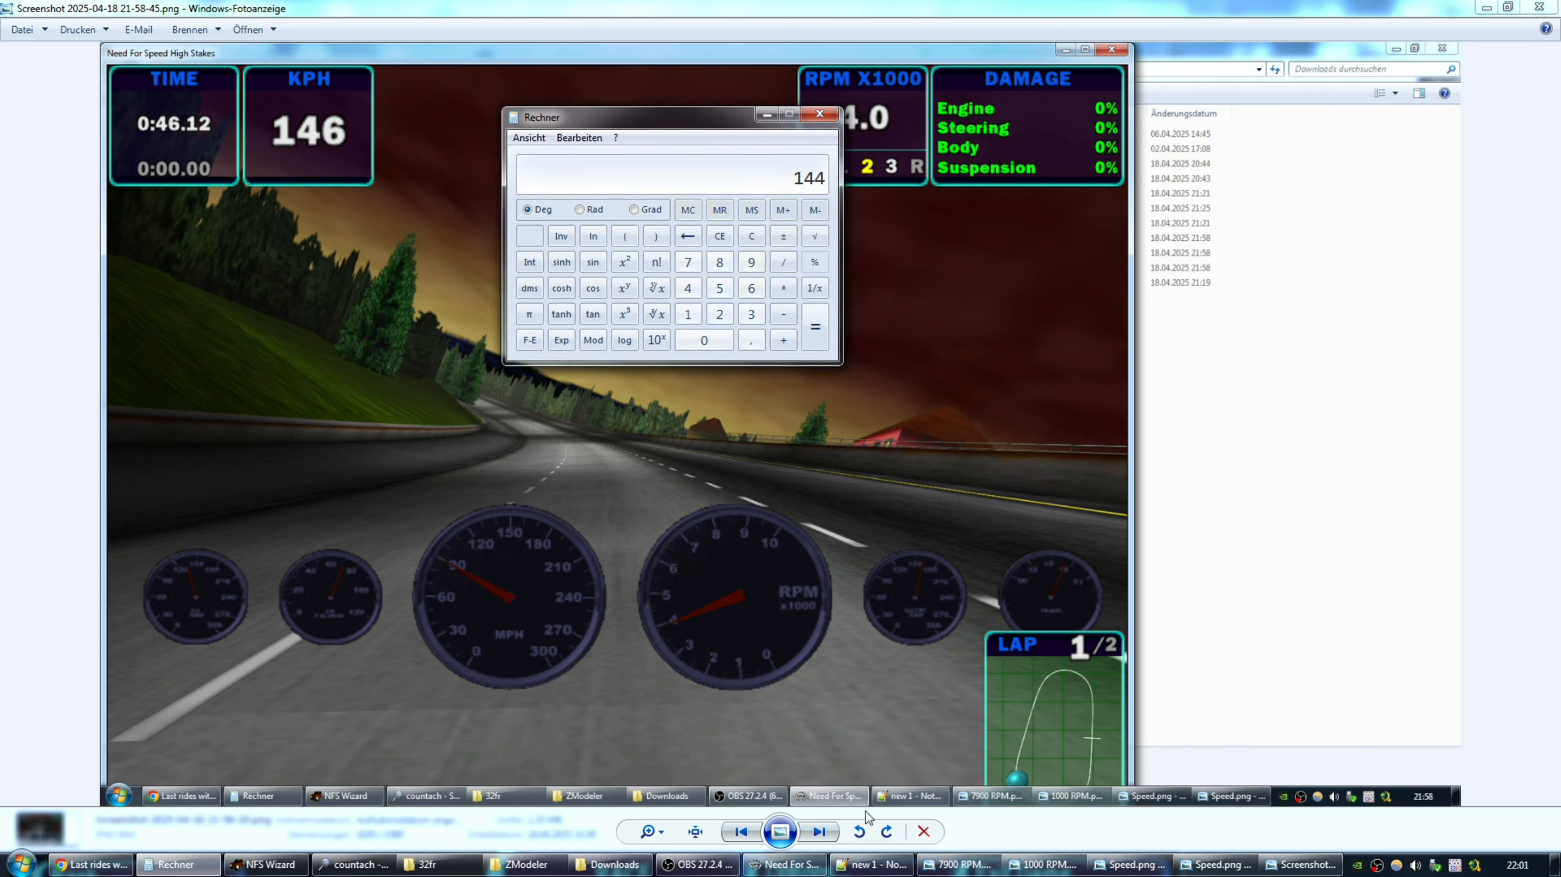
click(820, 832)
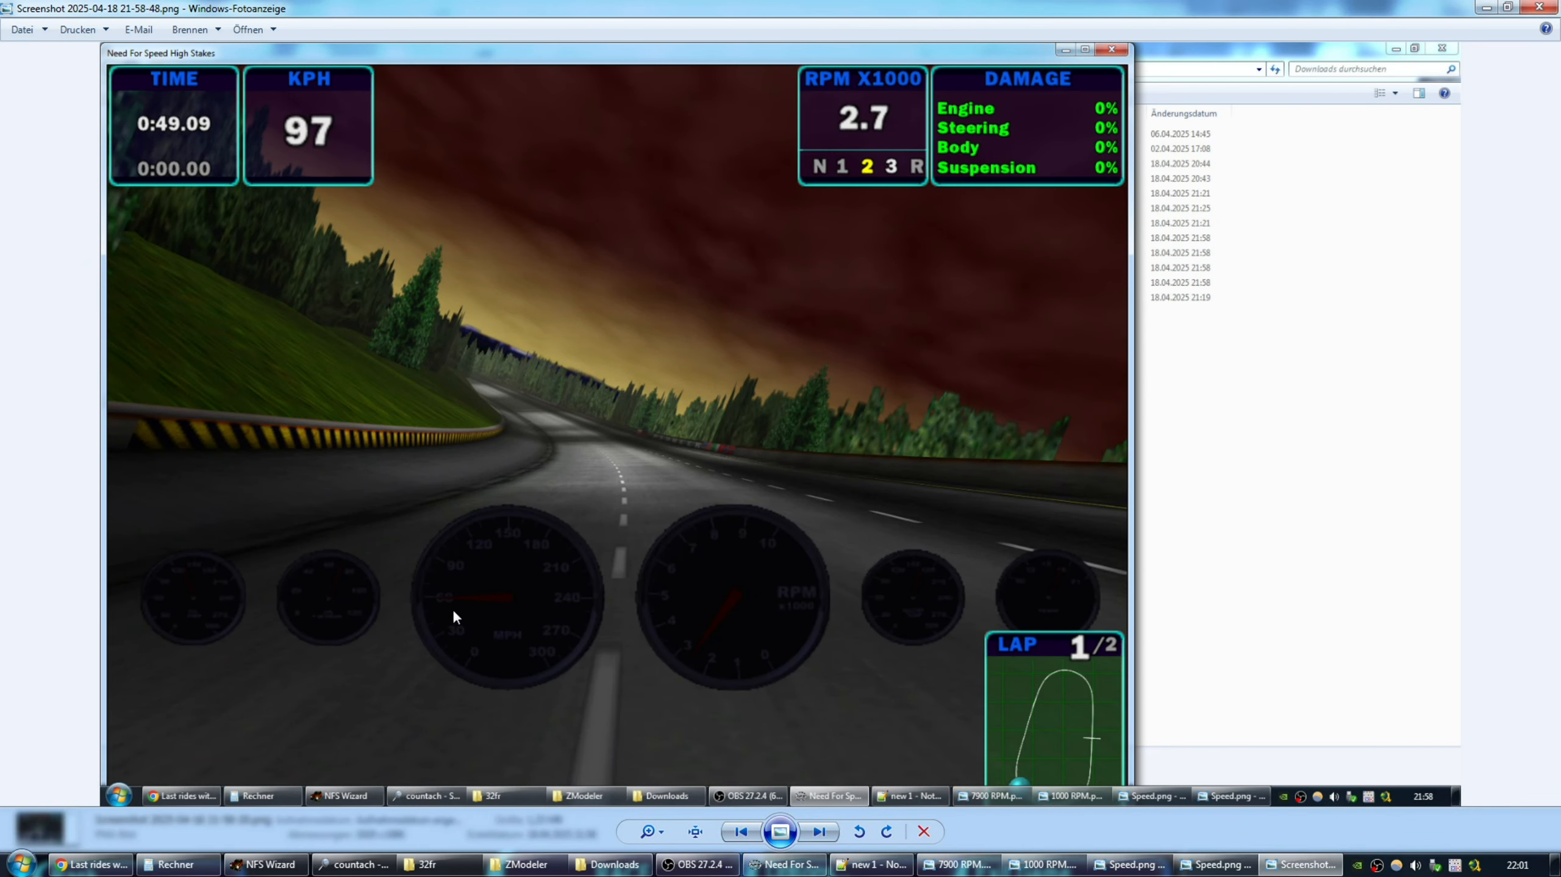
Convert the 60 mph needle reading: 60 × 1,6 = 96 km/h against 97 KPH.
click(175, 864)
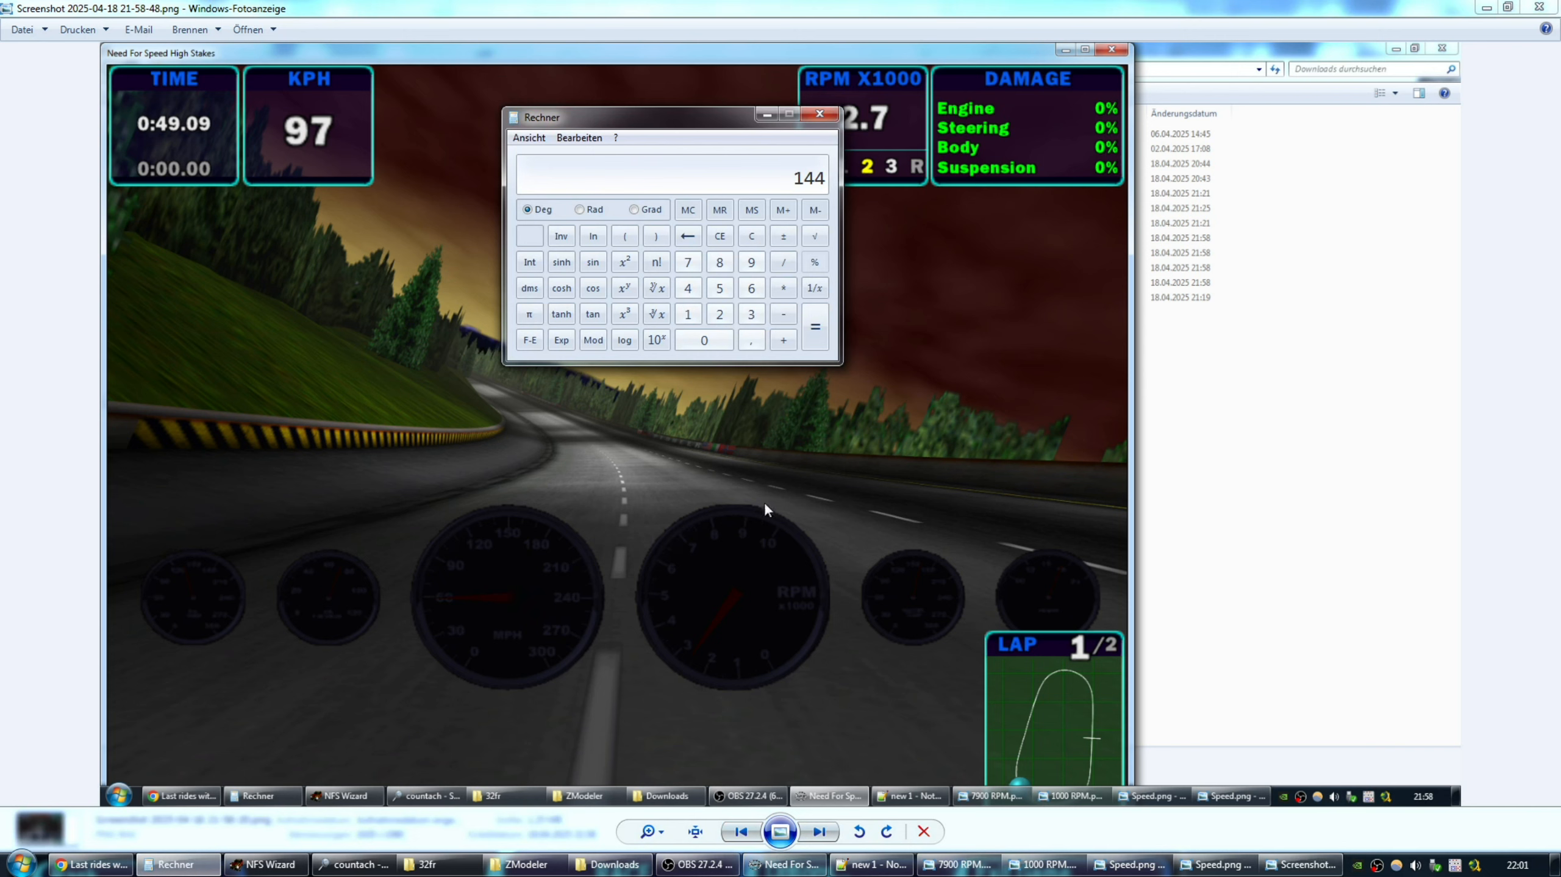
click(751, 288)
click(727, 340)
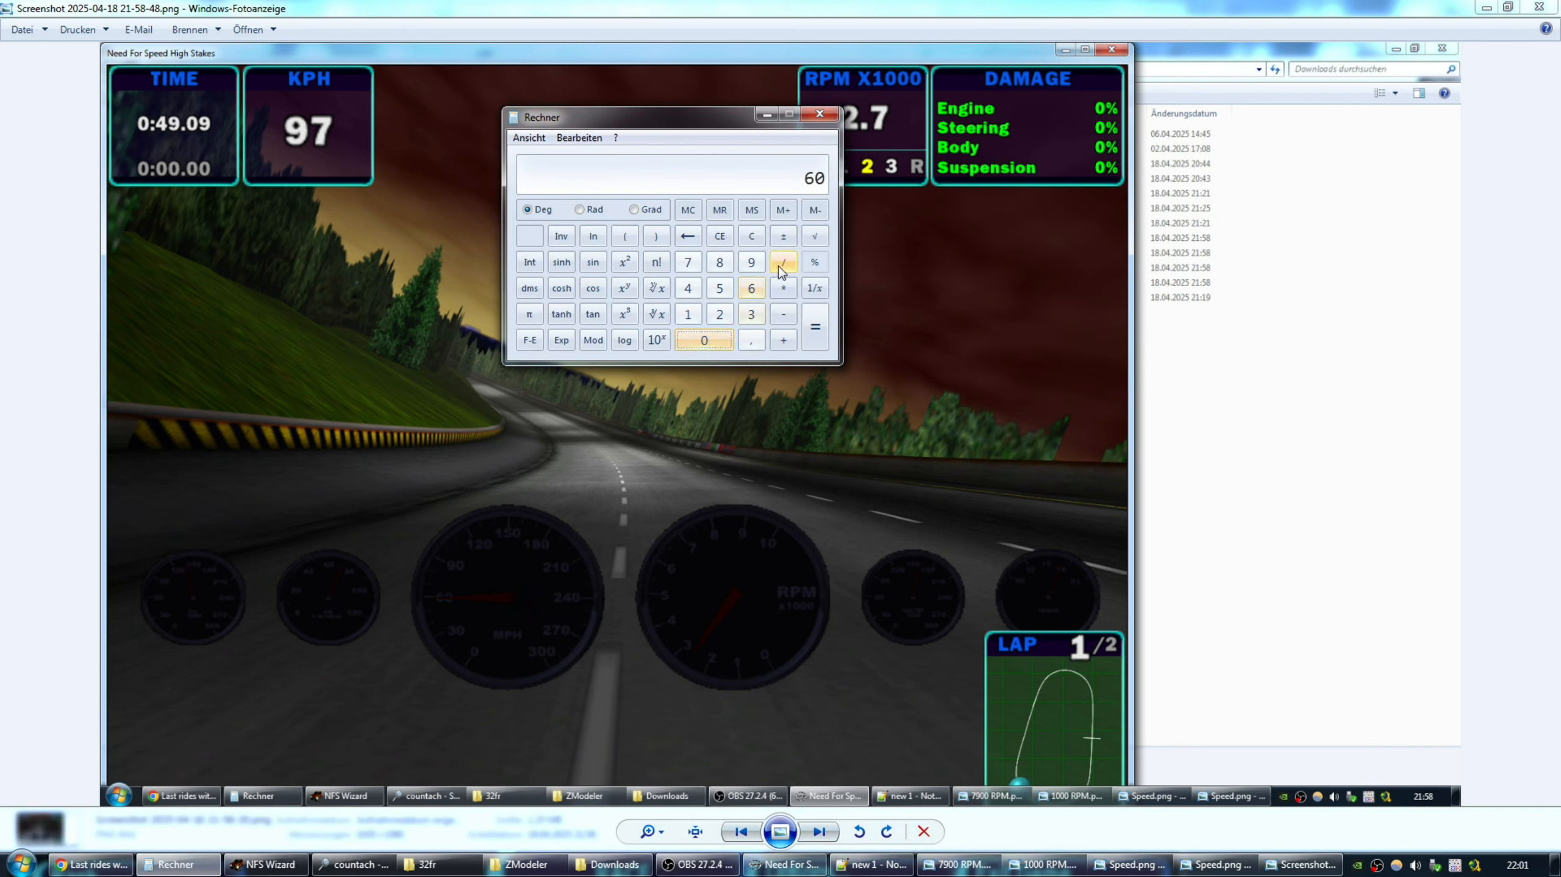
click(783, 287)
click(687, 314)
click(748, 341)
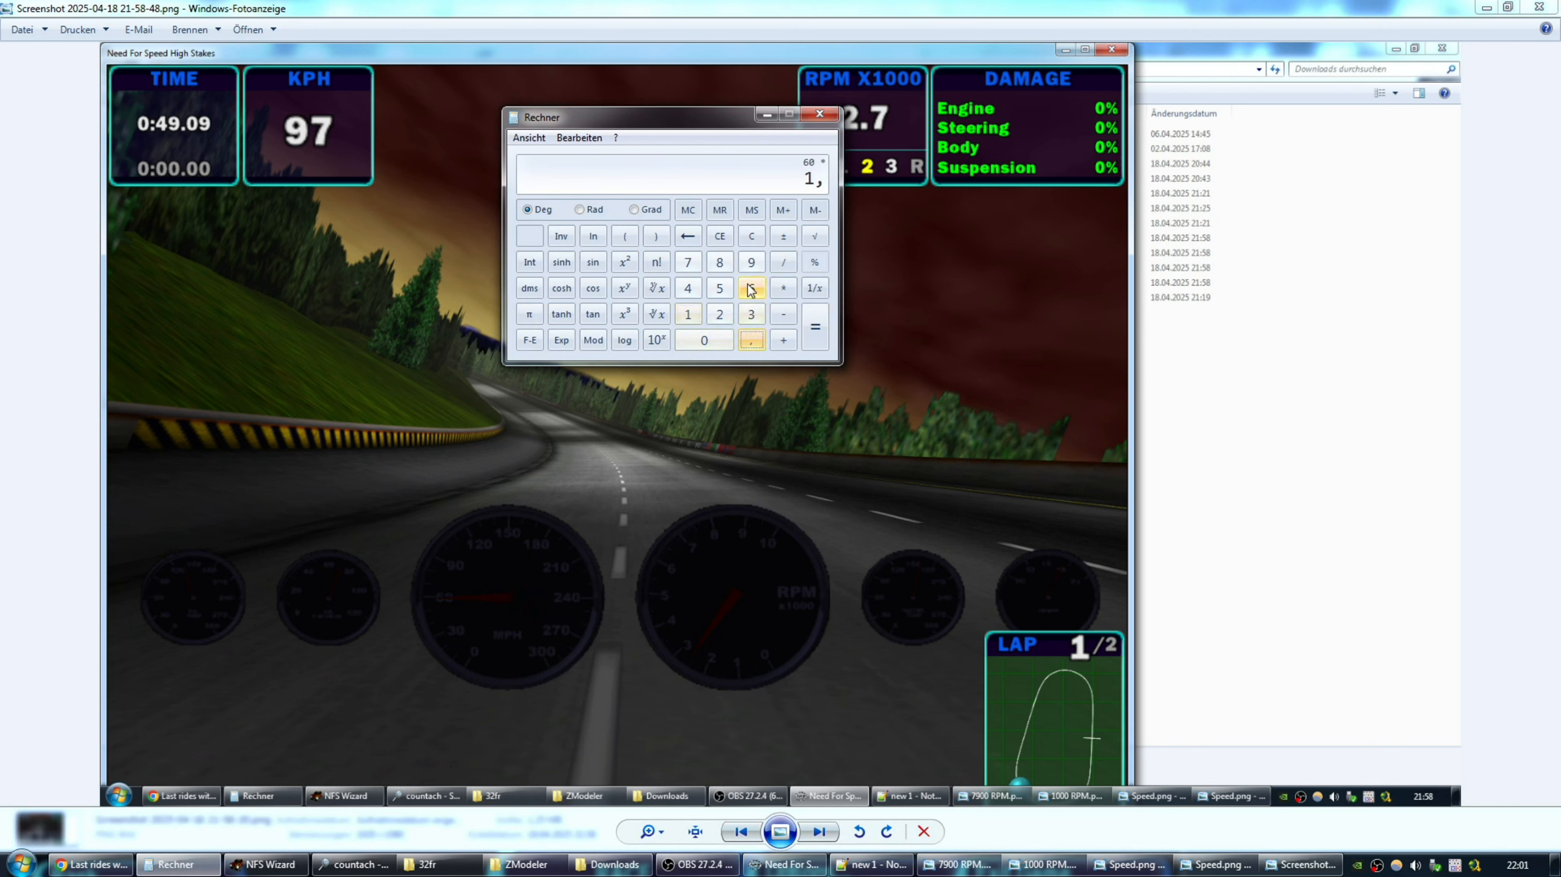
click(752, 288)
click(815, 326)
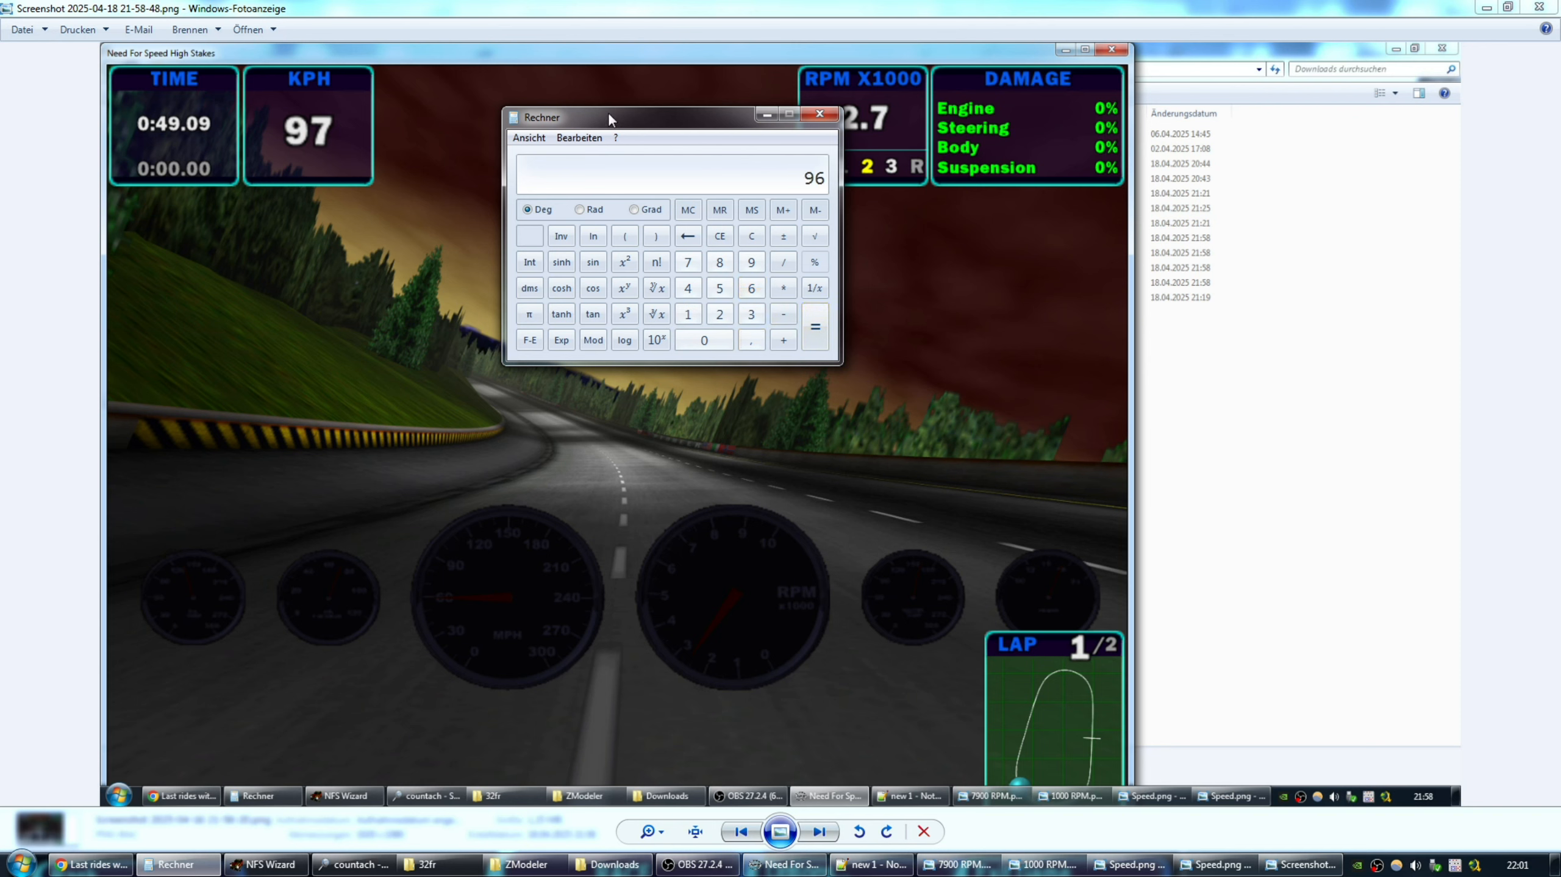
drag(609, 118, 570, 99)
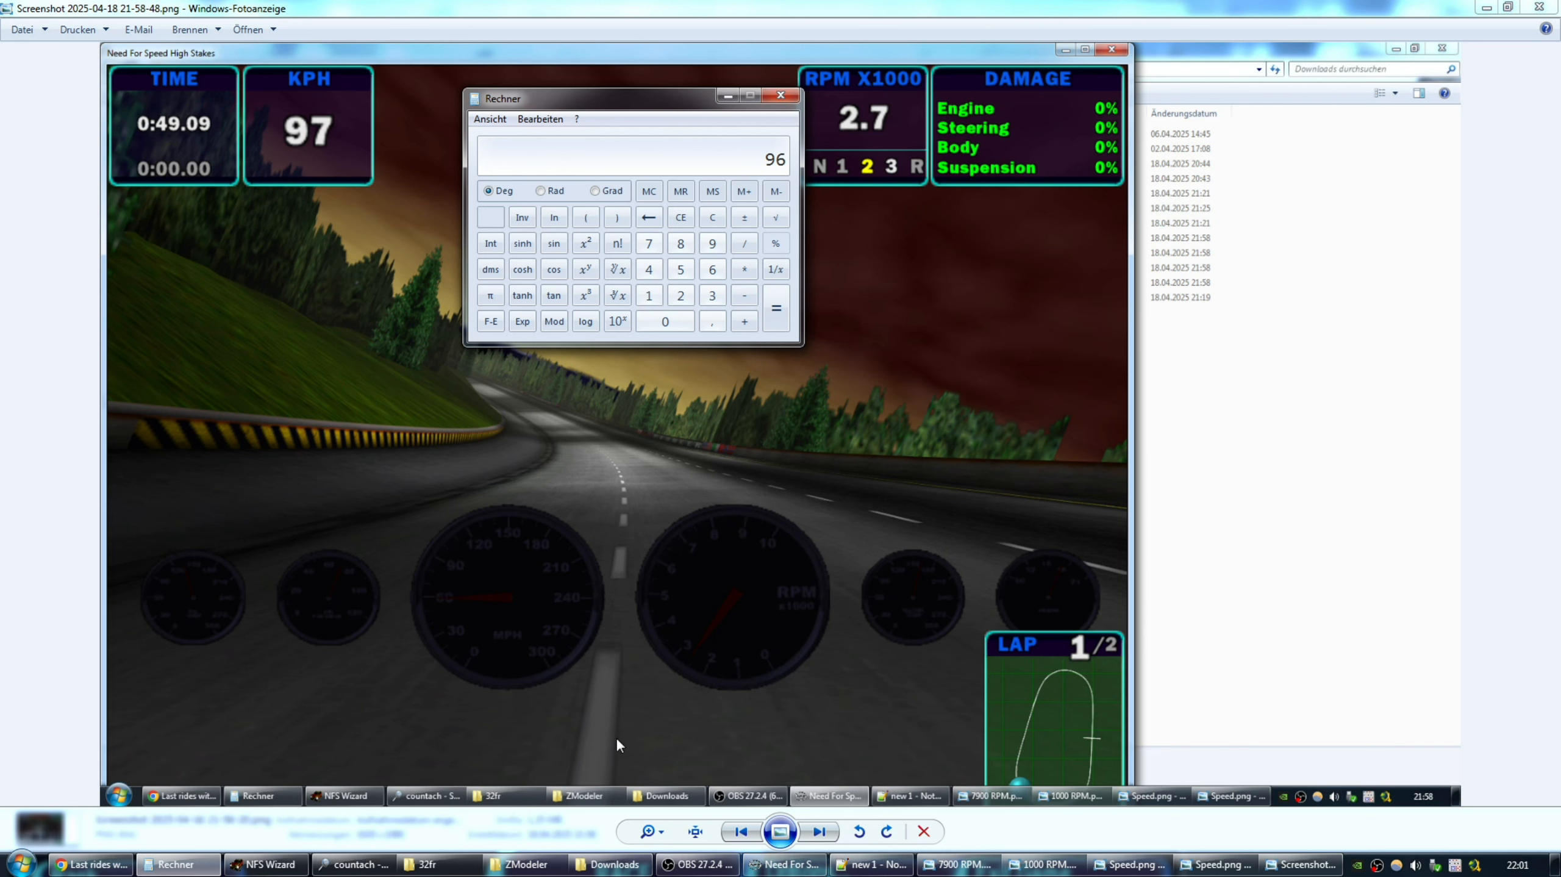
Show the 54 KPH screenshot 21-58-51 and compute 32 × 1,6 = 51,2 km/h.
click(819, 832)
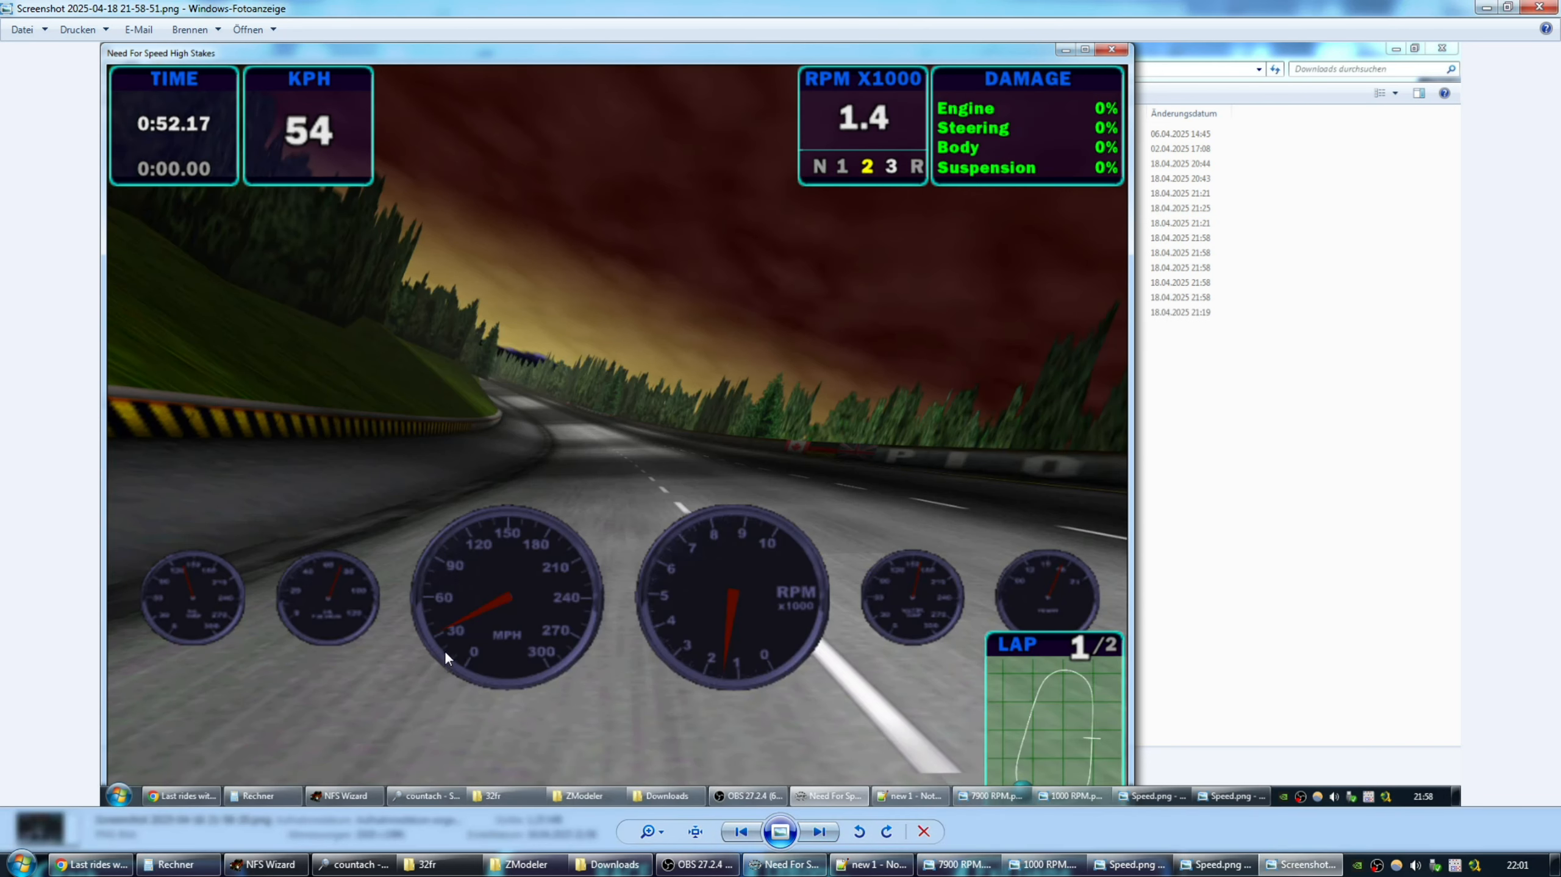
click(176, 864)
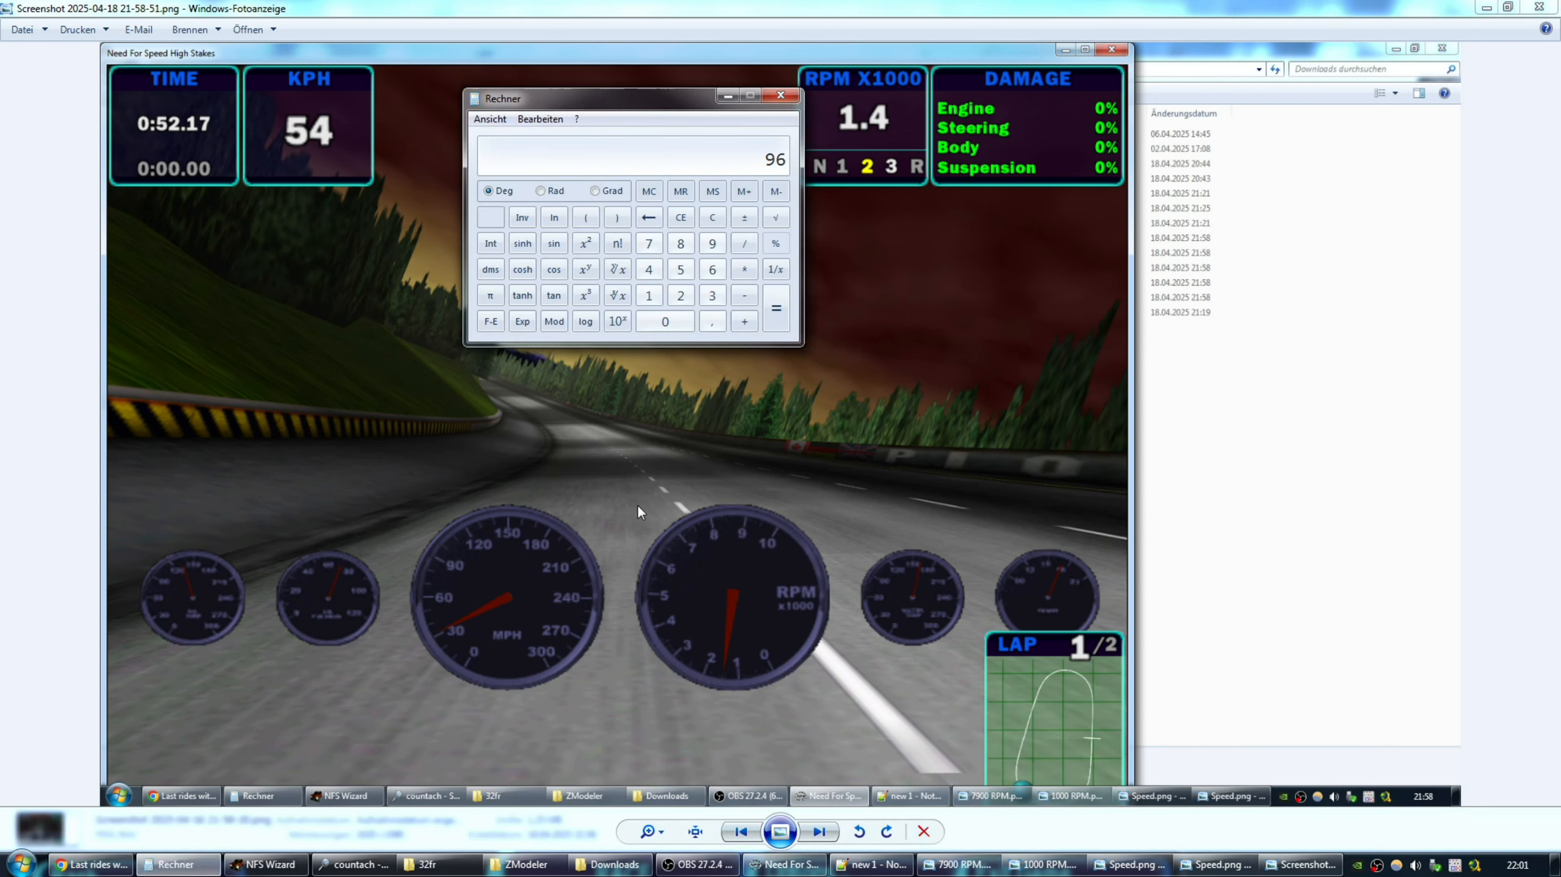
click(712, 295)
click(682, 295)
click(735, 273)
click(648, 295)
click(712, 321)
click(712, 270)
click(775, 308)
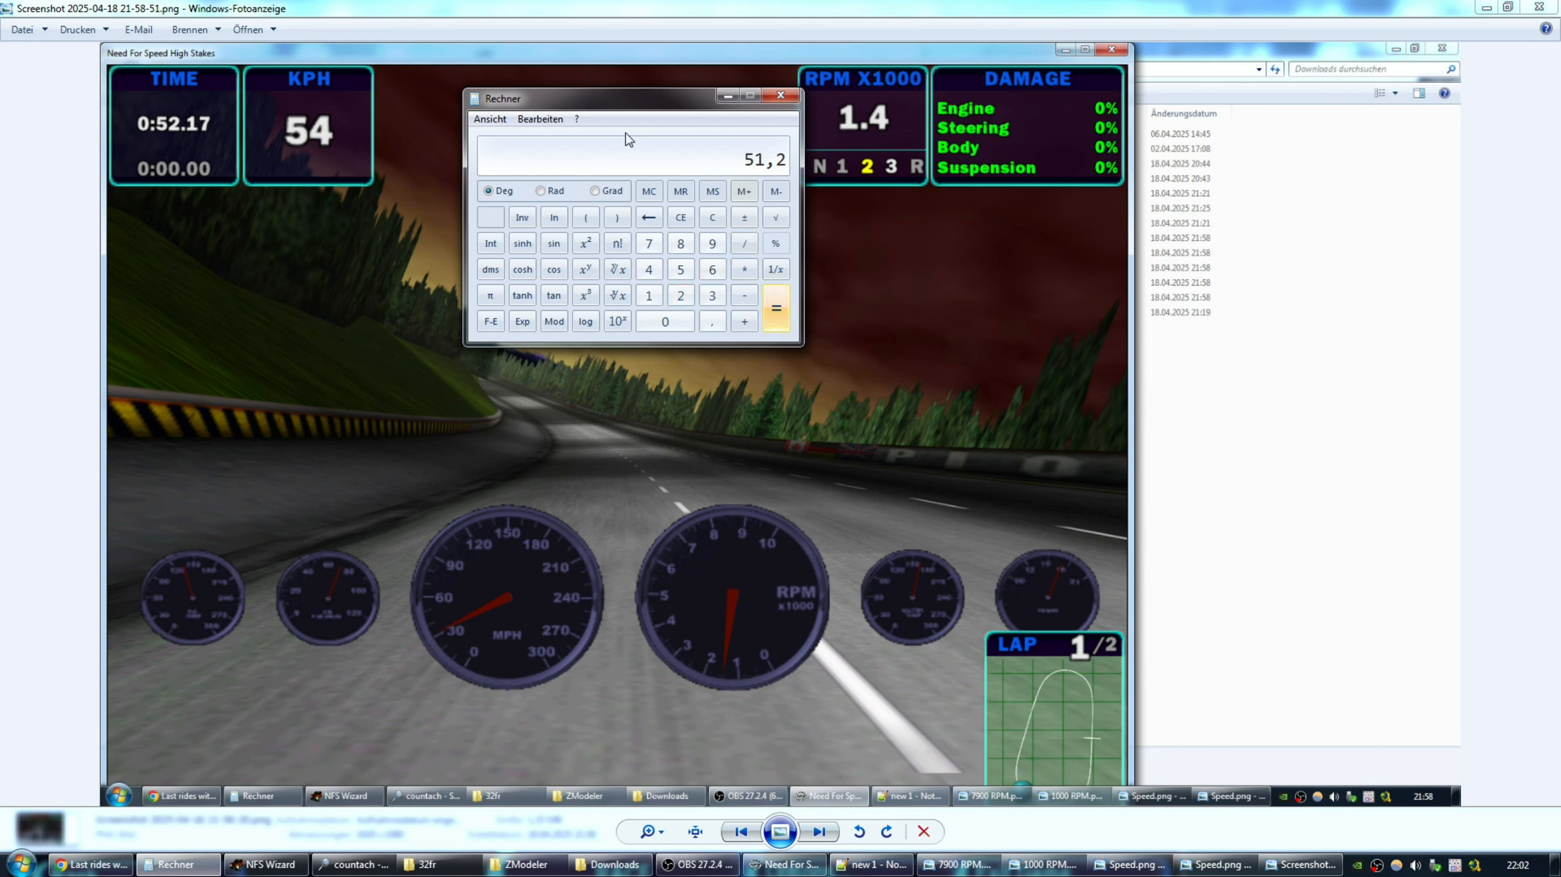